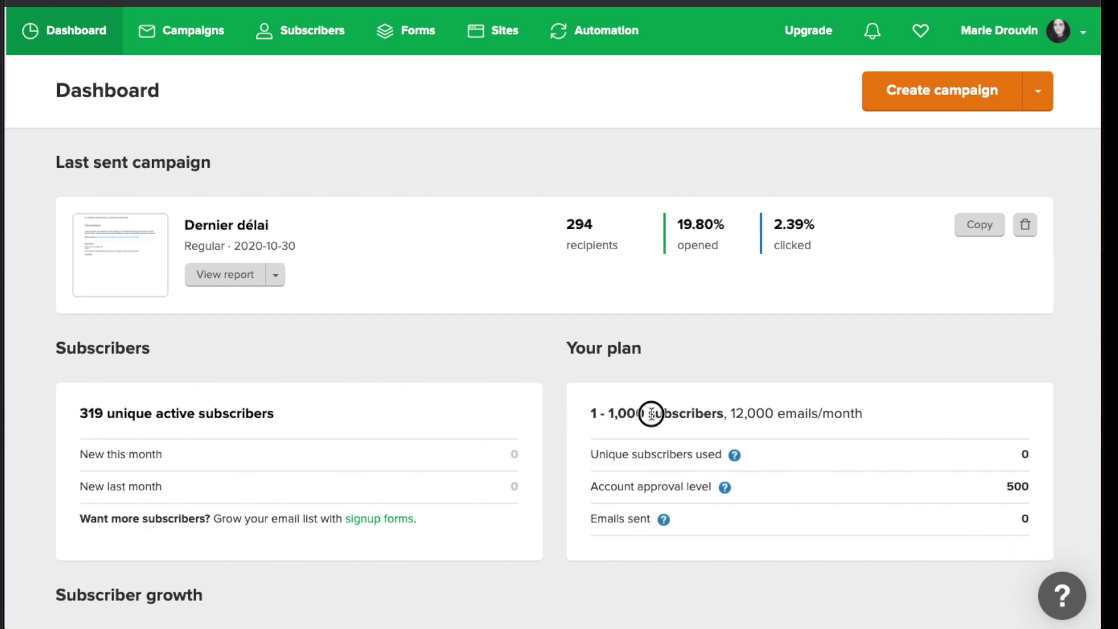
Highlight the plan's 1,000 subscriber limit and the emails-per-month usage figures
left_click_drag(645, 414, 606, 412)
scroll(616, 410, "down", 1)
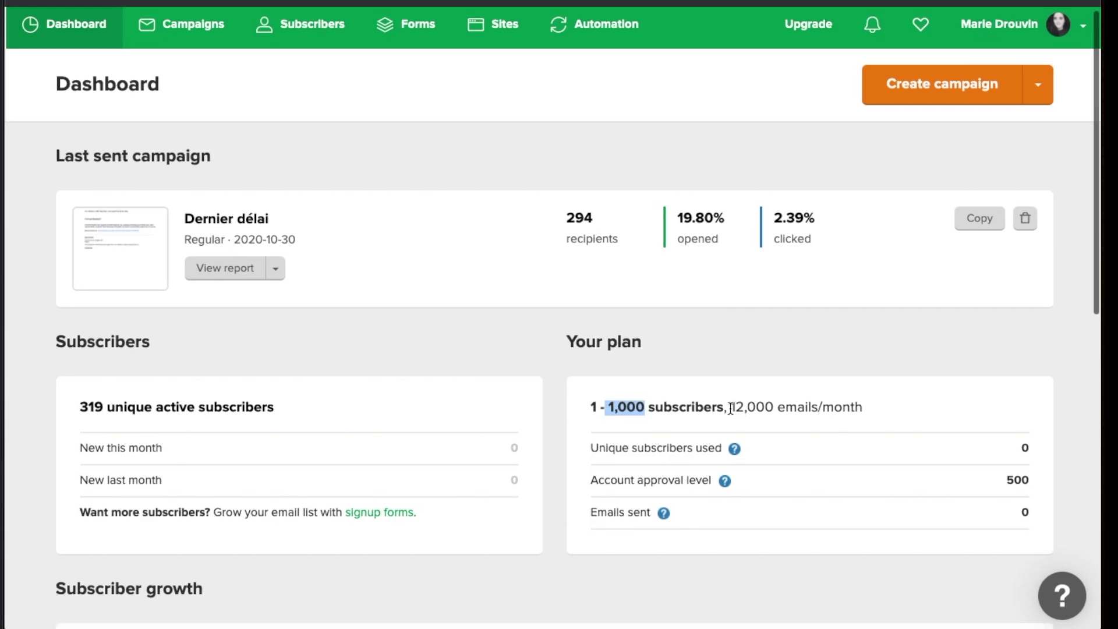
scroll(733, 409, "up", 1)
left_click(735, 408)
left_click_drag(734, 408, 903, 407)
scroll(903, 407, "down", 1)
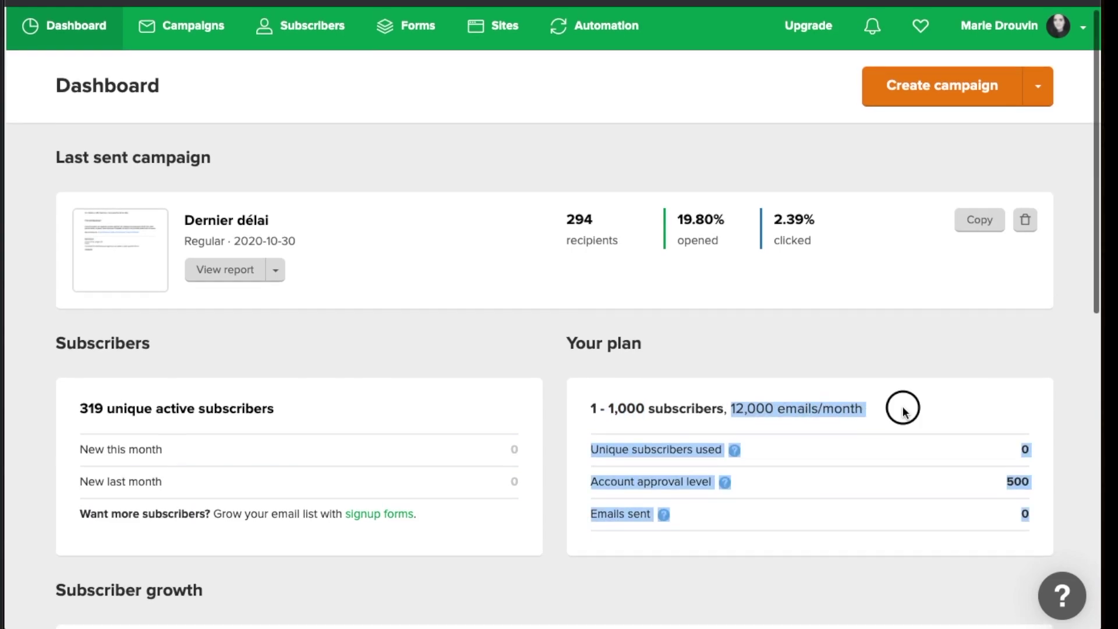
left_click(896, 407)
Scroll the plan page, then go to Forms and start a new pop-up
scroll(895, 408, "down", 1)
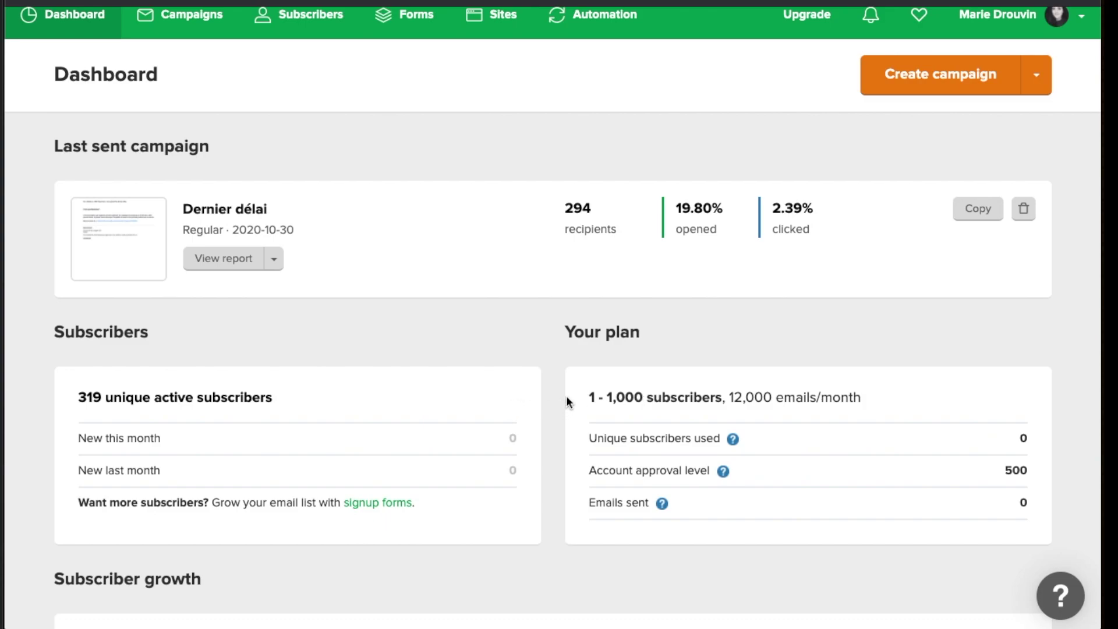
scroll(566, 396, "up", 1)
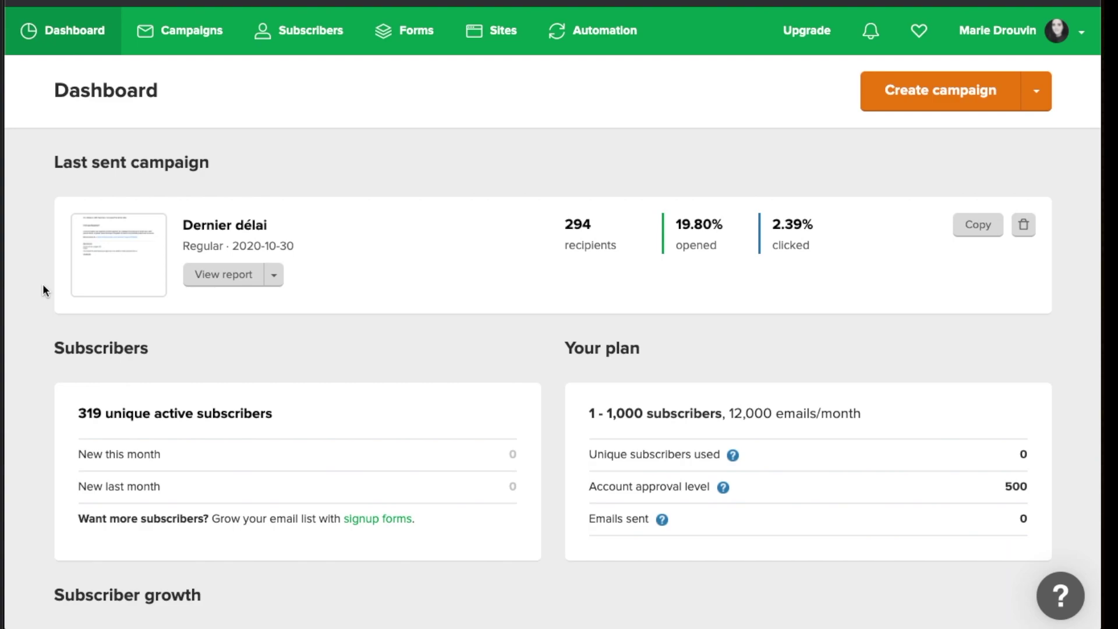
left_click(416, 39)
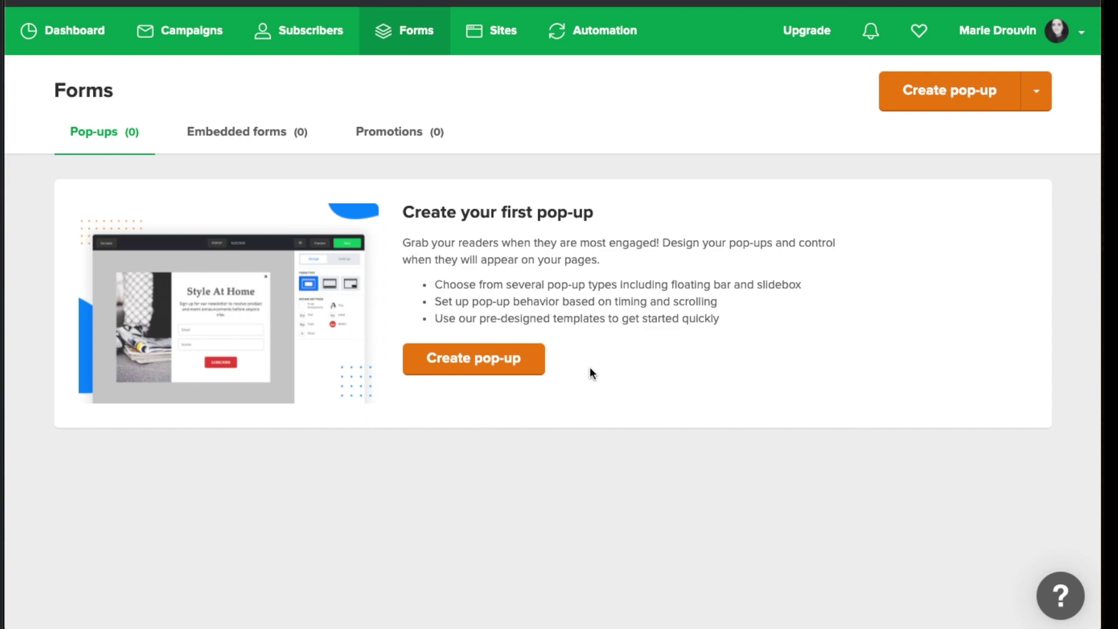
left_click(480, 364)
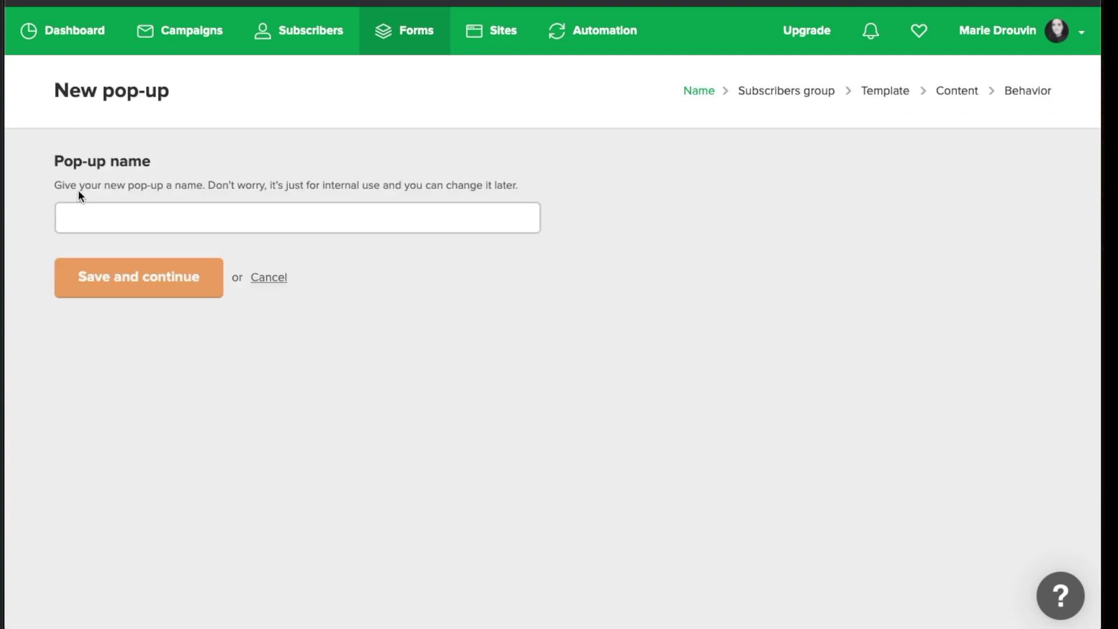
Enter 'Pop up test' as the pop-up name and save to continue
left_click(102, 219)
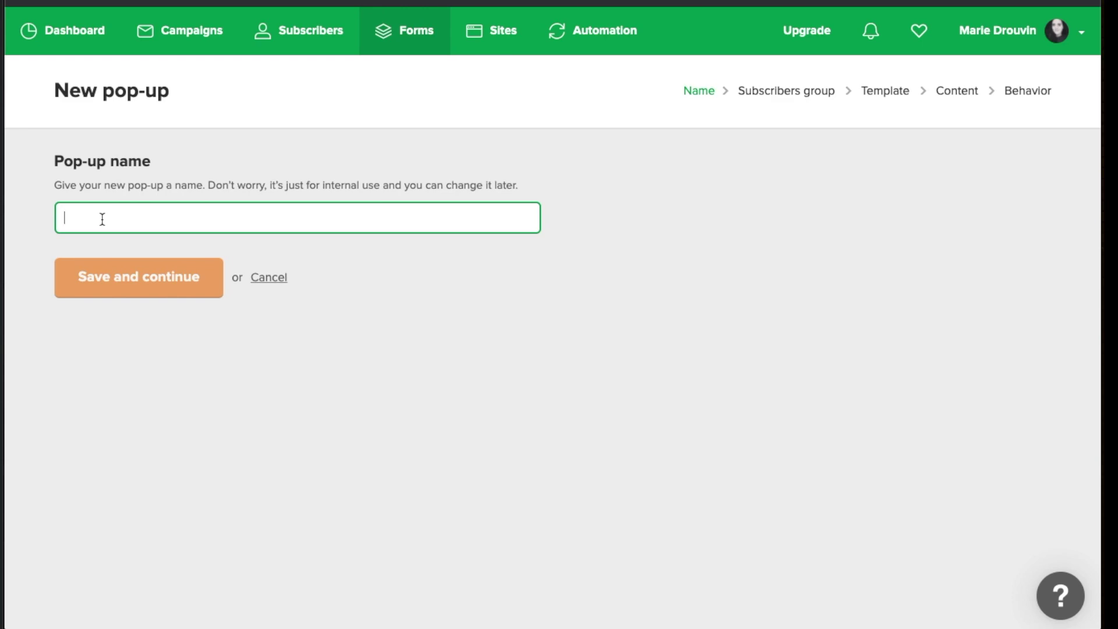
type("Pop up test")
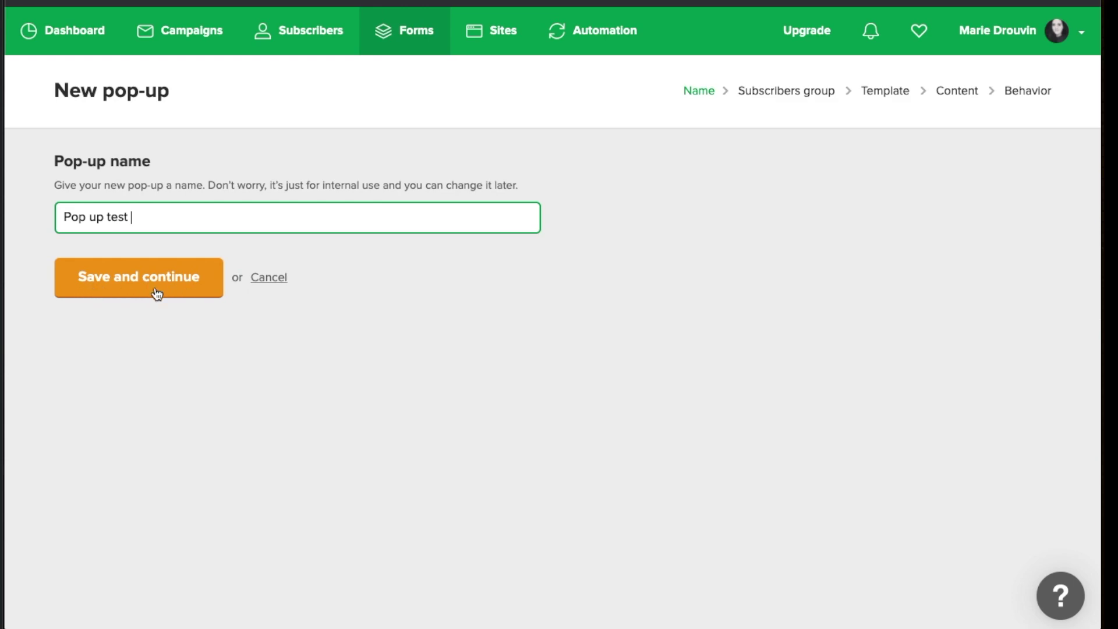
left_click(112, 289)
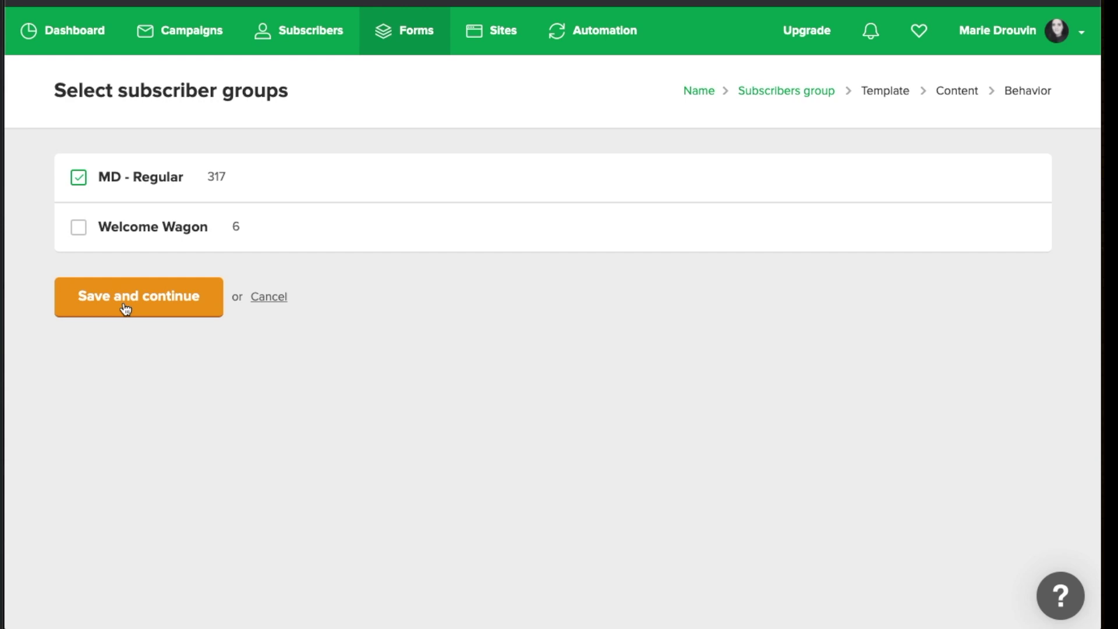
Keep the MD - Regular group selected and continue to template selection
left_click(124, 307)
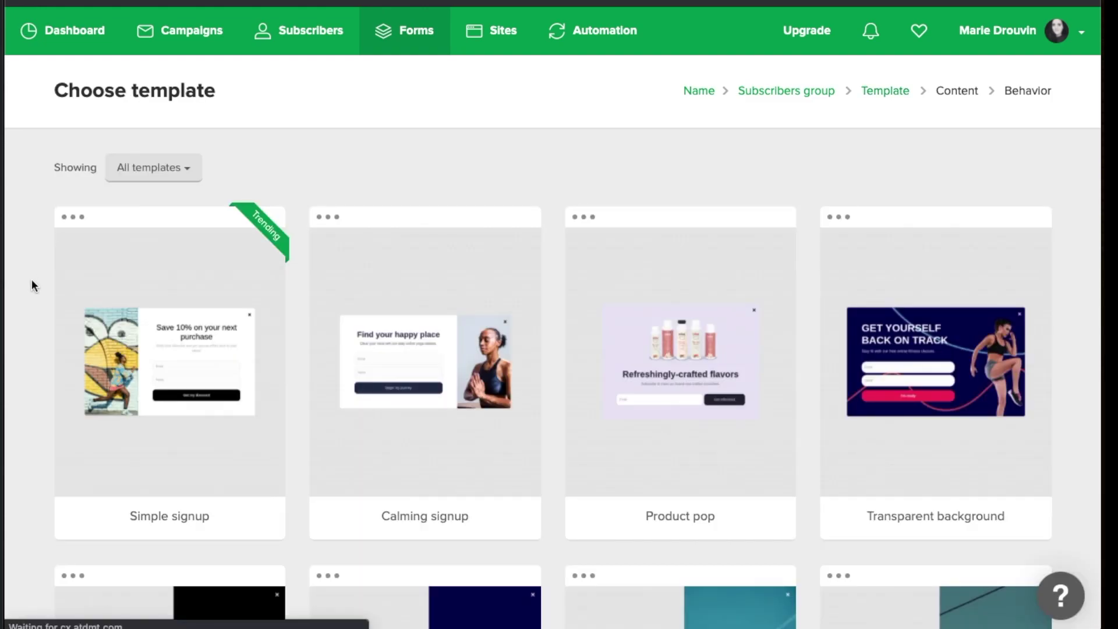
Scroll up and down through the pop-up template grid to browse the designs
scroll(31, 284, "down", 3)
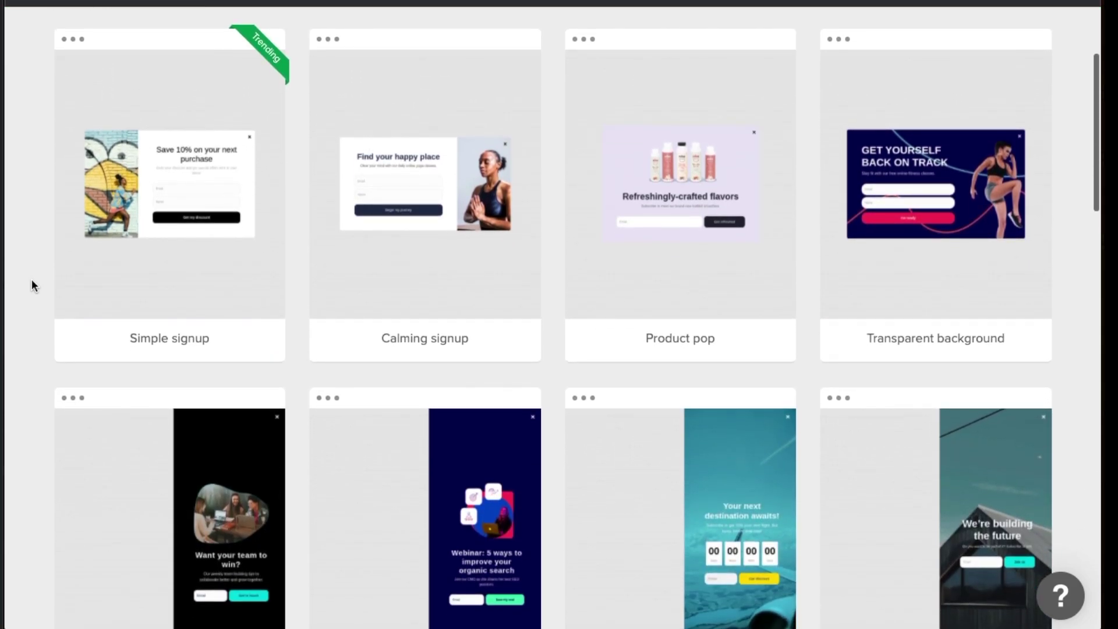
scroll(32, 282, "down", 5)
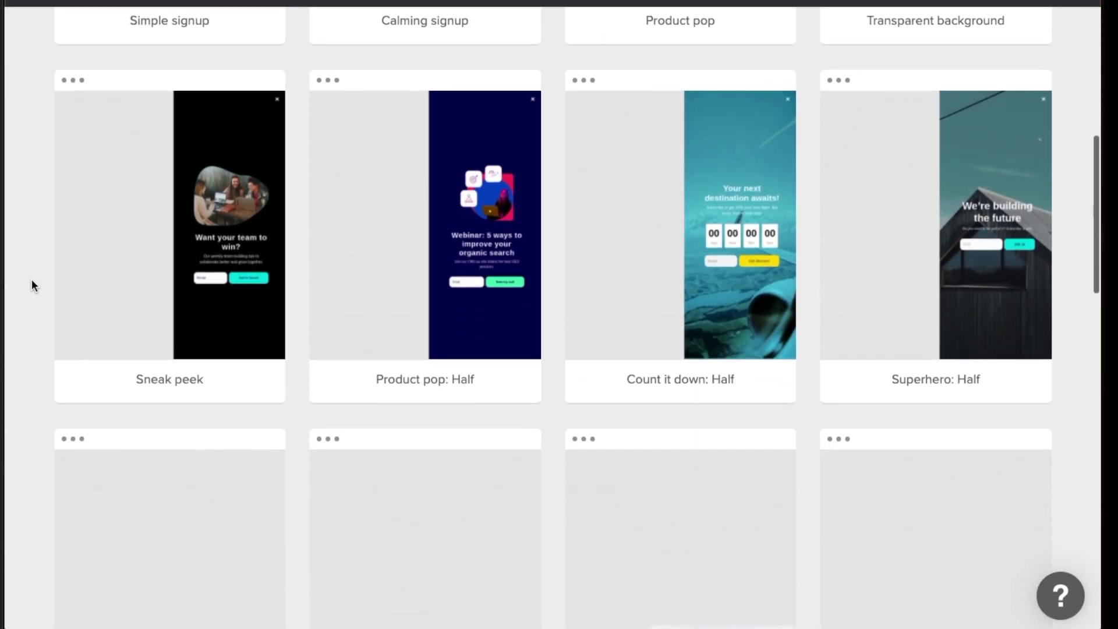
scroll(31, 278, "up", 6)
scroll(32, 278, "down", 3)
scroll(32, 284, "down", 20)
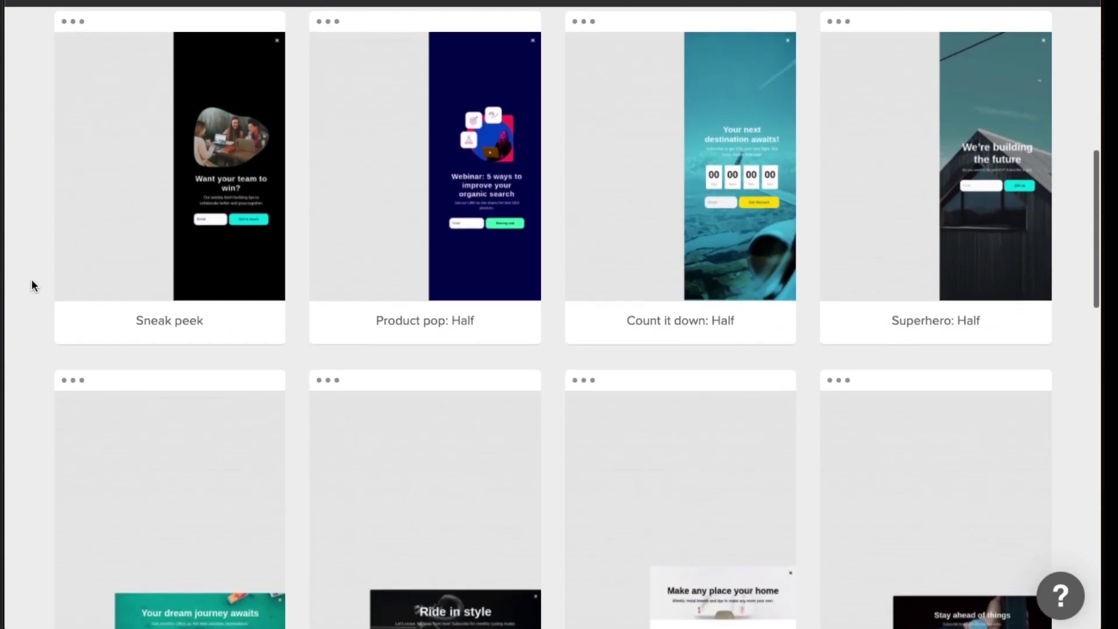
scroll(33, 284, "down", 6)
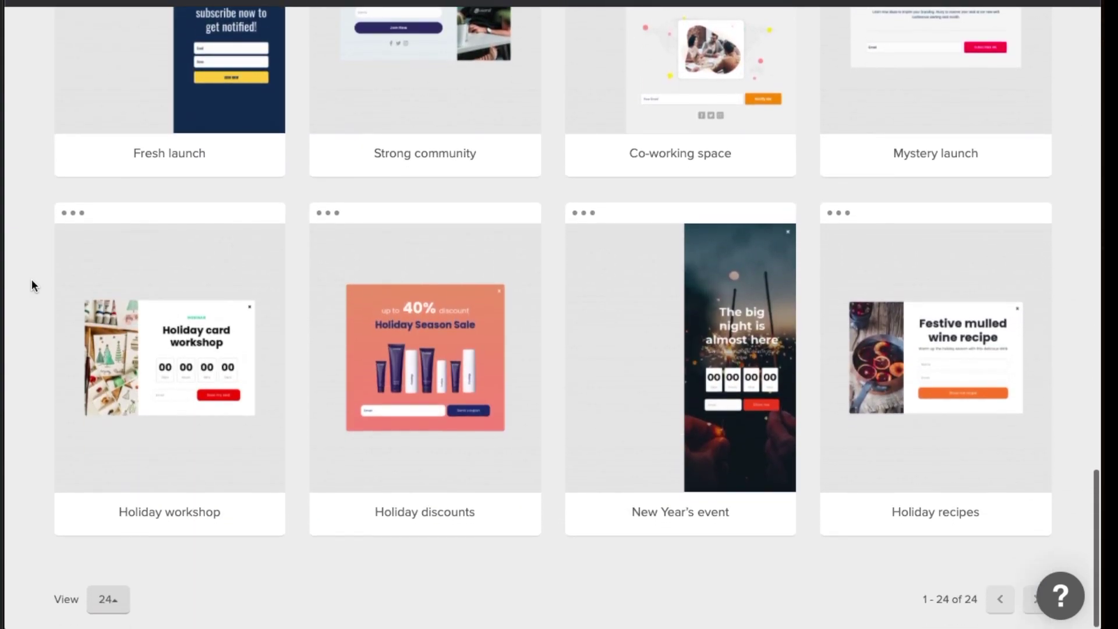
scroll(32, 284, "up", 20)
scroll(31, 278, "up", 8)
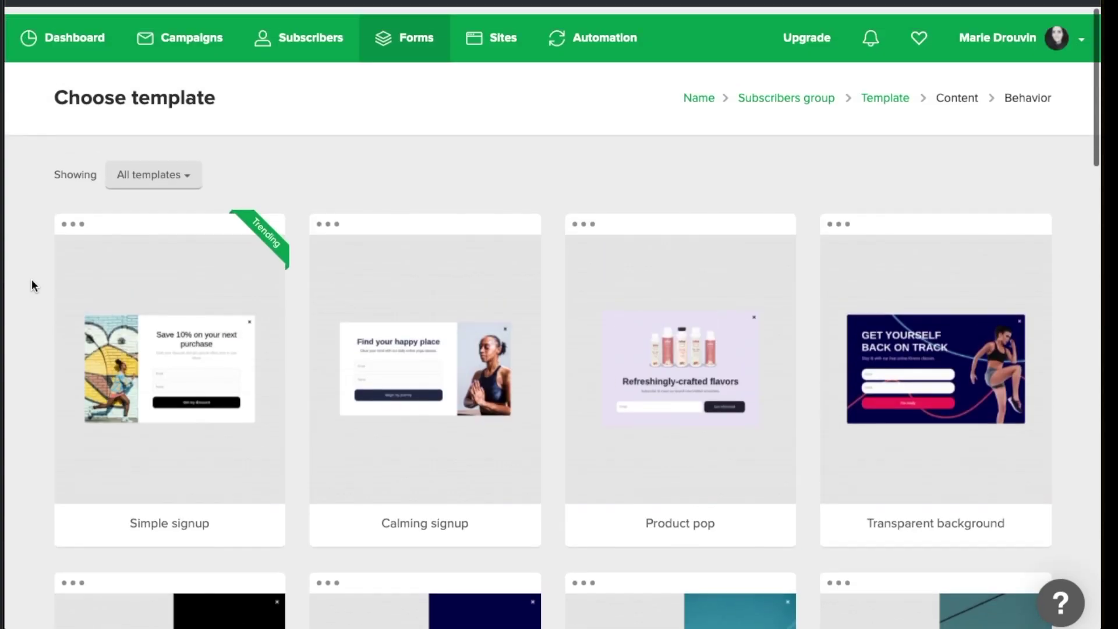
scroll(31, 278, "down", 1)
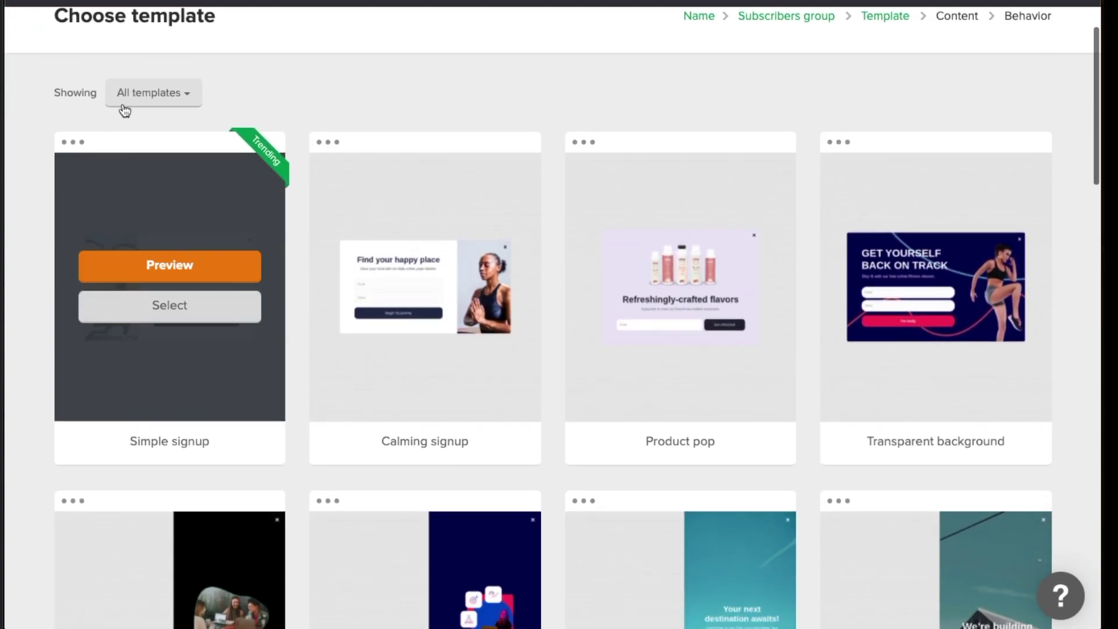
Open and close the All templates category filter, then browse further to the Simple signup card
left_click(165, 97)
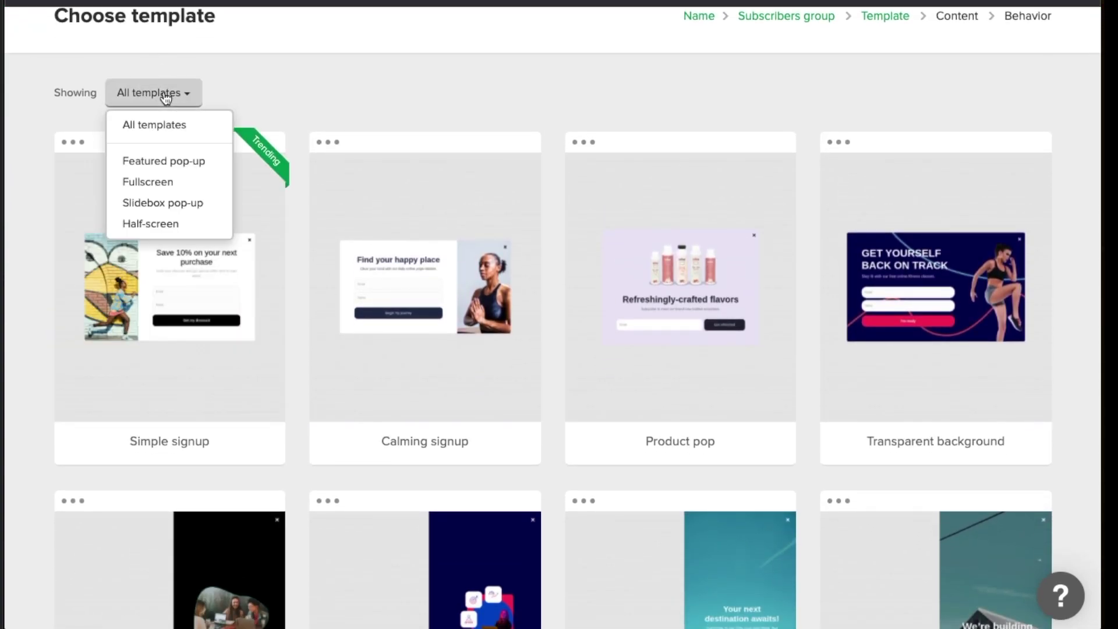
left_click(426, 78)
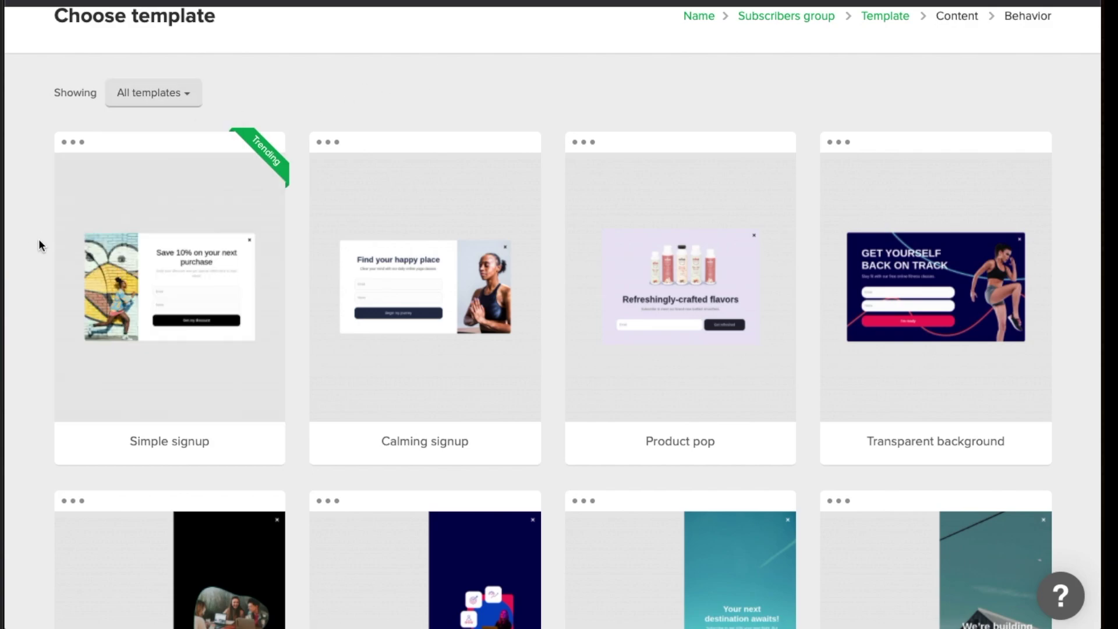
scroll(39, 241, "down", 15)
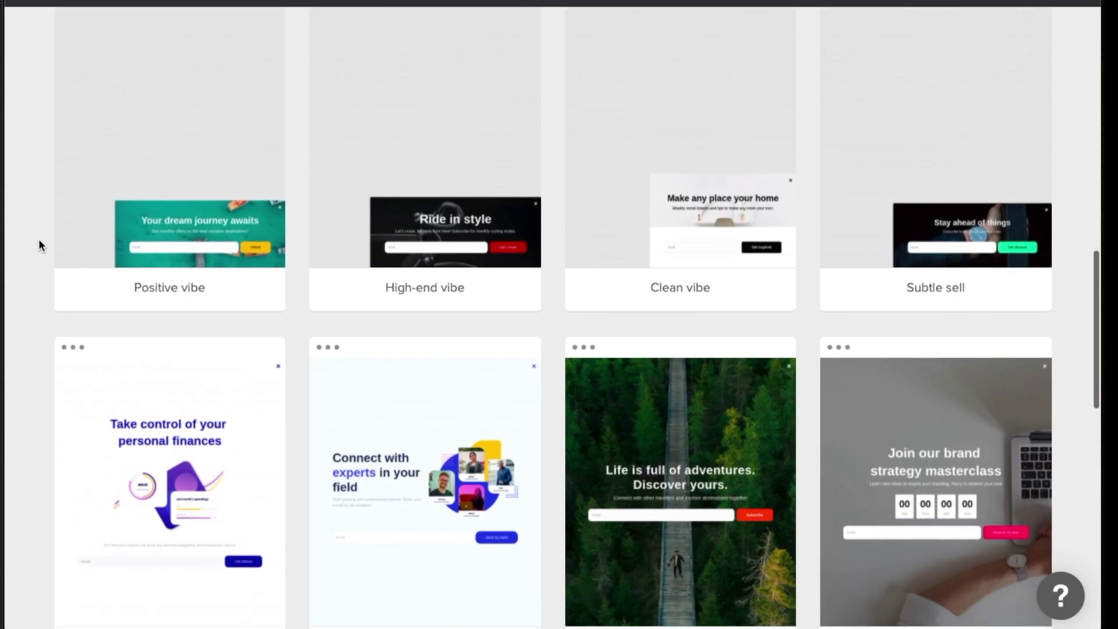
scroll(39, 240, "down", 5)
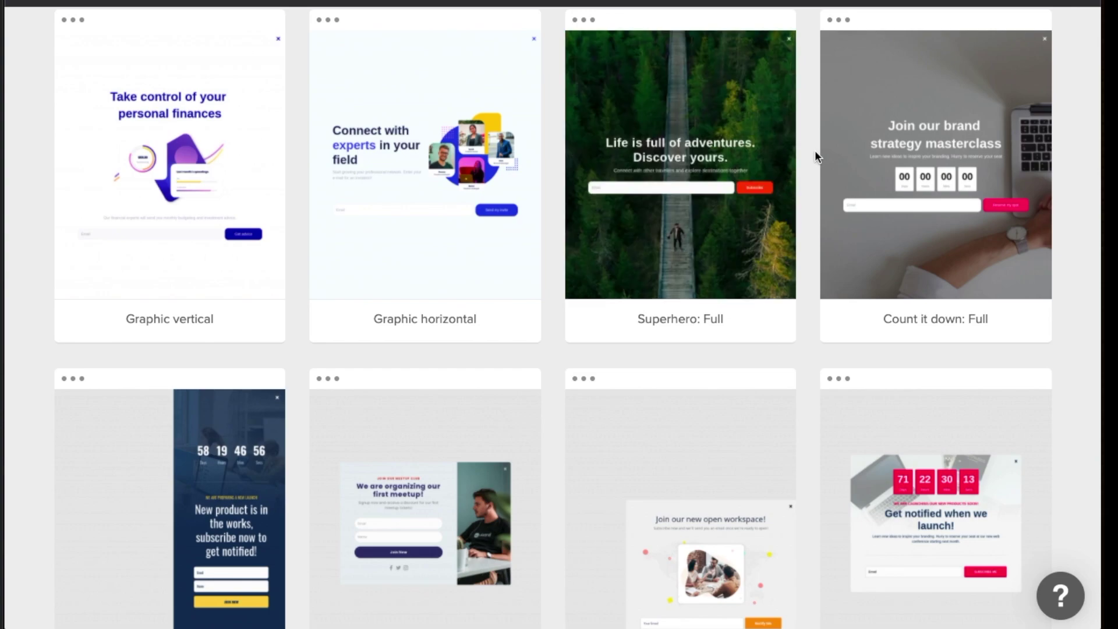
scroll(815, 150, "down", 2)
scroll(432, 226, "up", 12)
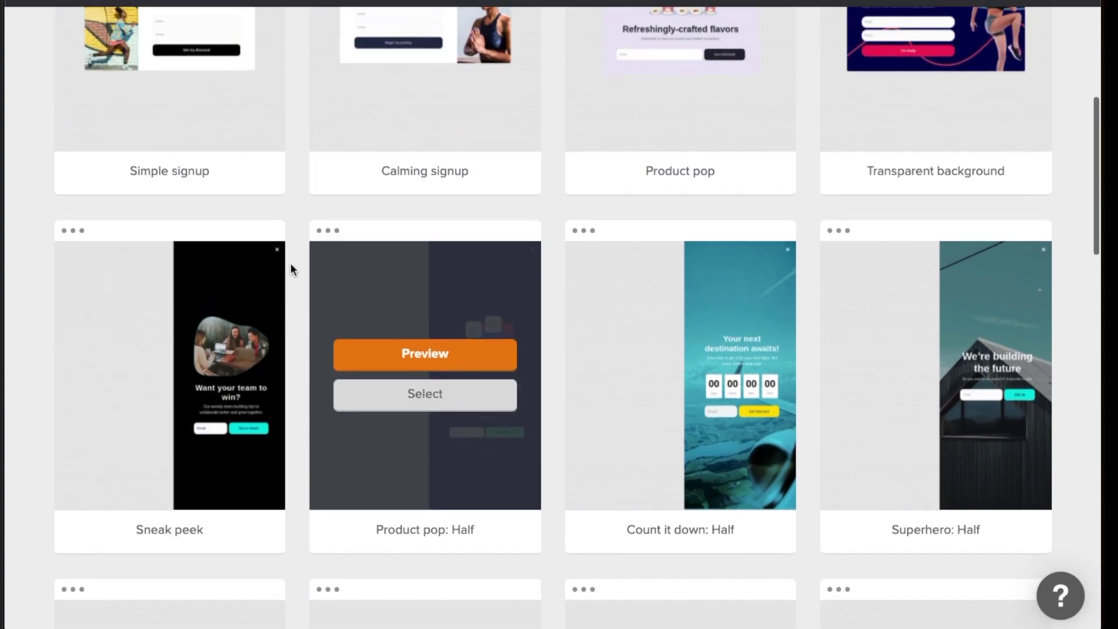
scroll(271, 267, "down", 1)
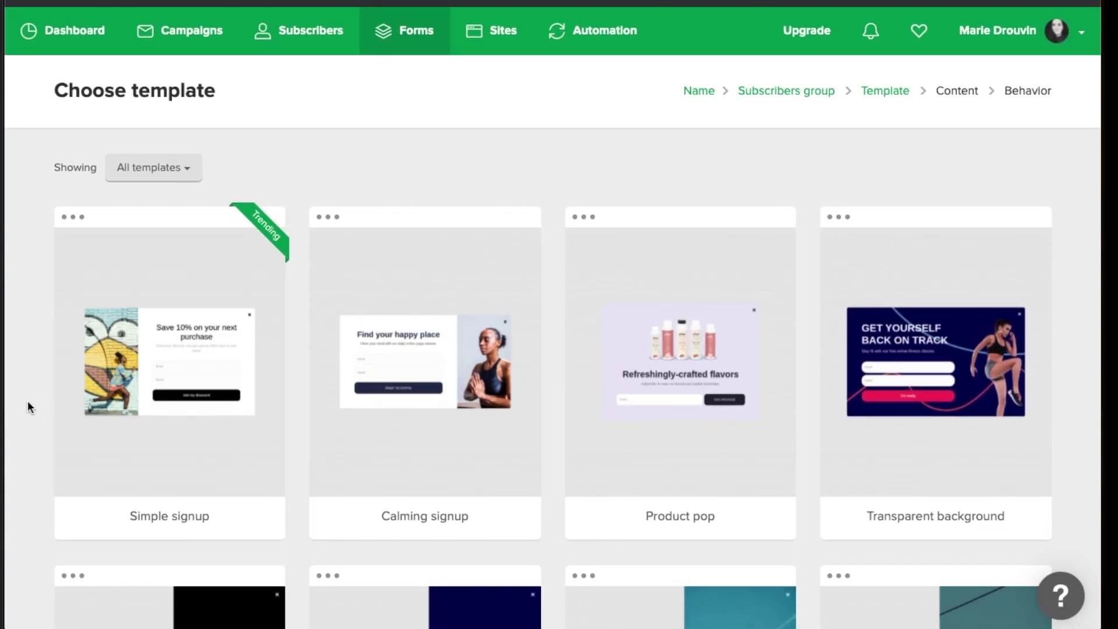
mouse_move(179, 379)
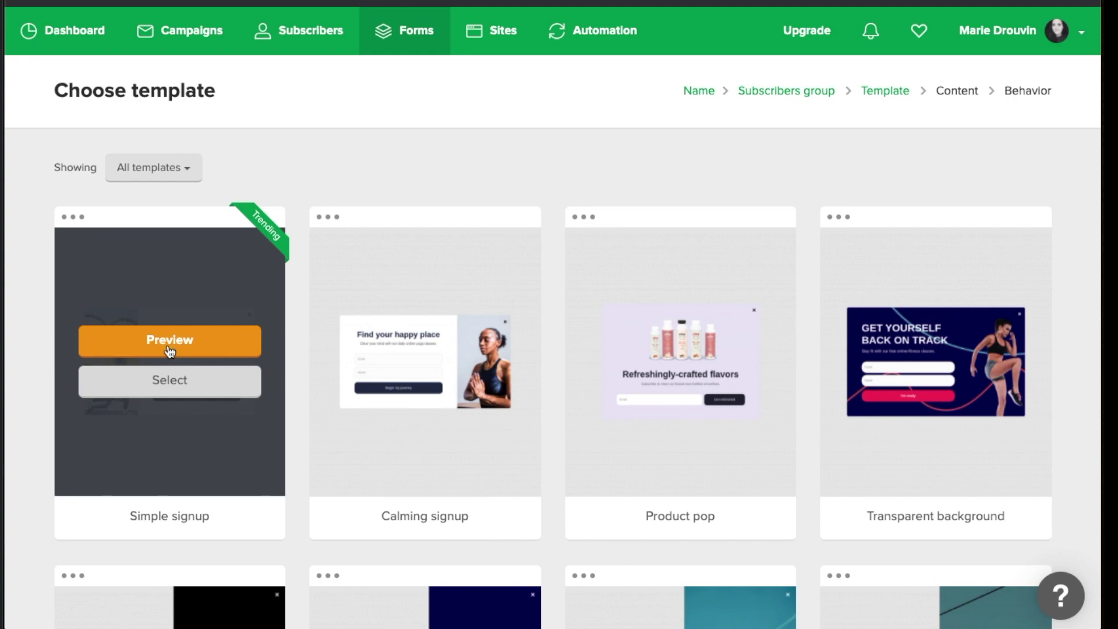
Pick the Simple signup template, narrow the pop-up width, and review the Design settings
left_click(145, 391)
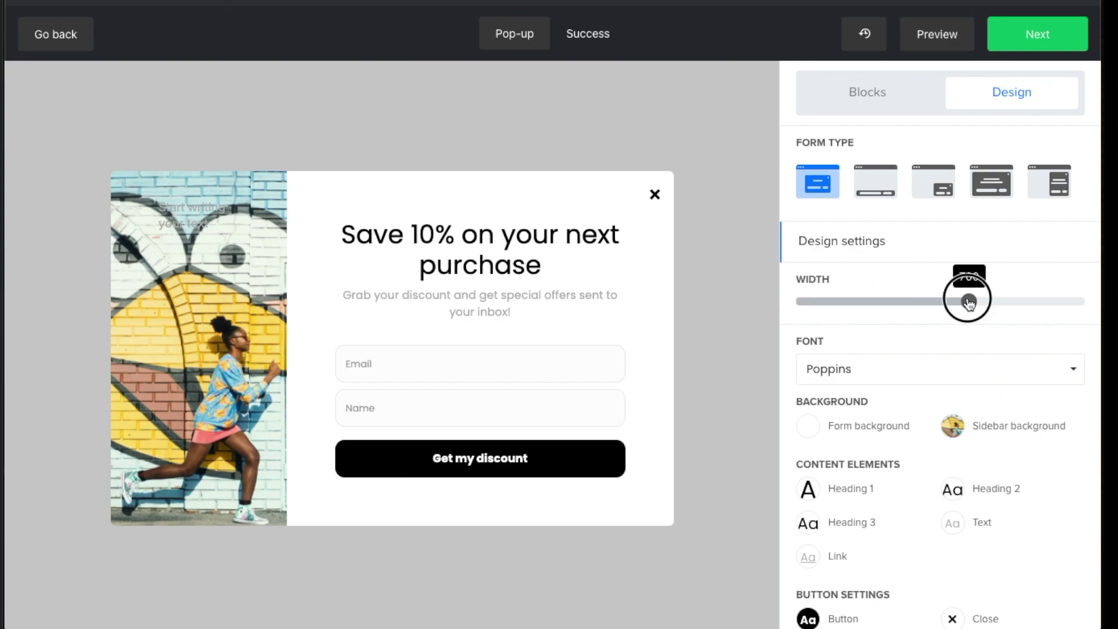
mouse_move(967, 301)
left_mouse_down()
mouse_move(914, 298)
mouse_move(970, 301)
left_mouse_up()
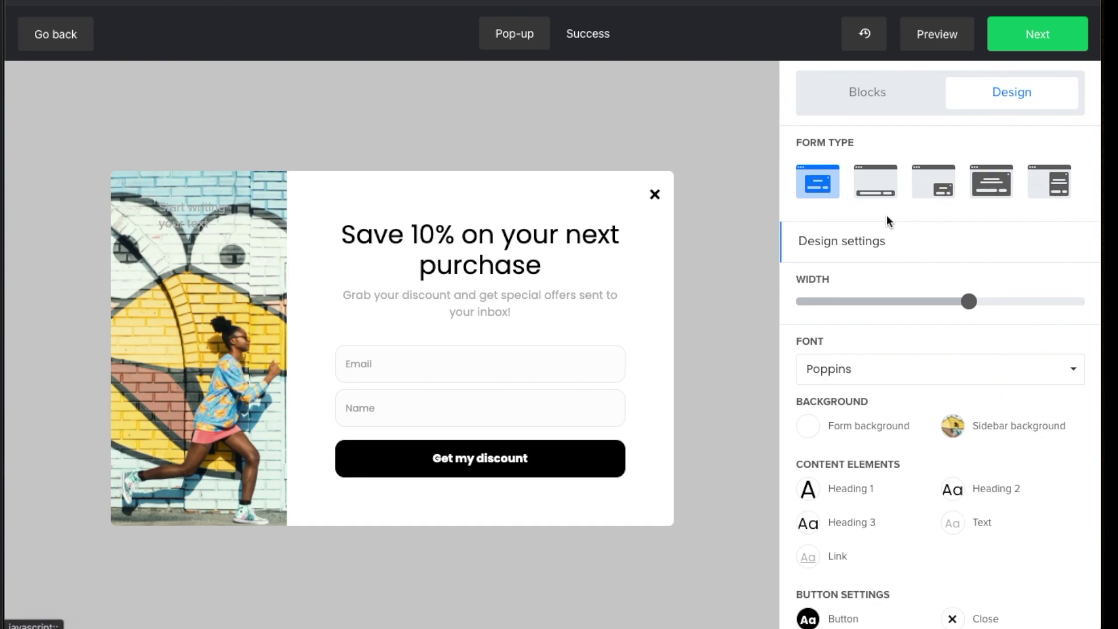
scroll(848, 246, "down", 1)
scroll(850, 261, "down", 4)
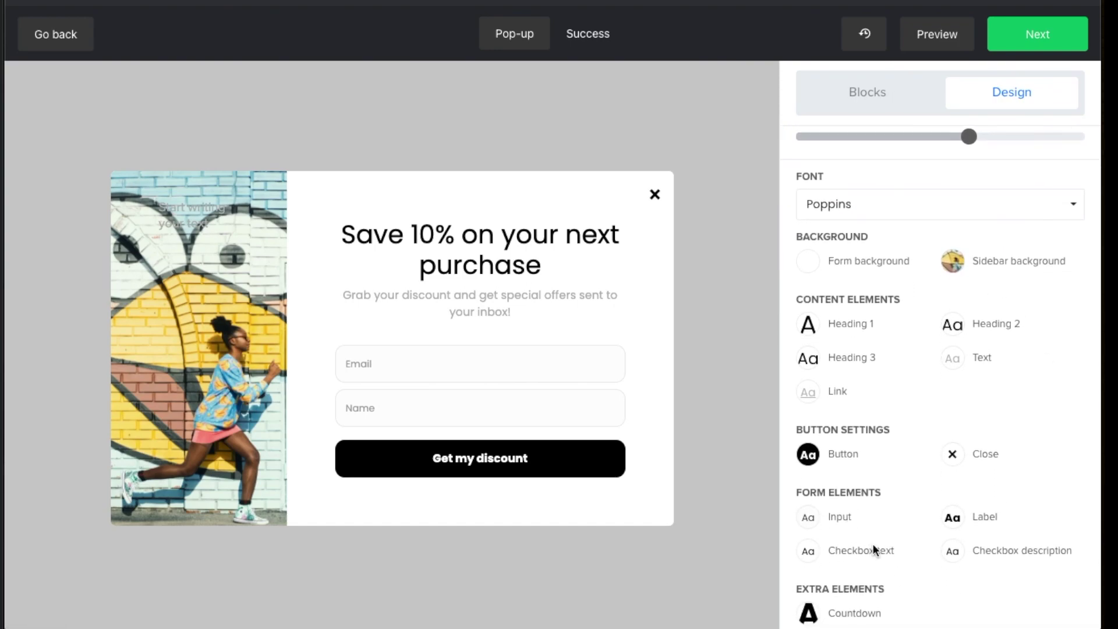
scroll(881, 510, "up", 5)
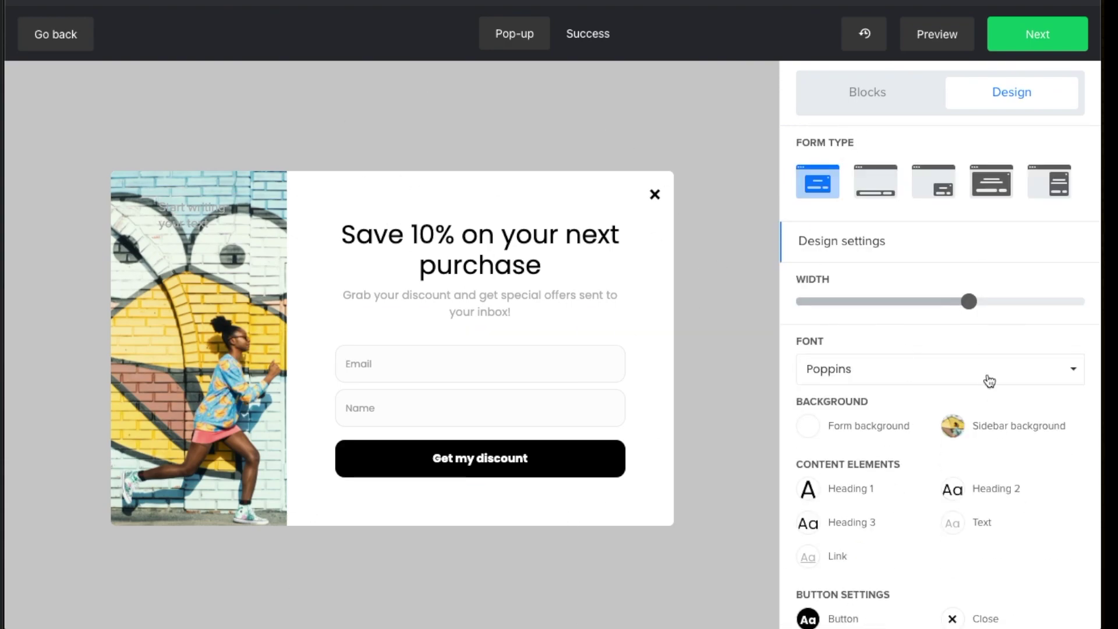
left_click(864, 94)
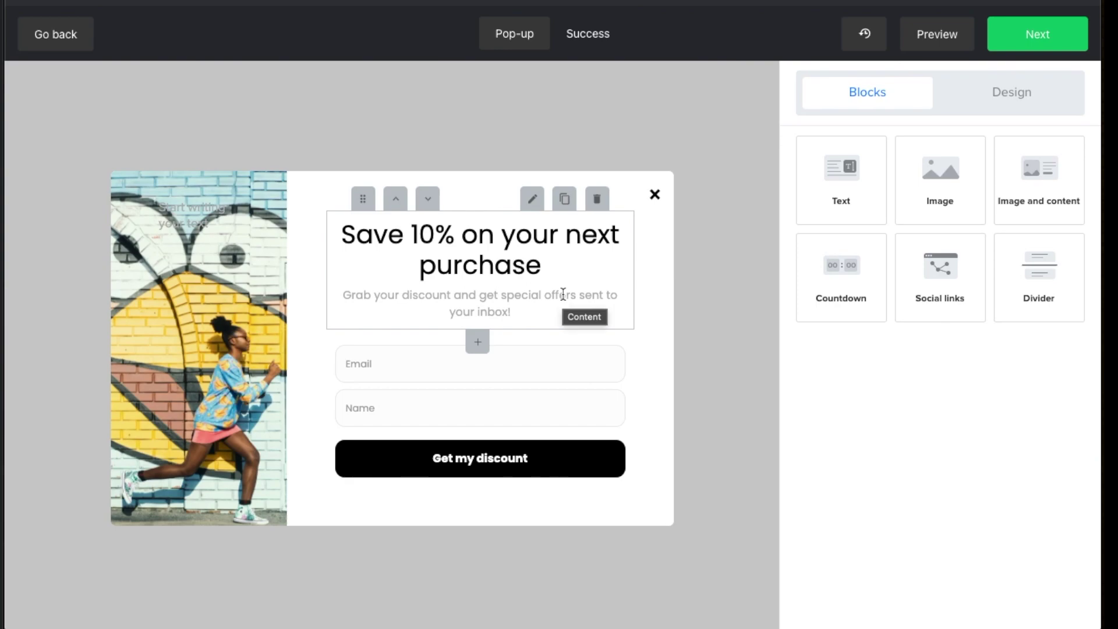
left_click(1028, 104)
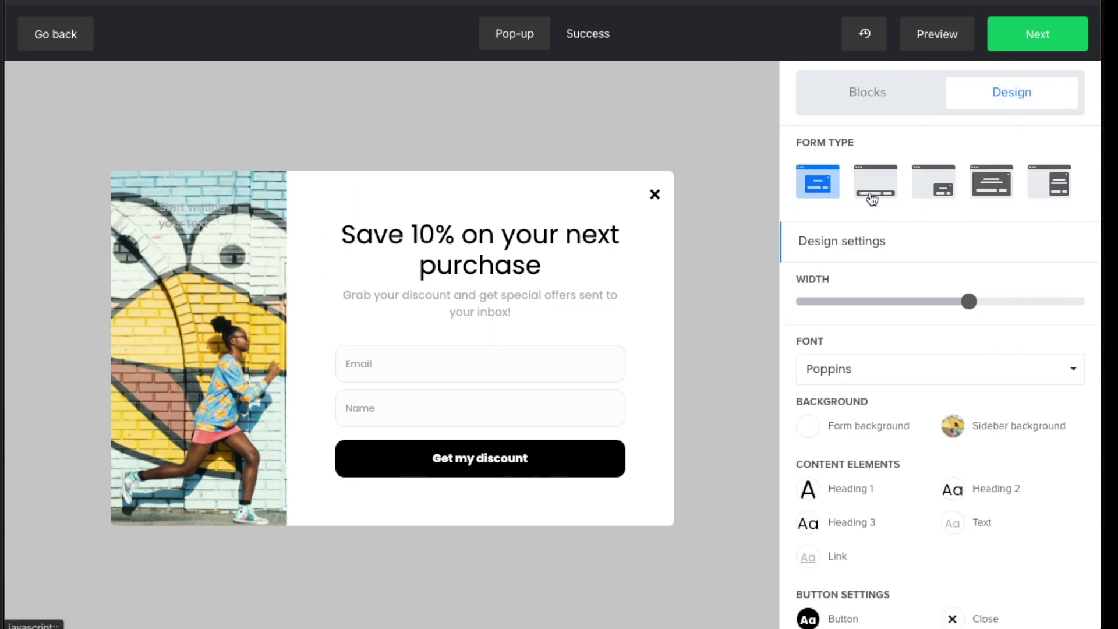
scroll(848, 205, "down", 1)
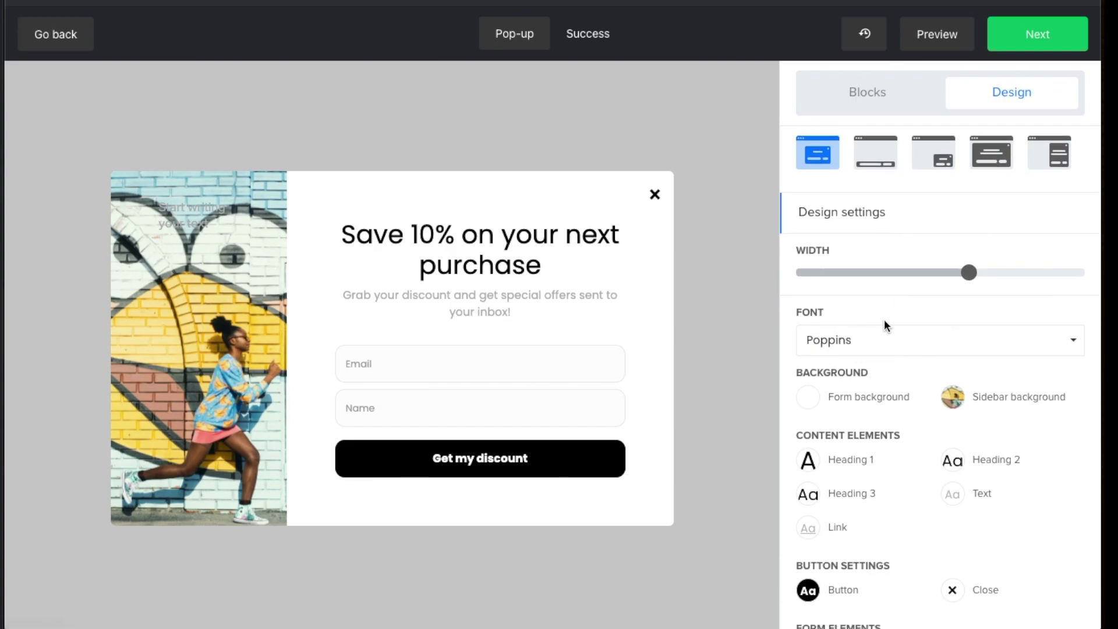
scroll(955, 320, "down", 2)
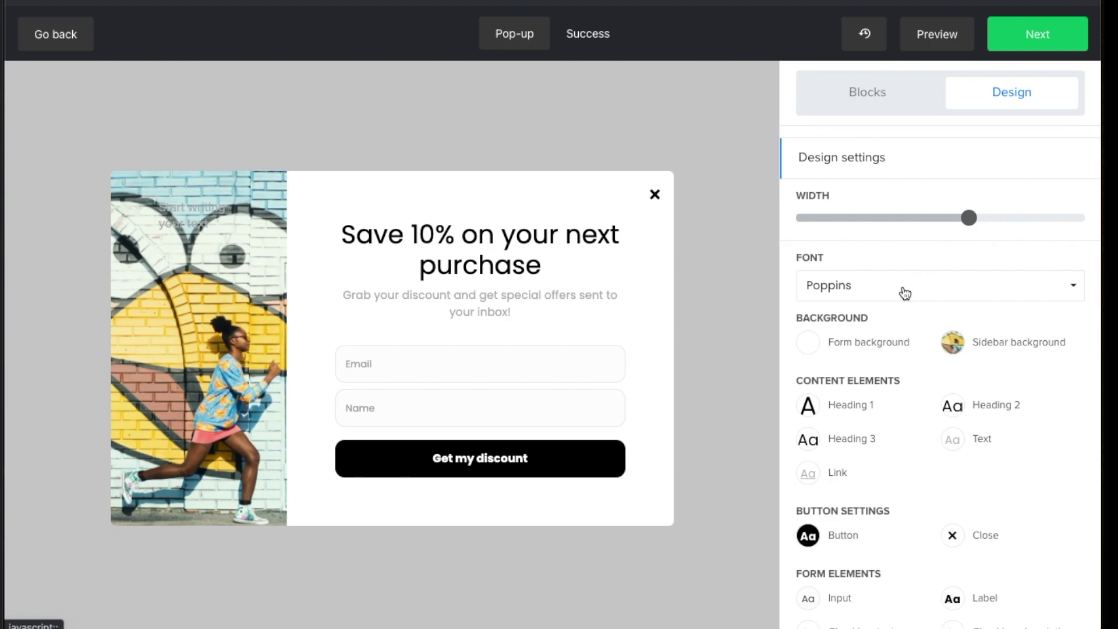
scroll(904, 293, "down", 1)
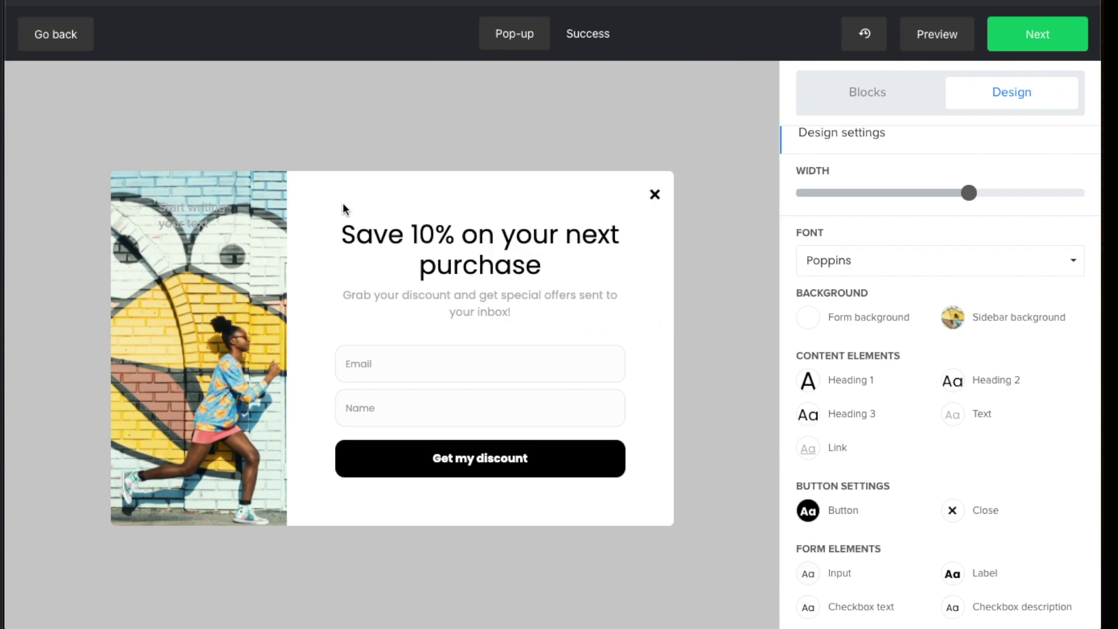
scroll(879, 301, "down", 3)
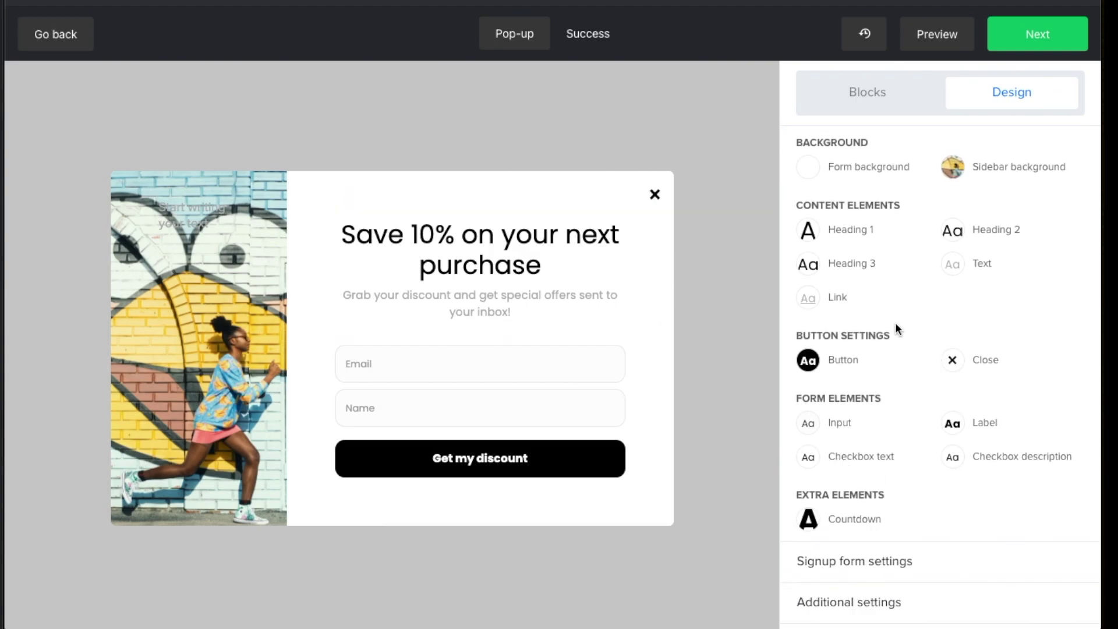
scroll(899, 335, "up", 1)
scroll(897, 349, "down", 1)
scroll(888, 390, "up", 5)
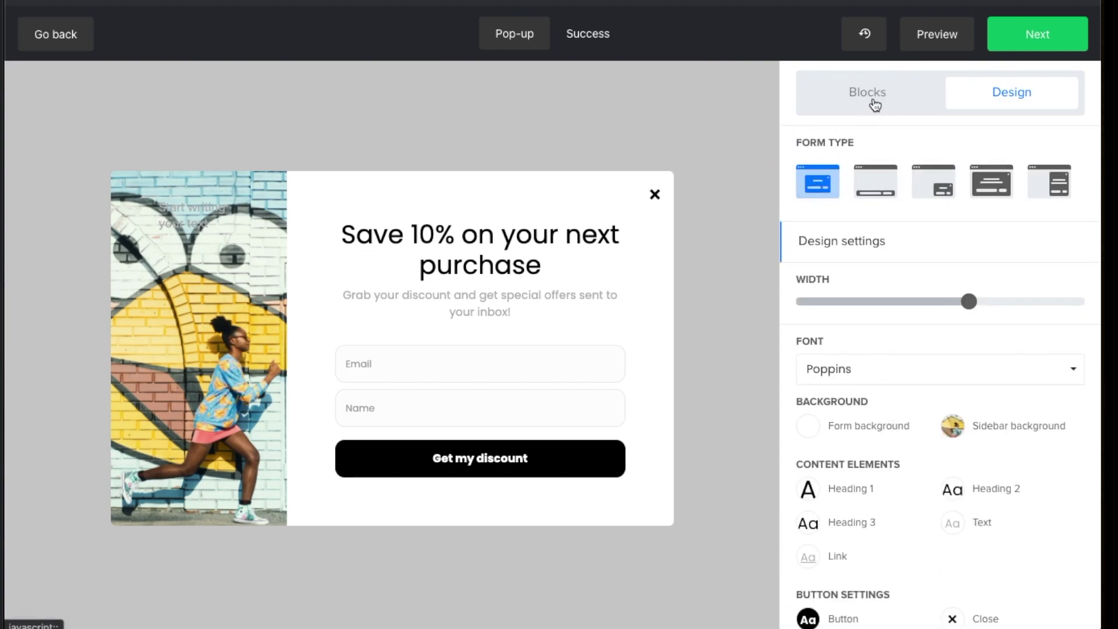
left_click(543, 266)
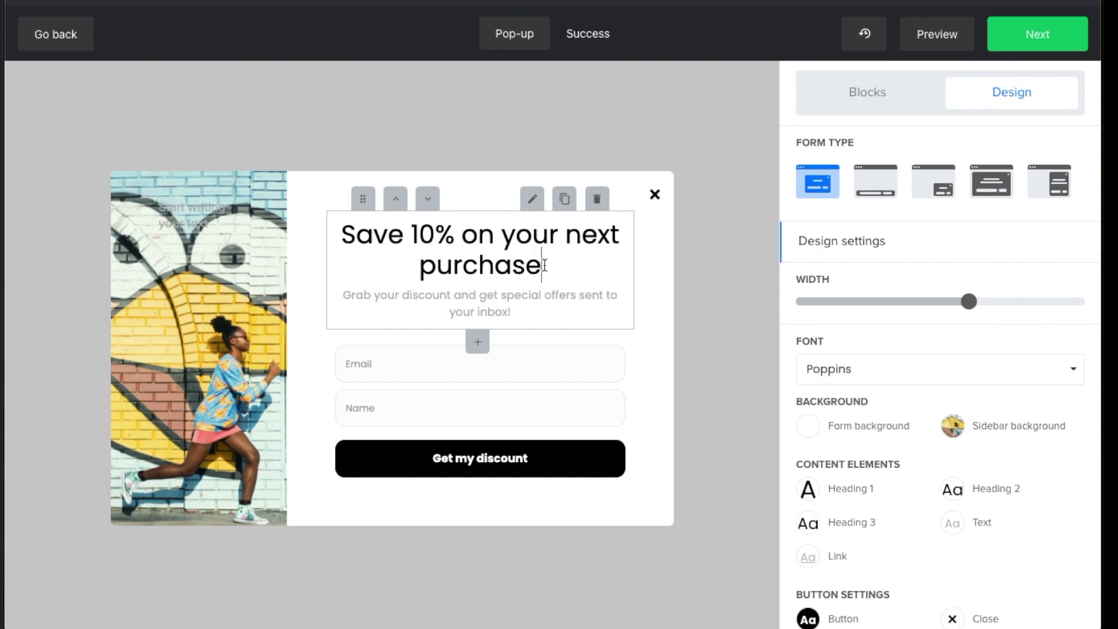
left_click_drag(544, 266, 320, 227)
left_click(503, 243)
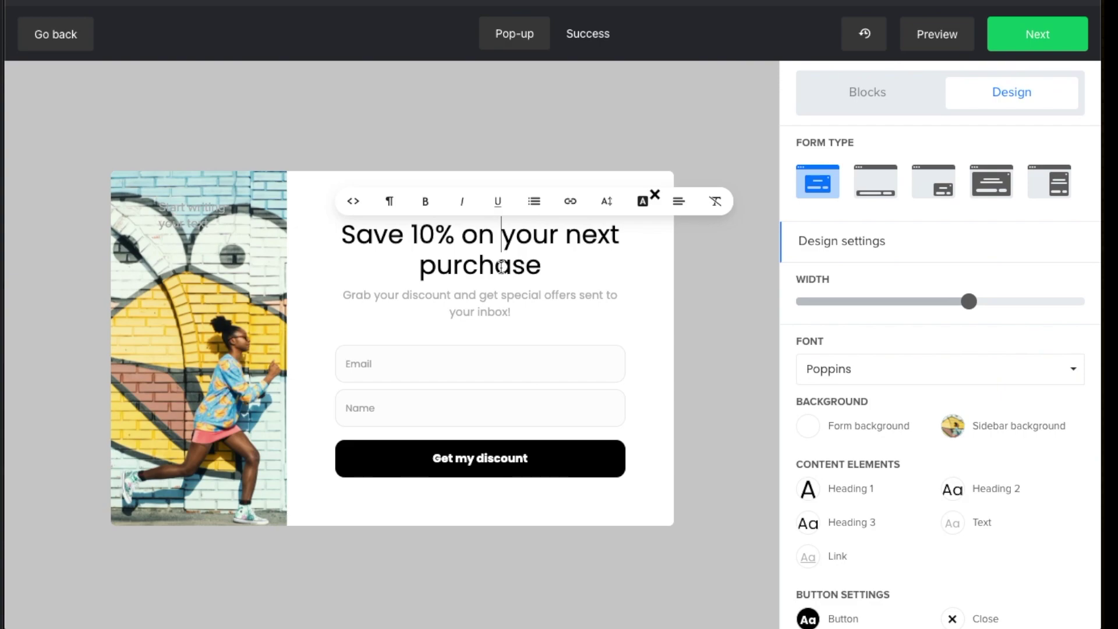
left_click(508, 307)
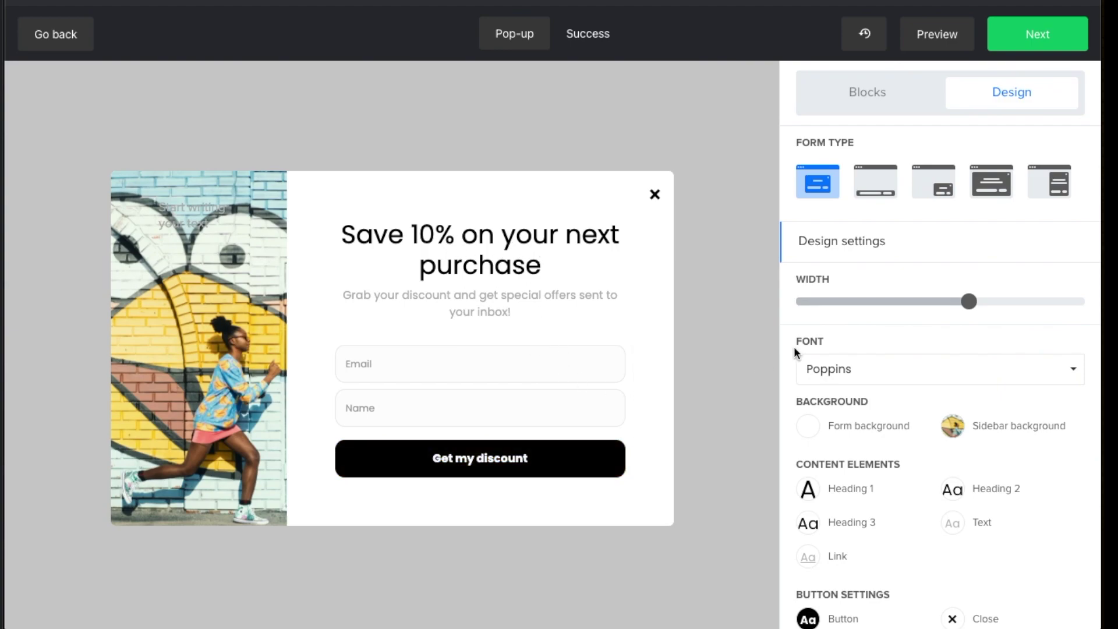
left_click(878, 104)
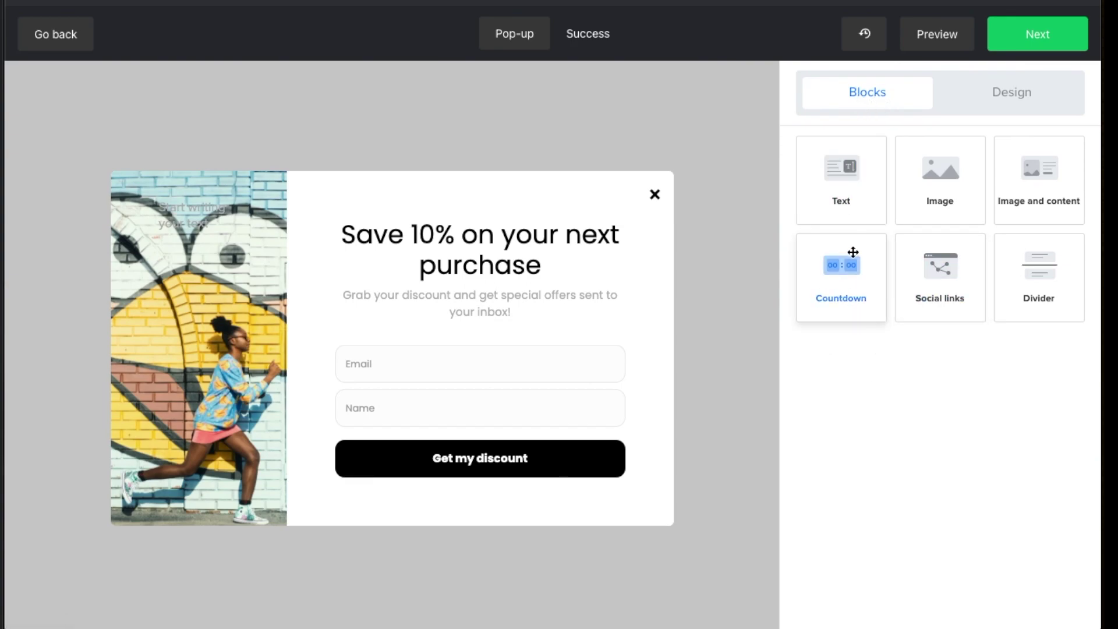
left_click_drag(854, 254, 492, 267)
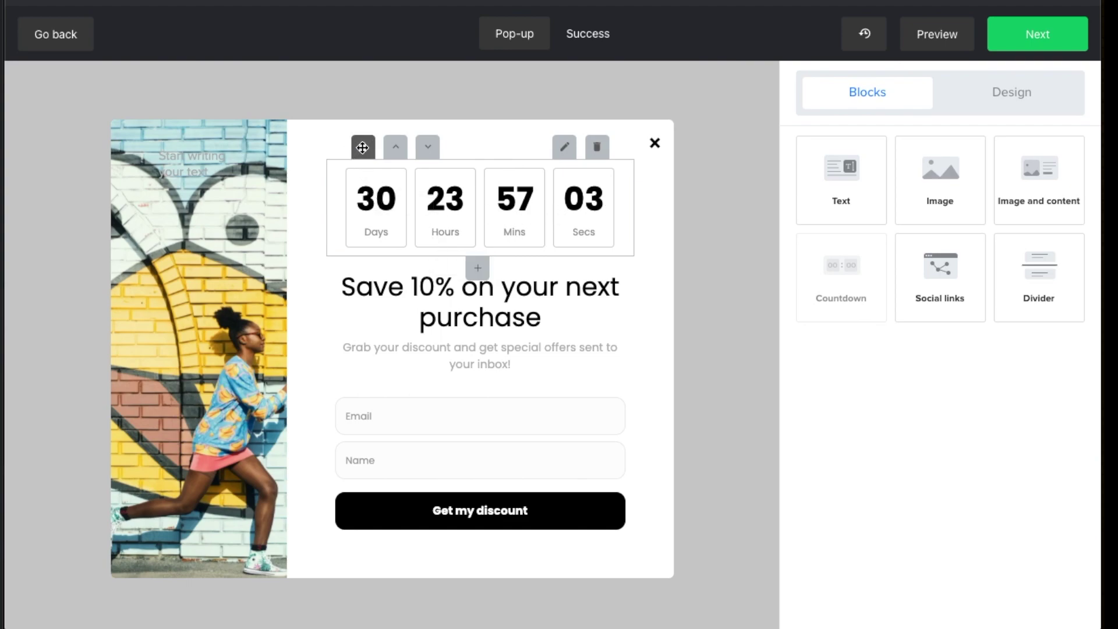
left_click(565, 150)
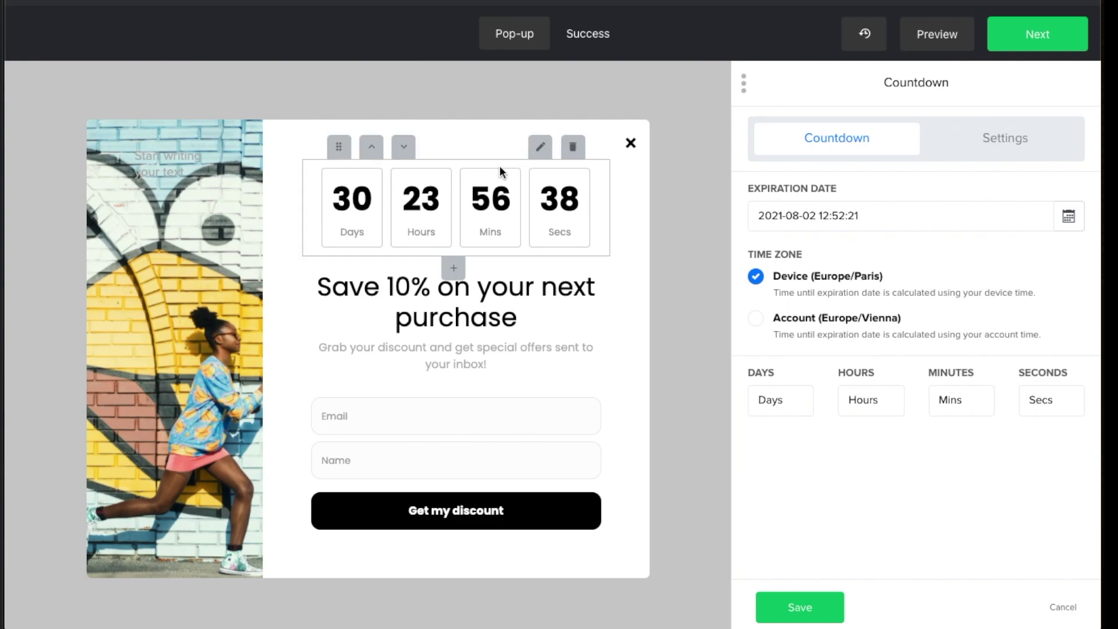
left_click(573, 149)
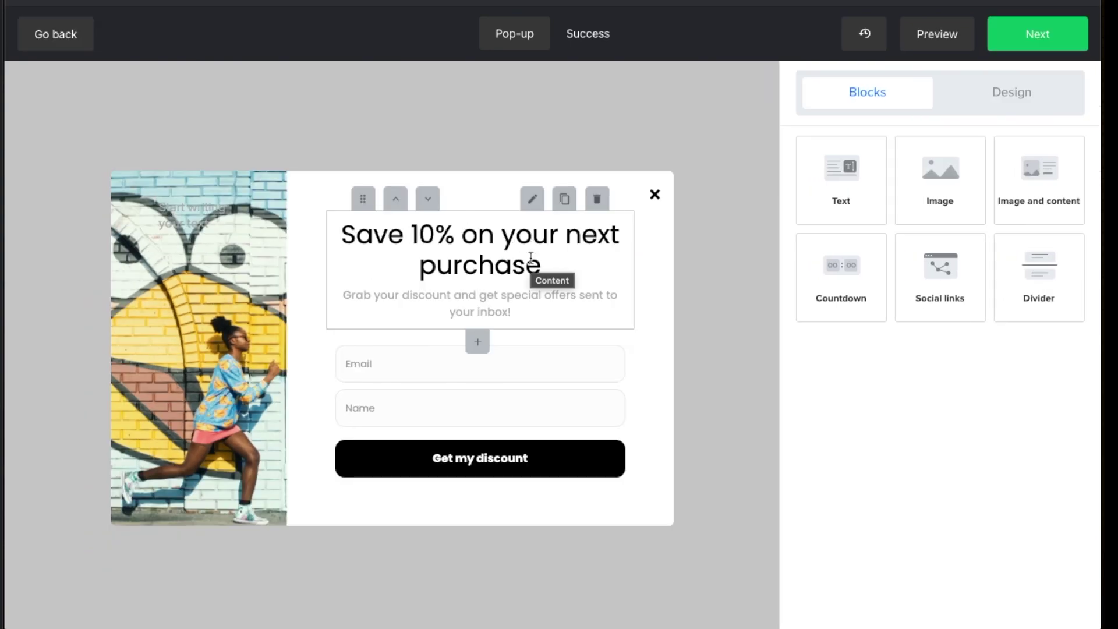
Retitle the heading 'Rejoins ma newsletter', subtitle 'ma newsletter super cool de ouf', and open form settings
left_click_drag(545, 270, 314, 232)
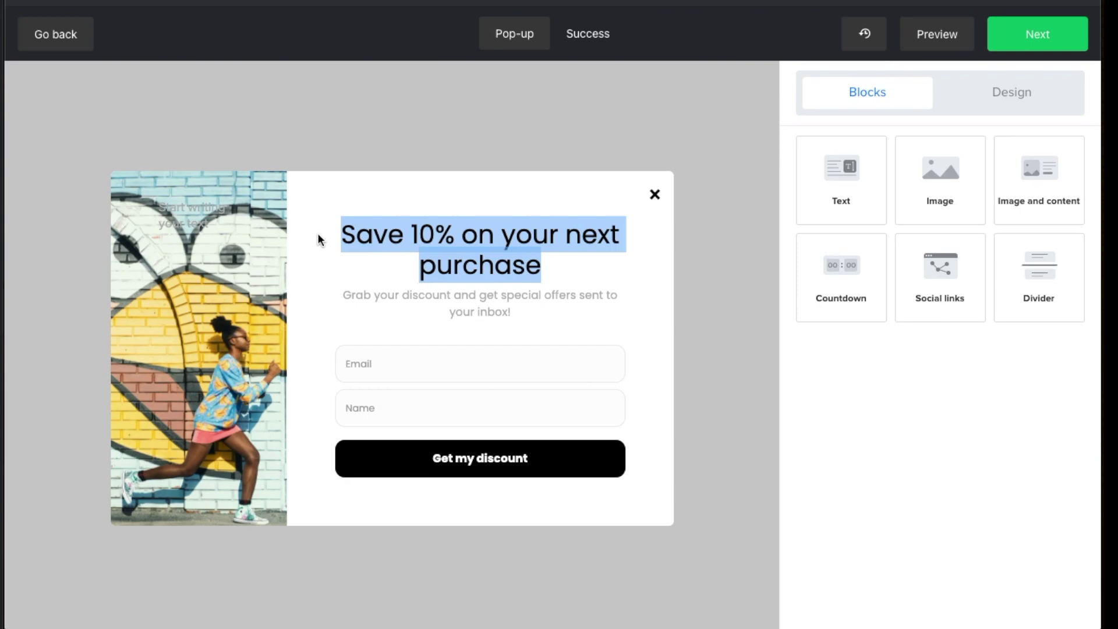
type("Rejoins ma ne")
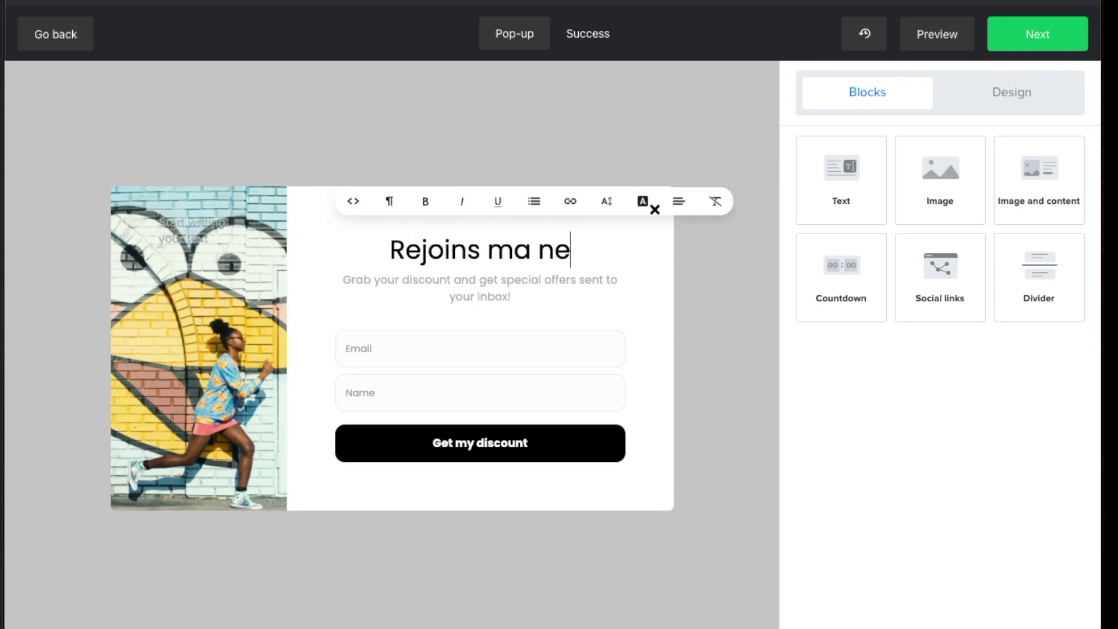
type("wsletter")
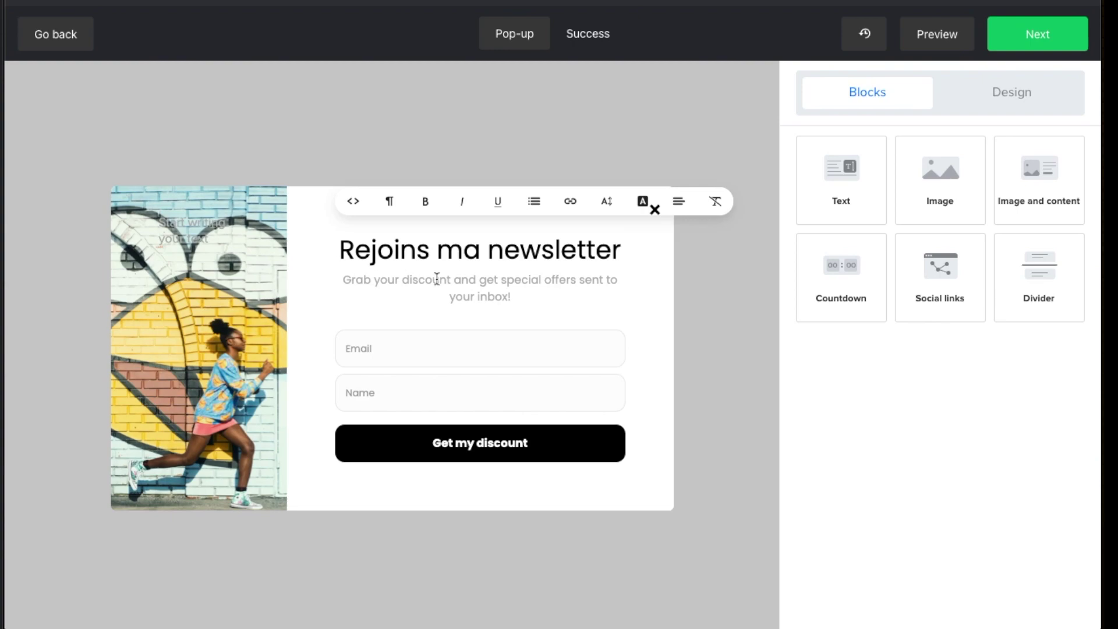
triple_click(477, 291)
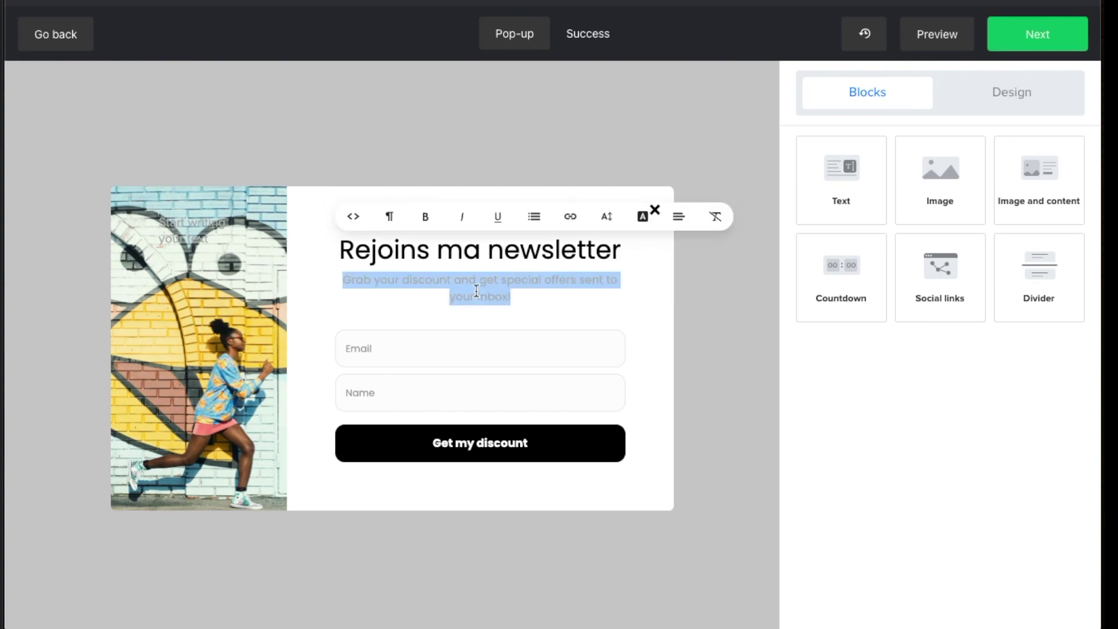
type("ma ne")
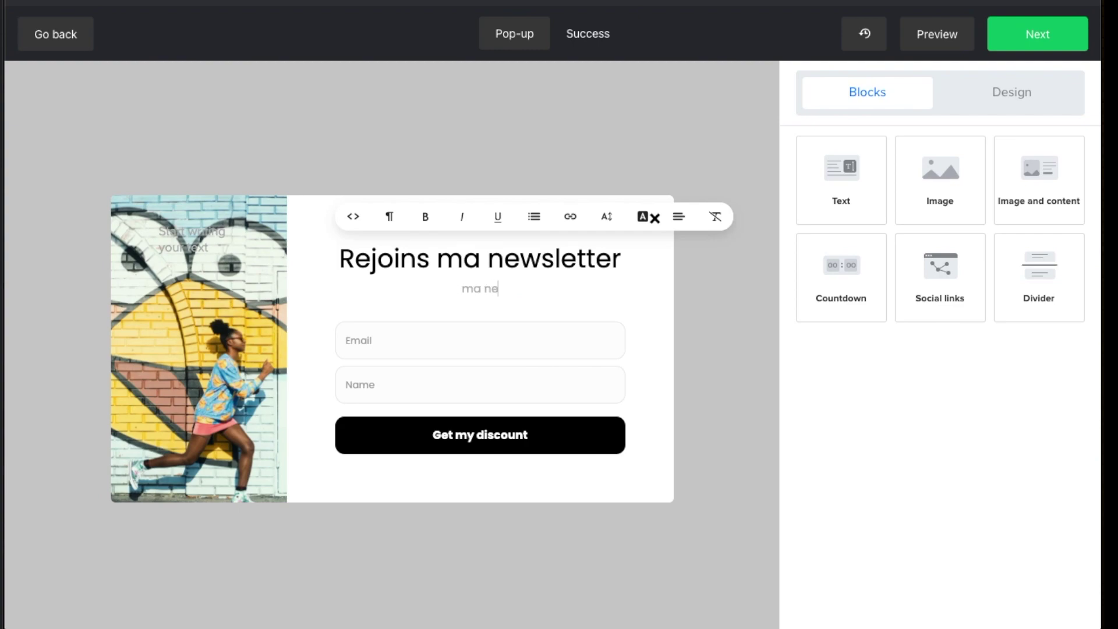
type("wsletter super cool de ouf")
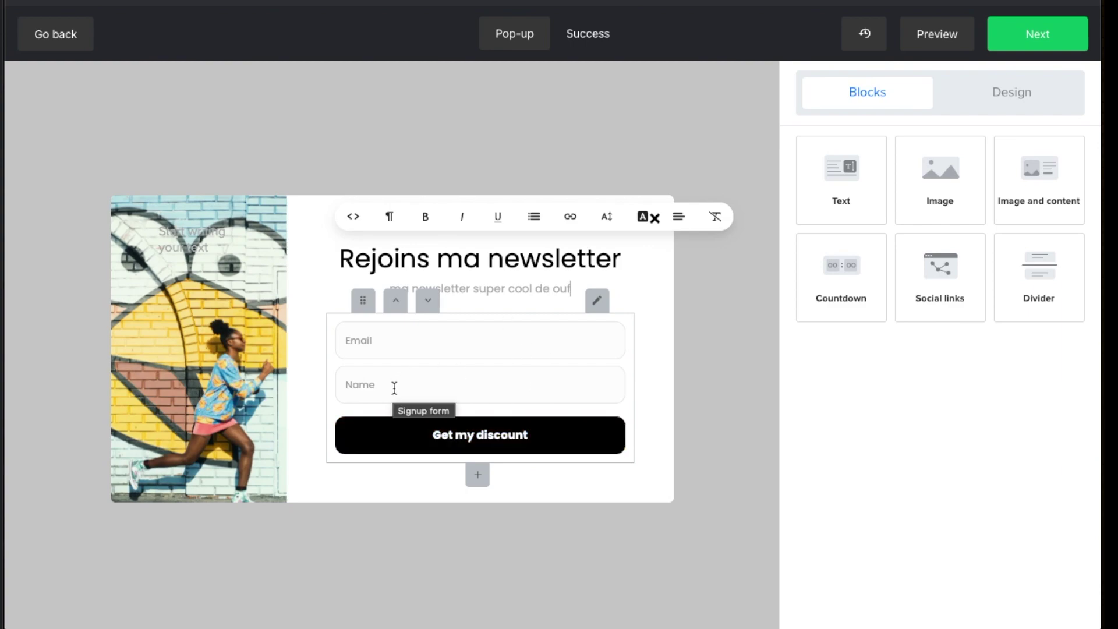
left_click(597, 301)
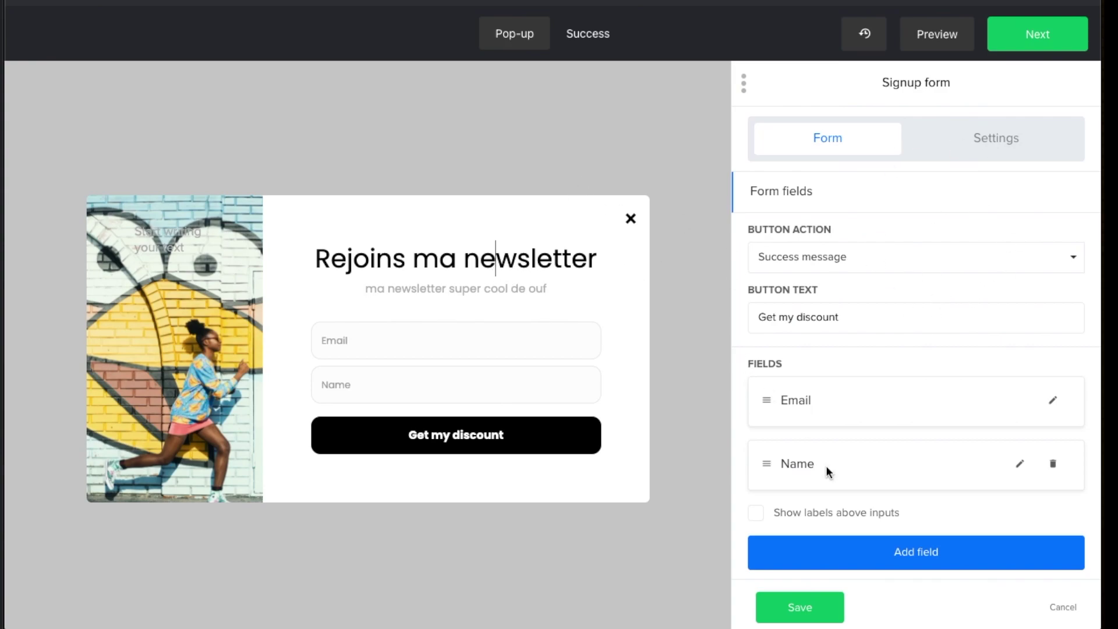
Under Design > Signup form settings, enable the opt-in consent checkbox
left_click(1063, 607)
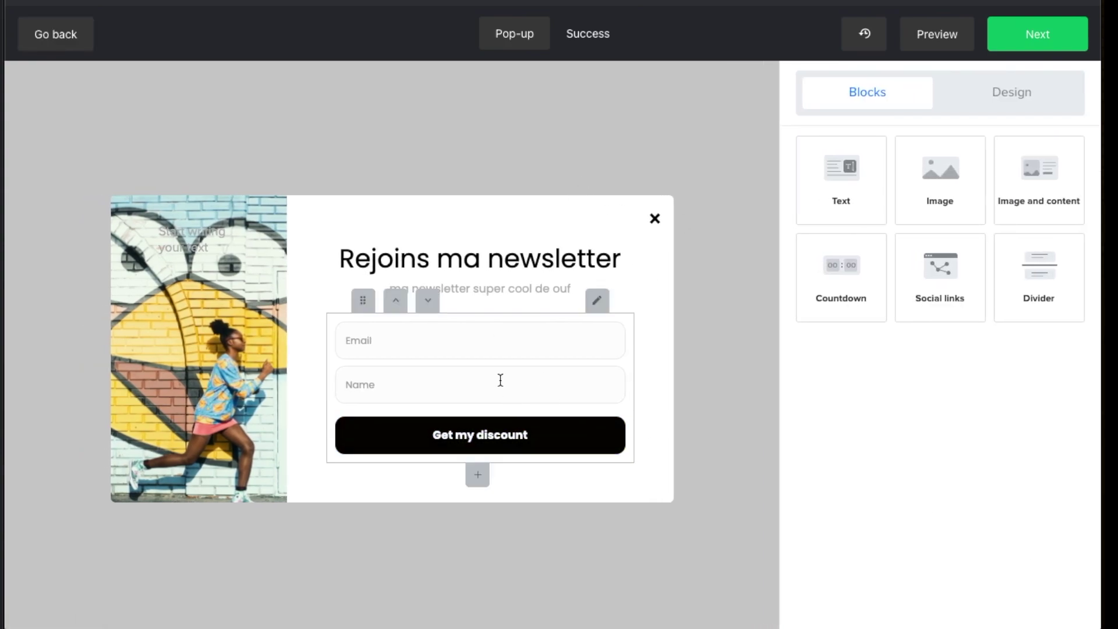
left_click(1022, 96)
scroll(921, 400, "down", 4)
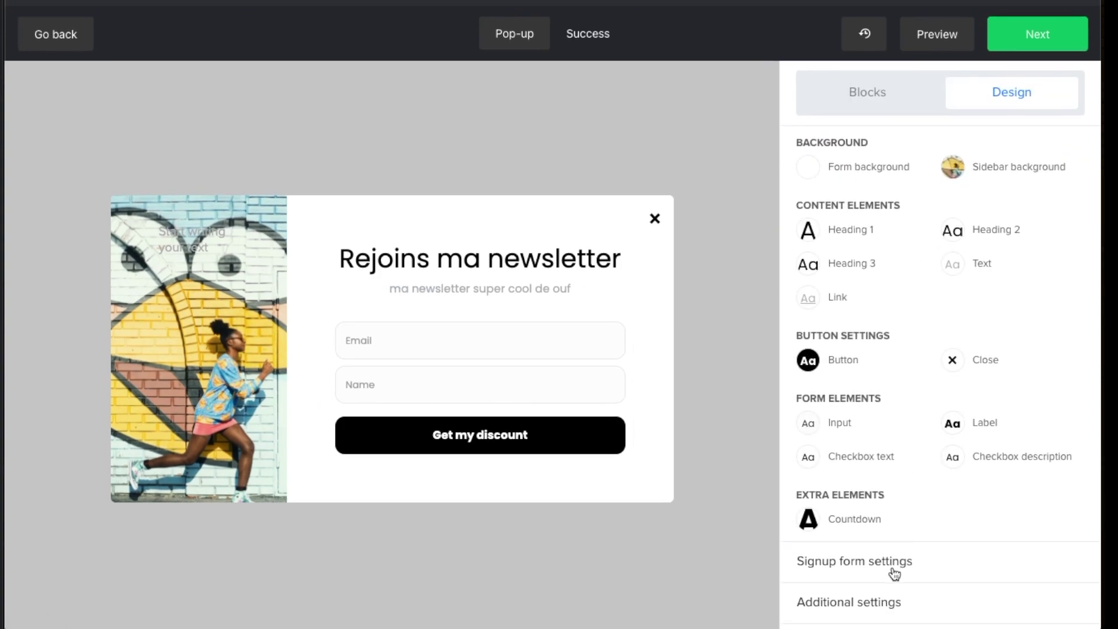
left_click(916, 564)
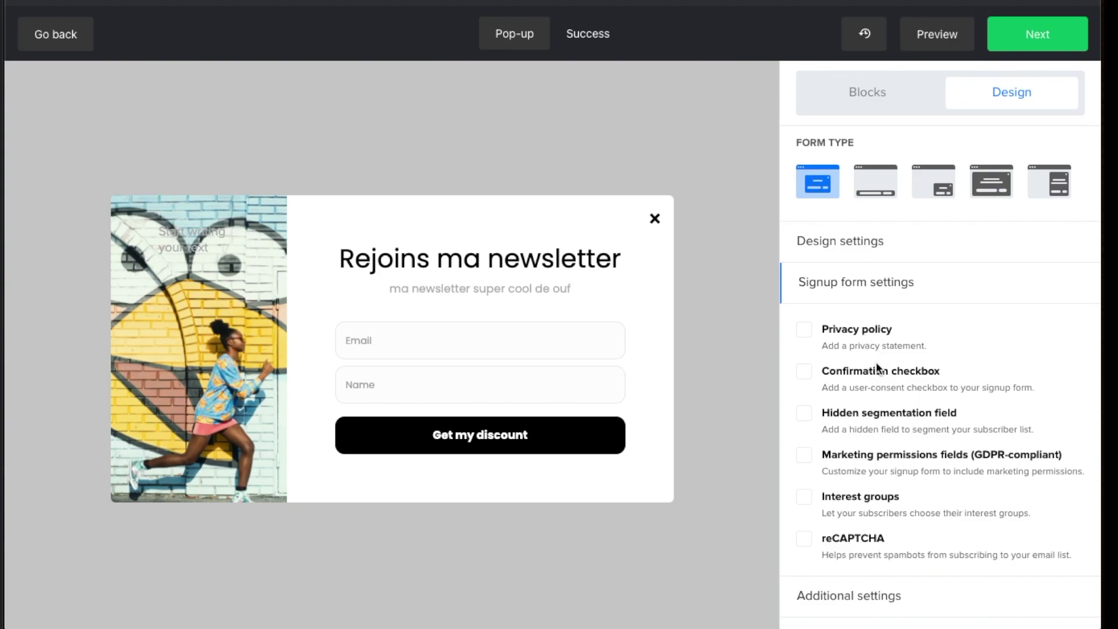
left_click(804, 373)
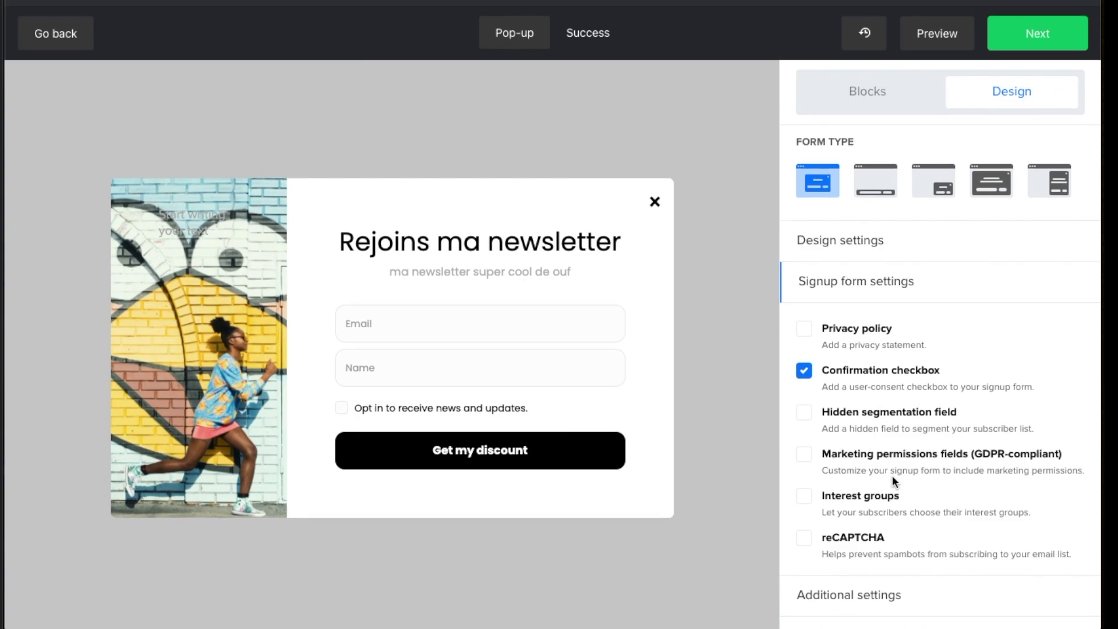
Try the interest group and reCAPTCHA options, then switch both back off
left_click(804, 498)
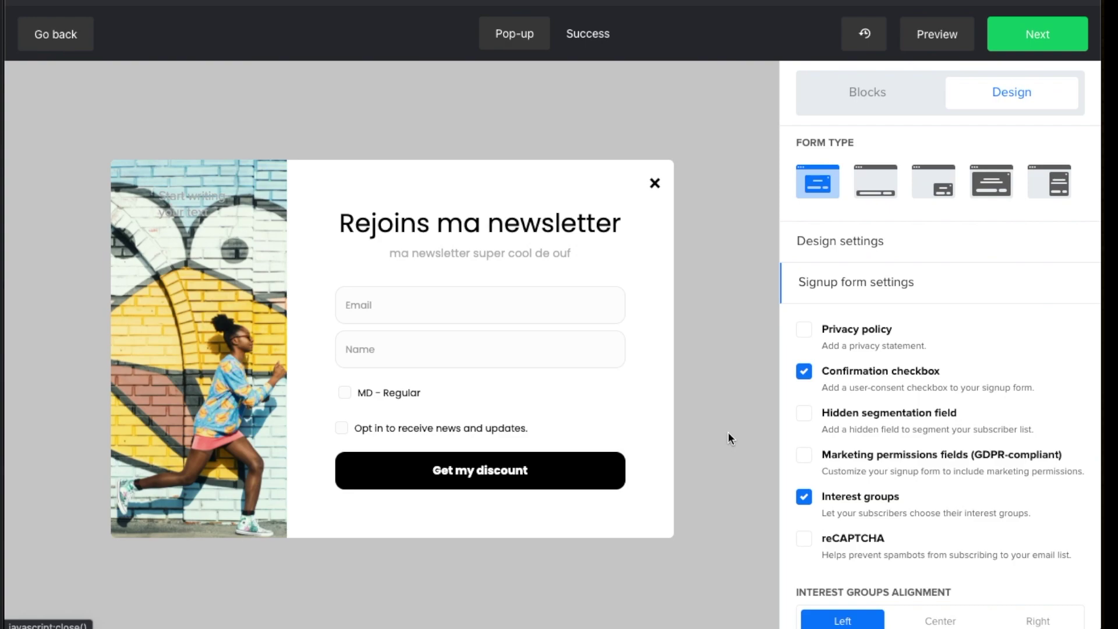
left_click(805, 541)
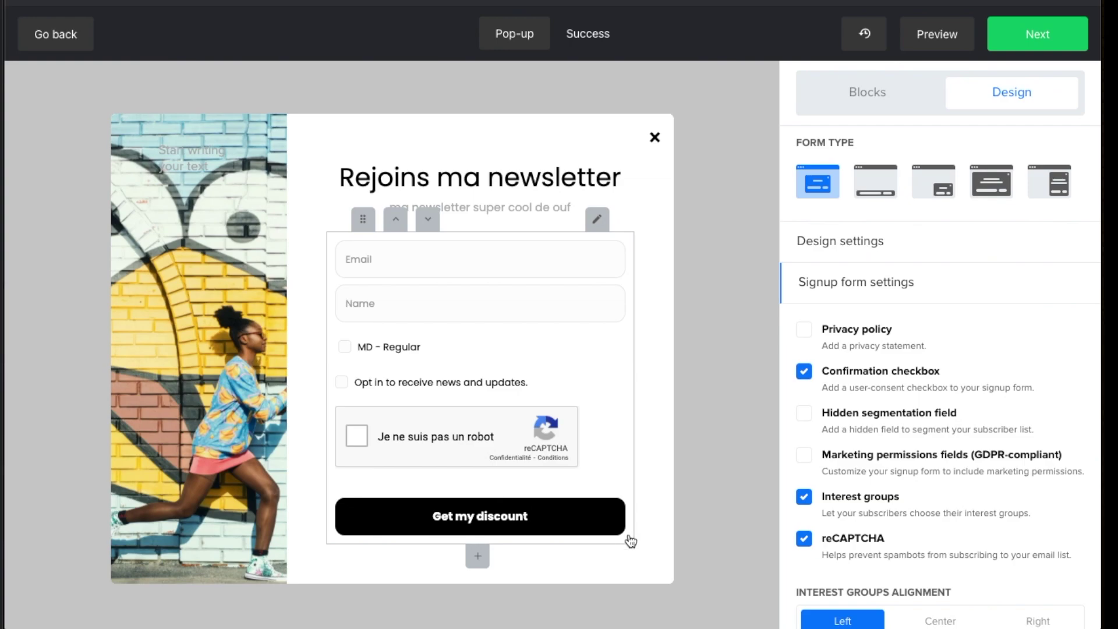
left_click(806, 536)
left_click(805, 497)
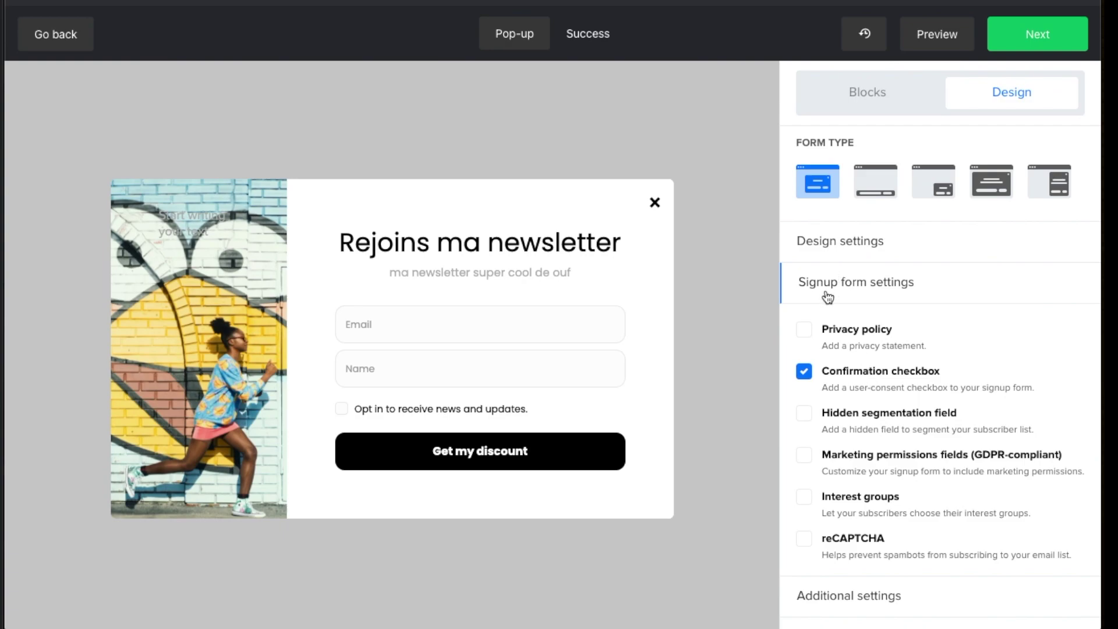
mouse_move(525, 261)
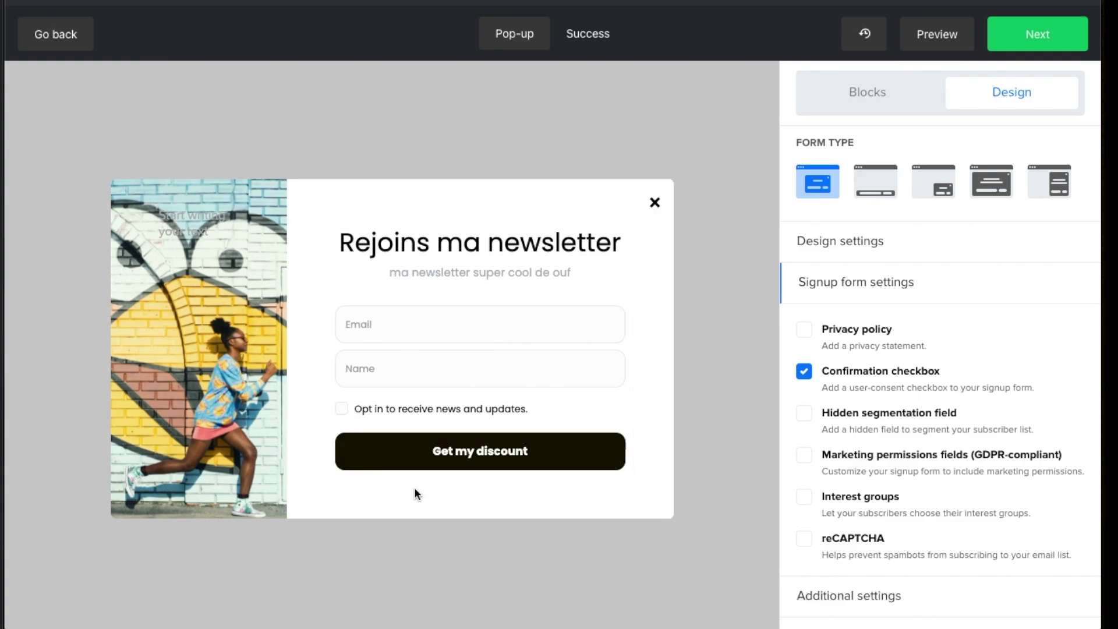
Open the form block's settings, check its element styling tab, and return to the Form tab
mouse_move(586, 328)
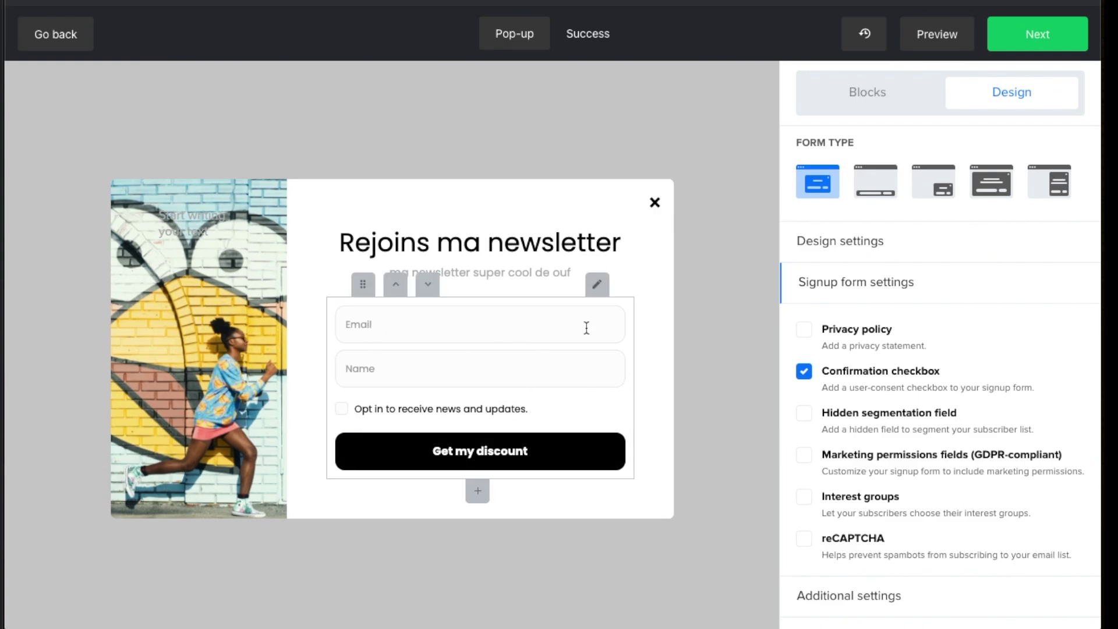
left_click(597, 286)
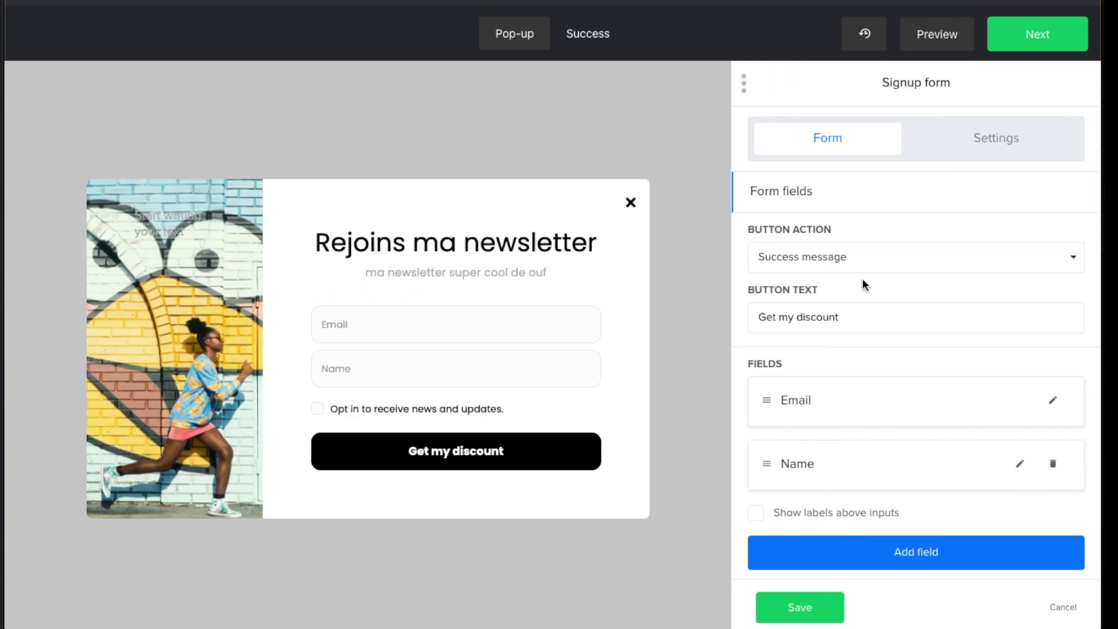
scroll(873, 272, "down", 1)
scroll(875, 270, "up", 1)
left_click(968, 153)
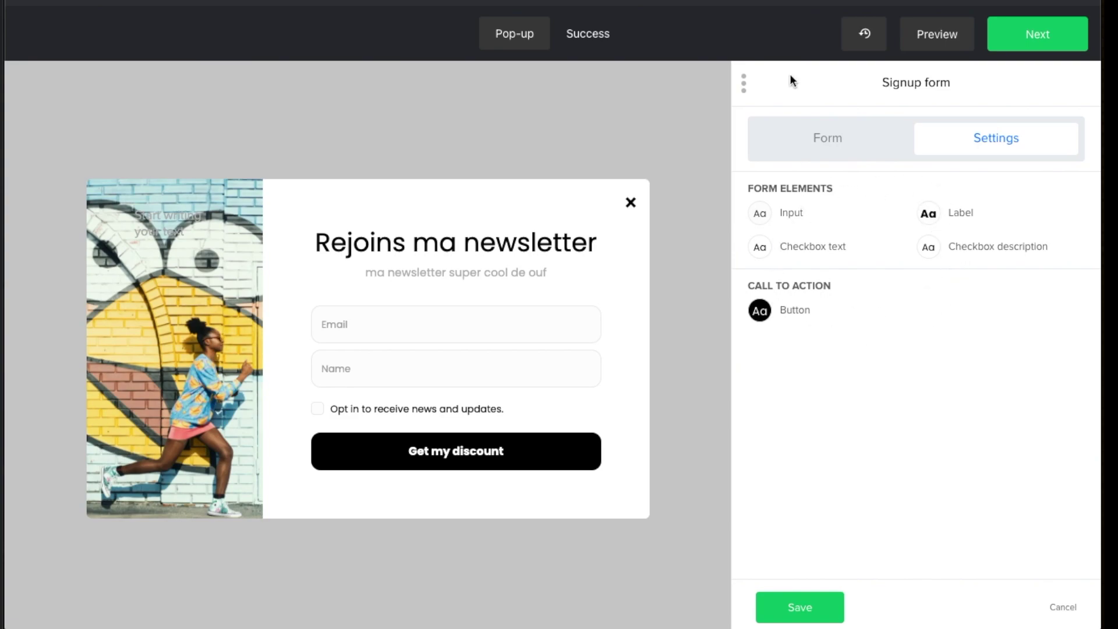
left_click(825, 147)
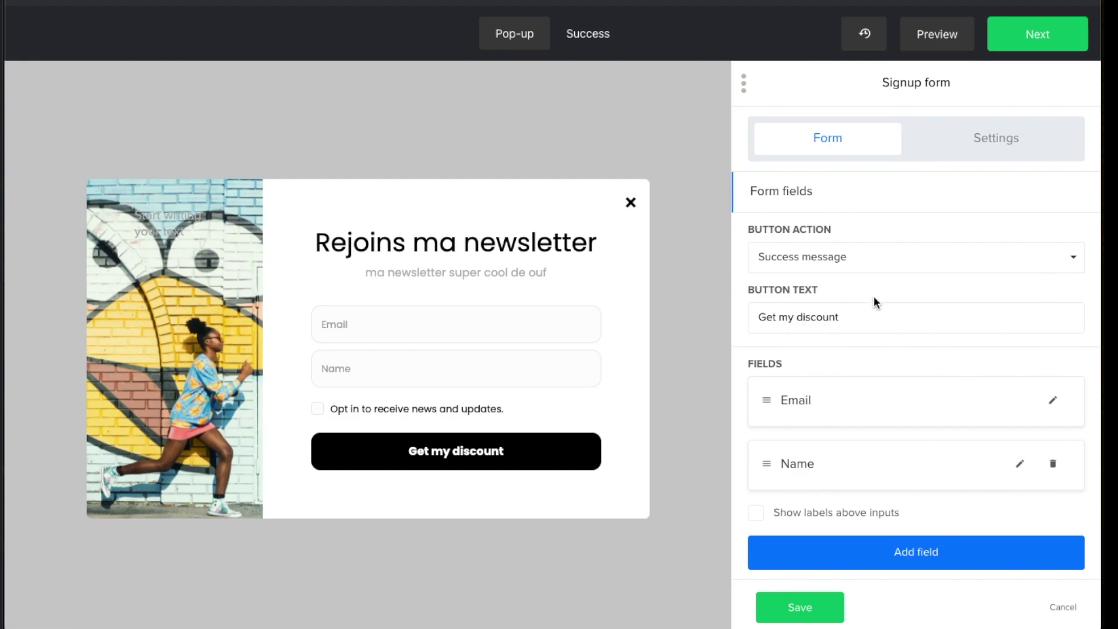
scroll(874, 298, "down", 2)
scroll(804, 309, "up", 2)
scroll(813, 304, "down", 2)
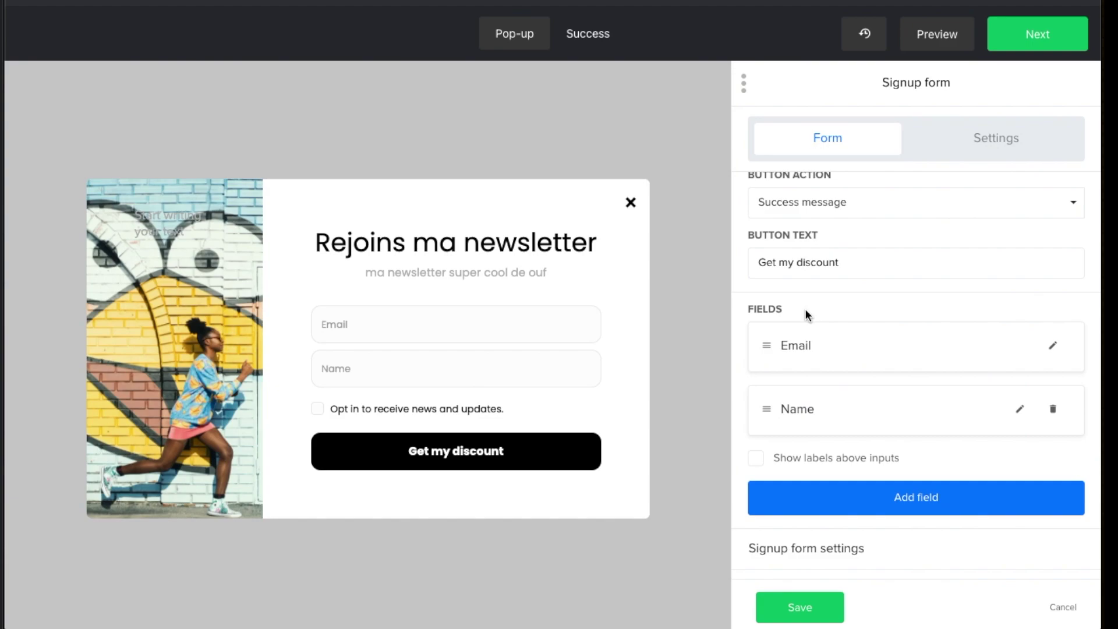
Add a Last name field and view its Field dropdown choices in its settings
left_click(919, 504)
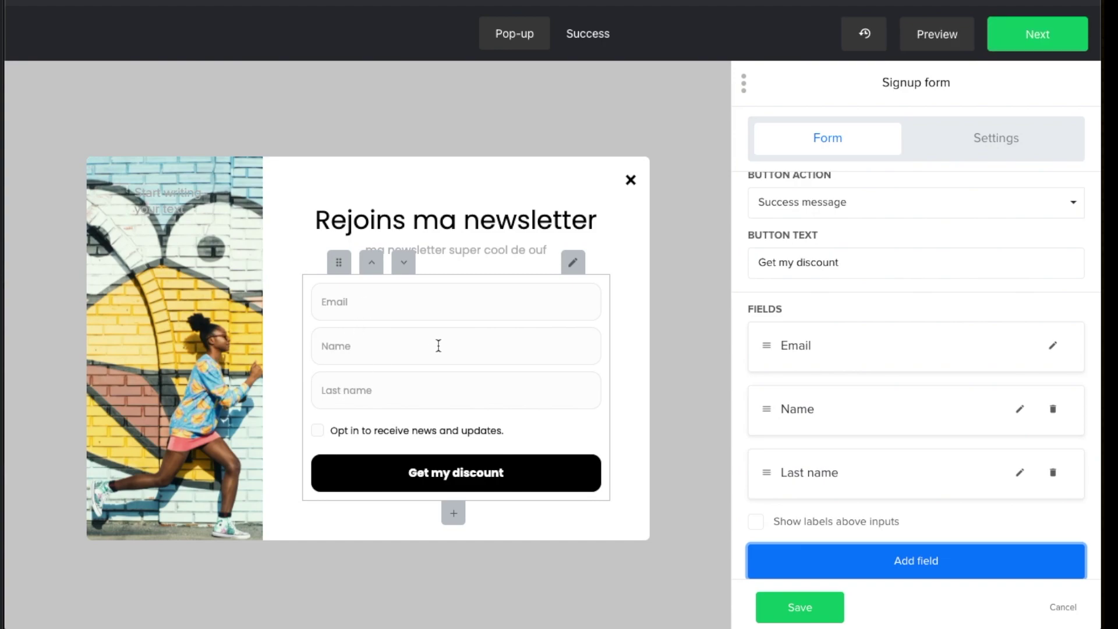
scroll(876, 466, "down", 2)
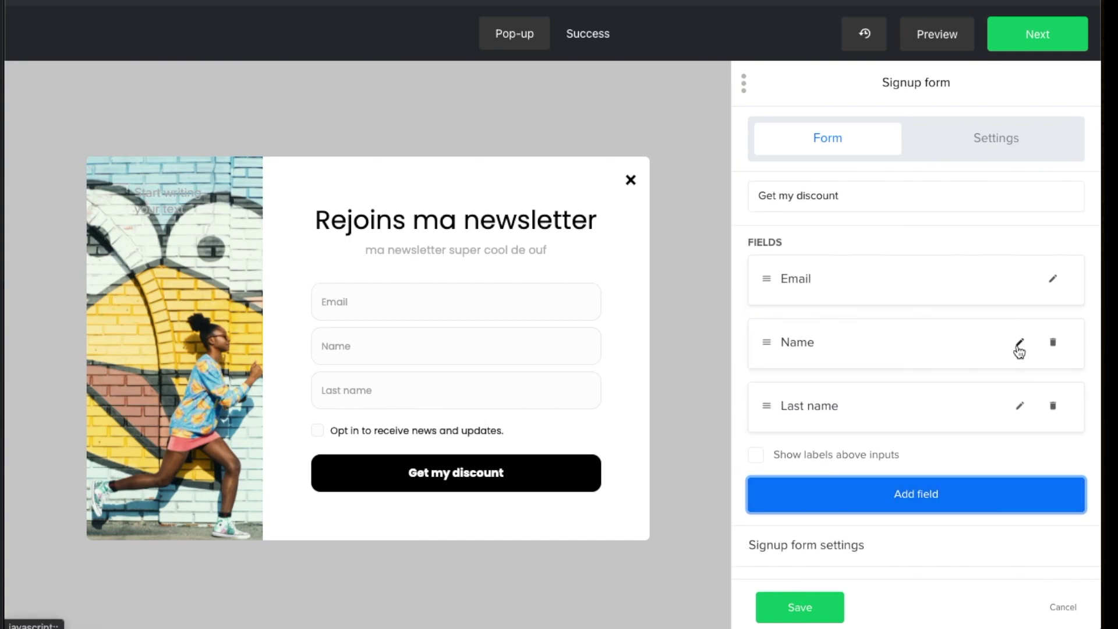
left_click(1019, 407)
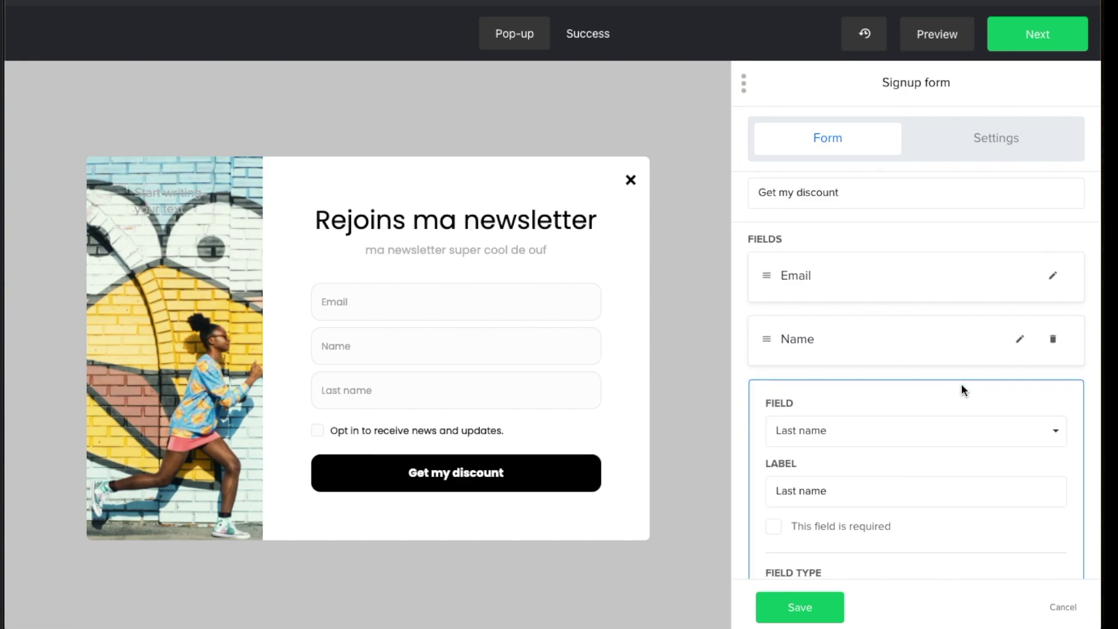
scroll(961, 386, "down", 3)
left_click(898, 342)
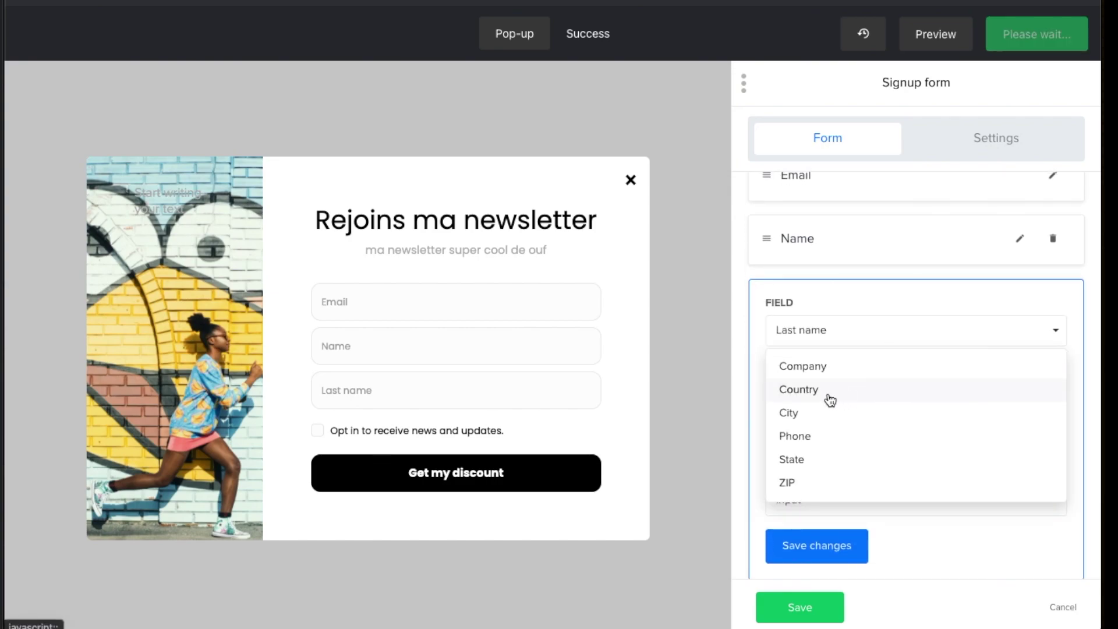
scroll(815, 396, "down", 2)
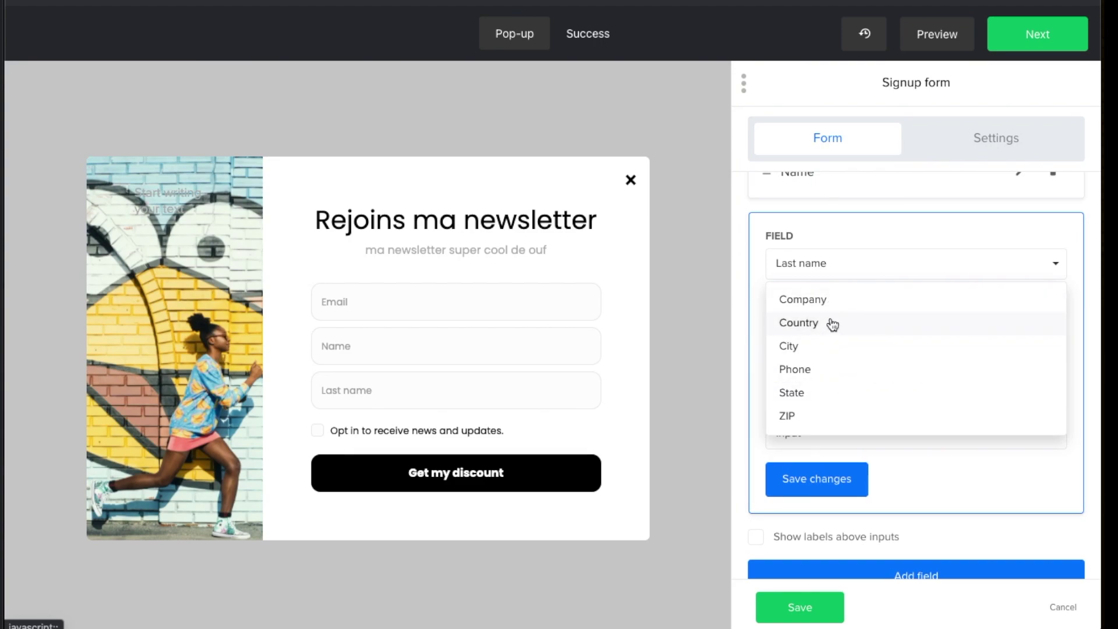
left_click(1051, 266)
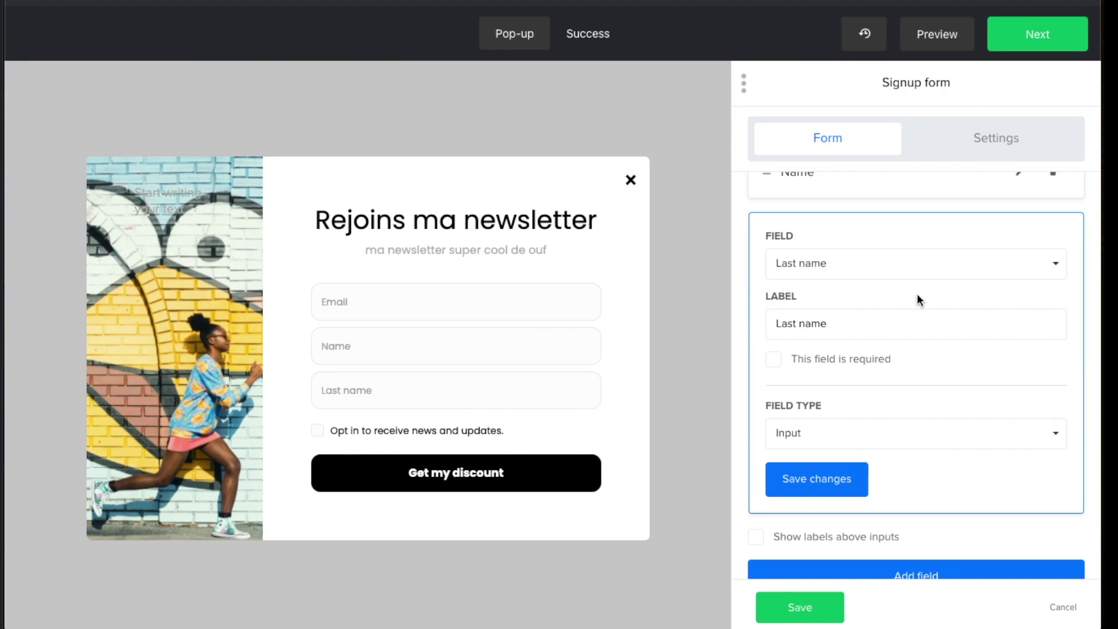
Save the Last name field, then delete the Last name and Name fields, leaving only Email
left_click(822, 477)
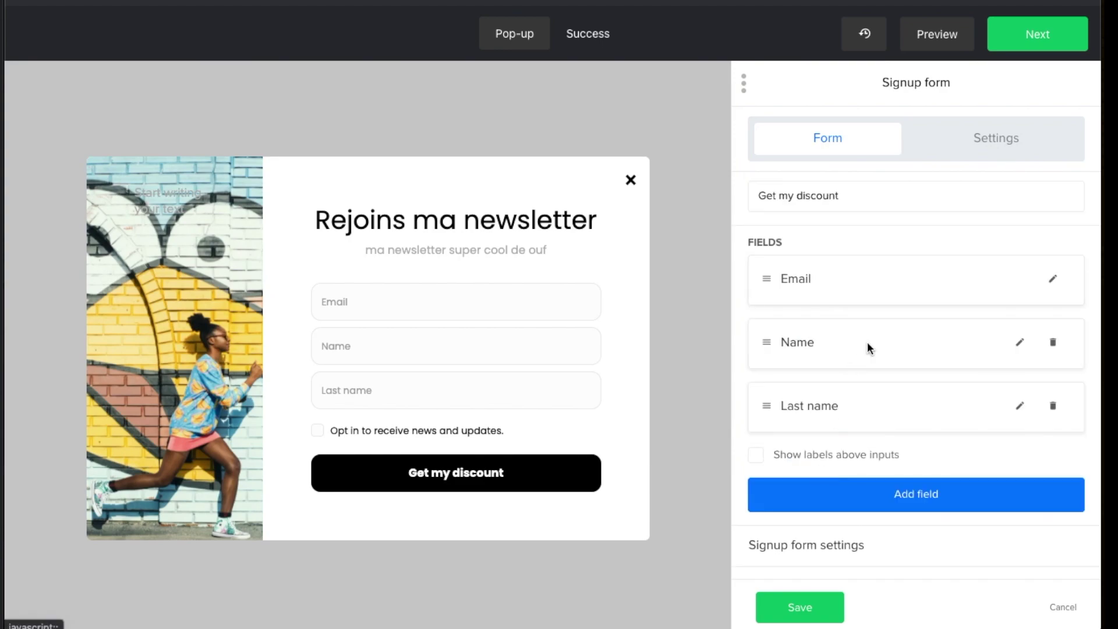
left_click(1054, 406)
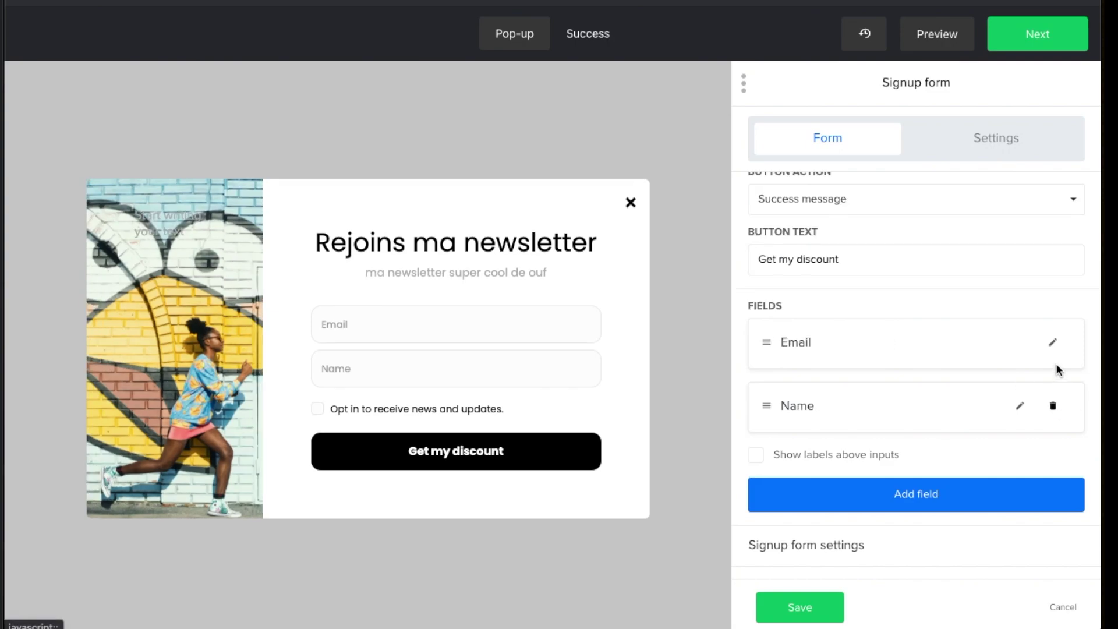
left_click(1052, 410)
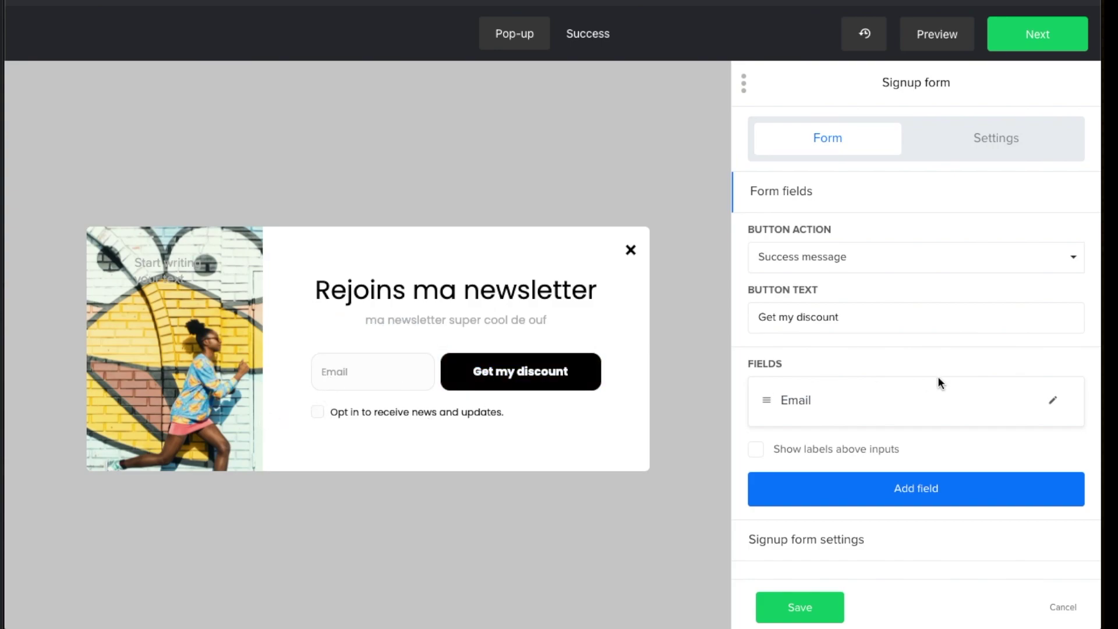
scroll(938, 377, "down", 1)
scroll(937, 377, "up", 1)
Change the button text from 'Get my discount' to 'S'inscrire', keeping Success message as its action
left_click(864, 315)
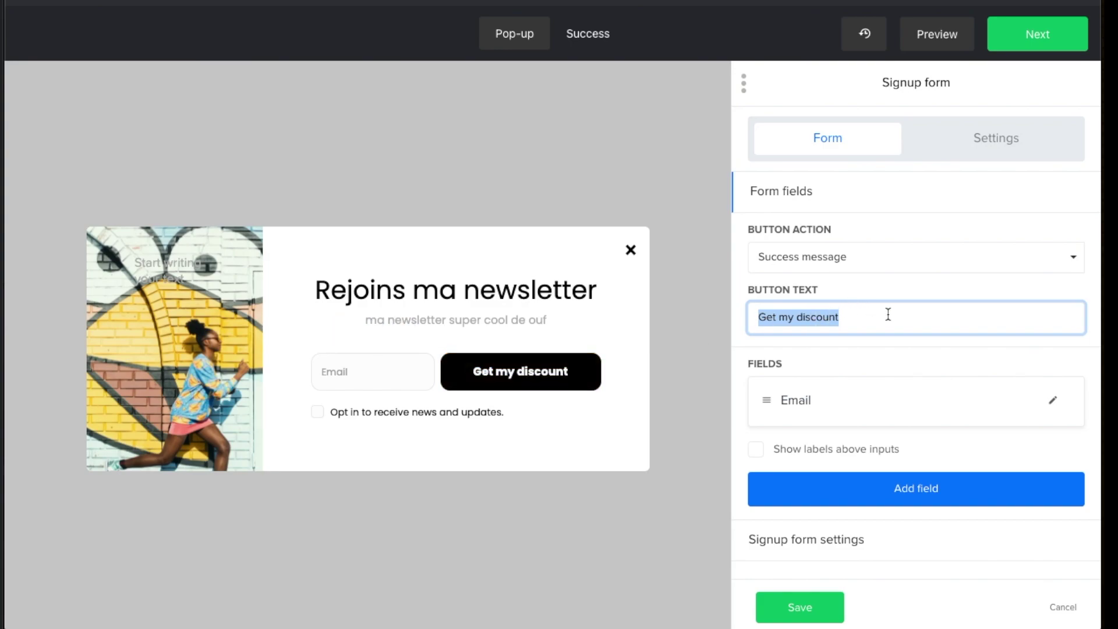
triple_click(887, 315)
type("S'inscire")
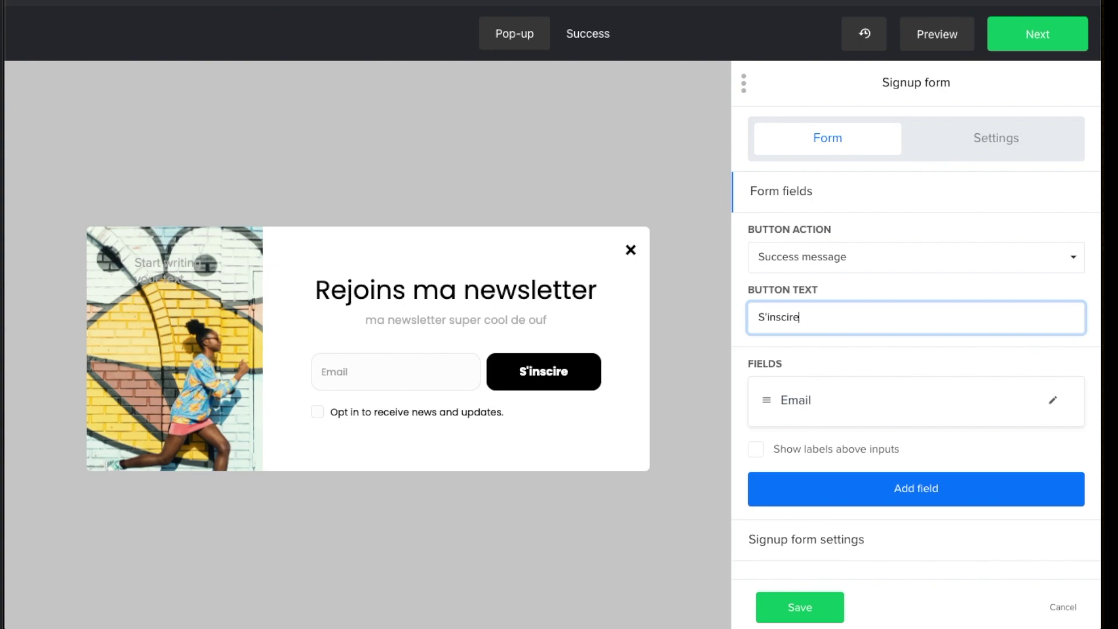
key("BackSpace")
key("BackSpace")
key("BackSpace")
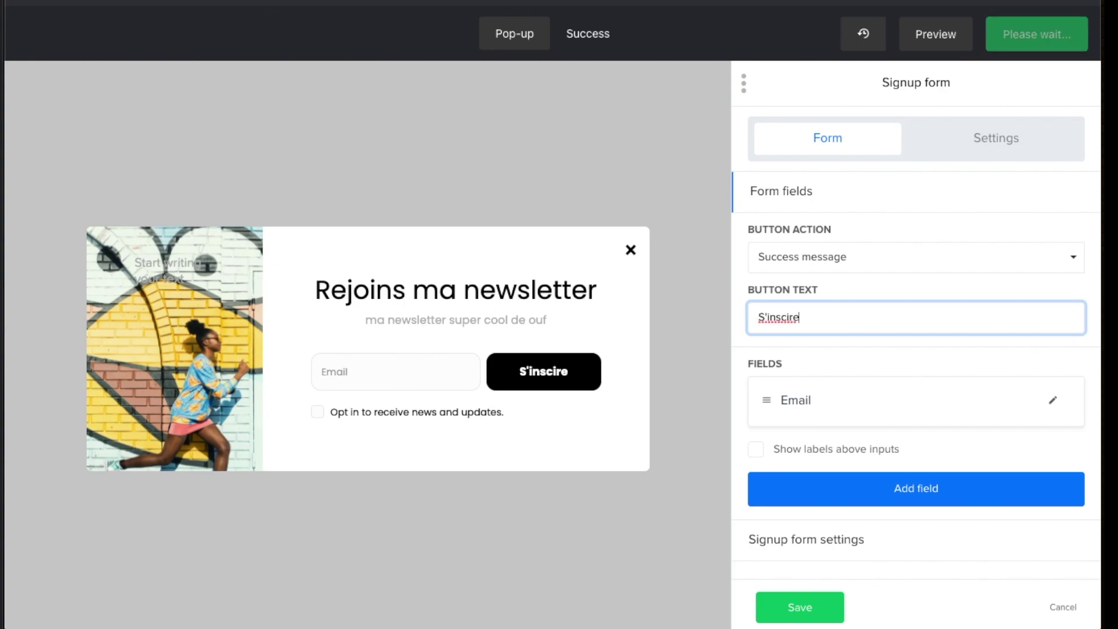
key("BackSpace")
type("crire")
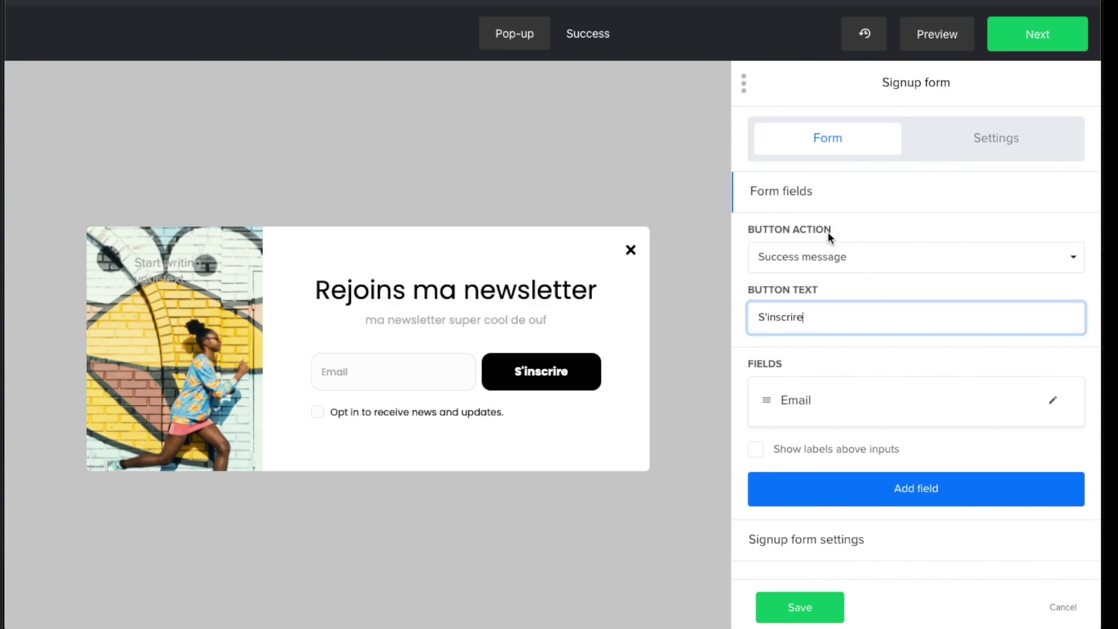
left_click(853, 267)
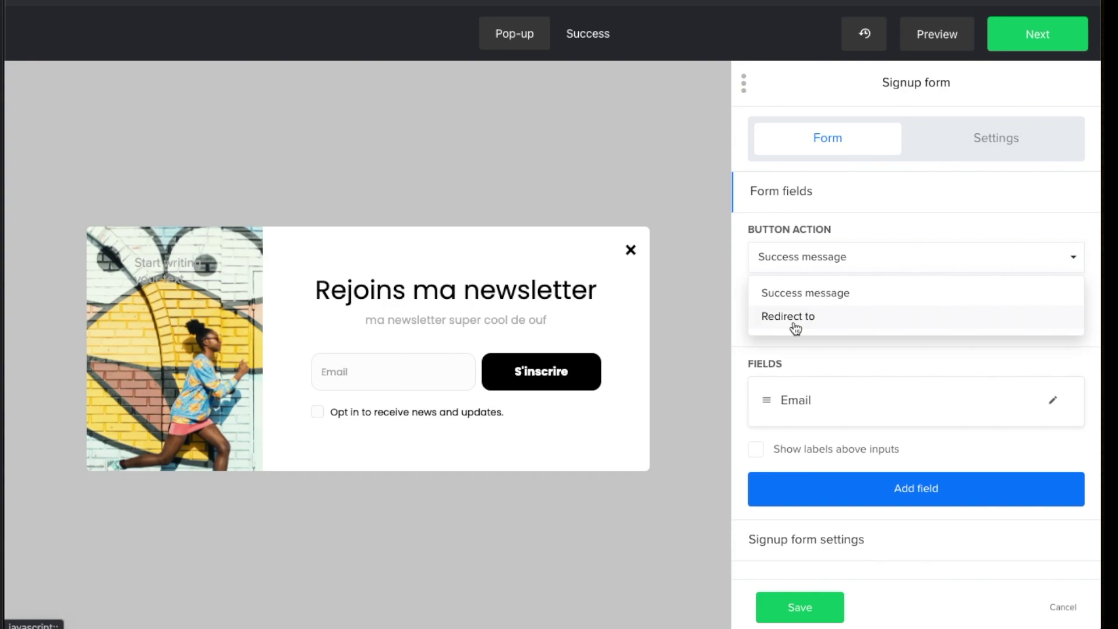
left_click(841, 299)
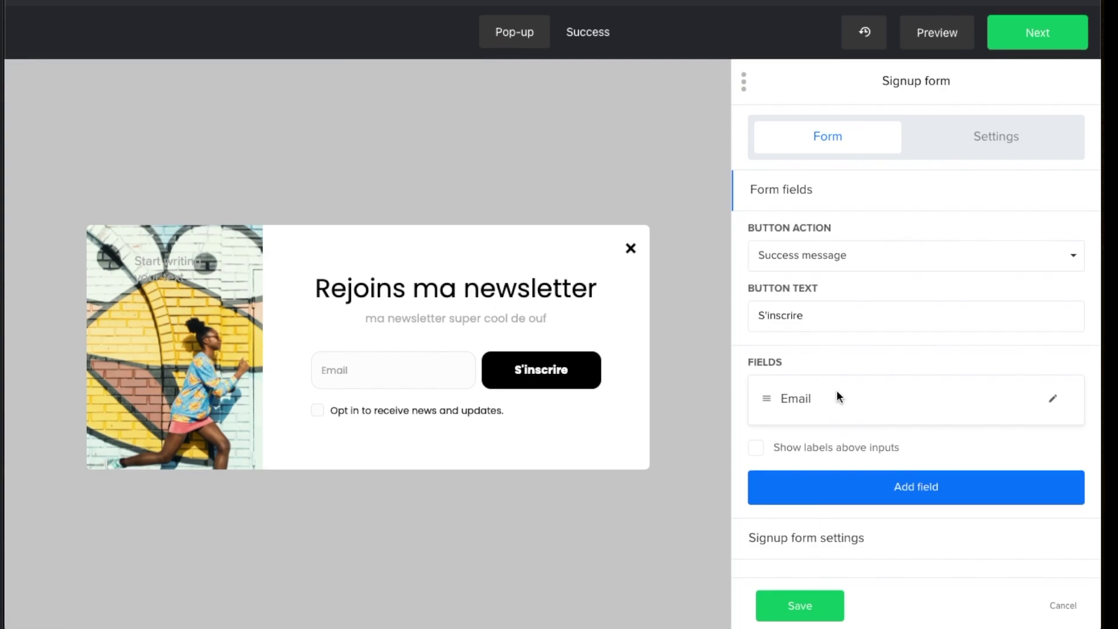
left_click(807, 539)
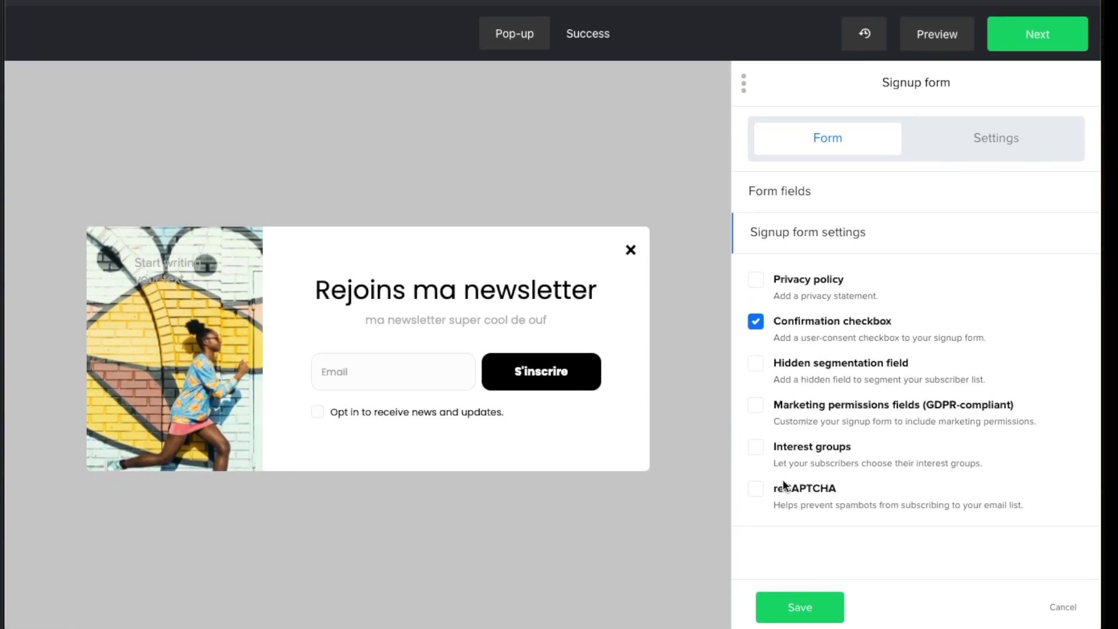
left_click(757, 327)
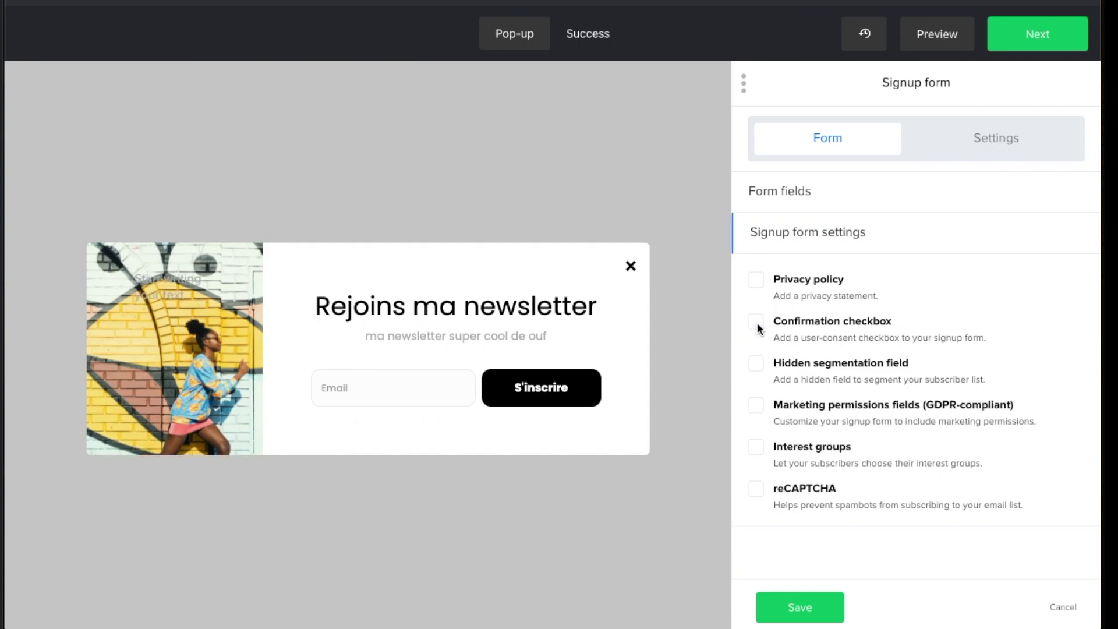
left_click(757, 327)
left_click(778, 233)
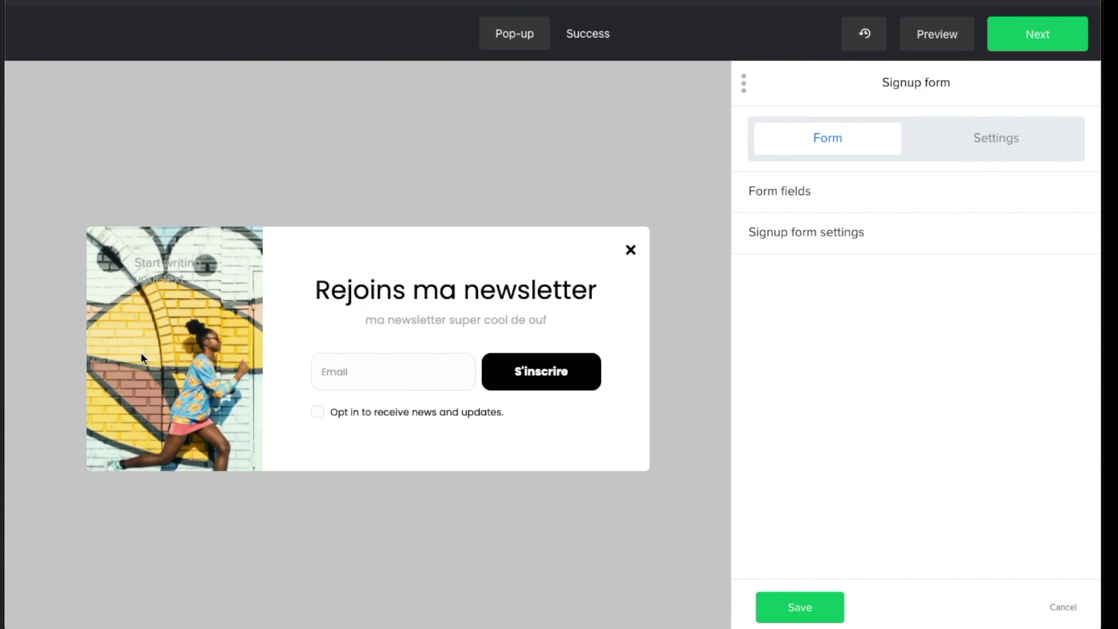
Save the form block, then keep the graffiti photo as the sidebar background and save it
left_click(795, 603)
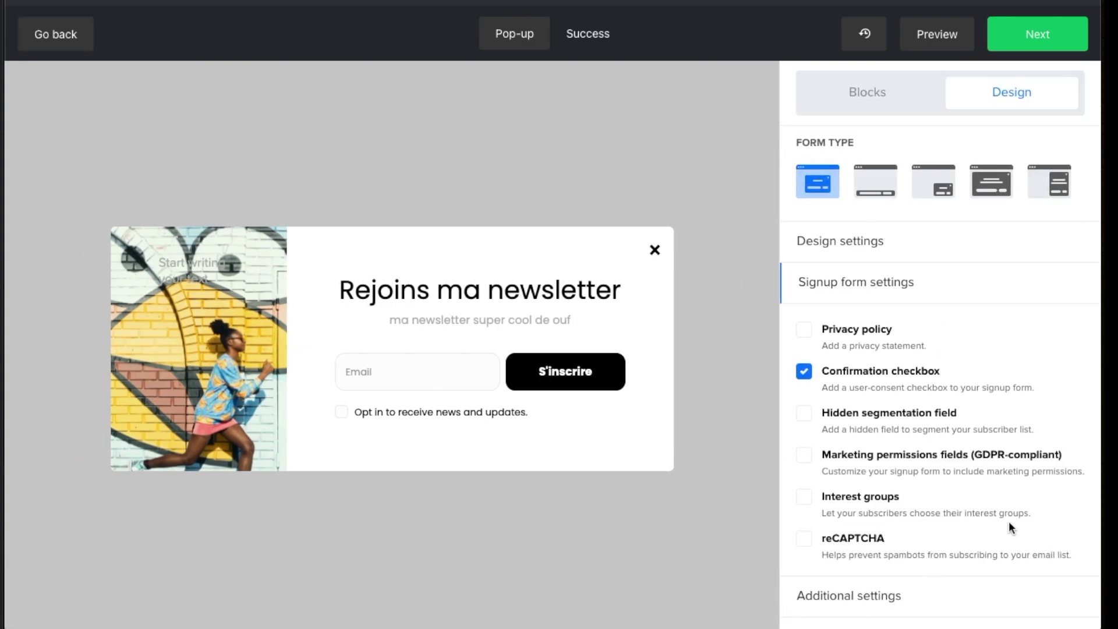
left_click(197, 260)
left_click(867, 241)
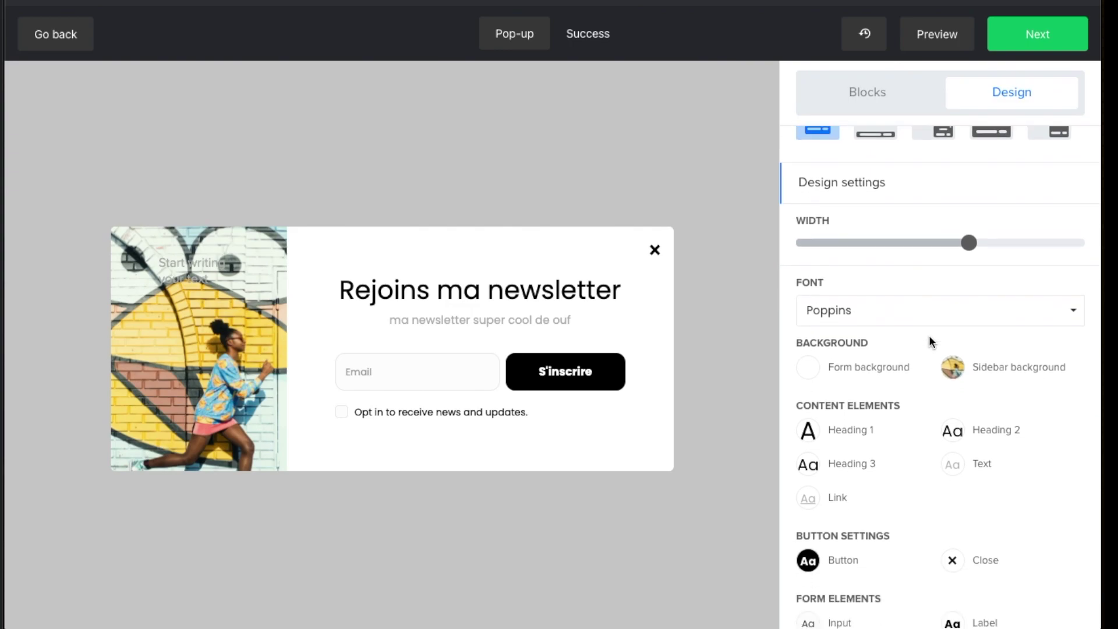
left_click(957, 372)
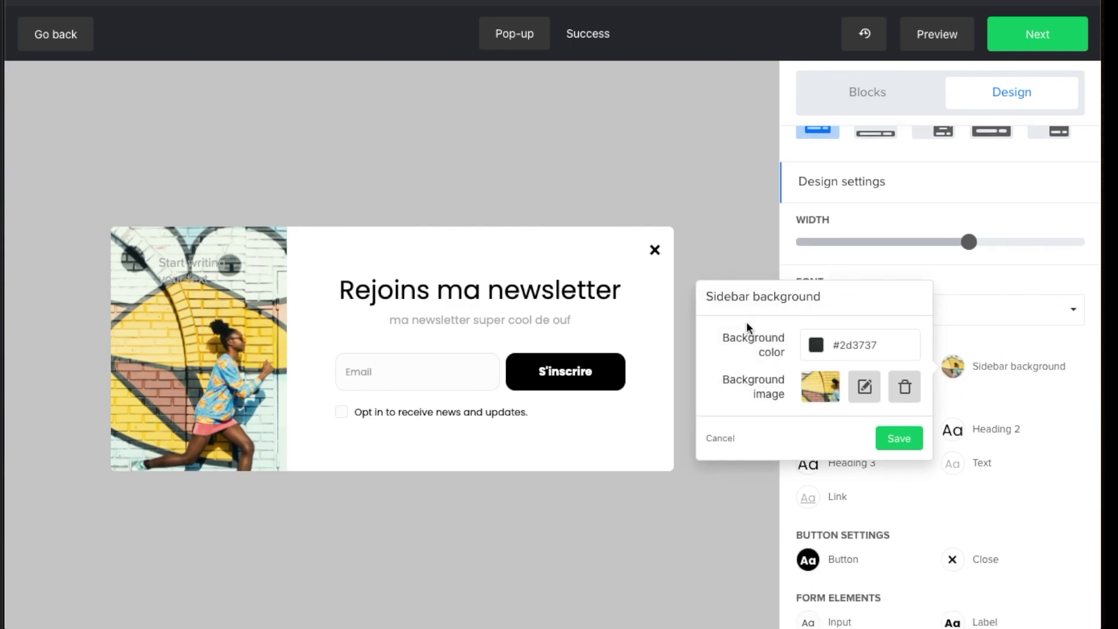
left_click(823, 389)
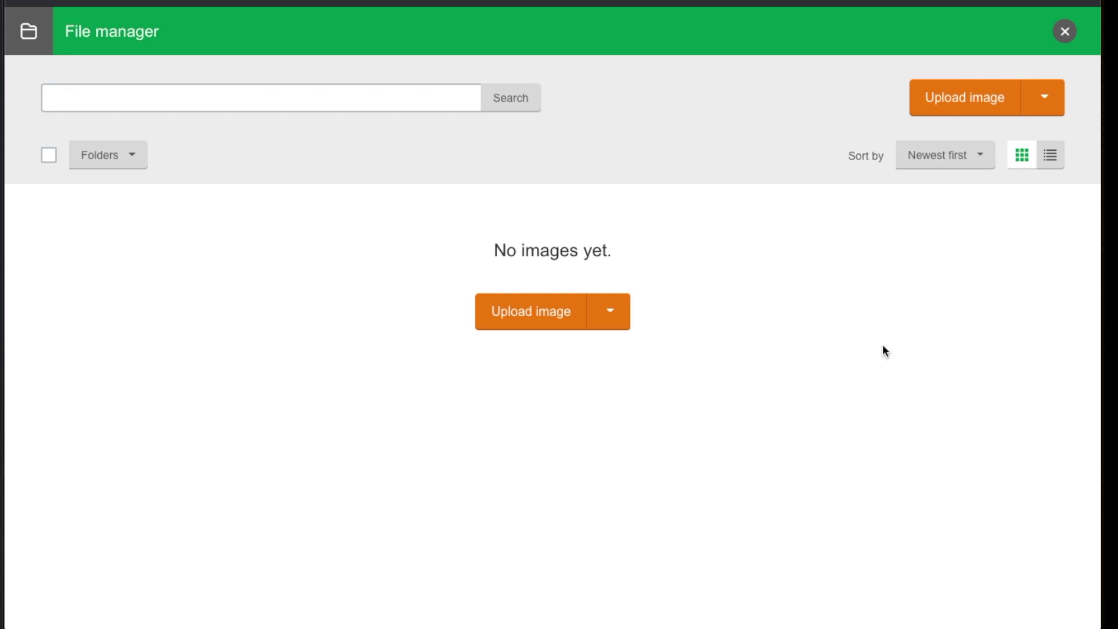
left_click(1062, 32)
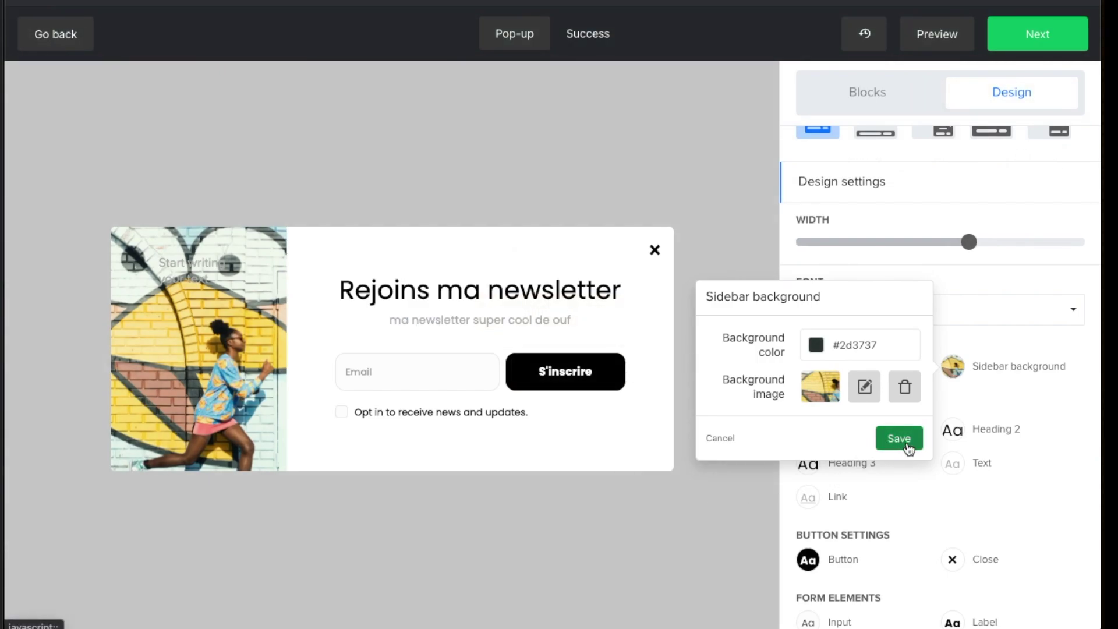
left_click(879, 439)
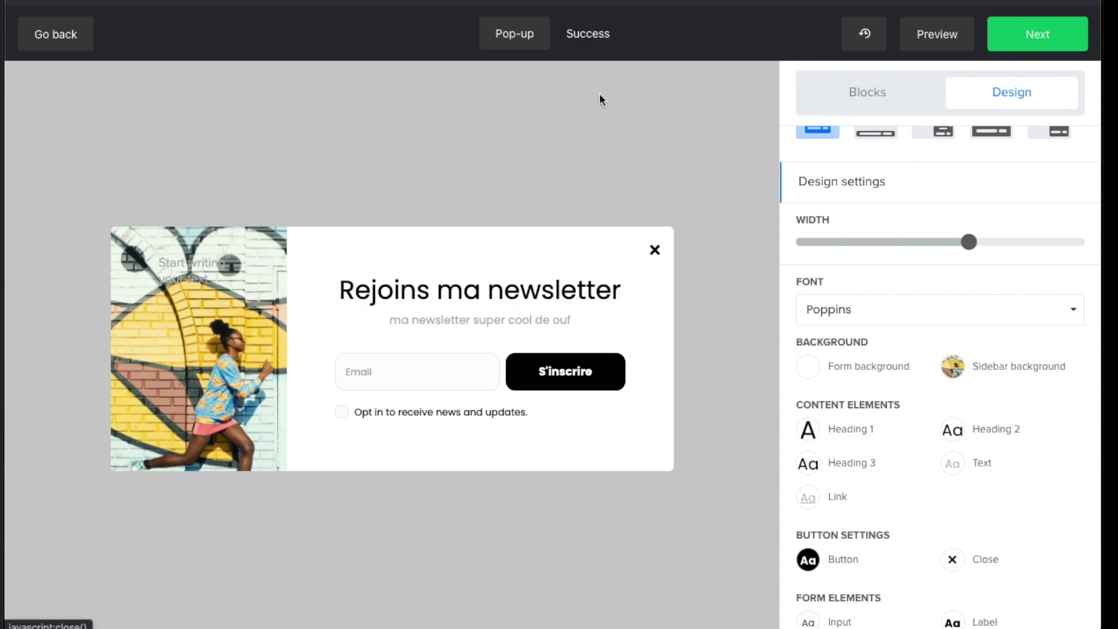
On the Success screen, set the heading to 'Ouaiiii!' and subtitle to 'Tu vas recevoir mes emails super géniaux.'
left_click(588, 33)
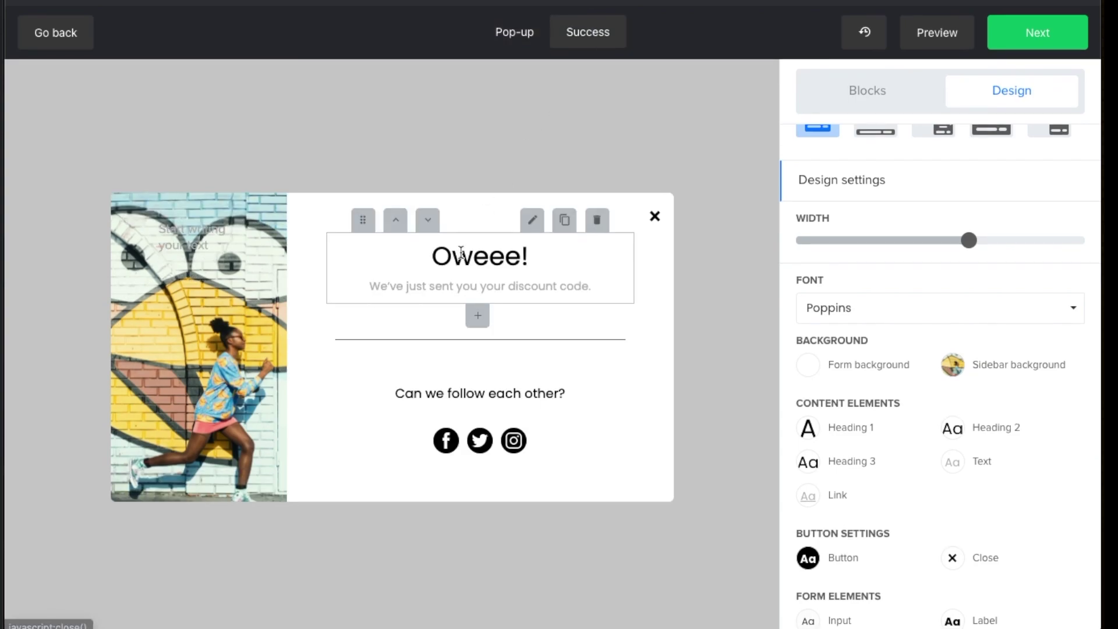
double_click(475, 259)
type("Ouaiiii!")
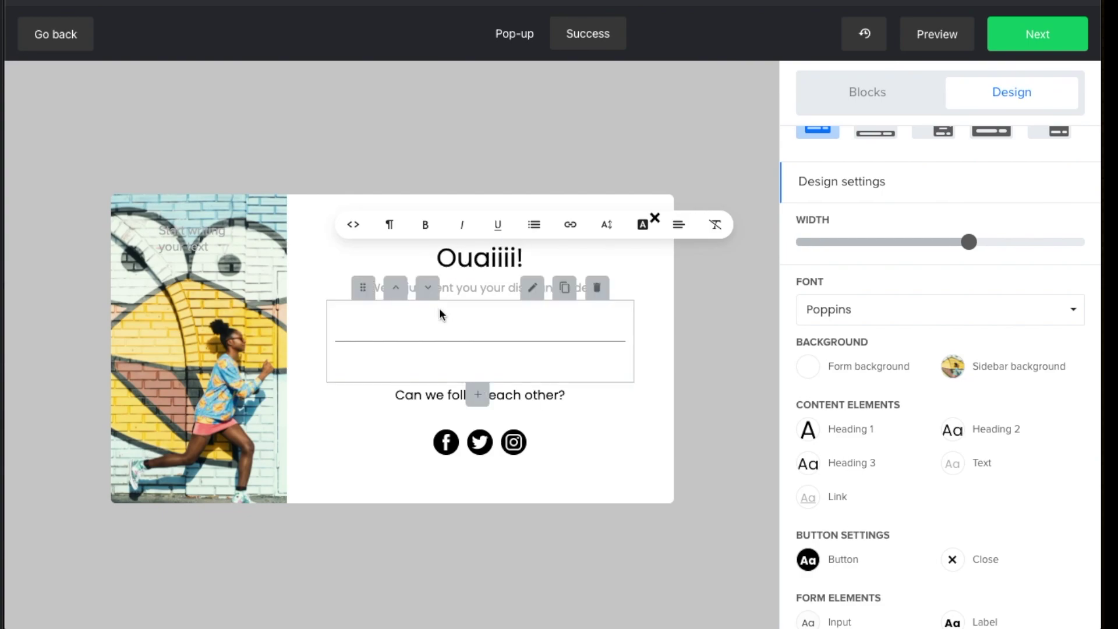
left_click(574, 288)
triple_click(574, 288)
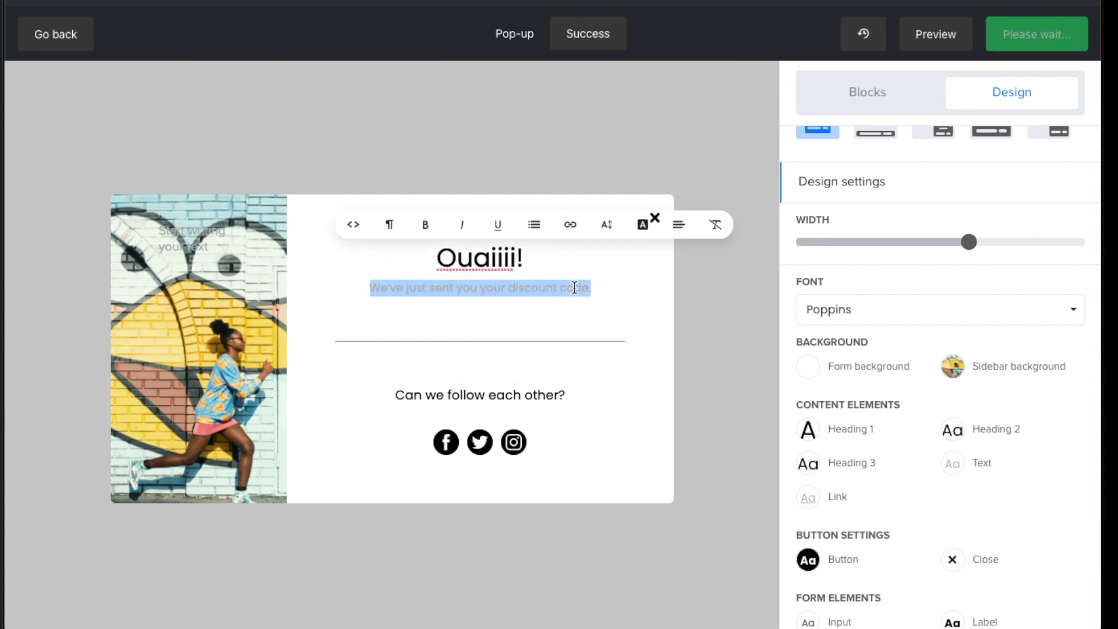
type("Tu vas rec")
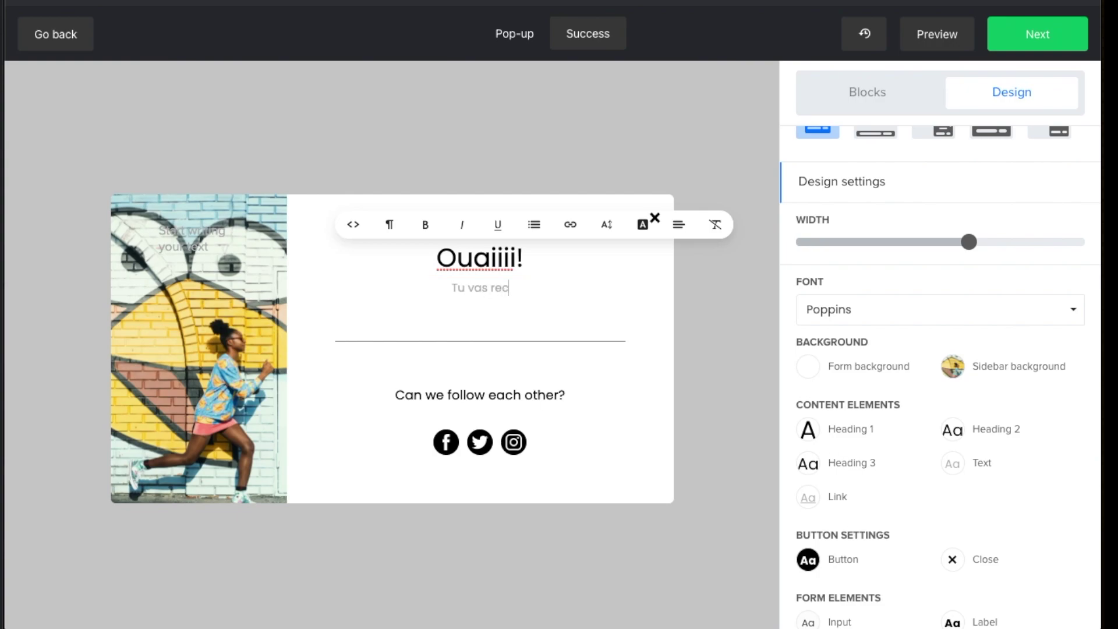
type("evoir mes emails super g\"n")
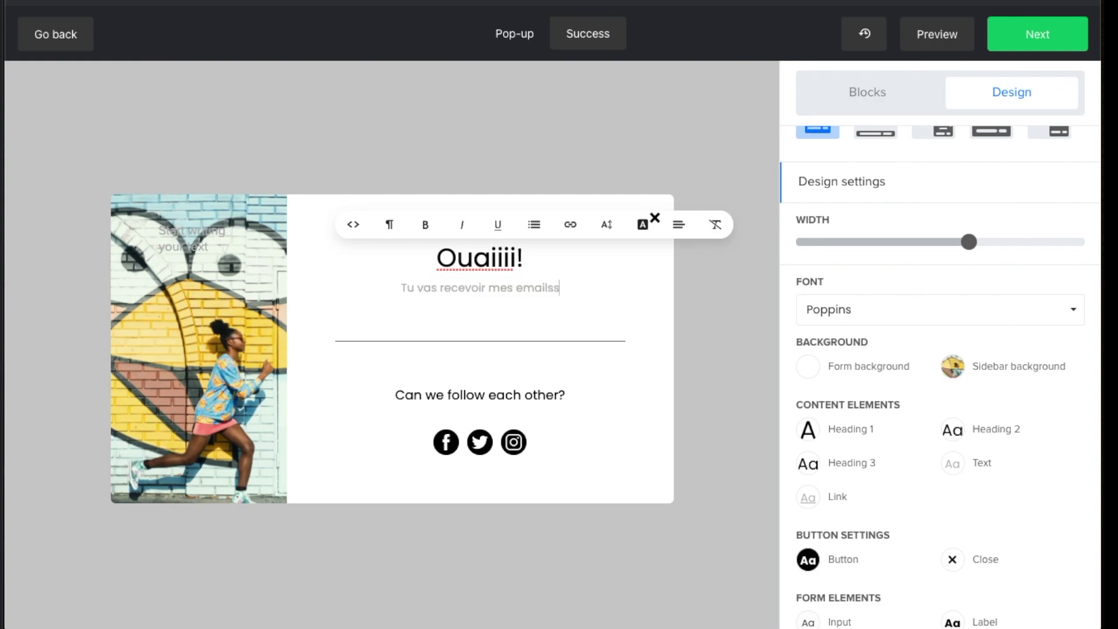
key("BackSpace")
key("BackSpace")
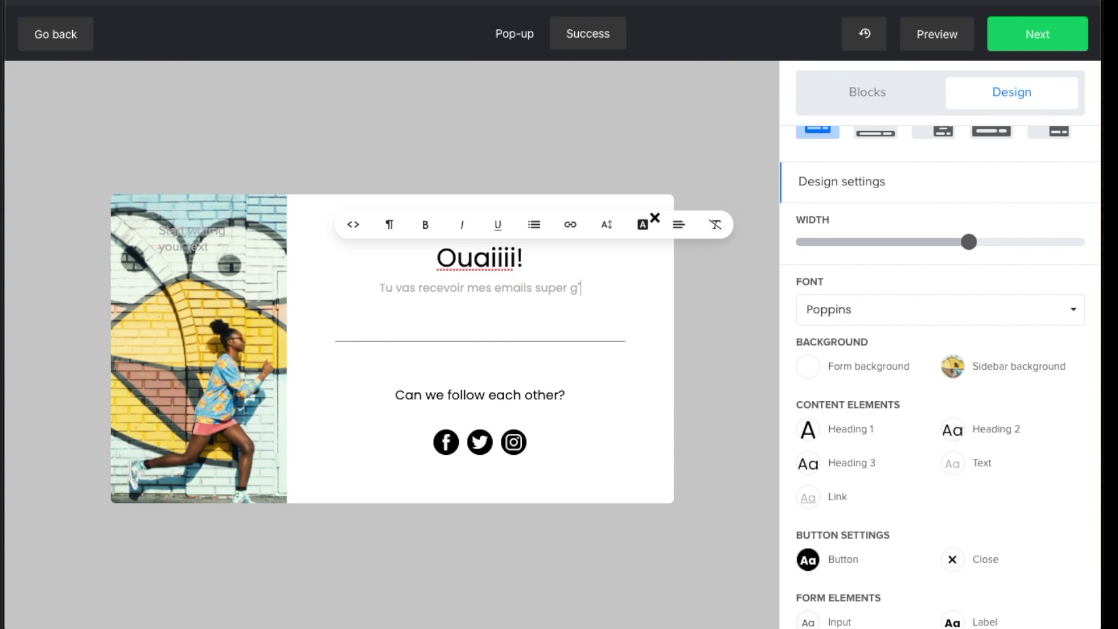
type("éniaux.")
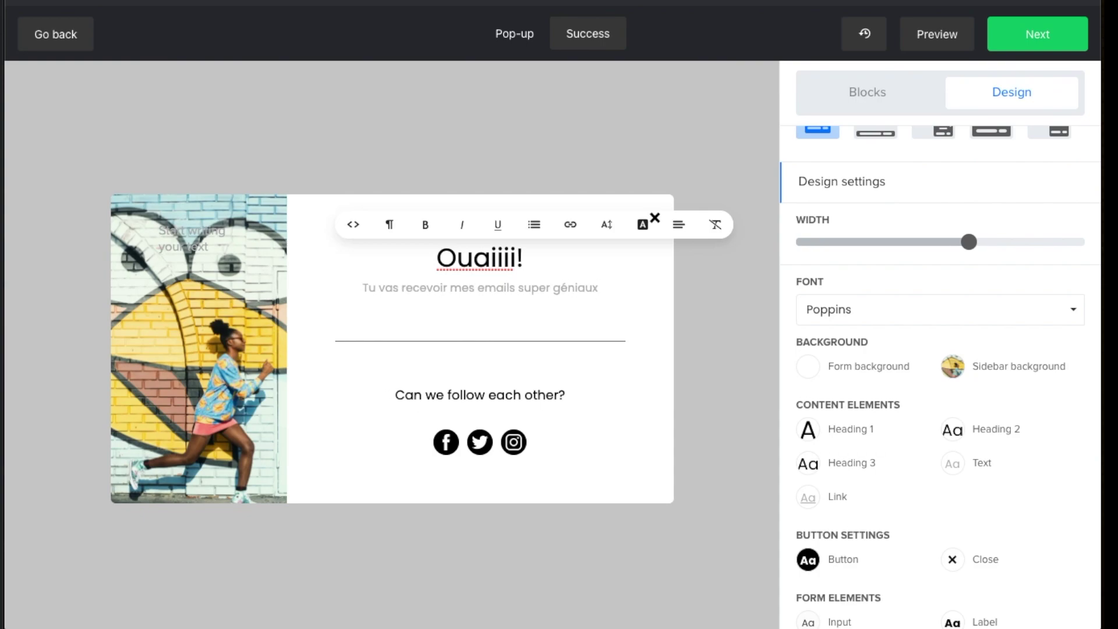
Try dragging a Countdown block onto the pop-up, then open the desktop preview
double_click(468, 395)
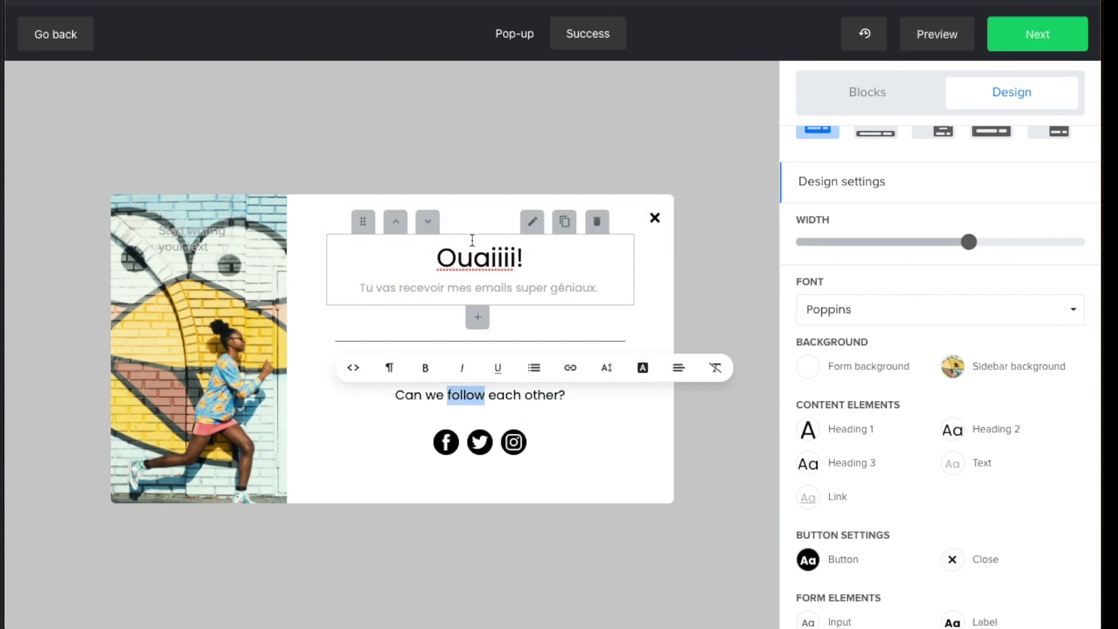
left_click(850, 108)
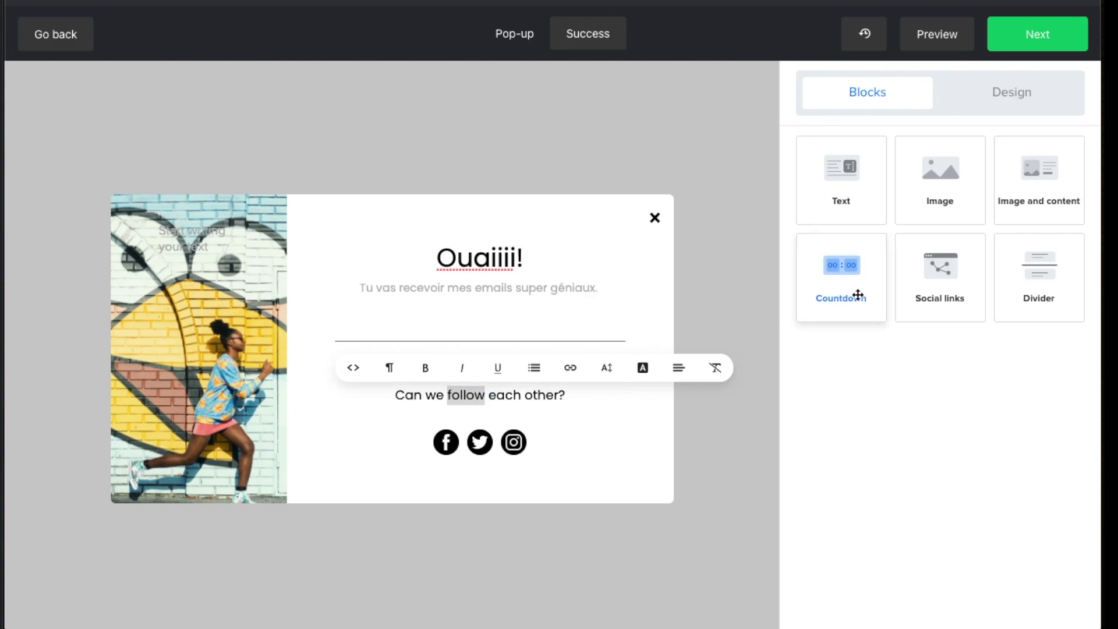
mouse_move(858, 283)
left_mouse_down()
mouse_move(392, 304)
mouse_move(481, 317)
mouse_move(856, 287)
left_mouse_up()
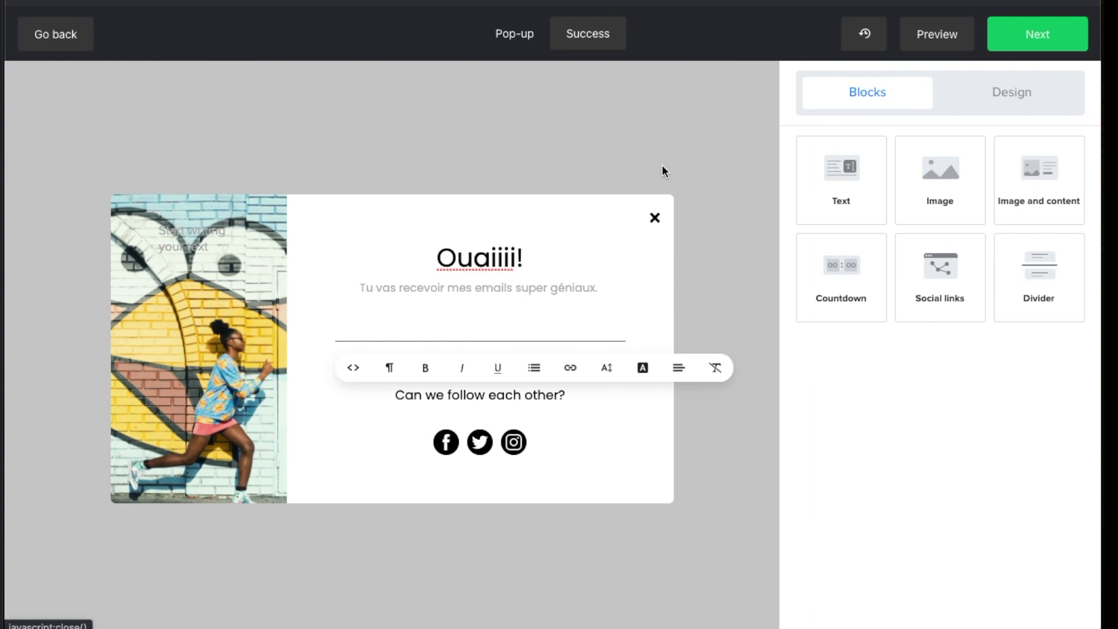
left_click(935, 36)
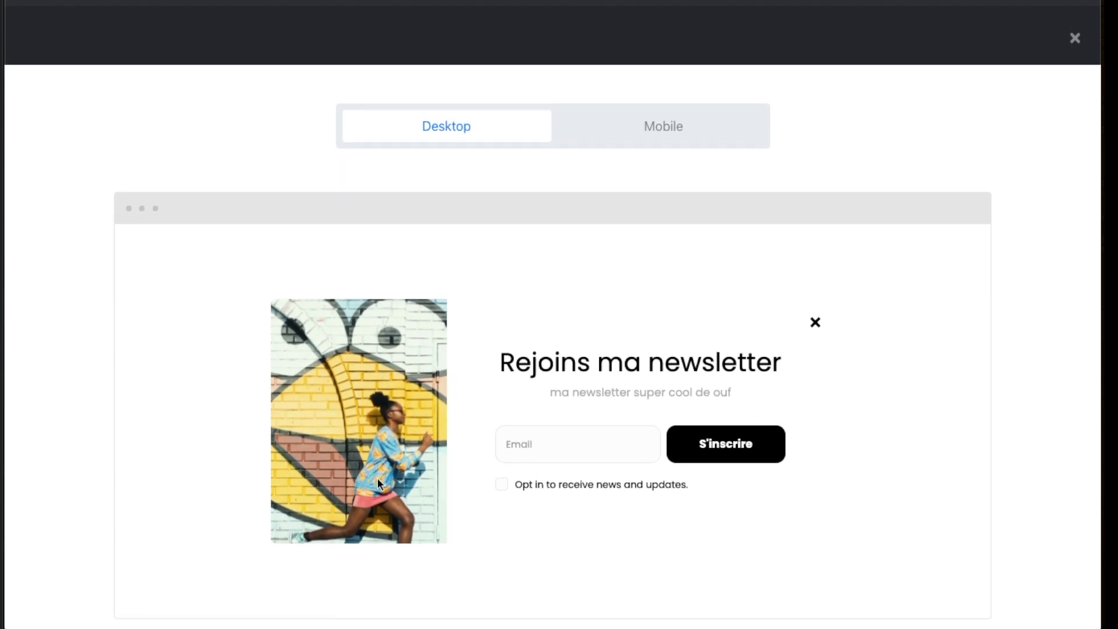
Submit a test sign-up with an e-mail address and opt-in ticked, then switch to the Mobile preview
left_click(589, 451)
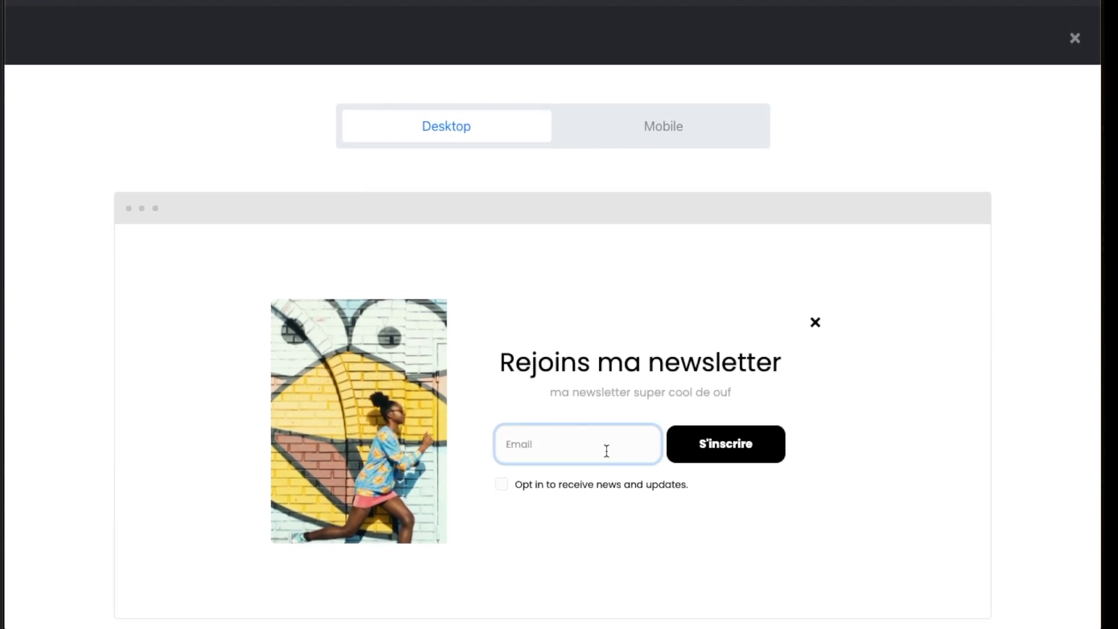
left_click(503, 485)
left_click(702, 460)
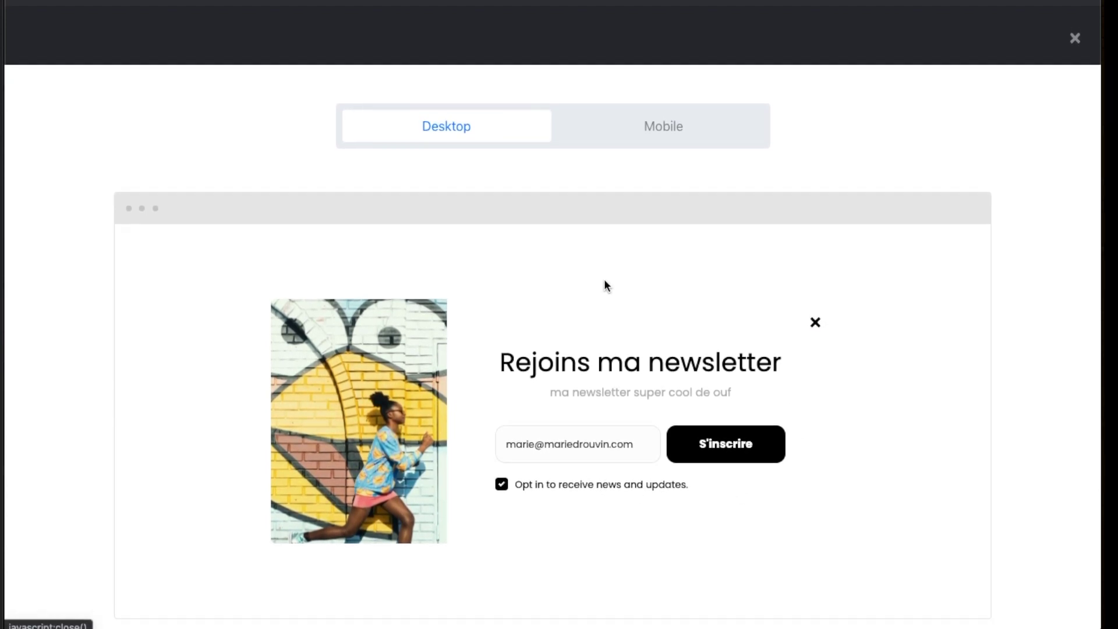
left_click(640, 118)
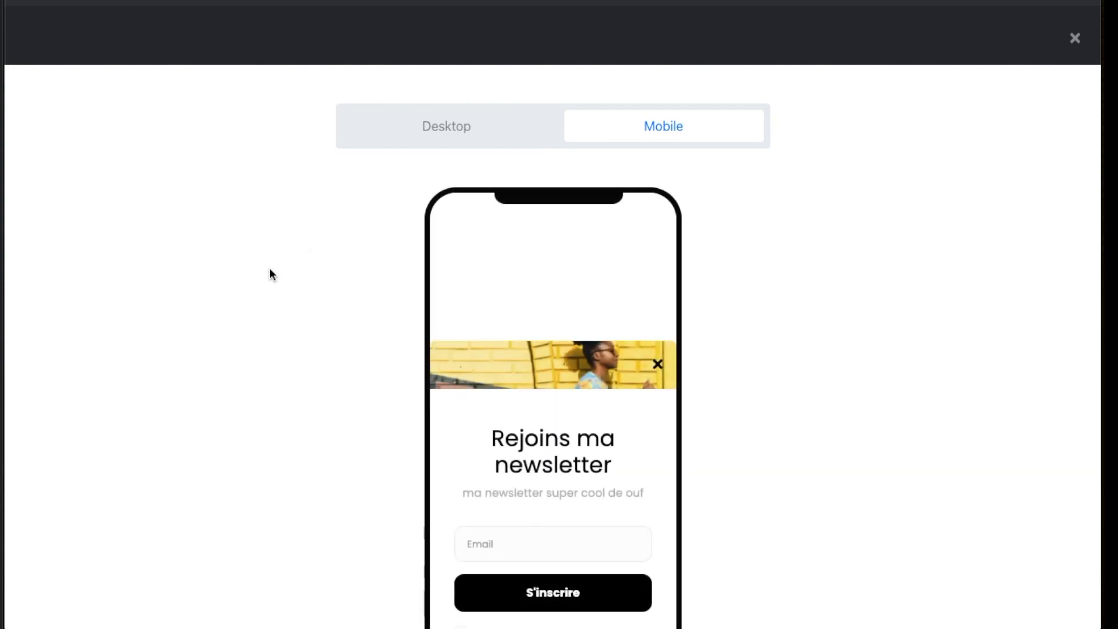
scroll(269, 272, "down", 1)
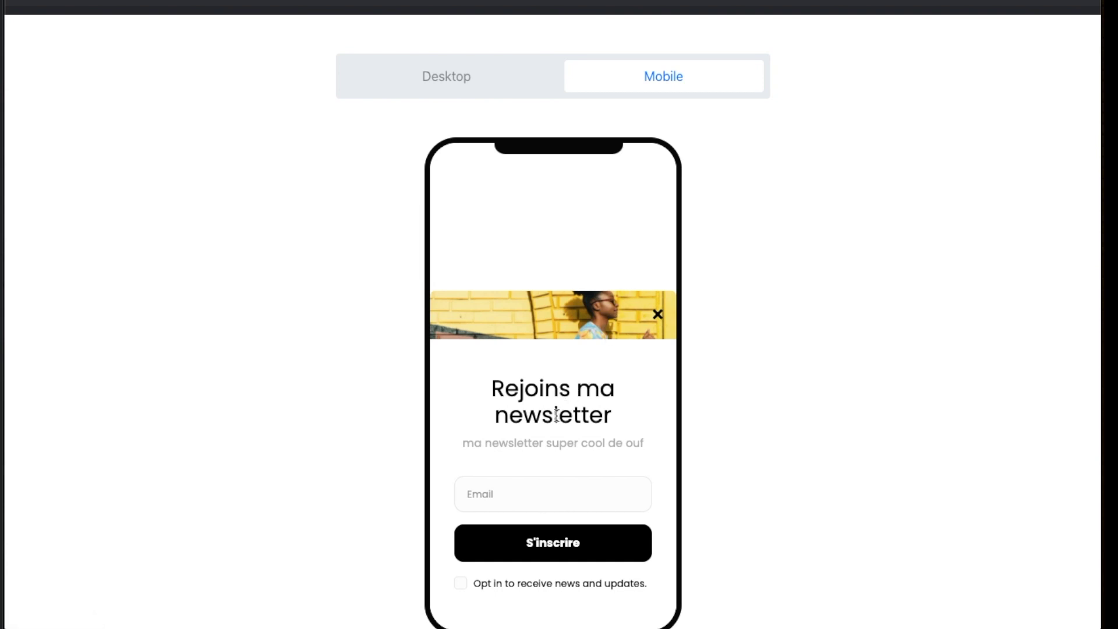
Switch back to Desktop, close the preview and continue to the Behavior step
left_click(460, 81)
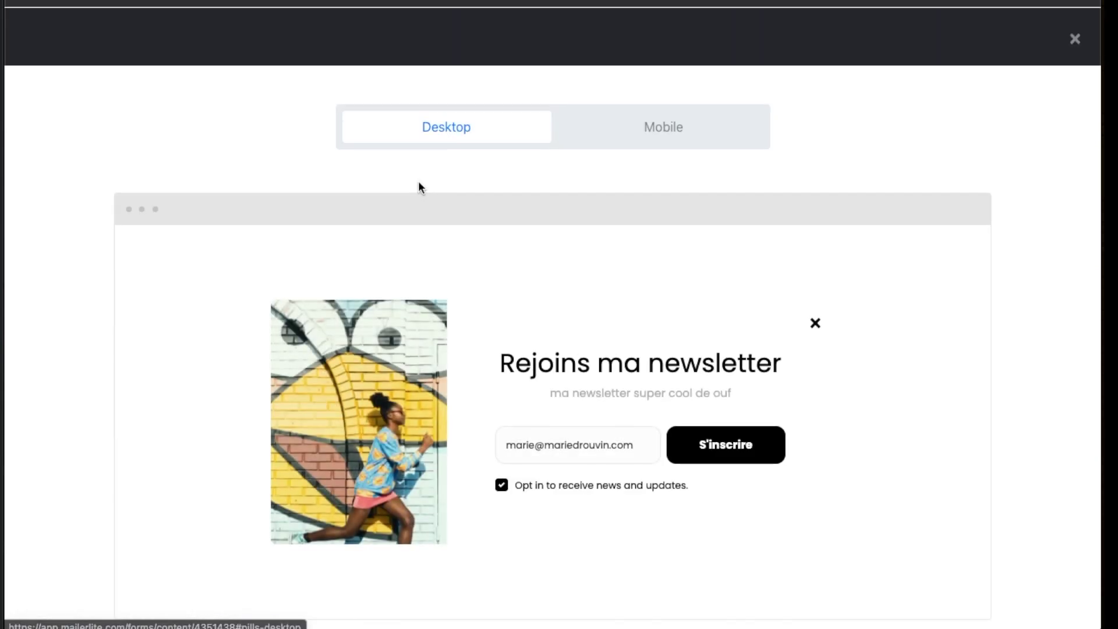
left_click(1075, 41)
left_click(1036, 43)
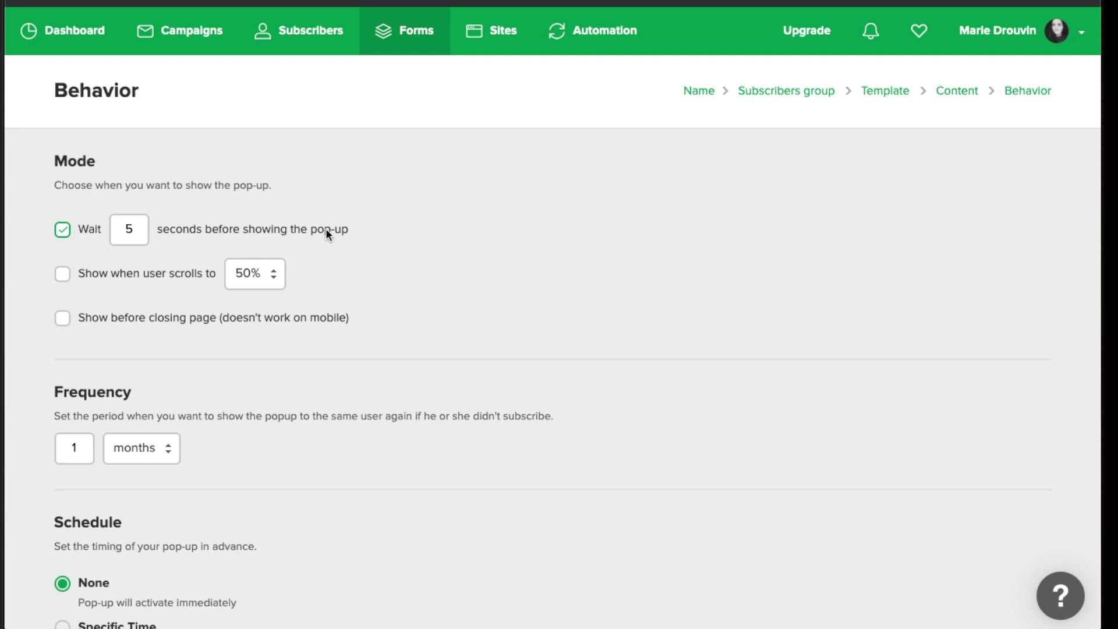
Set Mode to show only before page close, with the 5-second delay and 50% scroll triggers off
left_click(125, 228)
left_click(235, 228)
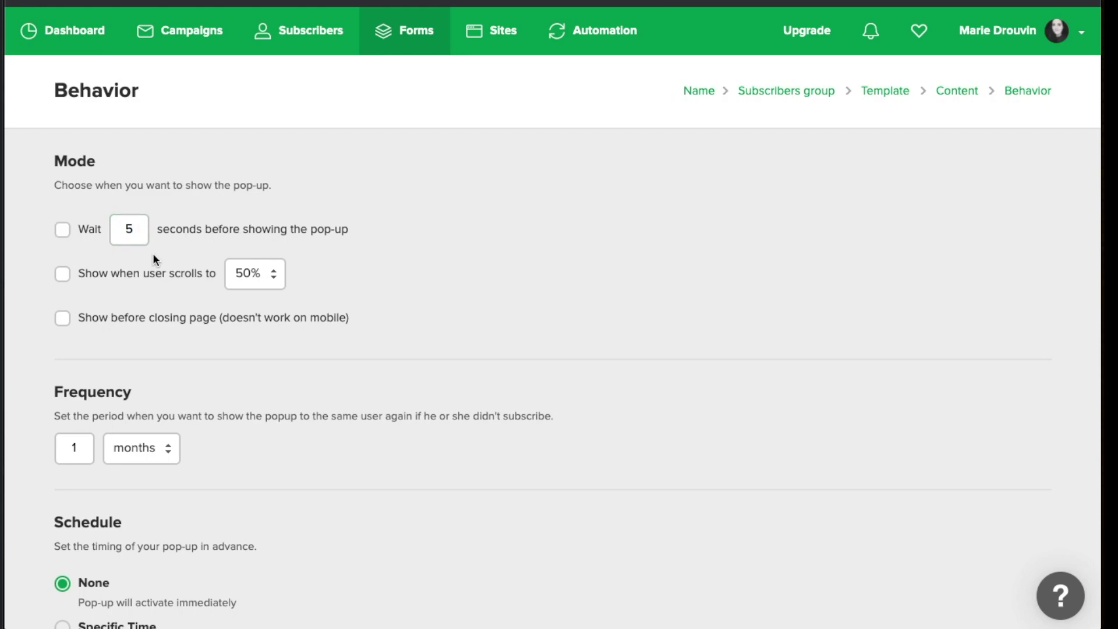
left_click(63, 274)
left_click(65, 324)
left_click(63, 277)
left_click(61, 274)
left_click(62, 230)
left_click(62, 229)
left_click(62, 274)
Change the Frequency unit from months to weeks so the pop-up repeats every 1 week
scroll(54, 326, "down", 2)
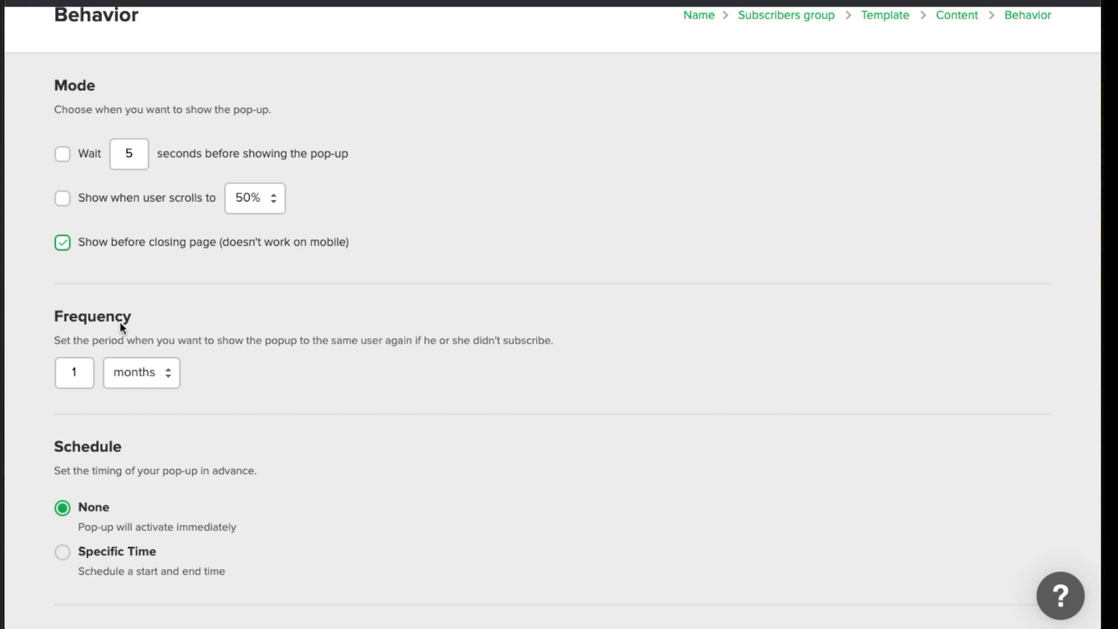
left_click(138, 372)
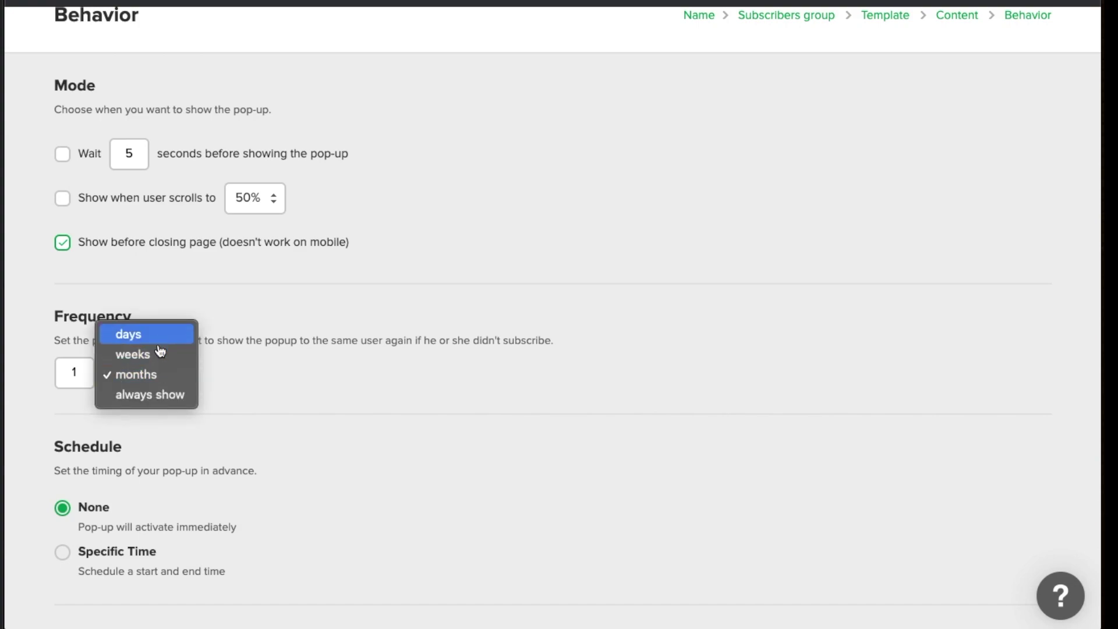
left_click(160, 355)
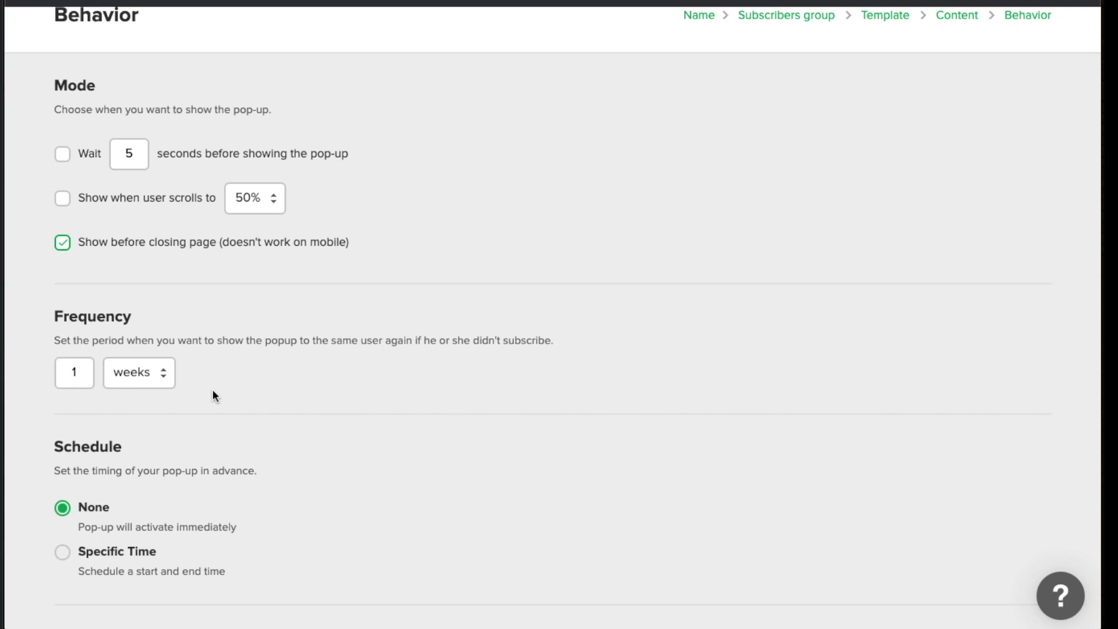
scroll(213, 395, "down", 2)
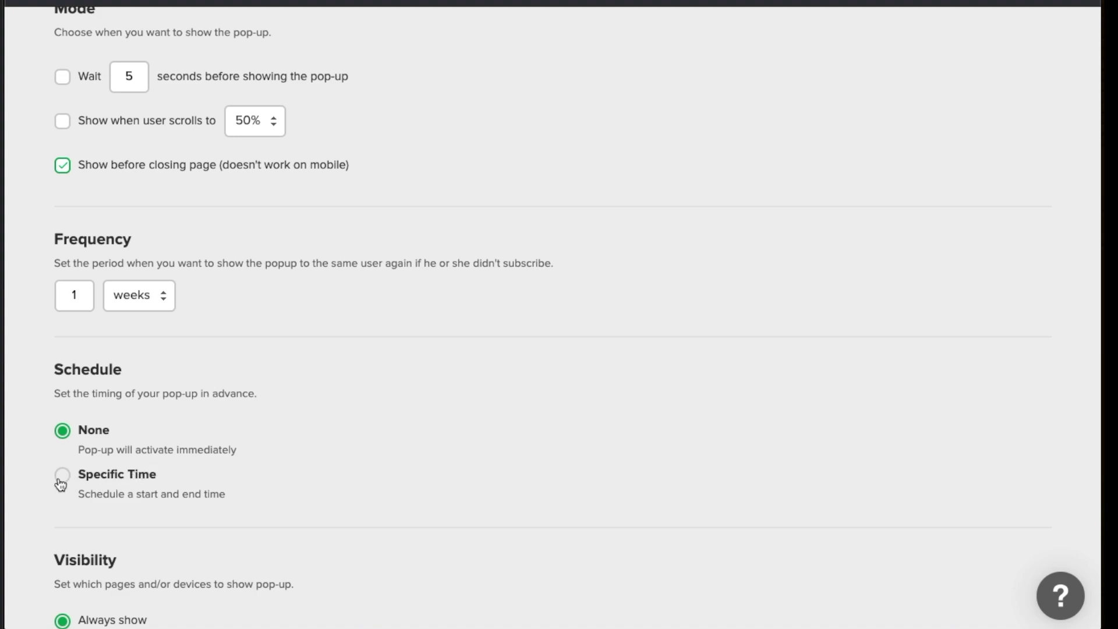
scroll(52, 480, "down", 1)
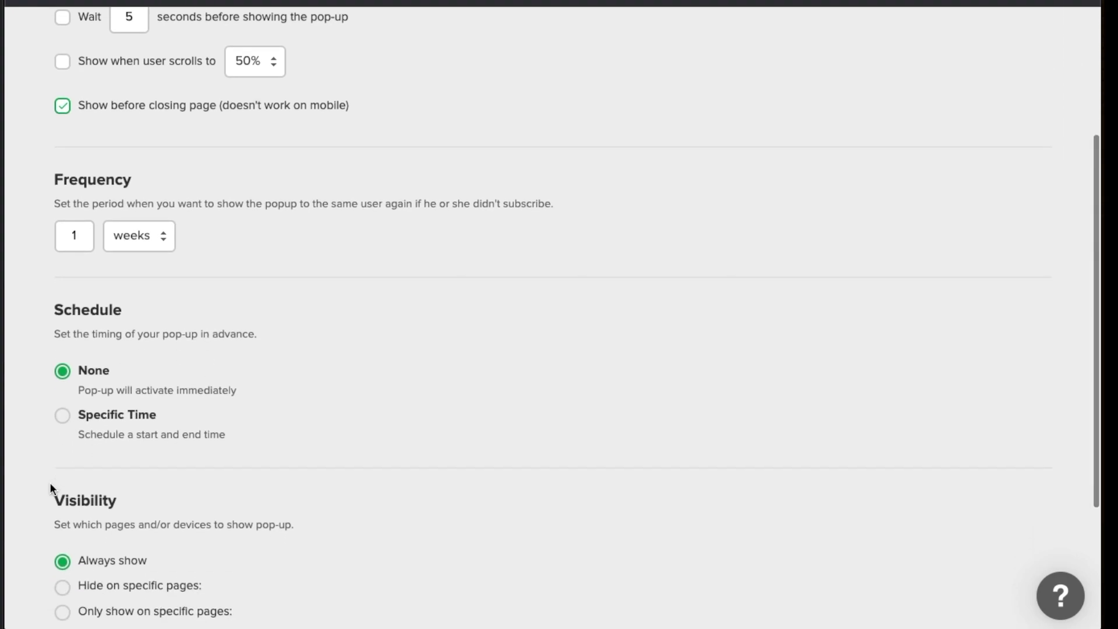
scroll(65, 425, "up", 1)
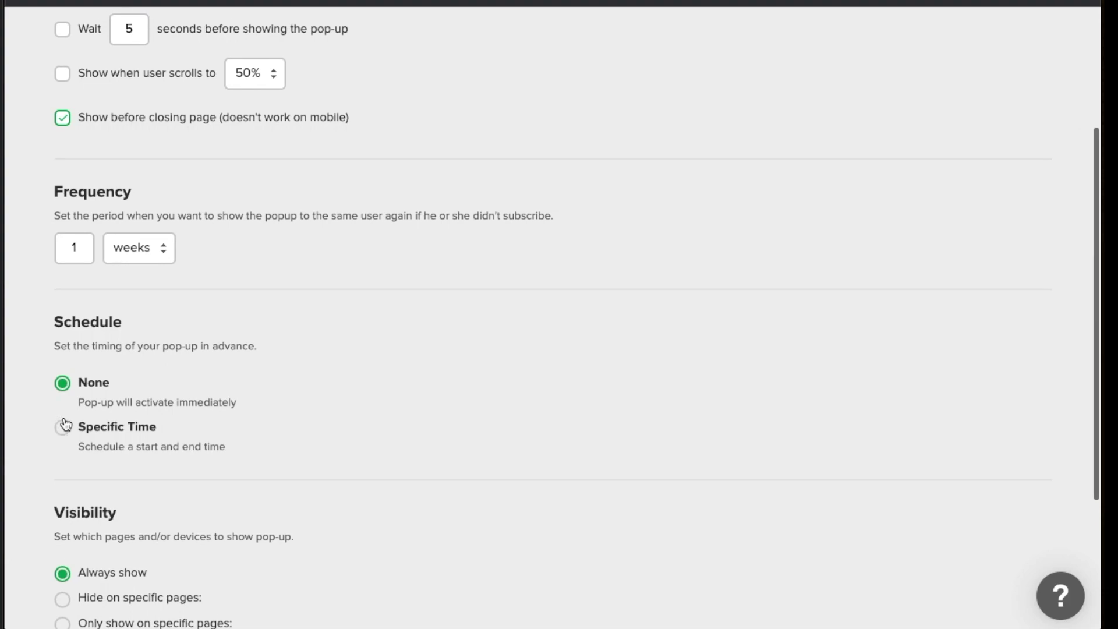
left_click(63, 426)
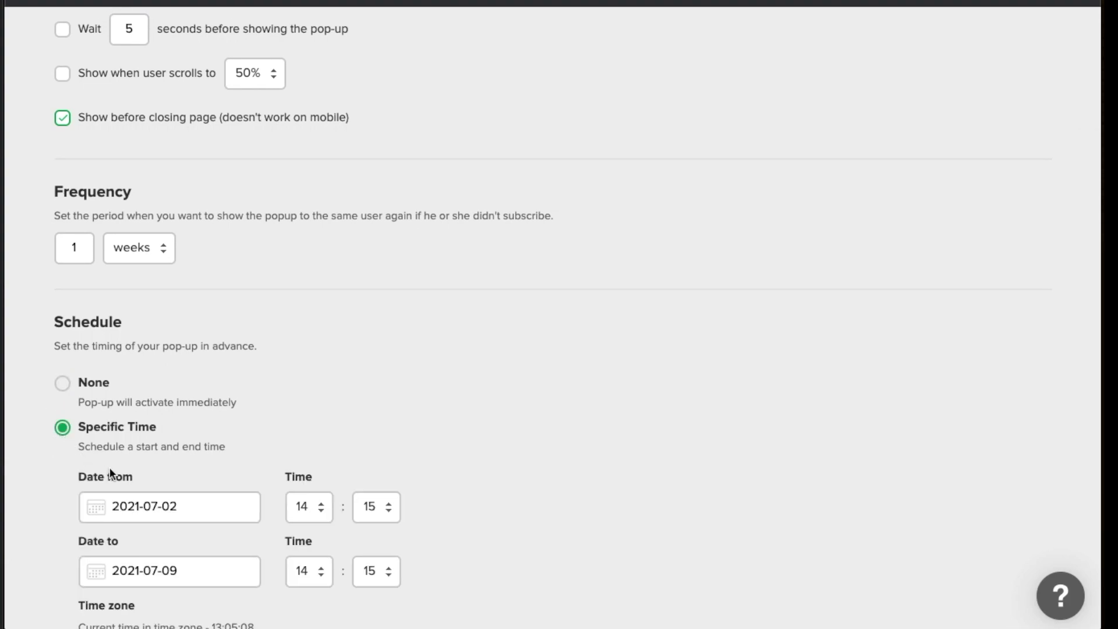
scroll(110, 468, "down", 2)
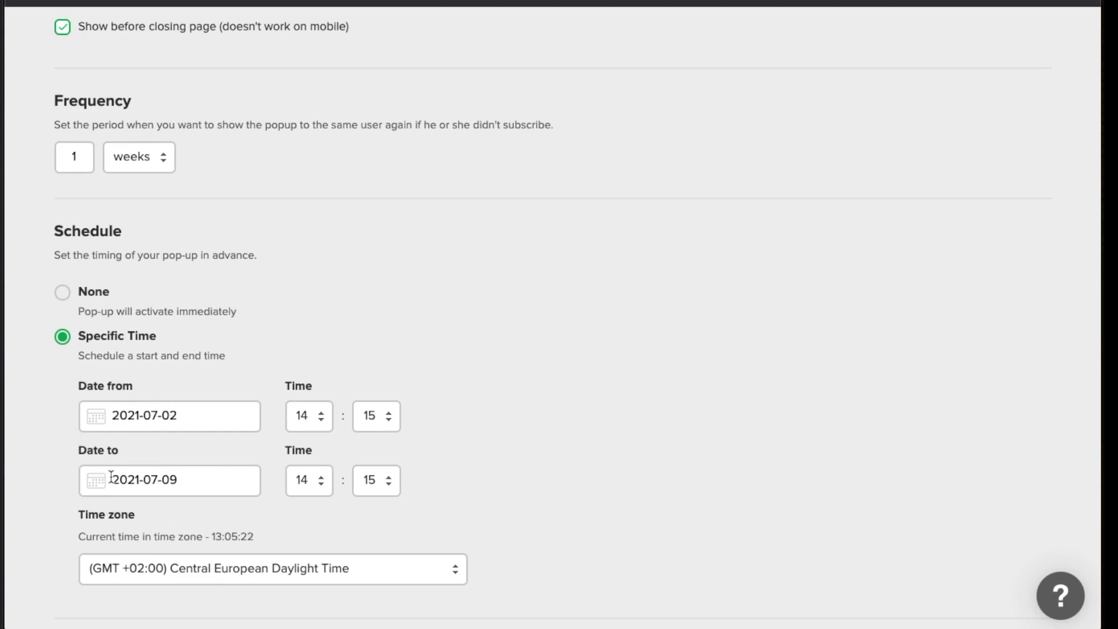
scroll(198, 416, "down", 6)
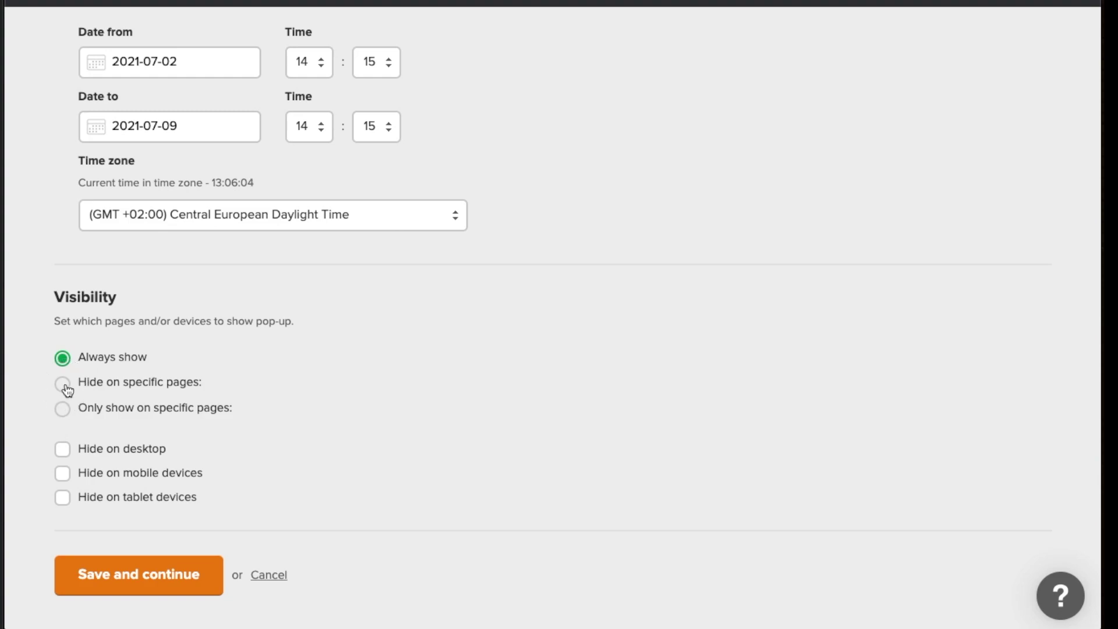
Try 'Hide on specific pages', then settle on 'Only show on specific pages' for Visibility
left_click(63, 385)
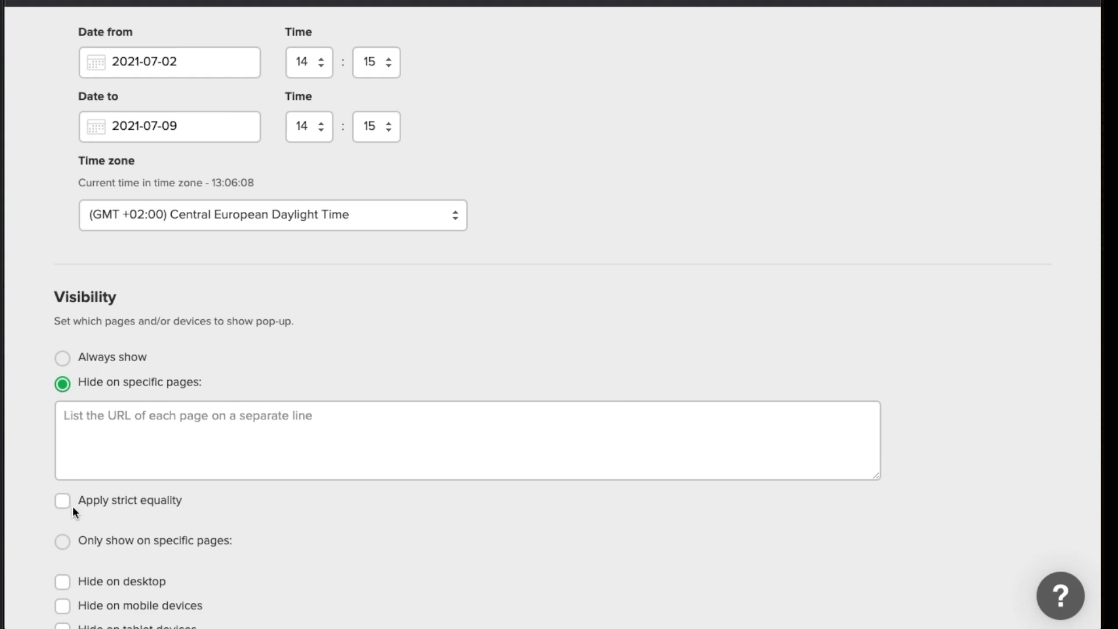
left_click(64, 542)
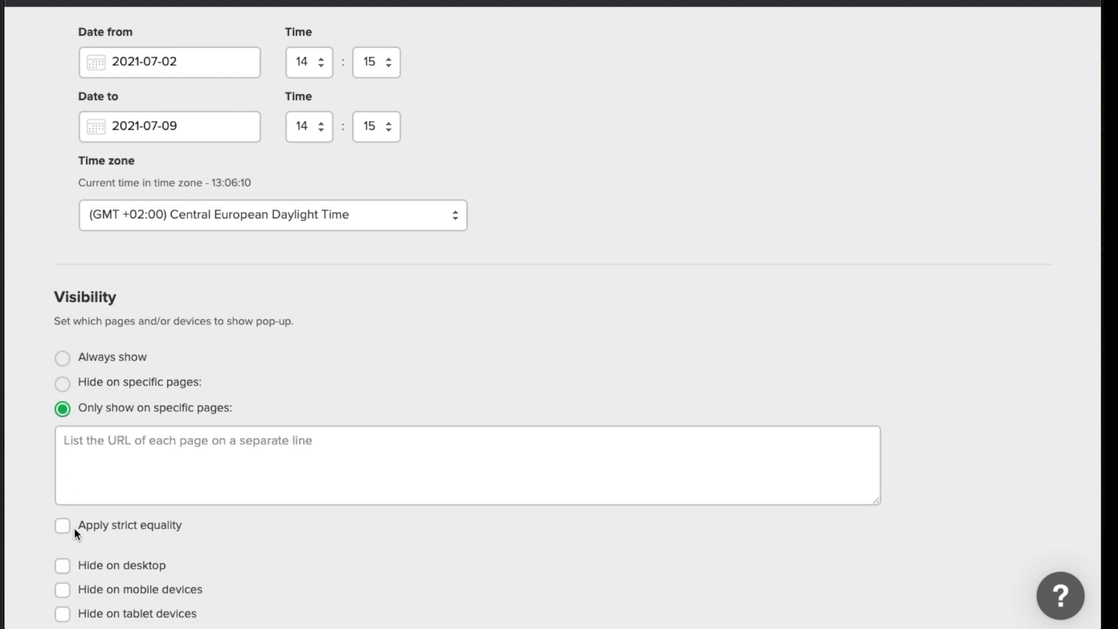
scroll(125, 420, "down", 1)
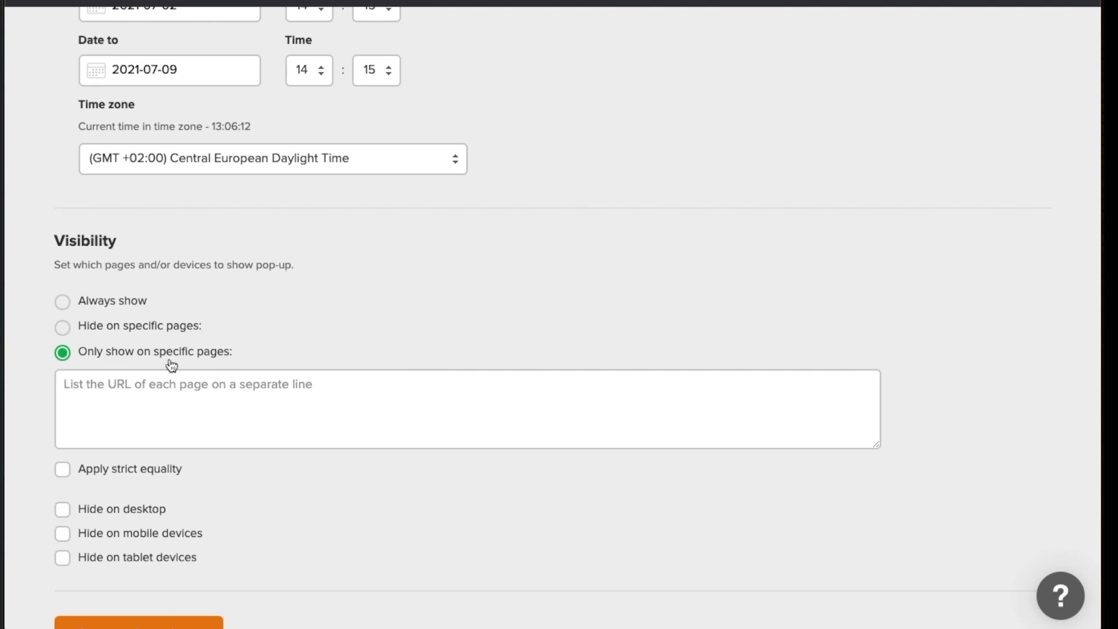
left_click(63, 330)
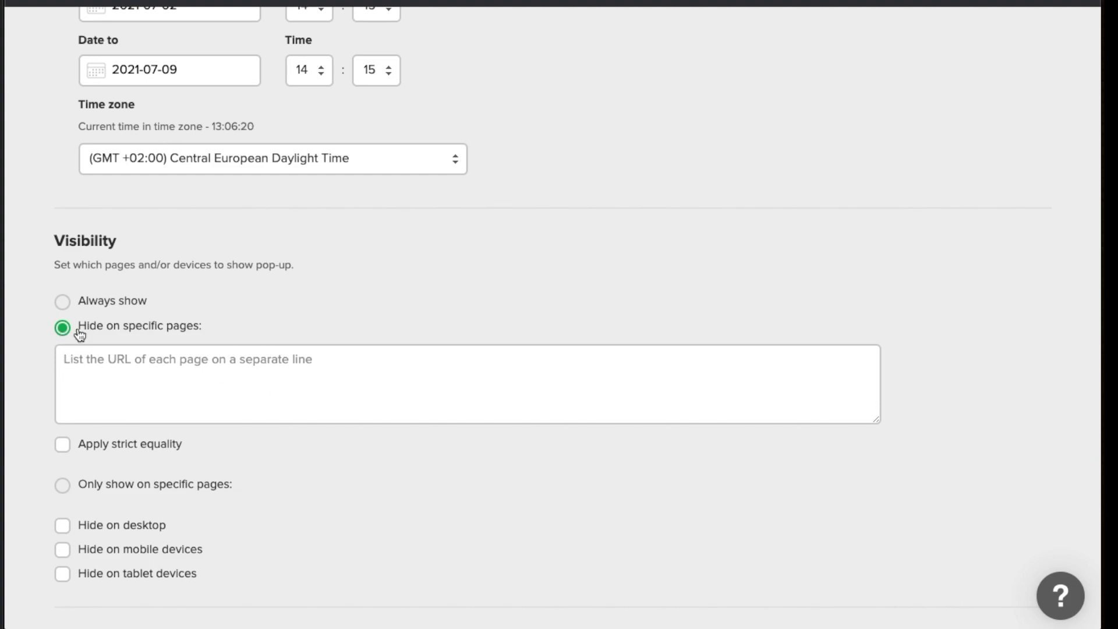
left_click(62, 486)
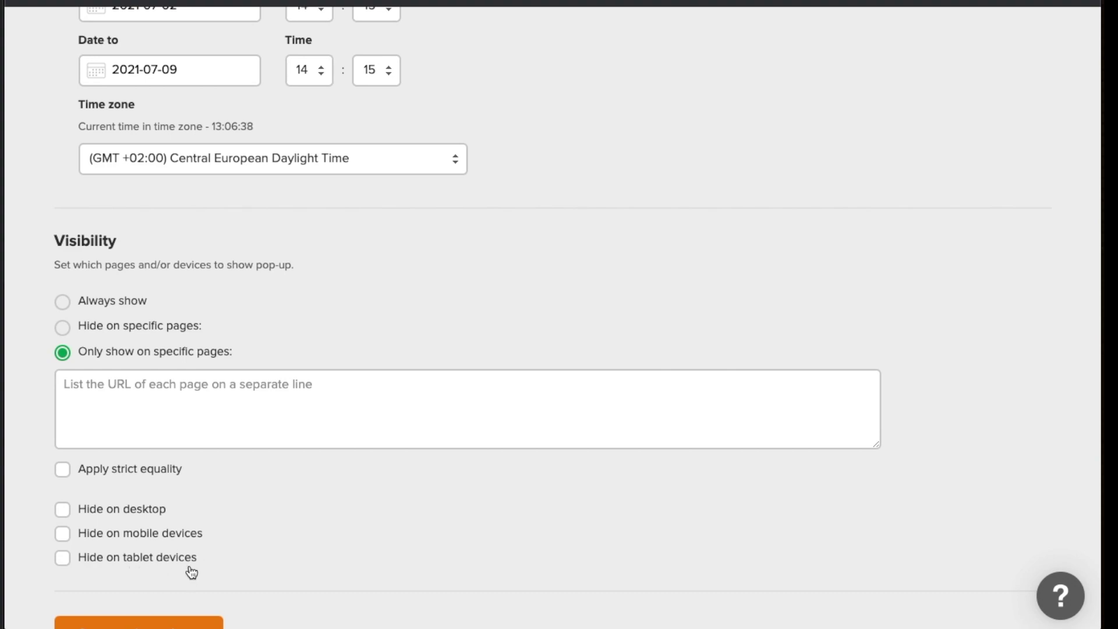
scroll(233, 532, "down", 2)
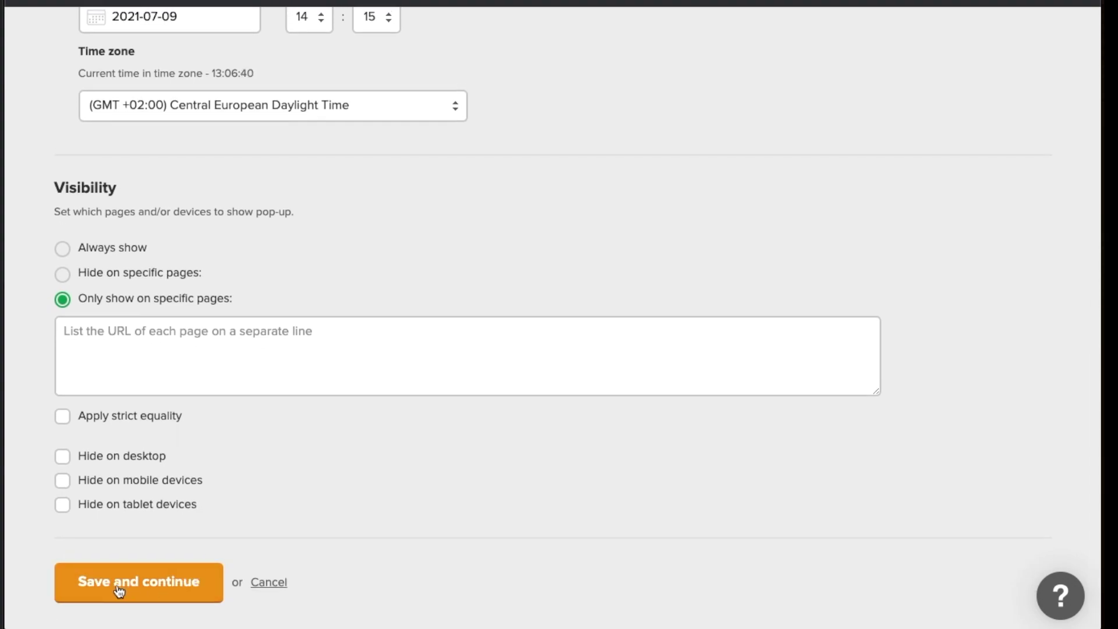
scroll(135, 556, "up", 1)
scroll(135, 551, "up", 5)
scroll(136, 556, "down", 7)
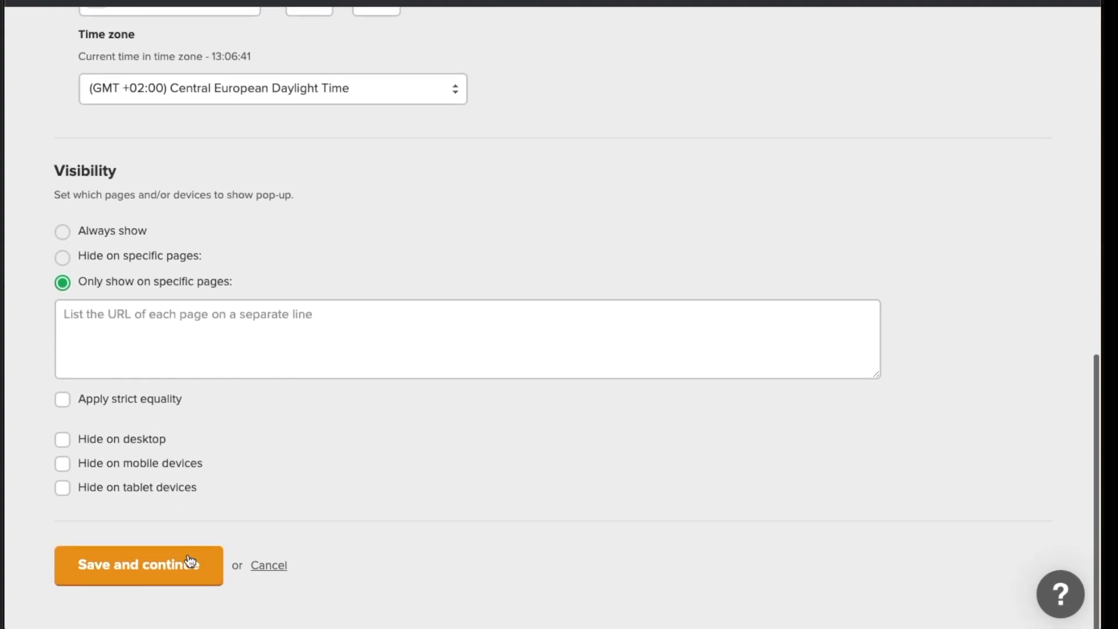
Save and continue, switching Visibility back to Always show after the URL error, to reach Install tracker
left_click(106, 580)
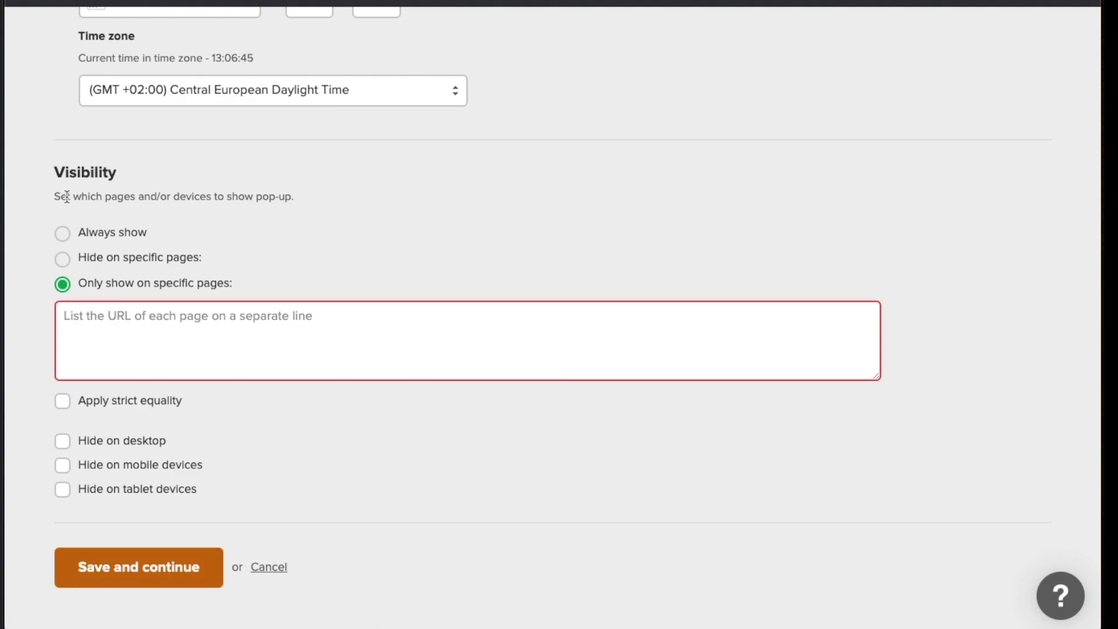
left_click(63, 235)
left_click(112, 564)
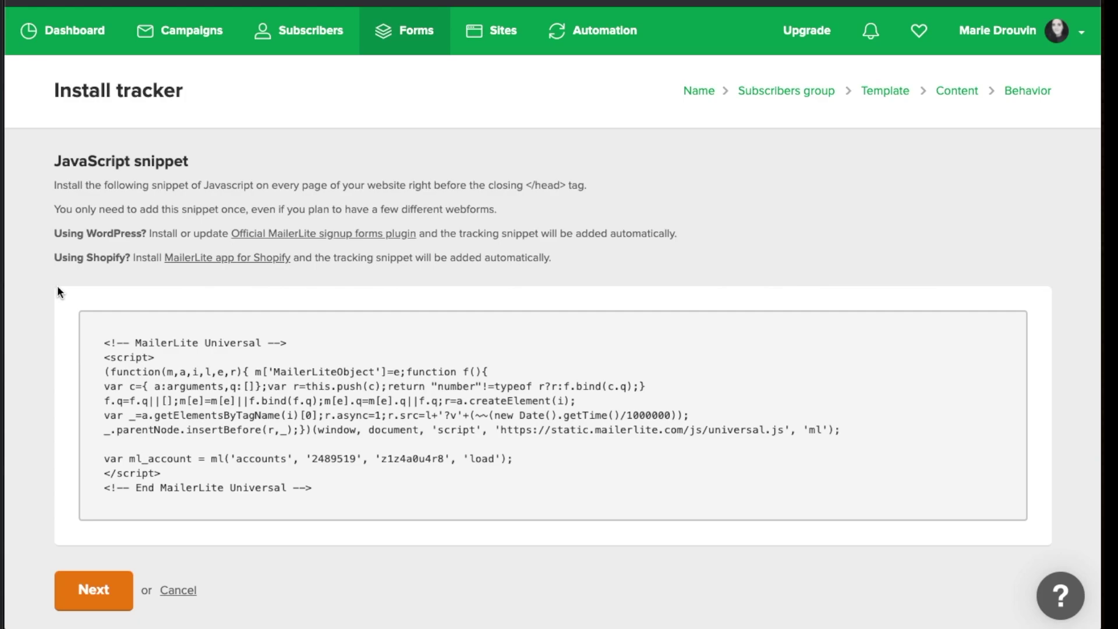
Move past the Install tracker step to the paused Pop up test overview
left_click(76, 591)
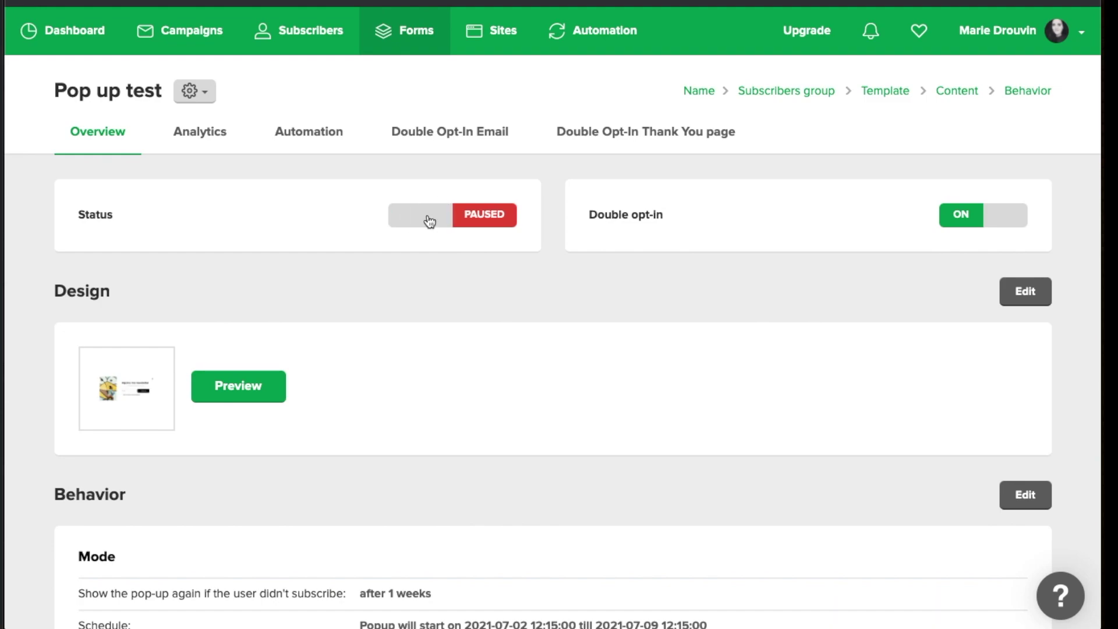
Toggle the Pop up test form's status to Active, back to Paused, then Active again
left_click(489, 220)
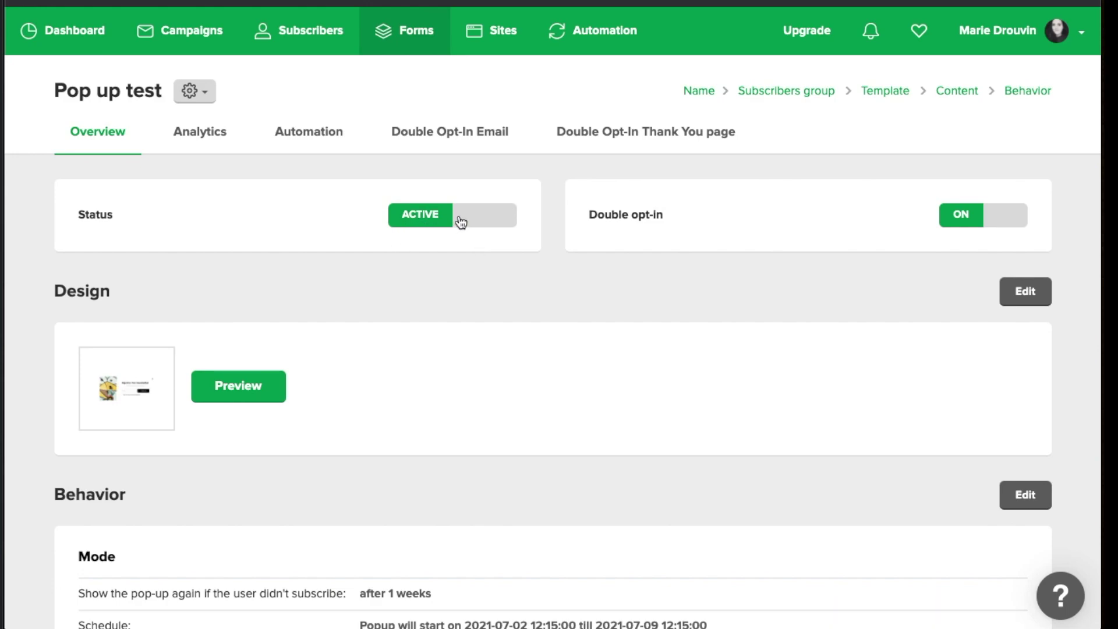
left_click(460, 220)
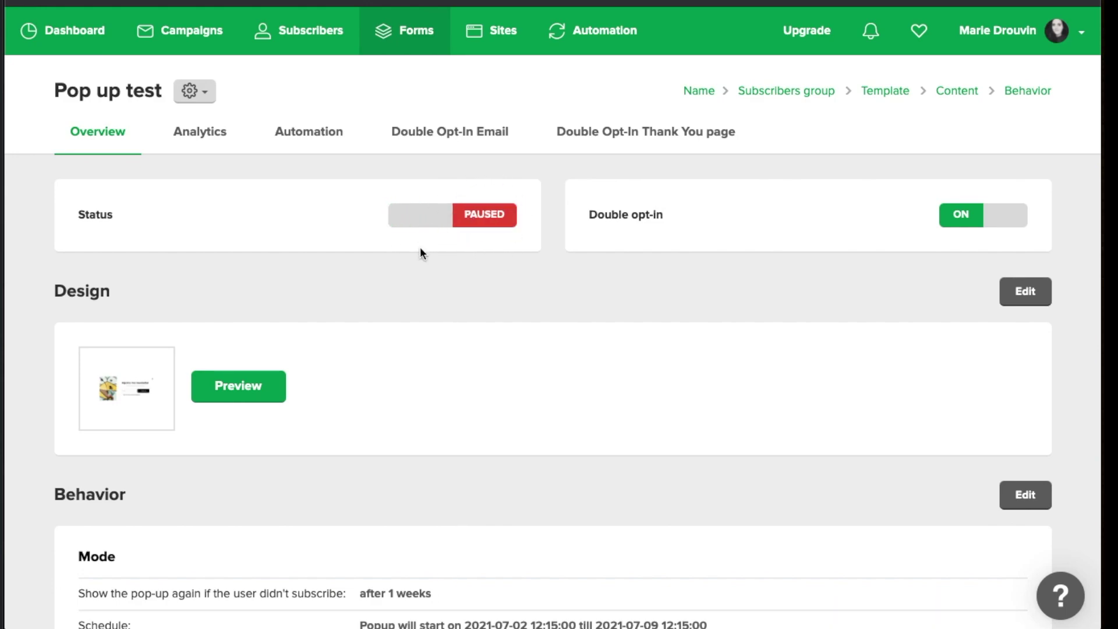
left_click(407, 220)
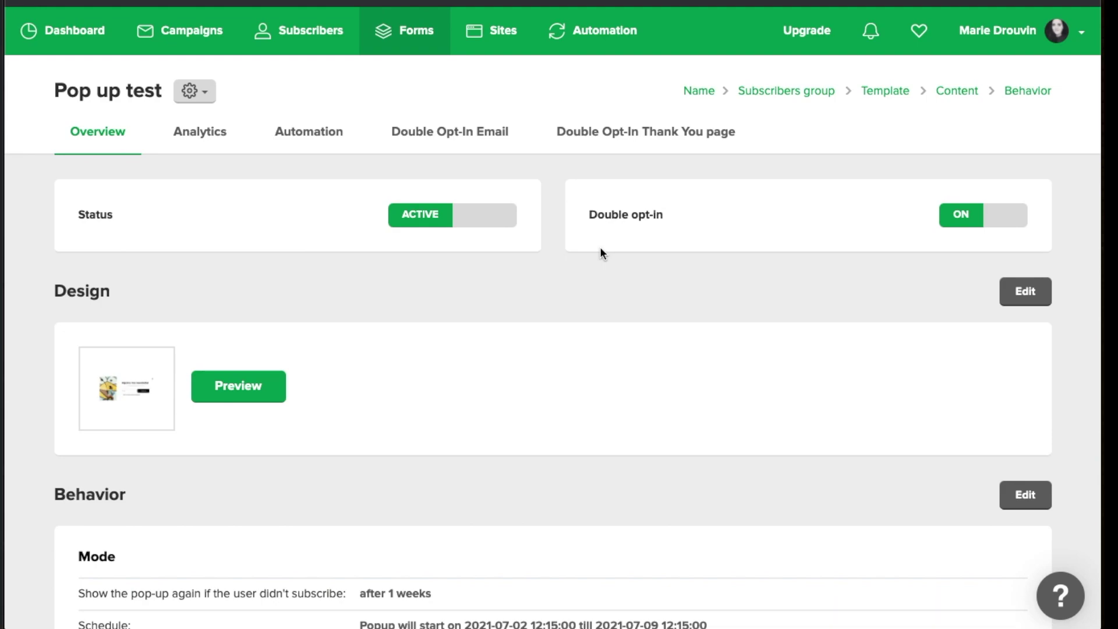
scroll(538, 258, "down", 1)
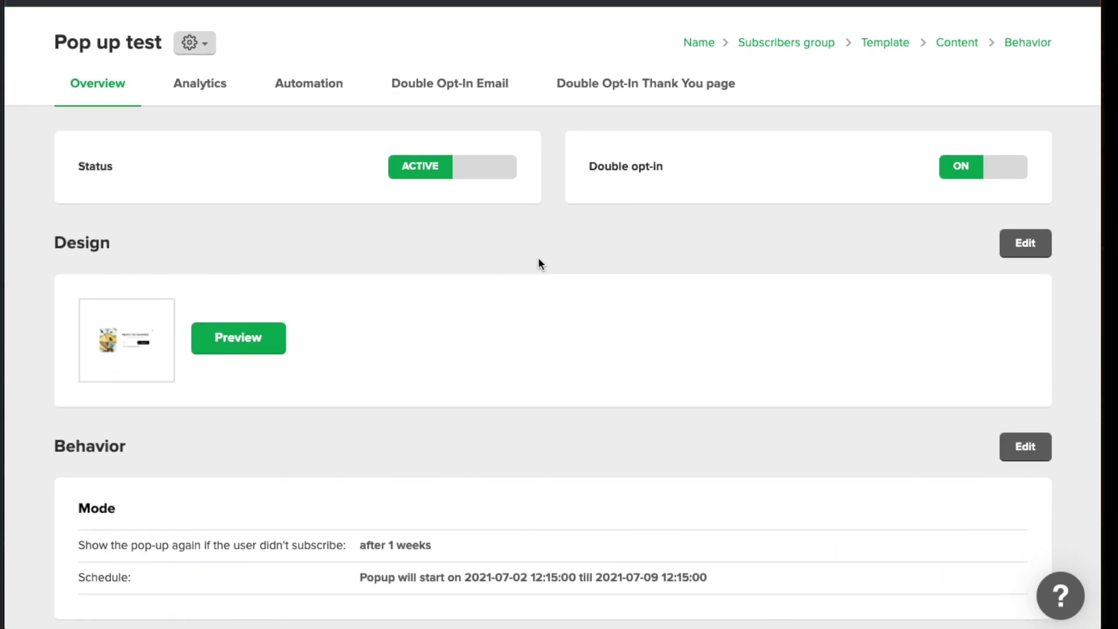
scroll(538, 263, "down", 2)
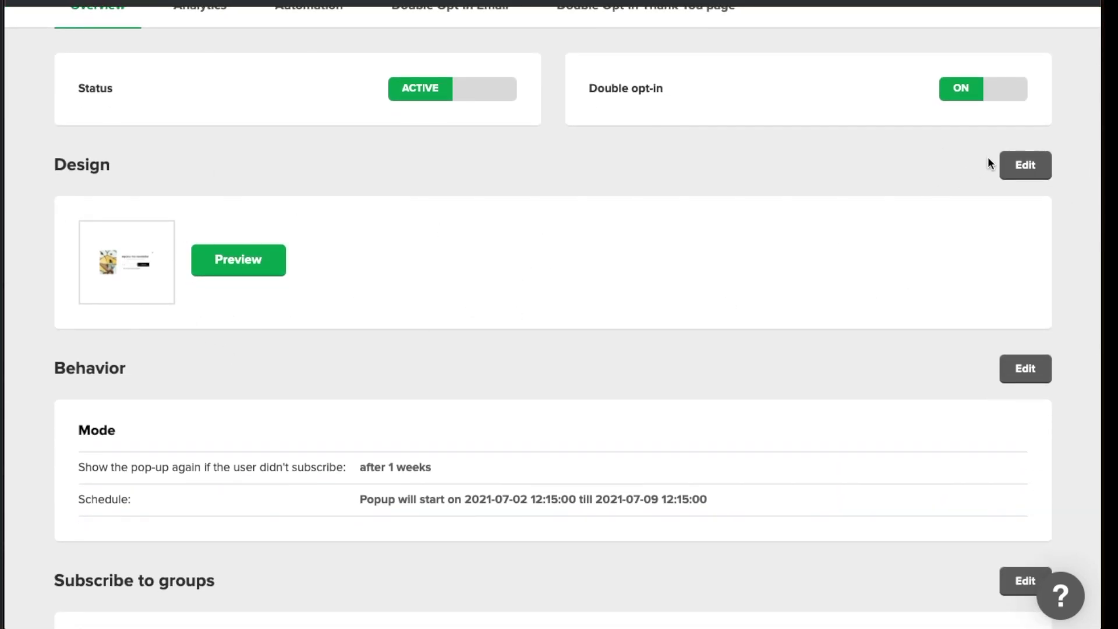
scroll(758, 317, "down", 3)
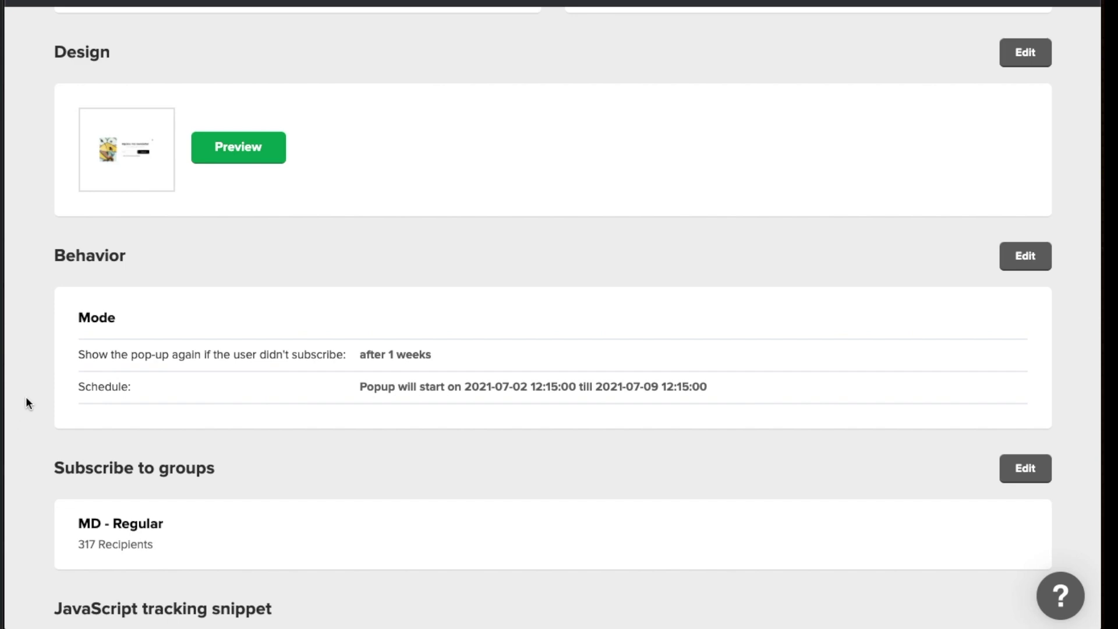
scroll(26, 402, "down", 4)
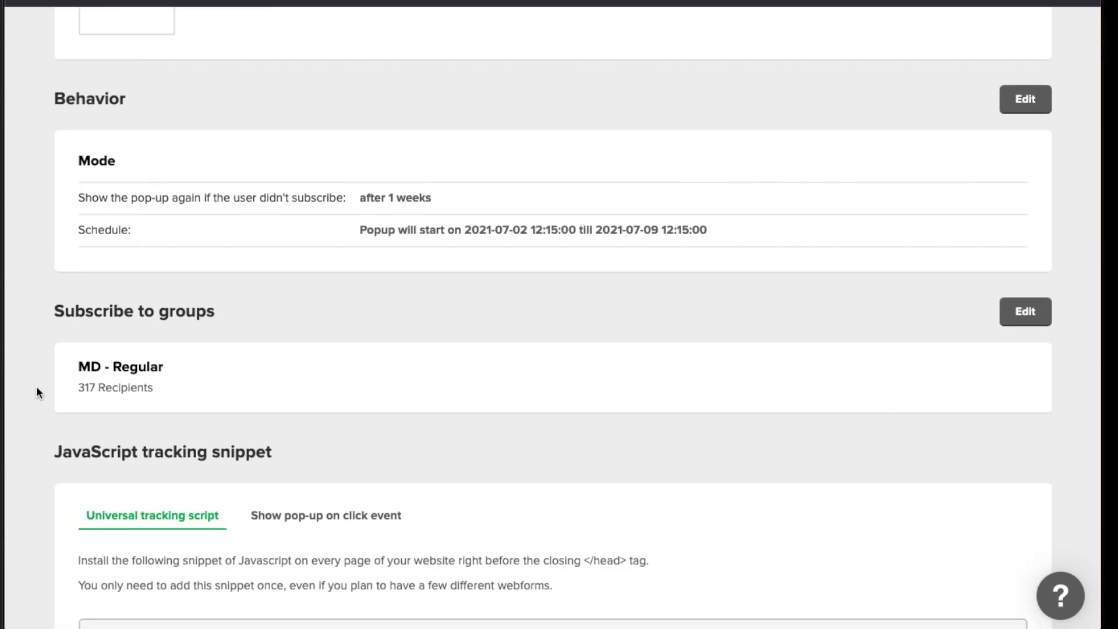
scroll(36, 387, "down", 9)
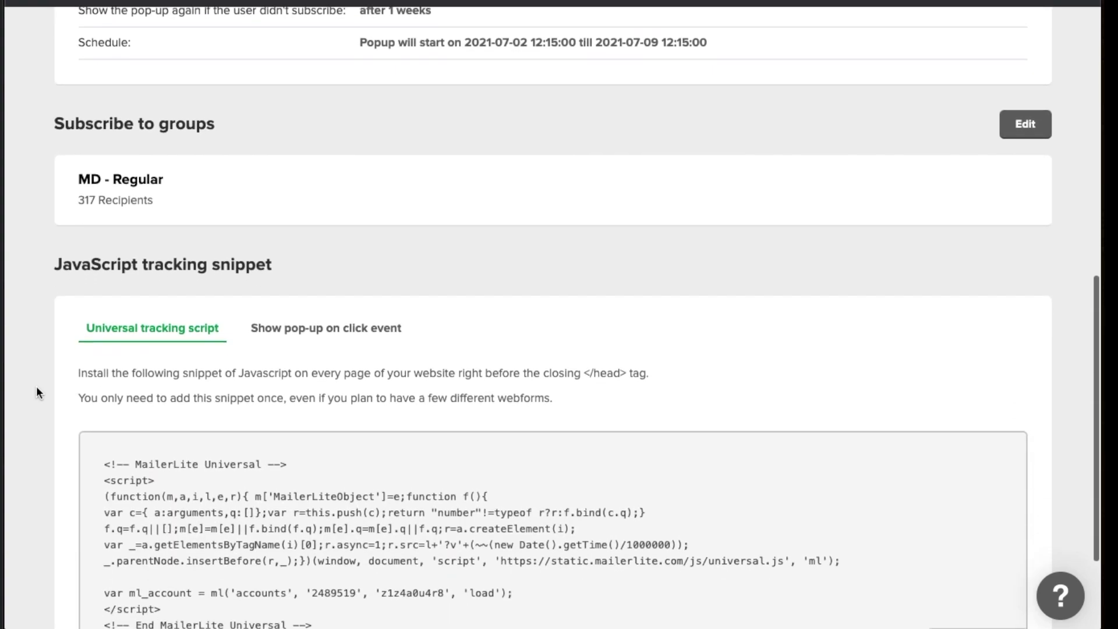
scroll(36, 386, "up", 19)
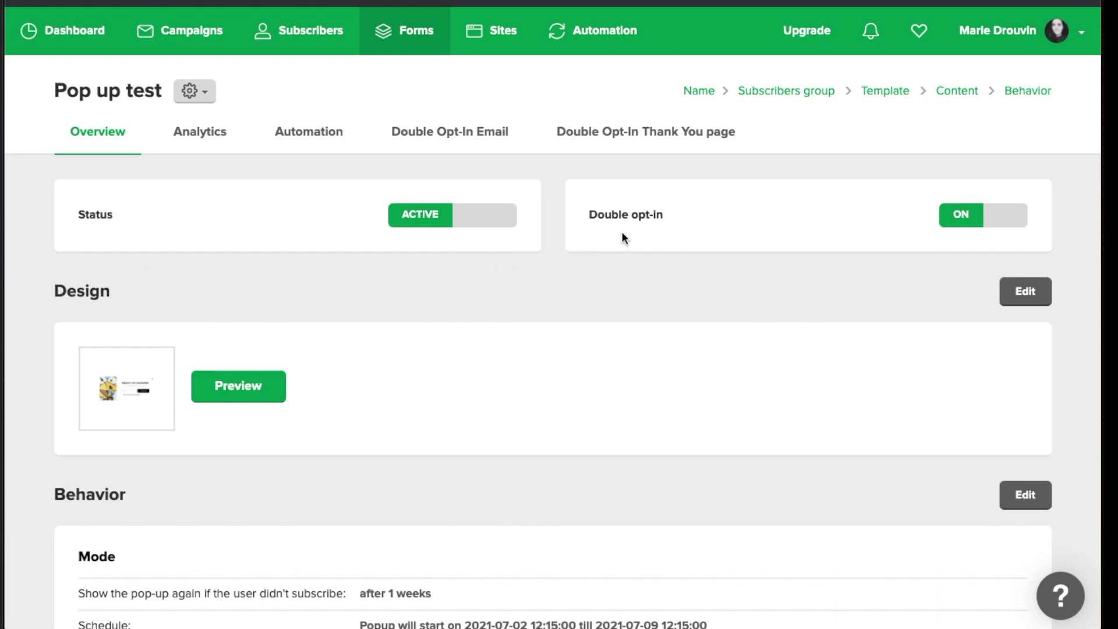
Show the Double Opt-In Email tab and scroll through the 'Please confirm your subscription' email preview
left_click(450, 135)
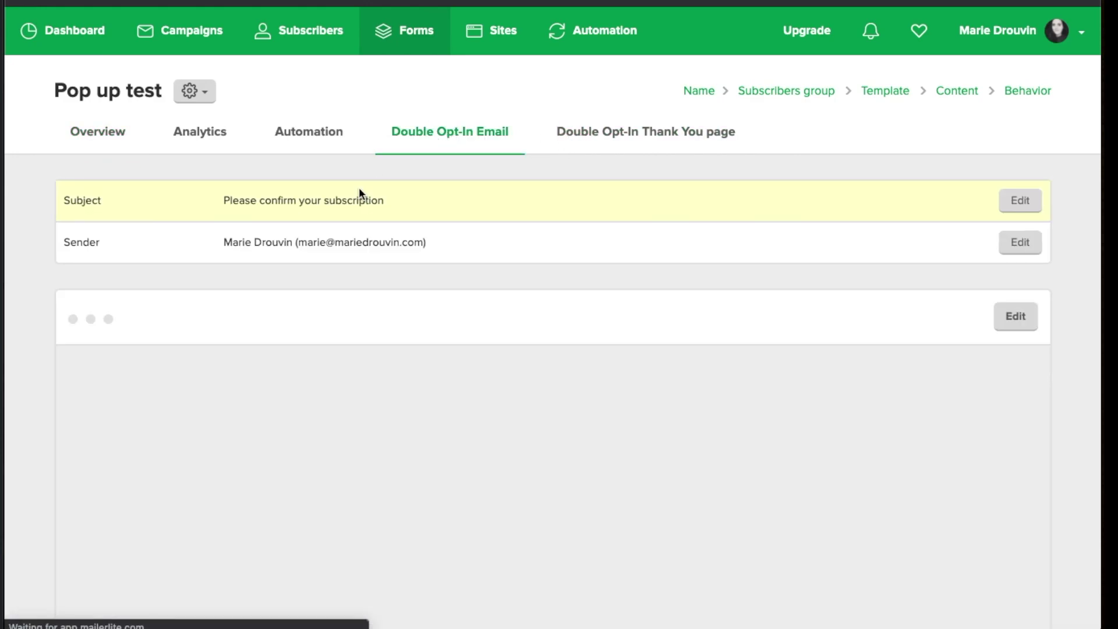
scroll(291, 306, "down", 2)
scroll(289, 300, "down", 5)
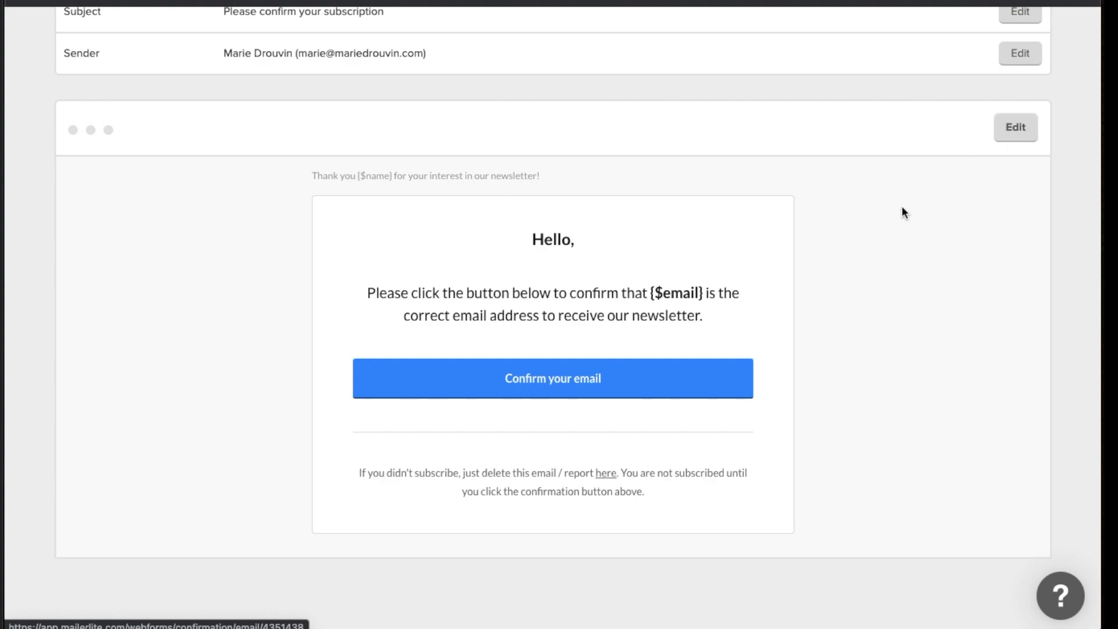
scroll(869, 246, "up", 3)
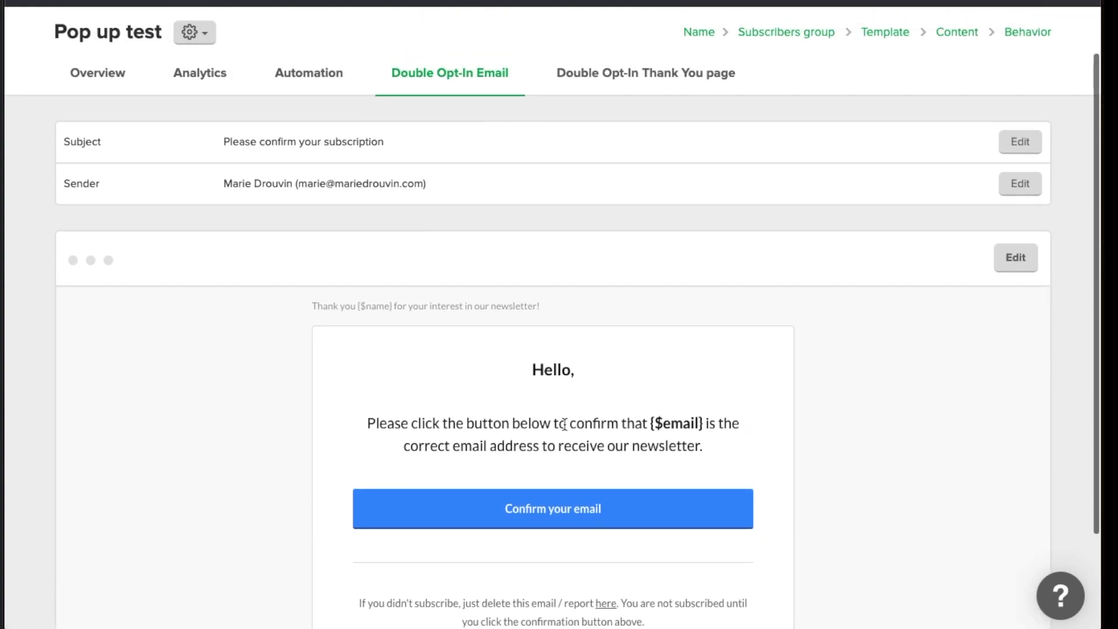
scroll(633, 370, "down", 1)
scroll(686, 354, "up", 1)
scroll(1081, 264, "down", 2)
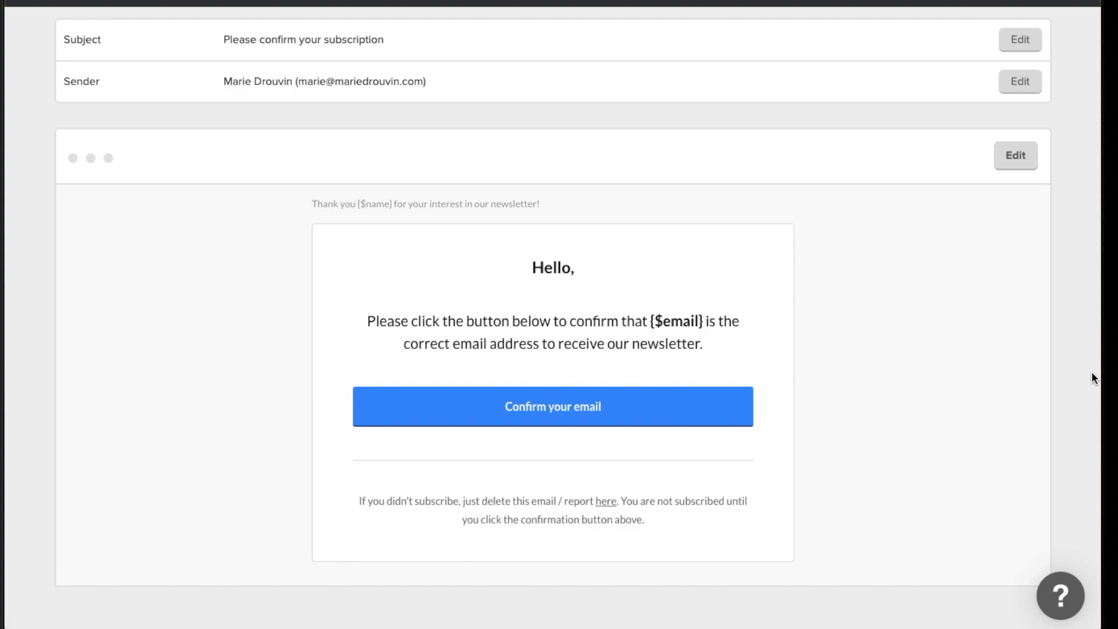
scroll(1092, 377, "up", 3)
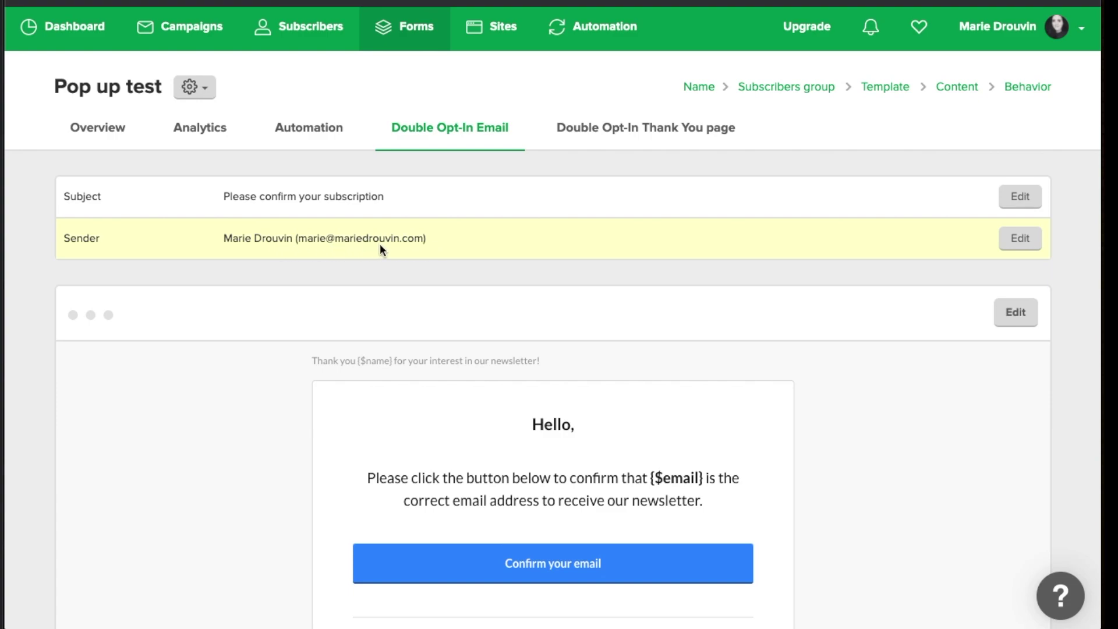
scroll(380, 245, "up", 1)
scroll(274, 207, "down", 1)
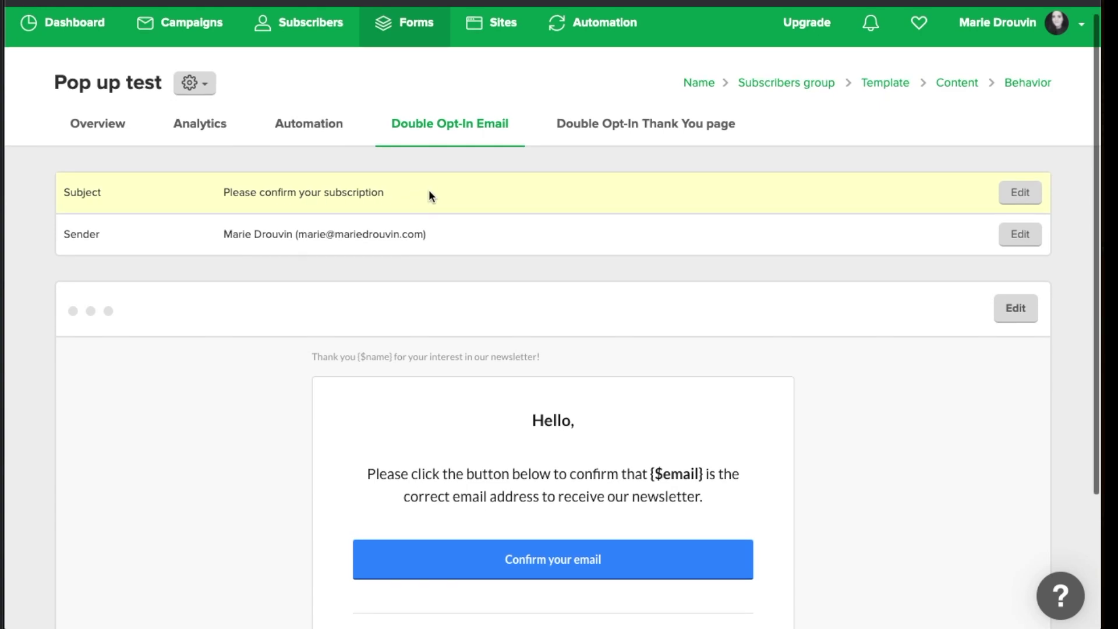
scroll(506, 187, "down", 1)
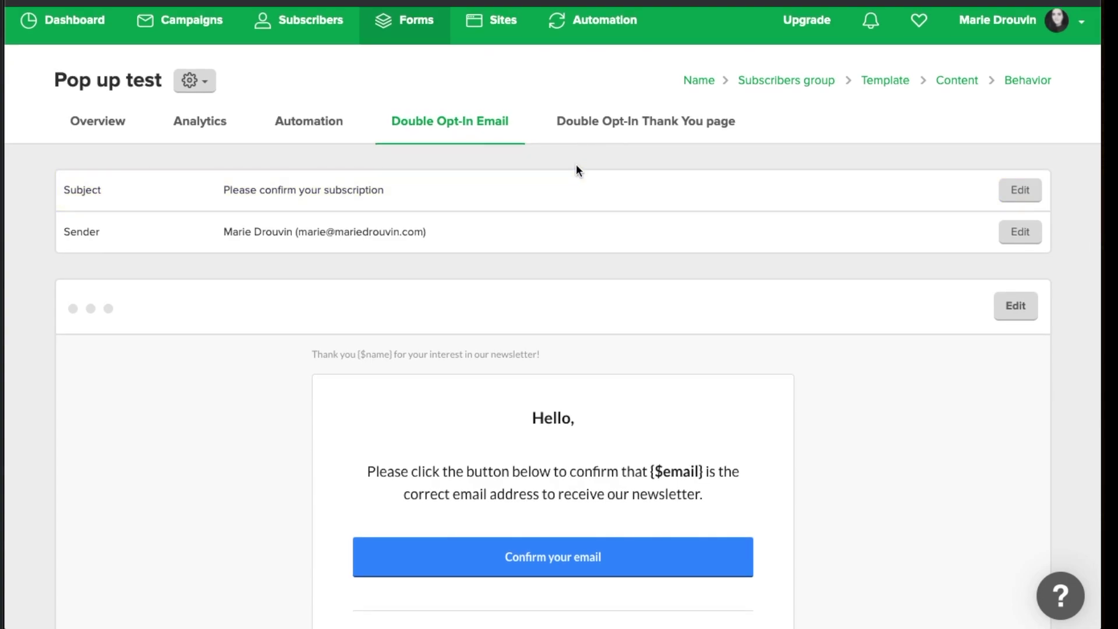
scroll(576, 162, "down", 1)
left_click(588, 129)
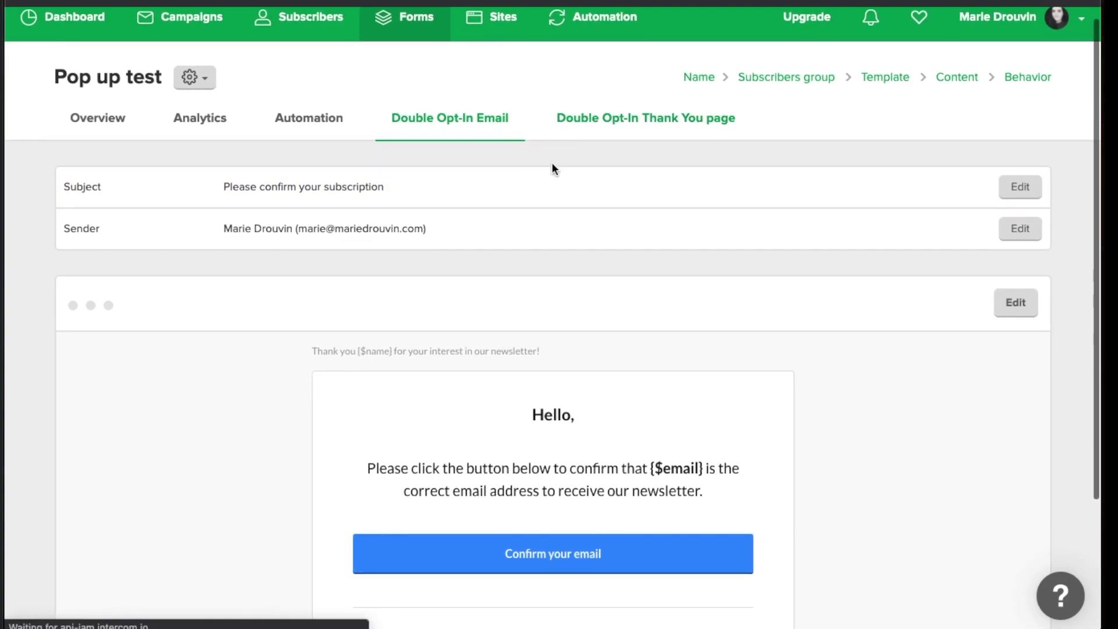
scroll(522, 194, "up", 1)
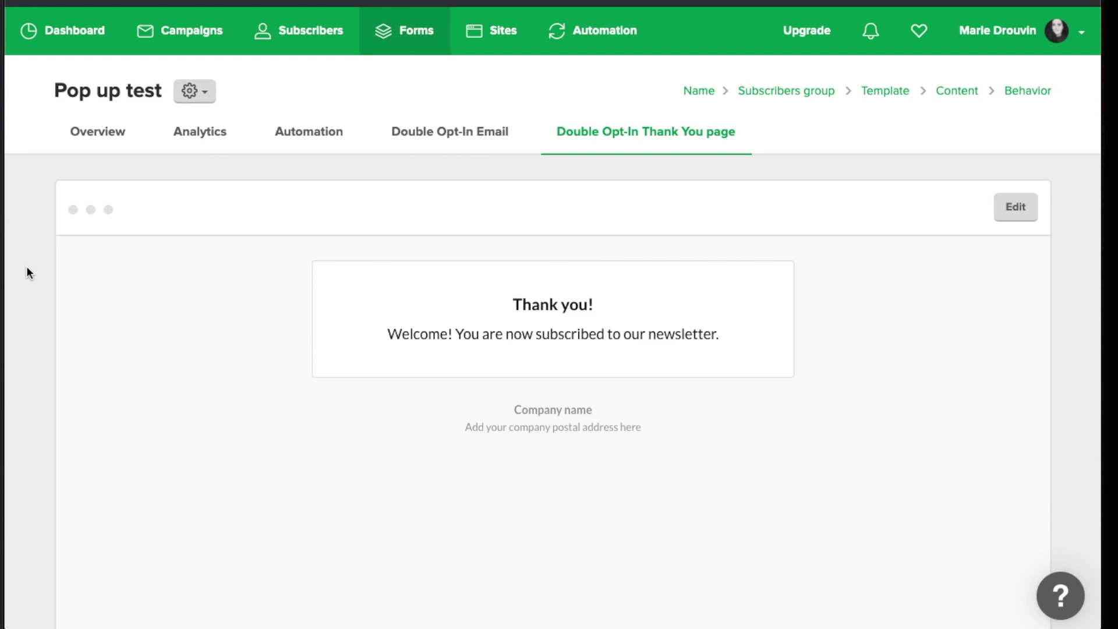
scroll(27, 273, "down", 3)
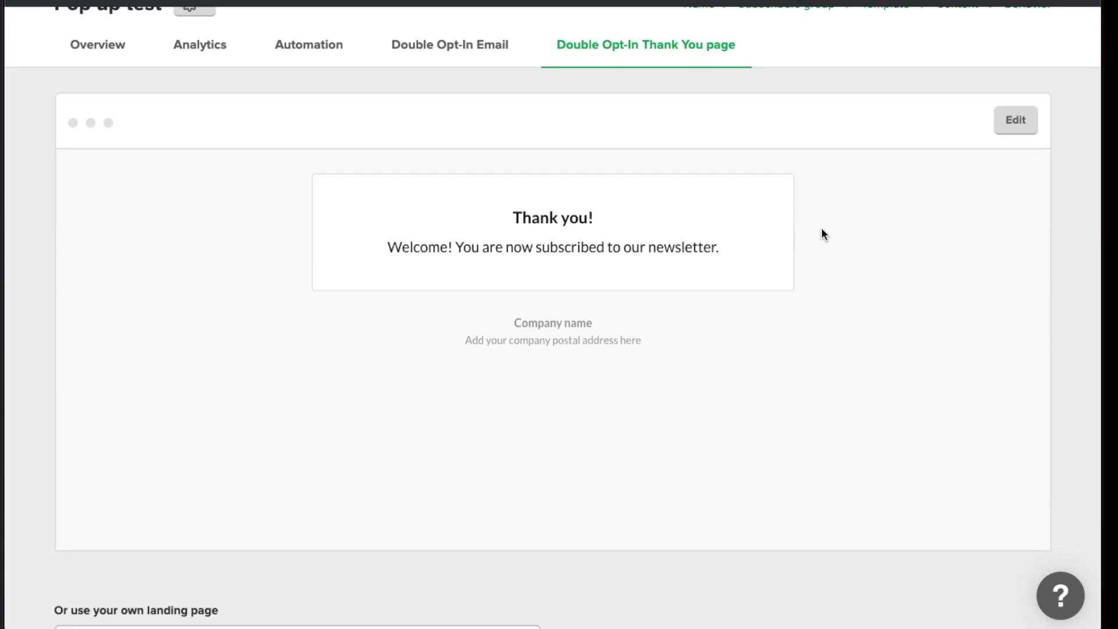
scroll(822, 230, "down", 3)
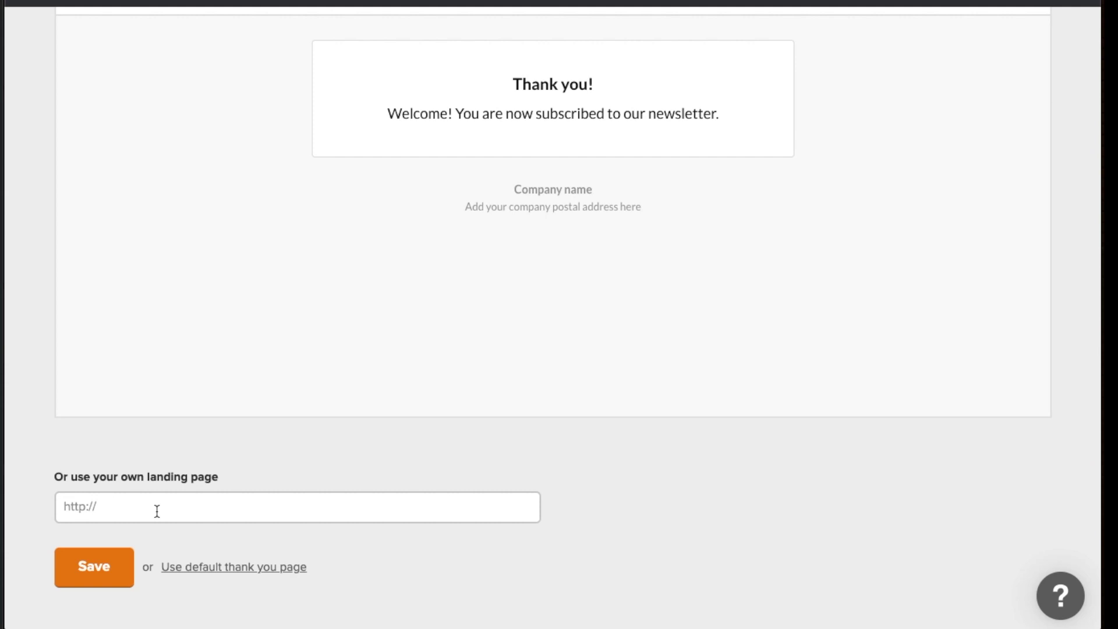
scroll(184, 440, "up", 2)
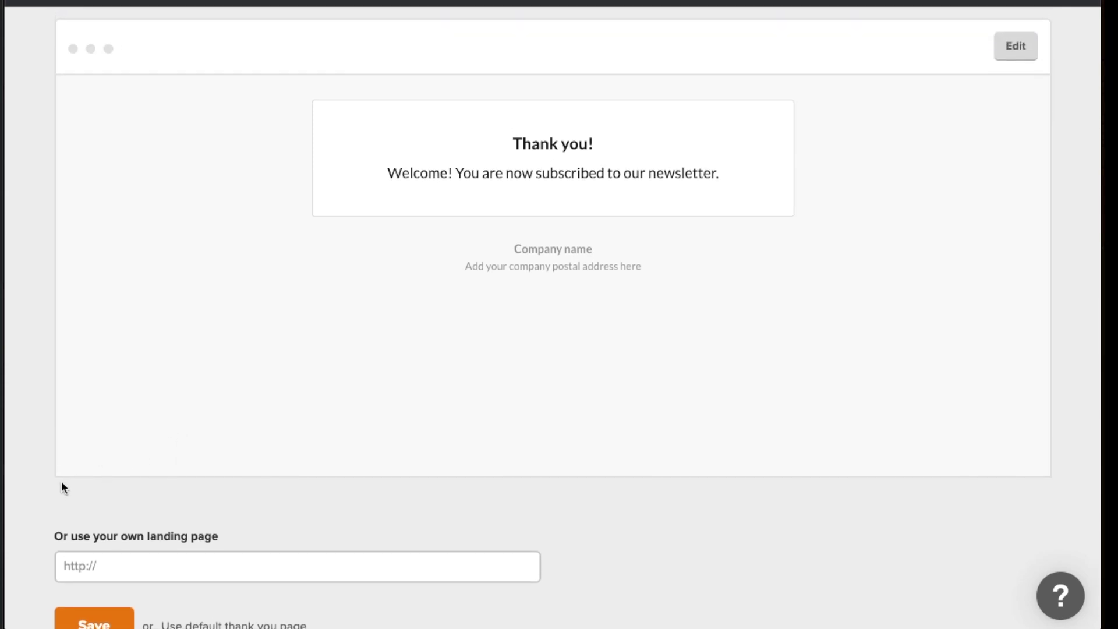
scroll(45, 477, "up", 3)
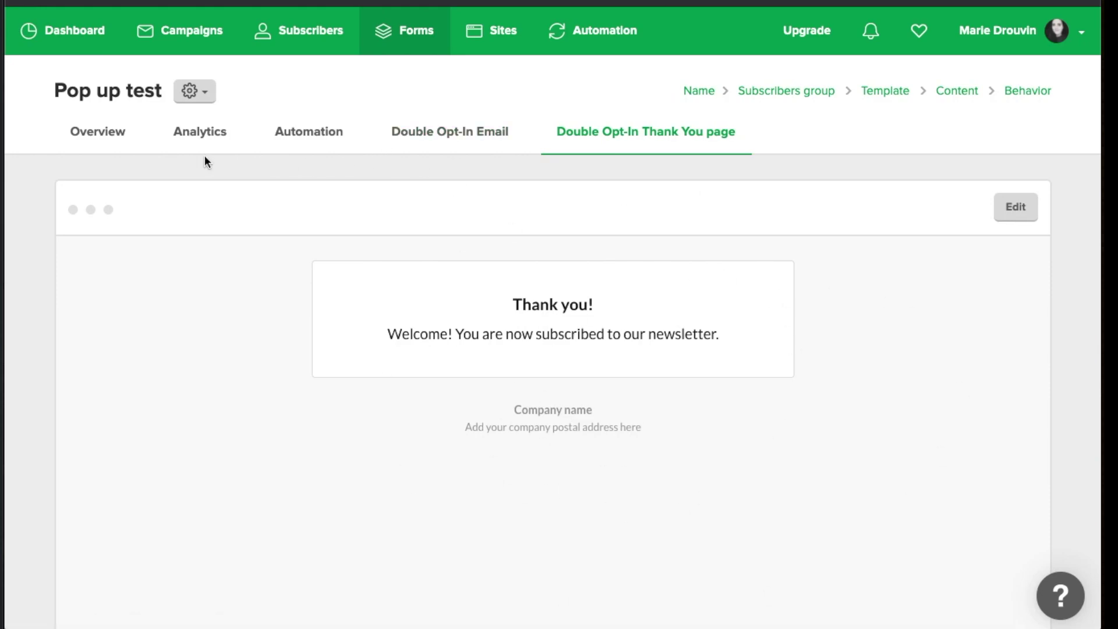
Show the Pop up test's Analytics and scroll through its stats, chart and Subscribers table
left_click(193, 140)
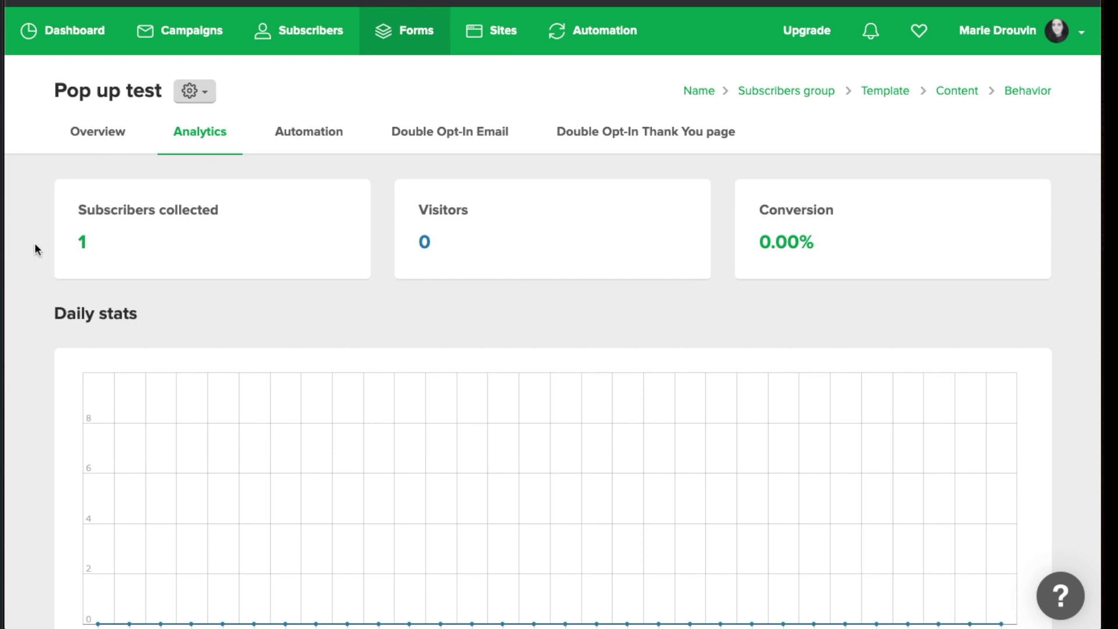
scroll(35, 247, "down", 2)
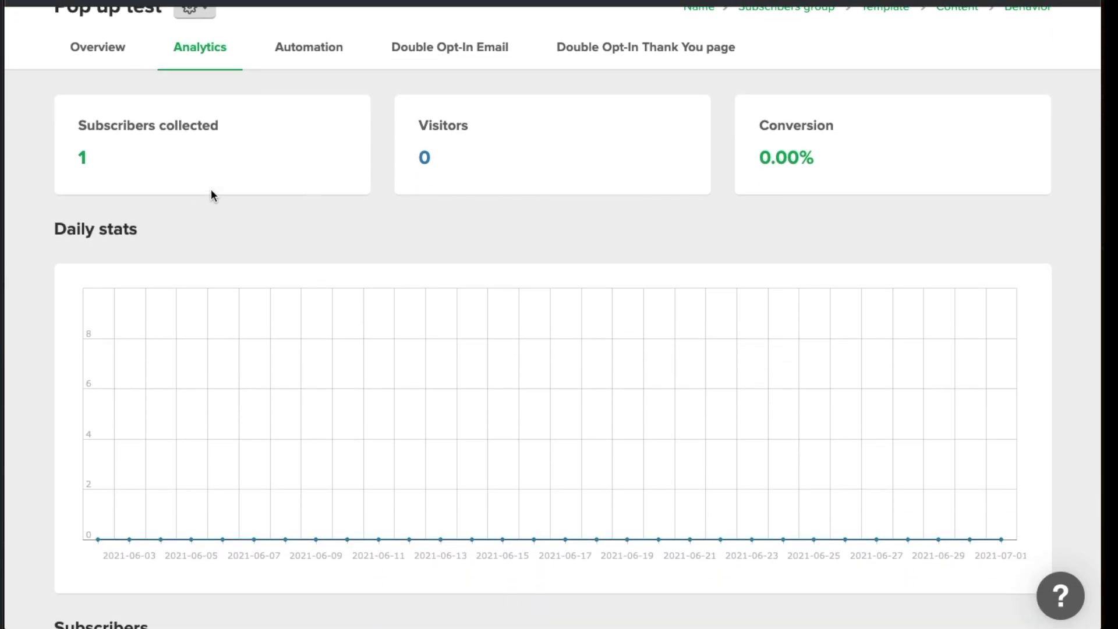
scroll(122, 171, "down", 1)
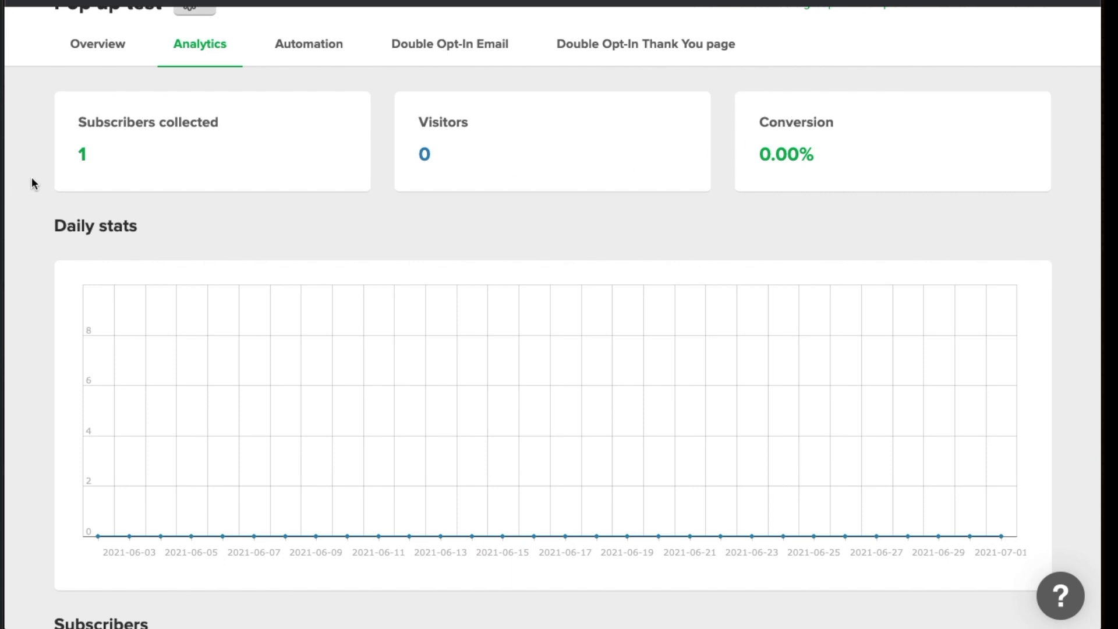
scroll(32, 177, "down", 4)
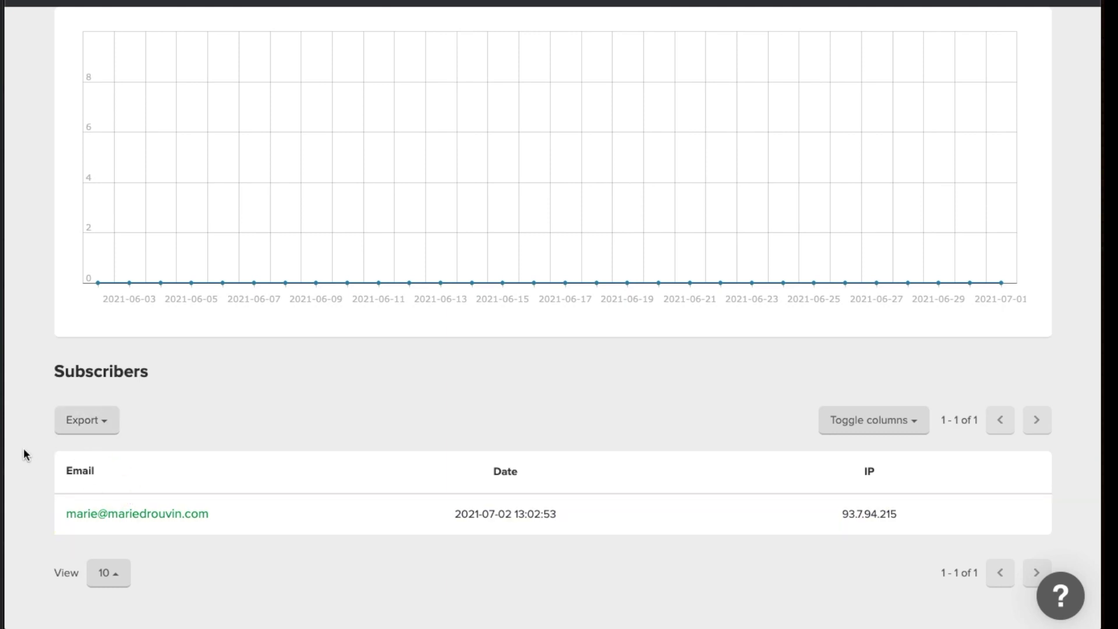
scroll(34, 411, "up", 3)
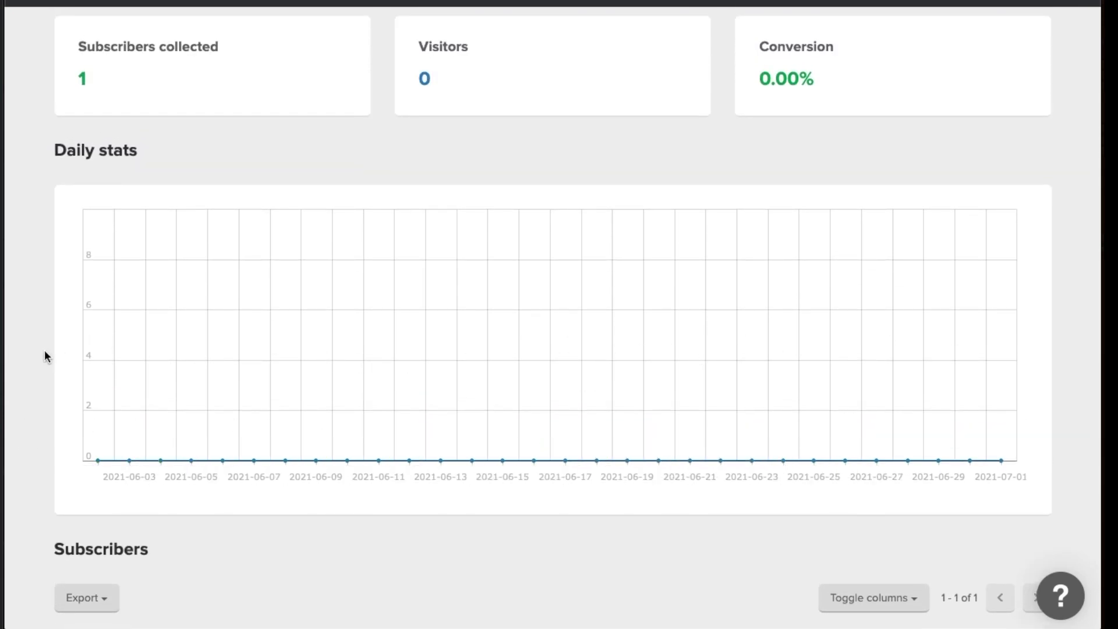
scroll(45, 355, "up", 3)
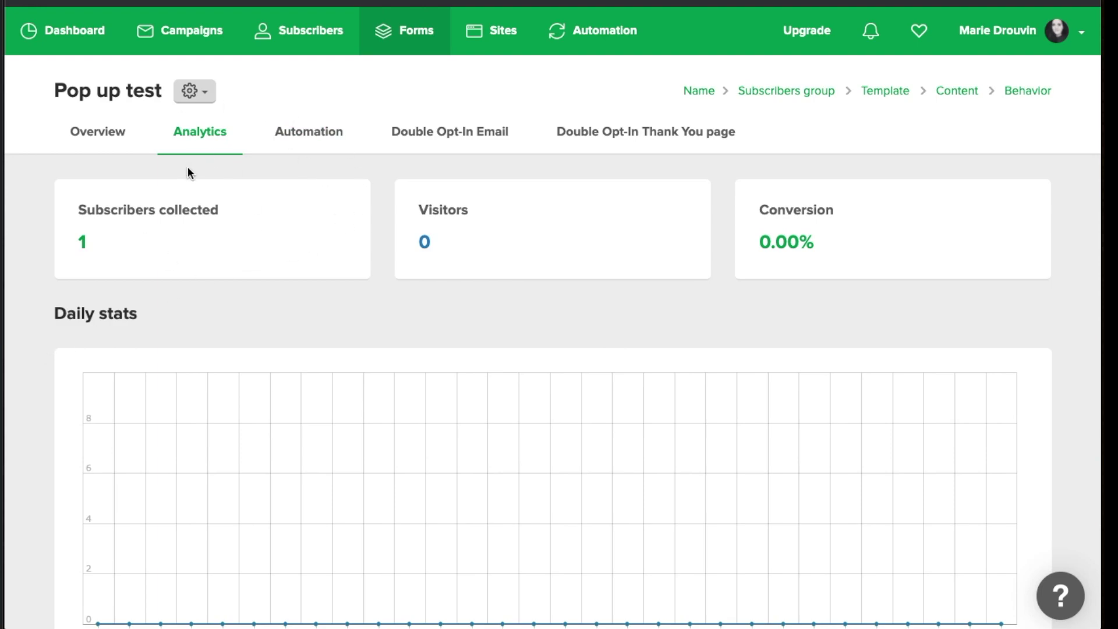
Show the Pop up test form's Automation options
left_click(297, 144)
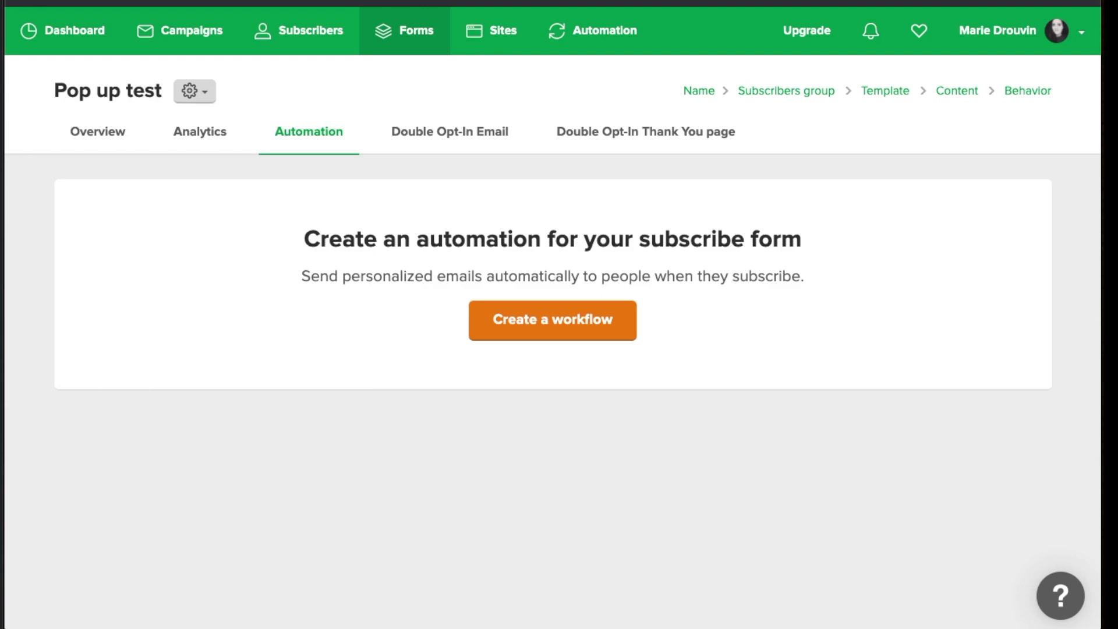
Go to the Subscribers page listing all 319 active subscribers
left_click(296, 40)
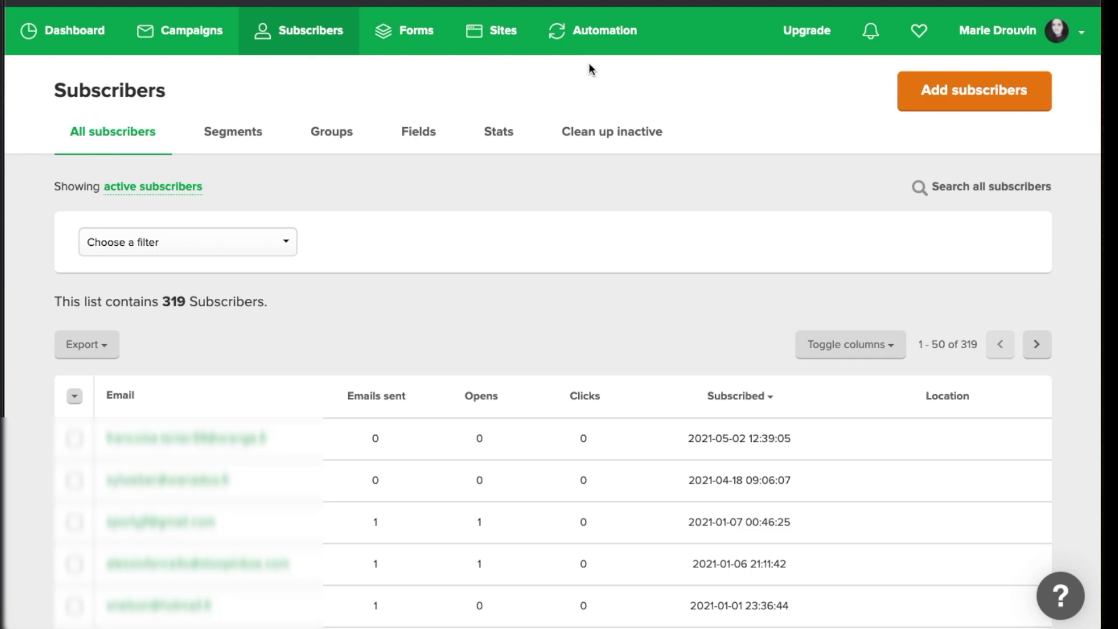
Start adding subscribers, landing on the CSV or TXT file import option
left_click(981, 107)
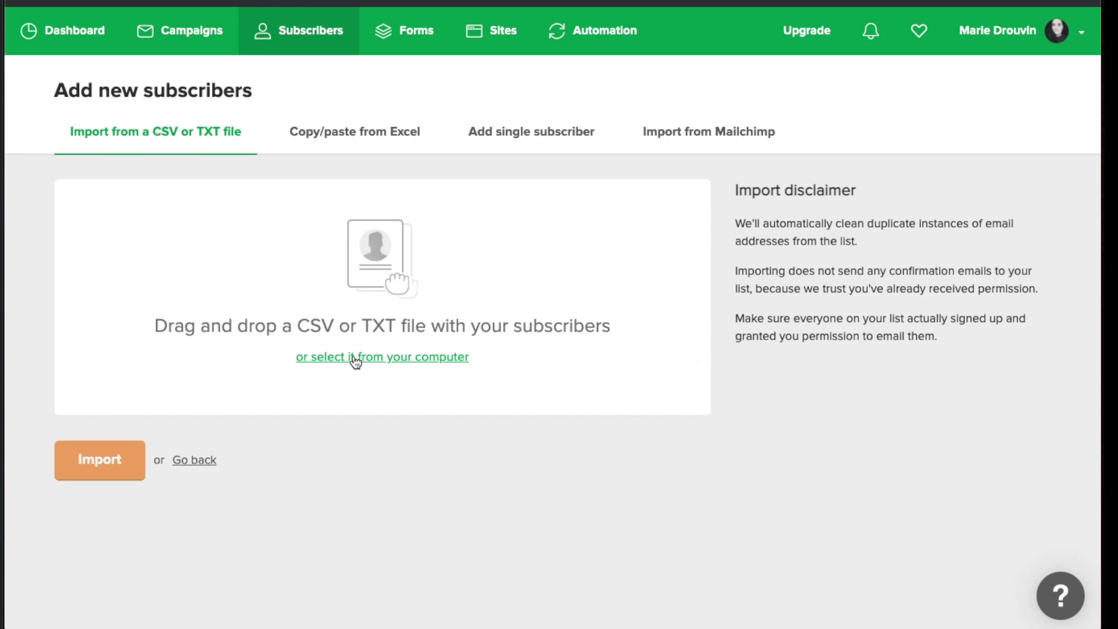
Browse for a subscriber file but cancel, then switch to the Add single subscriber form
left_click(563, 346)
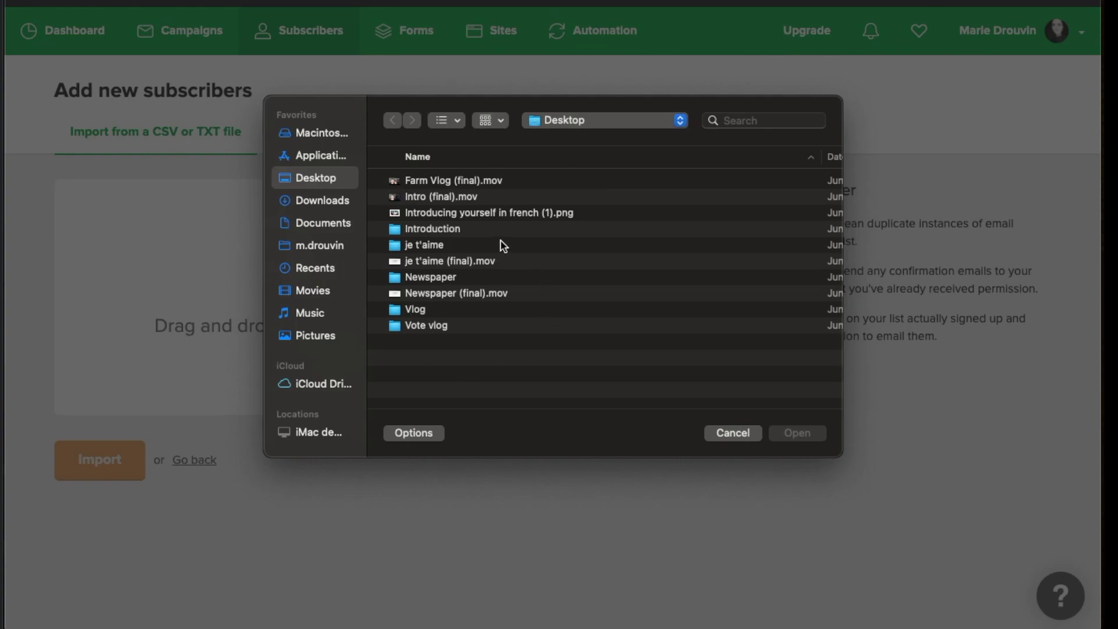
left_click(735, 433)
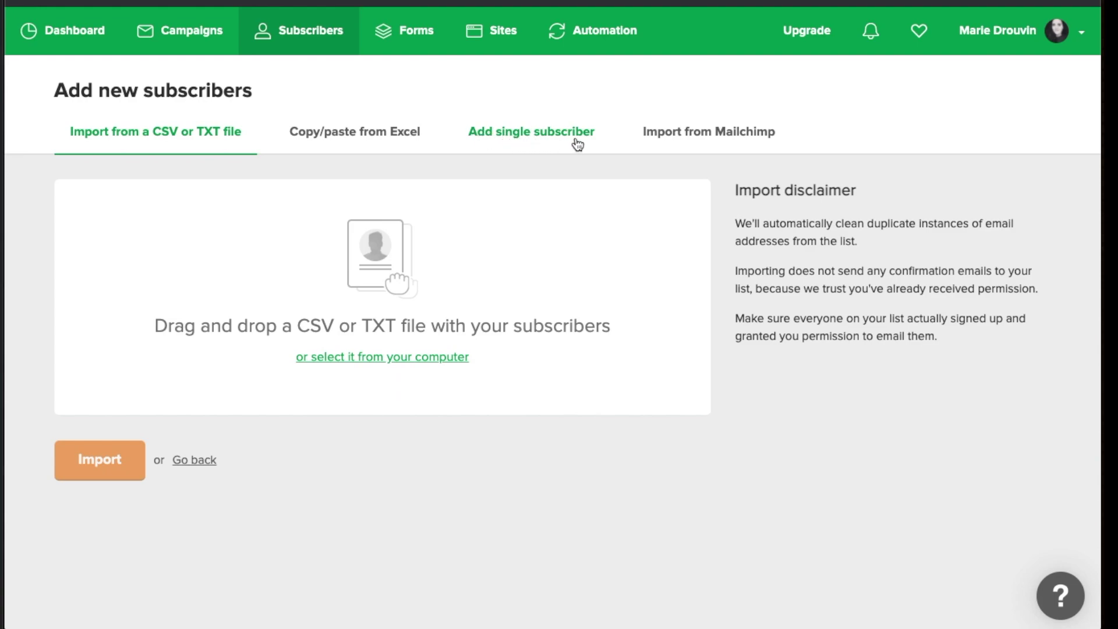
left_click(499, 142)
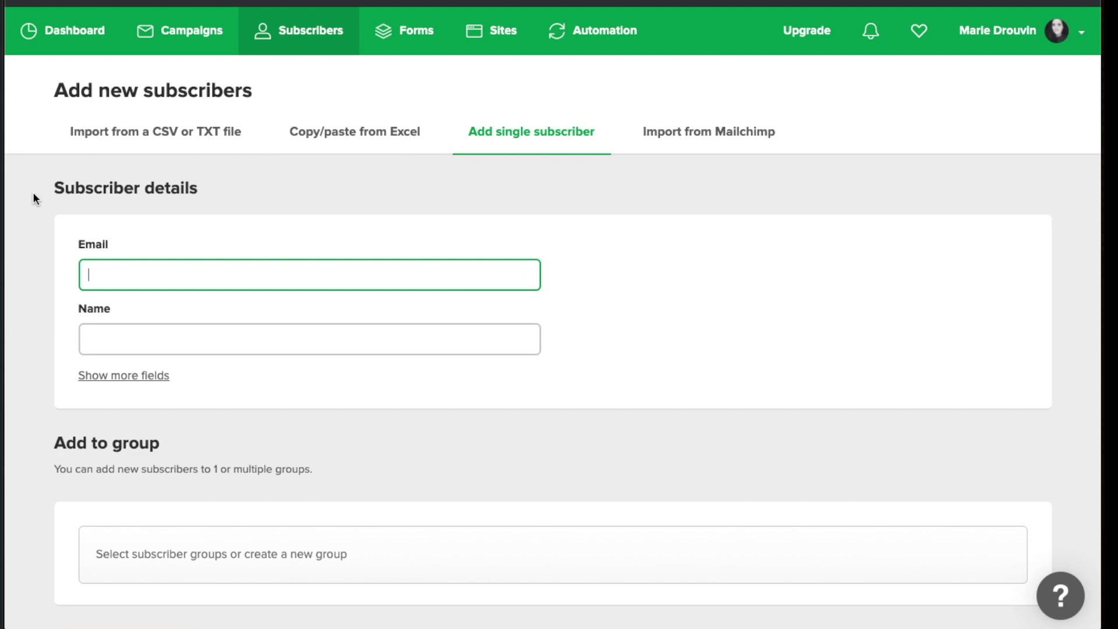
Expand and collapse the extra subscriber fields, then switch to the Import from Mailchimp option
scroll(34, 198, "down", 2)
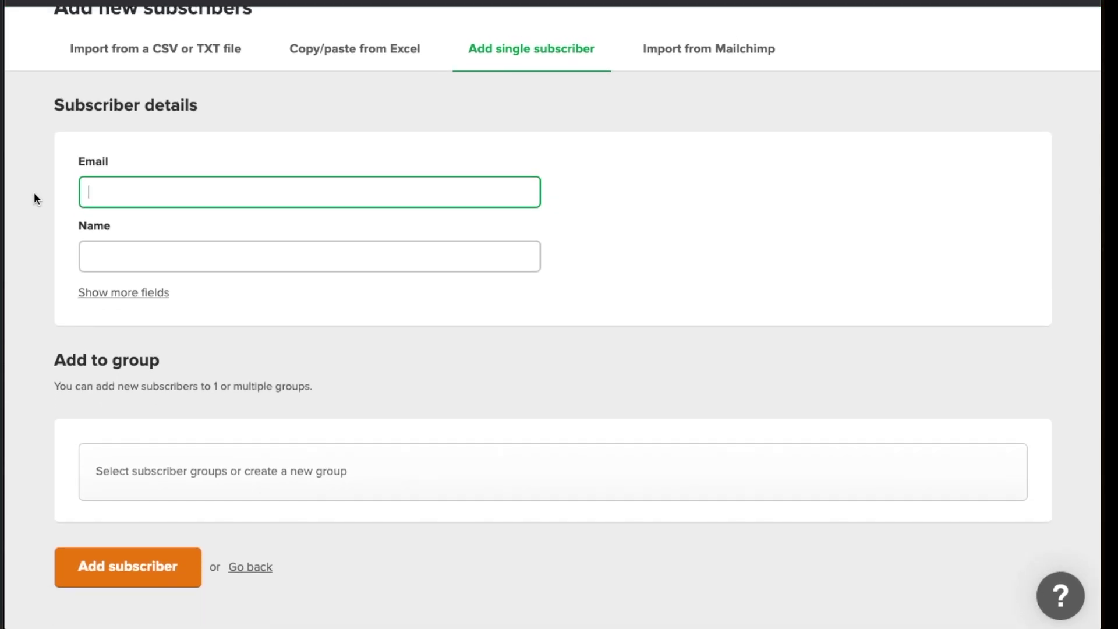
left_click(145, 294)
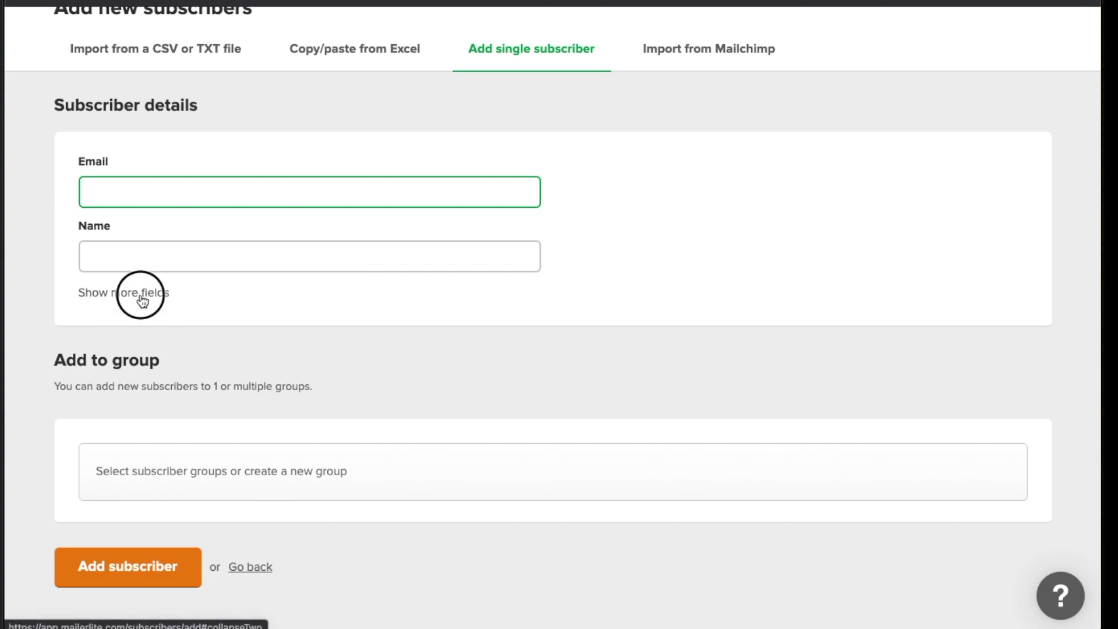
scroll(237, 277, "down", 5)
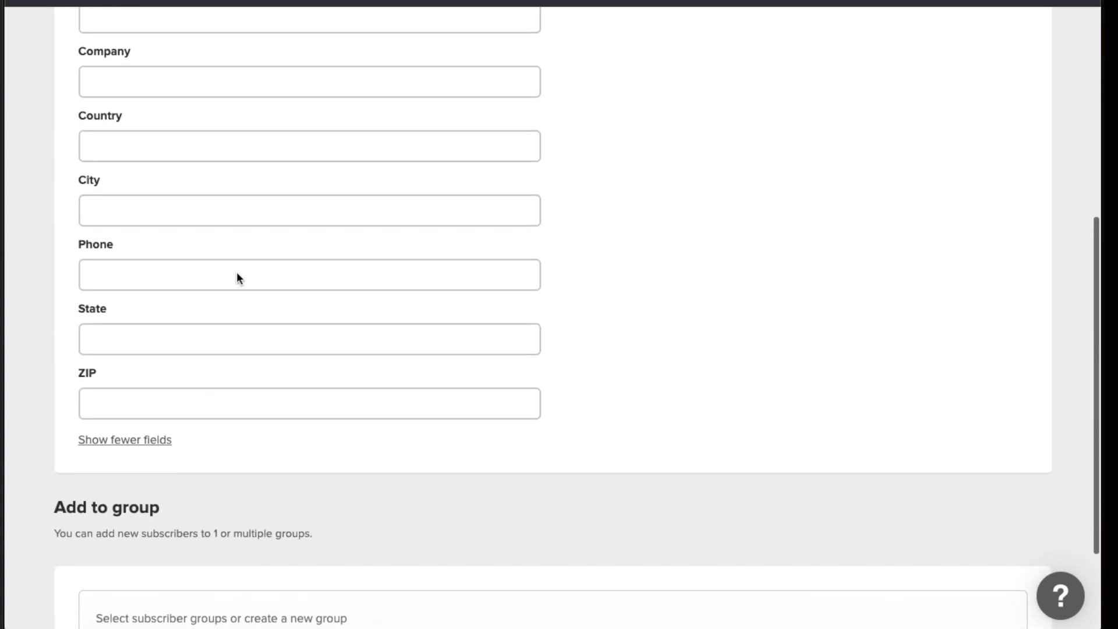
left_click(148, 441)
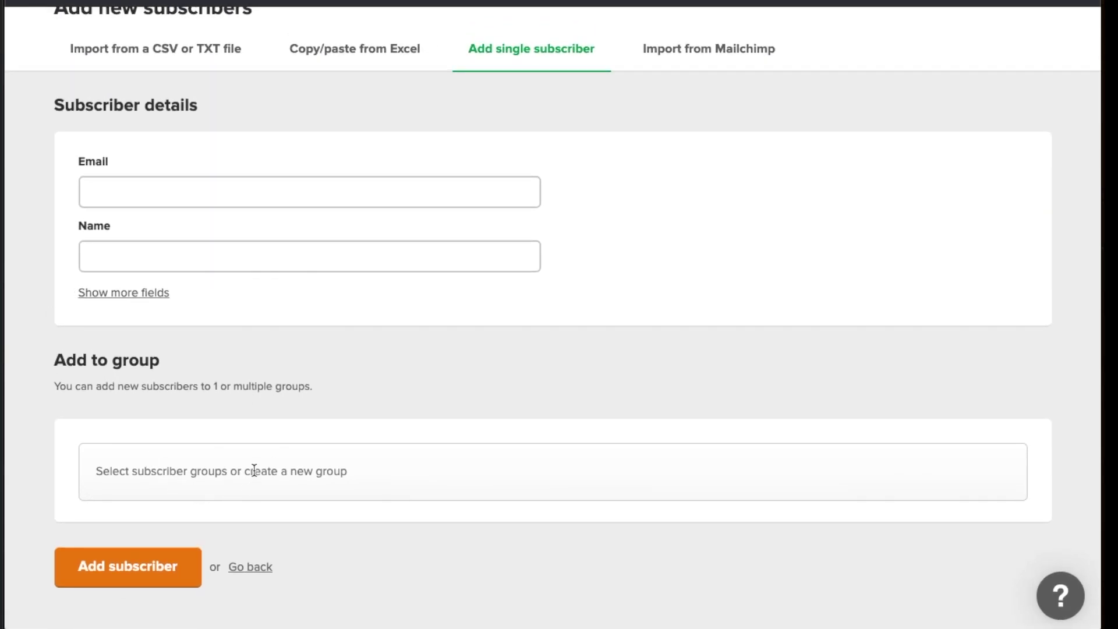
scroll(281, 429, "up", 2)
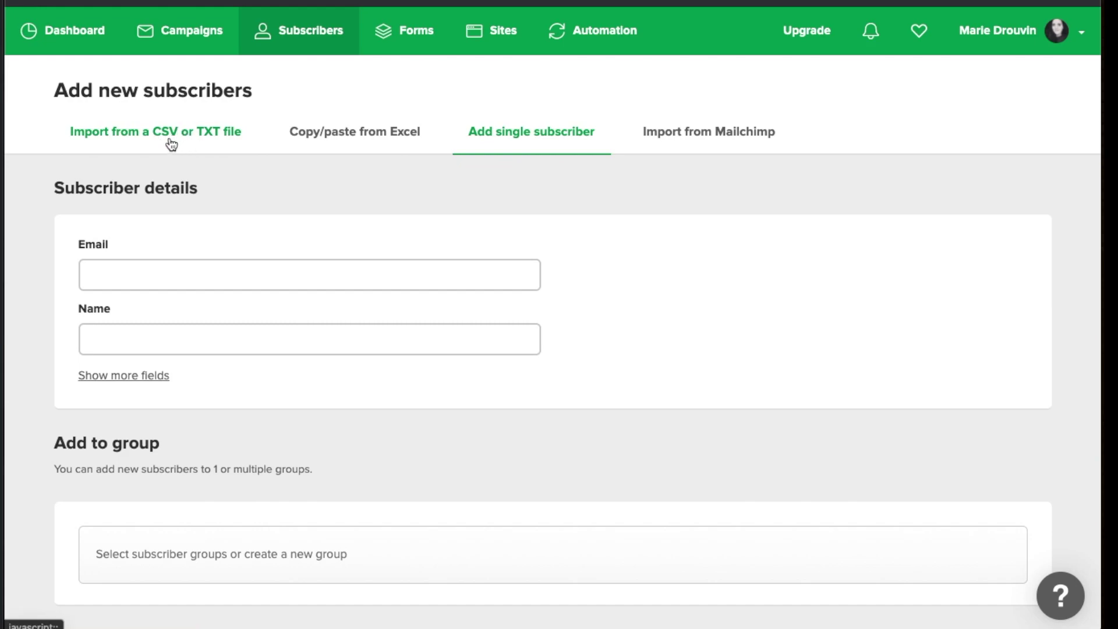
left_click(700, 141)
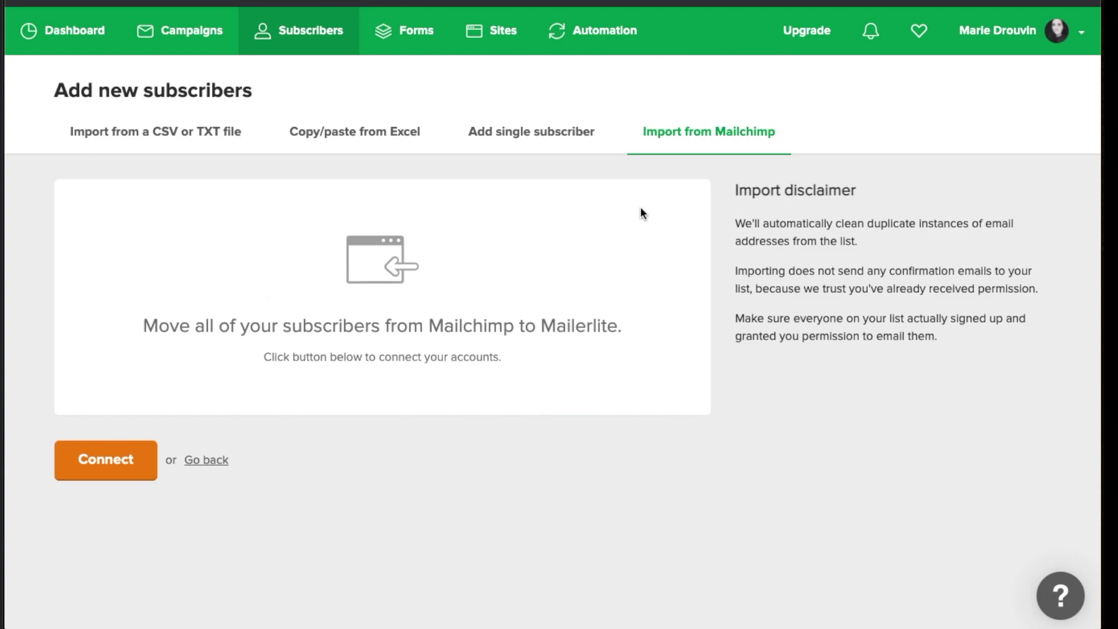
left_click(596, 44)
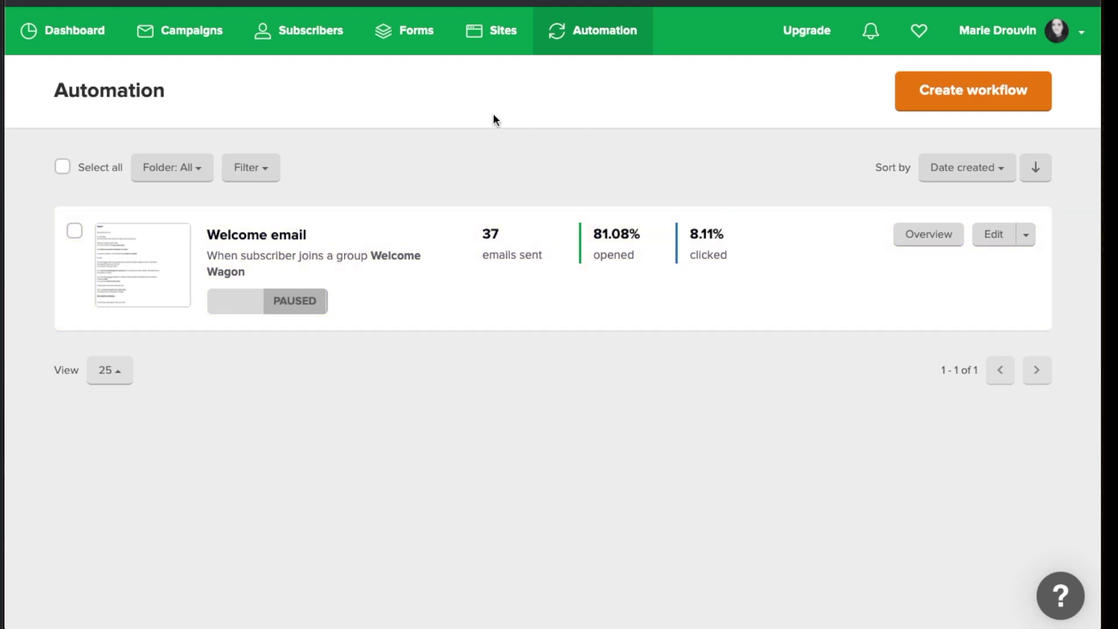
Create a new automation workflow from the Automation page
left_click(966, 104)
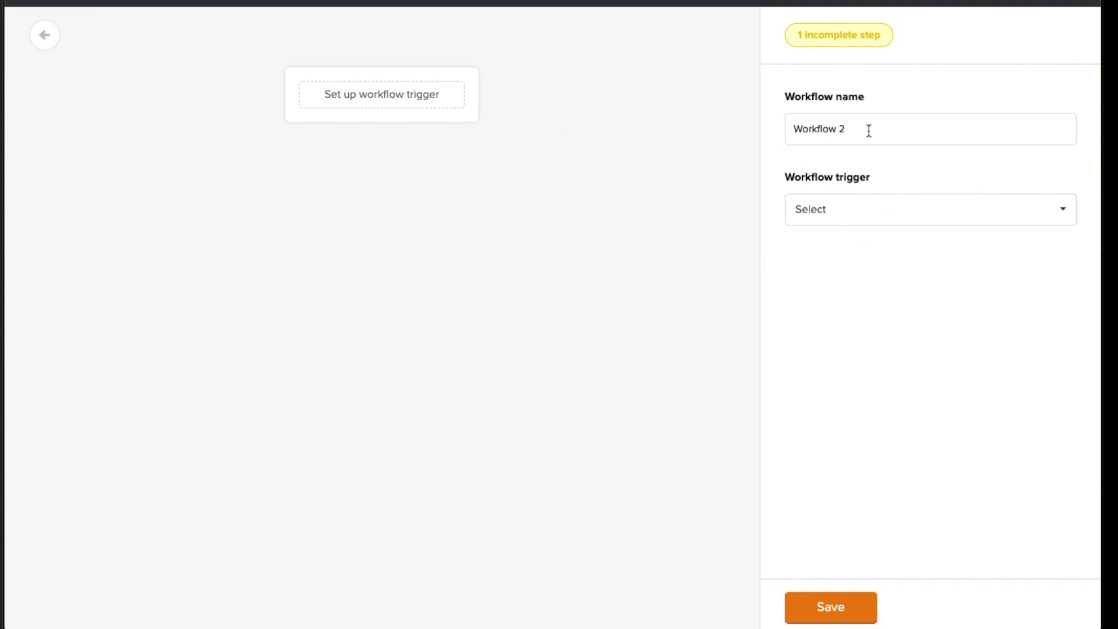
Select the default 'Workflow 2' name and expand the workflow trigger dropdown
left_click_drag(869, 130, 768, 130)
left_click(896, 214)
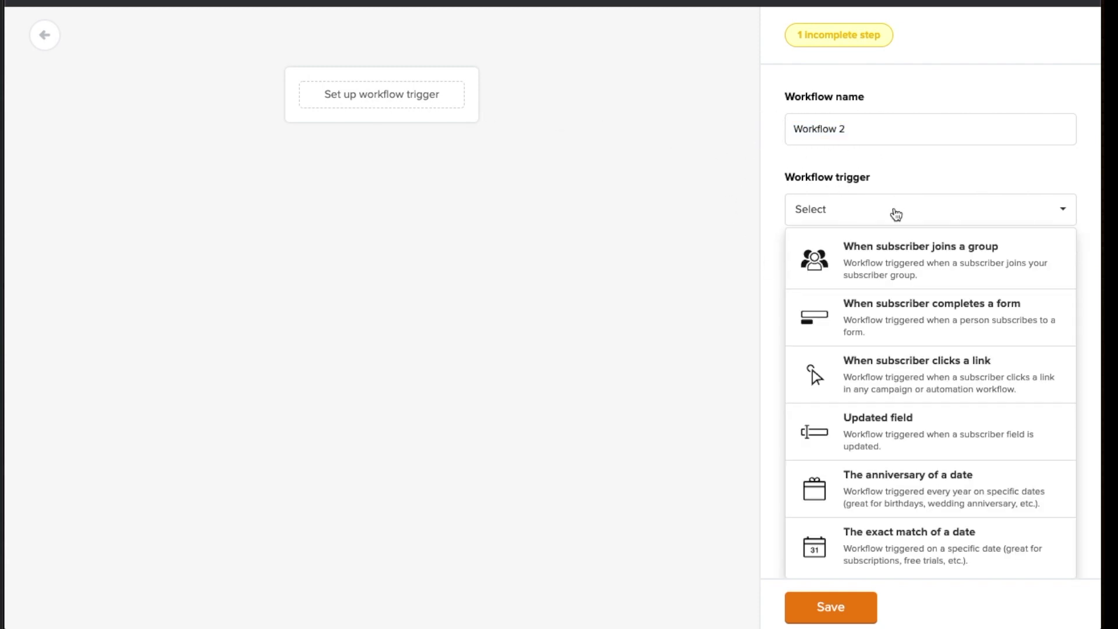
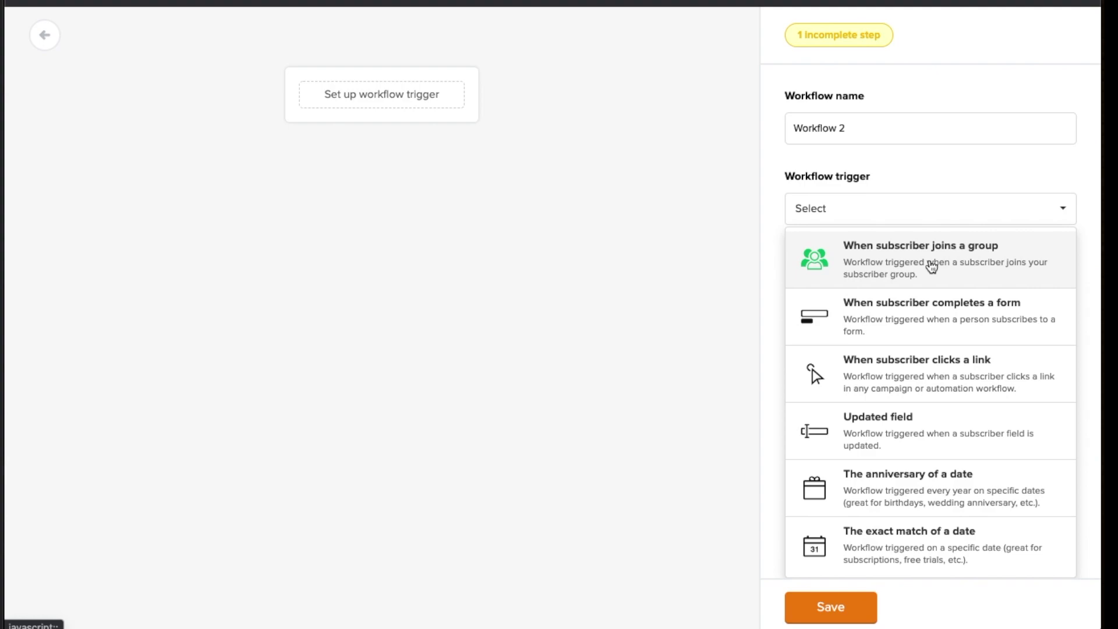
Trigger Workflow 2 when a subscriber joins the Welcome Wagon group, then begin excluding a group
left_click(930, 265)
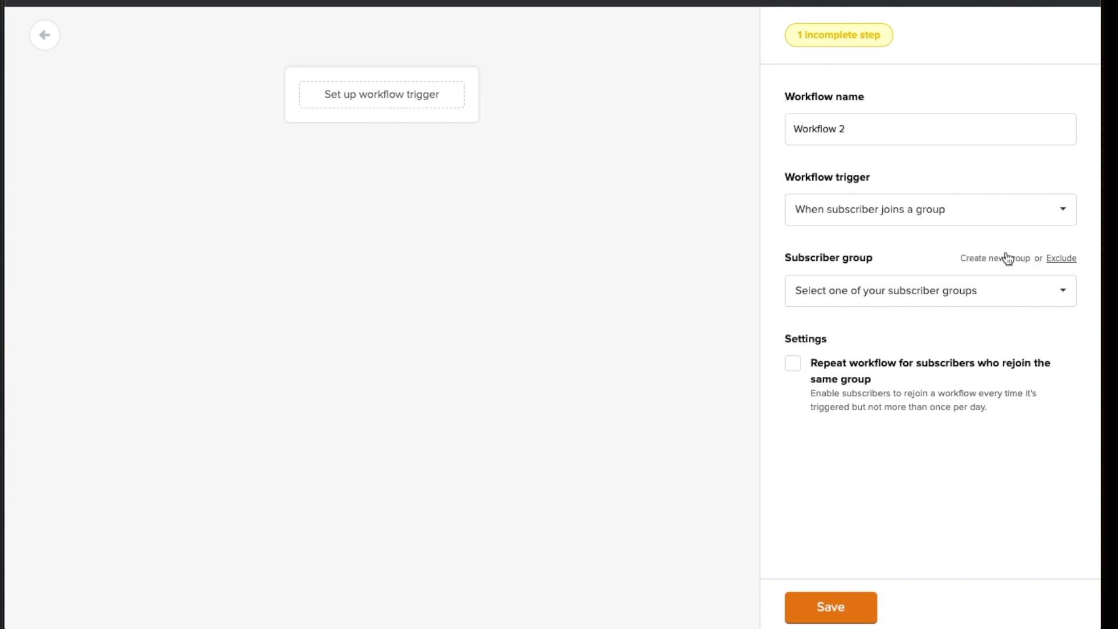
left_click(881, 288)
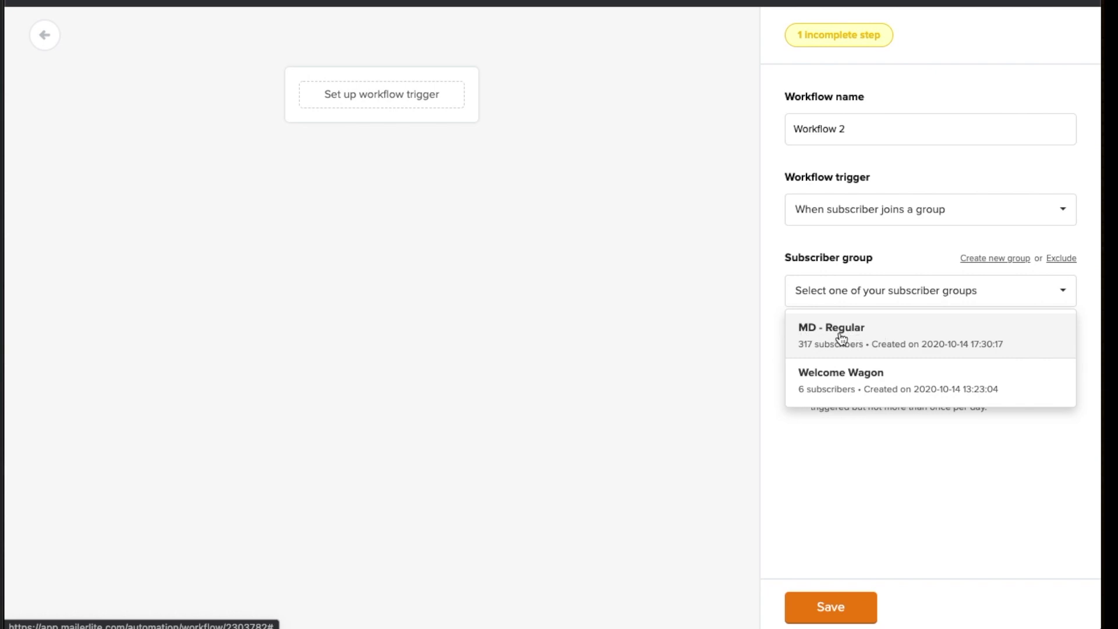
left_click(853, 390)
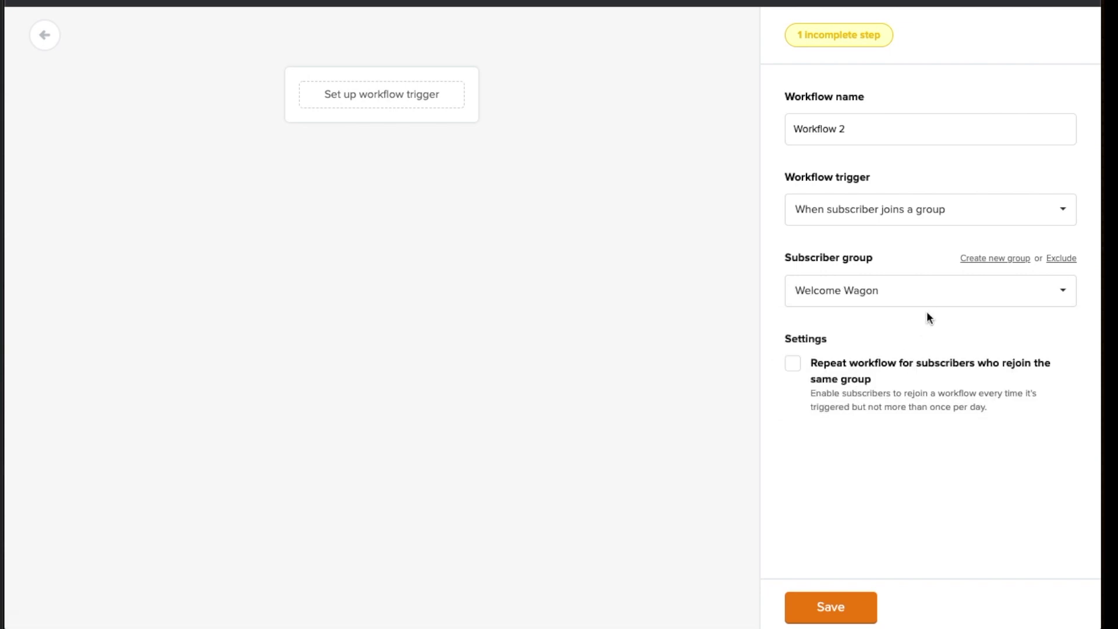
left_click(1061, 259)
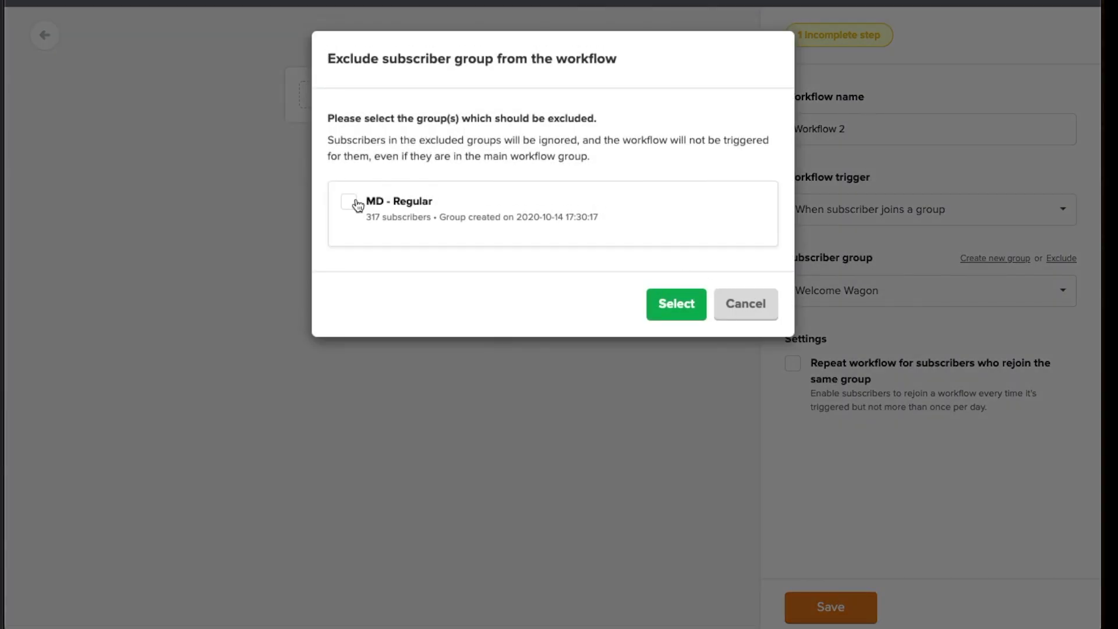
Tick MD - Regular in the exclude-group dialog and confirm the exclusion
left_click(349, 202)
left_click(682, 307)
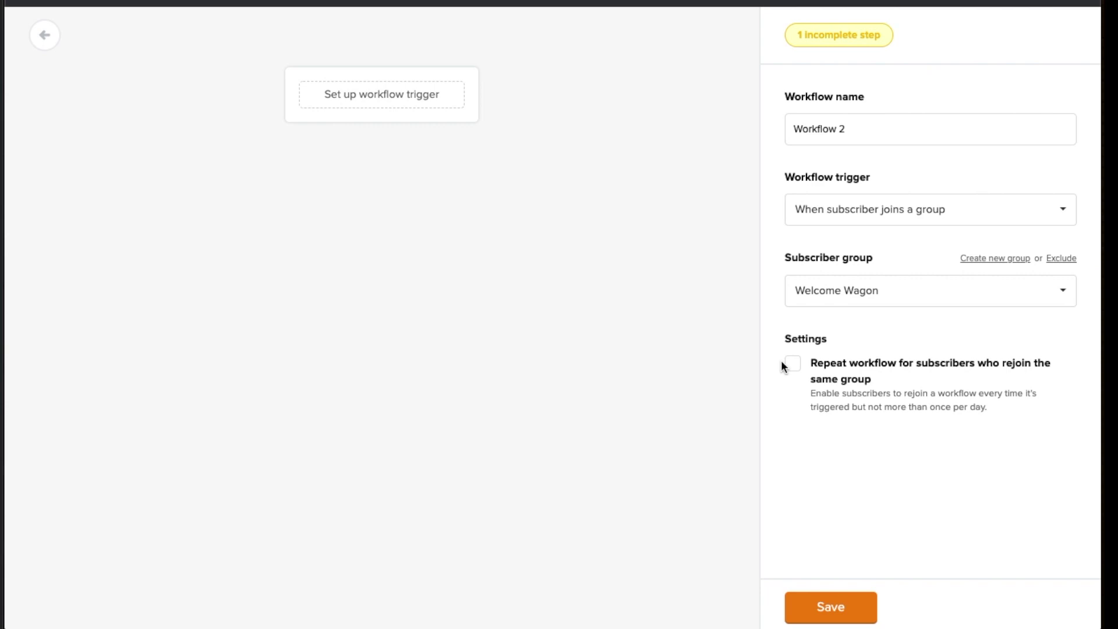
Enable 'Repeat workflow for subscribers who rejoin the same group' and save the Welcome Wagon trigger
left_click(793, 365)
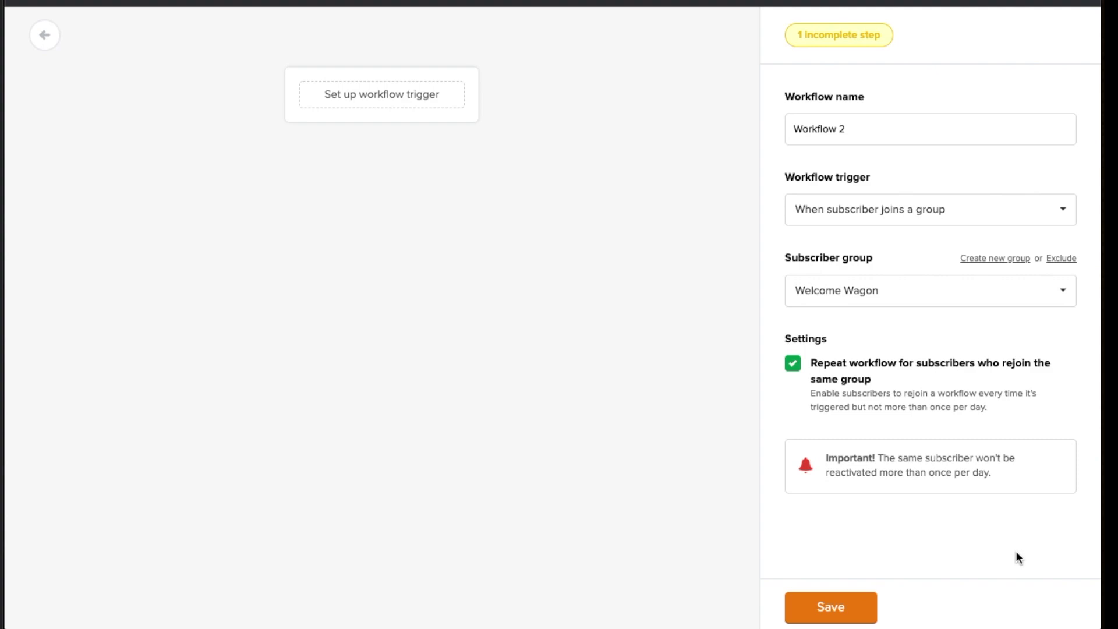
left_click(826, 605)
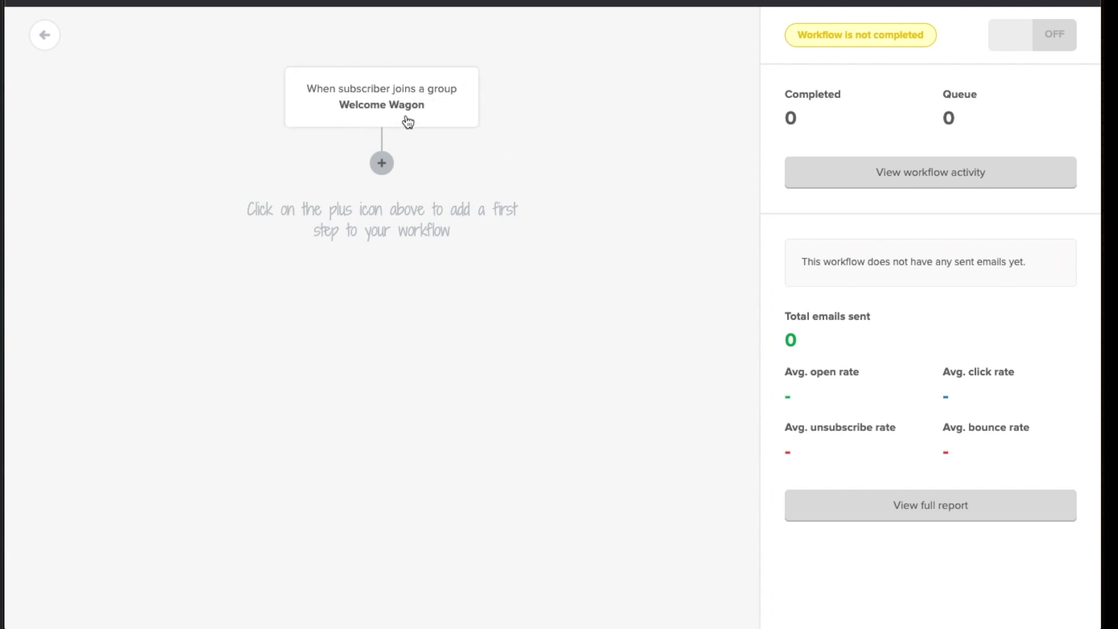
Add an Email step directly below the Welcome Wagon trigger
left_click(382, 163)
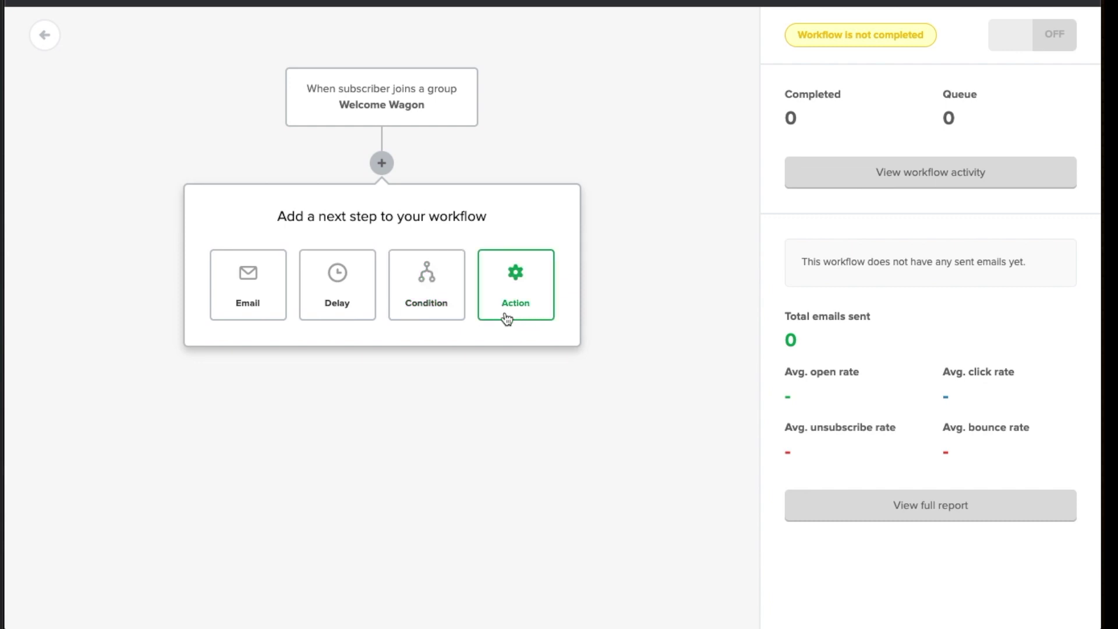
left_click(243, 321)
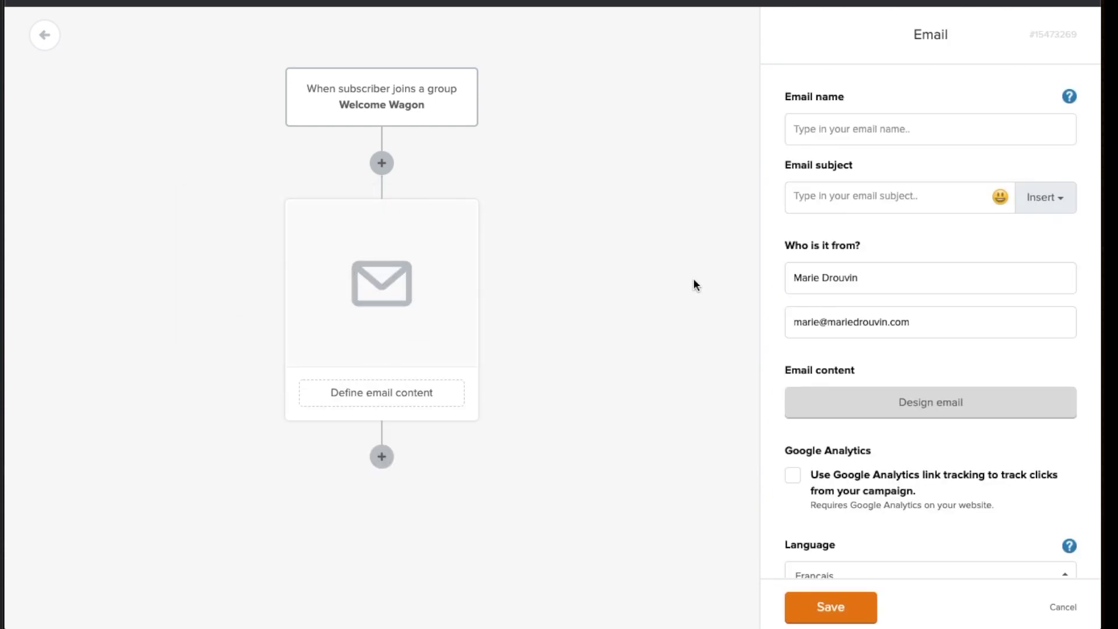
Name the email 'Bienvenue chez moi' and paste that same text as its subject
left_click(833, 140)
type("B")
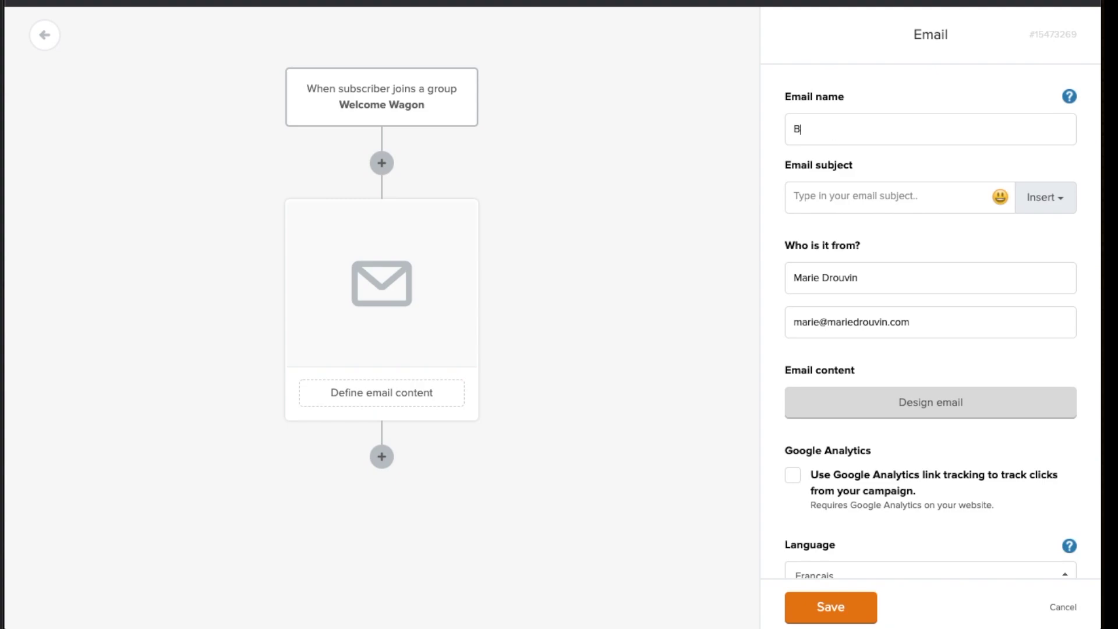
type("ienvenue chez moi")
triple_click(848, 128)
key("ctrl+c")
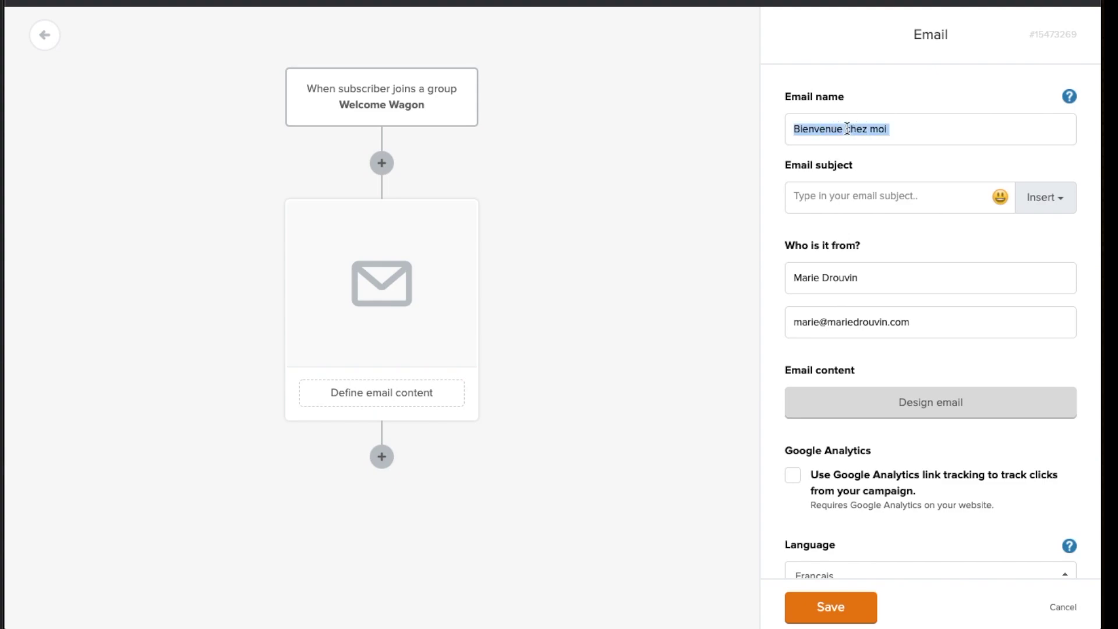
left_click(820, 198)
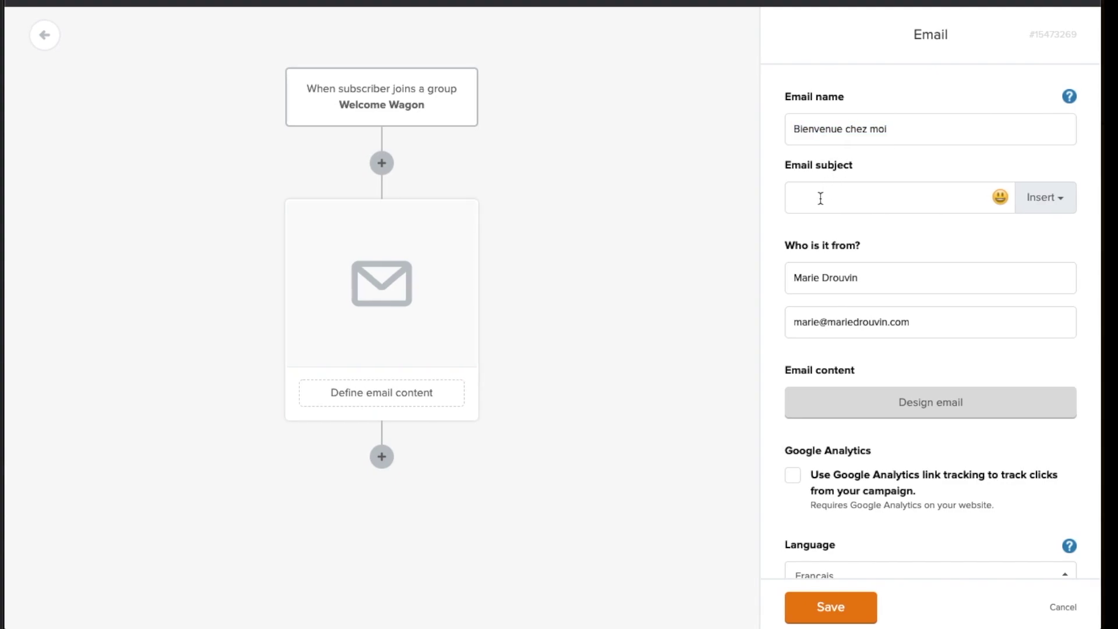
key("ctrl+v")
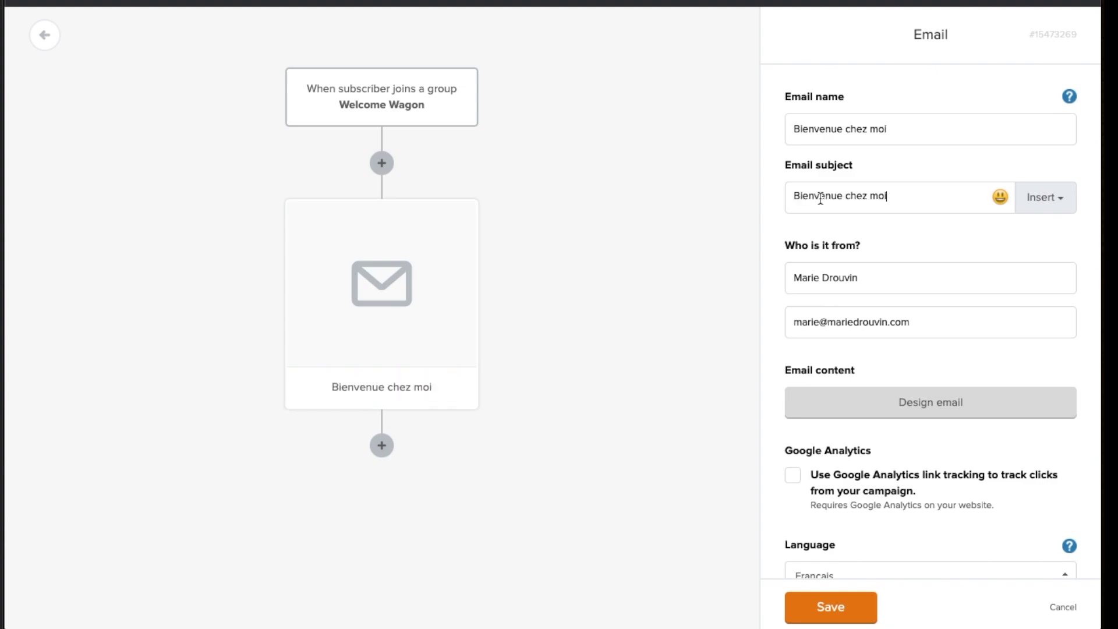
left_click(881, 277)
scroll(873, 309, "down", 1)
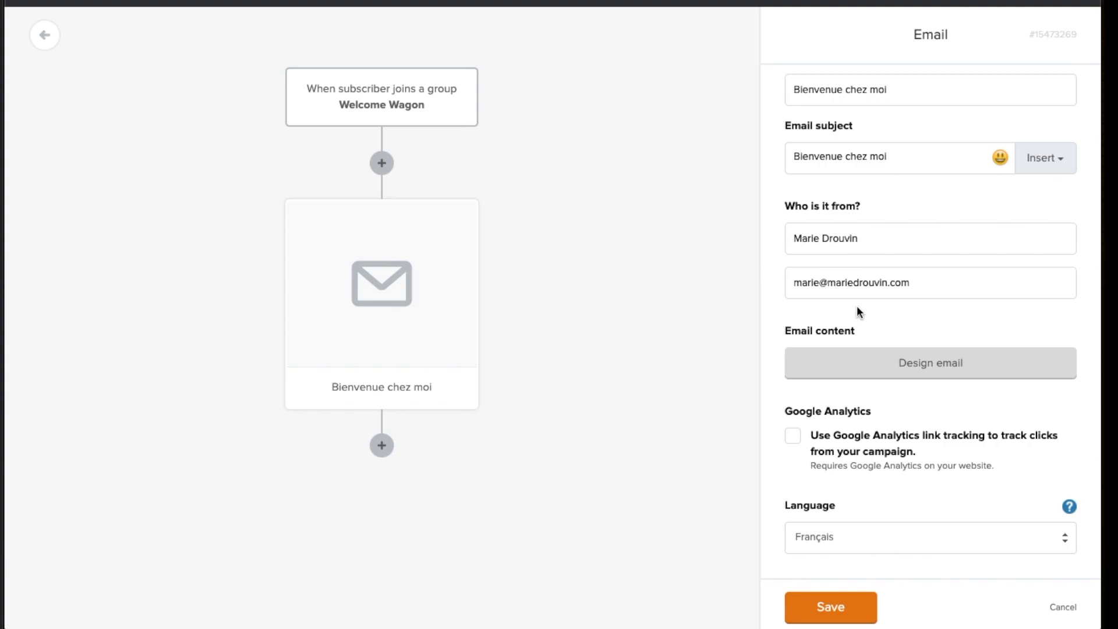
Start the email design and scroll through the Template gallery's templates
left_click(937, 379)
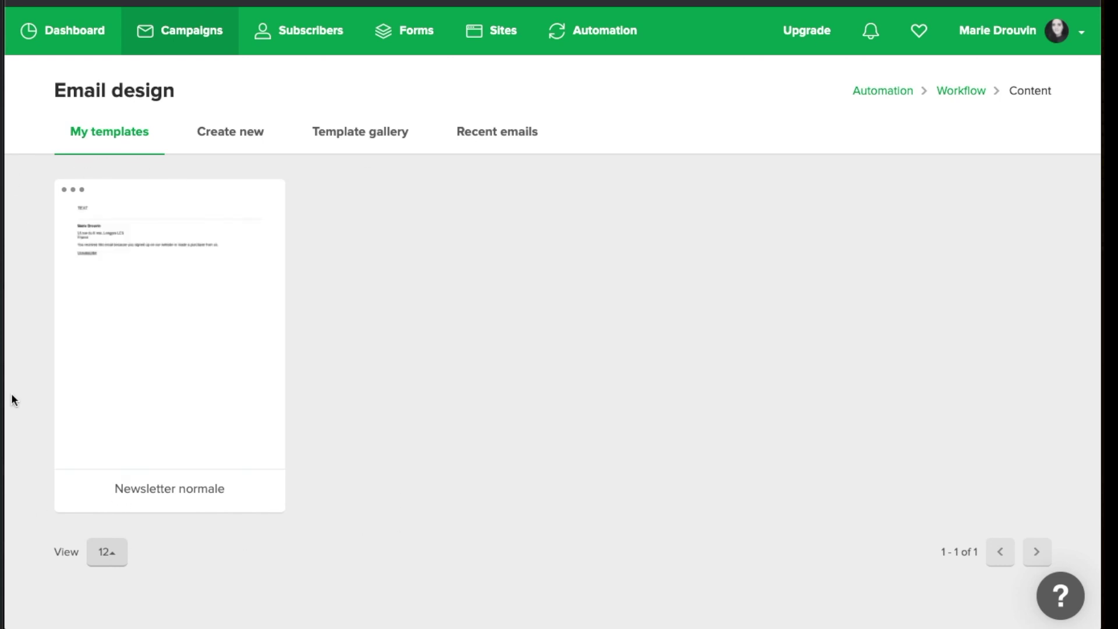
mouse_move(272, 219)
left_click(240, 142)
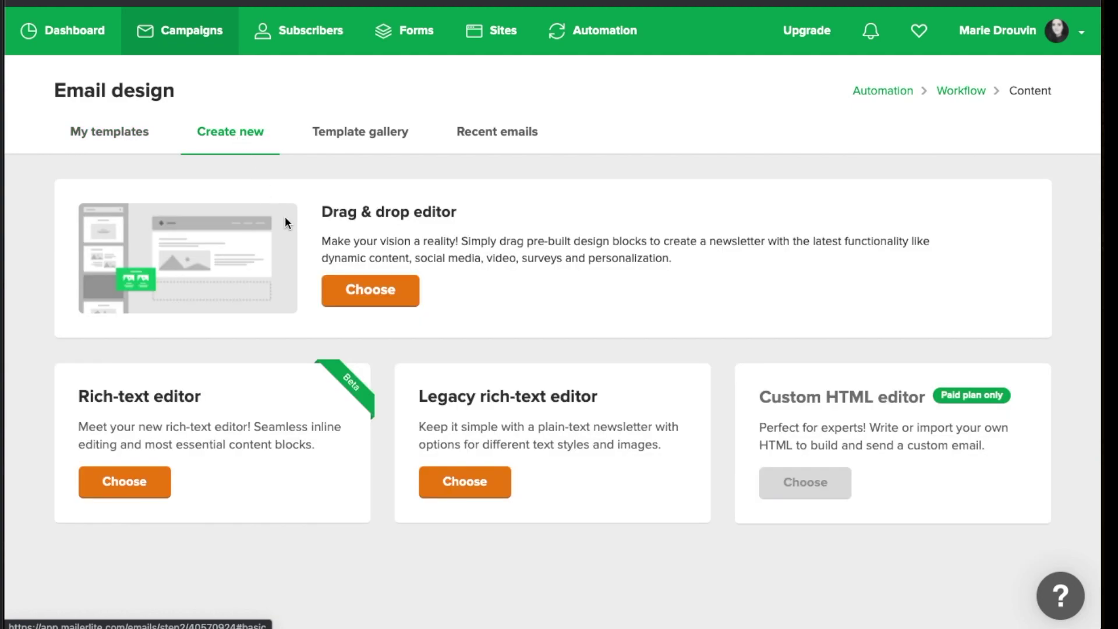
left_click(350, 136)
scroll(323, 306, "down", 2)
scroll(323, 306, "down", 8)
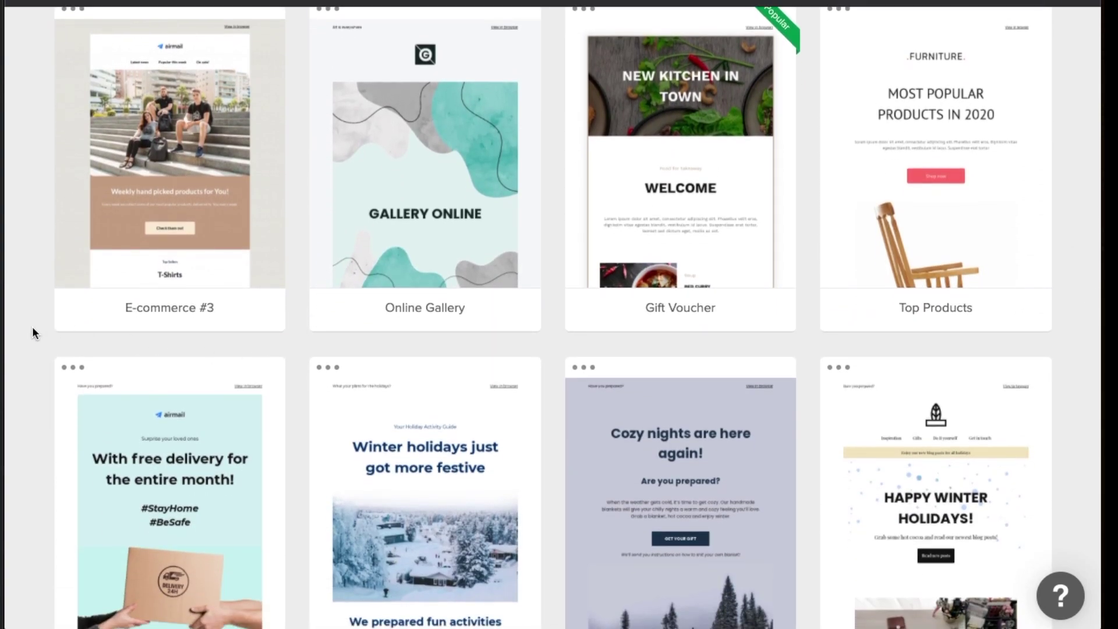
scroll(32, 331, "down", 3)
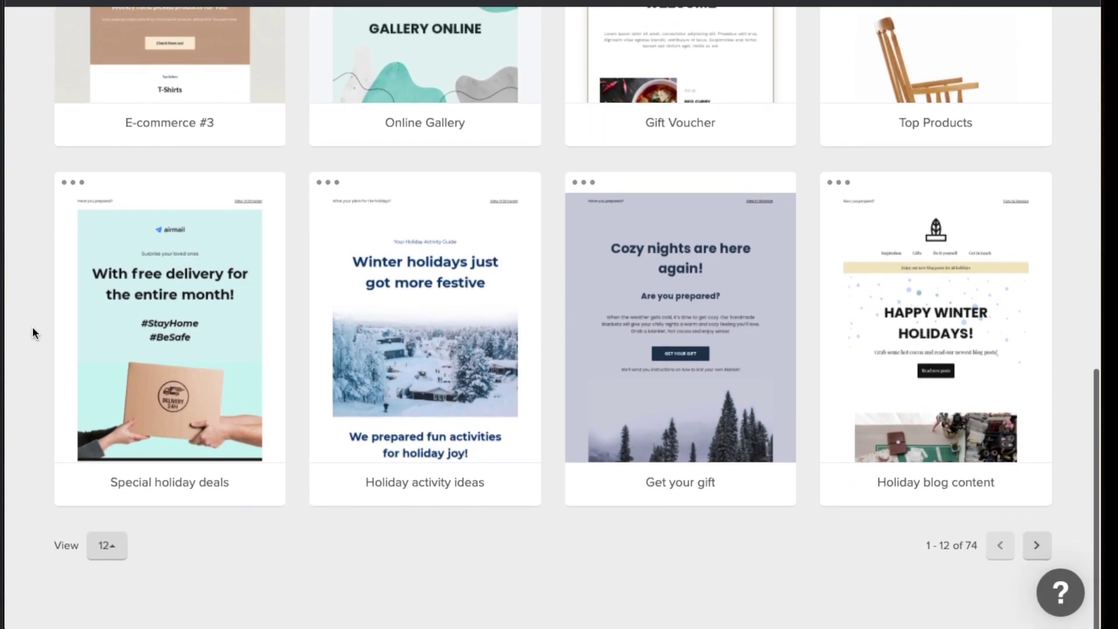
scroll(32, 331, "up", 9)
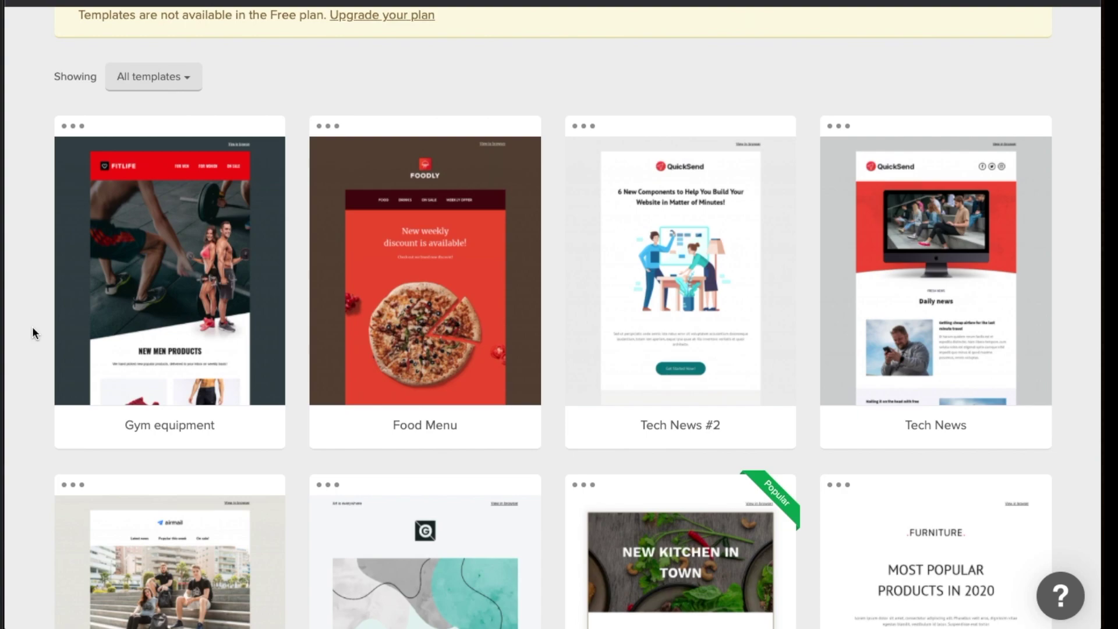
scroll(142, 241, "up", 3)
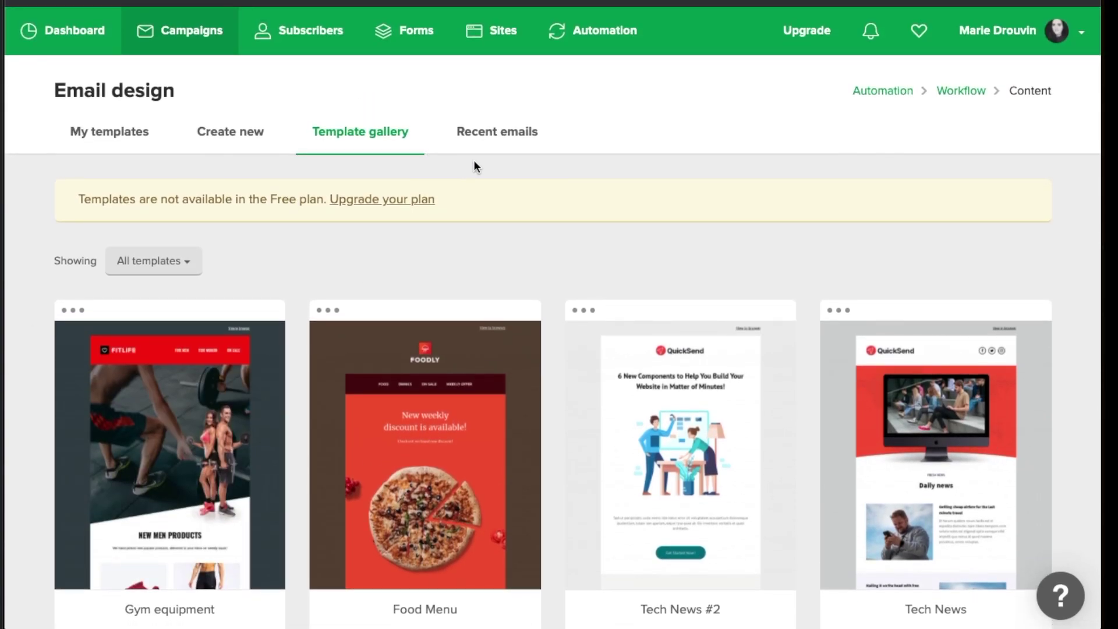
Pick the Drag & drop editor under Create new to build the email
left_click(231, 138)
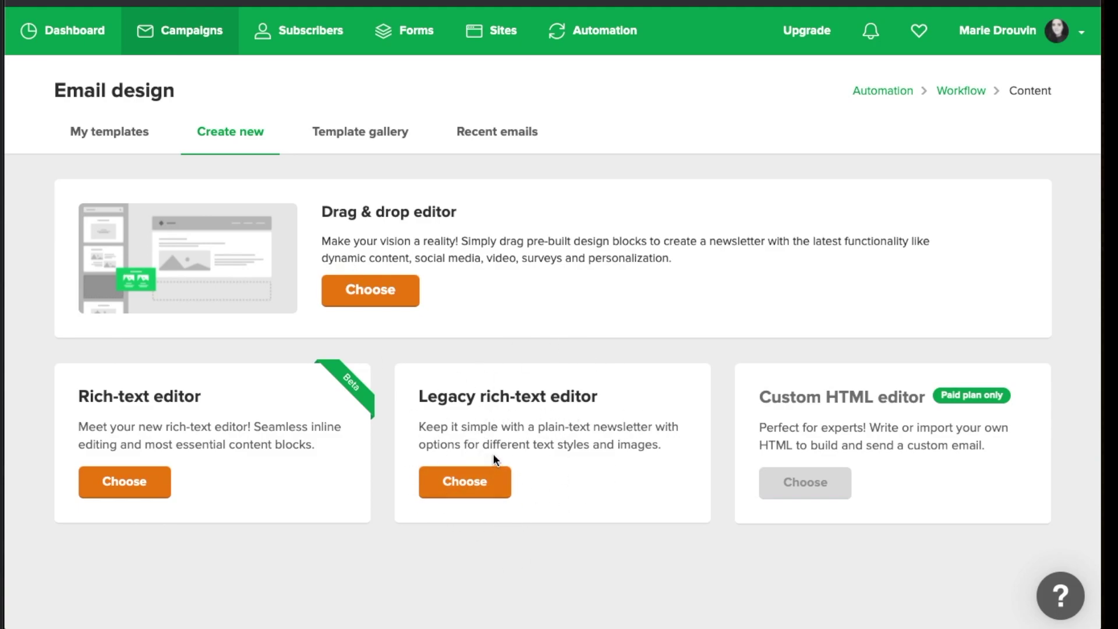
left_click(383, 305)
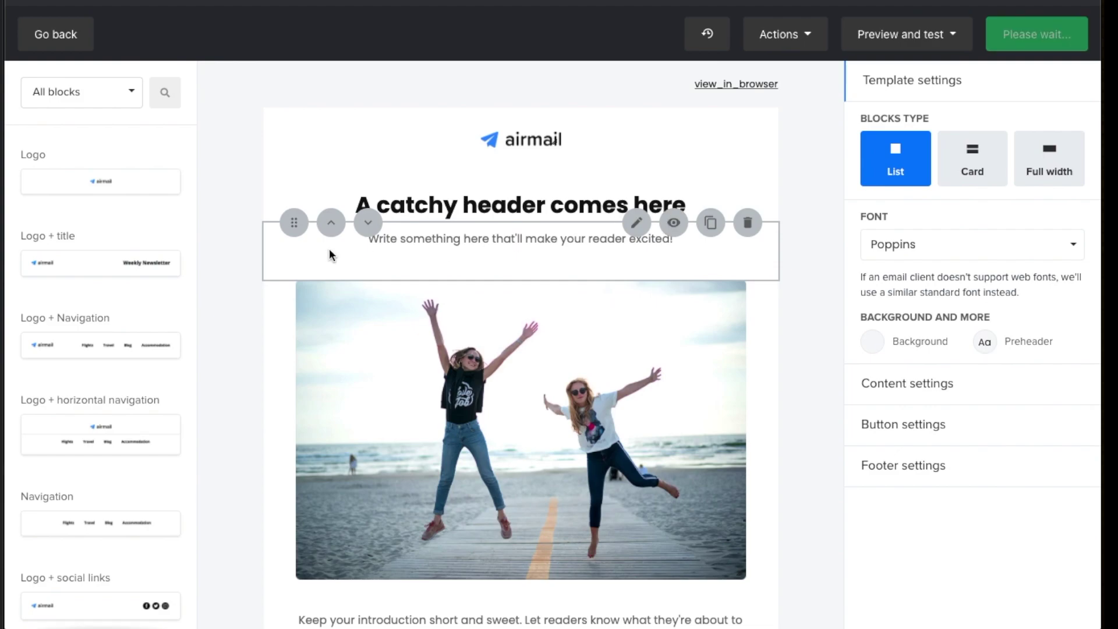
Delete the airmail logo, beach photo and survey blocks from the email template
scroll(230, 239, "down", 15)
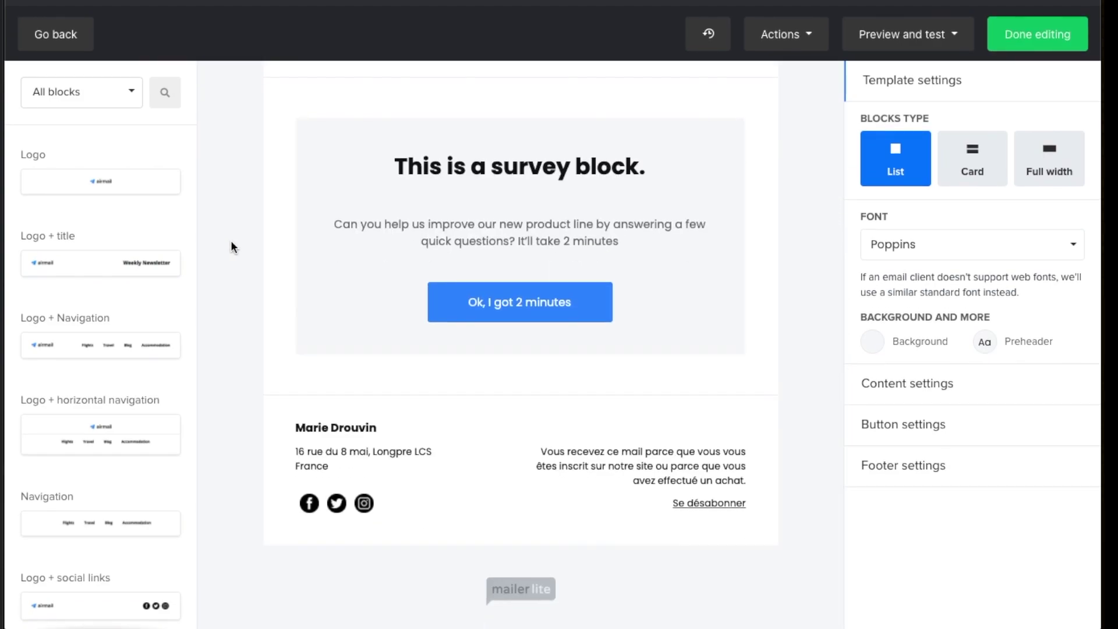
scroll(231, 240, "up", 15)
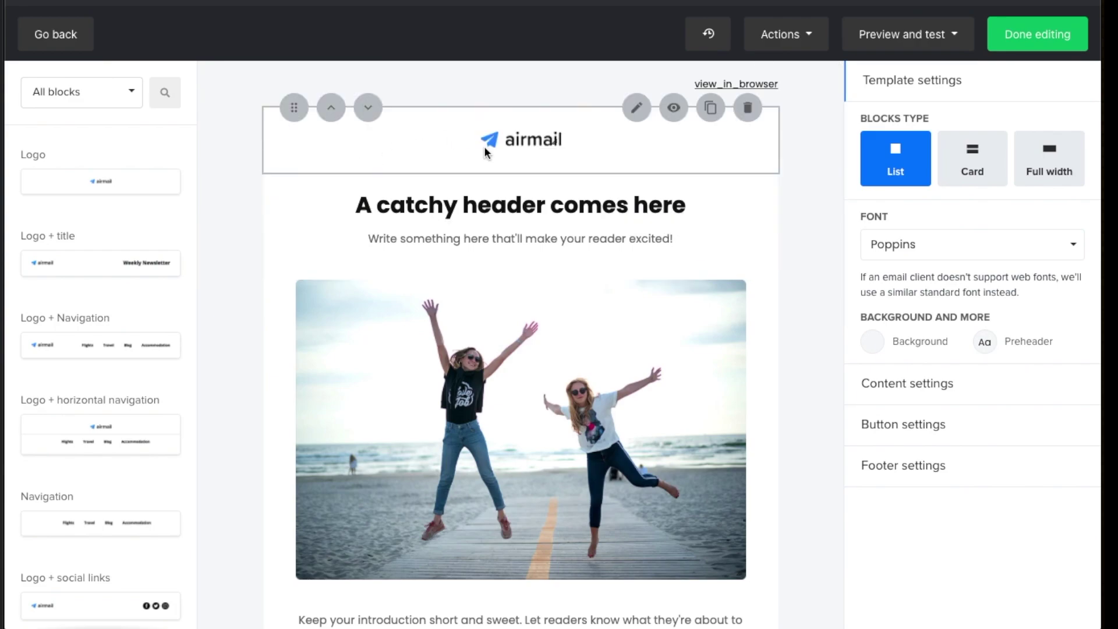
left_click(748, 116)
scroll(740, 175, "down", 7)
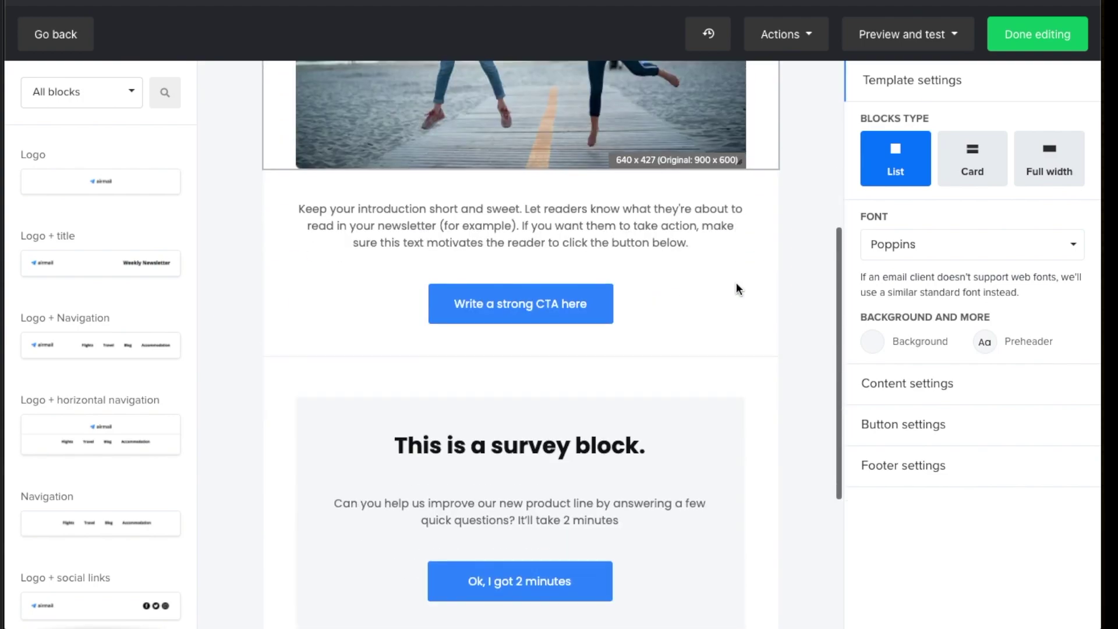
scroll(736, 282, "up", 5)
left_click(744, 192)
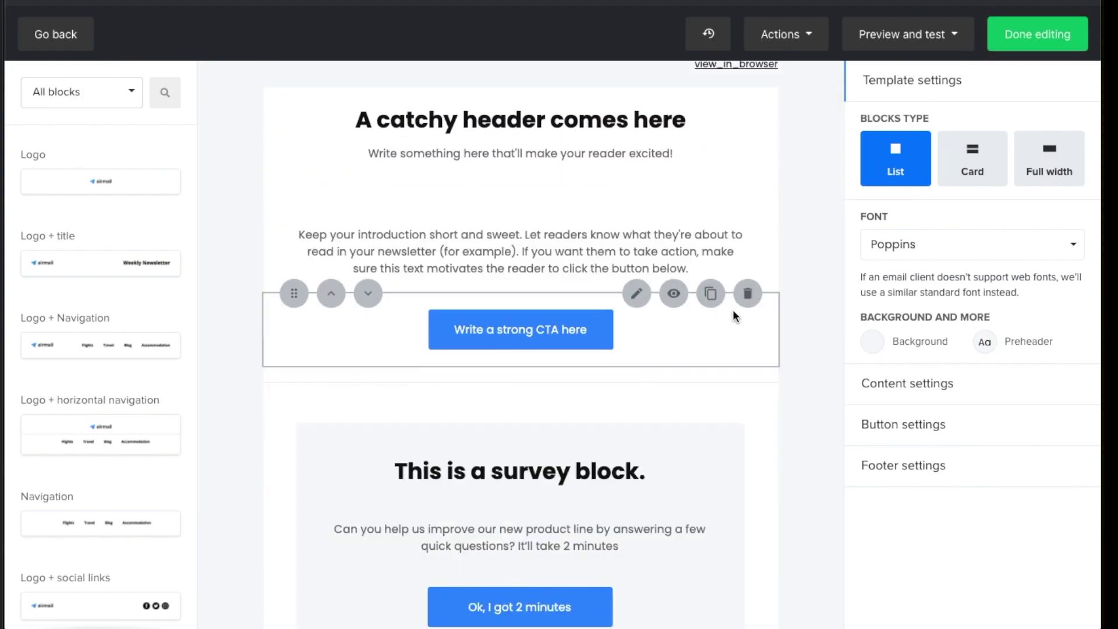
scroll(725, 336, "down", 2)
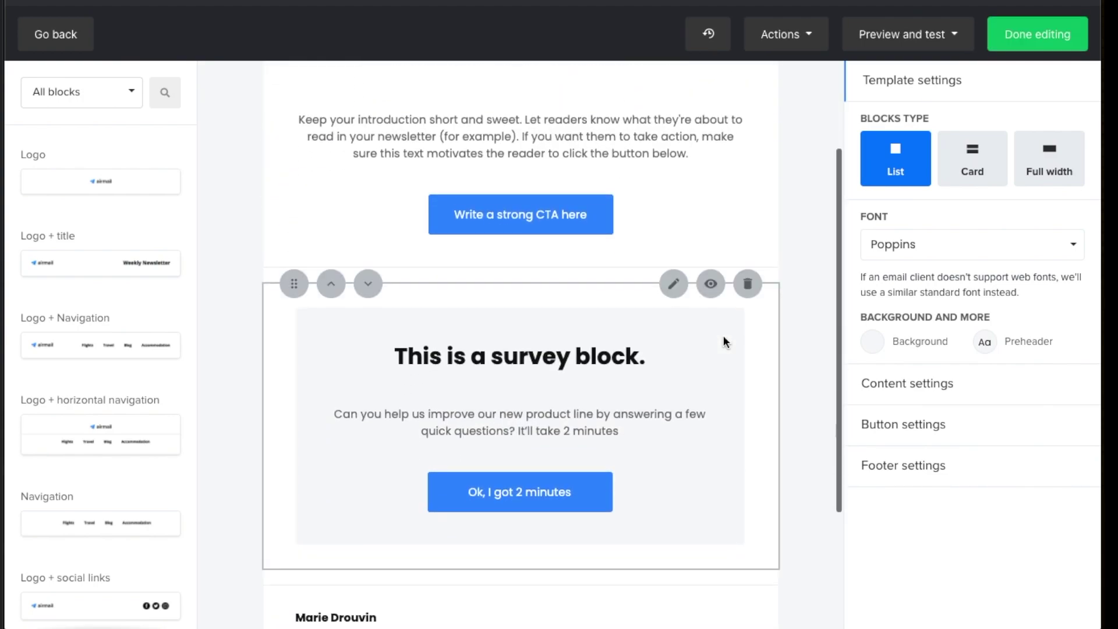
left_click(748, 284)
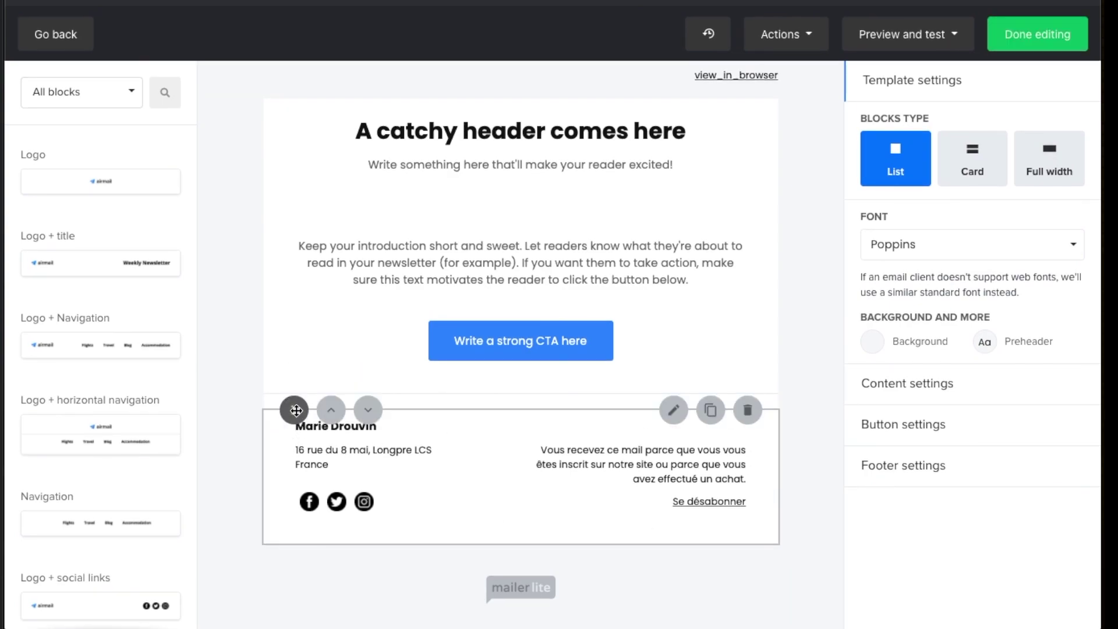
Remove the Facebook, Twitter and Instagram social links from the email footer
left_click(667, 416)
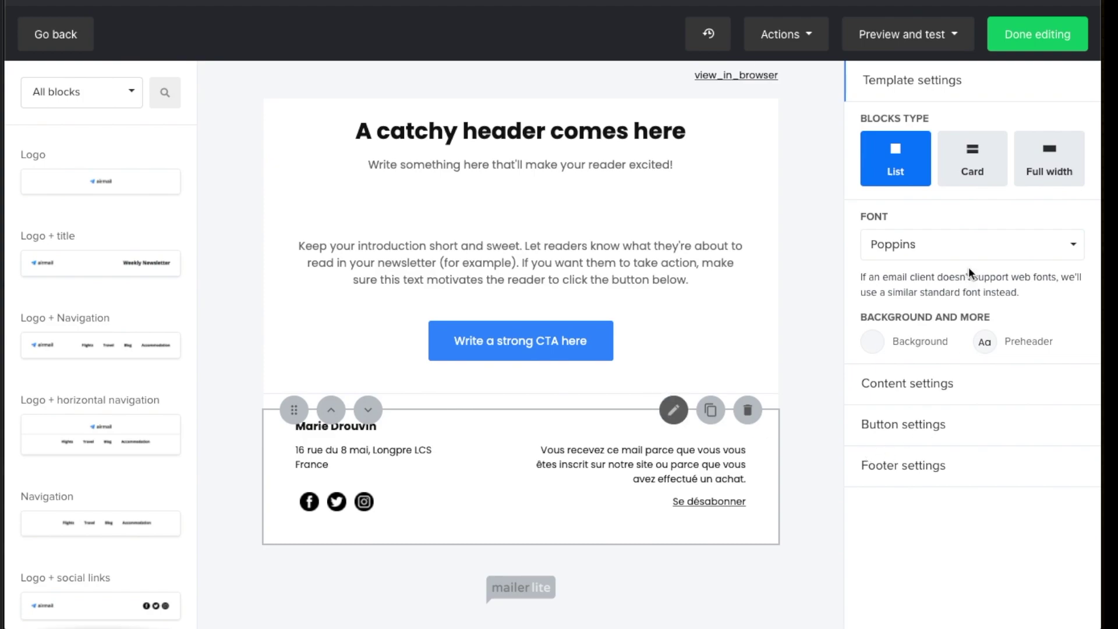
scroll(837, 277, "down", 1)
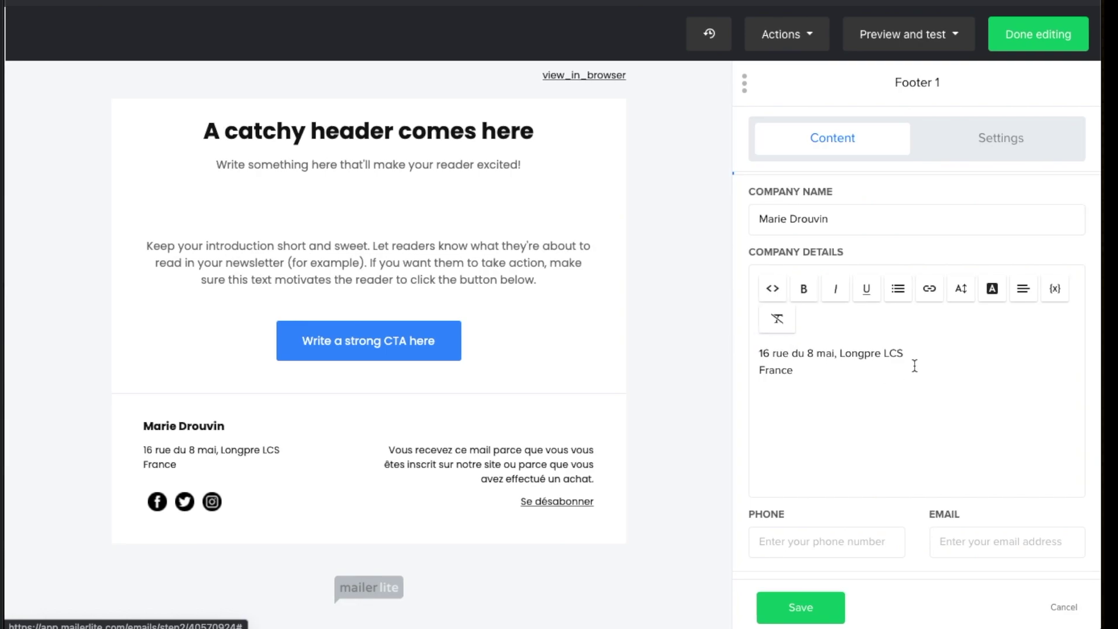
scroll(744, 216, "down", 1)
scroll(746, 222, "up", 2)
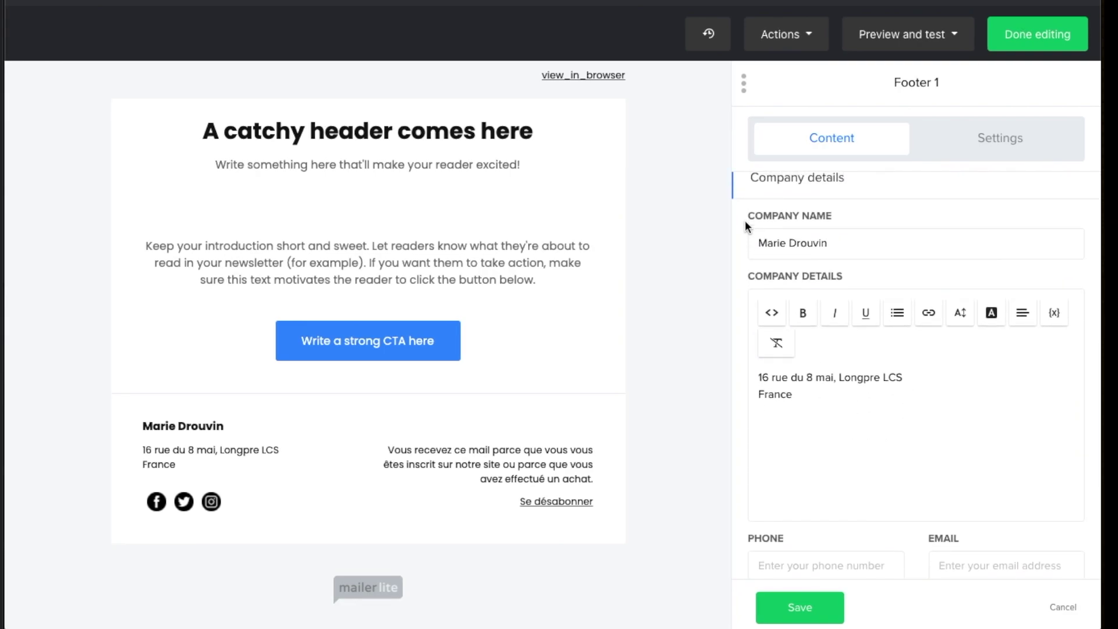
scroll(745, 222, "down", 5)
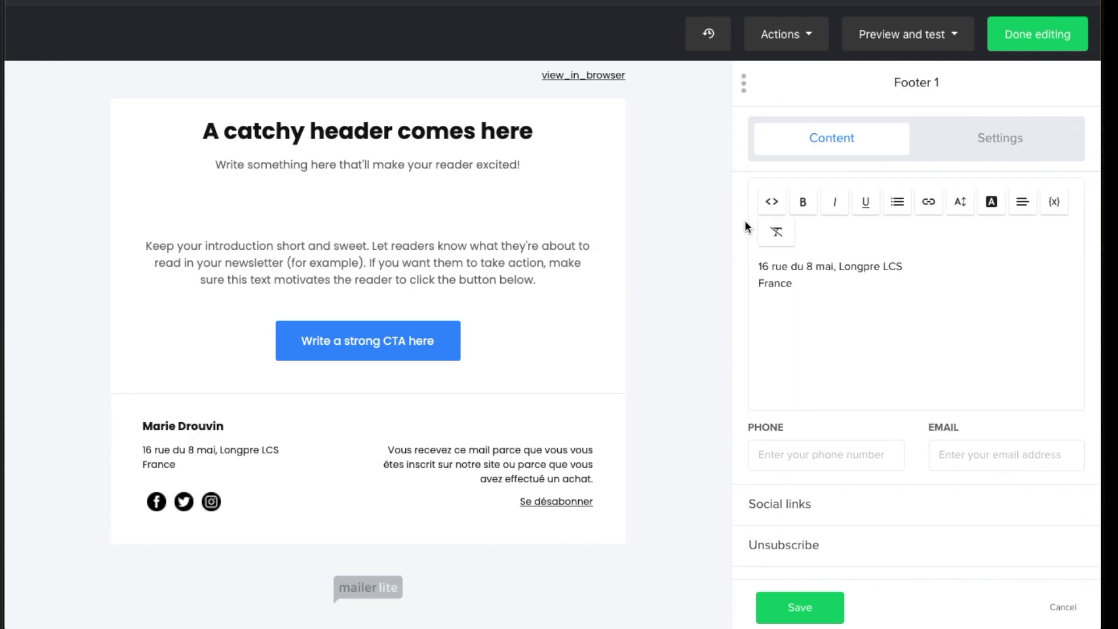
scroll(747, 226, "up", 1)
left_click(793, 526)
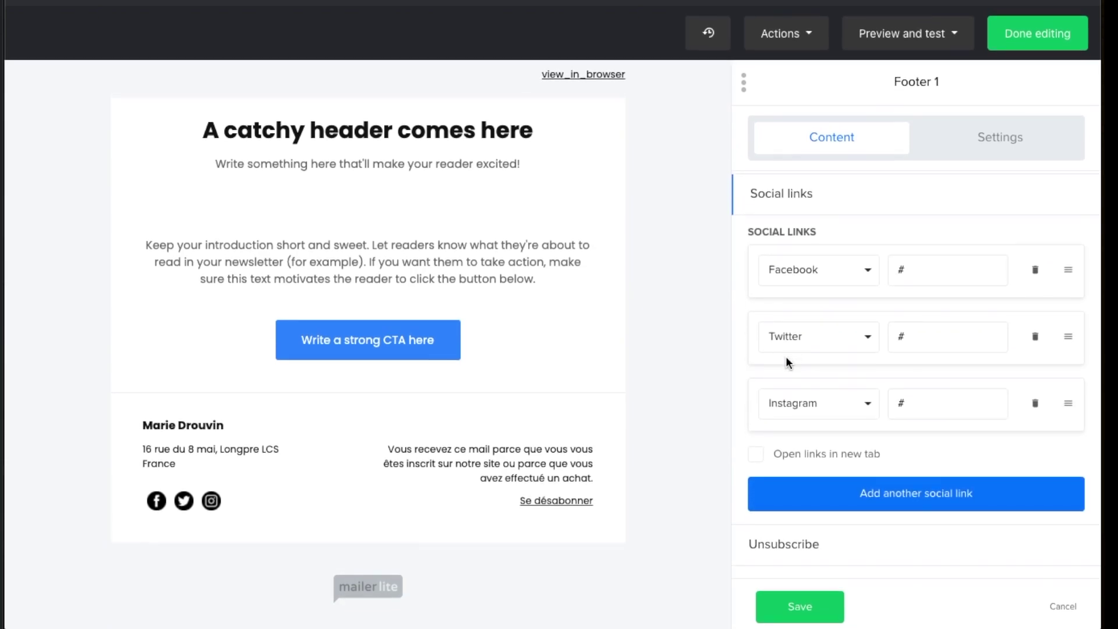
left_click(1035, 269)
left_click(1035, 308)
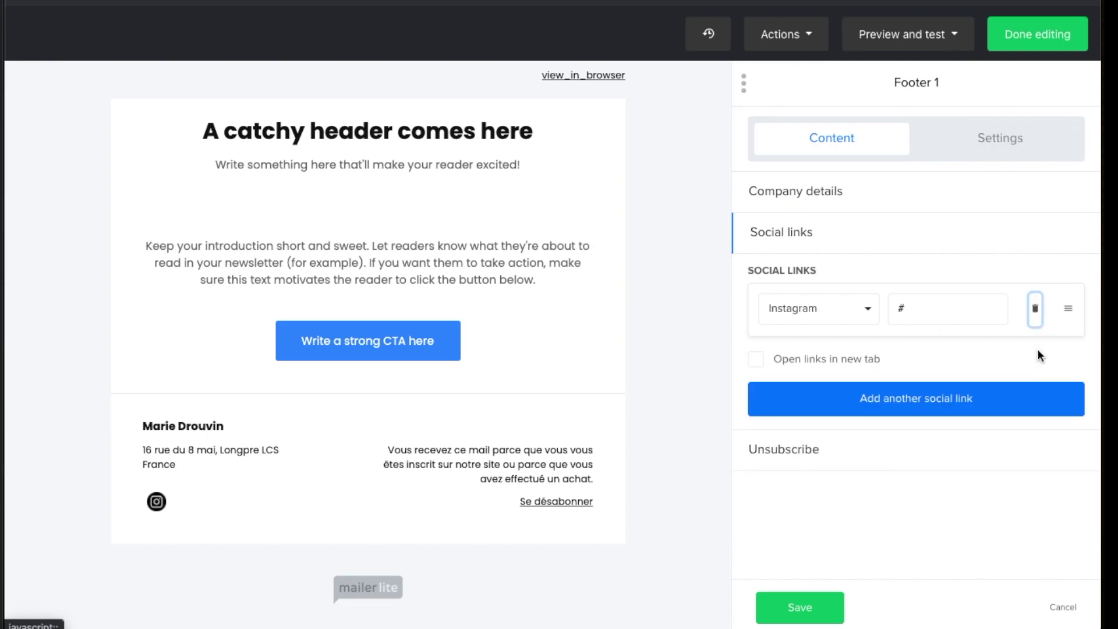
left_click(1036, 308)
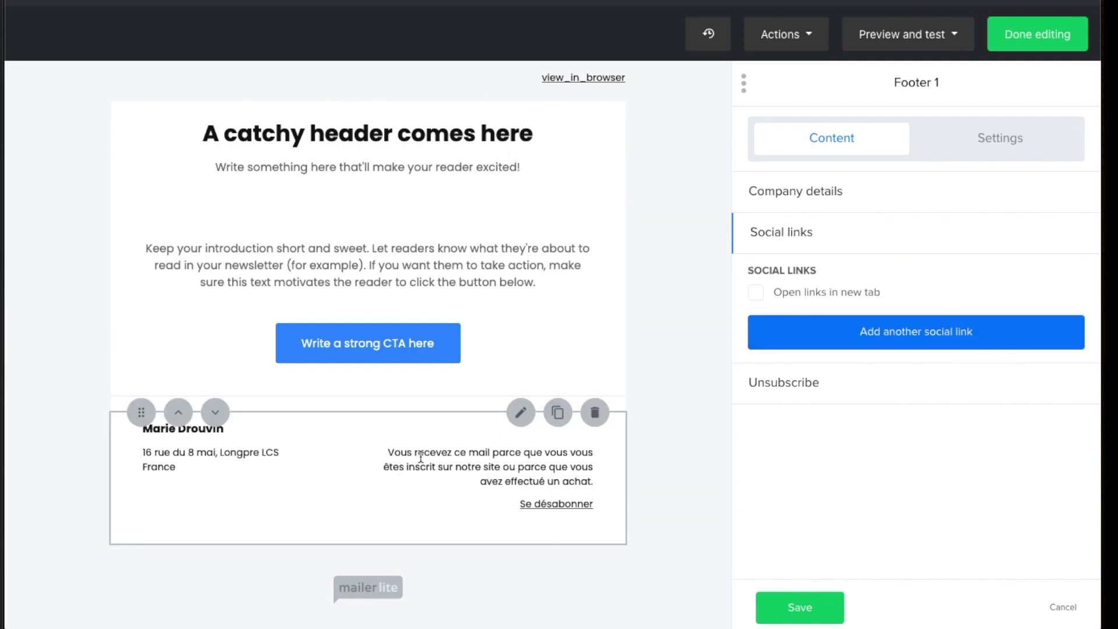
Delete the company address text from the footer's company details
left_click_drag(390, 453, 615, 491)
left_click(522, 465)
left_click(866, 384)
scroll(849, 393, "down", 2)
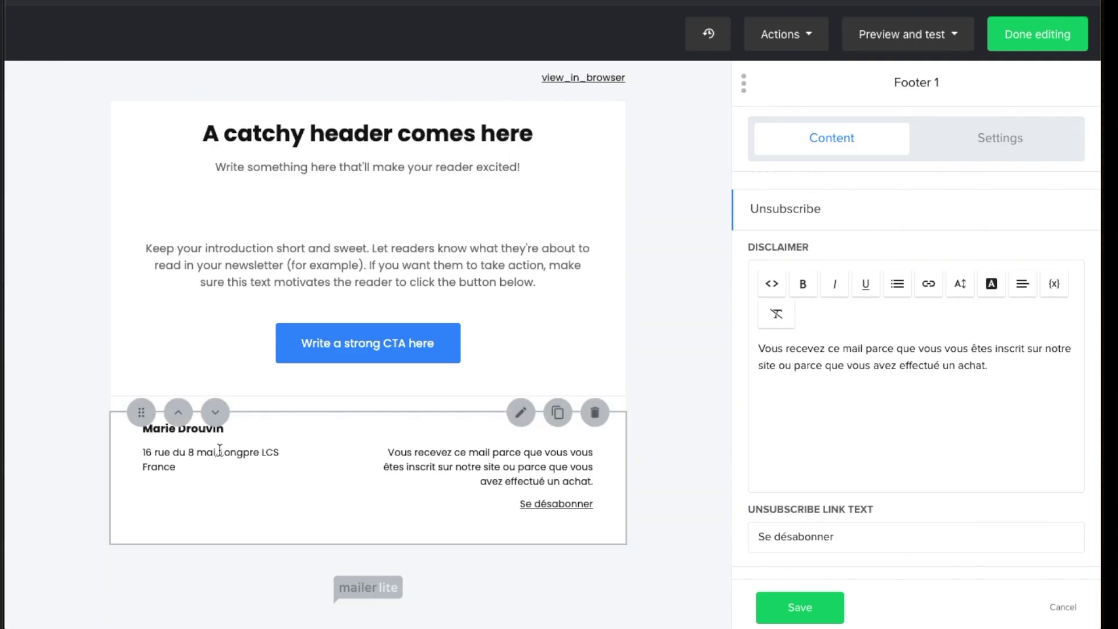
scroll(803, 413, "up", 2)
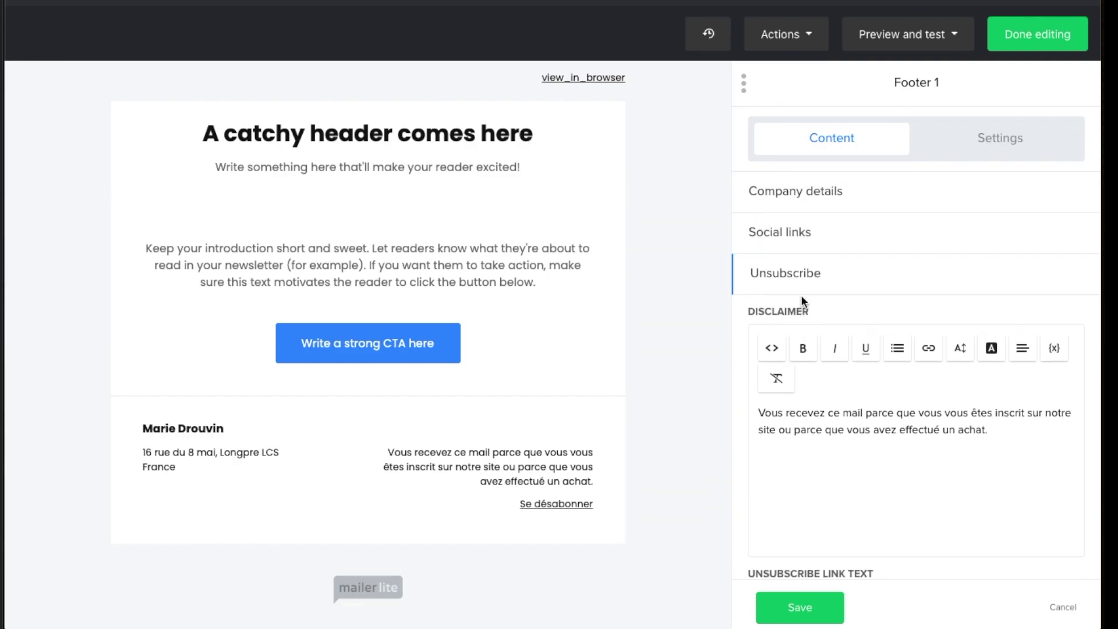
left_click(786, 192)
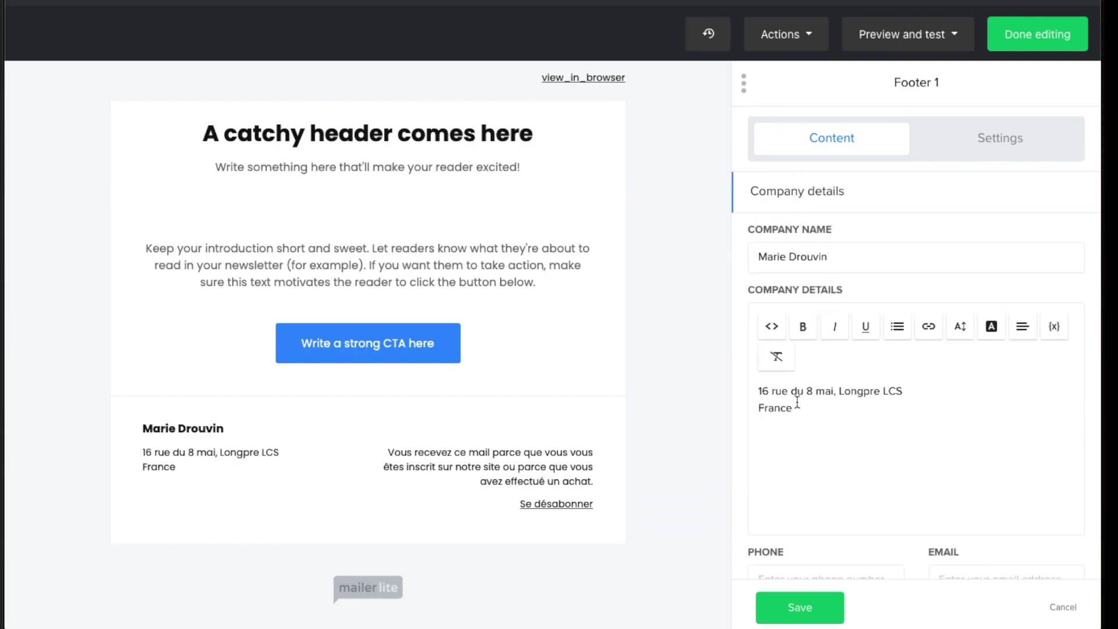
left_click_drag(811, 414, 736, 387)
key("BackSpace")
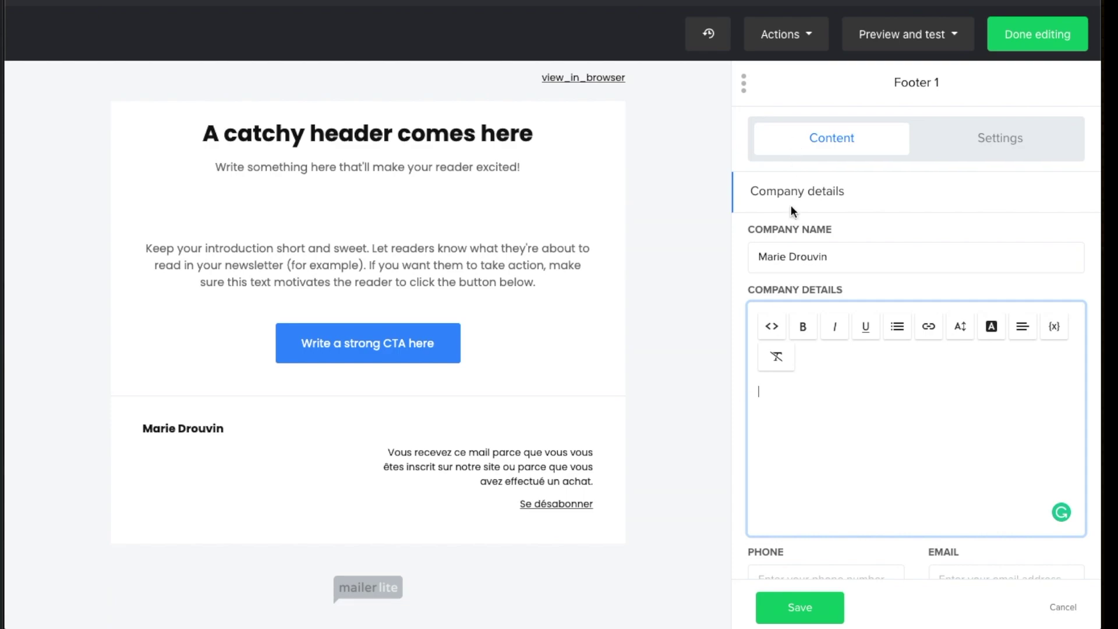
left_click(798, 191)
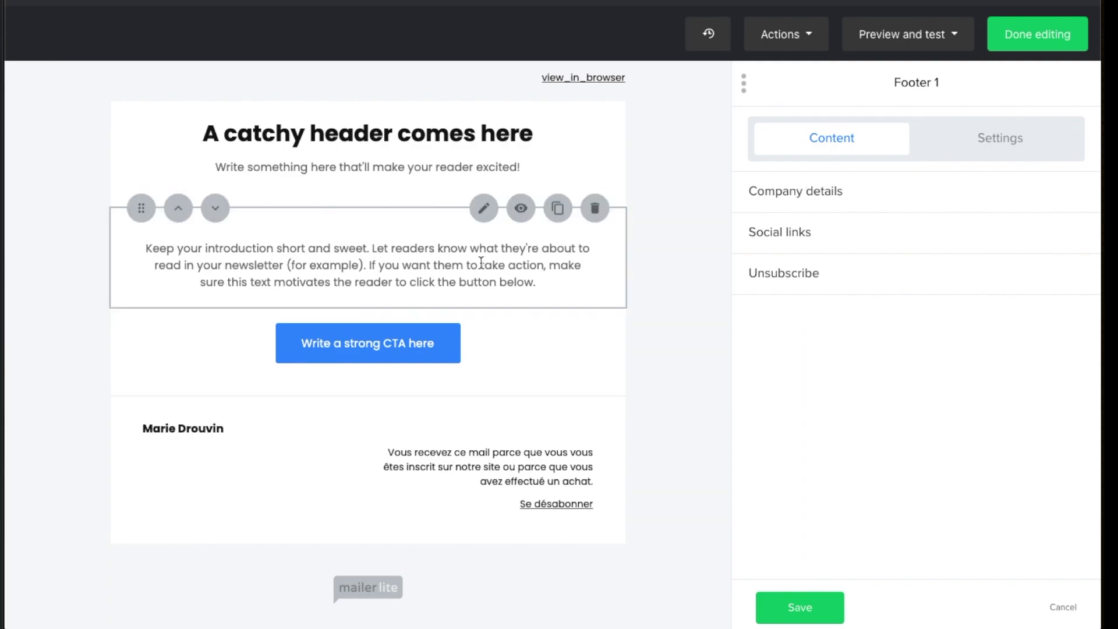
Delete the header title and subtitle, and left-align the intro paragraph
left_click(431, 265)
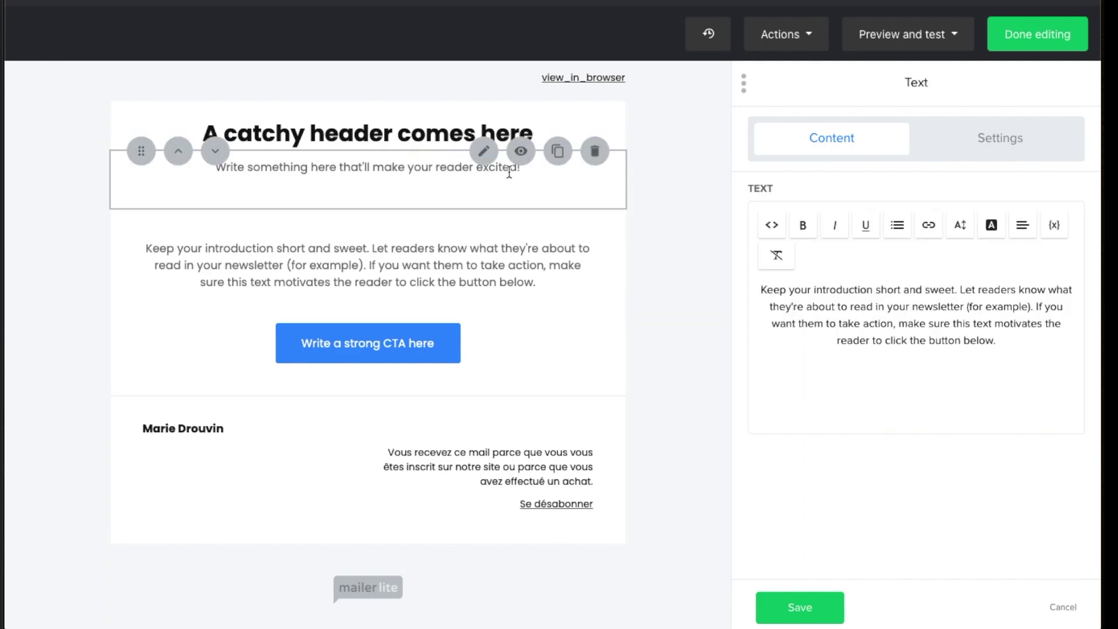
left_click(595, 151)
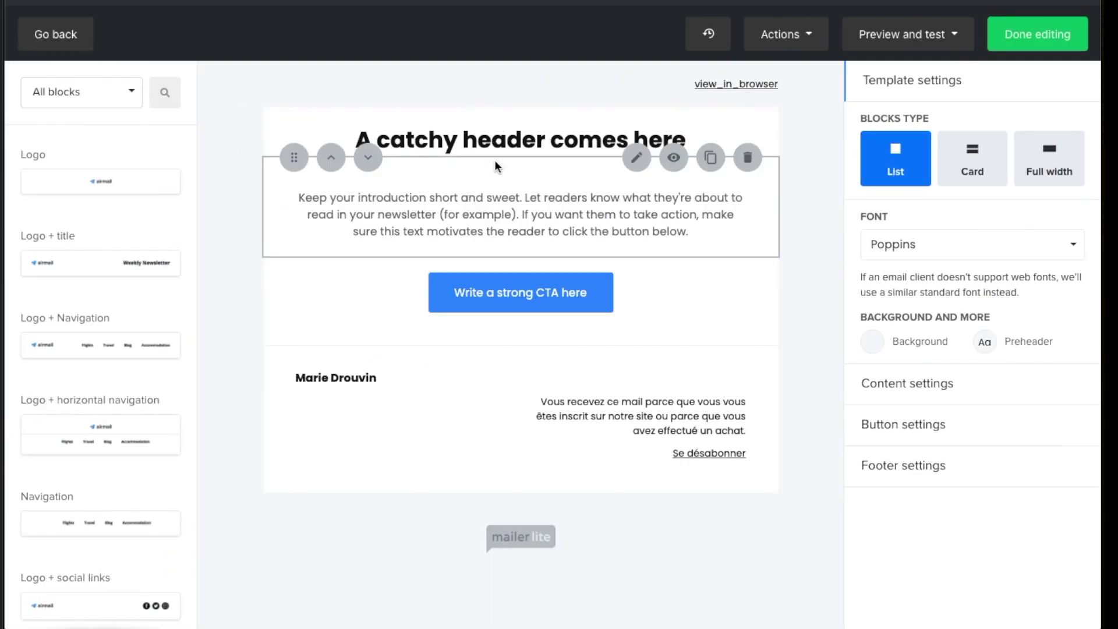
left_click(747, 107)
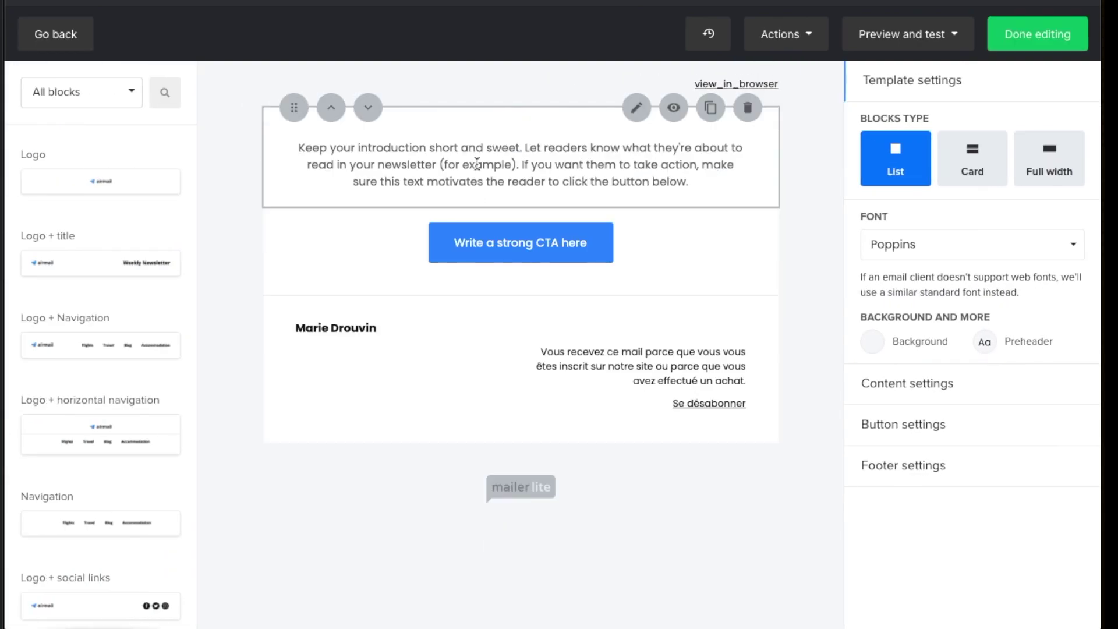
left_click(477, 166)
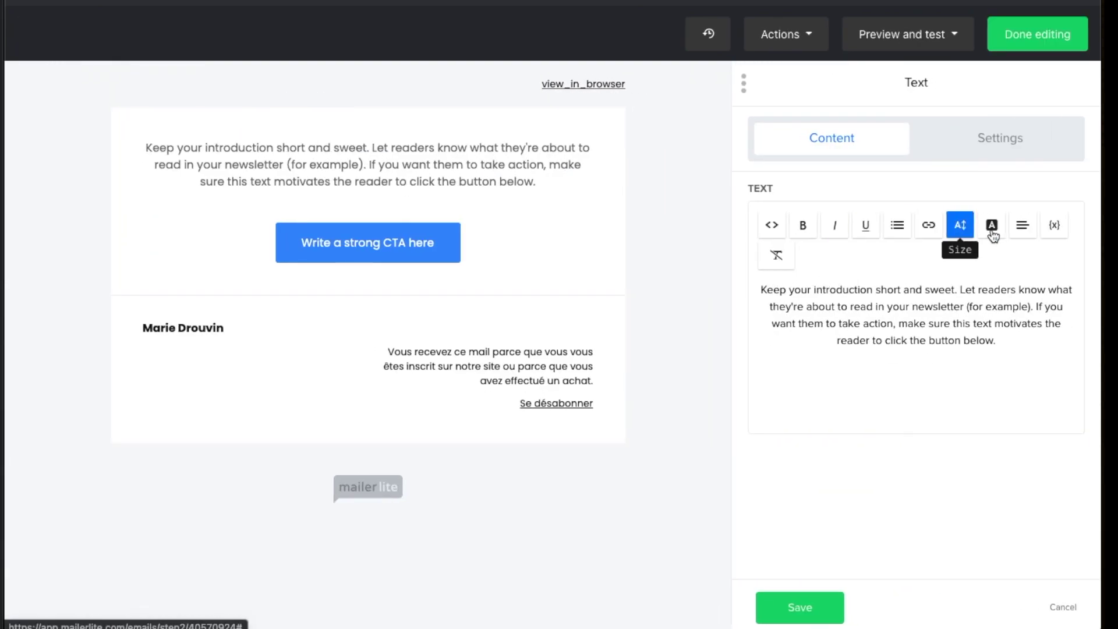
left_click(1023, 227)
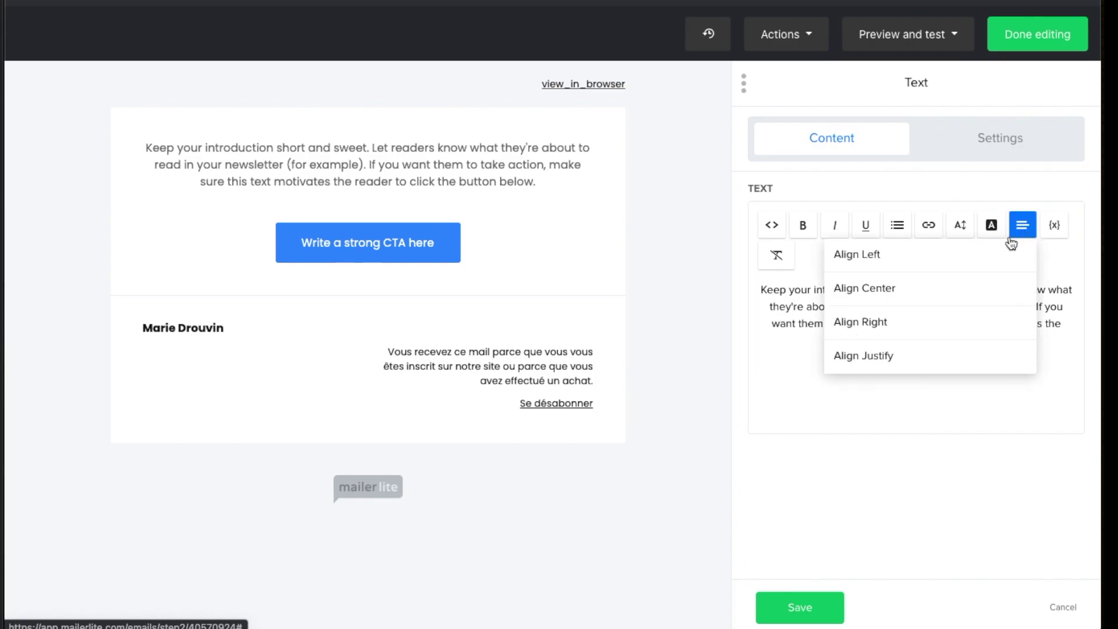
left_click(907, 262)
left_click_drag(997, 341, 753, 291)
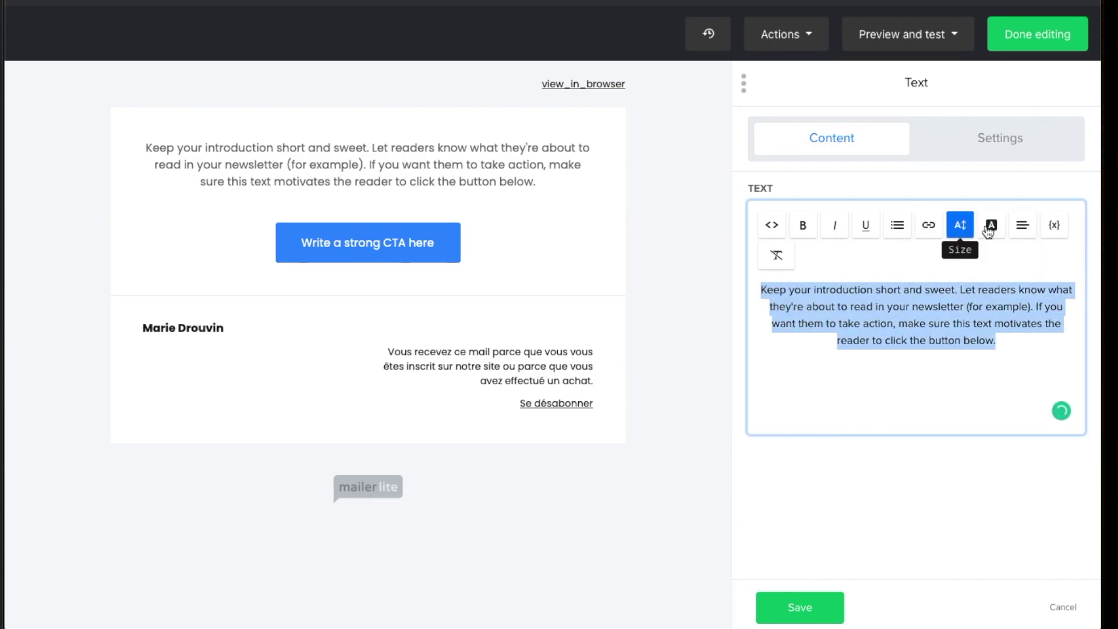
left_click(1023, 225)
left_click(935, 253)
left_click(936, 253)
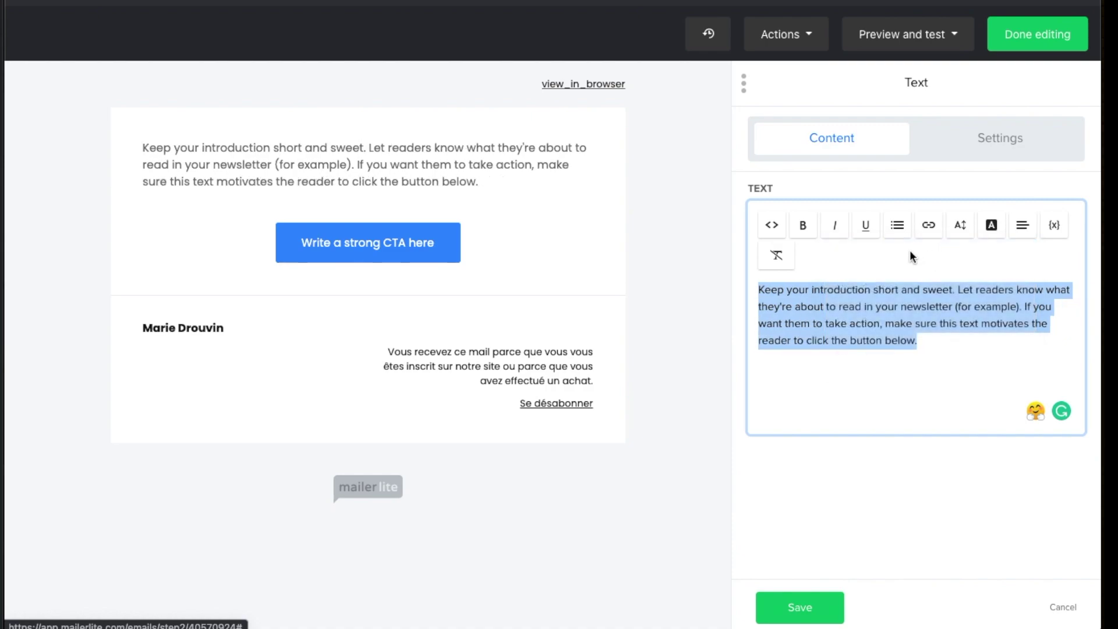
left_click(945, 347)
Left-align the call-to-action button and save its settings
left_click(451, 248)
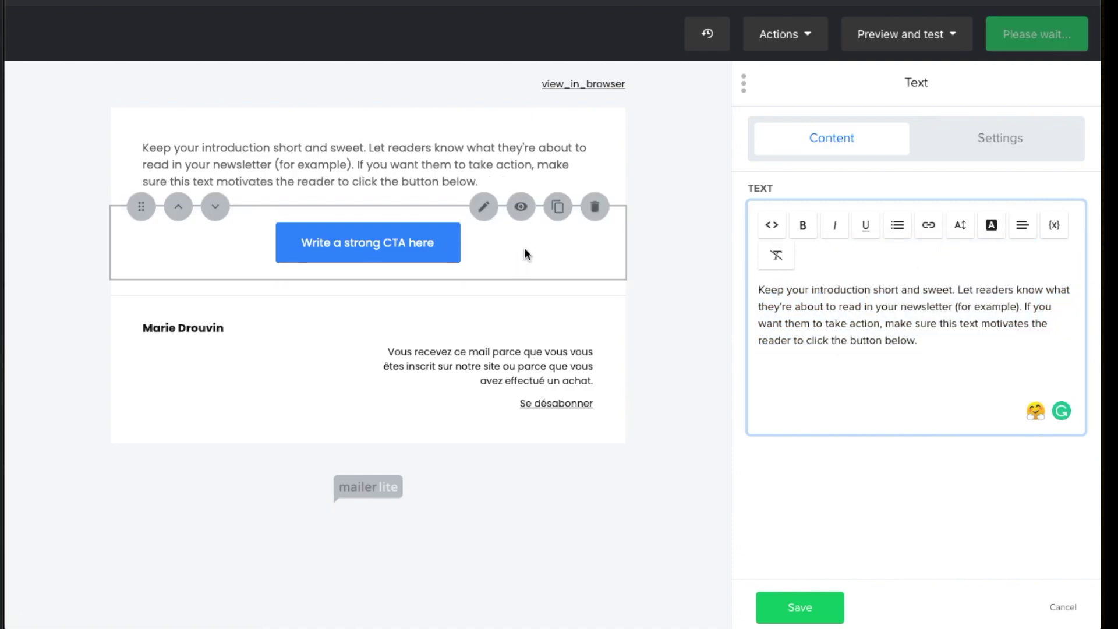
left_click(990, 141)
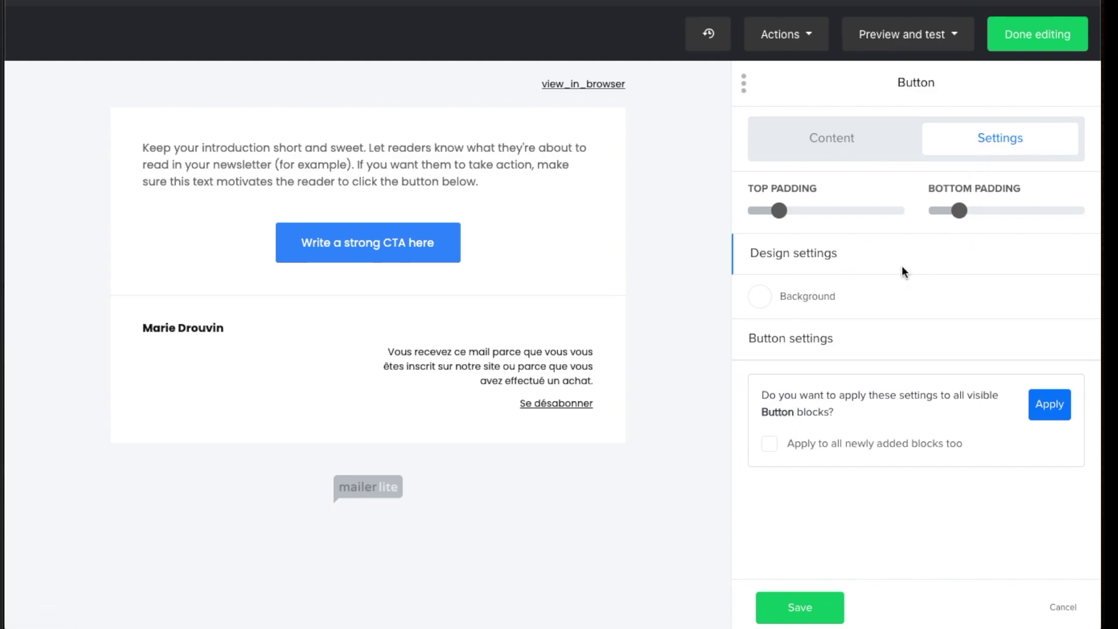
left_click(811, 341)
scroll(864, 273, "down", 1)
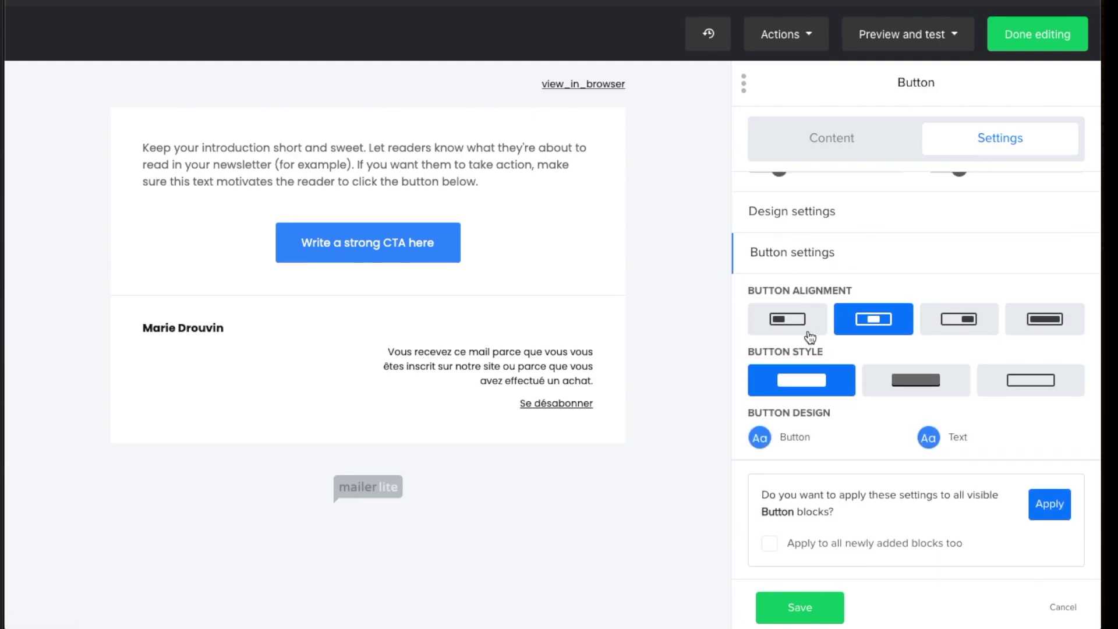
left_click(793, 324)
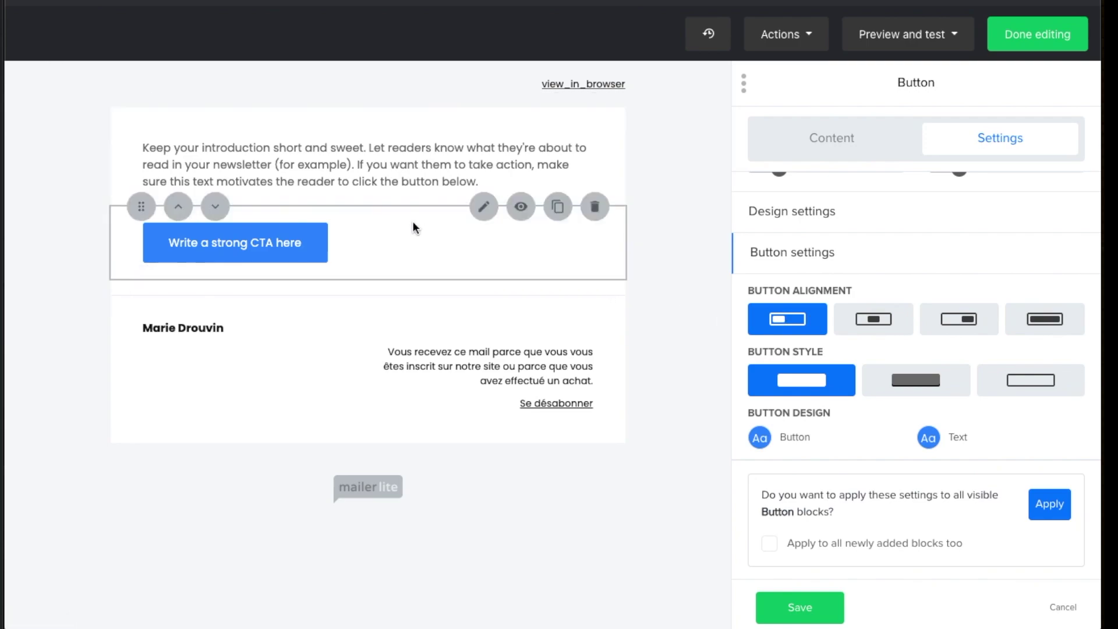
left_click(401, 173)
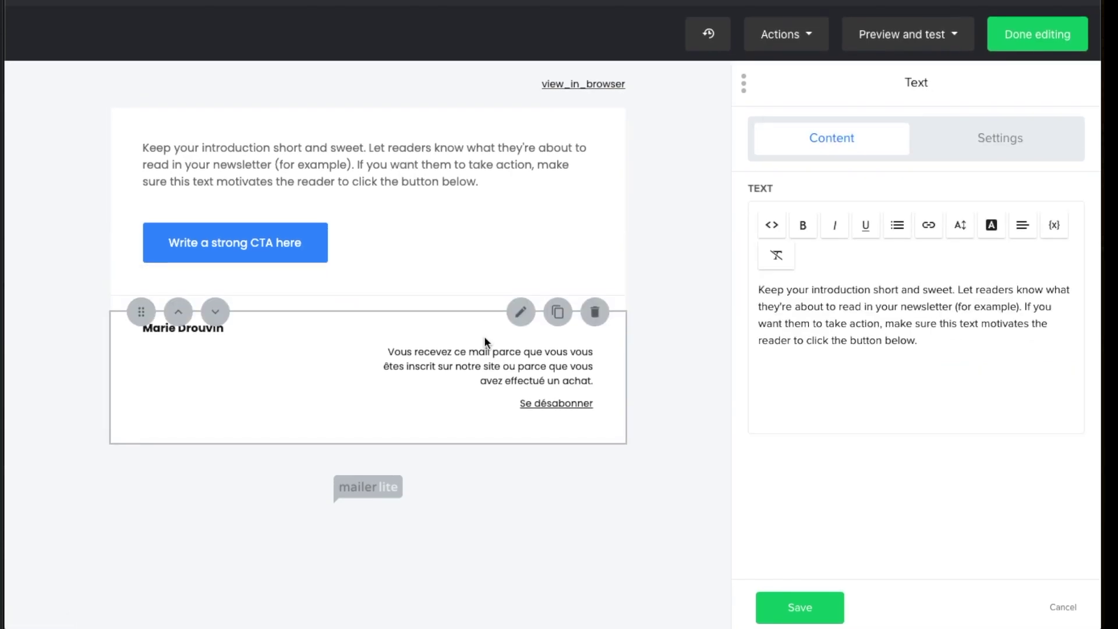
left_click_drag(973, 349, 671, 307)
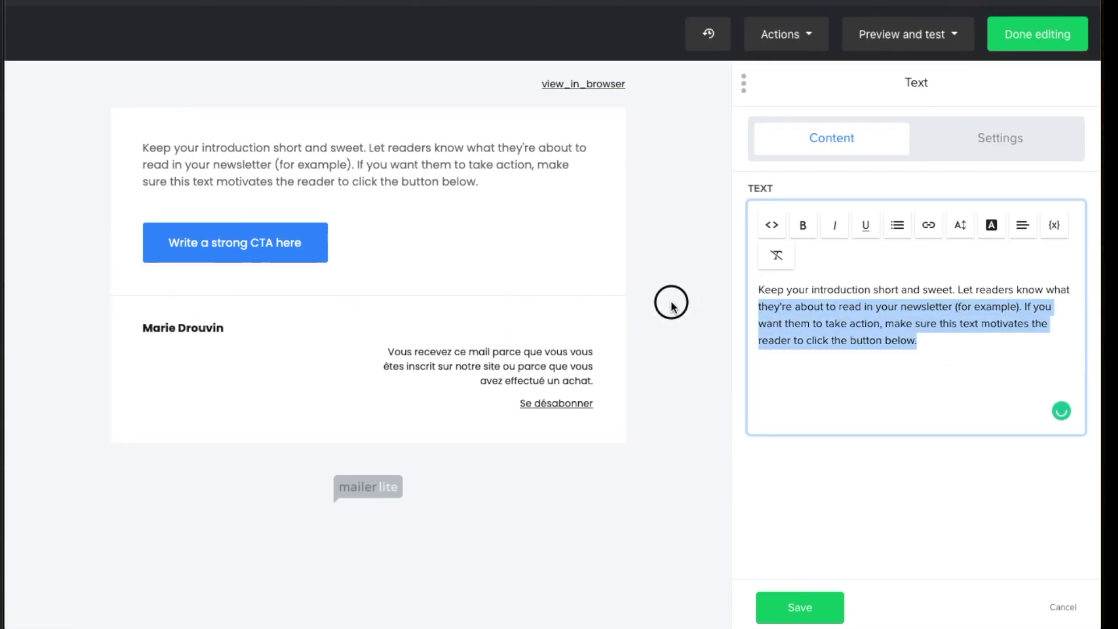
triple_click(840, 306)
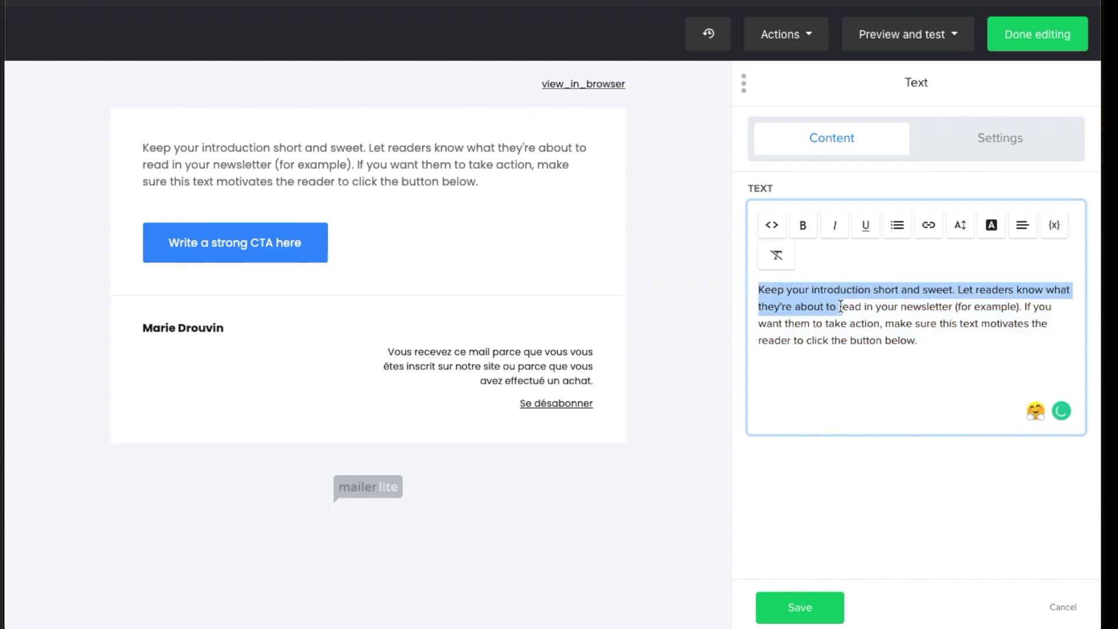
left_click(947, 342)
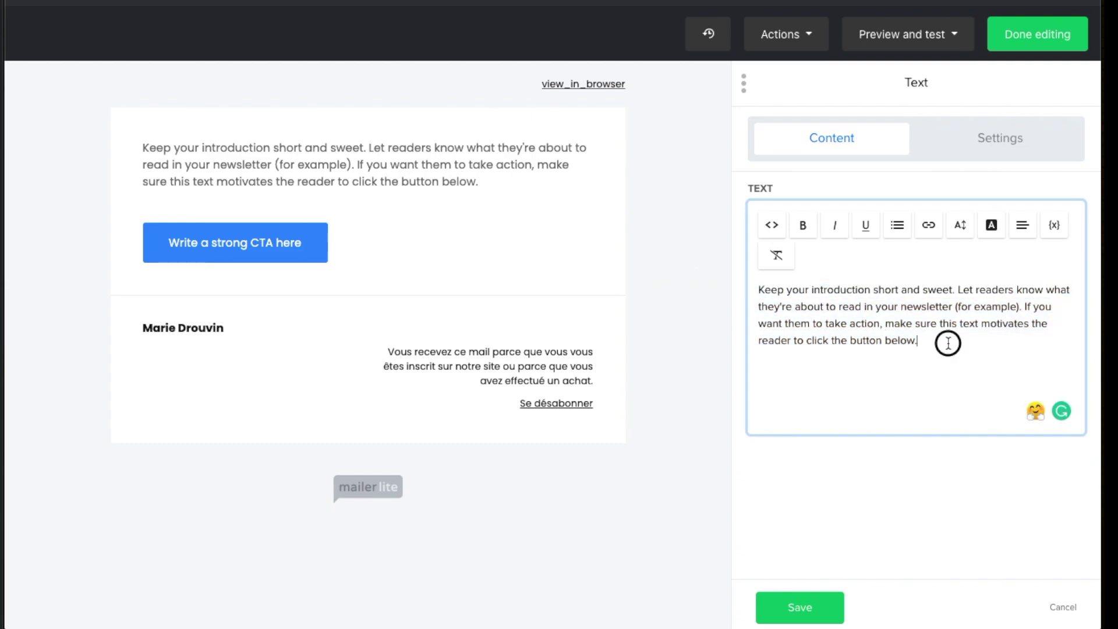
left_click(394, 248)
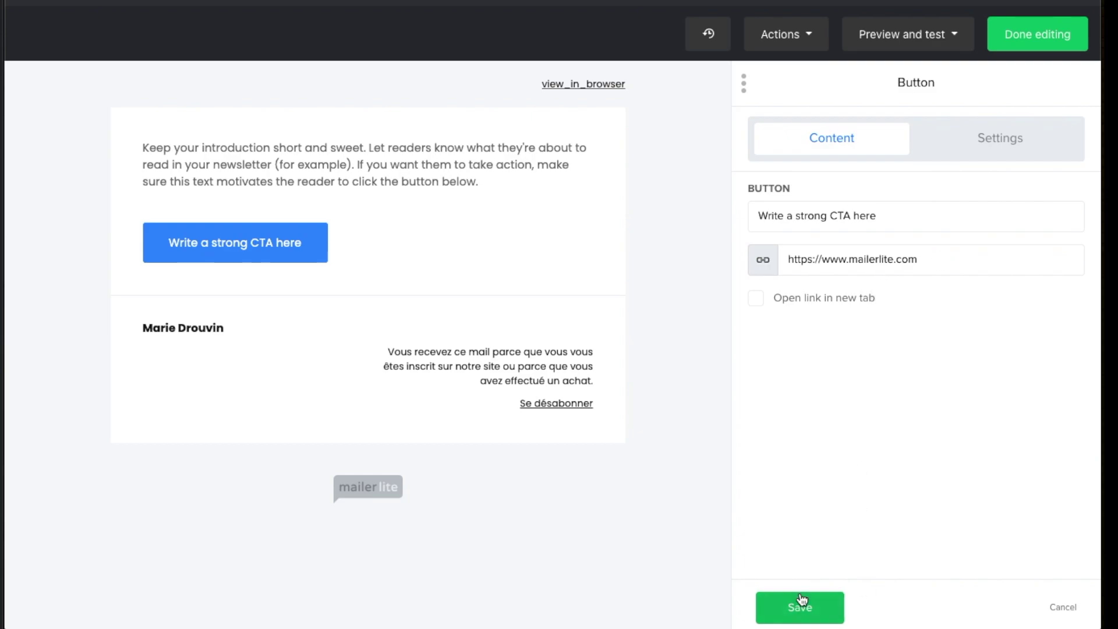
left_click(801, 602)
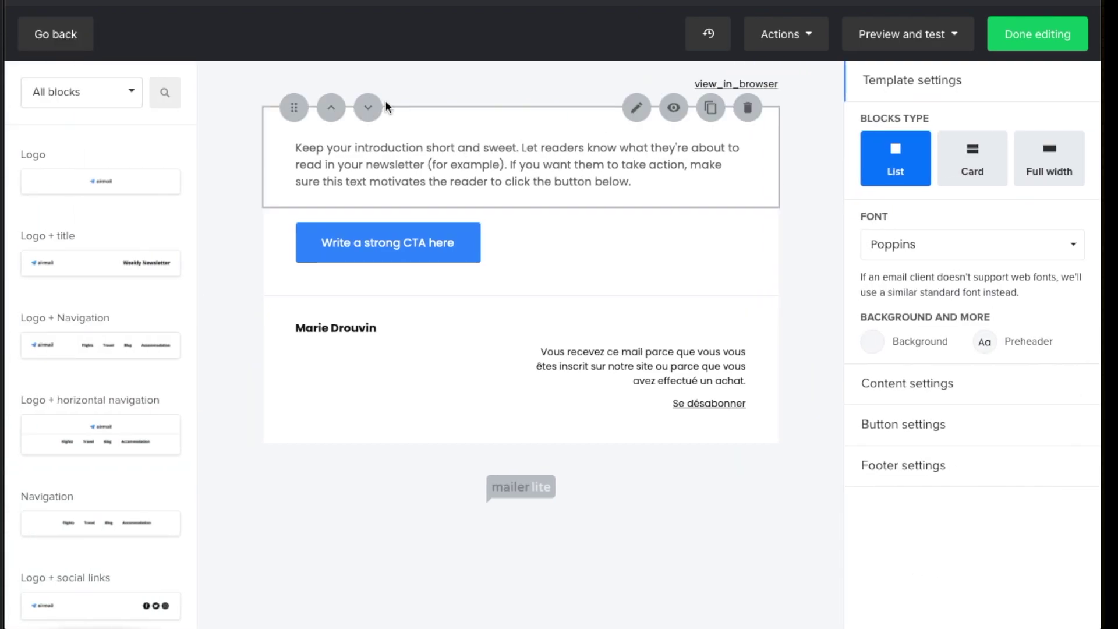
Add a logo block at the top of the email and save it without choosing a new image
scroll(62, 136, "down", 8)
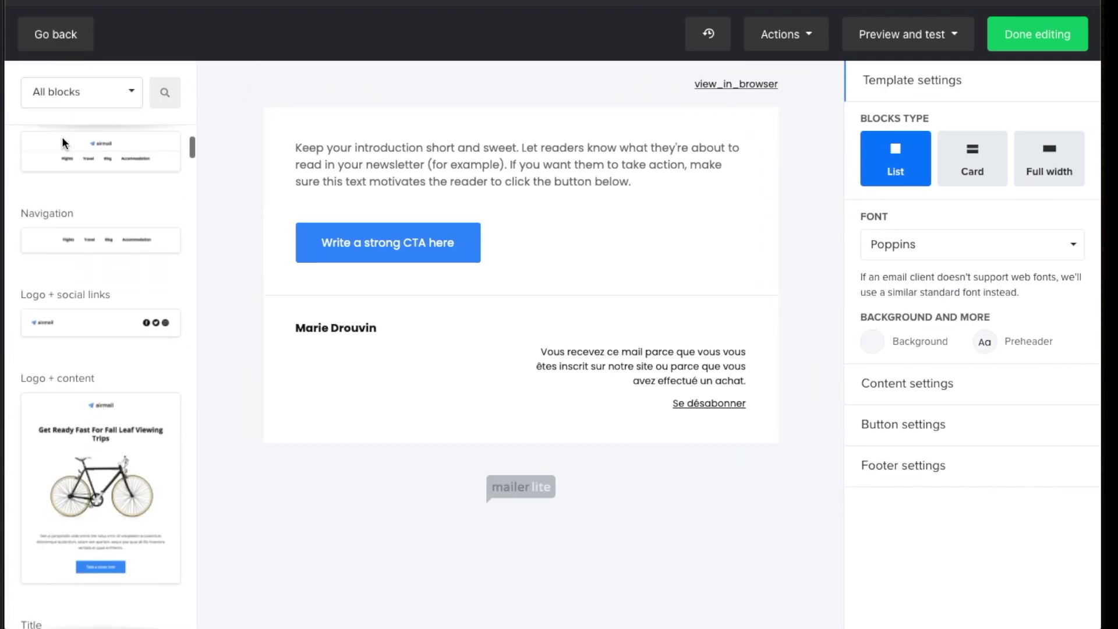
scroll(62, 136, "up", 3)
scroll(62, 136, "up", 5)
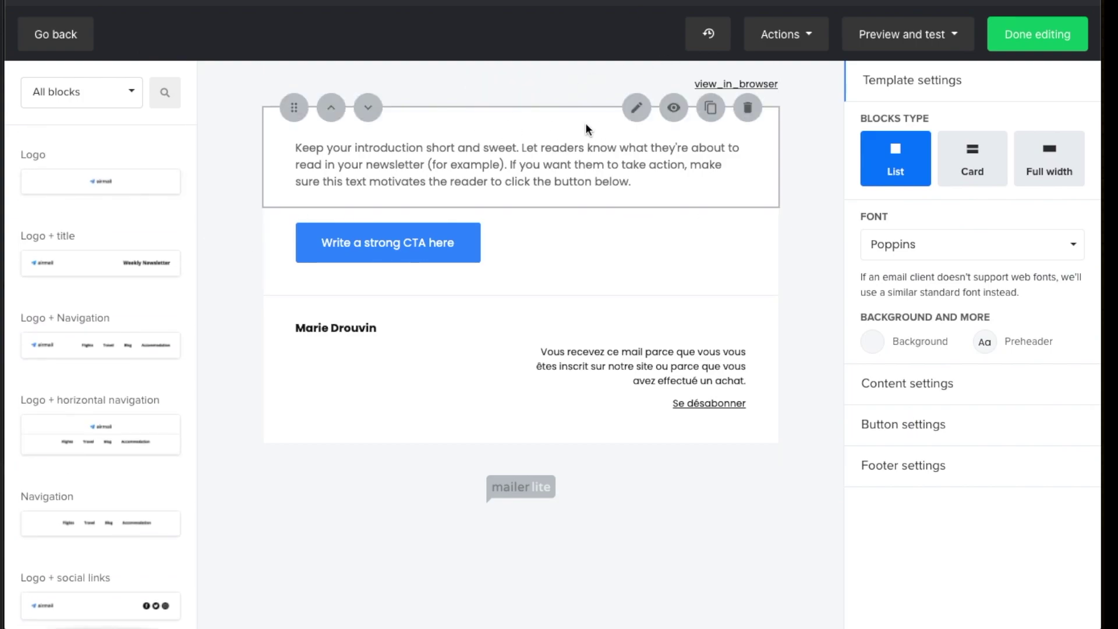
left_click_drag(56, 182, 498, 166)
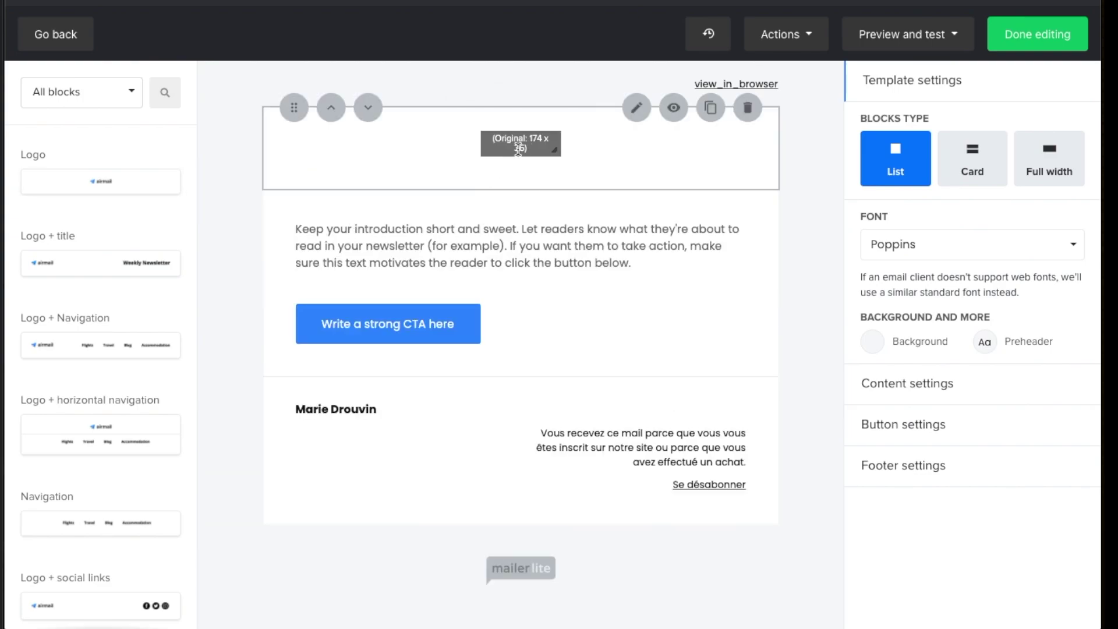
left_click(517, 149)
left_click(796, 227)
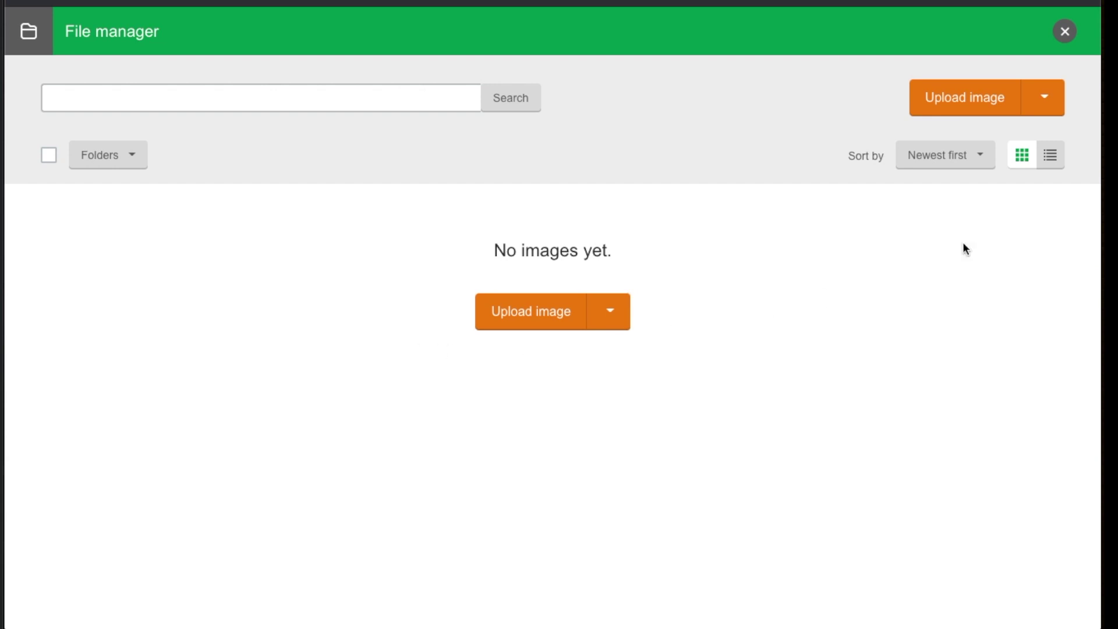
left_click(1065, 32)
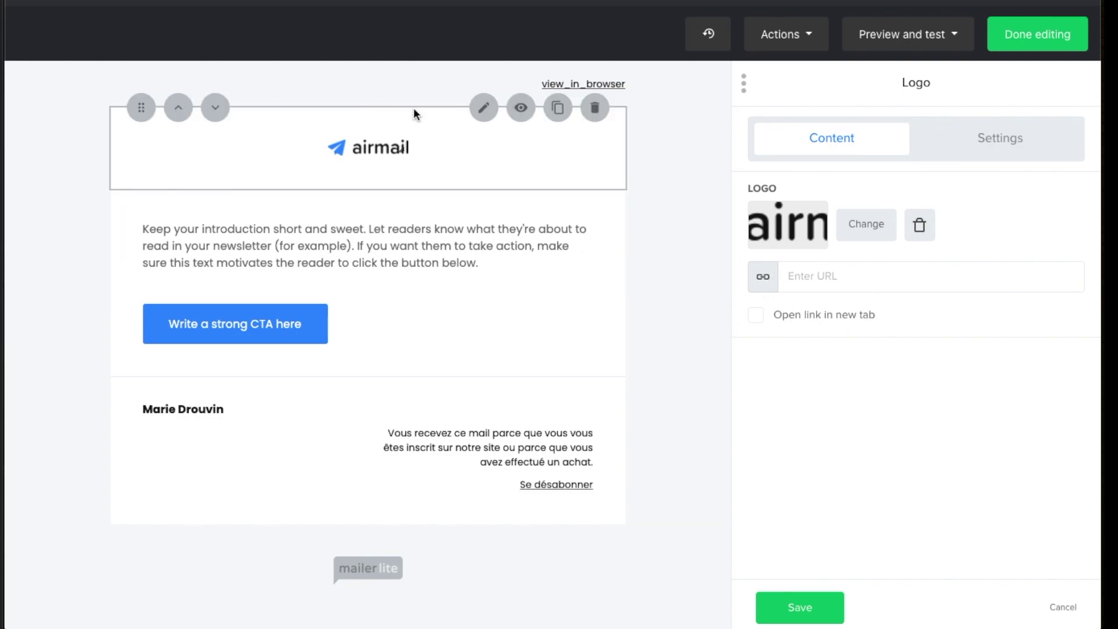
left_click(805, 598)
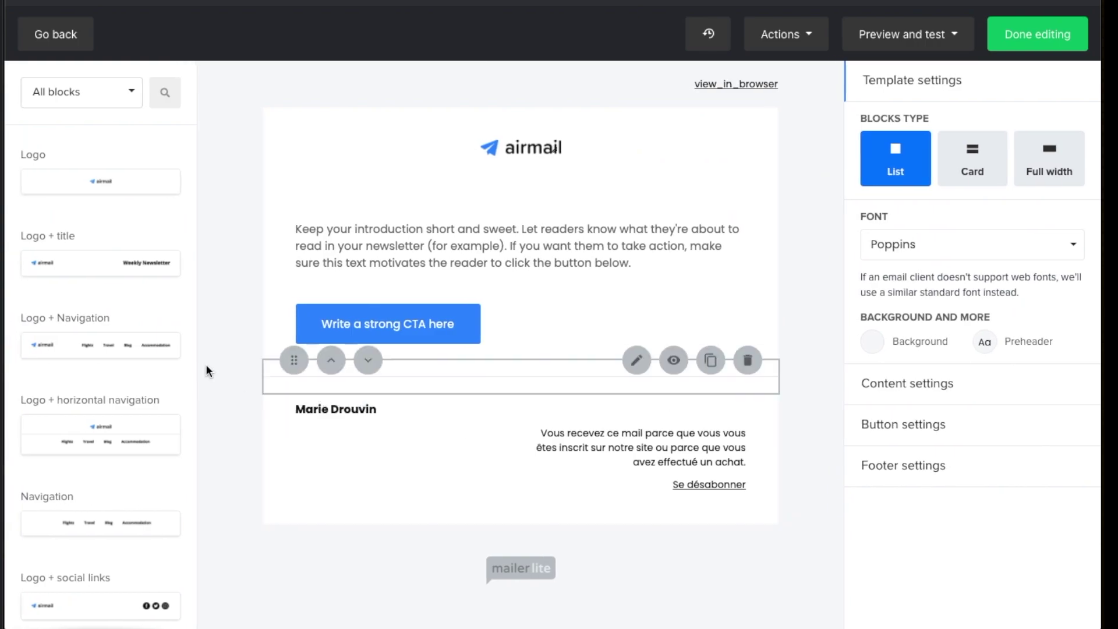
Scroll through the full content block library to browse the available blocks
scroll(130, 335, "up", 5)
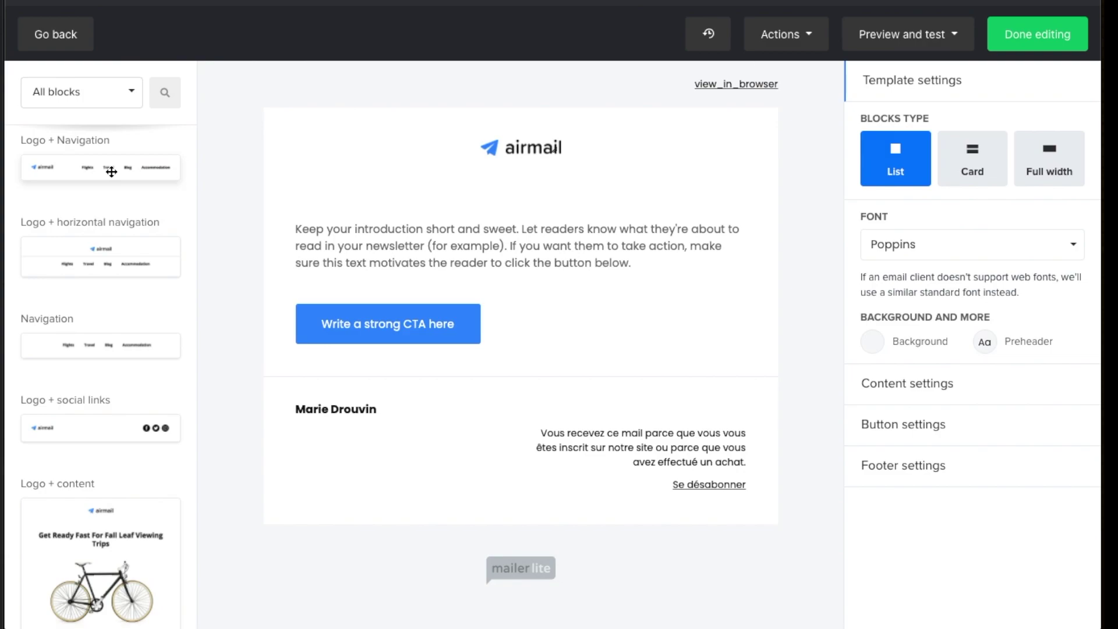
scroll(122, 285, "down", 2)
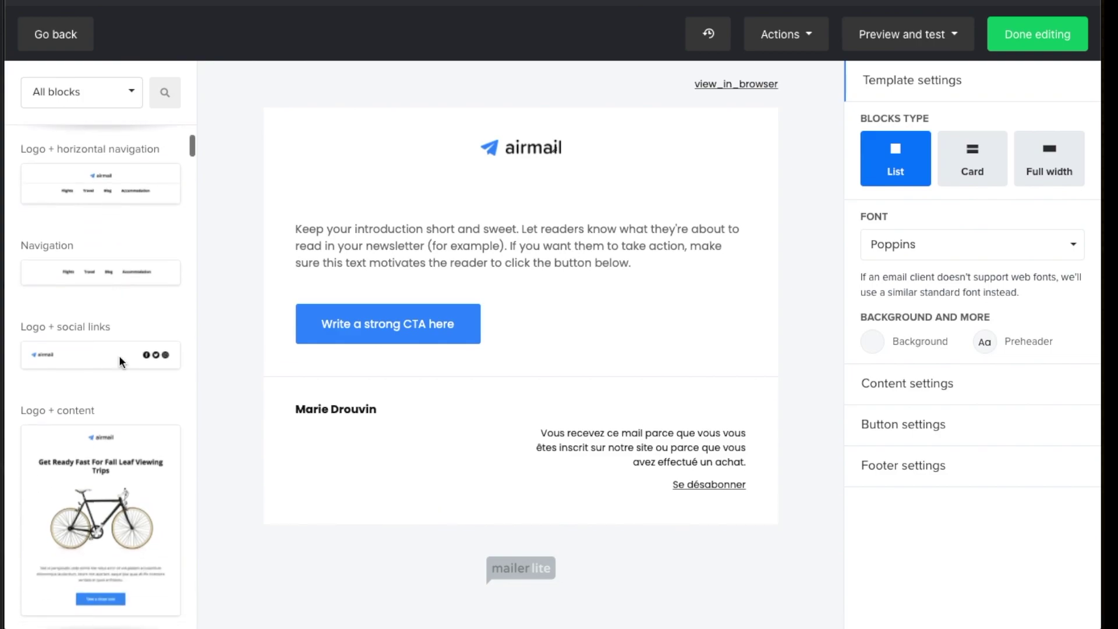
scroll(118, 355, "down", 2)
scroll(67, 351, "down", 8)
scroll(68, 347, "up", 3)
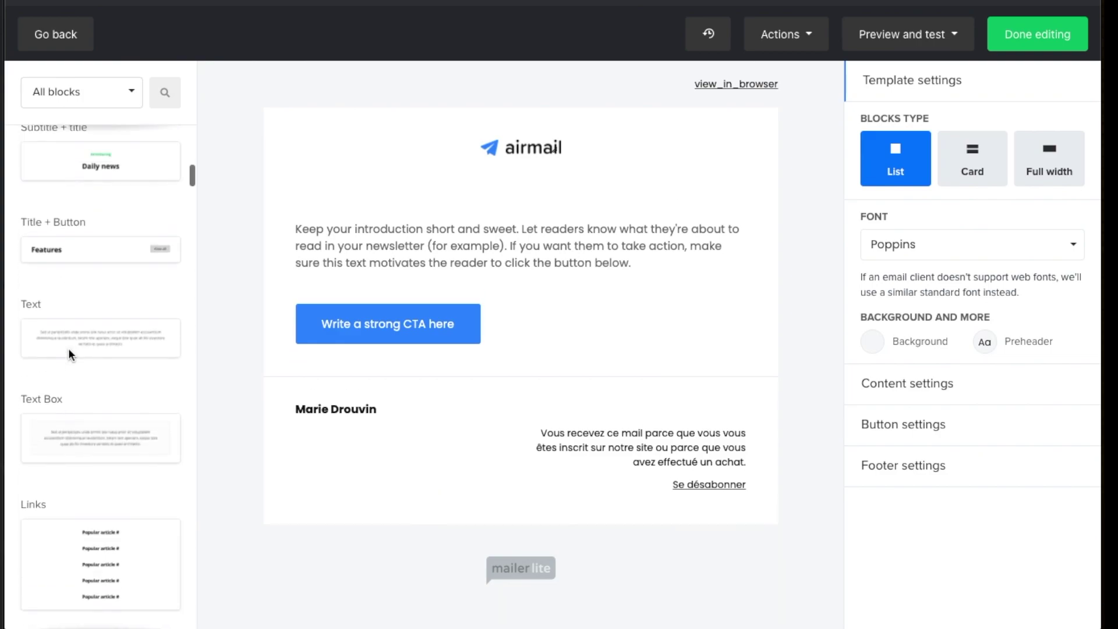
scroll(68, 347, "down", 8)
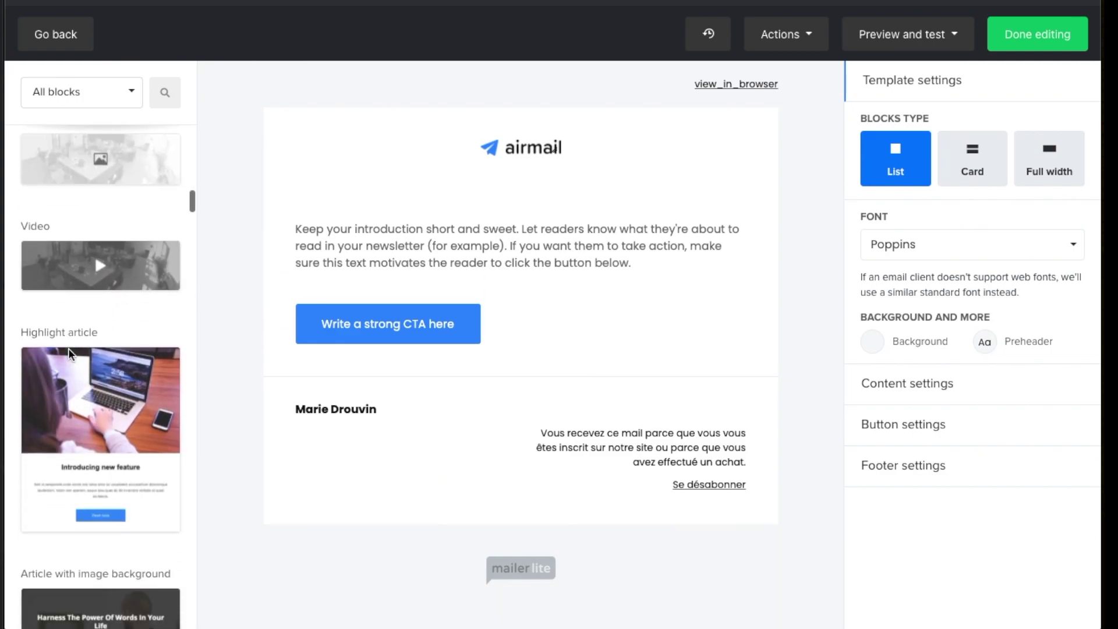
scroll(69, 353, "up", 1)
scroll(70, 350, "down", 4)
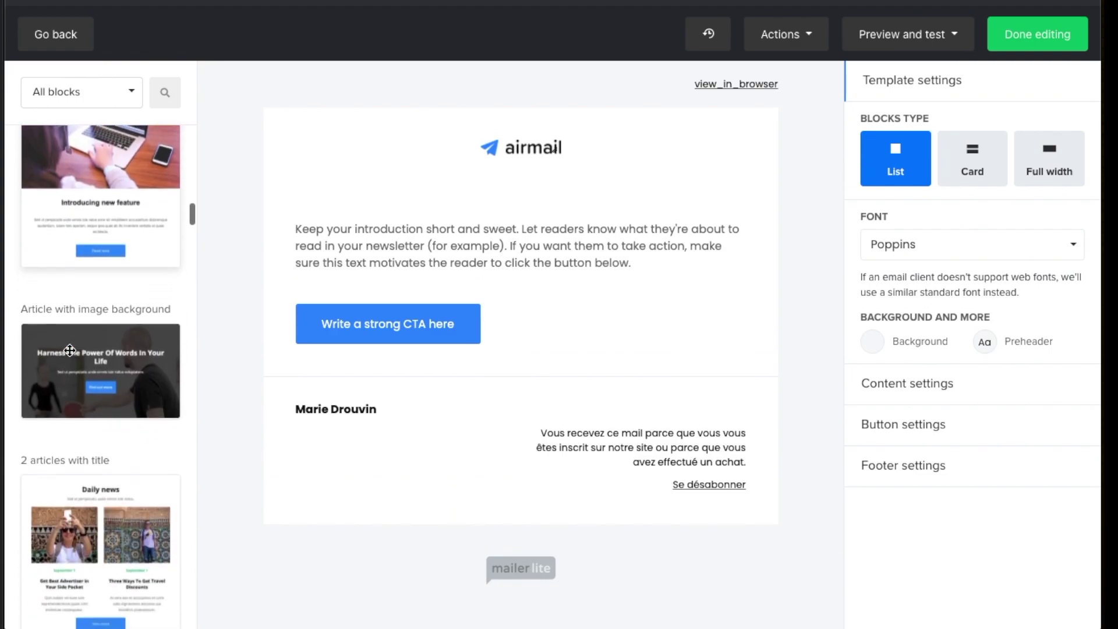
scroll(70, 350, "down", 5)
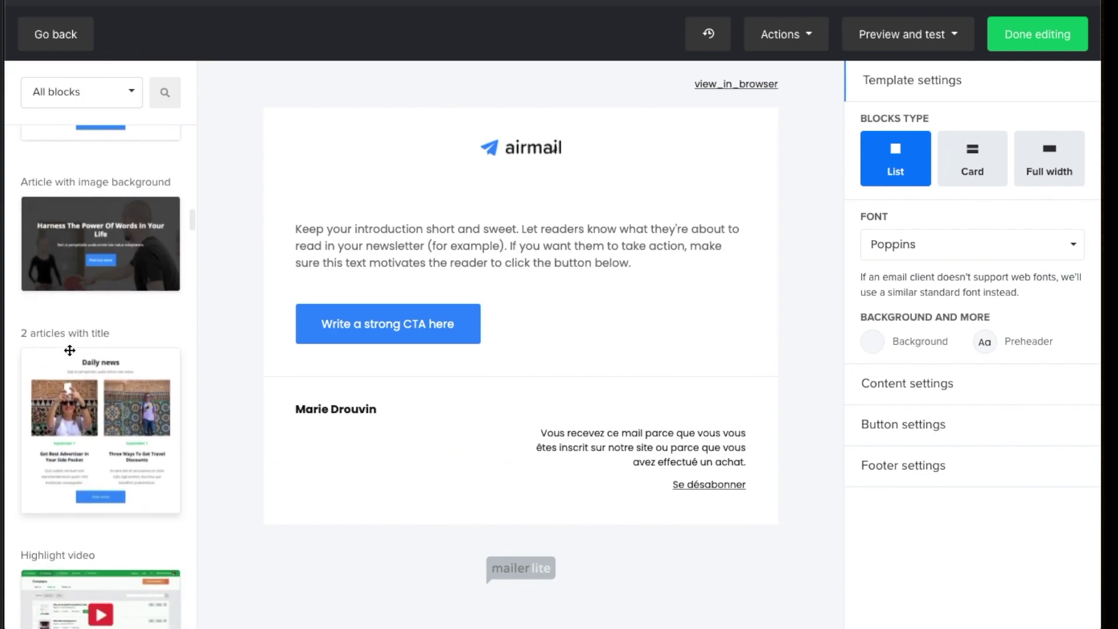
scroll(69, 350, "down", 10)
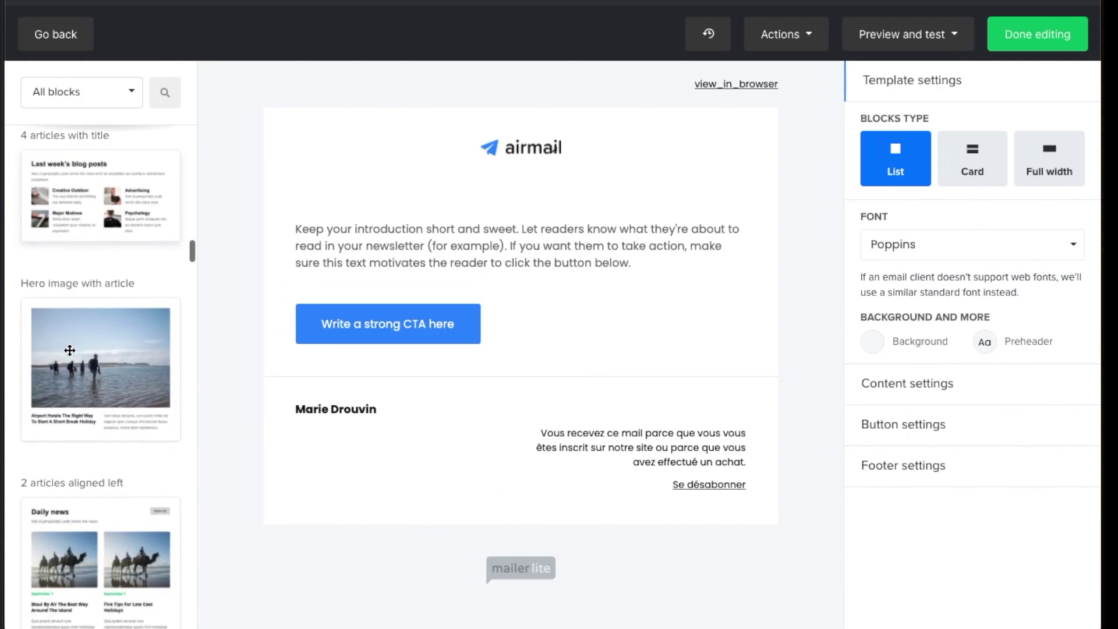
scroll(69, 350, "down", 10)
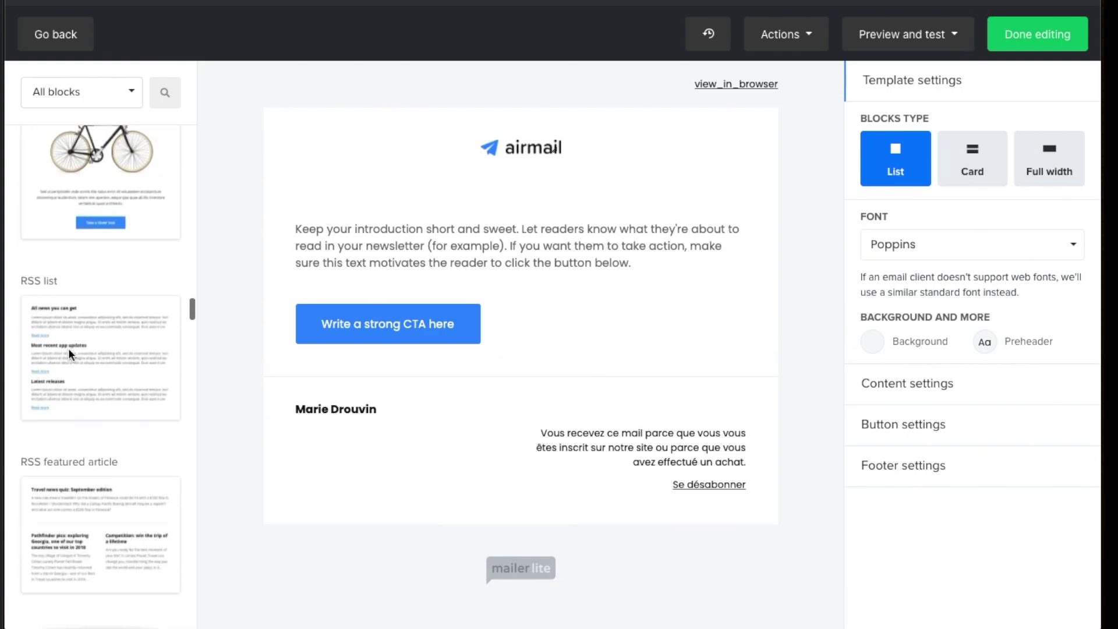
scroll(69, 350, "down", 10)
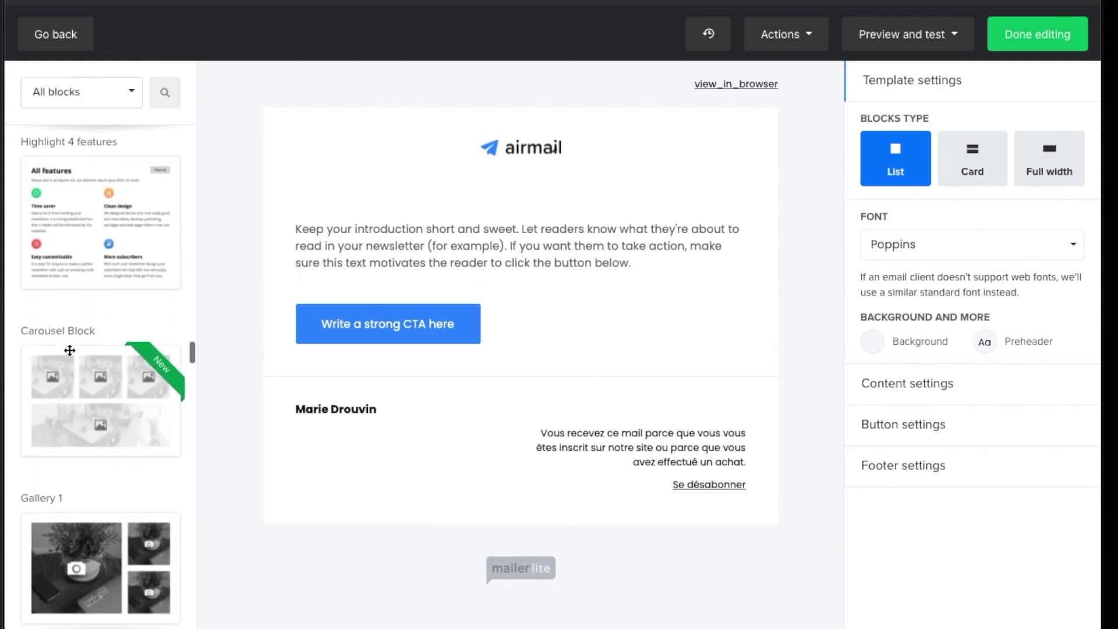
scroll(69, 350, "down", 6)
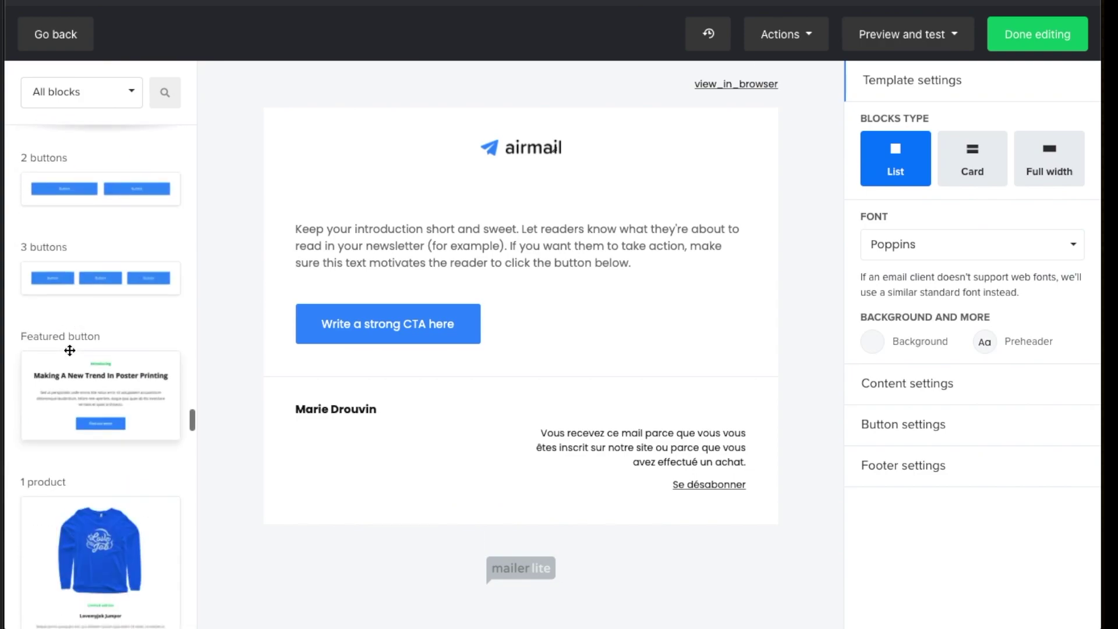
scroll(69, 350, "up", 2)
scroll(70, 350, "down", 1)
scroll(70, 350, "down", 10)
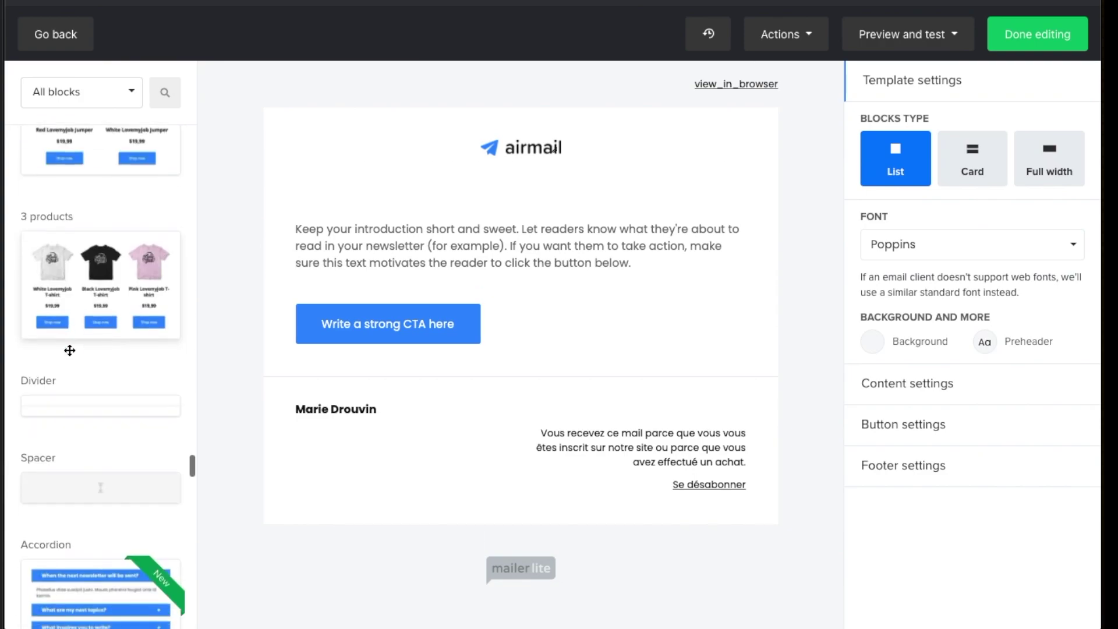
scroll(69, 350, "up", 1)
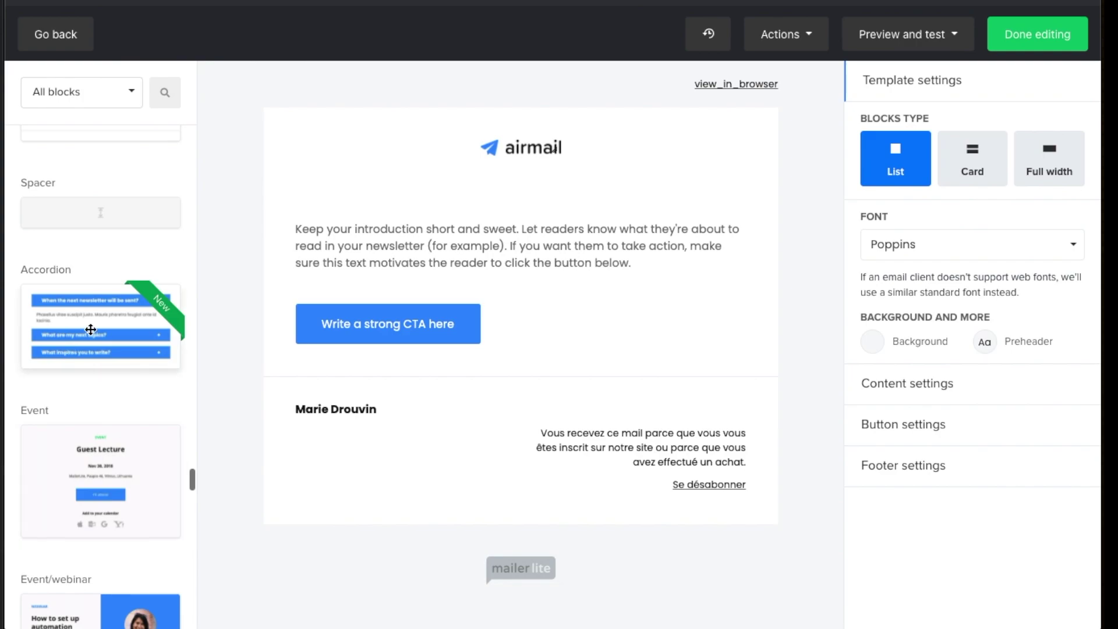
Filter the block library to the Special category and scroll toward Countdown
left_click(69, 93)
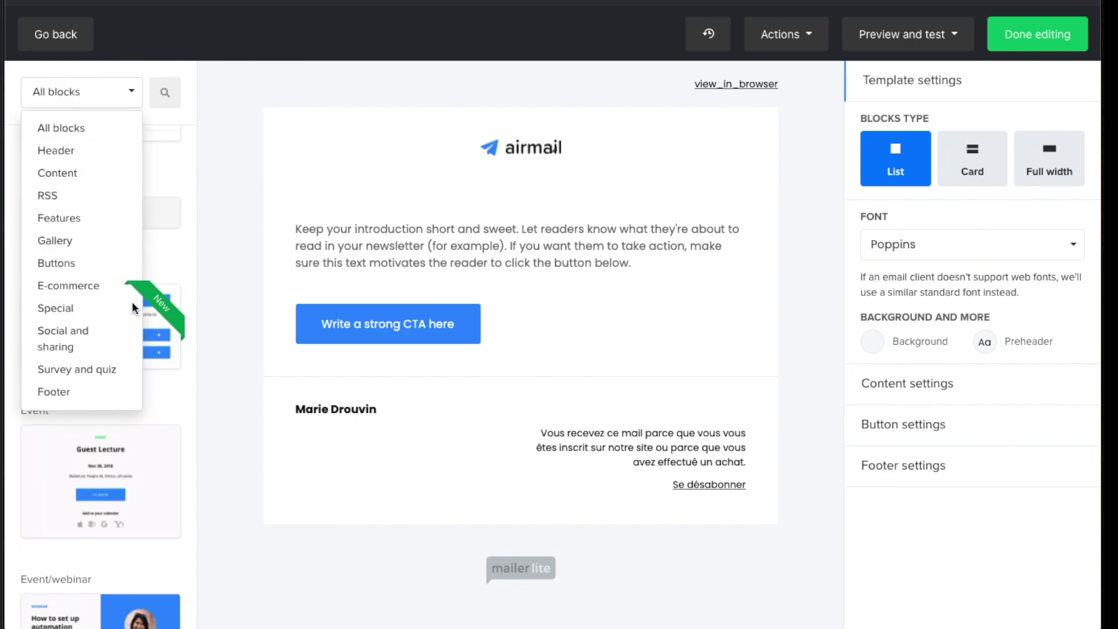
left_click(104, 312)
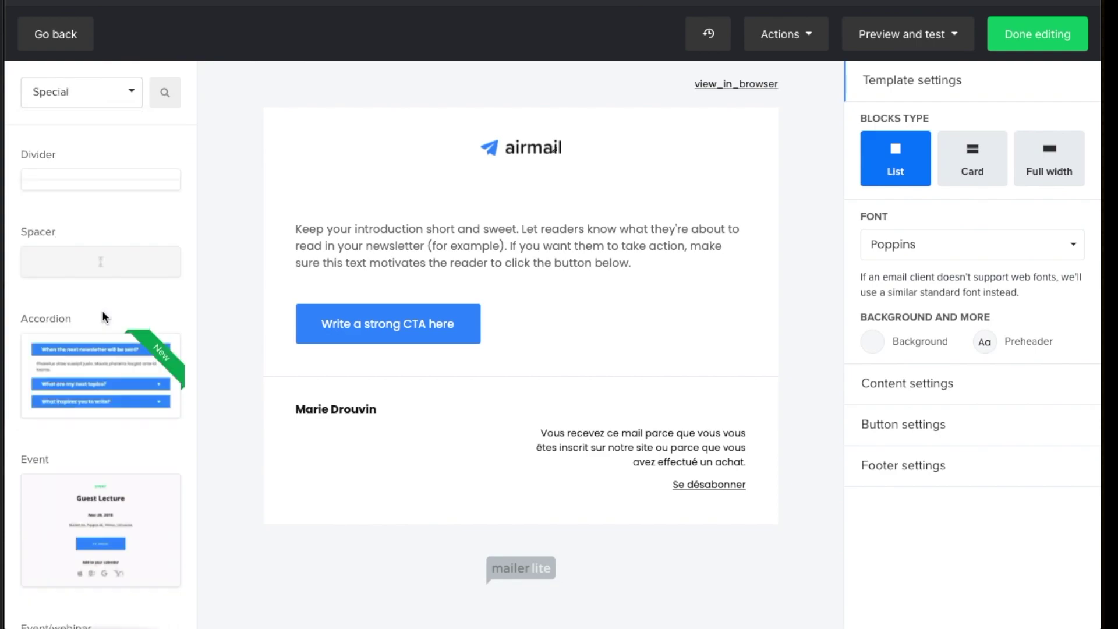
scroll(138, 226, "down", 3)
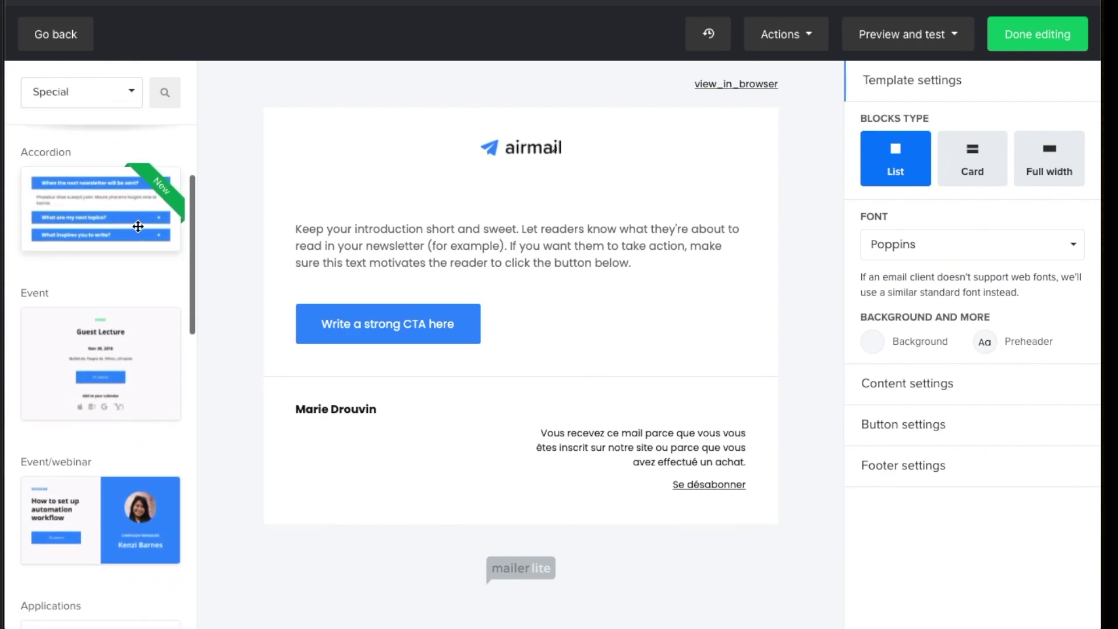
scroll(137, 226, "down", 8)
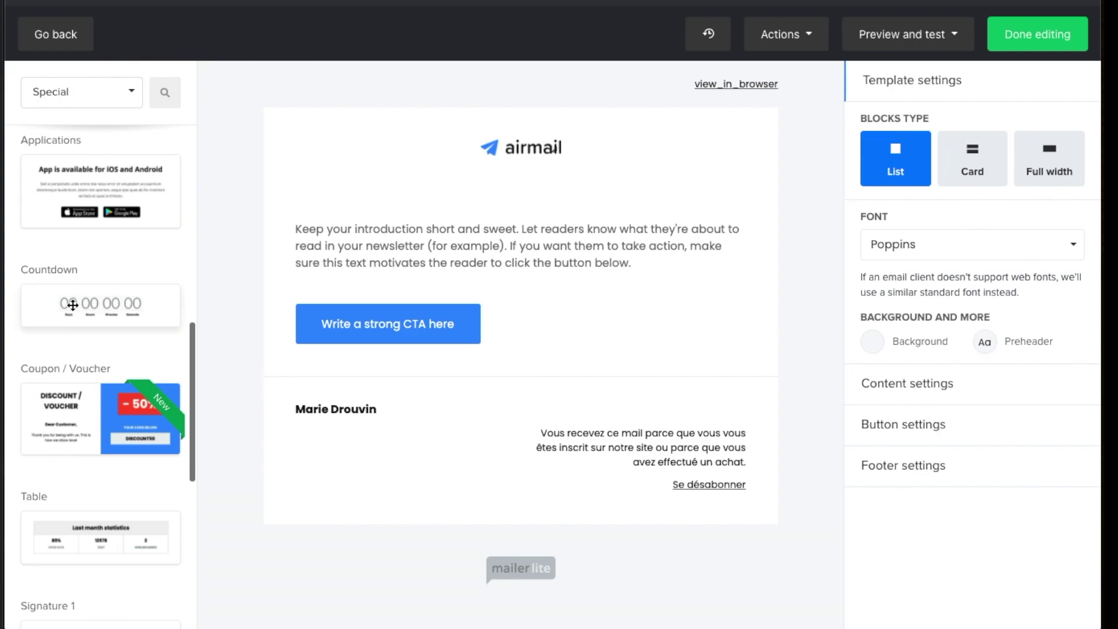
Place a Countdown block above the intro text, open its settings, then delete it
left_click_drag(72, 304, 503, 236)
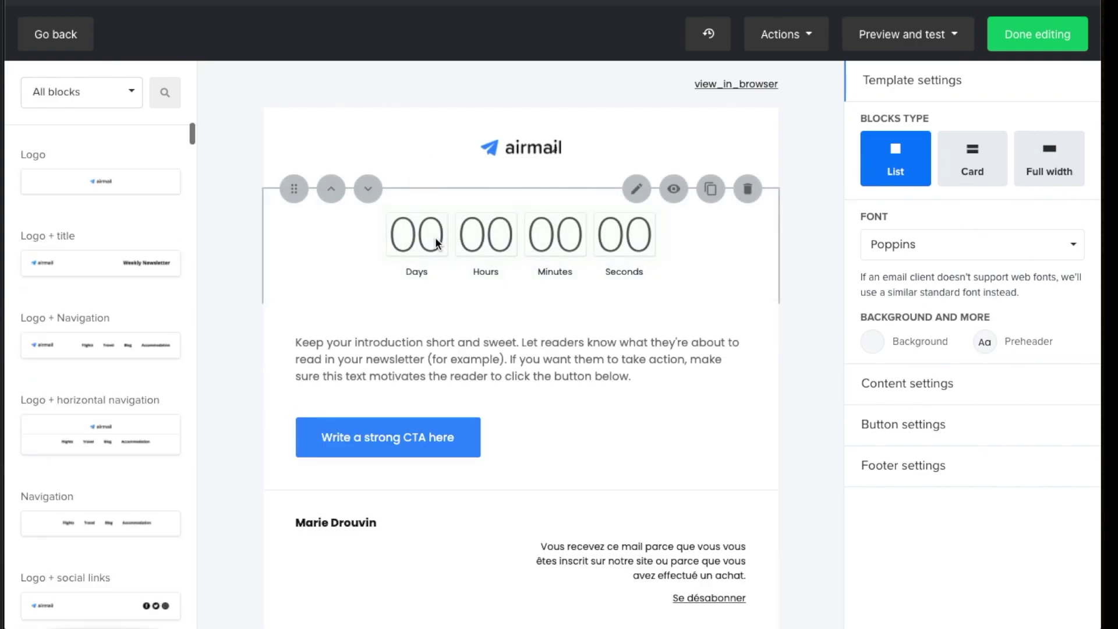
left_click(302, 253)
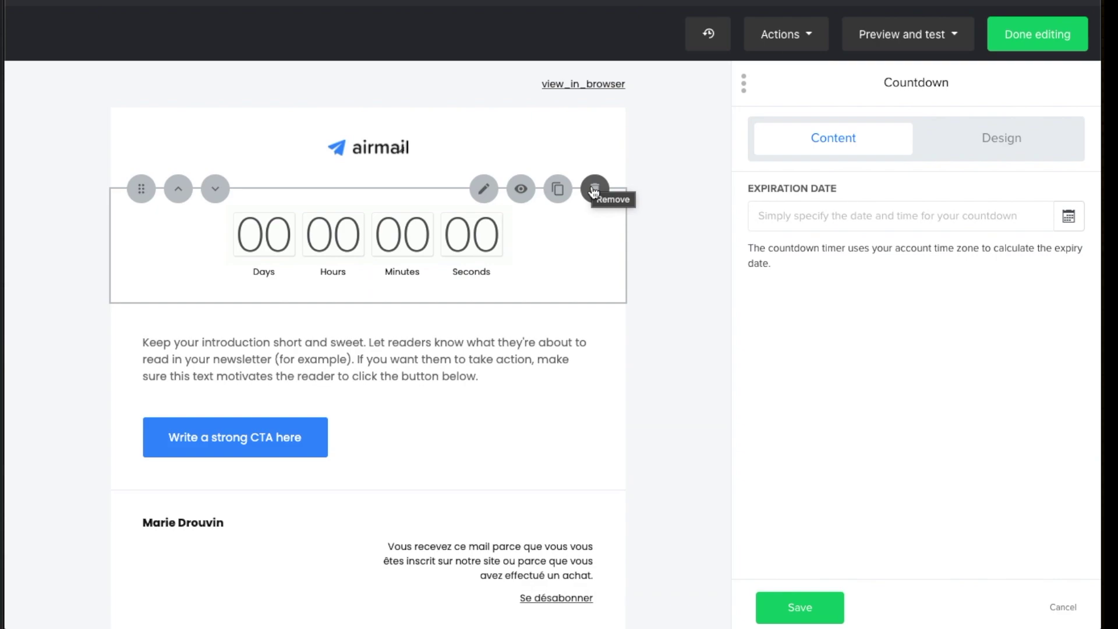
left_click(593, 189)
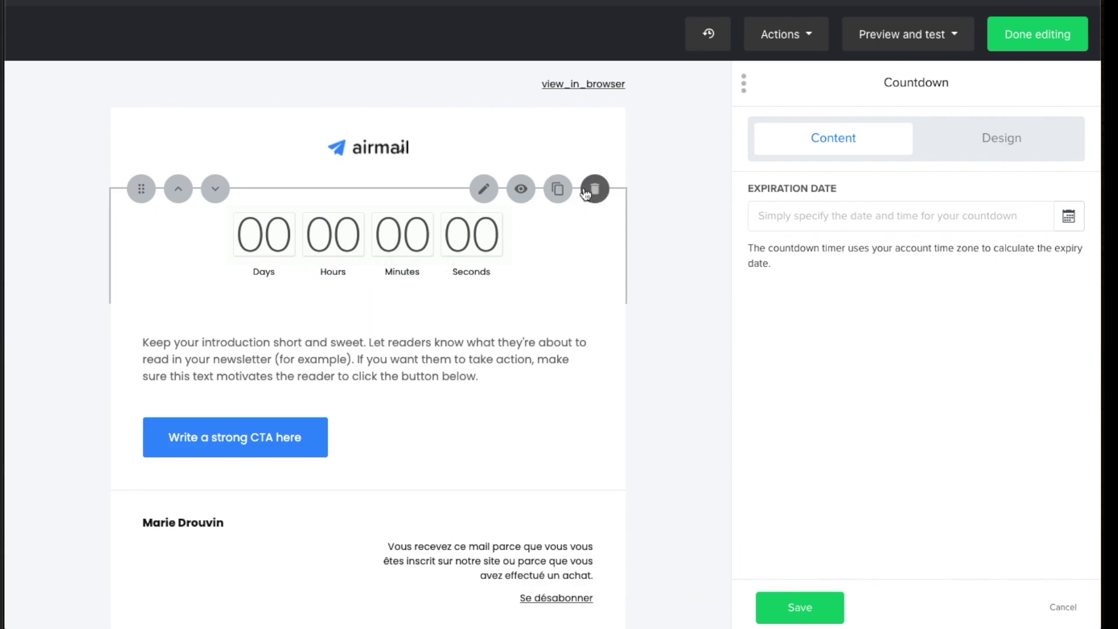
scroll(131, 331, "down", 20)
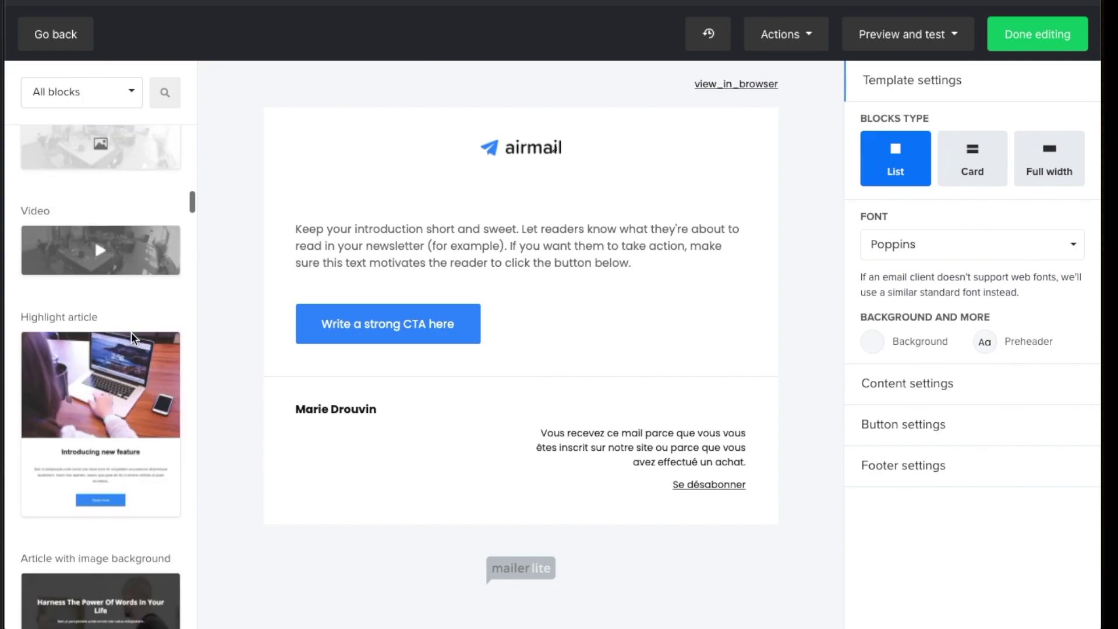
scroll(134, 332, "down", 15)
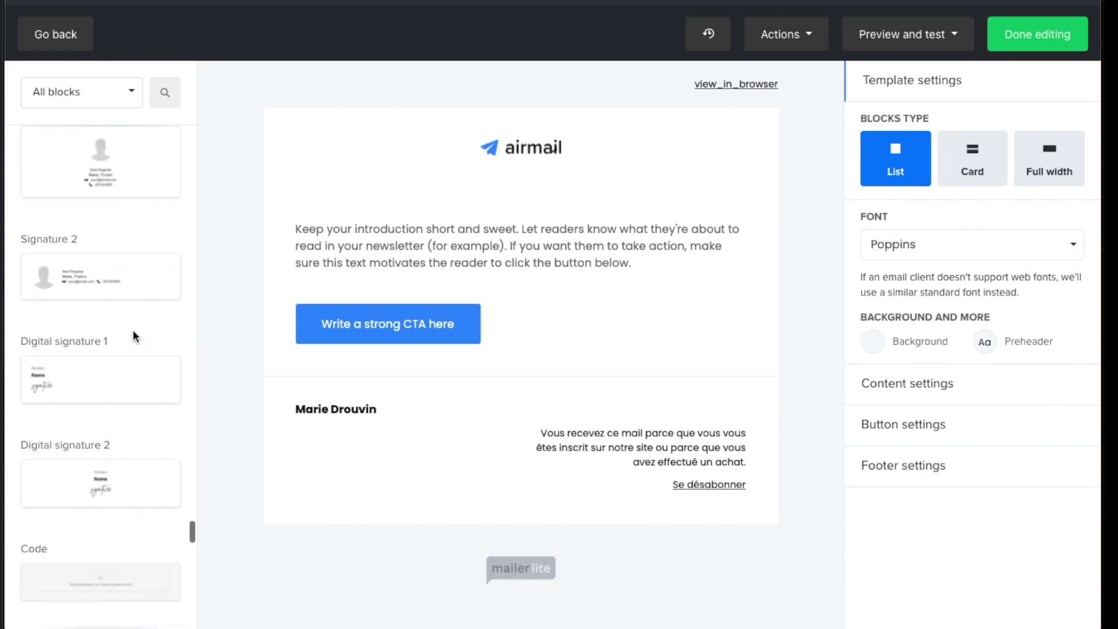
scroll(133, 332, "down", 12)
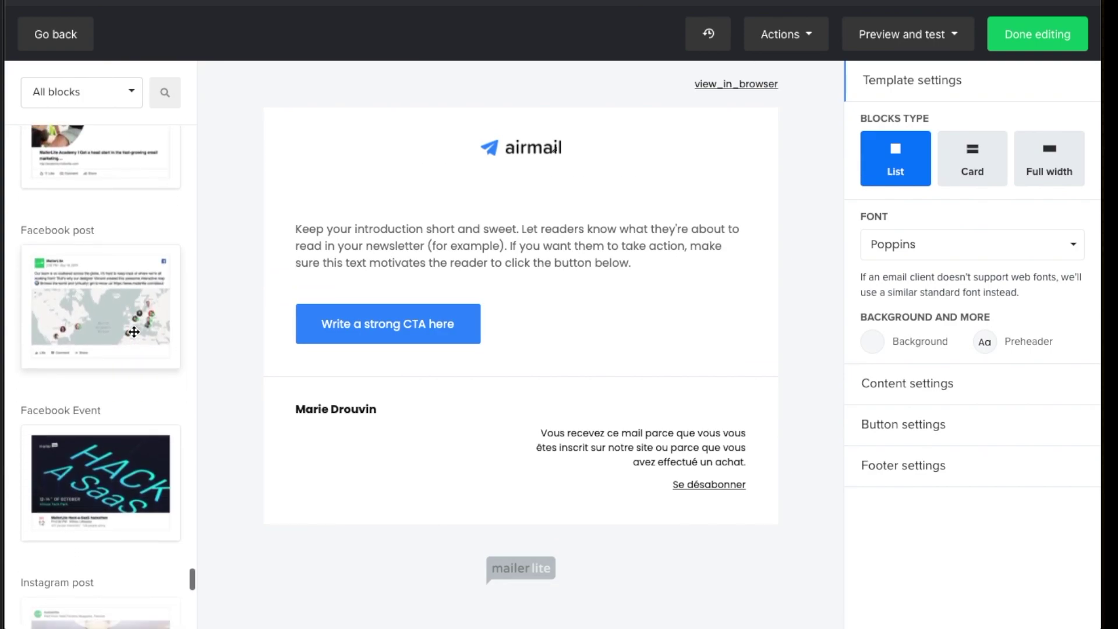
scroll(132, 329, "down", 8)
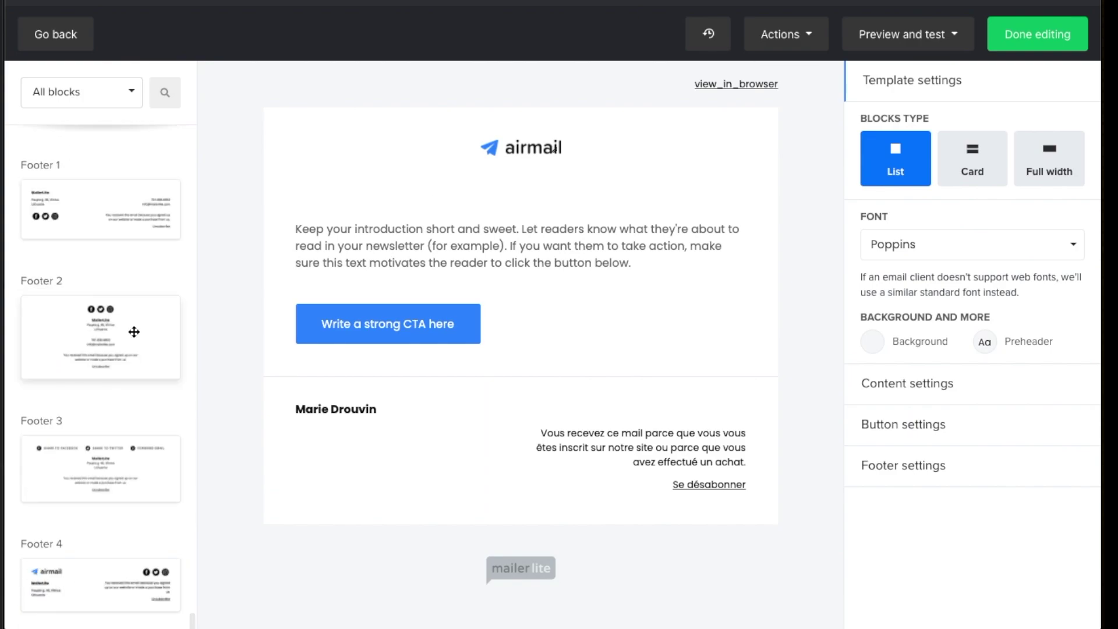
scroll(78, 566, "up", 20)
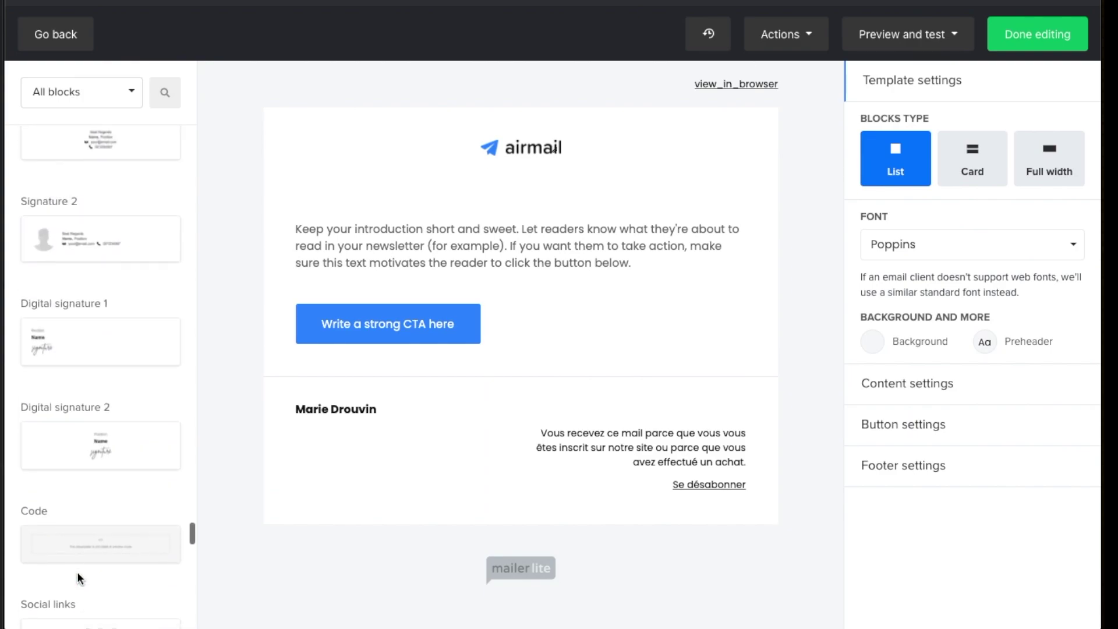
scroll(78, 574, "up", 20)
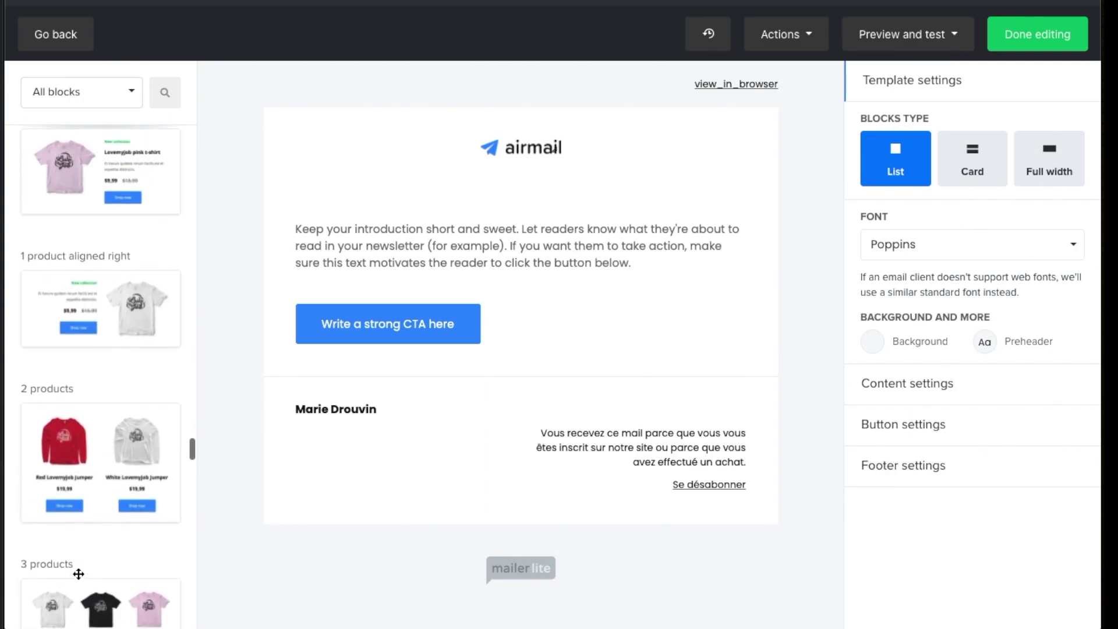
scroll(77, 572, "up", 20)
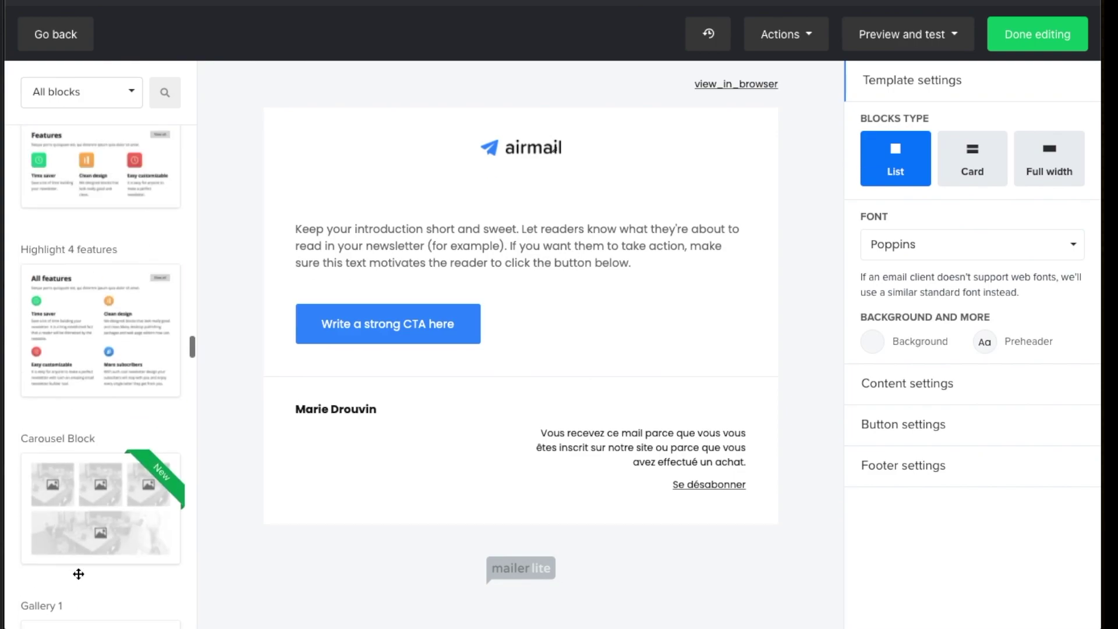
scroll(78, 574, "up", 20)
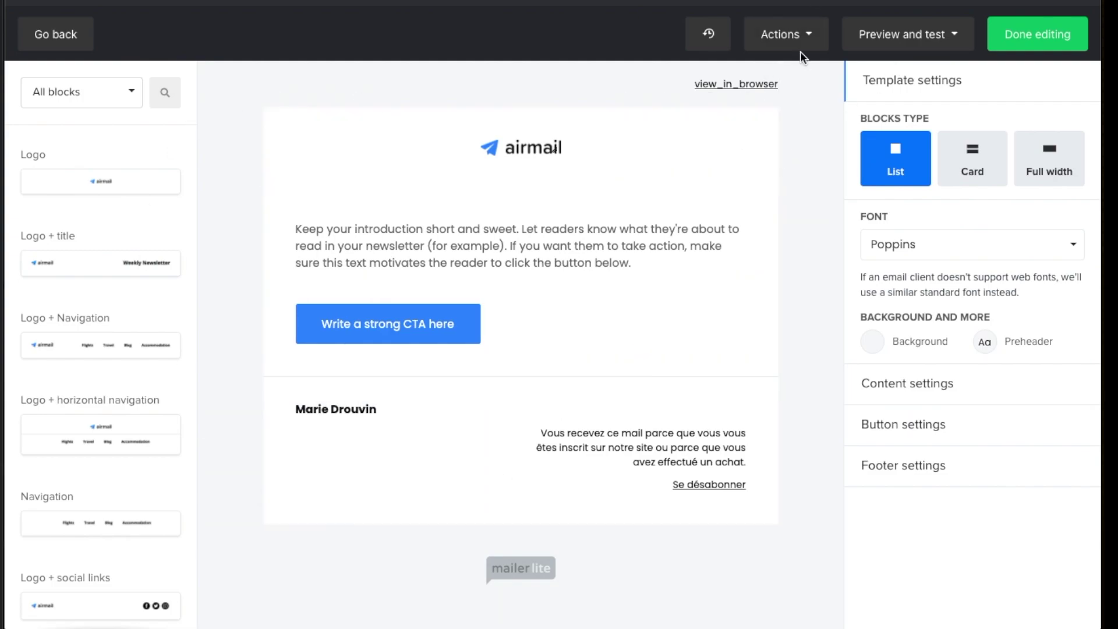
Save the email design from the Actions menu as a template named 'Test workflow'
left_click(771, 32)
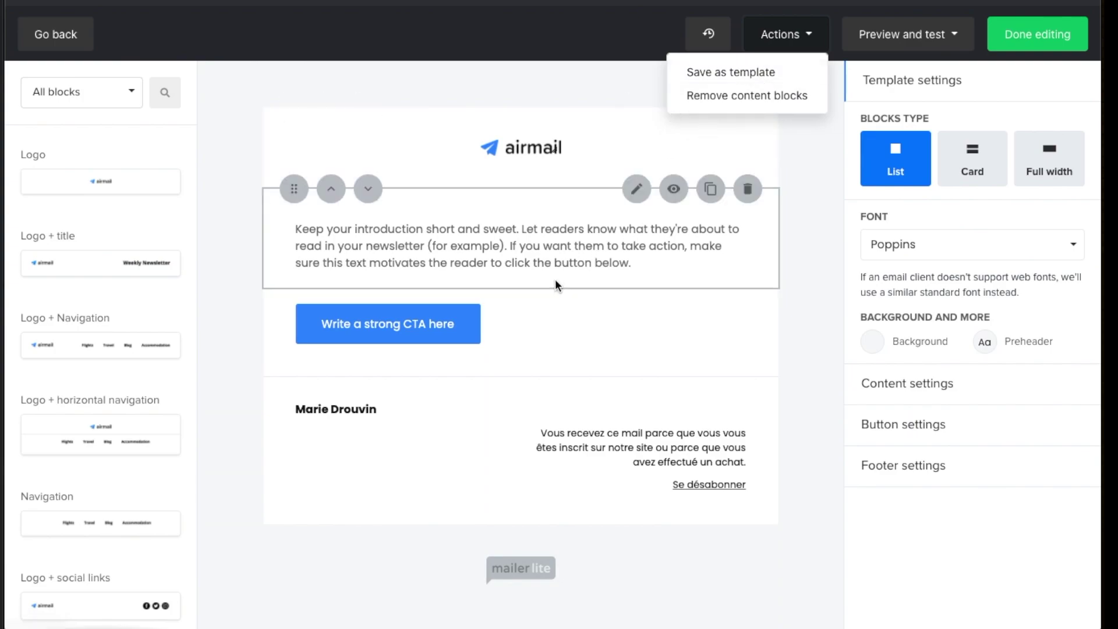
left_click(237, 308)
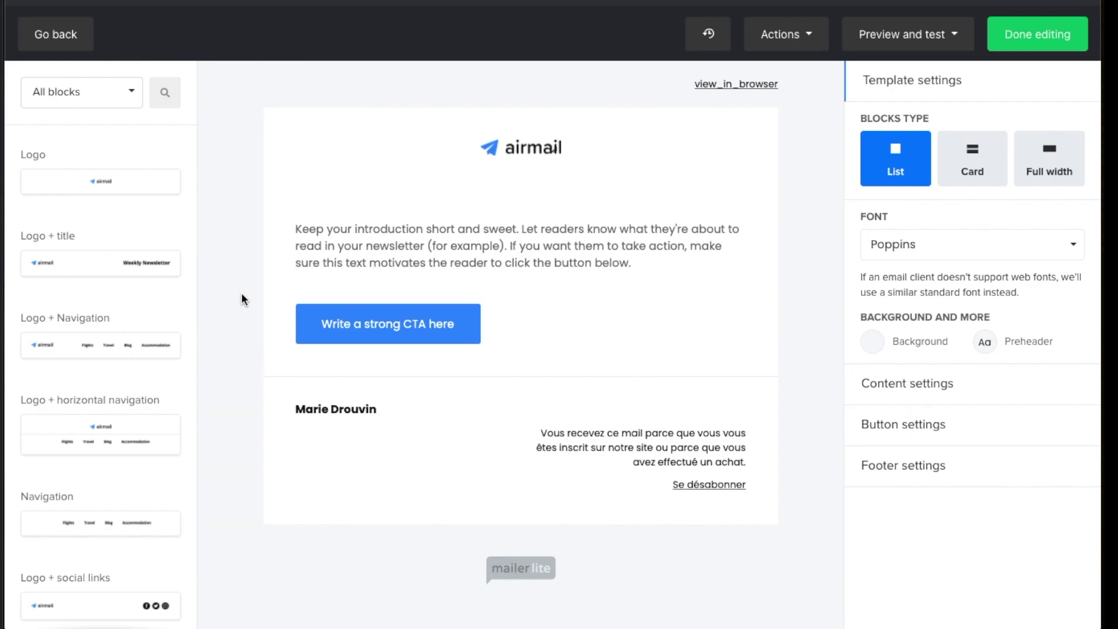
left_click(783, 35)
left_click(737, 73)
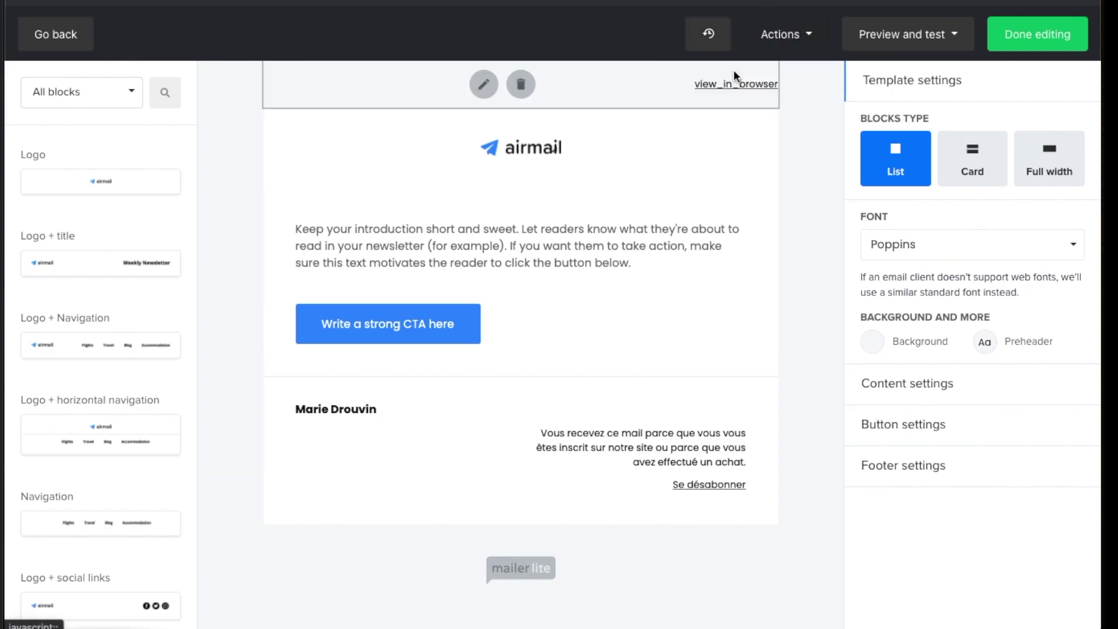
left_click(519, 154)
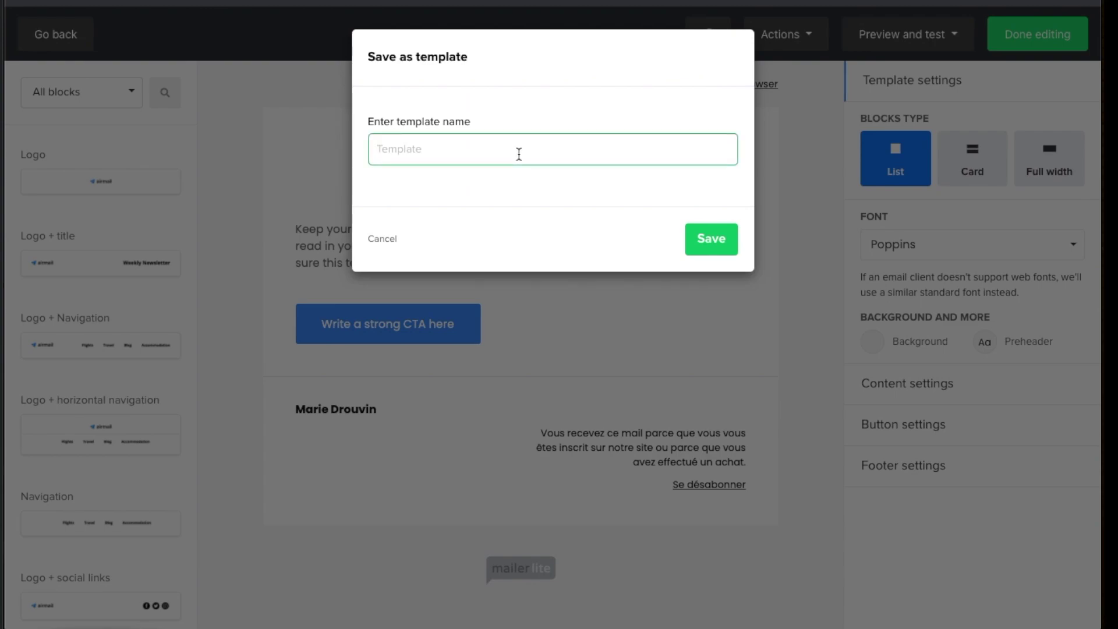
type("Test workflow")
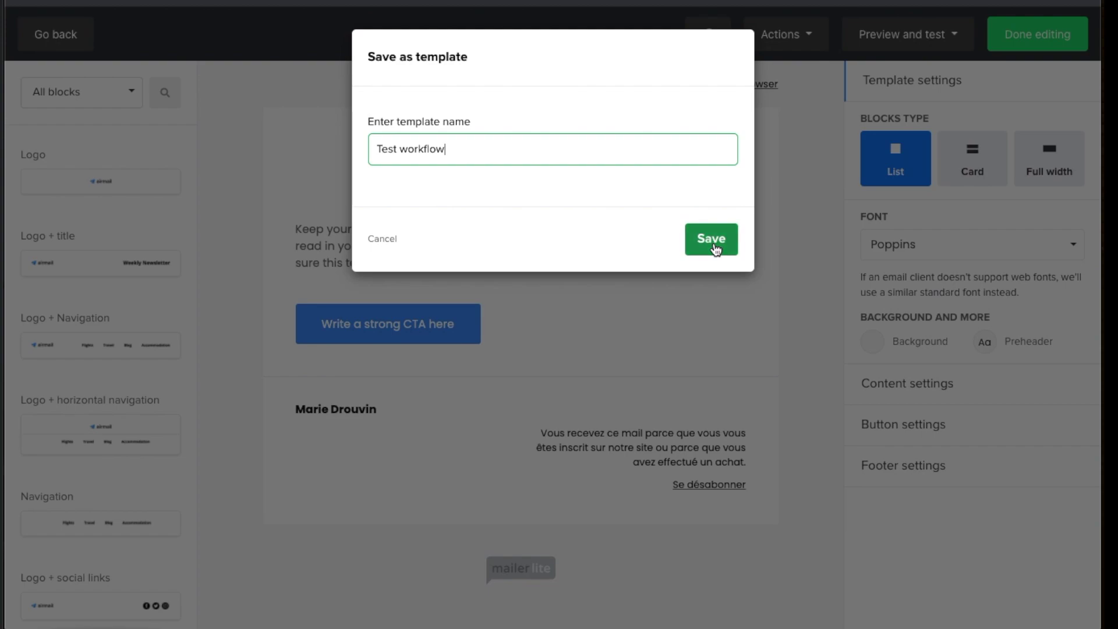
left_click(714, 240)
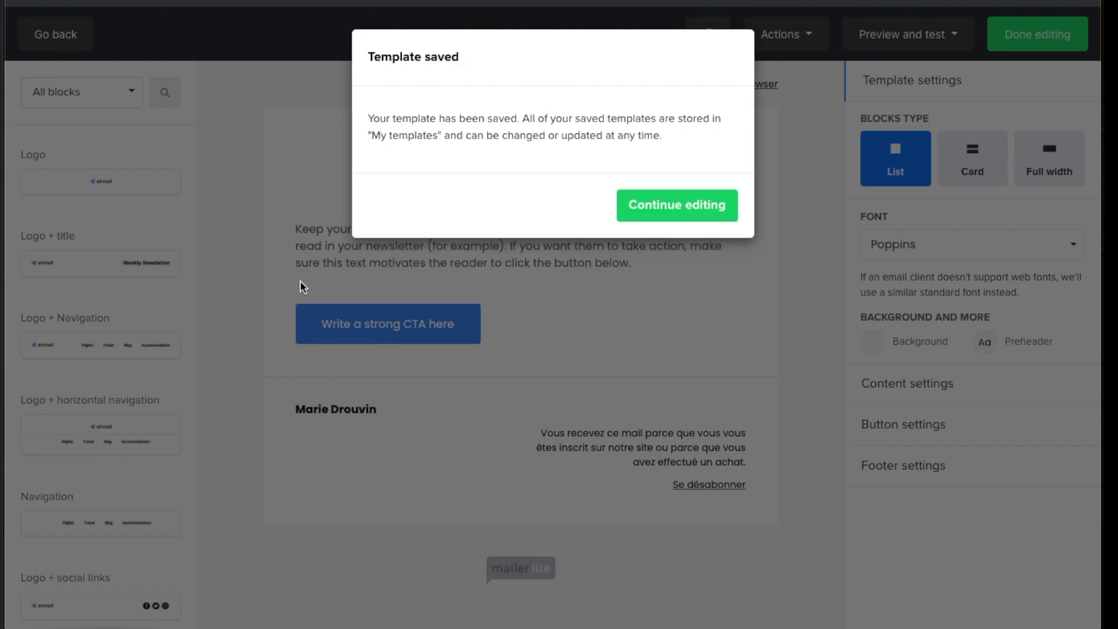
Continue editing after the template-saved confirmation and open the Preview and test options
left_click(654, 218)
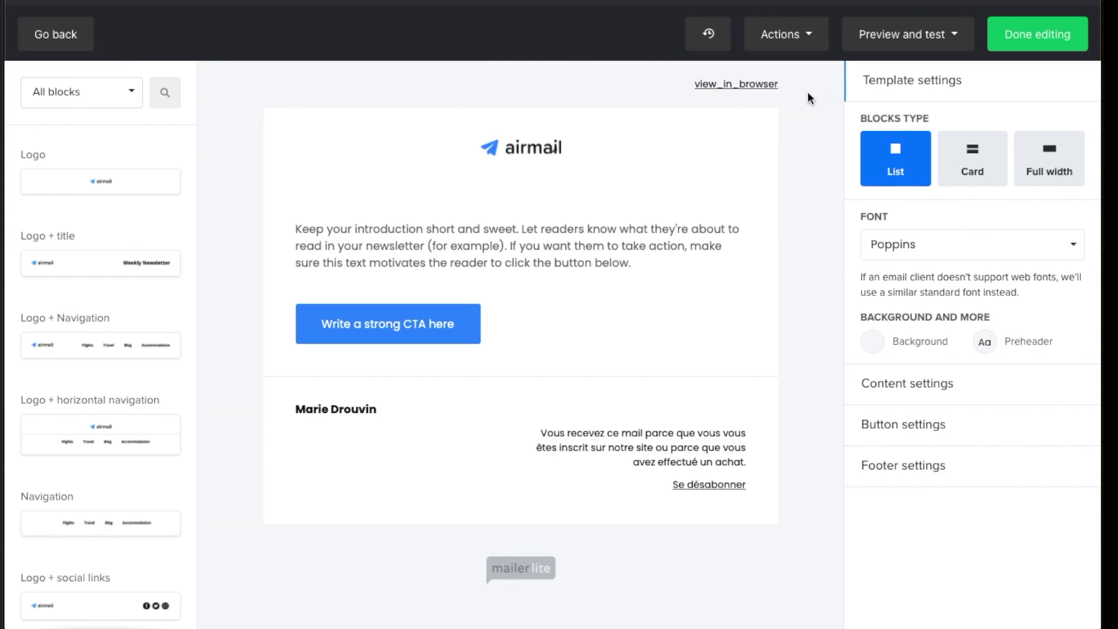
left_click(903, 45)
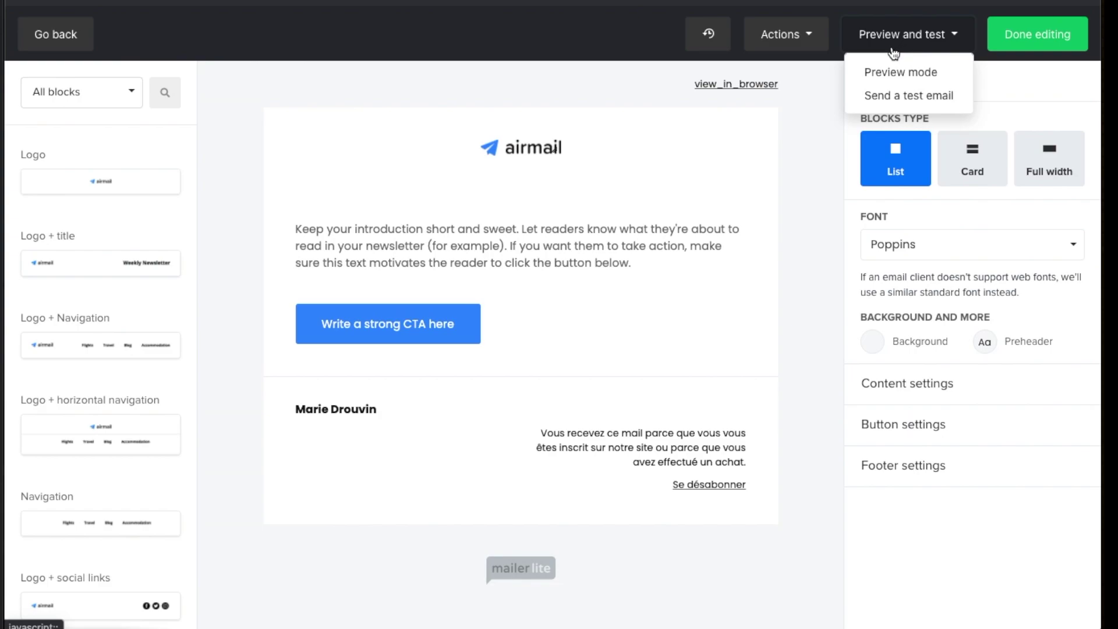
left_click(918, 77)
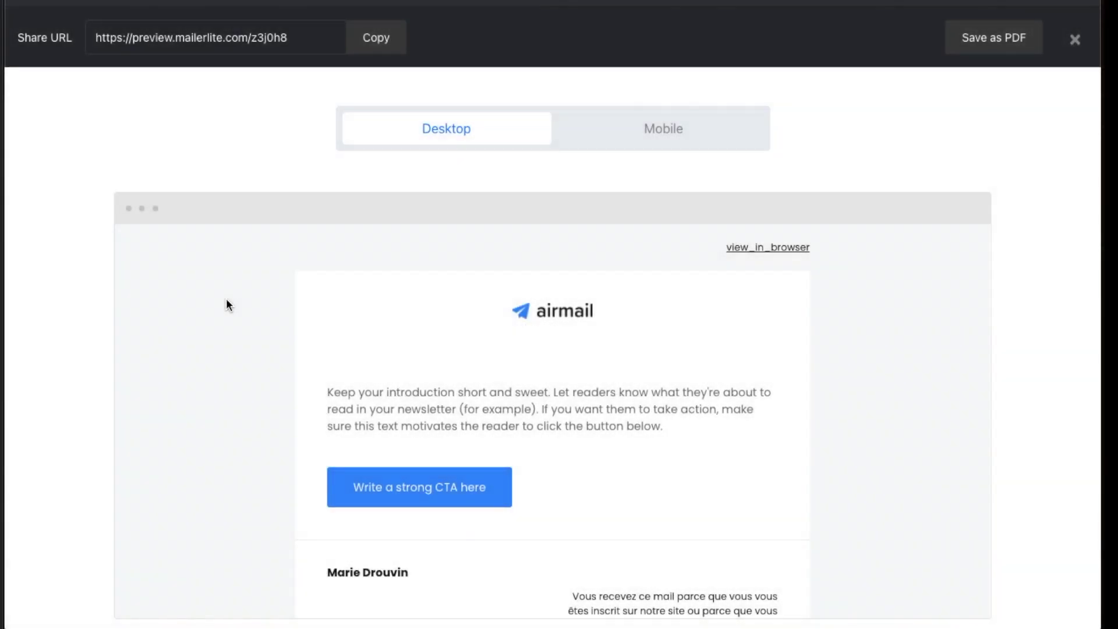
scroll(197, 368, "down", 1)
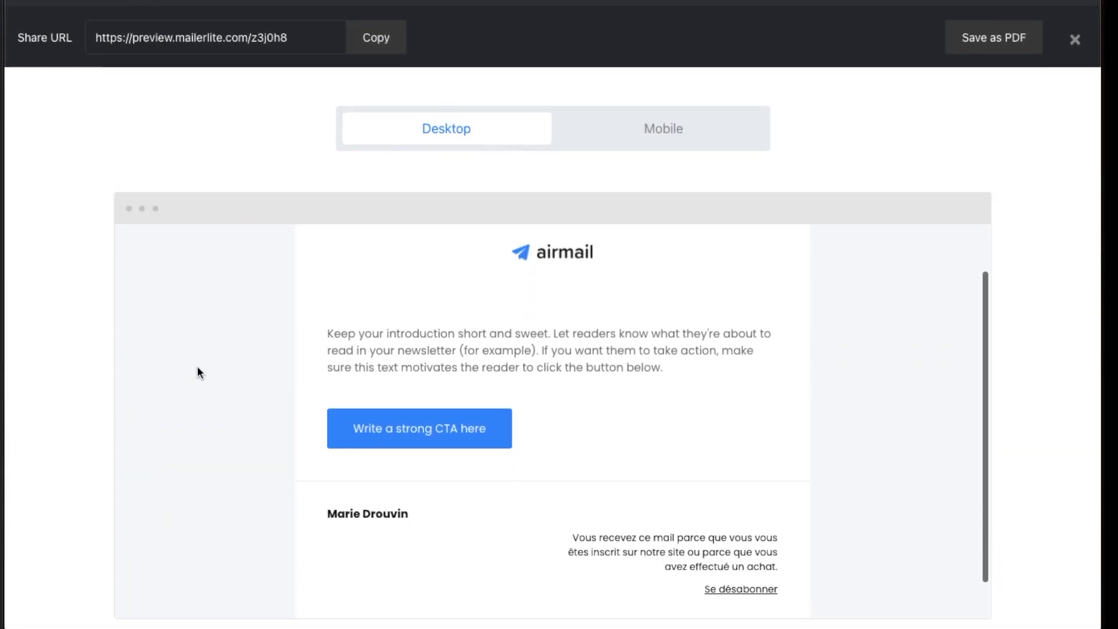
scroll(197, 367, "down", 1)
scroll(450, 379, "up", 2)
scroll(450, 379, "down", 2)
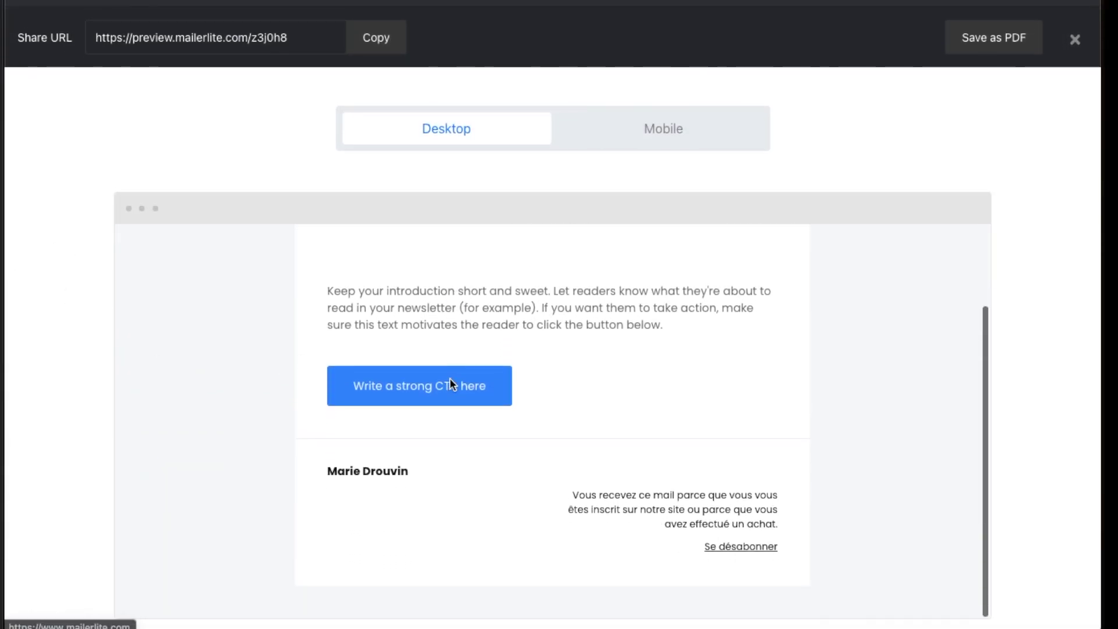
scroll(449, 379, "up", 2)
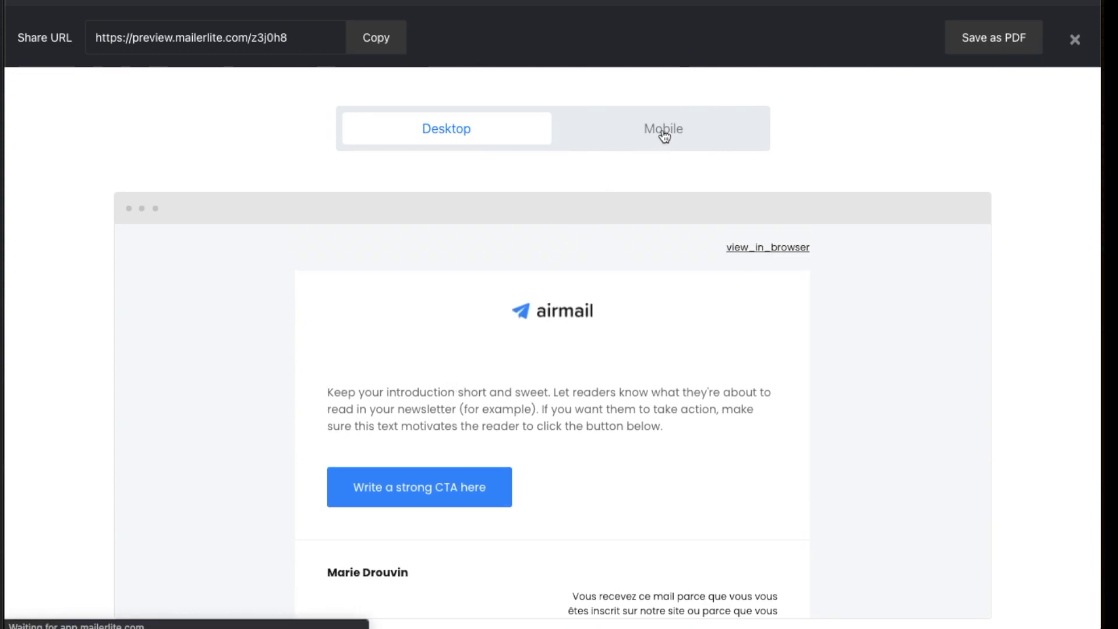
left_click(664, 136)
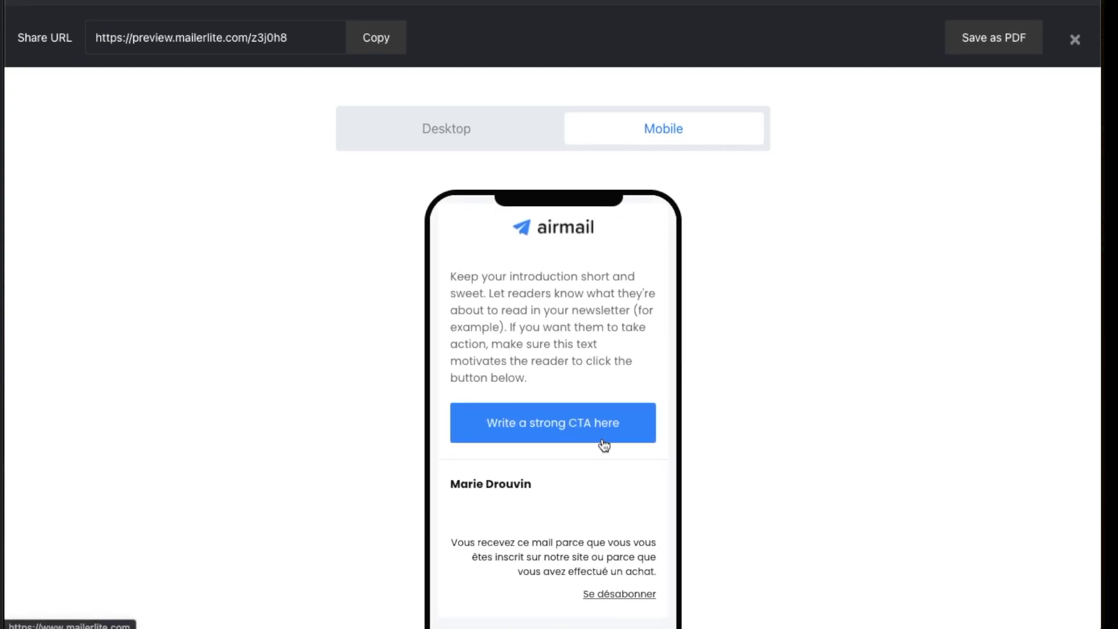
scroll(757, 268, "down", 1)
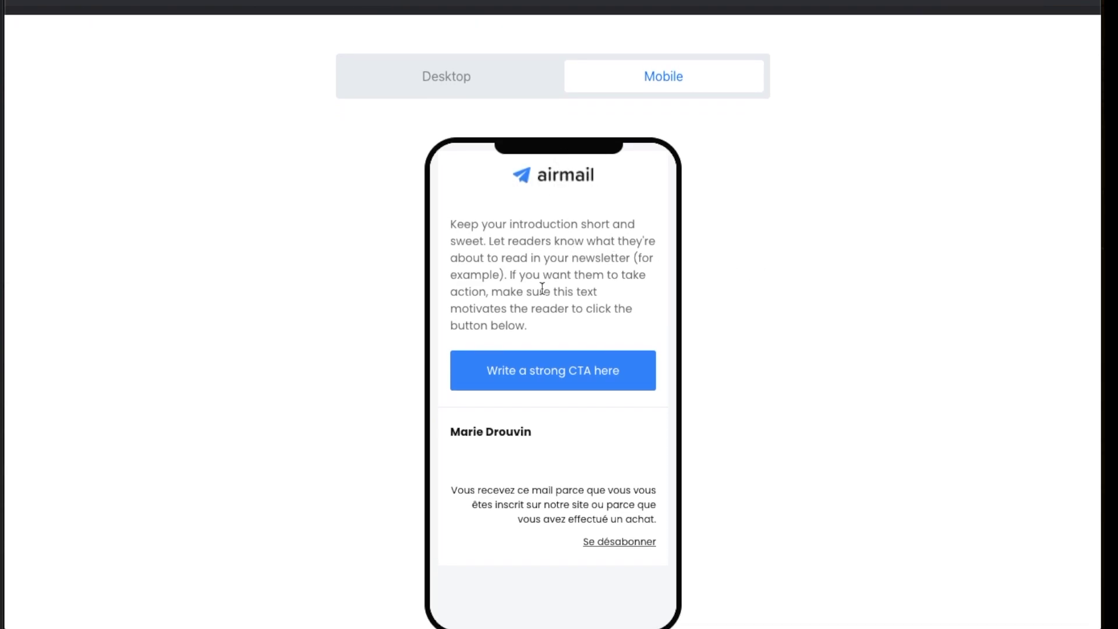
scroll(821, 339, "up", 1)
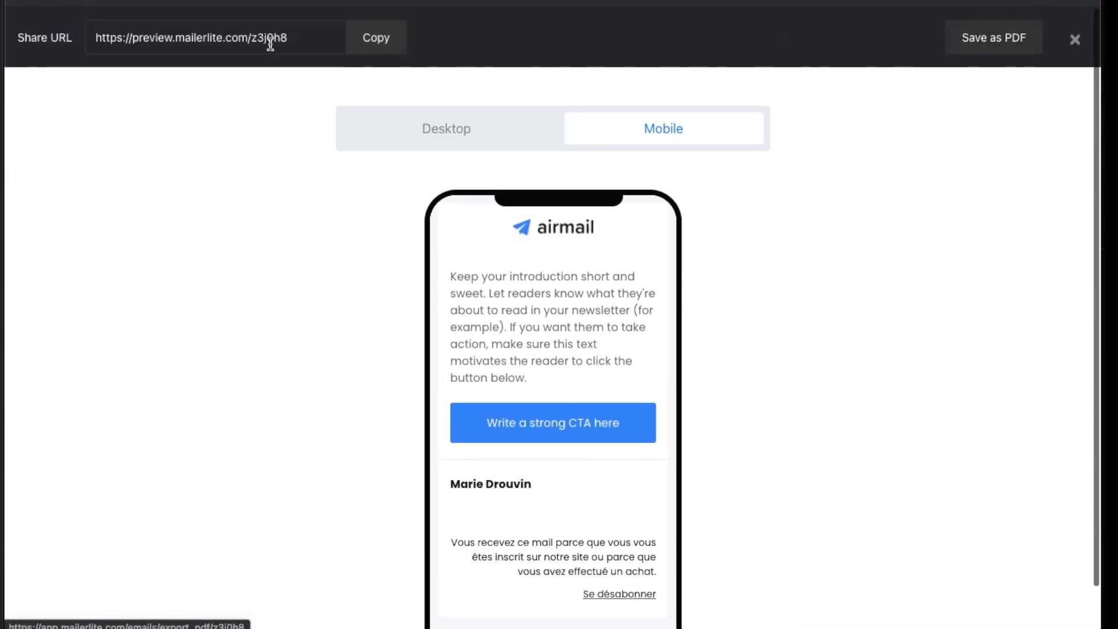
left_click(1075, 40)
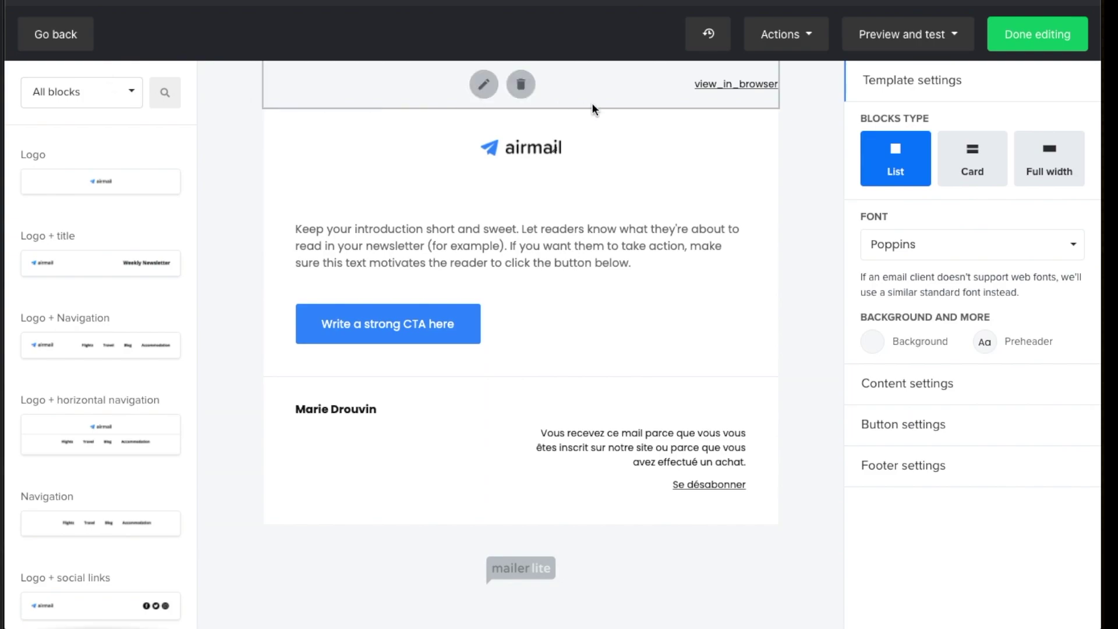
Increase the airmail logo's top padding and preview the email with the new spacing
left_click(484, 87)
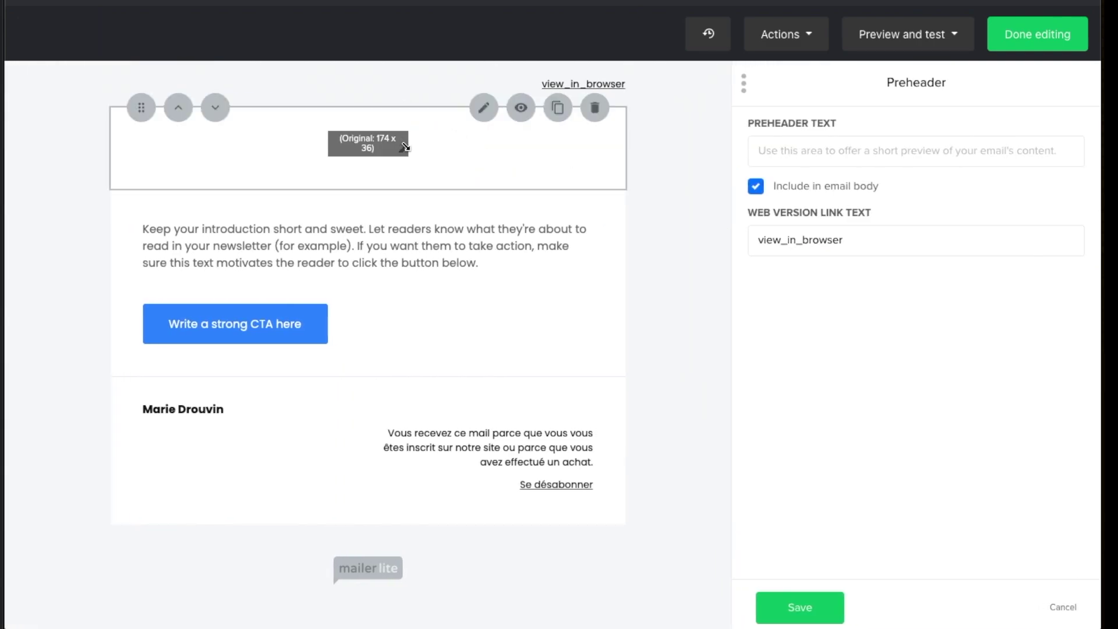
left_click(507, 148)
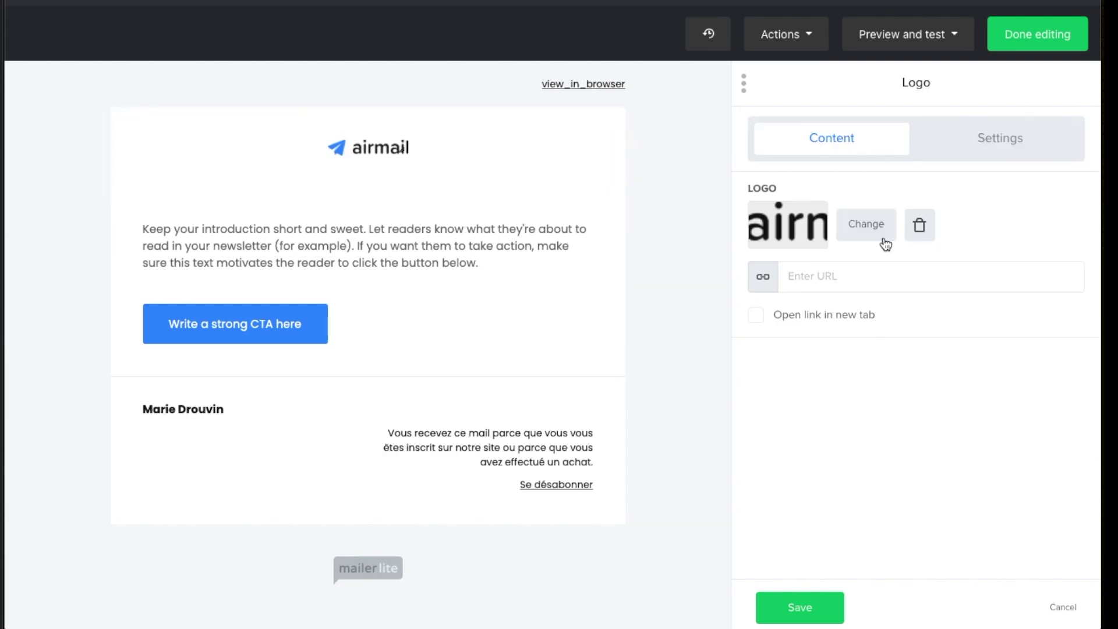
left_click(996, 148)
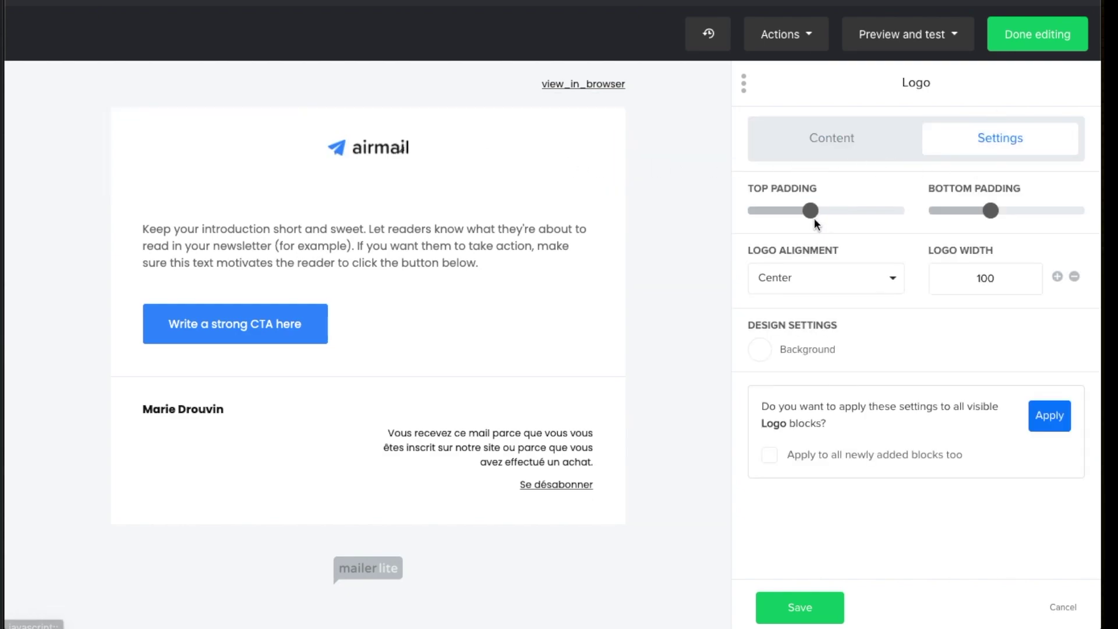
left_click_drag(811, 210, 873, 212)
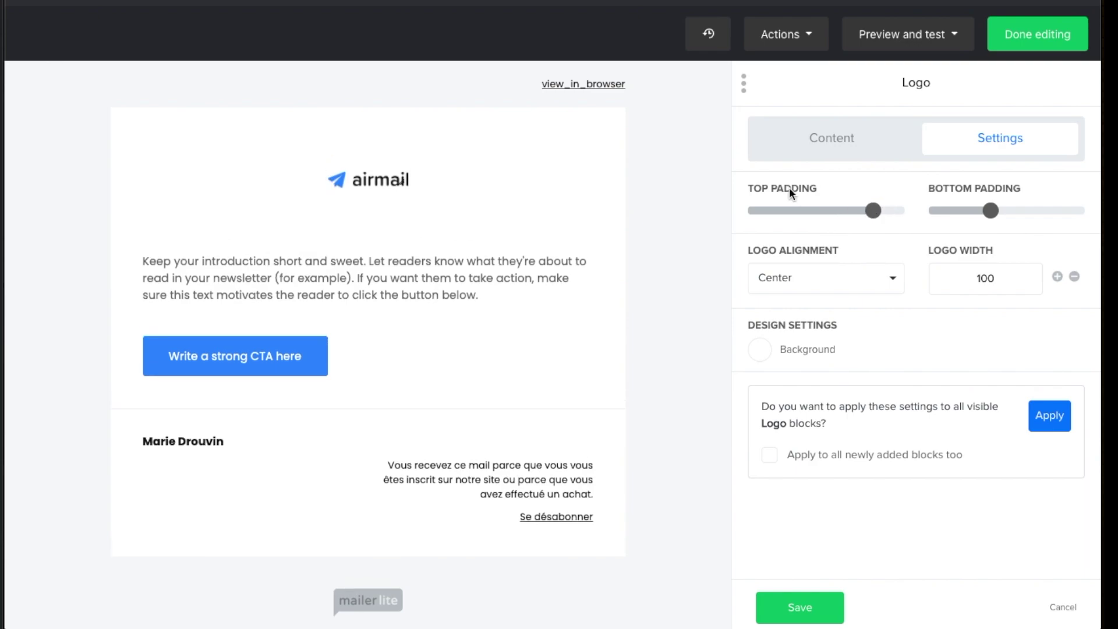
left_click(926, 35)
left_click(891, 74)
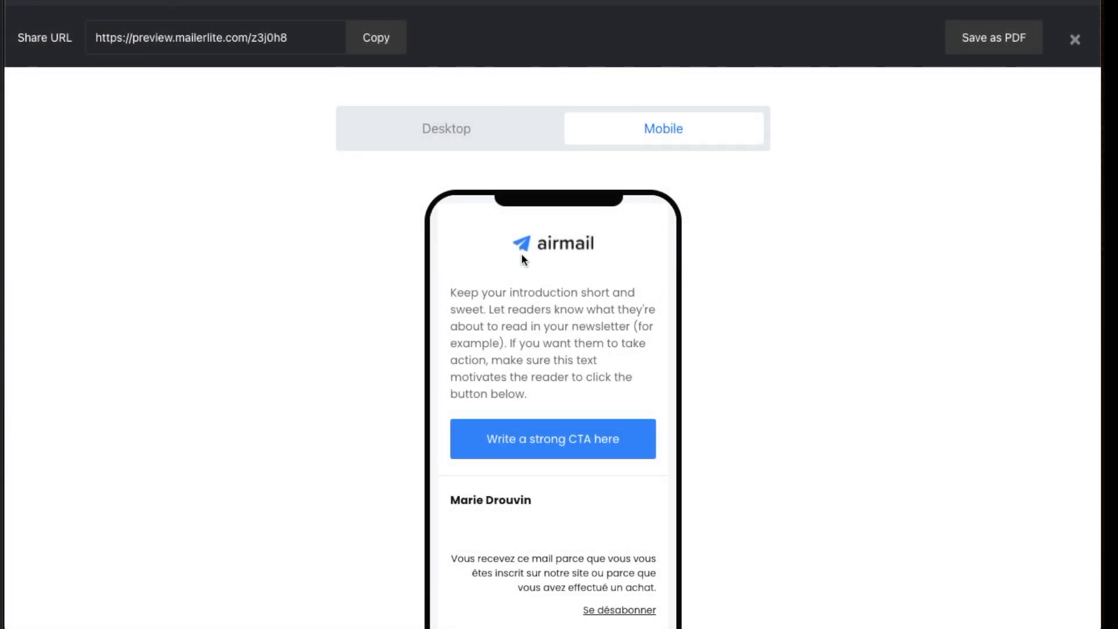
Close the mobile preview and send a test email to the prefilled address
left_click(1076, 42)
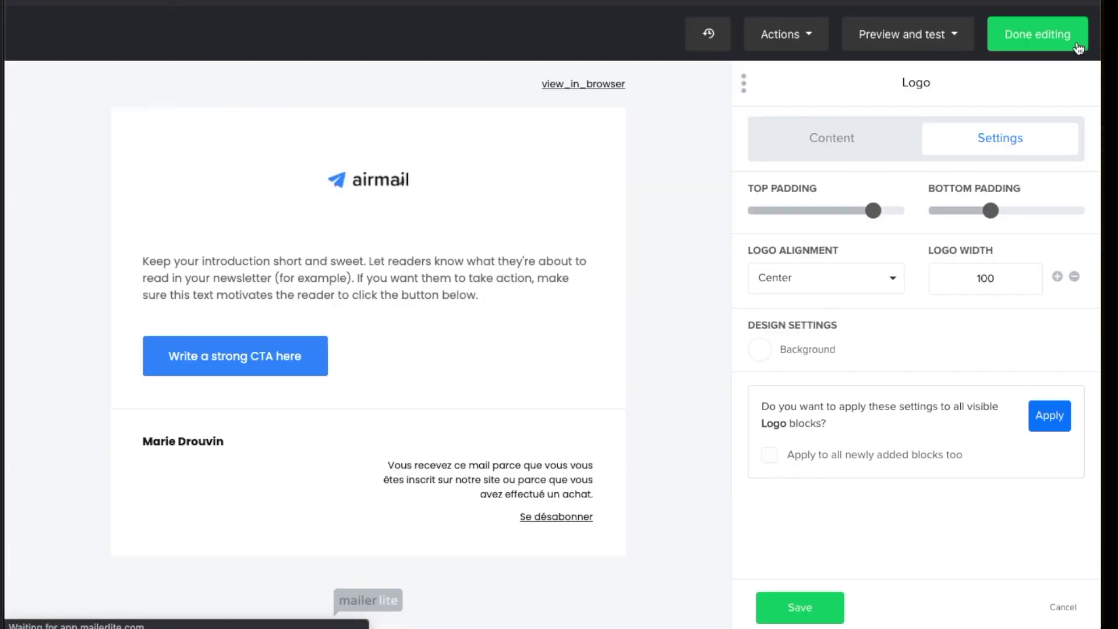
left_click(886, 44)
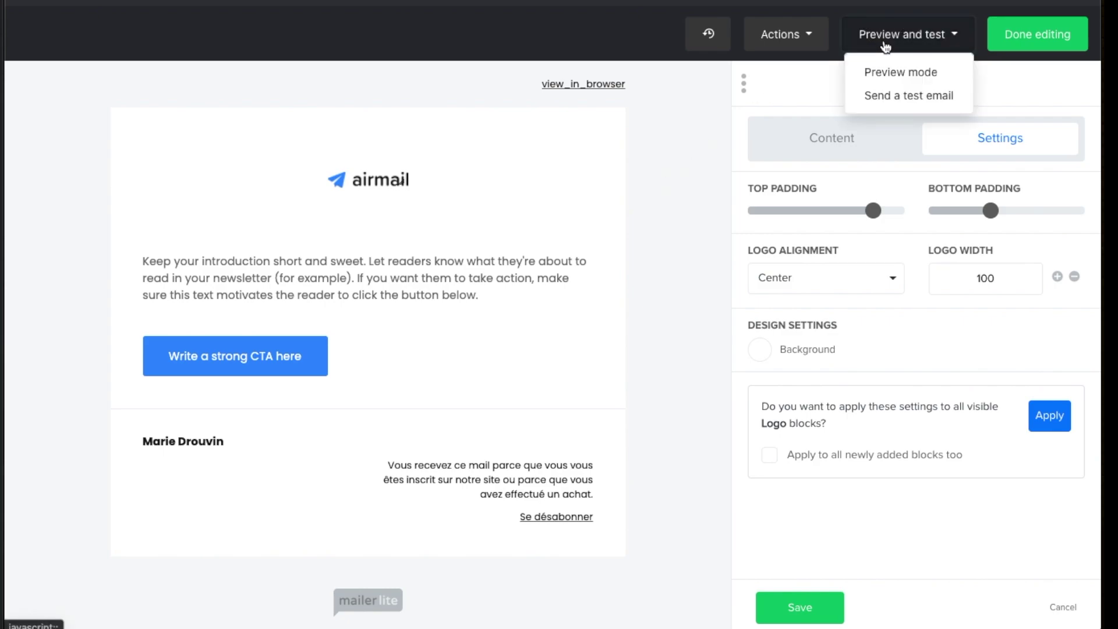
left_click(885, 97)
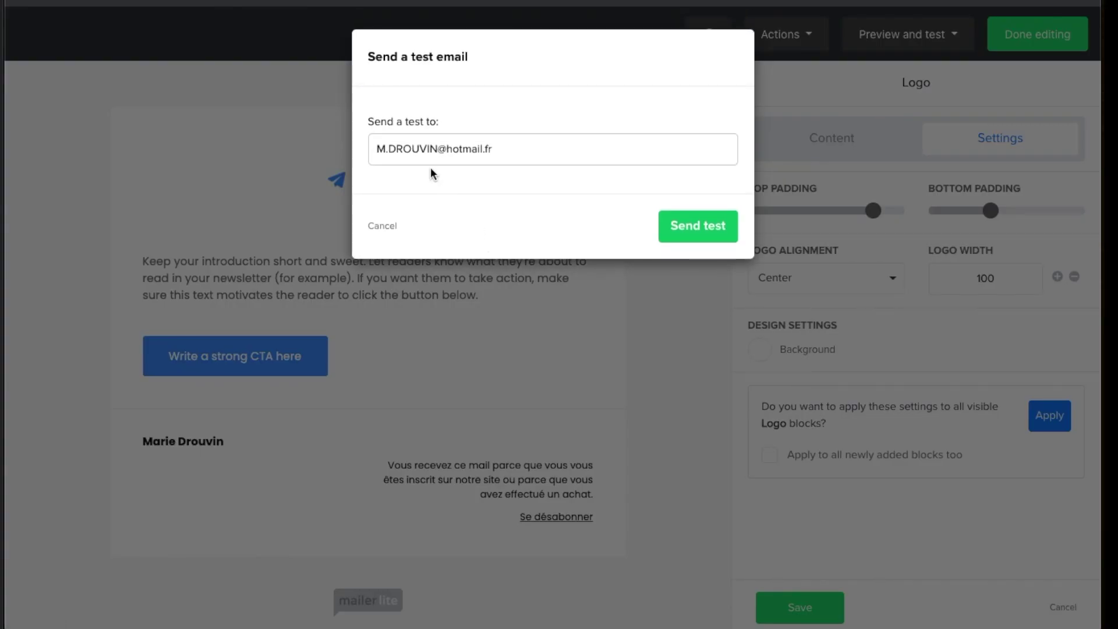
left_click_drag(499, 146, 329, 144)
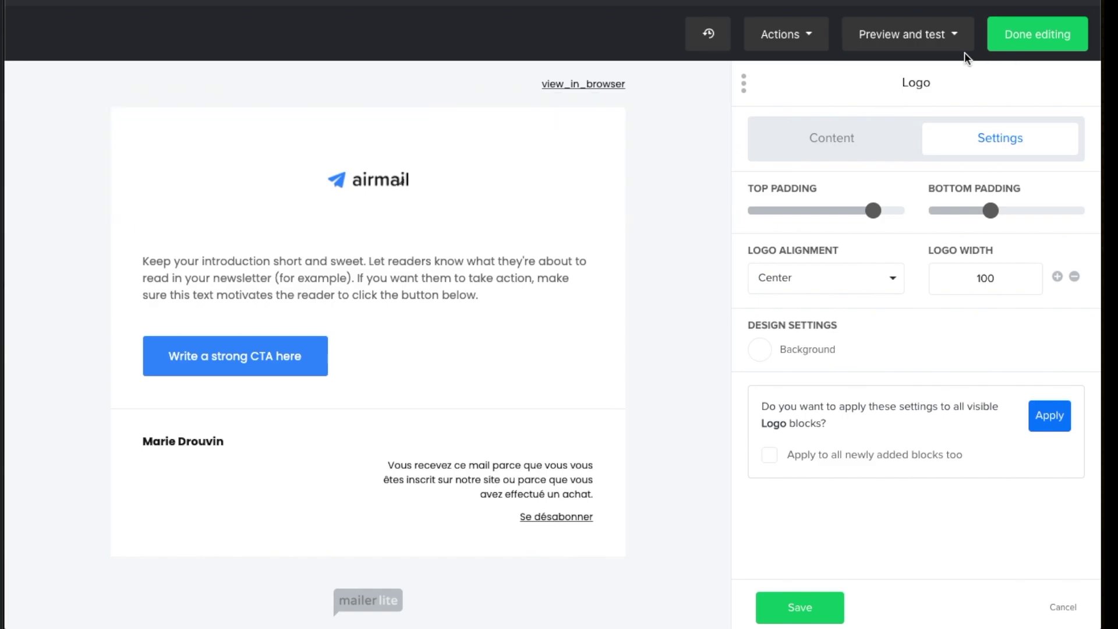
left_click(958, 41)
left_click(916, 96)
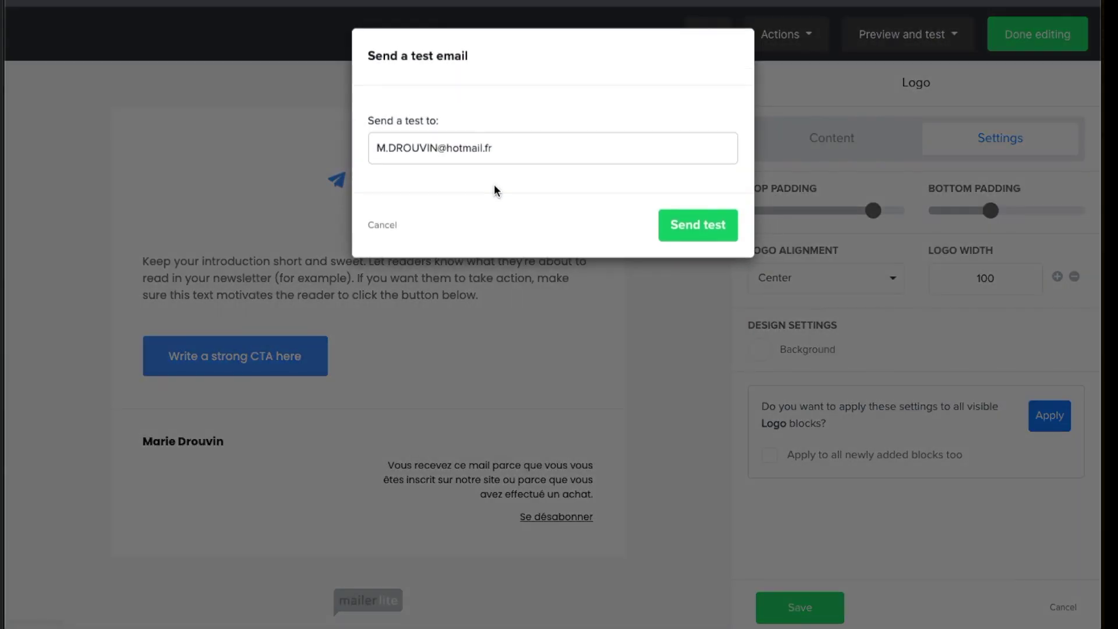
left_click(693, 227)
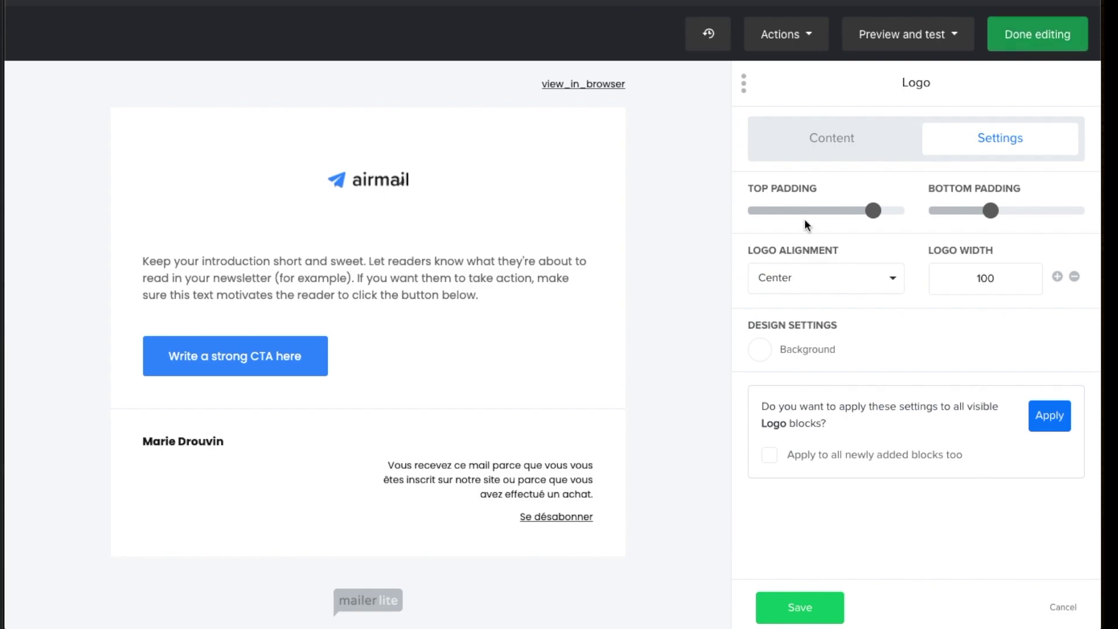
Save the logo spacing change and briefly open the intro paragraph editor
left_click(792, 606)
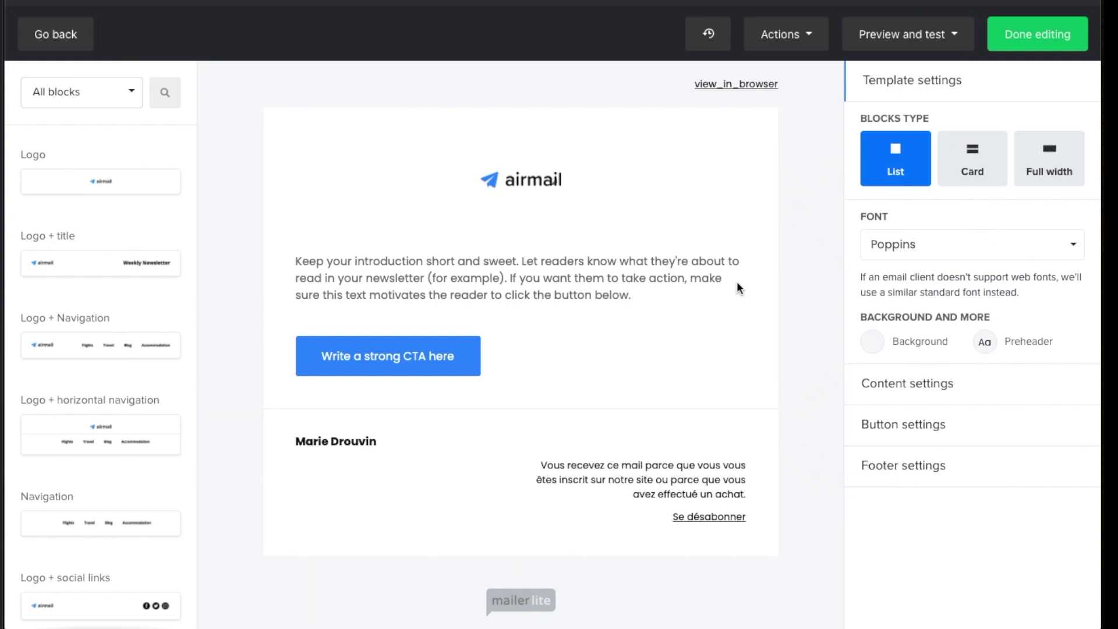
left_click(518, 291)
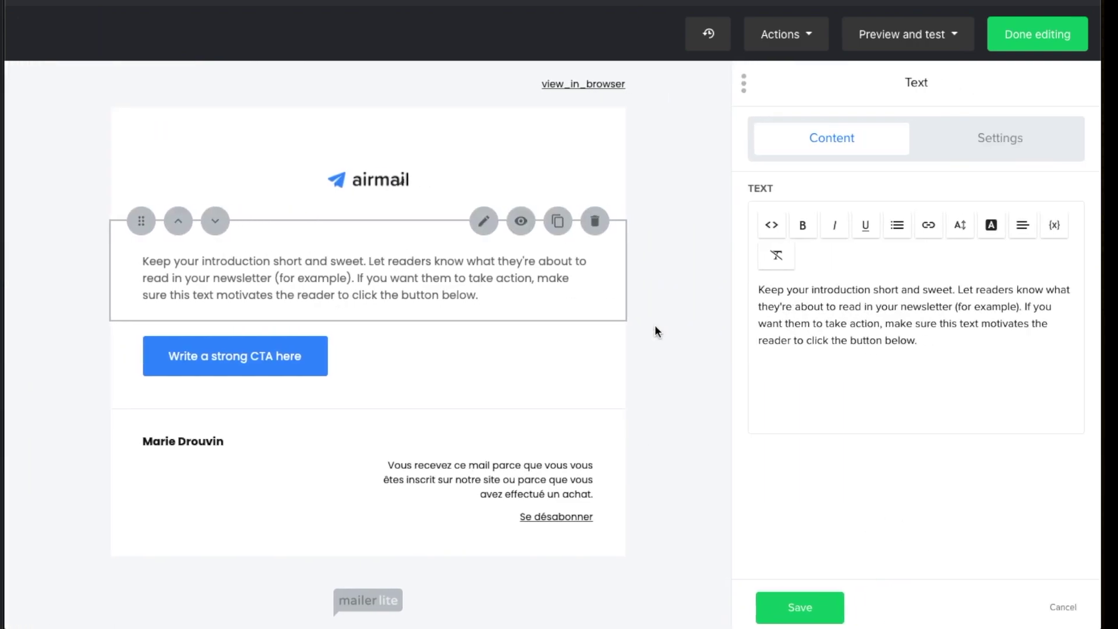
left_click(799, 608)
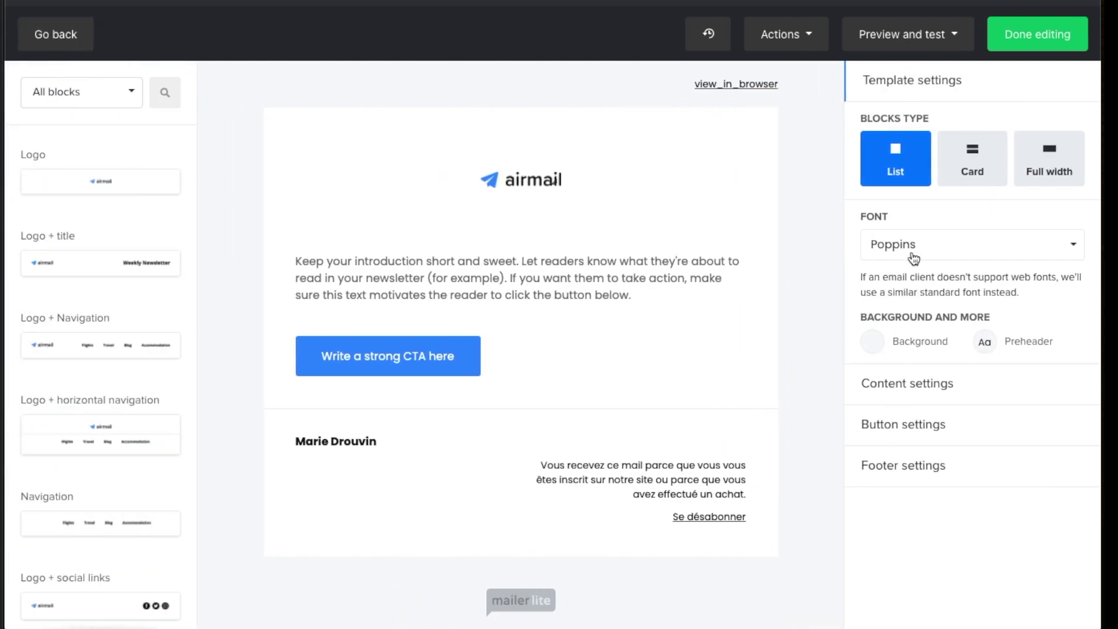
Review the template's button and footer settings, then click Done editing
mouse_move(760, 268)
left_click(904, 427)
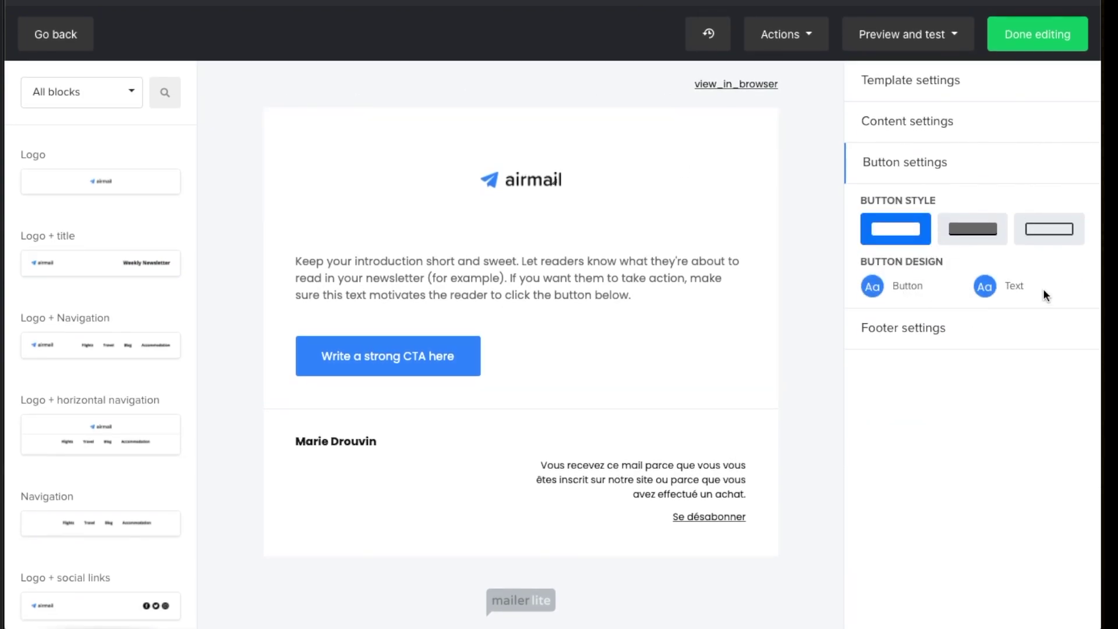
left_click(913, 328)
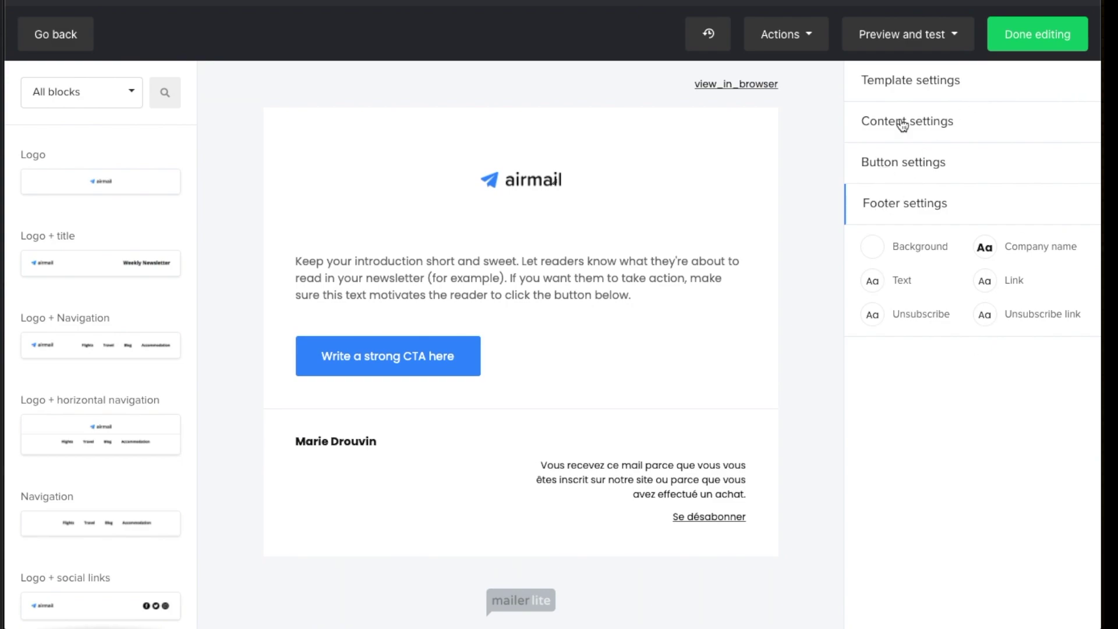
left_click(1025, 39)
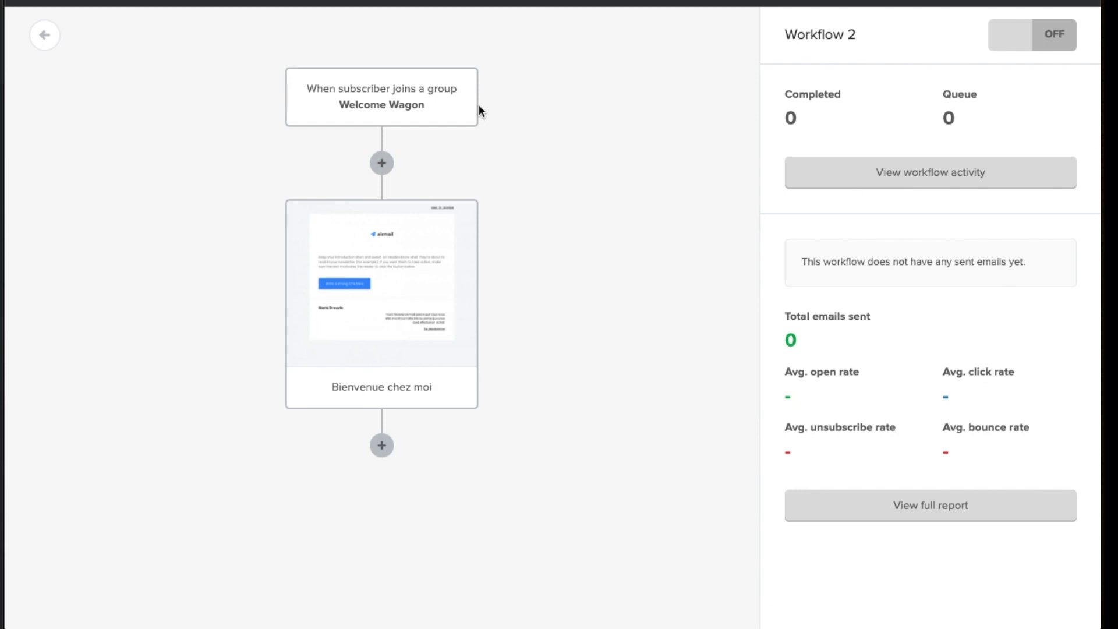
Add a new step directly below the Welcome Wagon trigger in Workflow 2
mouse_move(386, 239)
left_click(382, 164)
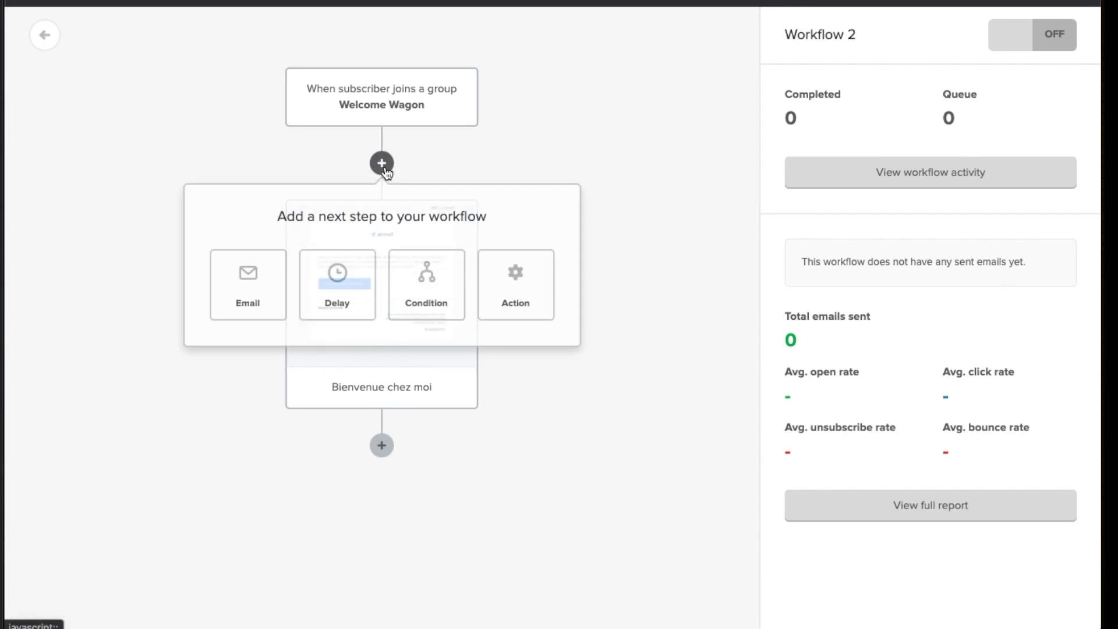
Insert a Delay step after the Welcome Wagon trigger and open its day(s) unit dropdown
left_click(354, 300)
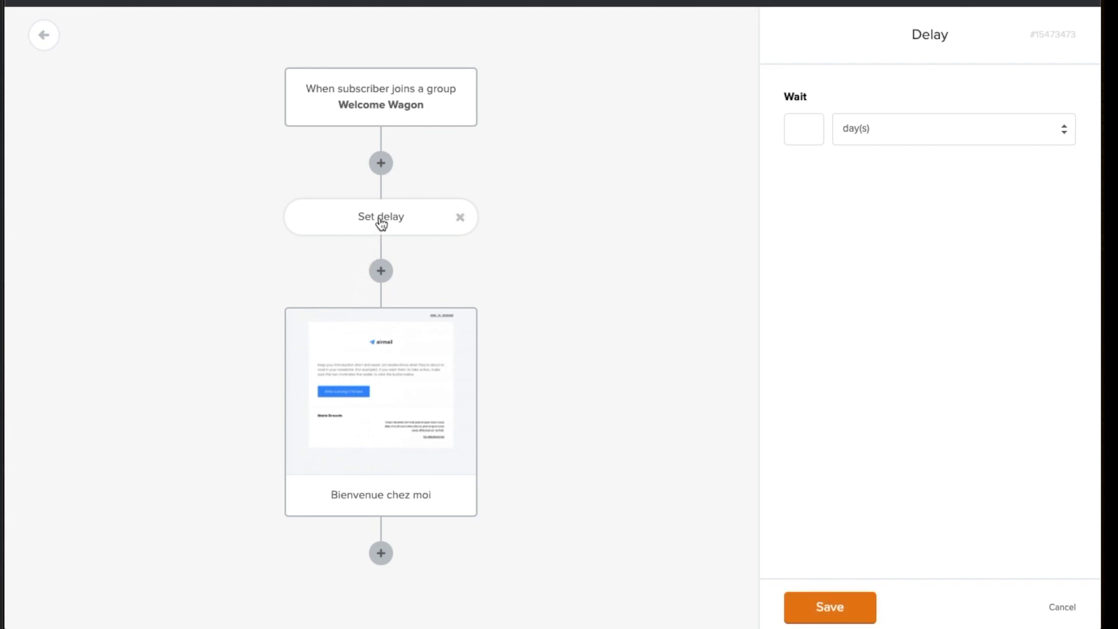
left_click(902, 127)
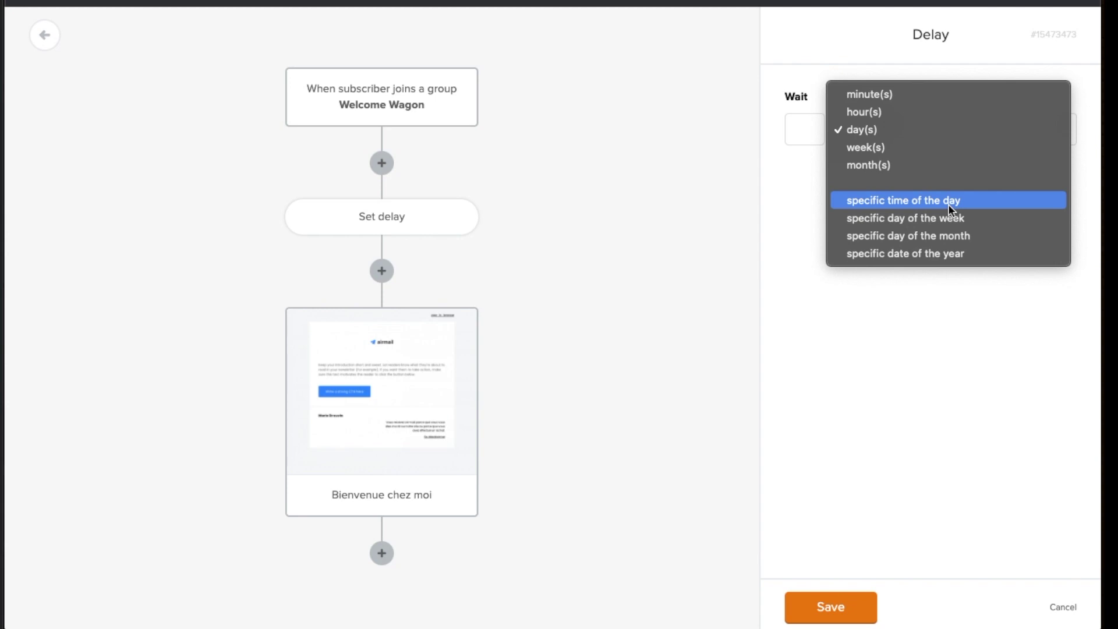
Make the delay wait until 08:00 at a specific time of day and save it
left_click(937, 200)
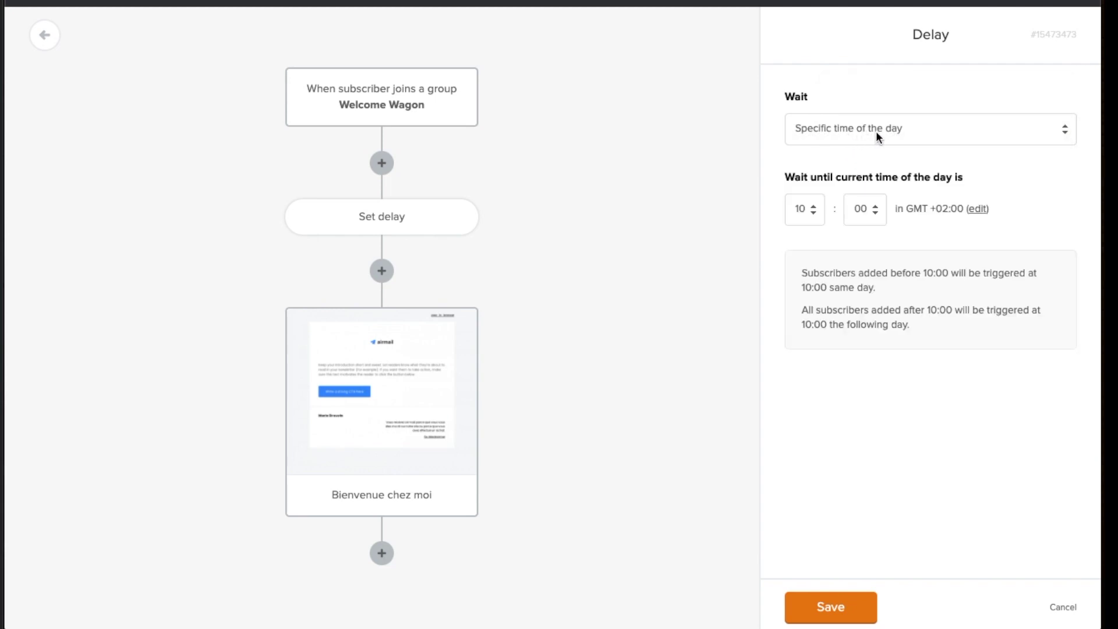
left_click(810, 212)
left_click(809, 174)
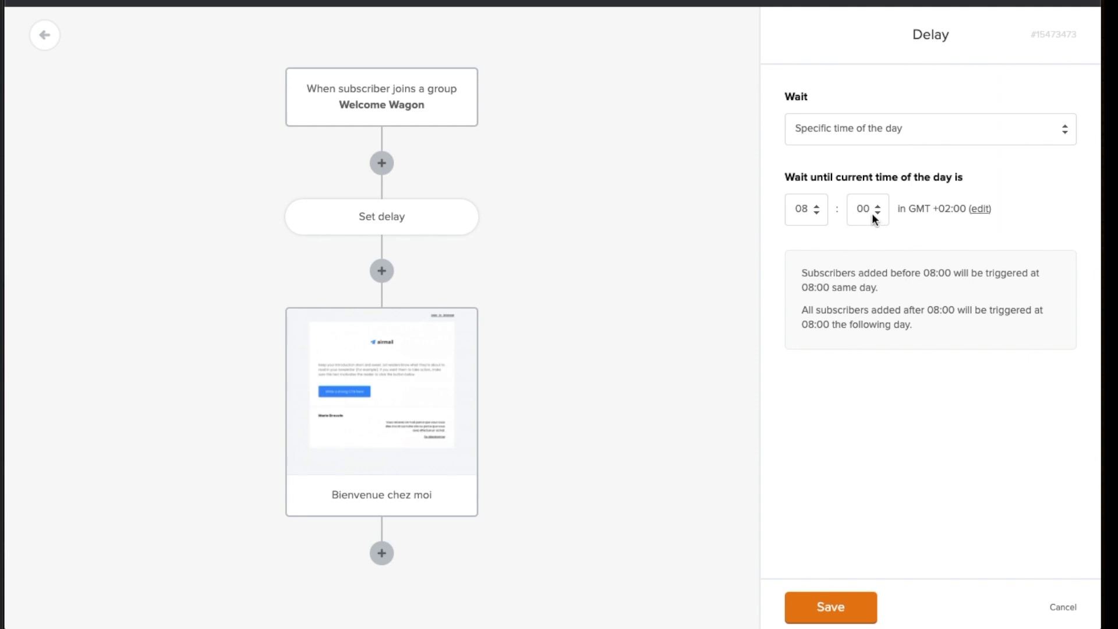
left_click(872, 213)
left_click(945, 228)
left_click_drag(908, 209, 993, 211)
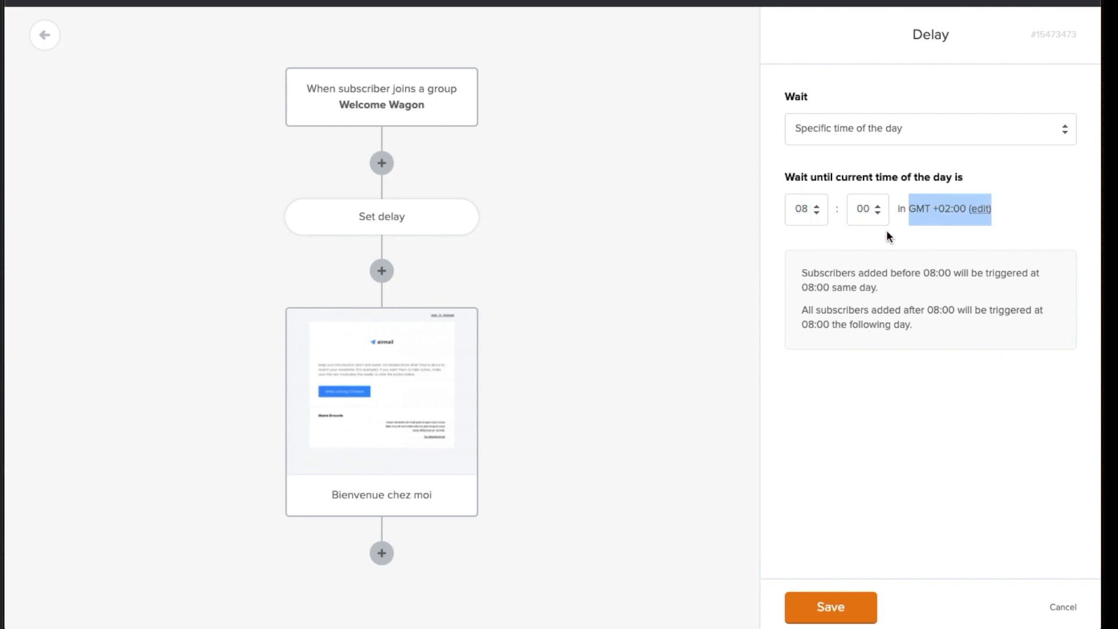
left_click(886, 232)
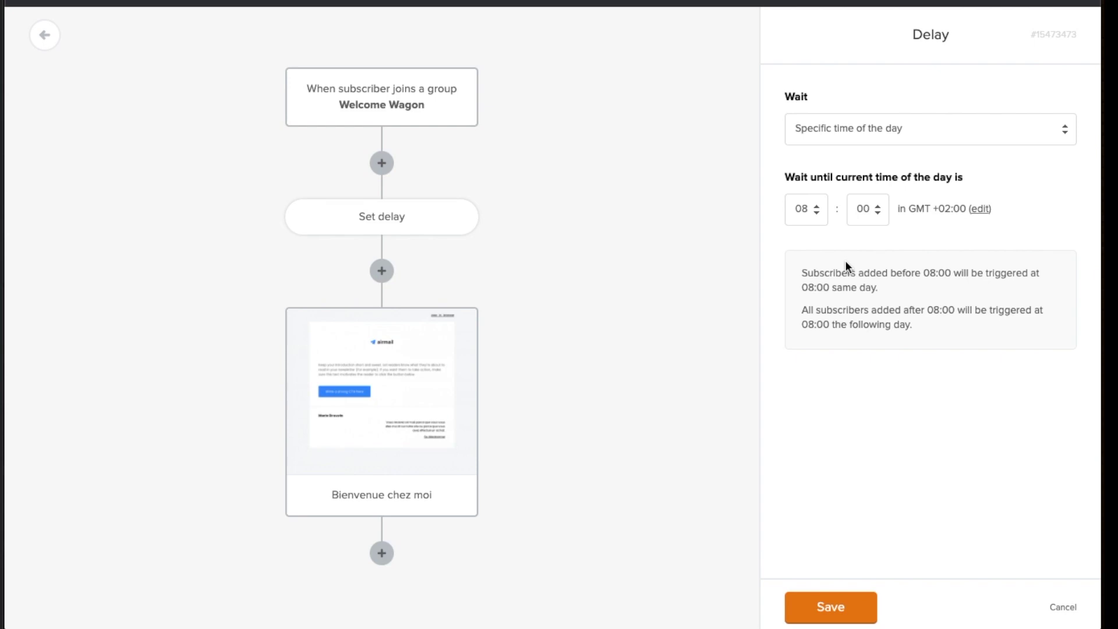
left_click(829, 608)
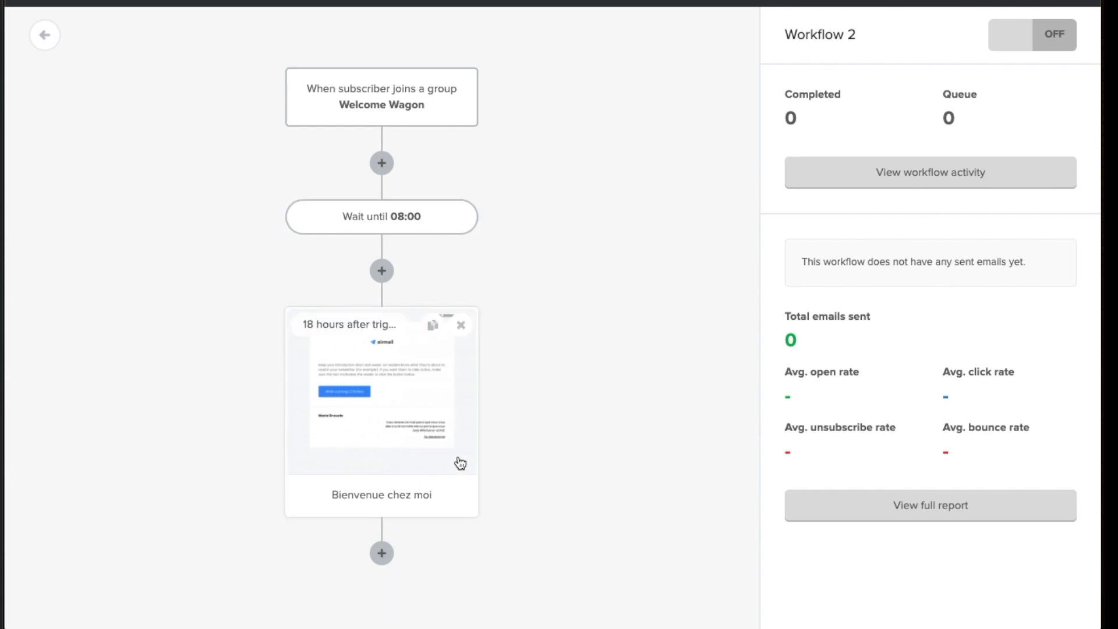
left_click(382, 553)
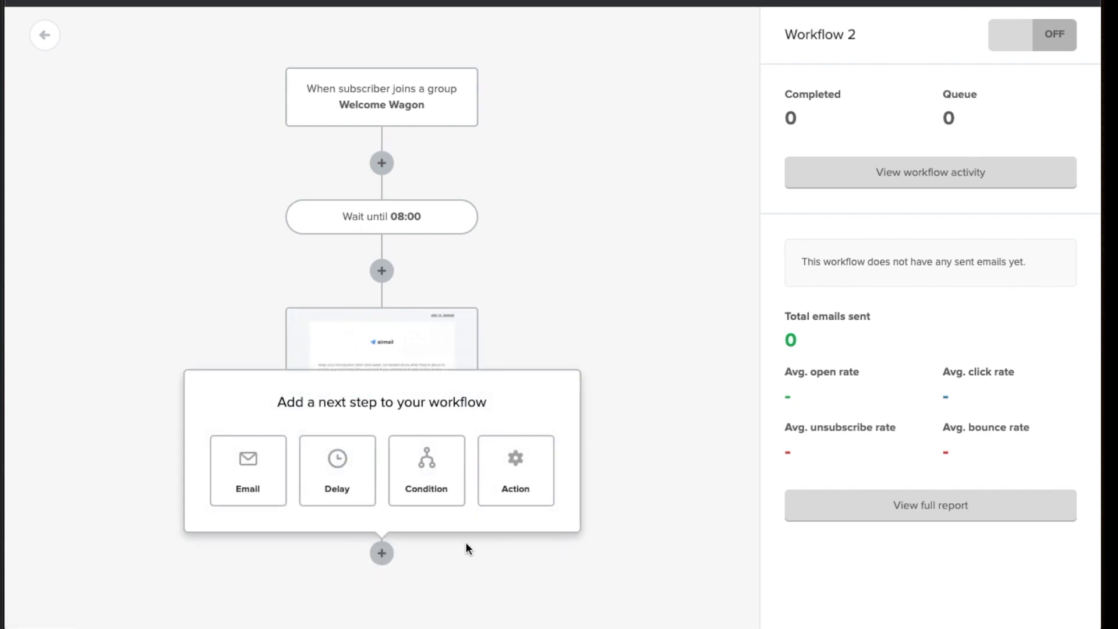
Add a condition step after the Bienvenue chez moi email
left_click(707, 403)
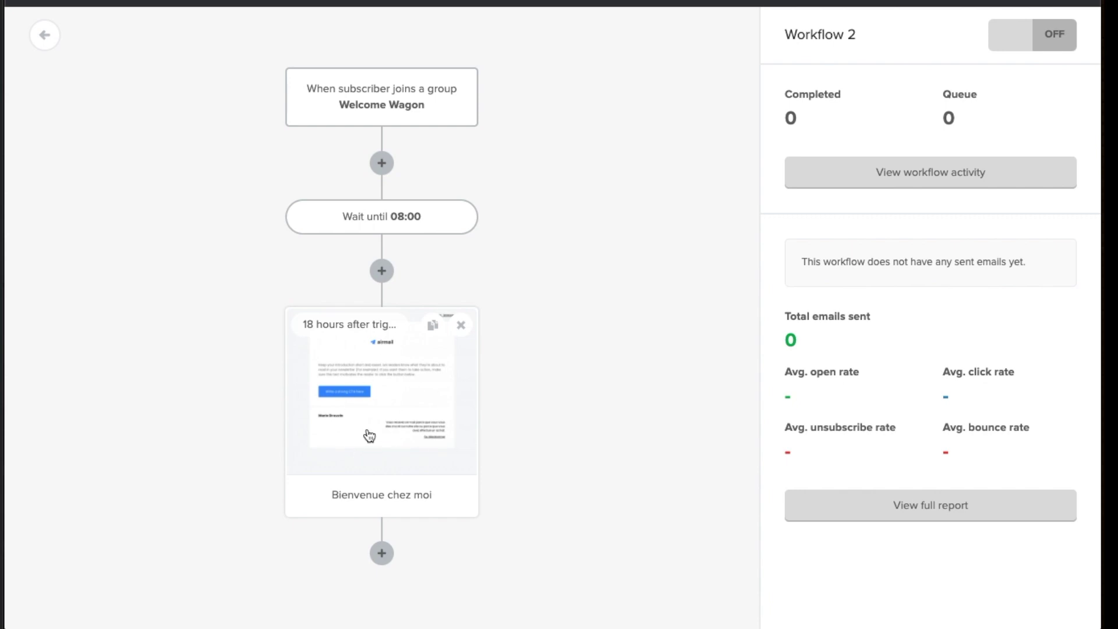
left_click(382, 552)
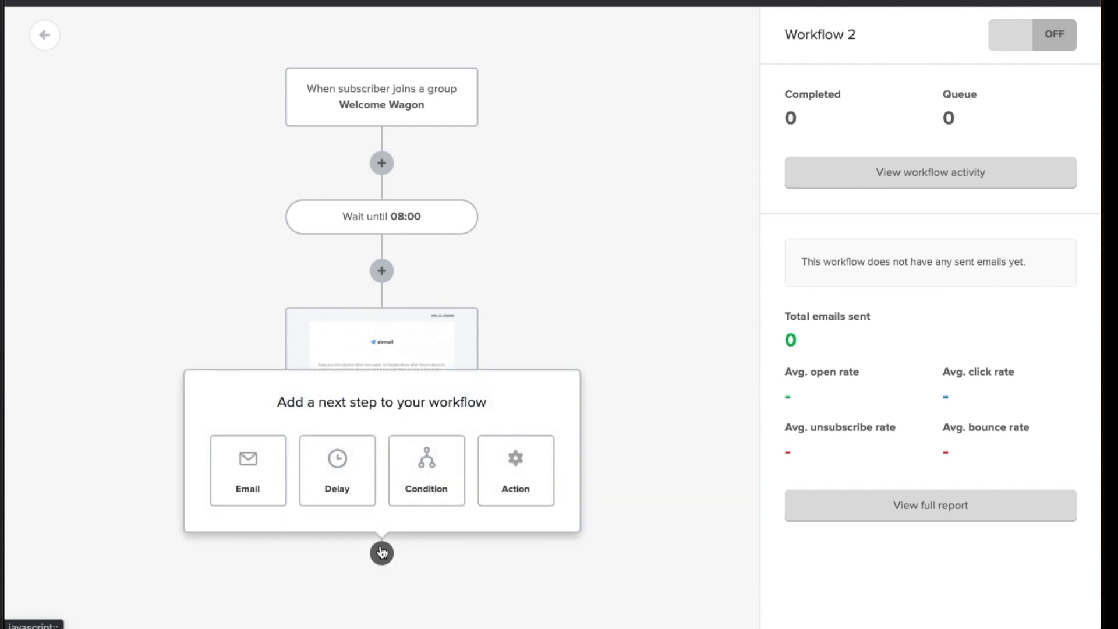
left_click(426, 466)
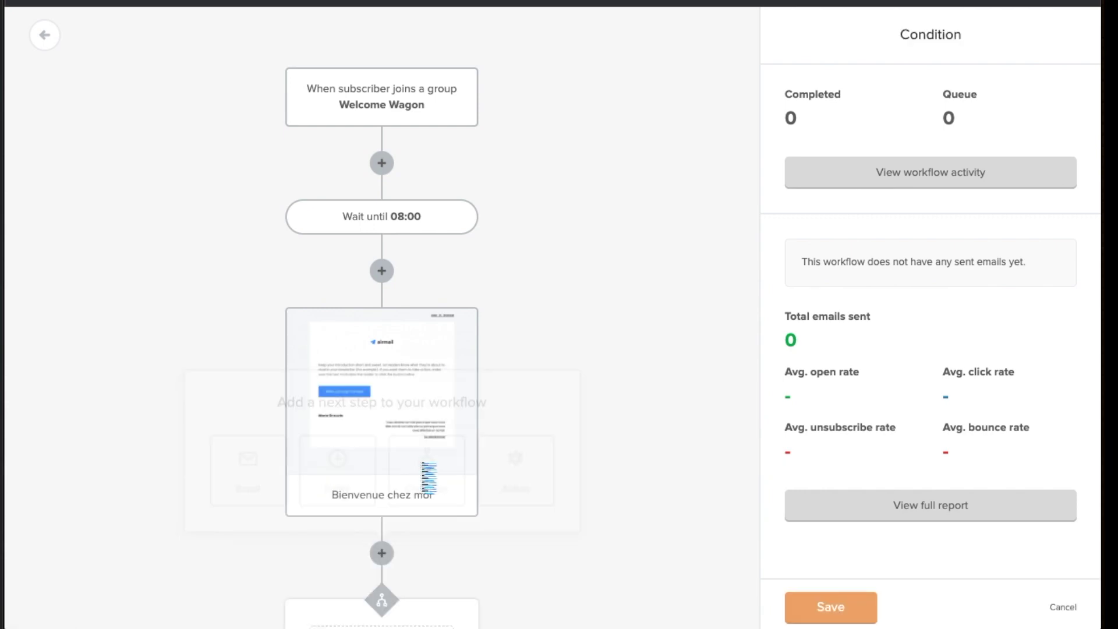
scroll(561, 470, "down", 4)
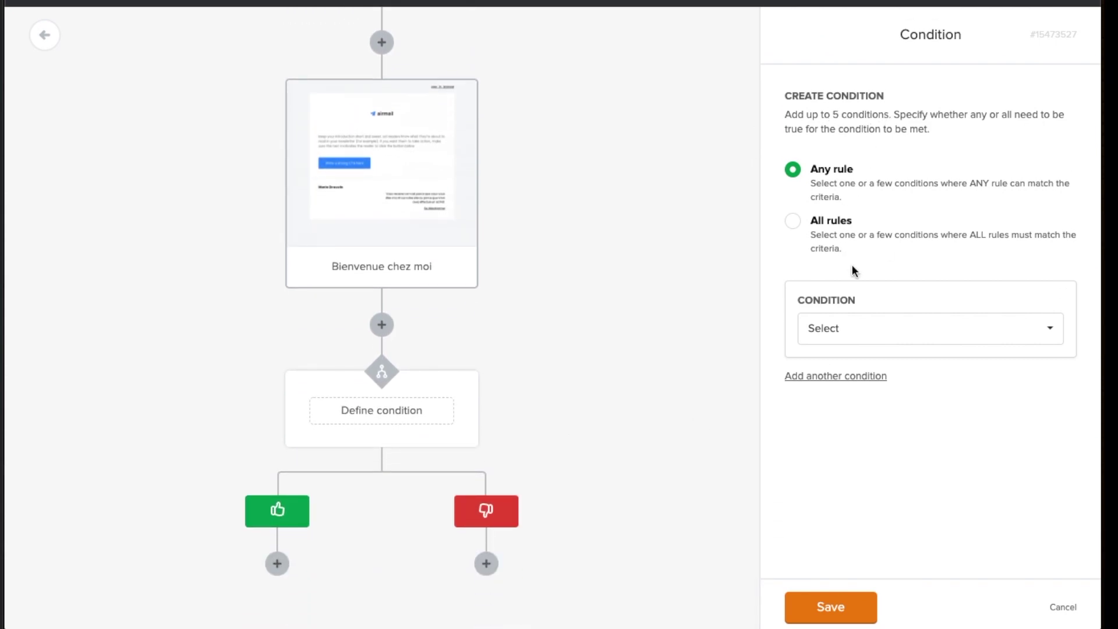
Base the condition on workflow activity for the Bienvenue chez moi email
left_click(870, 330)
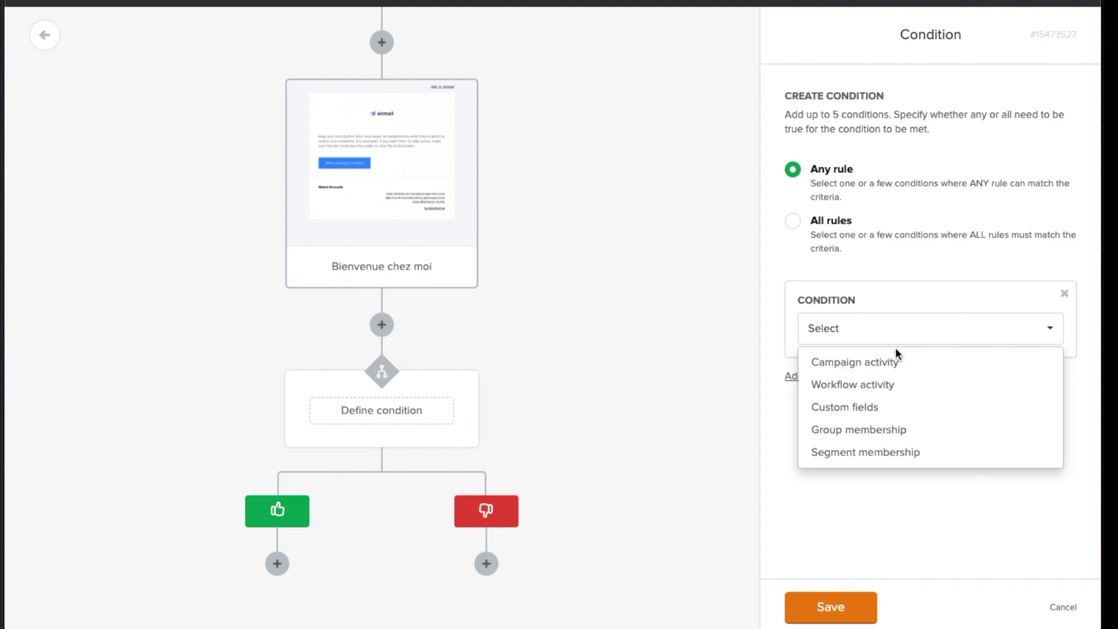
left_click(902, 369)
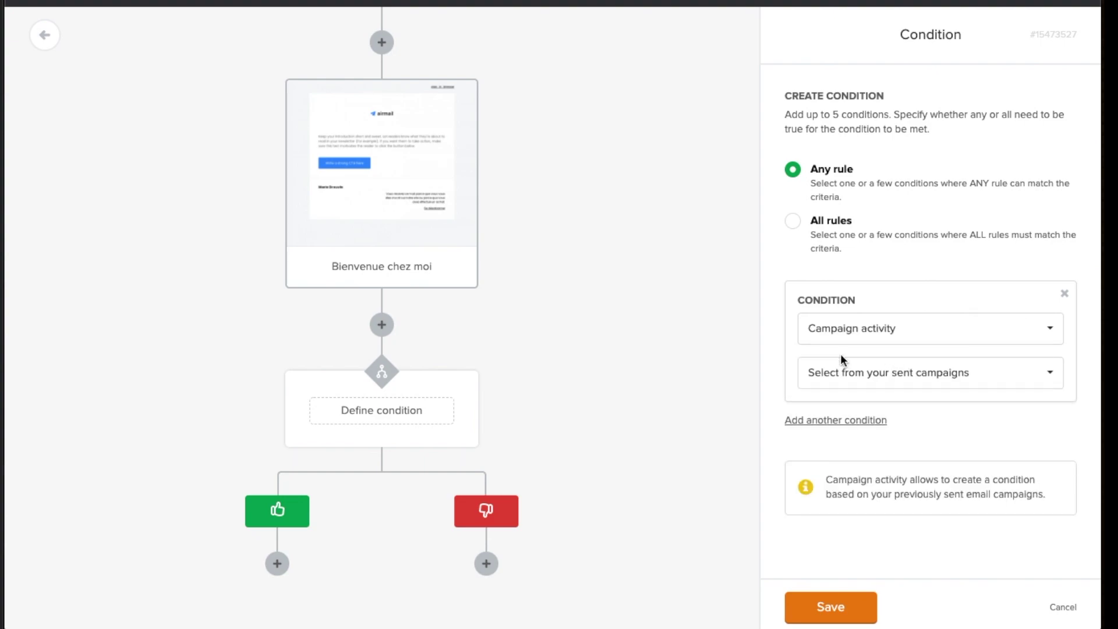
left_click(909, 380)
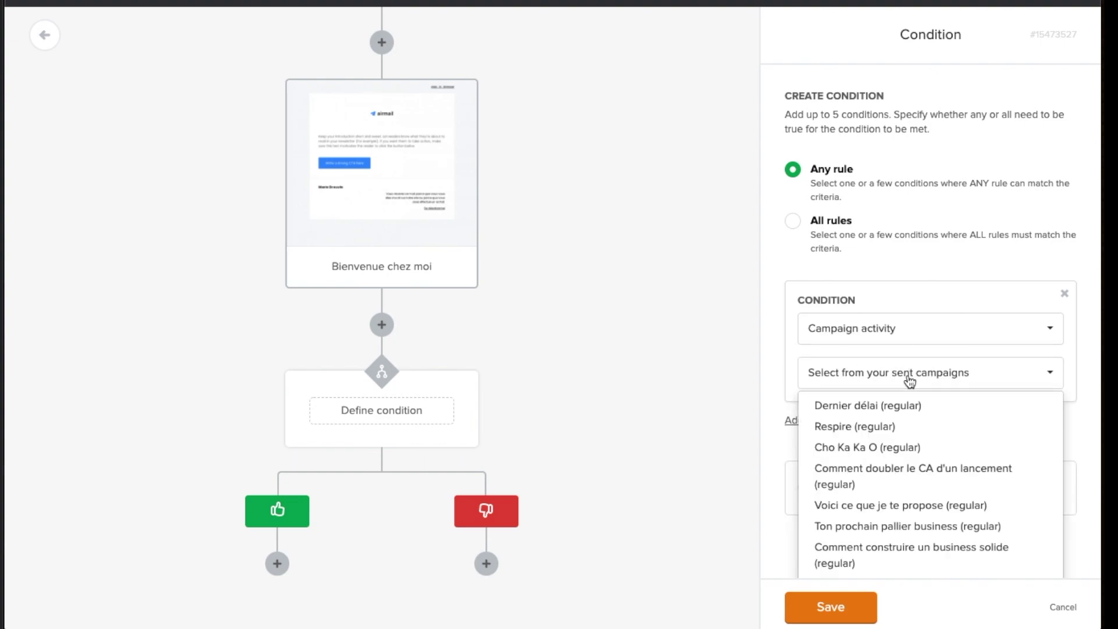
scroll(873, 382, "down", 2)
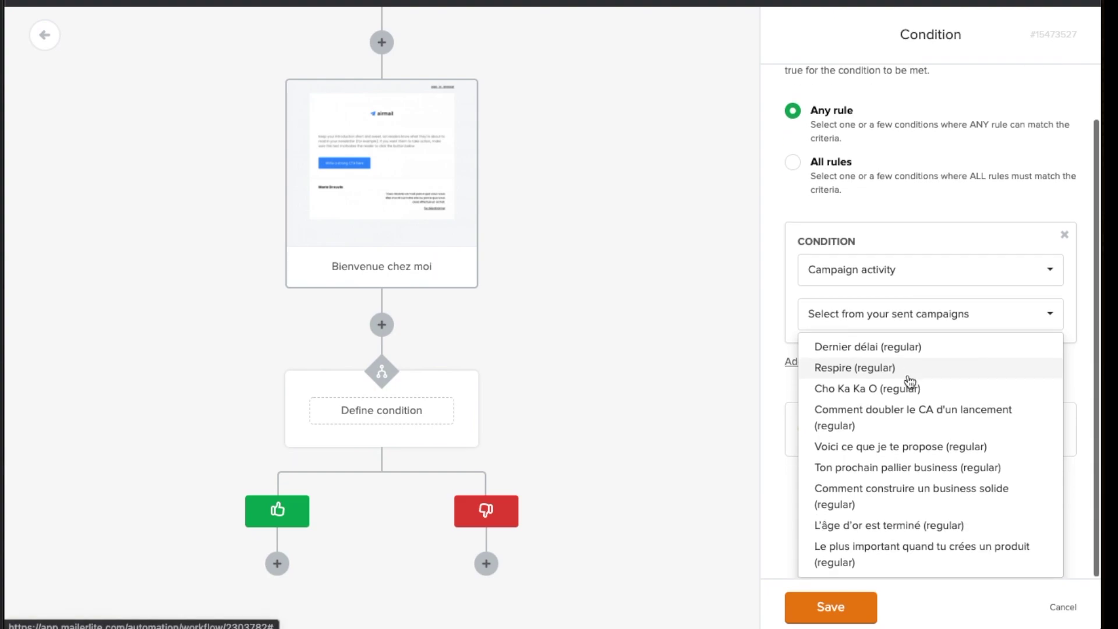
left_click(864, 269)
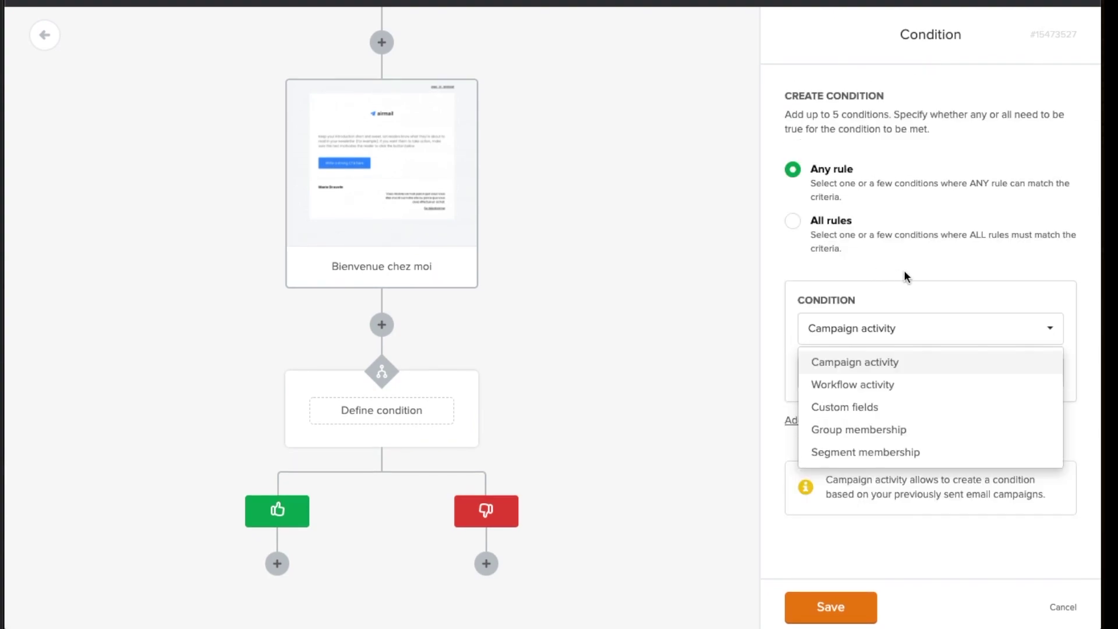
left_click(893, 383)
left_click(871, 380)
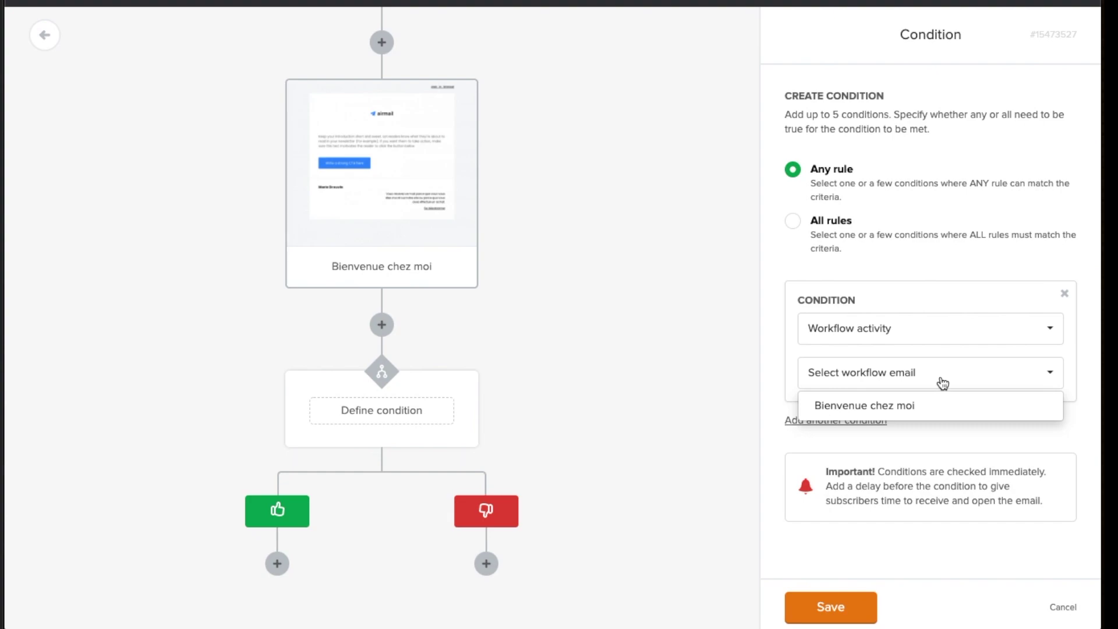
left_click(901, 408)
left_click(903, 418)
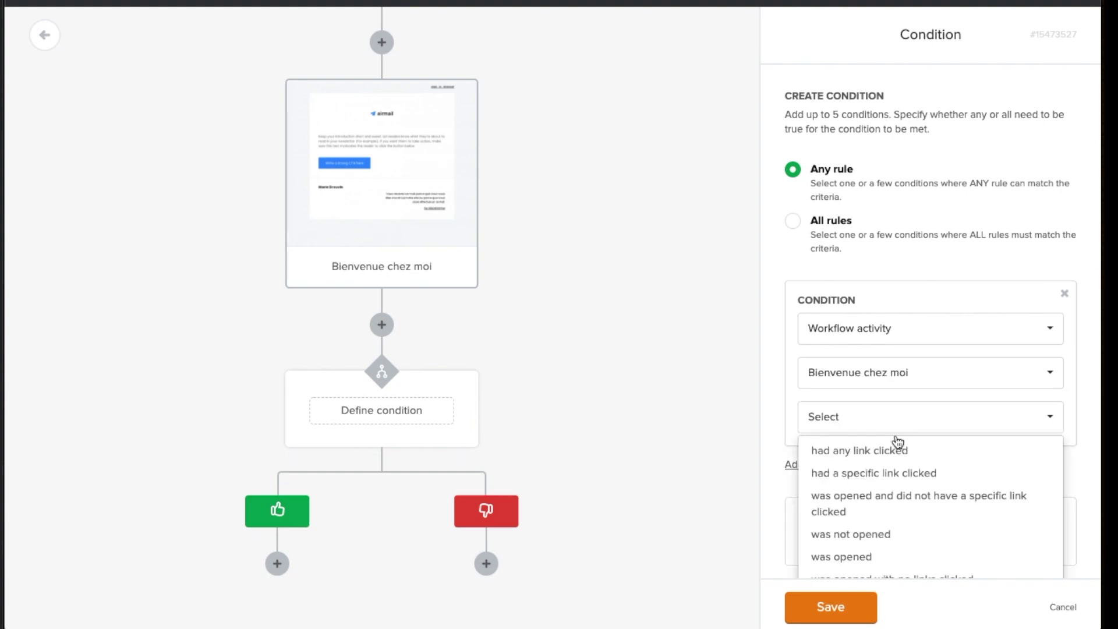
scroll(917, 469, "down", 1)
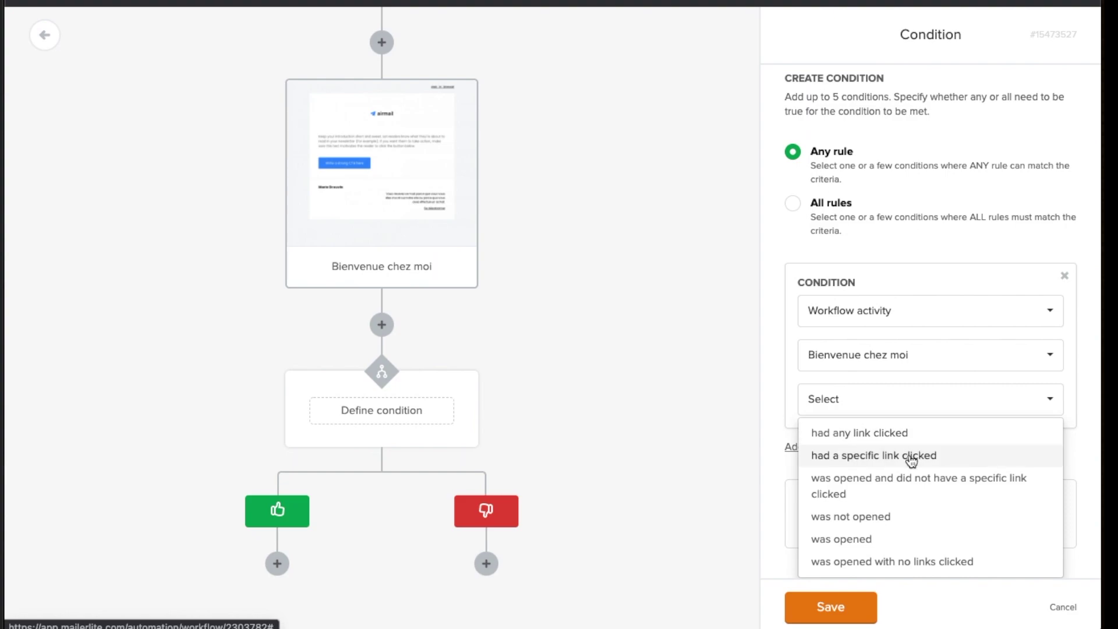
left_click(910, 455)
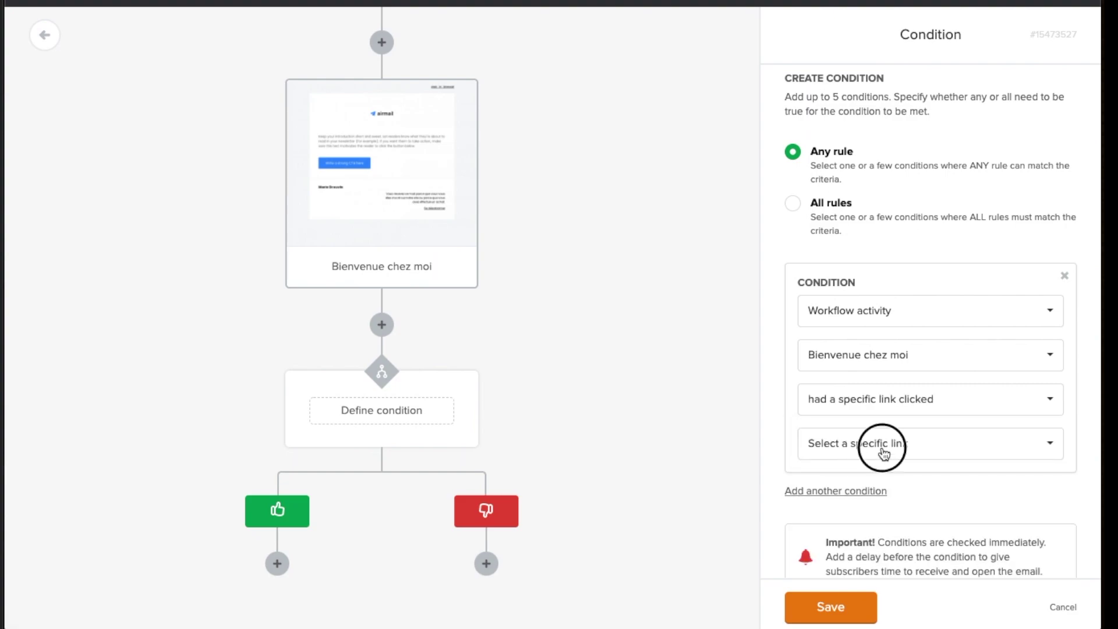
left_click(882, 447)
left_click(928, 395)
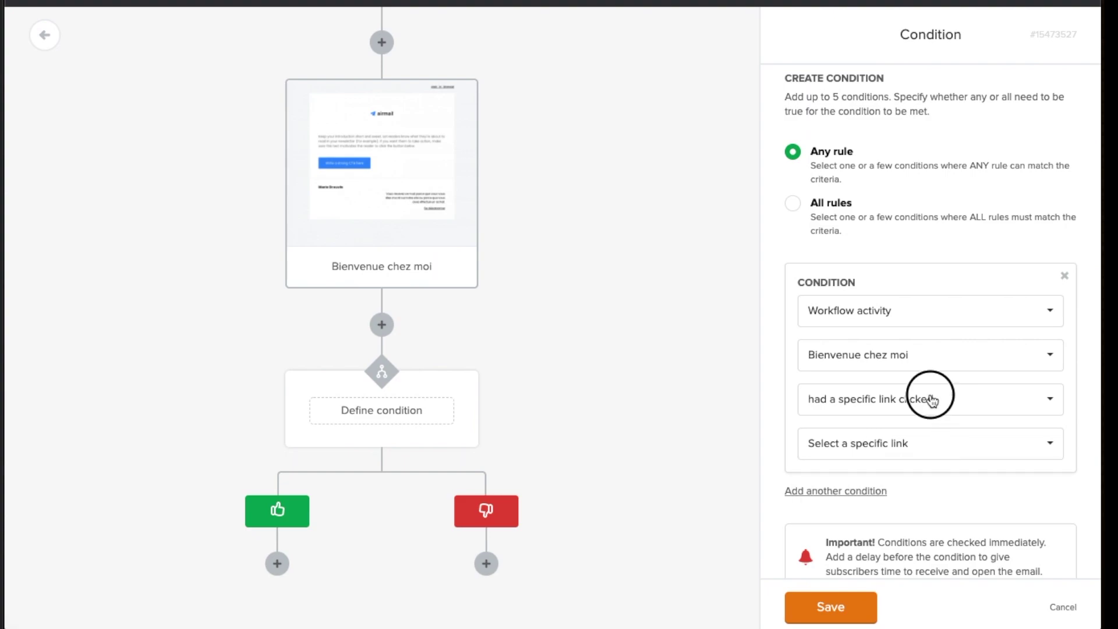
scroll(948, 501, "down", 1)
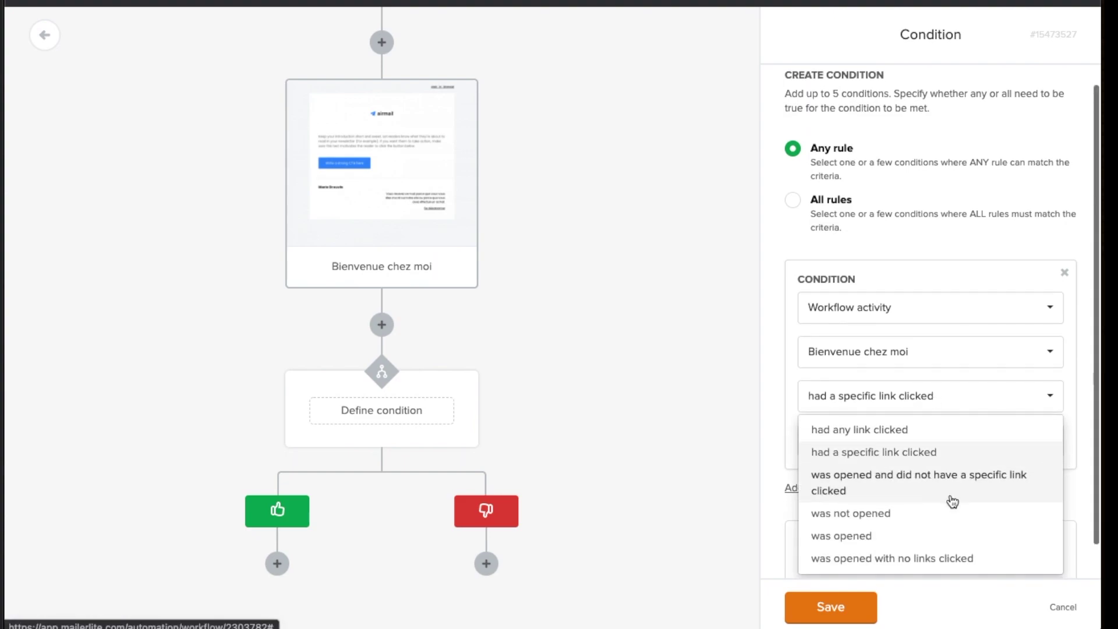
scroll(947, 528, "down", 1)
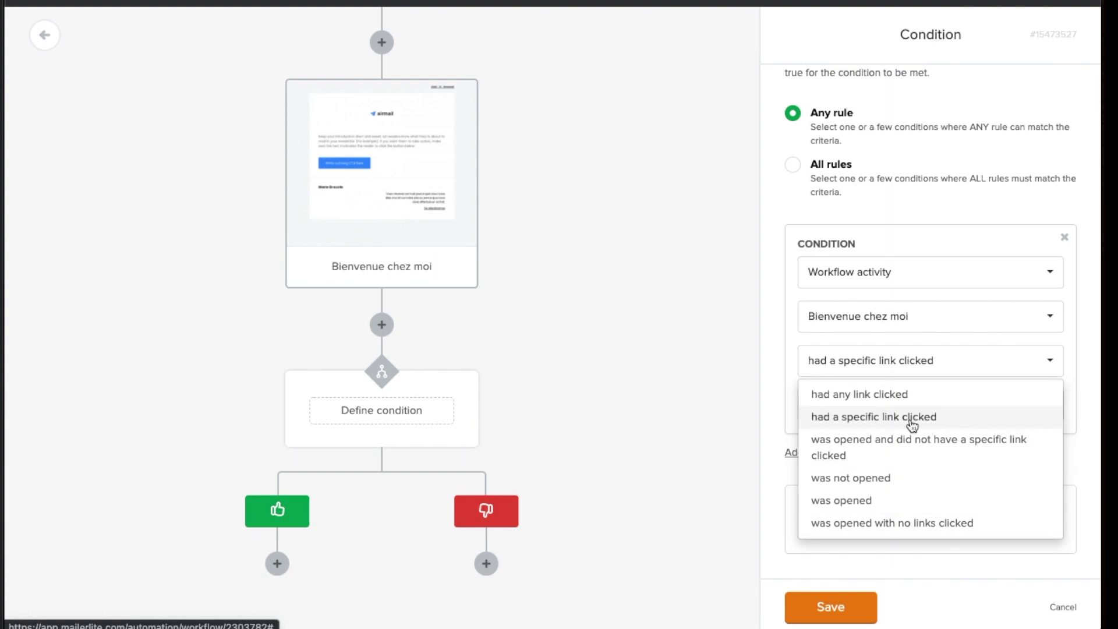
scroll(913, 424, "up", 2)
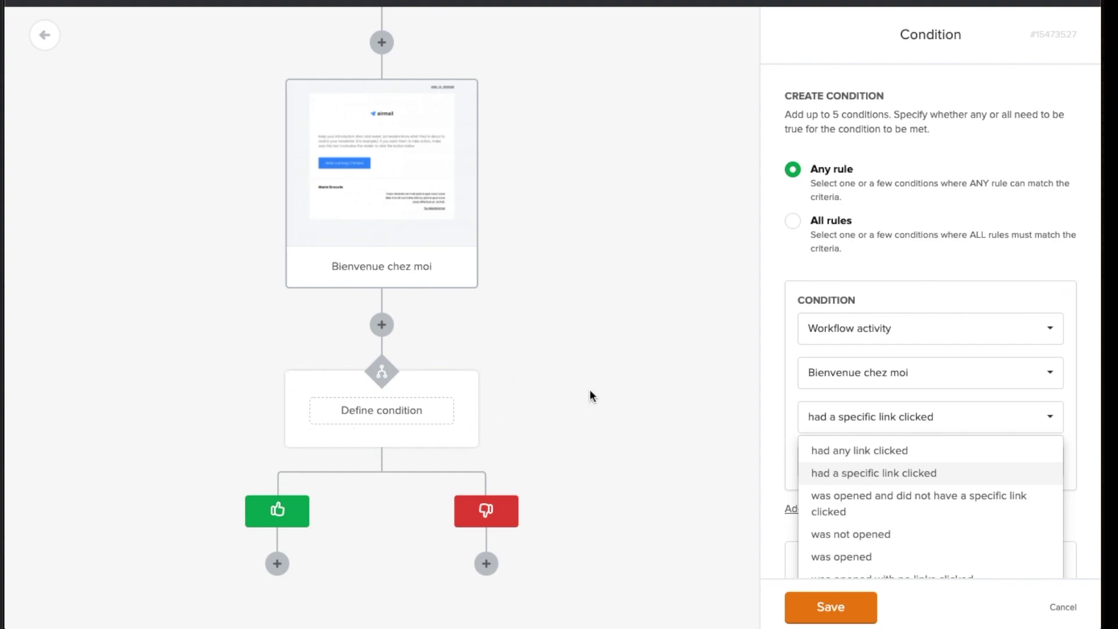
scroll(915, 311, "down", 2)
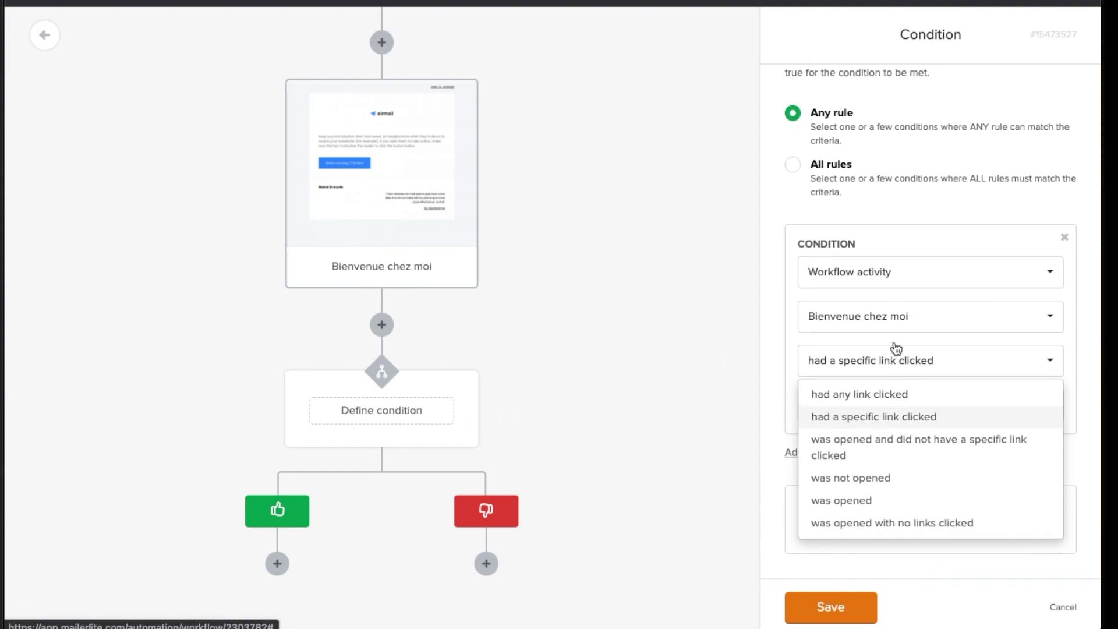
left_click(879, 417)
left_click(879, 404)
left_click(878, 444)
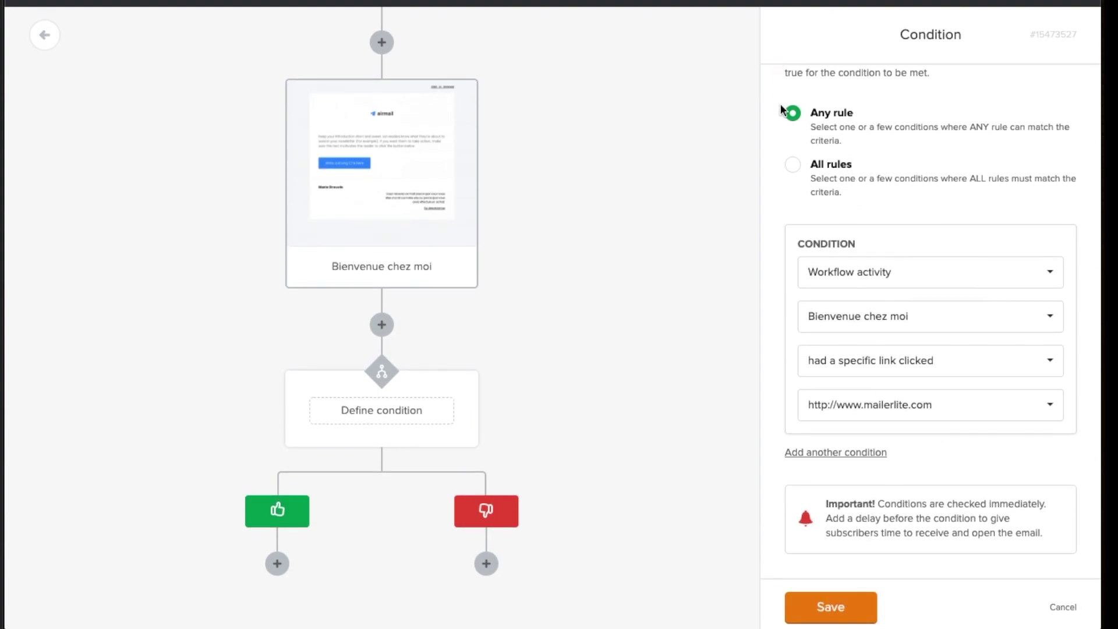
left_click(829, 608)
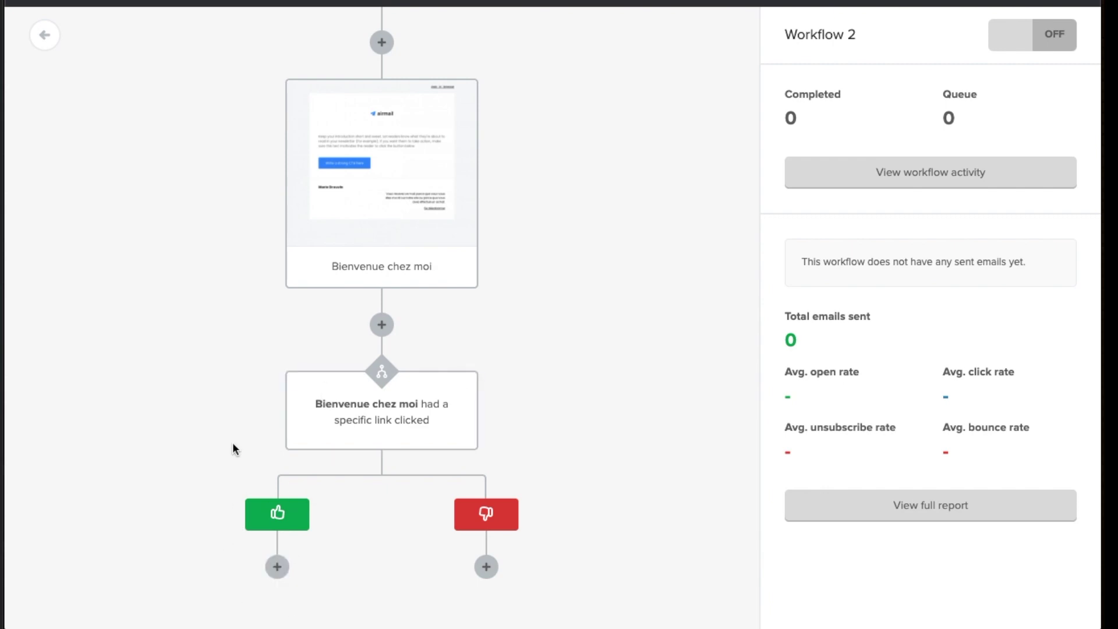
Add an email step under both the yes and no branches
scroll(236, 499, "down", 1)
left_click(280, 567)
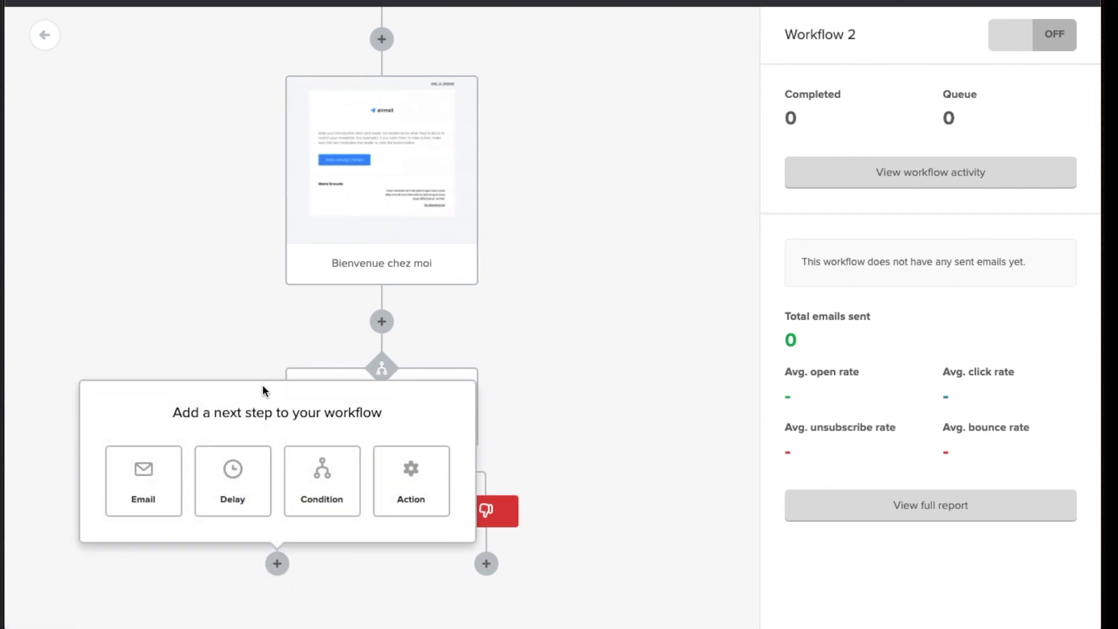
left_click(141, 474)
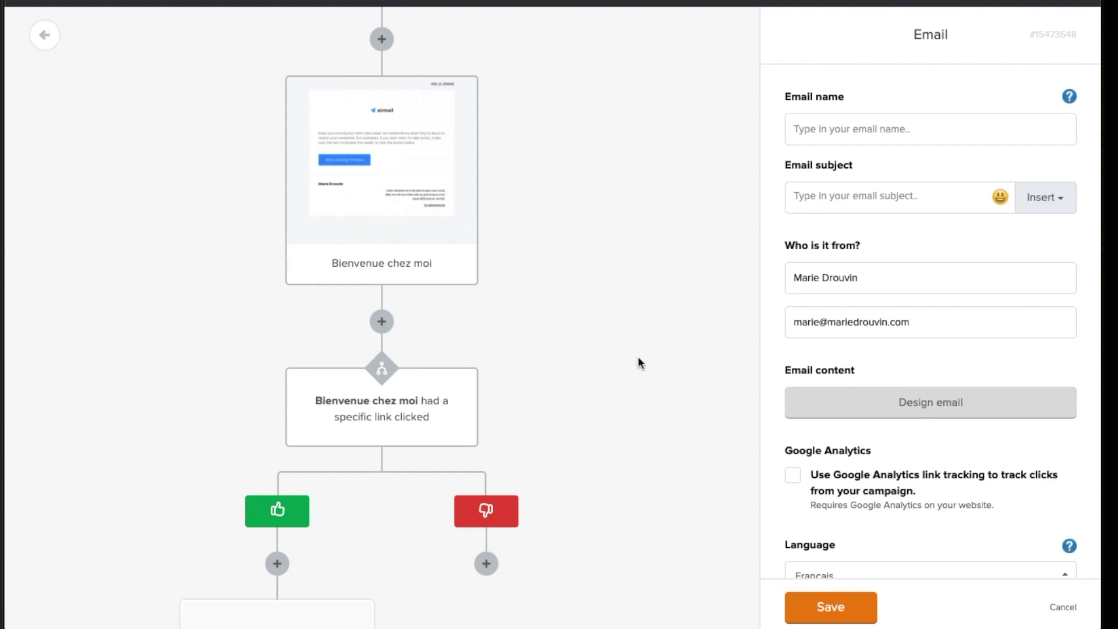
scroll(353, 364, "down", 5)
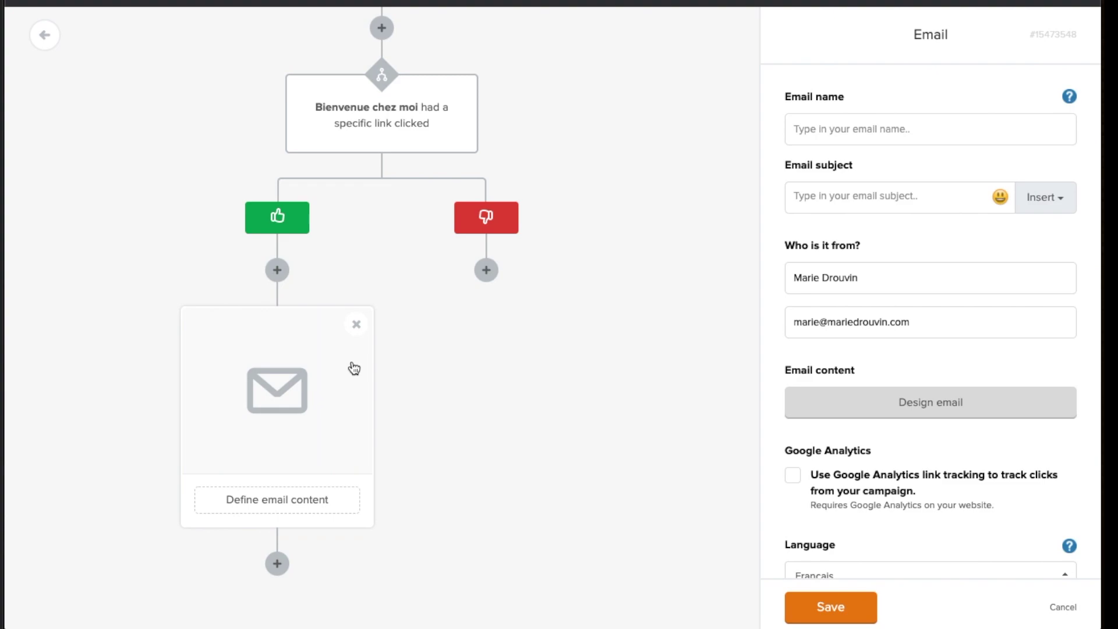
left_click(486, 270)
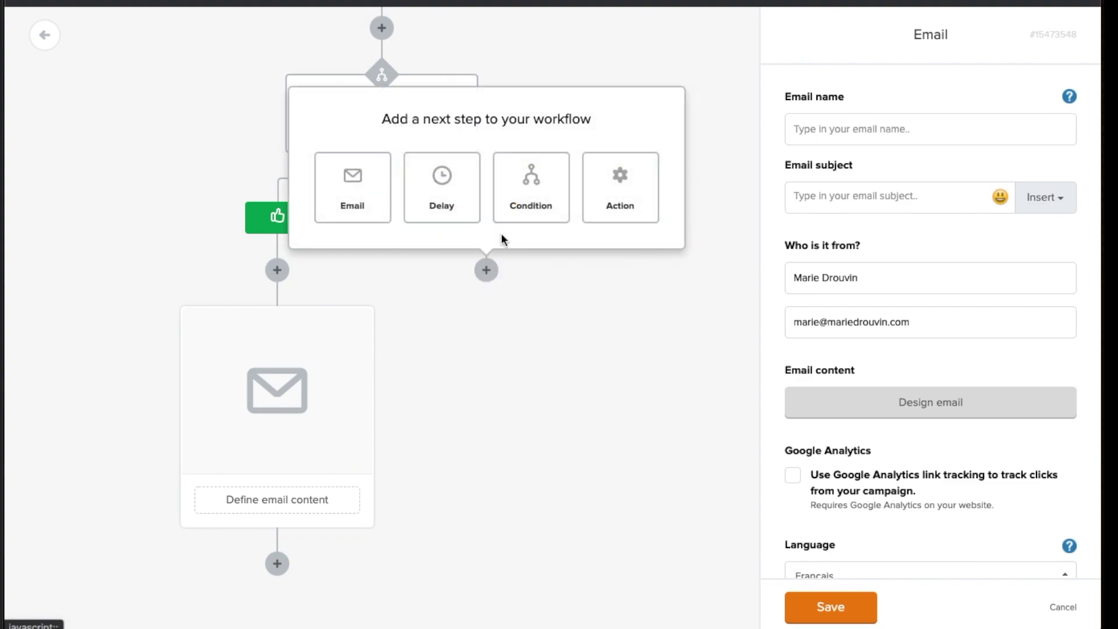
left_click(347, 196)
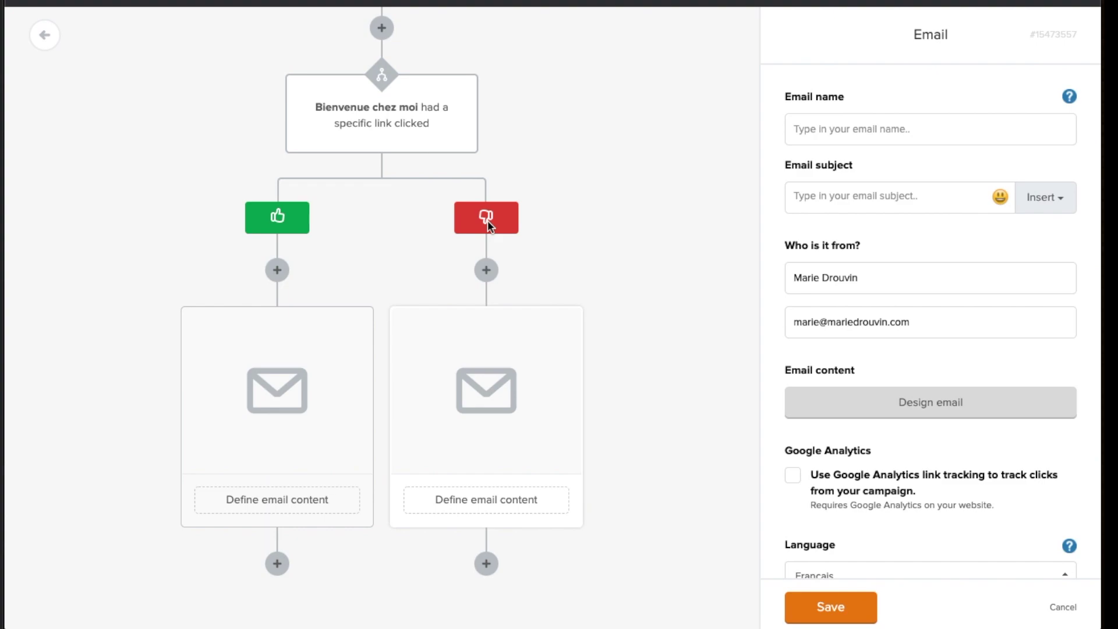
Delete the email steps from both the no and yes branches
scroll(494, 251, "up", 9)
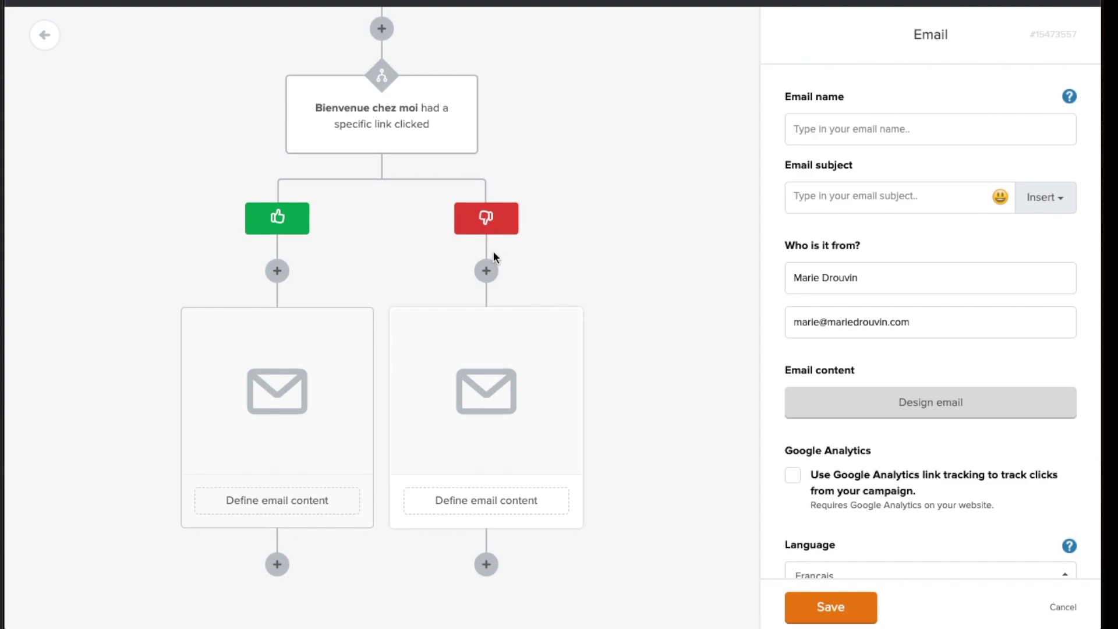
scroll(493, 258, "down", 9)
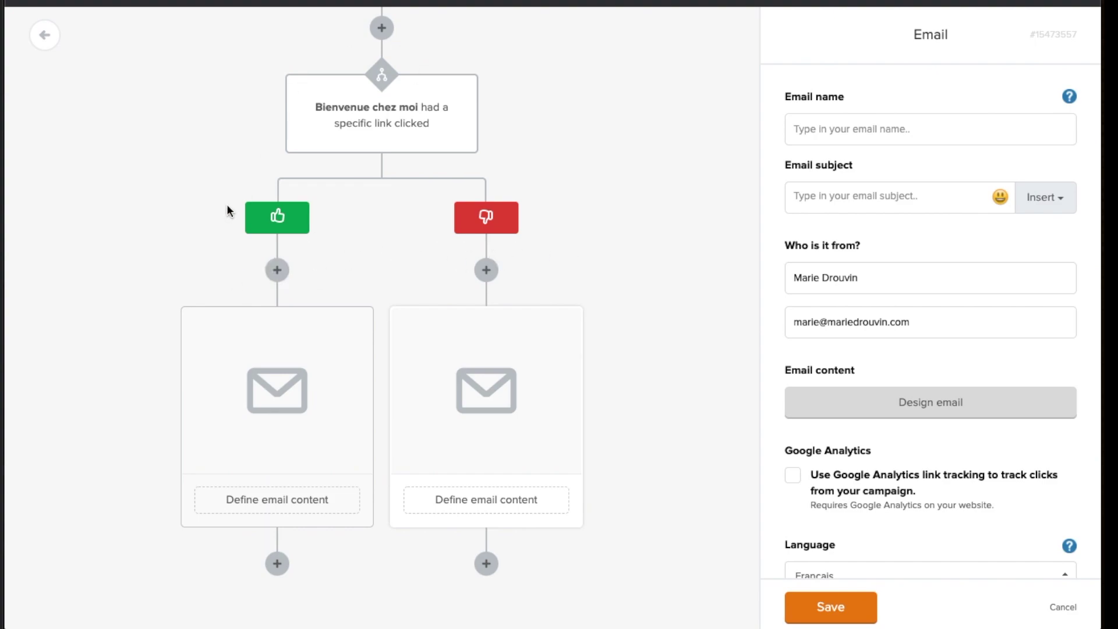
scroll(227, 207, "up", 4)
scroll(227, 210, "up", 4)
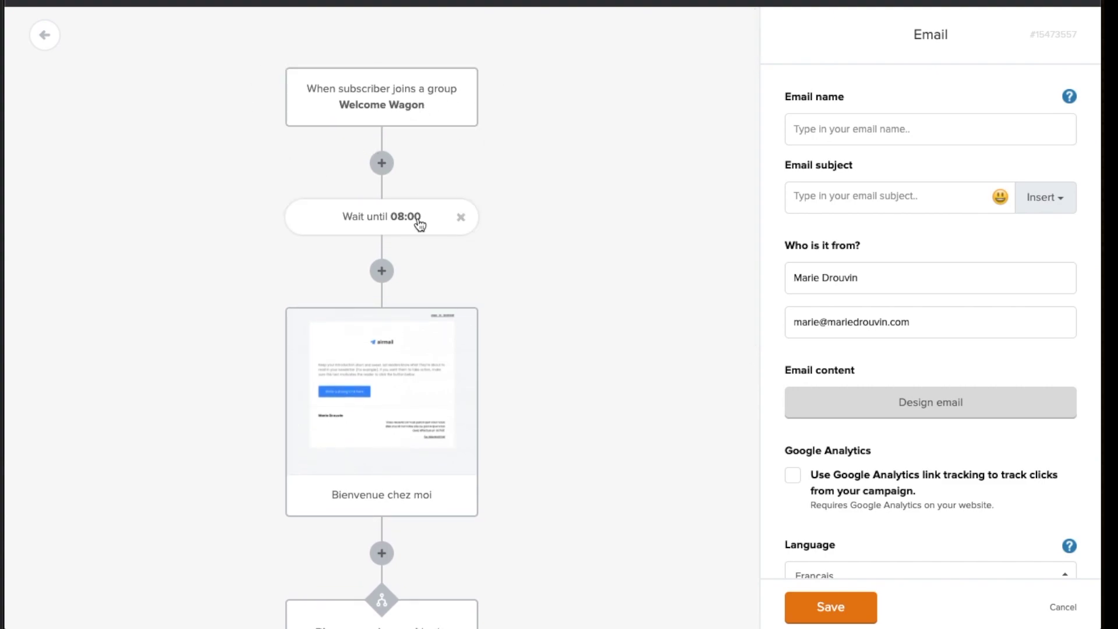
scroll(420, 224, "down", 1)
scroll(420, 225, "down", 2)
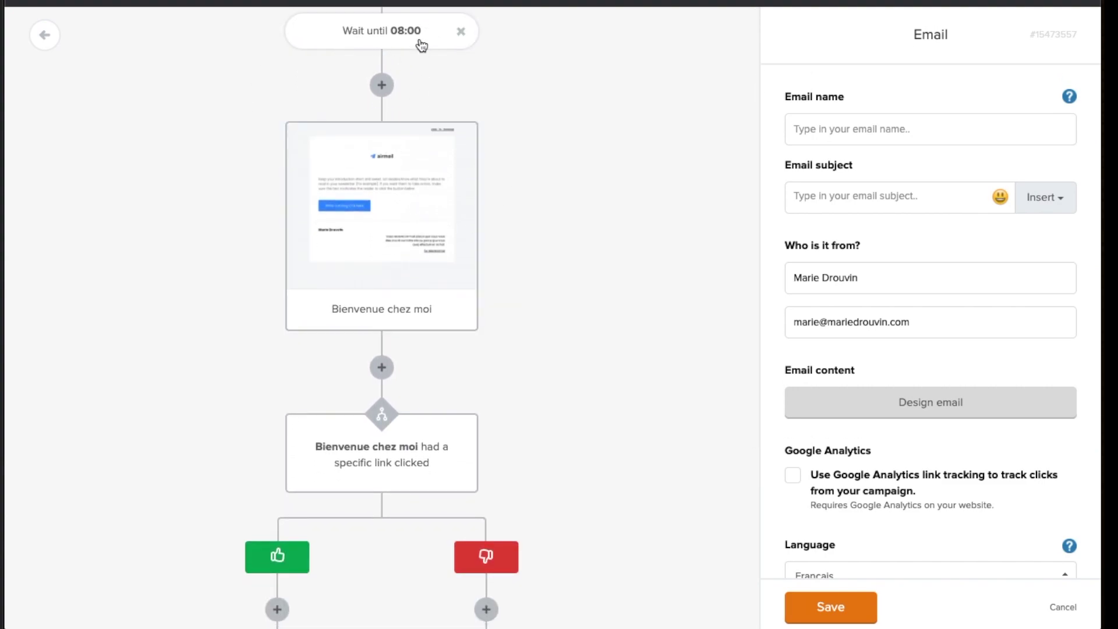
scroll(425, 242, "down", 2)
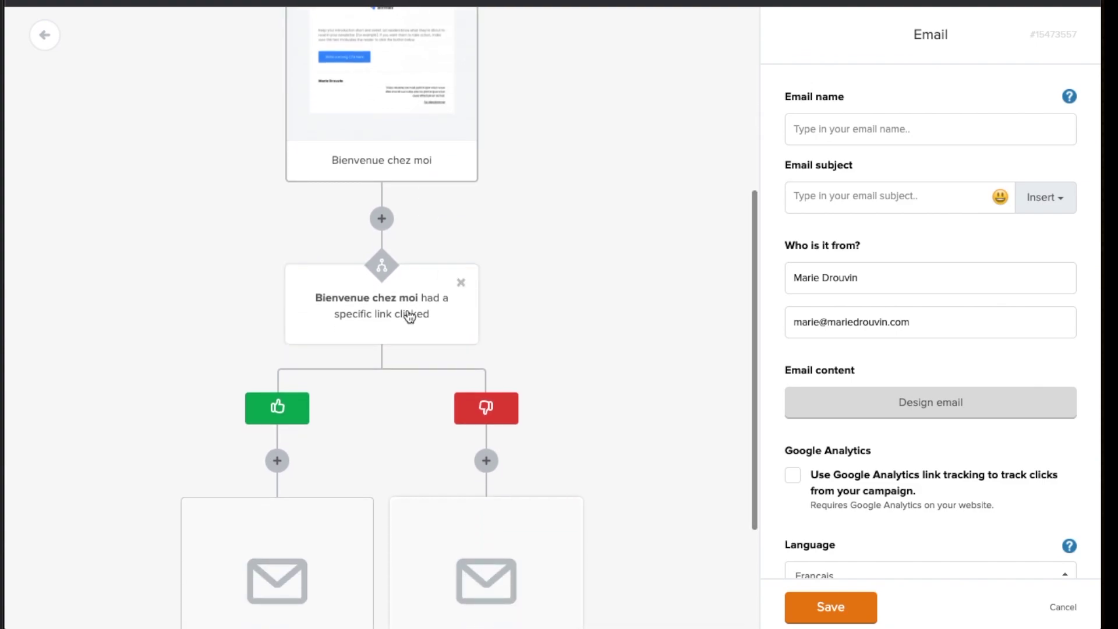
scroll(275, 407, "down", 3)
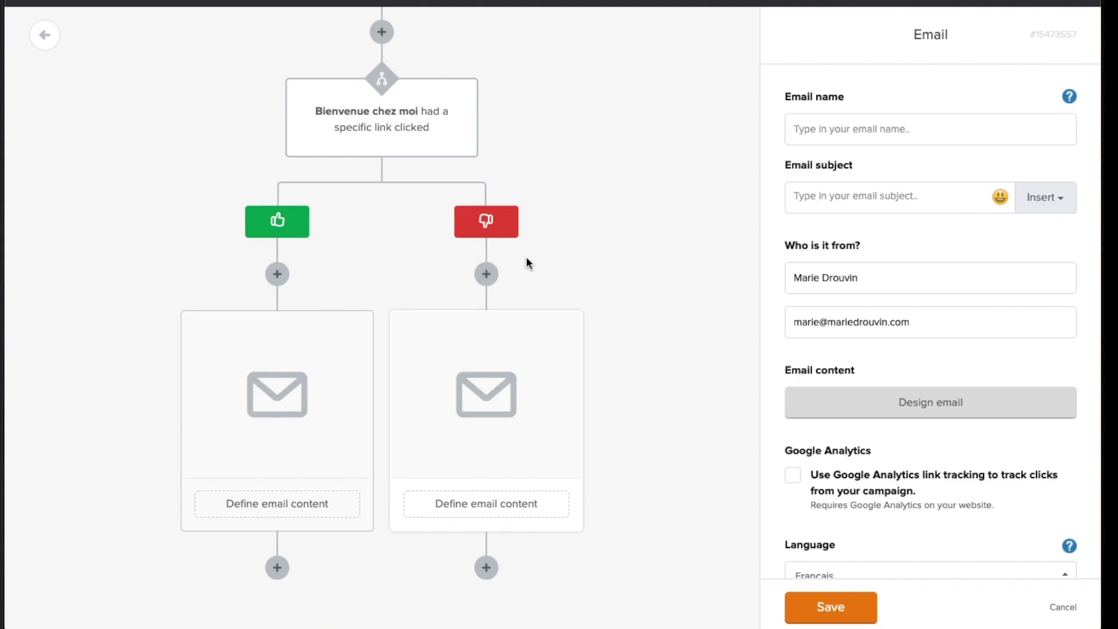
mouse_move(532, 366)
left_click(565, 333)
left_click_drag(357, 331, 499, 470)
left_click(356, 329)
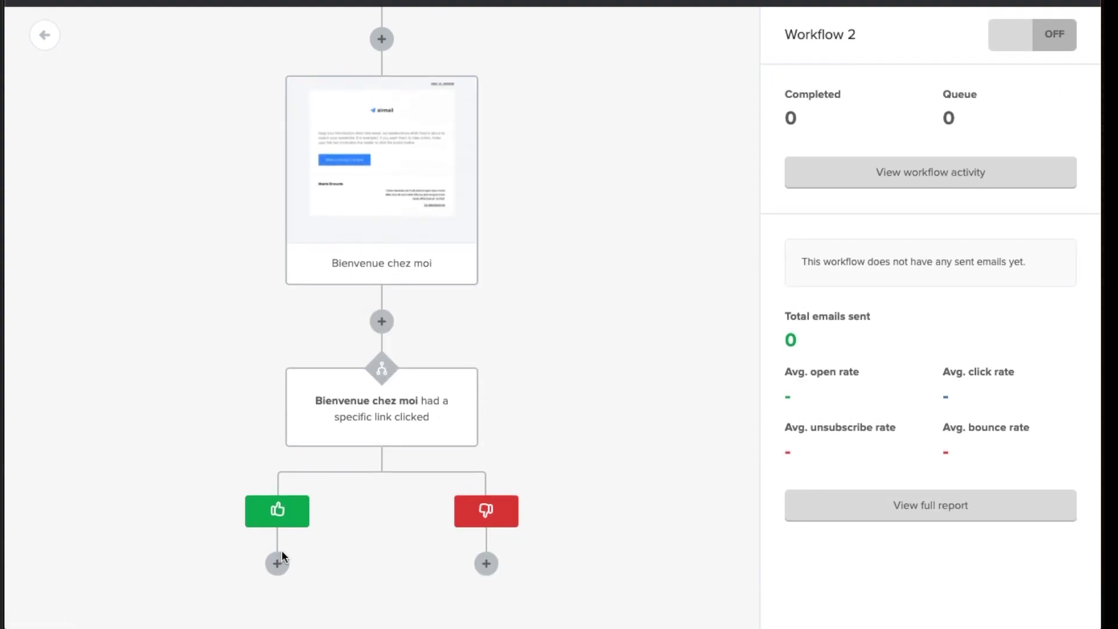
Add a Move to group action step under the yes branch
left_click(276, 563)
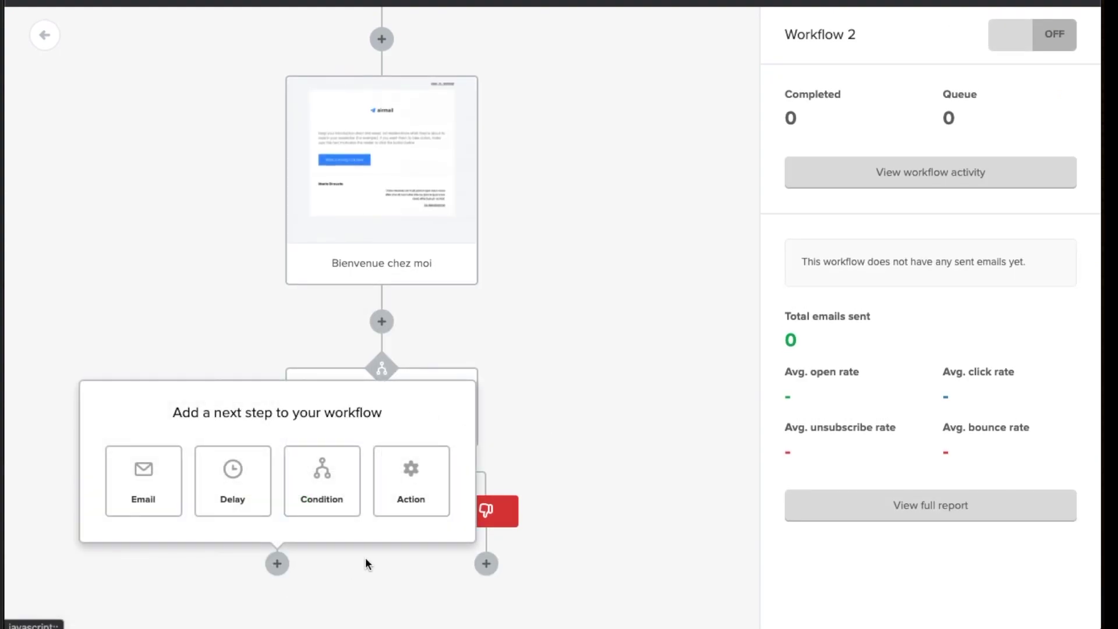
left_click(419, 506)
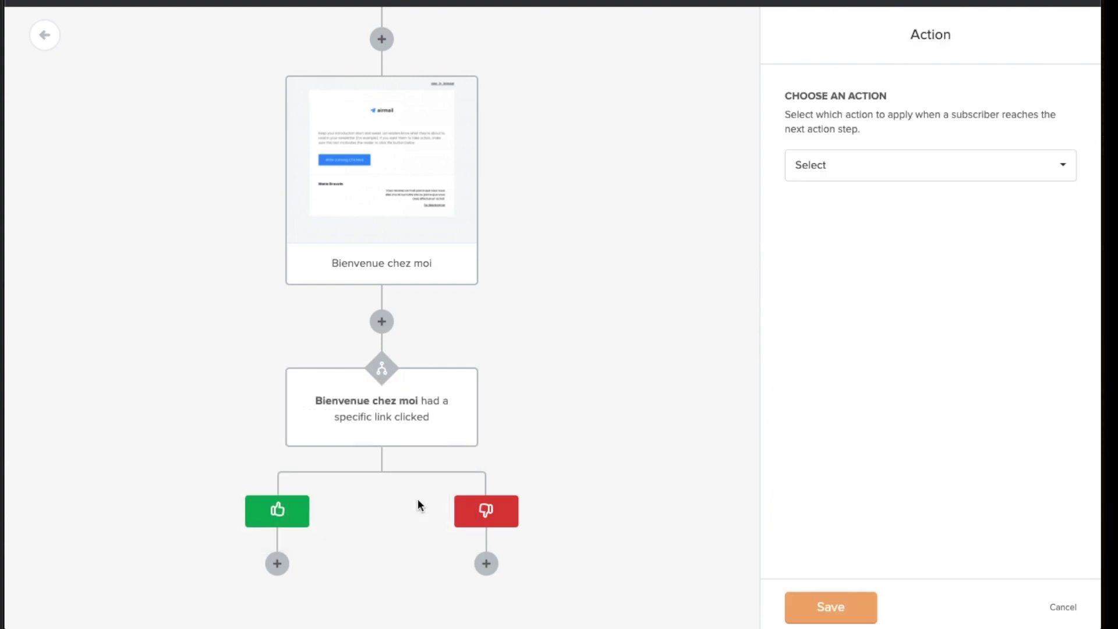
left_click(857, 169)
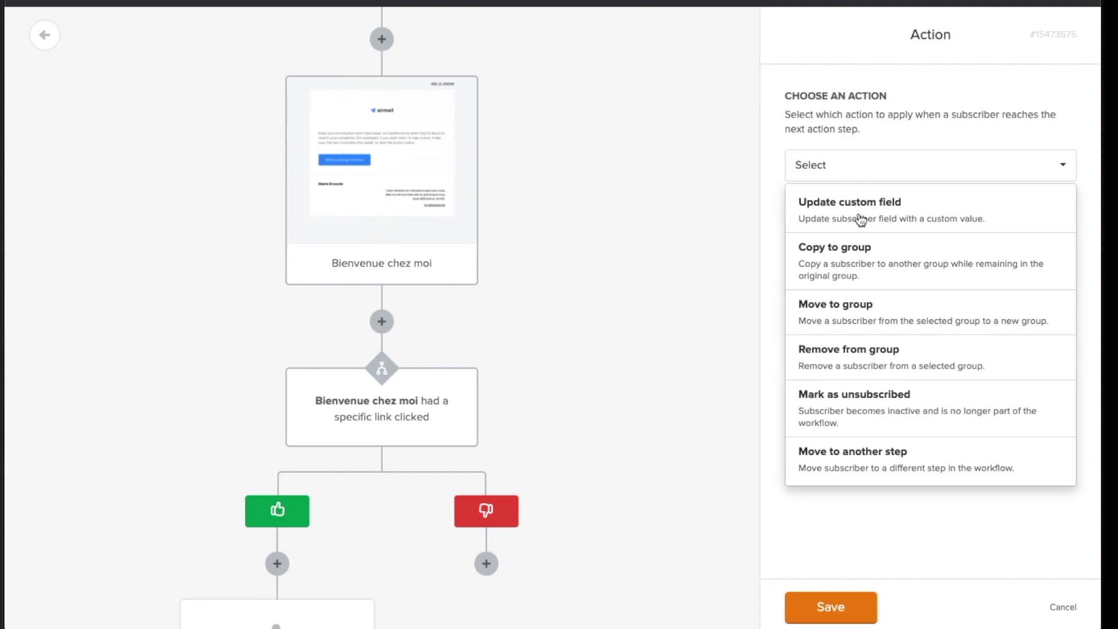
left_click(868, 320)
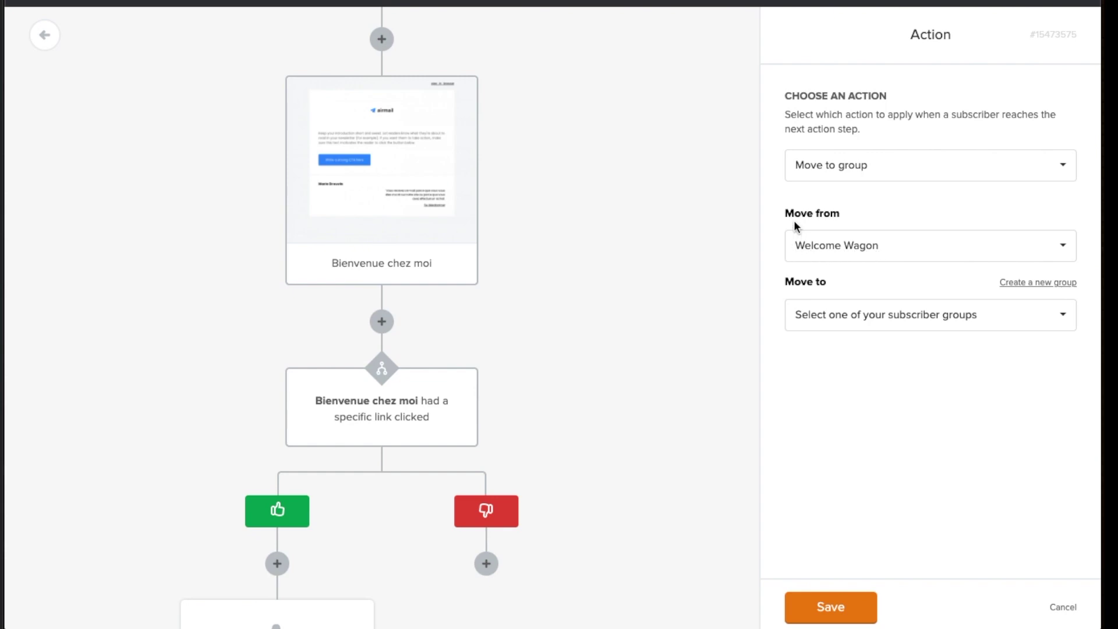
Create a new PROMO group as the destination and save the action step
left_click(1054, 285)
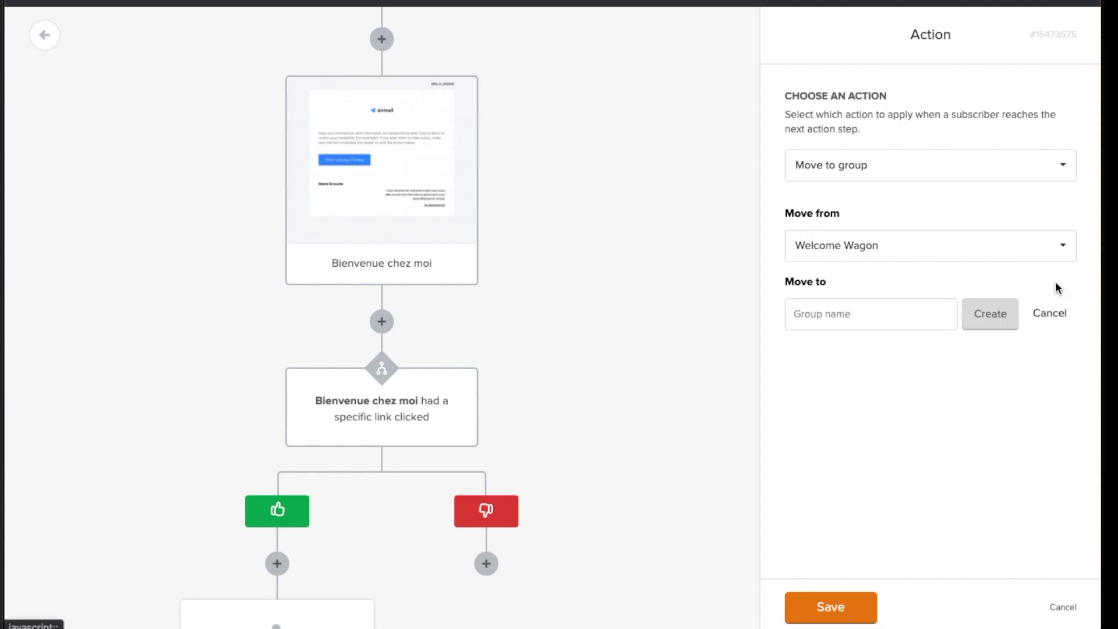
left_click(838, 314)
type("Intéréss")
type("é promo")
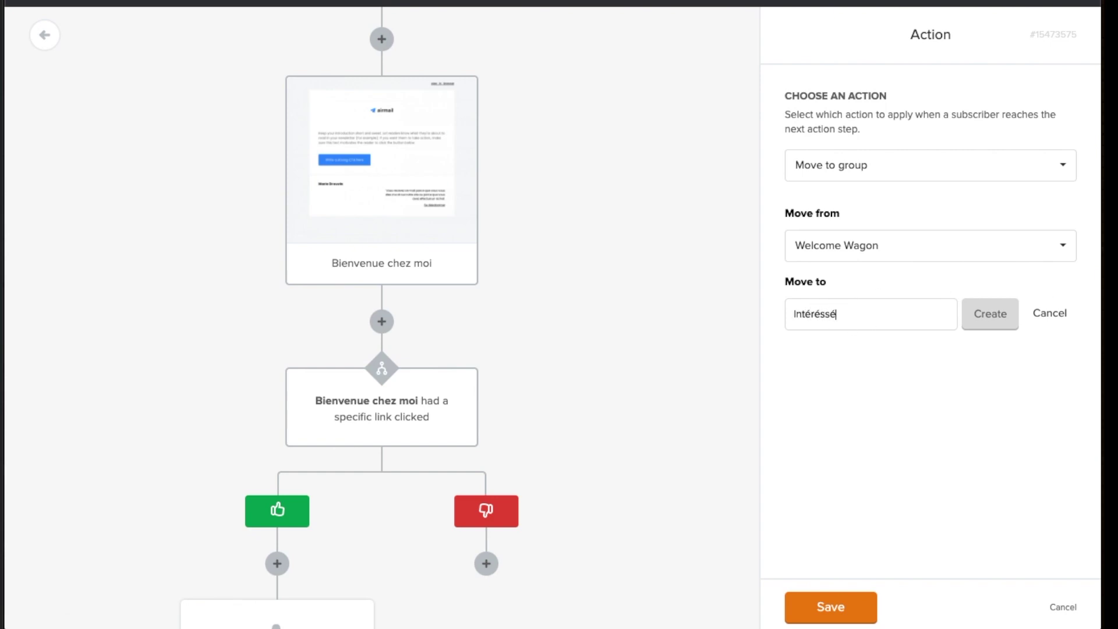
triple_click(848, 309)
type("PROMO")
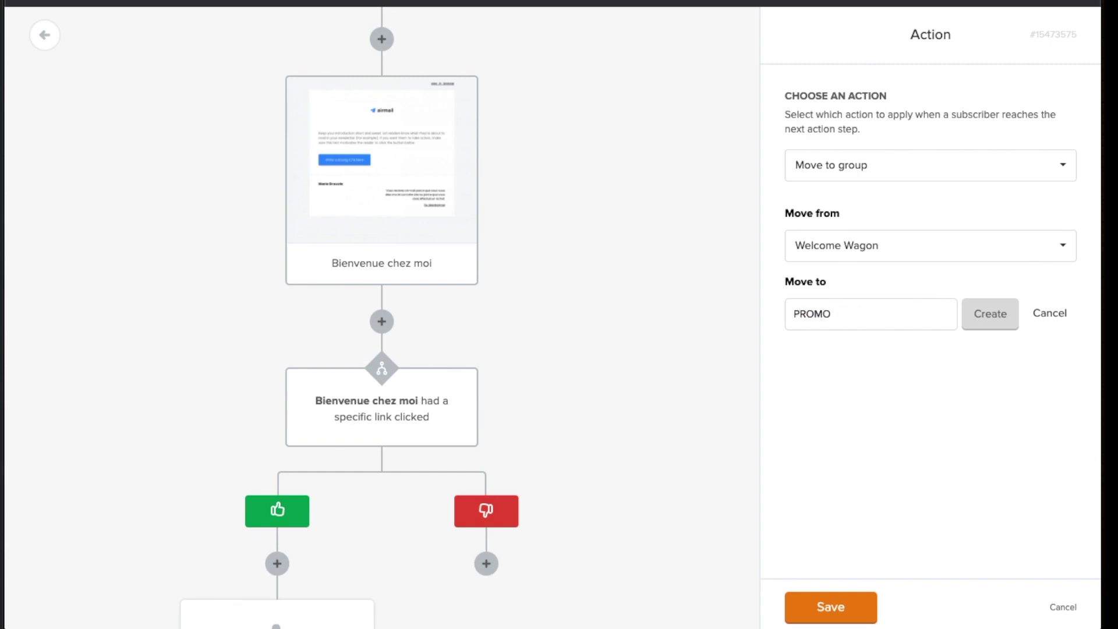
left_click(1005, 321)
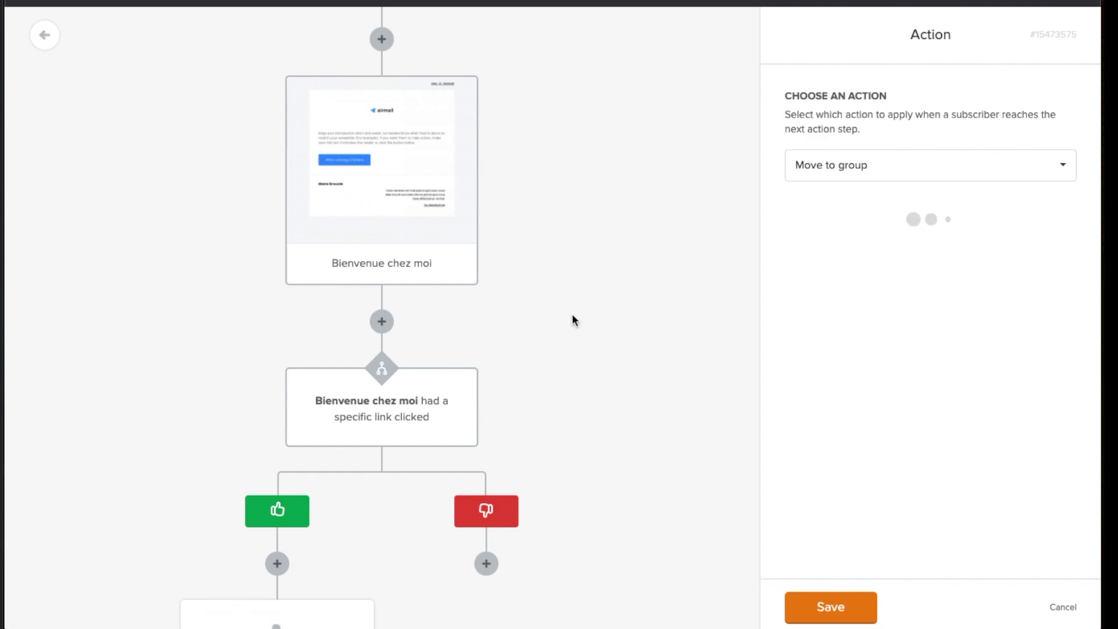
scroll(483, 326, "down", 1)
left_click(486, 501)
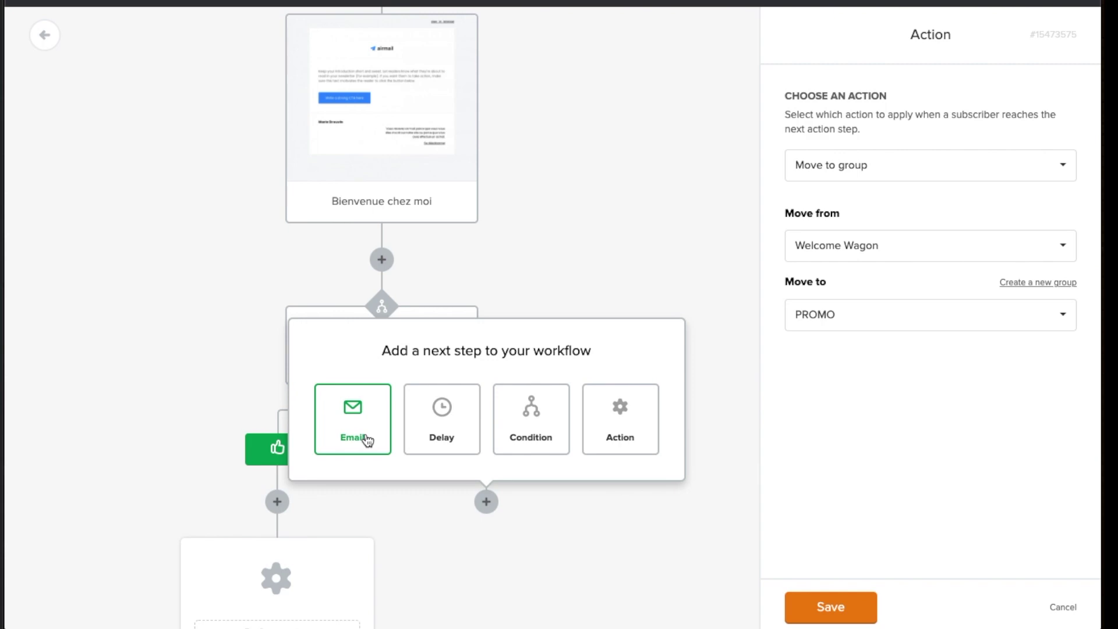
left_click(641, 184)
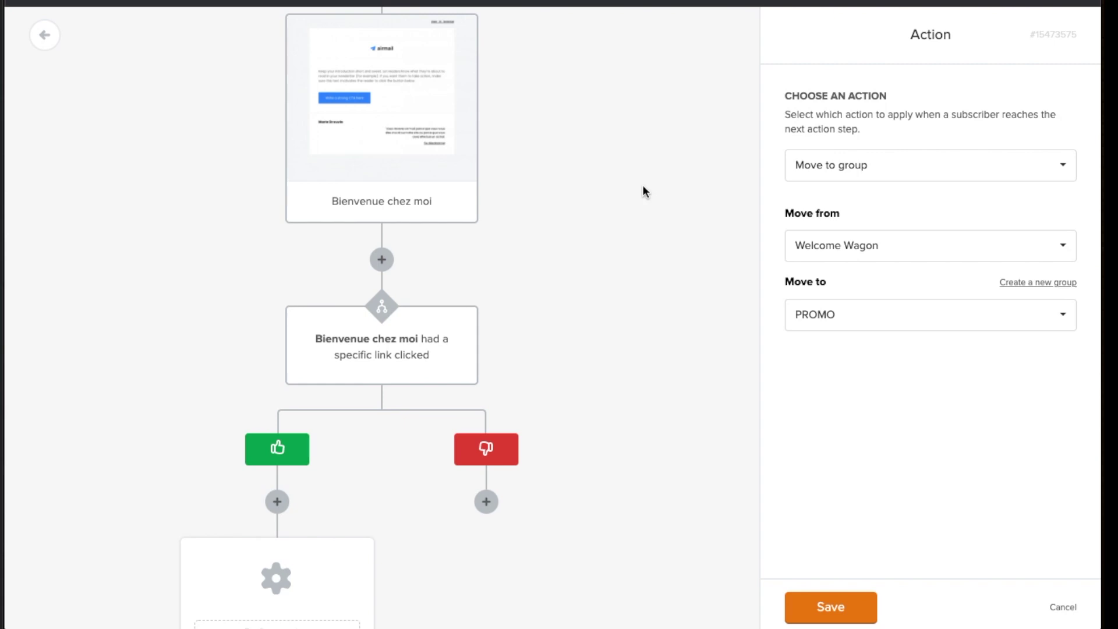
left_click(838, 607)
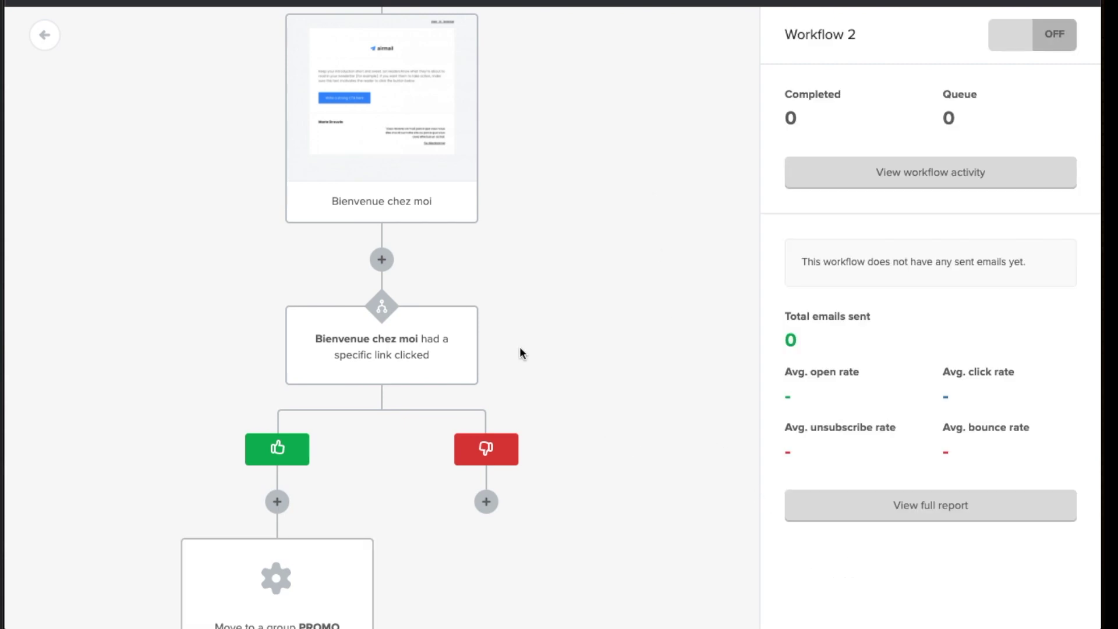
Review the whole workflow, then toggle Workflow 2 from OFF to ON
scroll(519, 347, "down", 3)
scroll(519, 347, "up", 5)
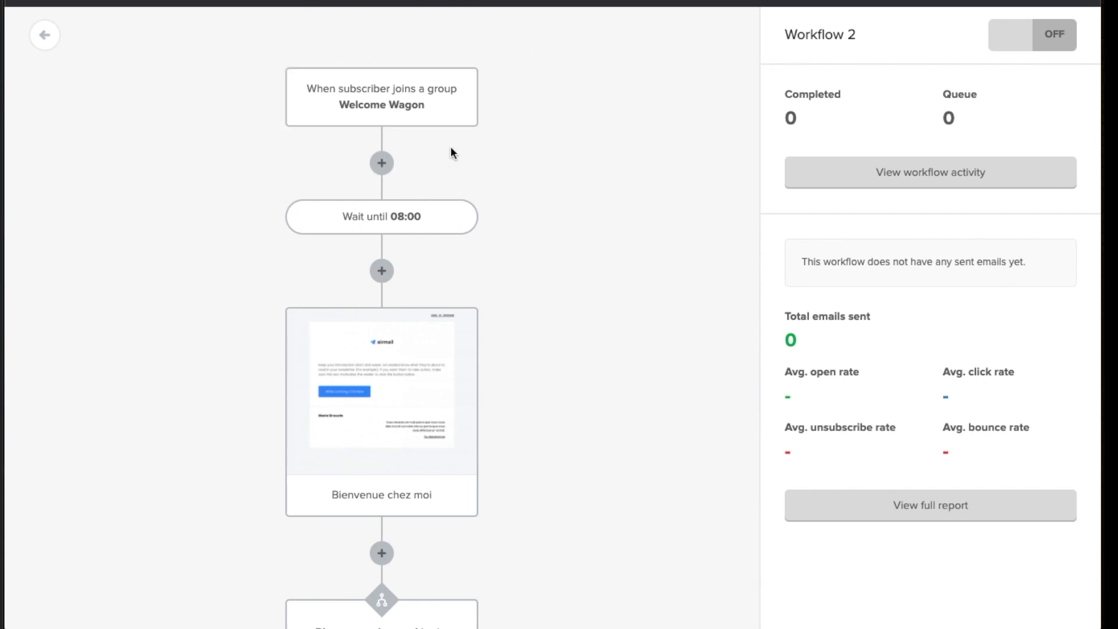
scroll(311, 310, "down", 7)
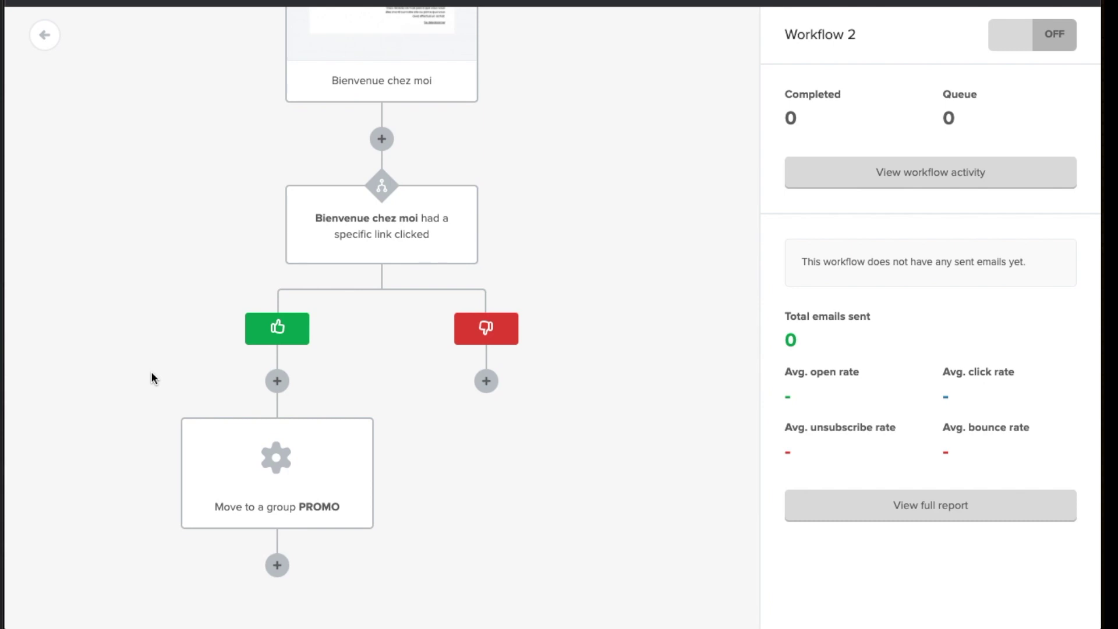
scroll(172, 367, "up", 7)
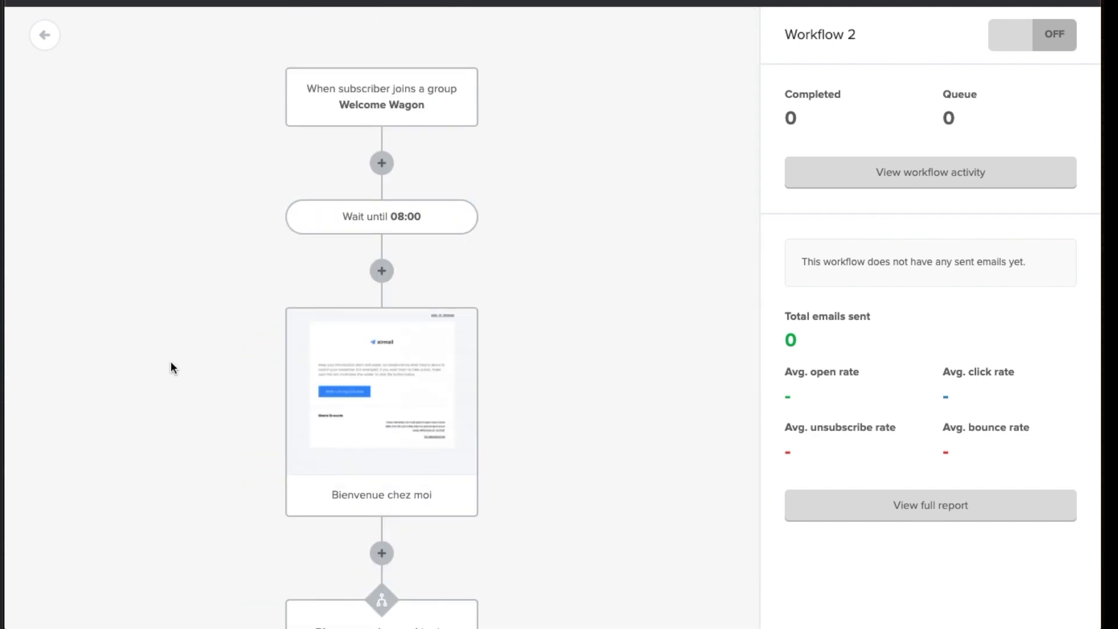
scroll(171, 367, "down", 7)
scroll(172, 367, "up", 7)
scroll(170, 362, "down", 7)
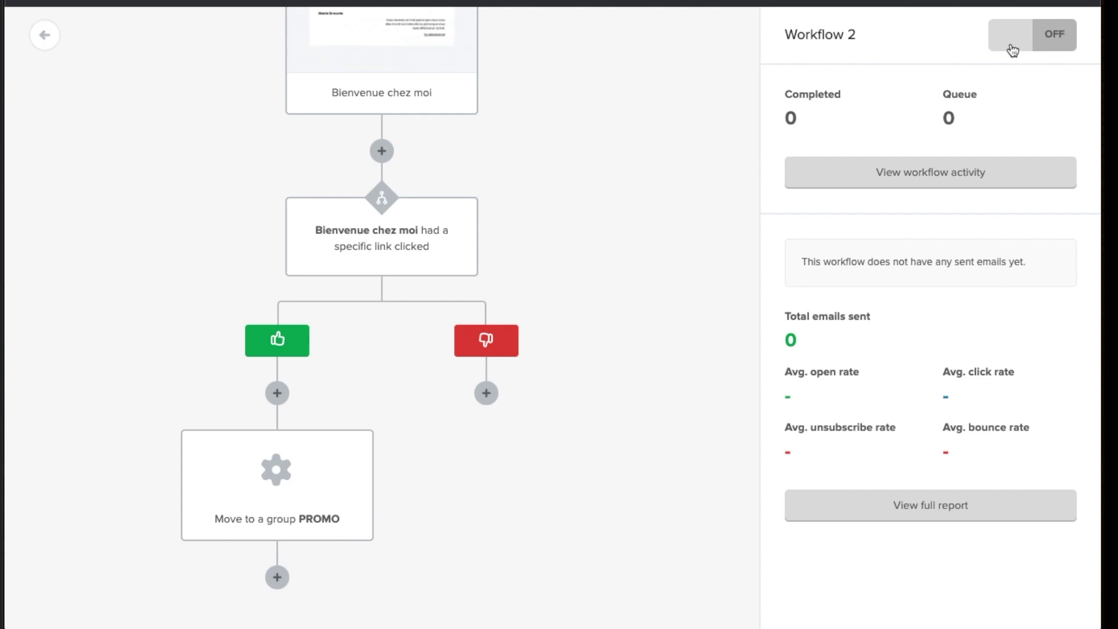
left_click(1051, 47)
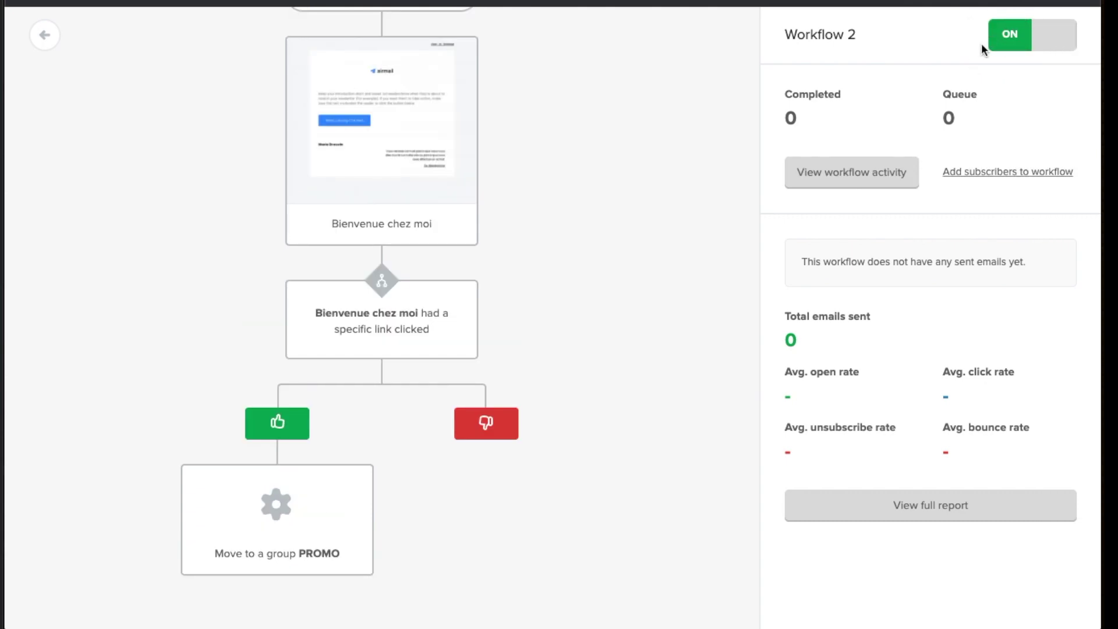
Open the Welcome Wagon trigger details and switch the workflow back OFF
scroll(640, 157, "up", 3)
left_click(392, 103)
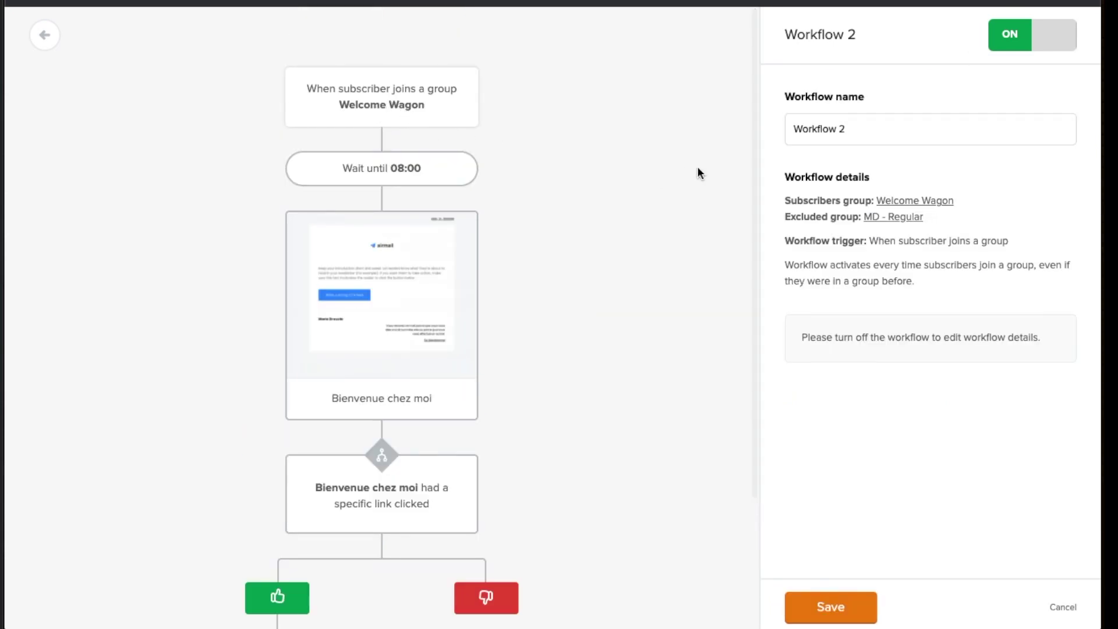
left_click(1045, 42)
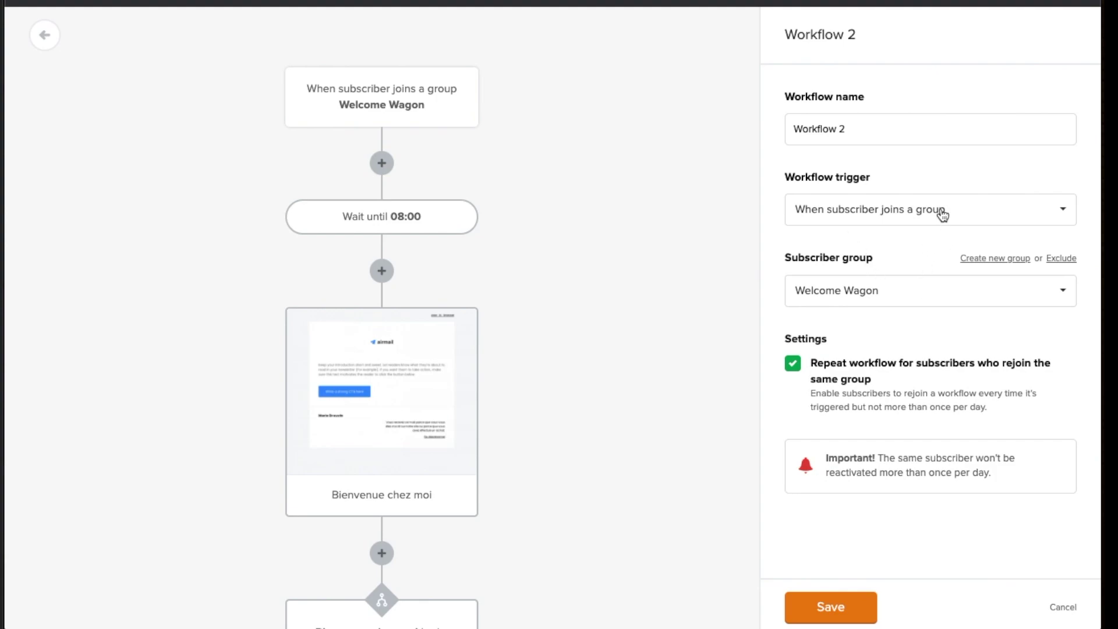
Change the trigger to 'When subscriber completes a form' with Pop up test, and confirm the save
left_click(867, 223)
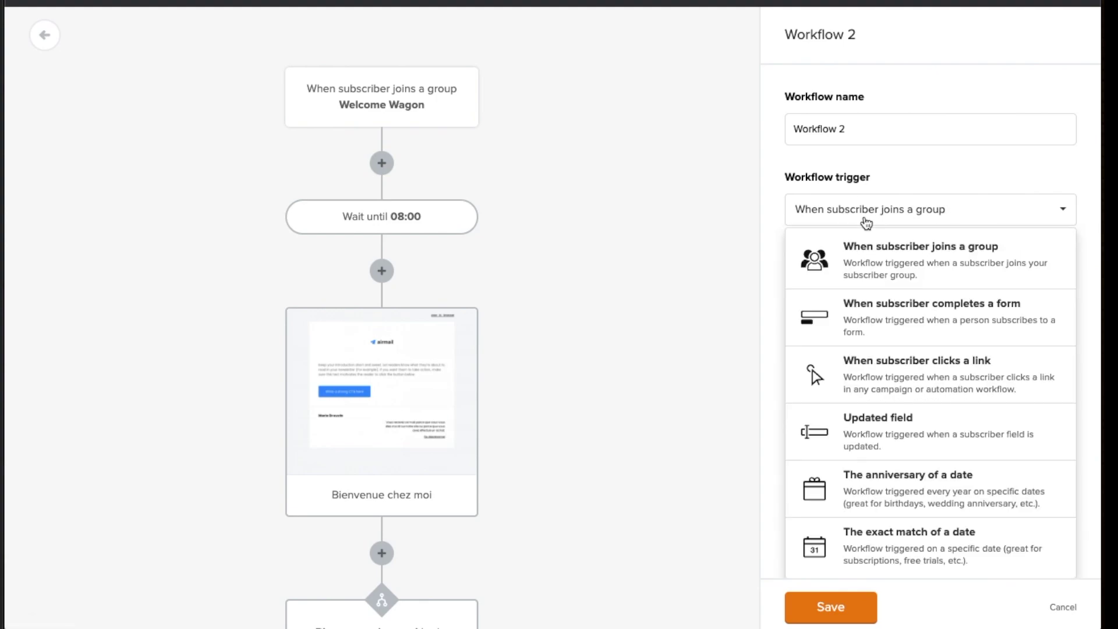
left_click(908, 389)
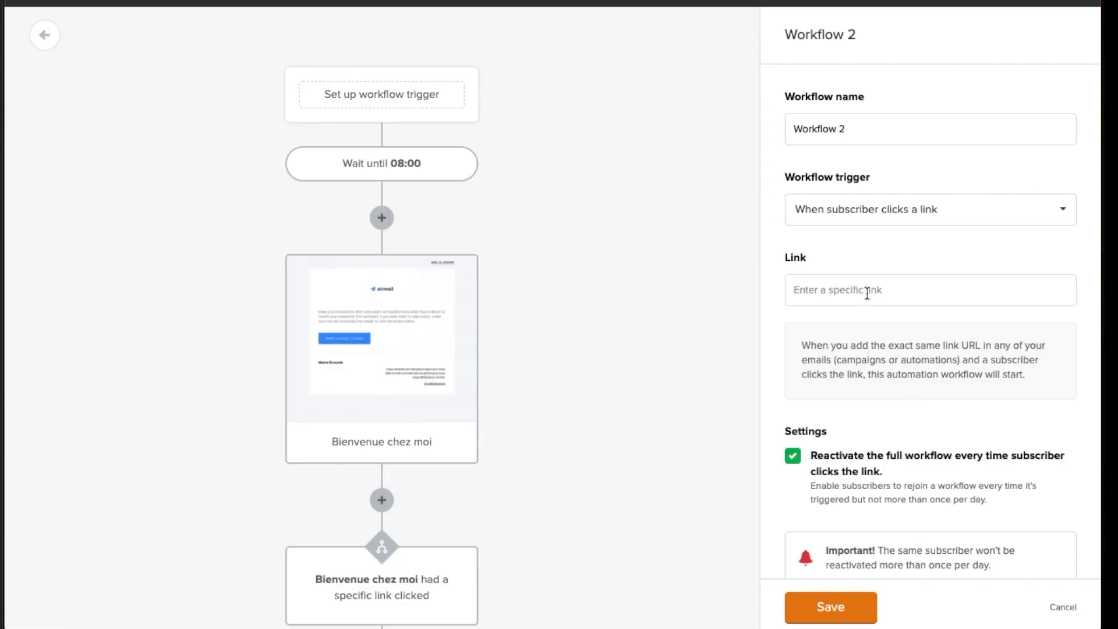
left_click(875, 212)
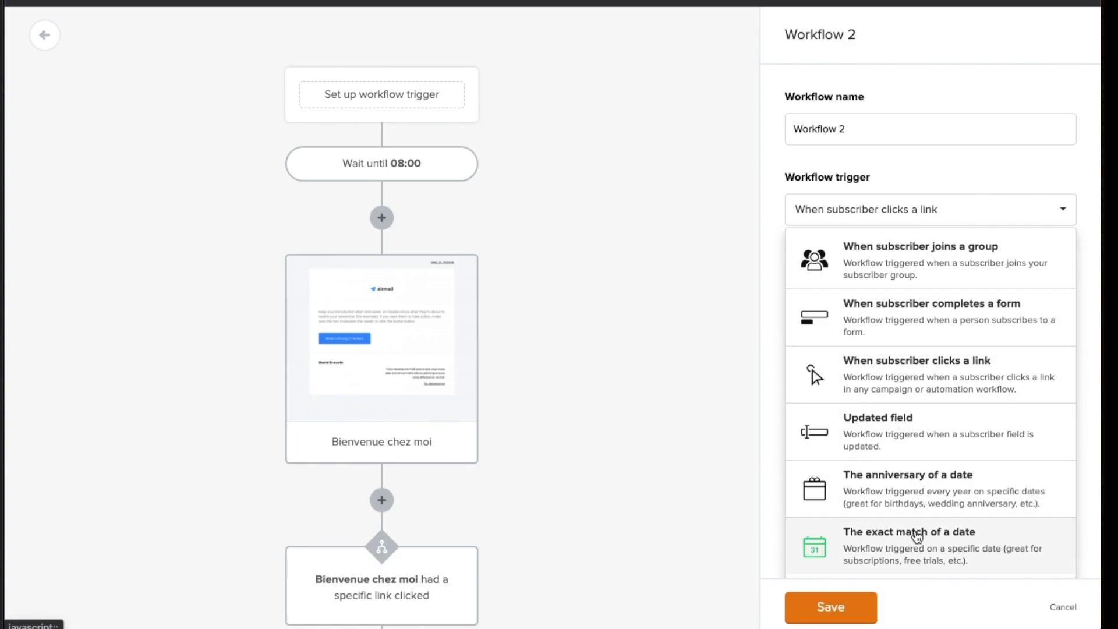
scroll(918, 508, "down", 1)
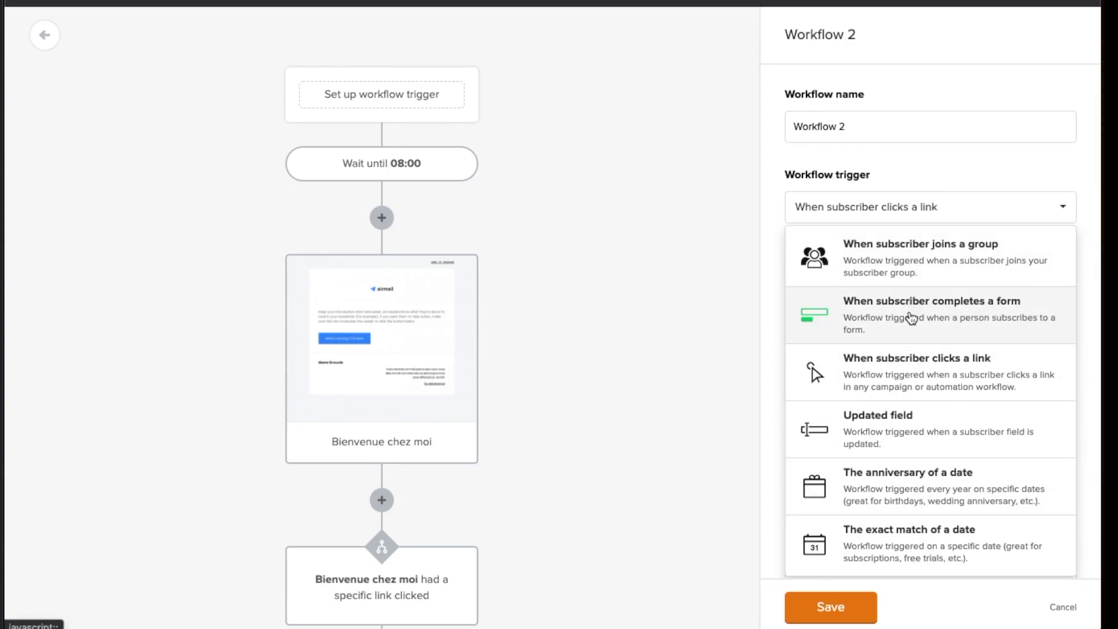
scroll(910, 318, "down", 2)
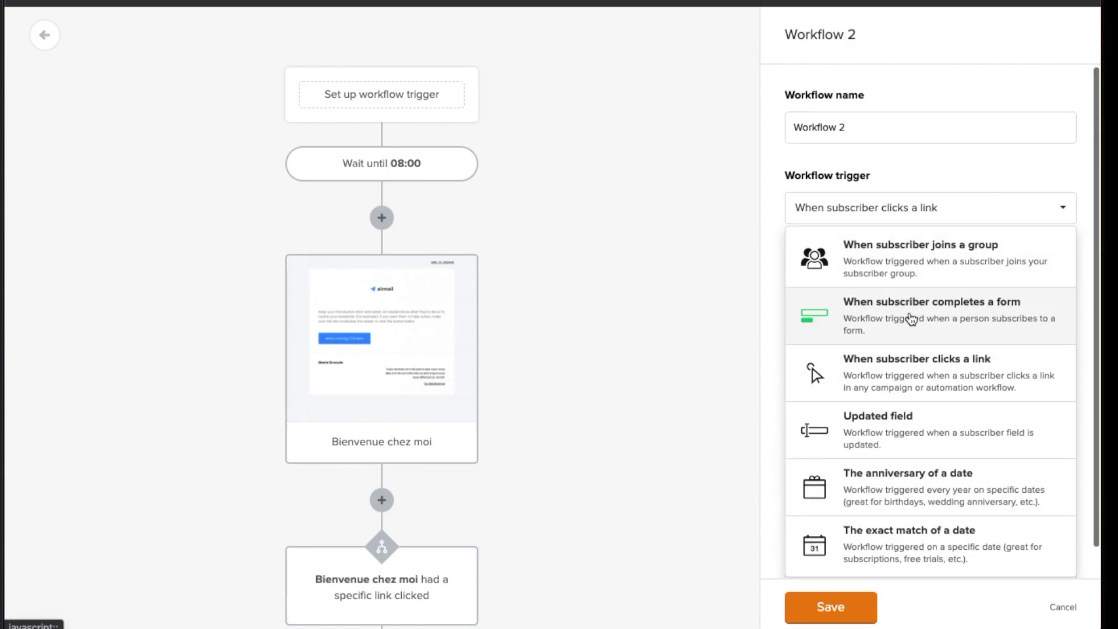
left_click(908, 318)
left_click(885, 288)
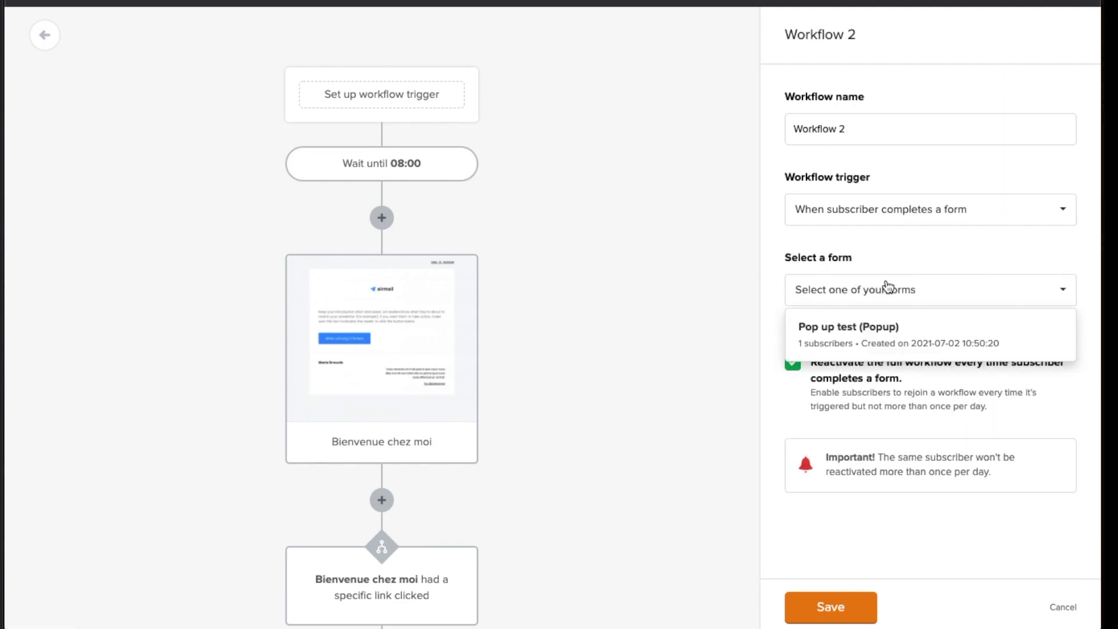
left_click(889, 345)
left_click(838, 609)
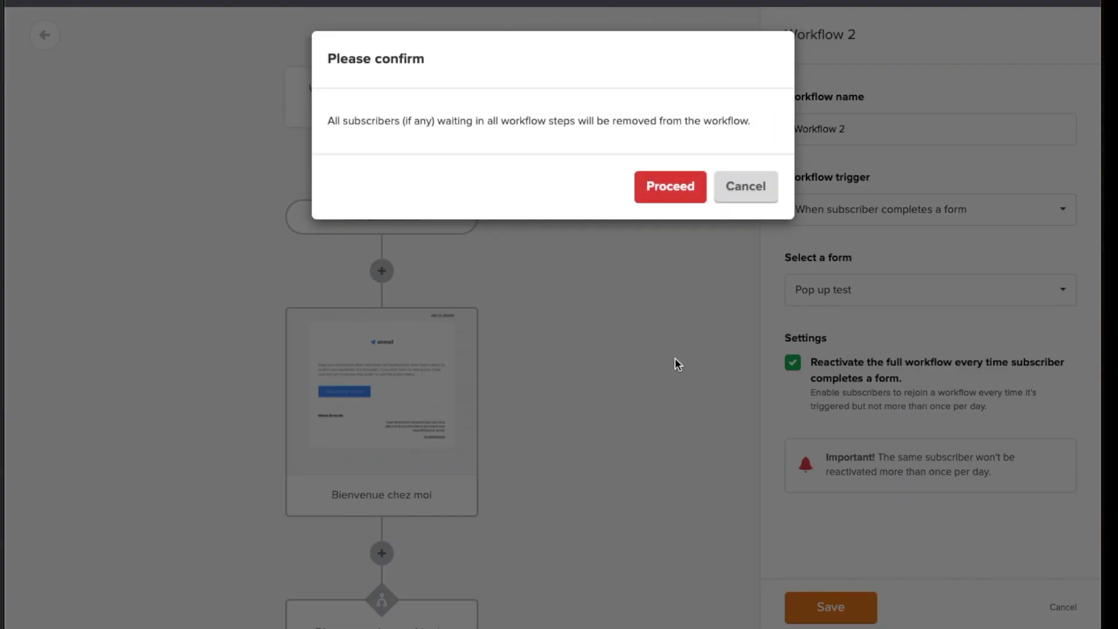
left_click(680, 190)
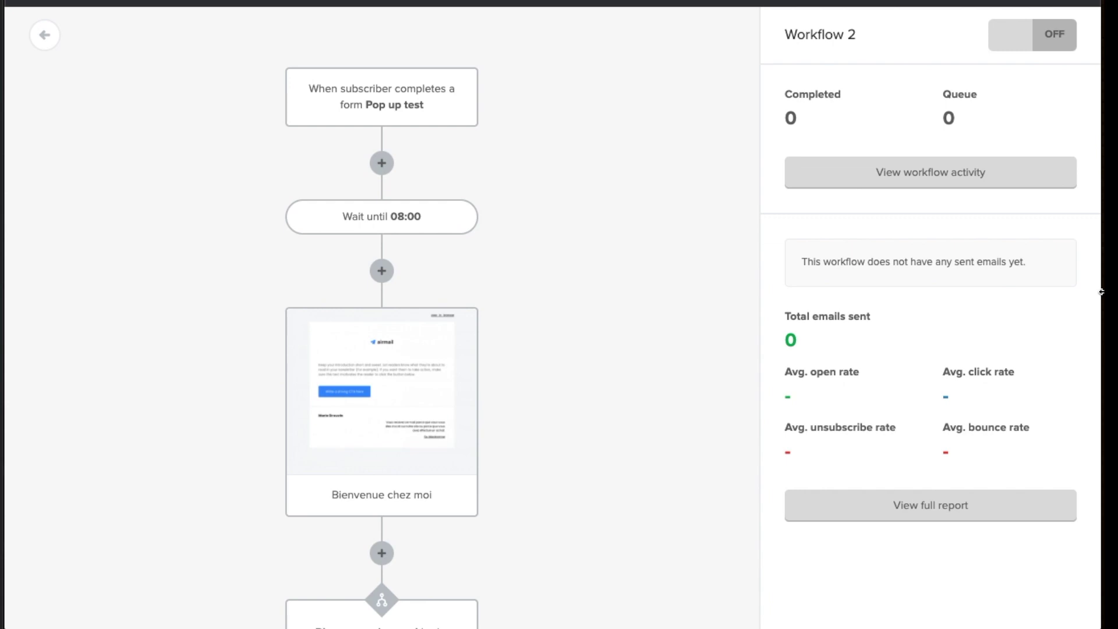
Turn Workflow 2 ON and return to the Automation list
left_click(1017, 51)
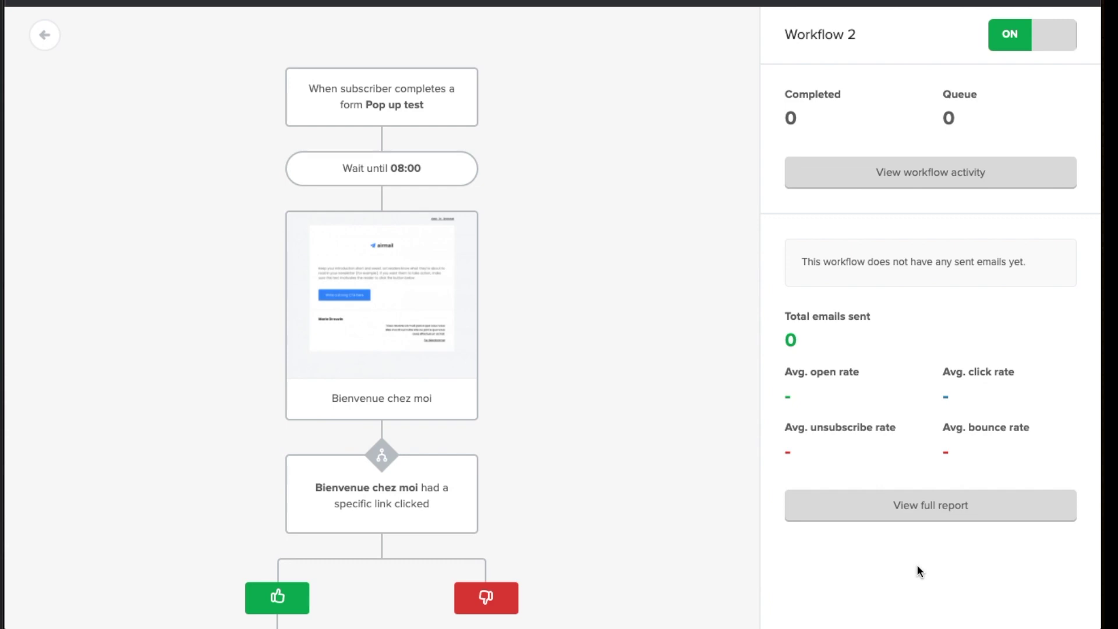
left_click(39, 39)
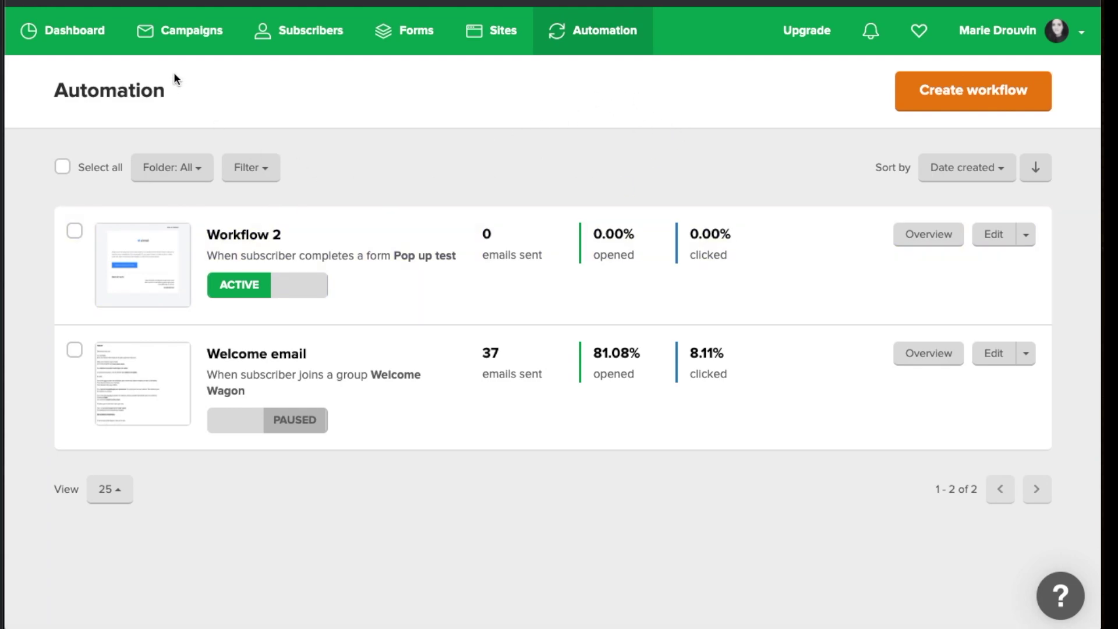
Go to the Campaigns list and start creating a new campaign
left_click(179, 39)
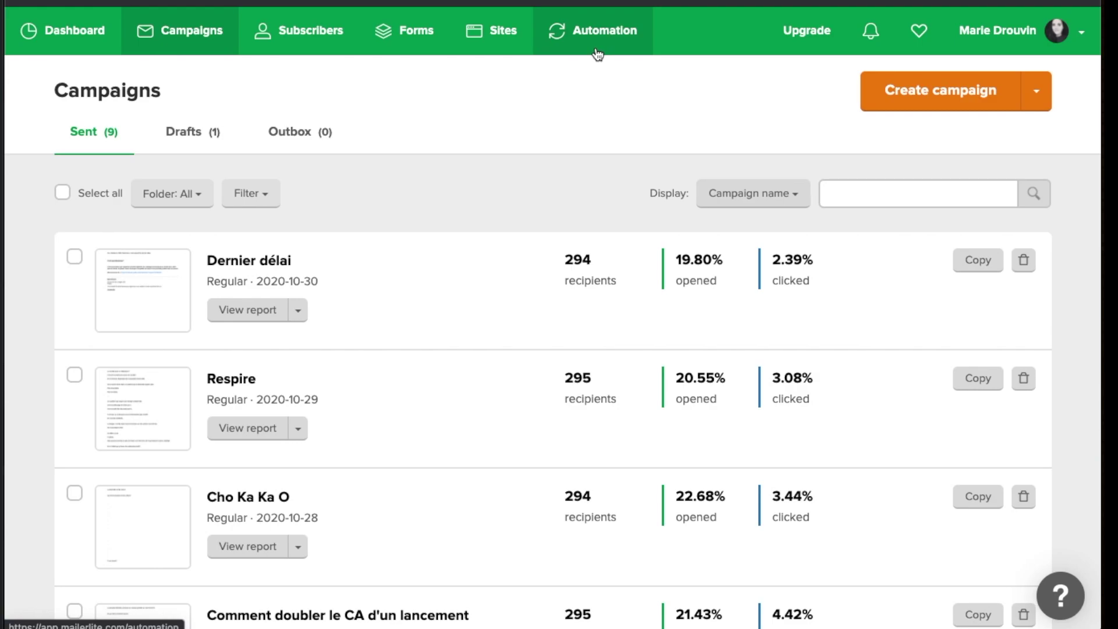
left_click(206, 30)
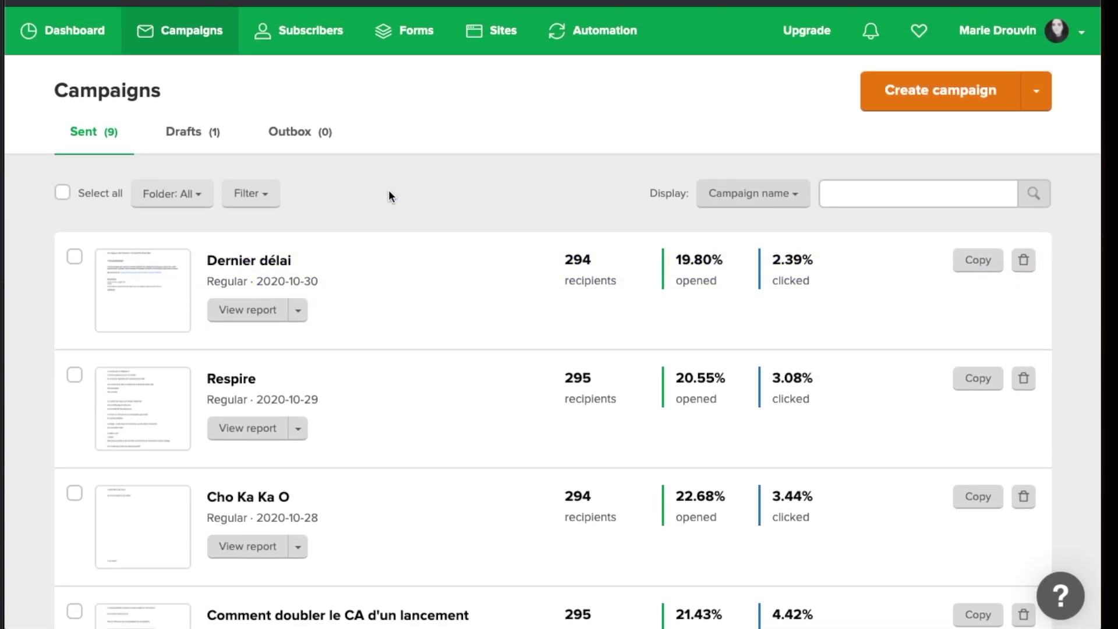
left_click(933, 99)
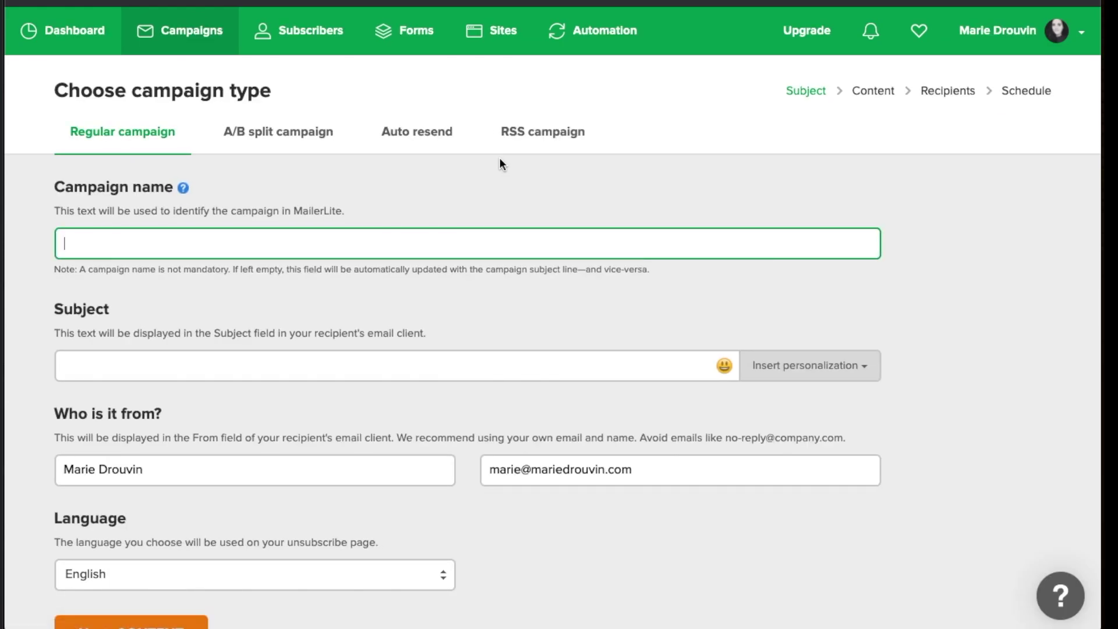
Name the campaign and subject 'Promo de ouf', set language to Français, and continue to content
scroll(448, 165, "down", 1)
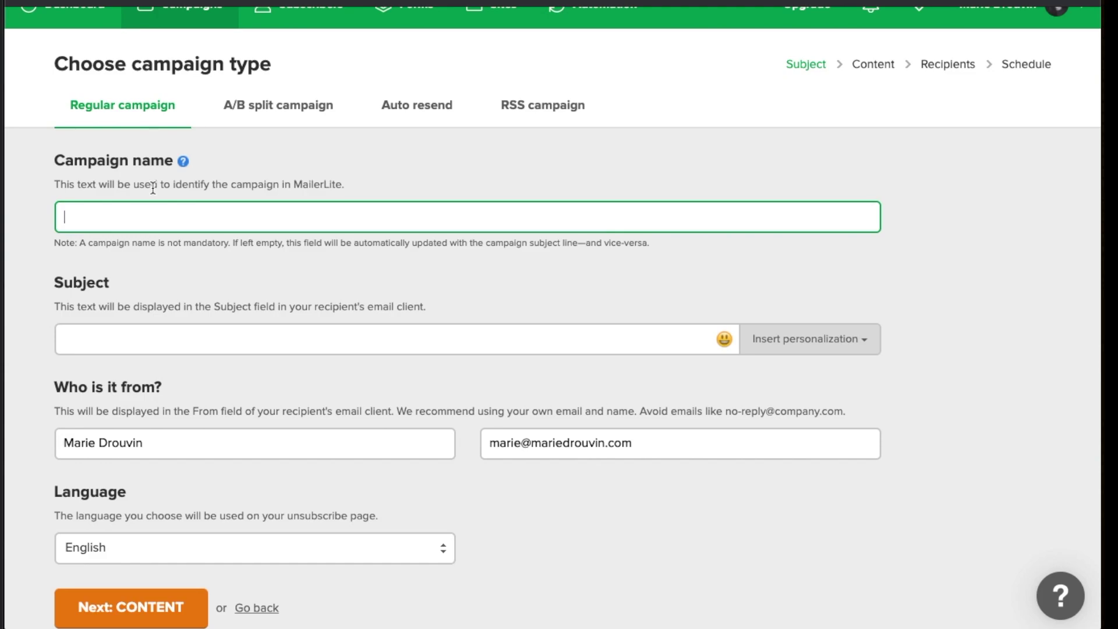
type("Promo de ouf")
left_click(117, 344)
type("Promo de ouf")
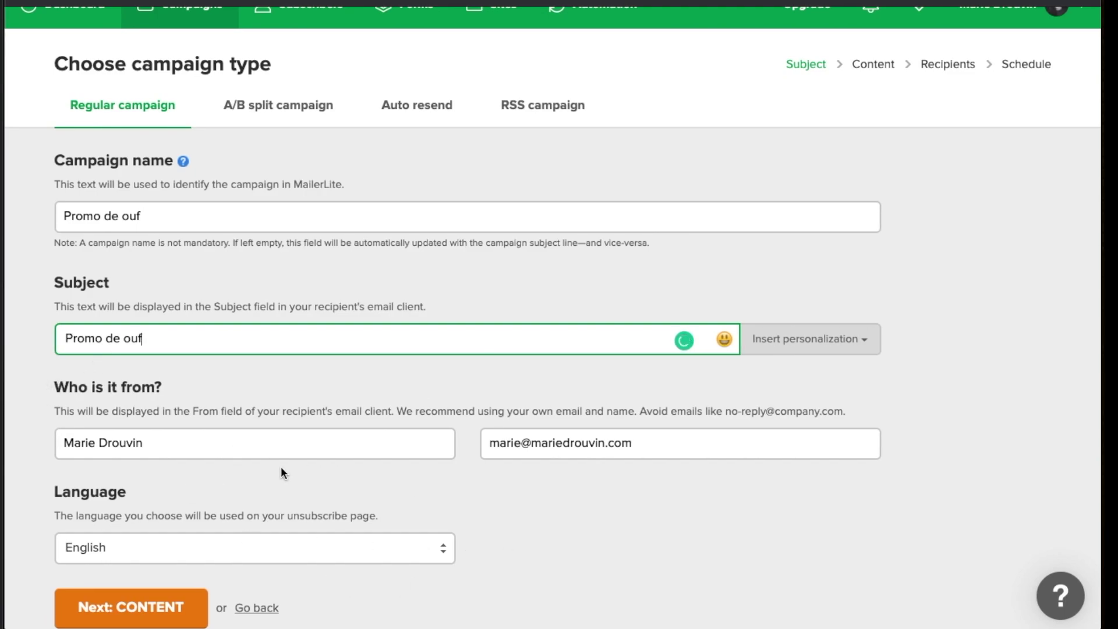
scroll(281, 467, "down", 1)
scroll(281, 468, "down", 1)
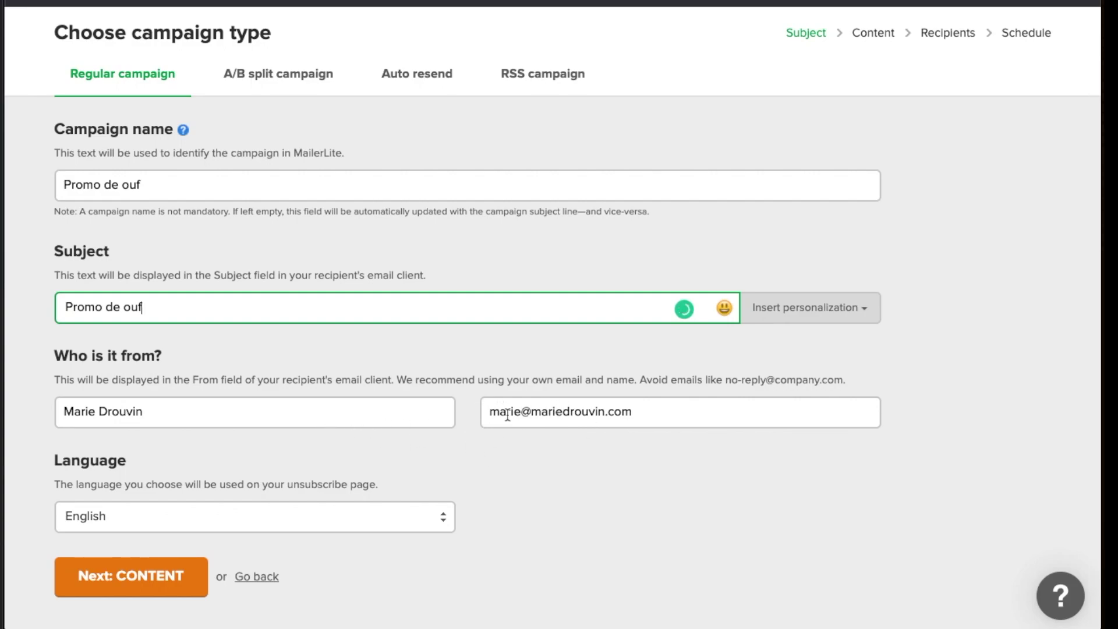
scroll(567, 440, "down", 1)
left_click(300, 510)
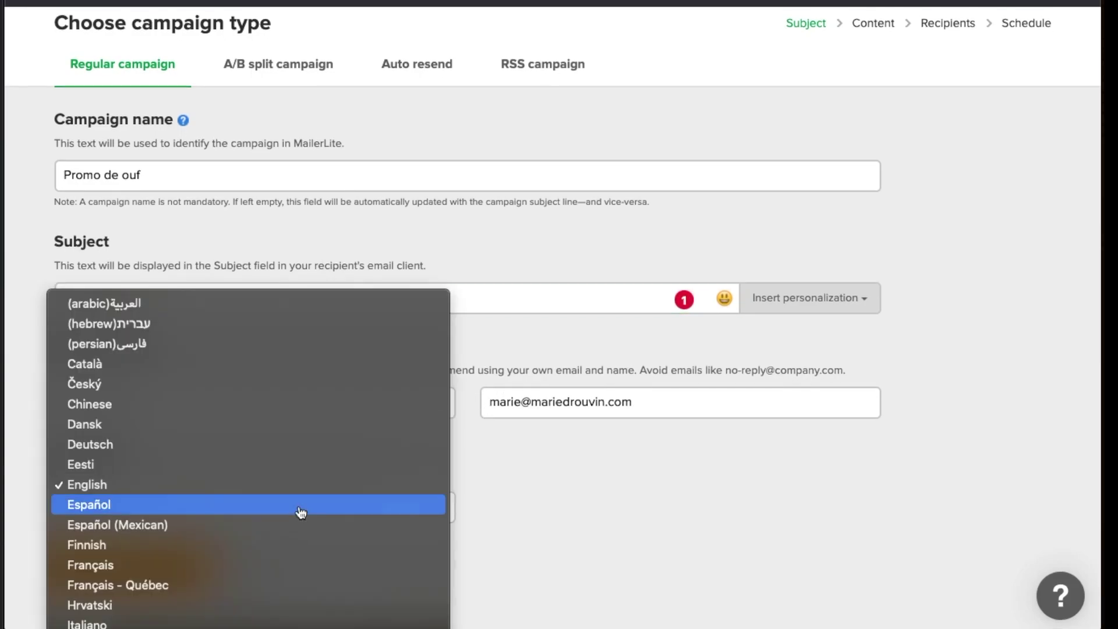
left_click(580, 497)
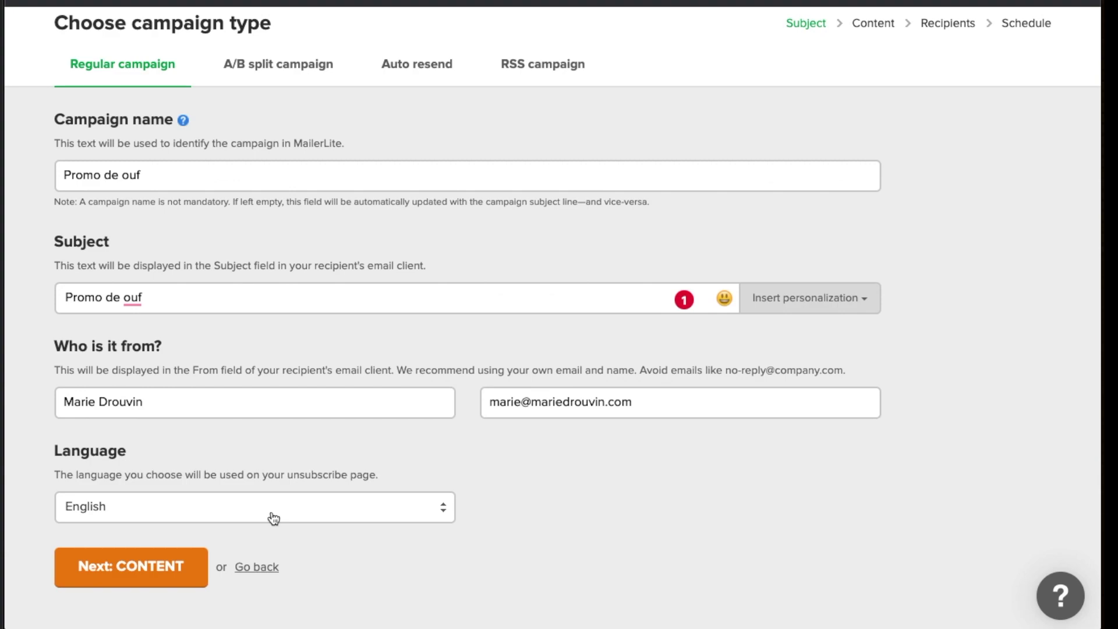
left_click(273, 518)
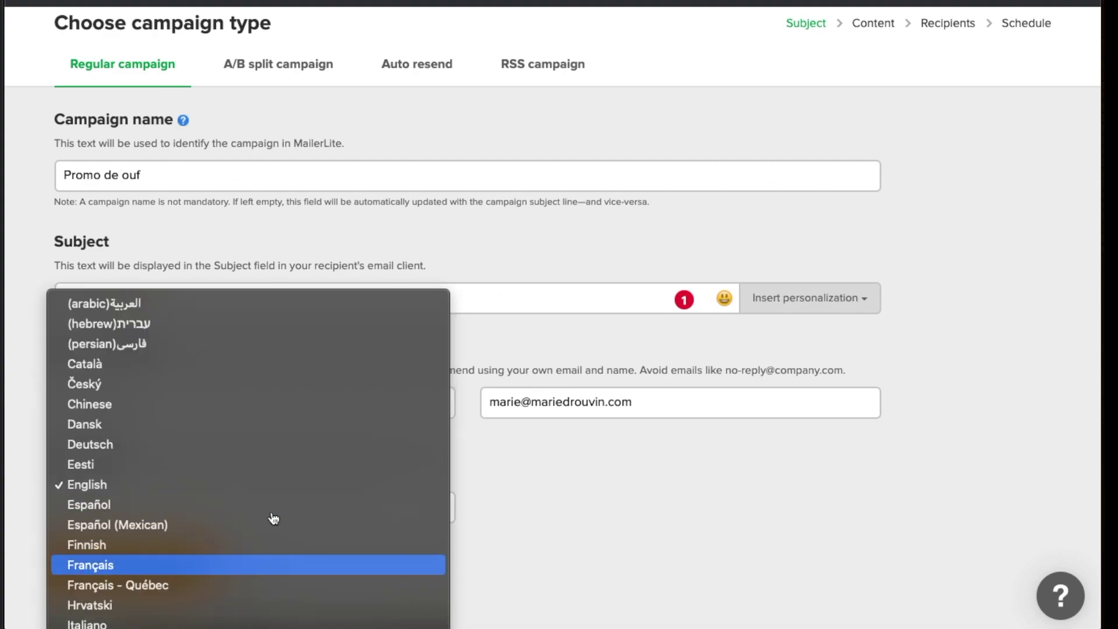
key("Return")
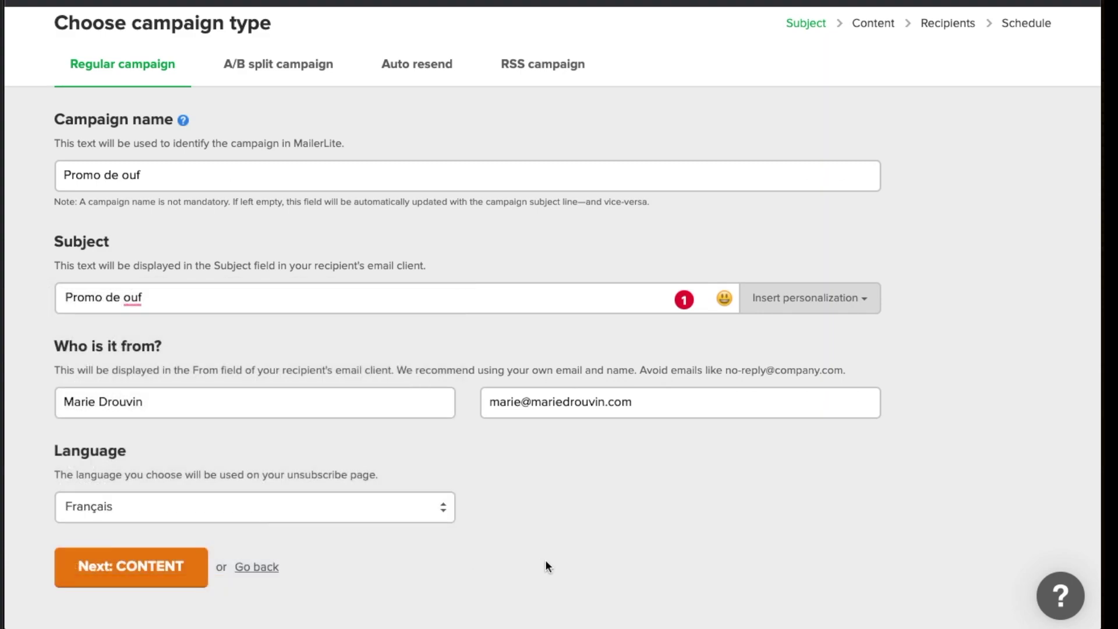
left_click(110, 574)
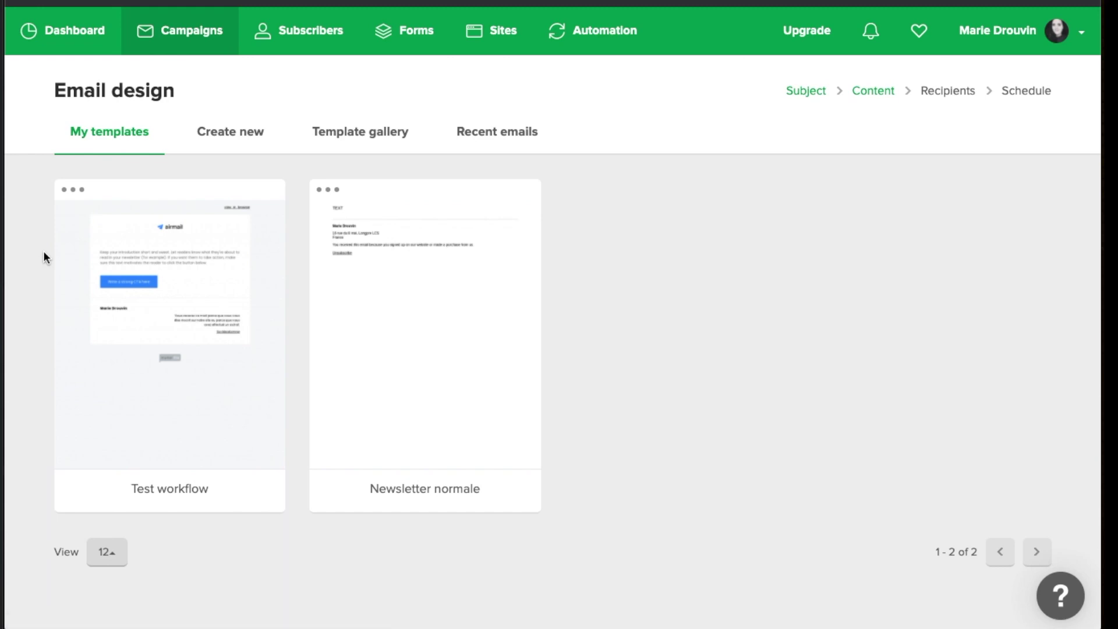
left_click(811, 94)
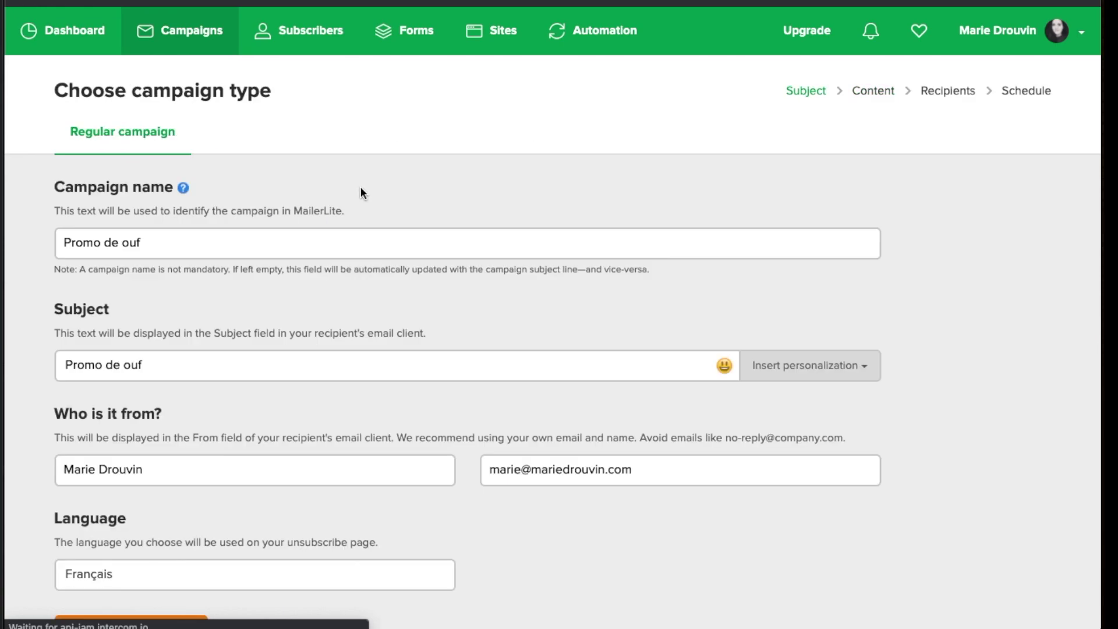
scroll(322, 187, "down", 1)
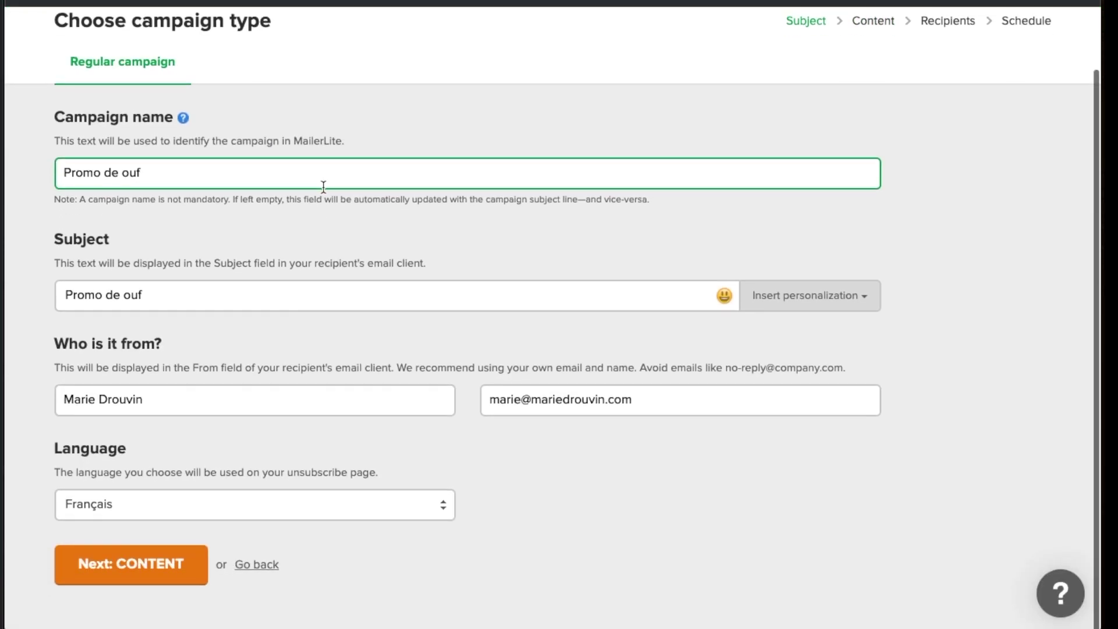
scroll(228, 452, "up", 1)
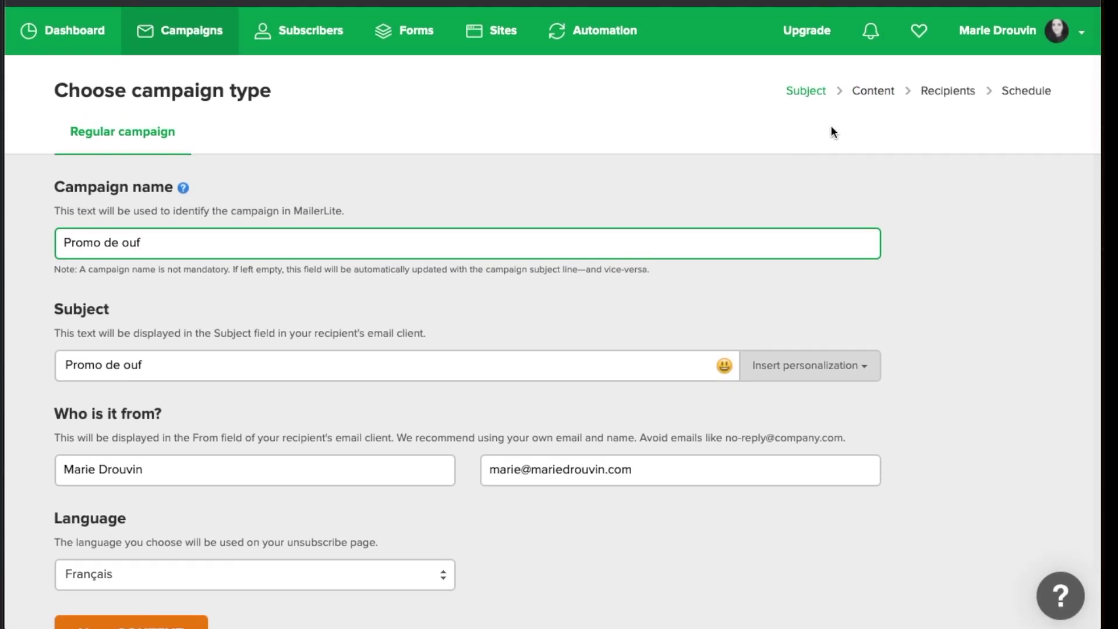
scroll(200, 465, "down", 1)
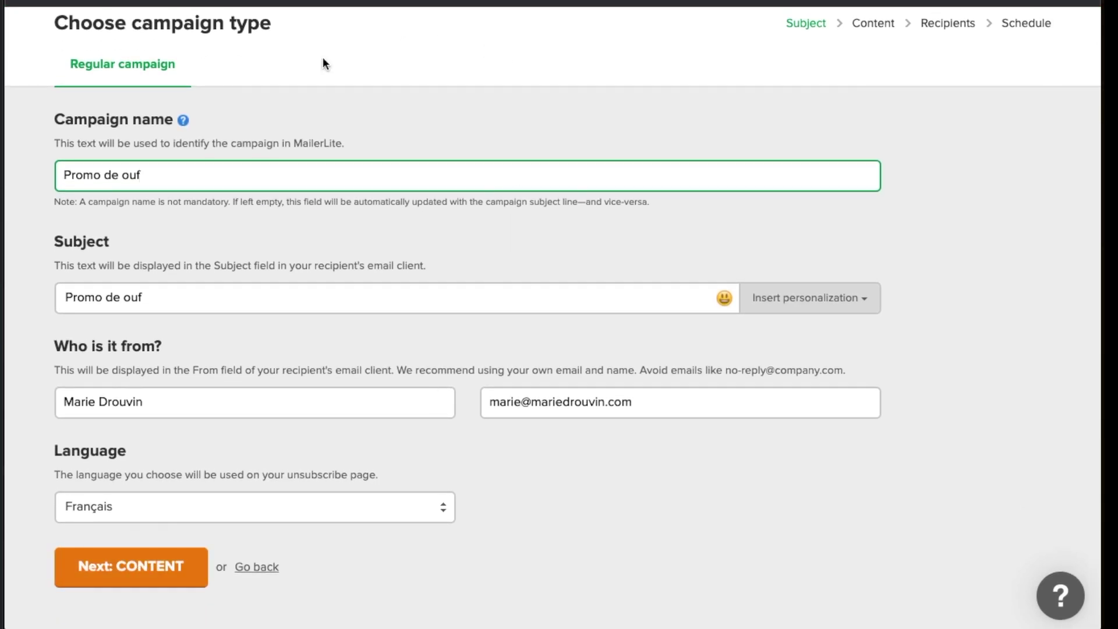
scroll(317, 87, "up", 1)
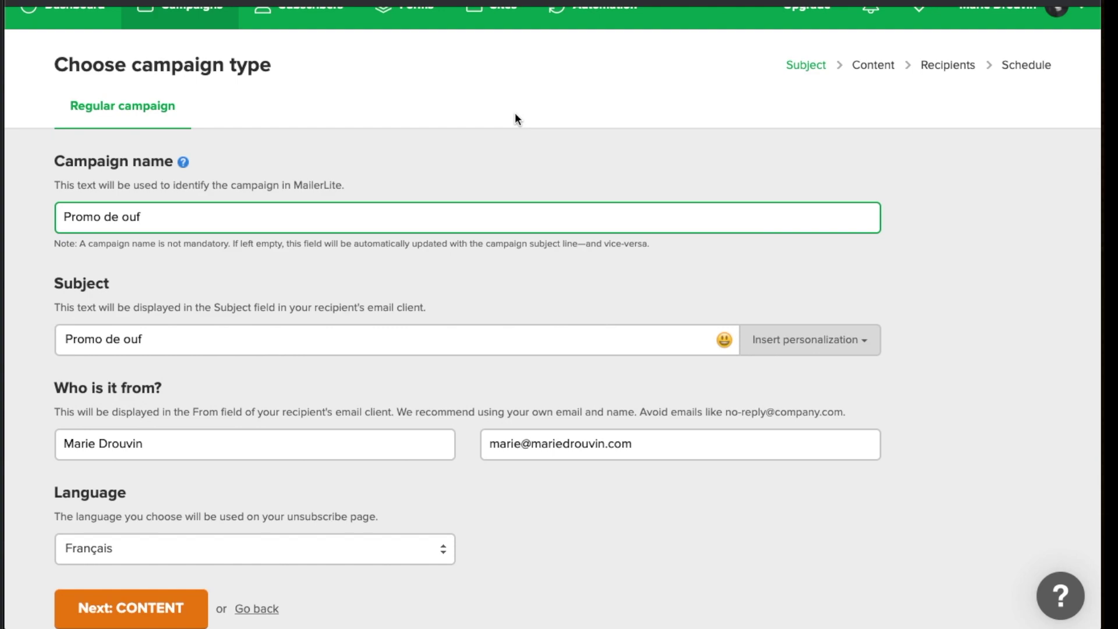
left_click(140, 611)
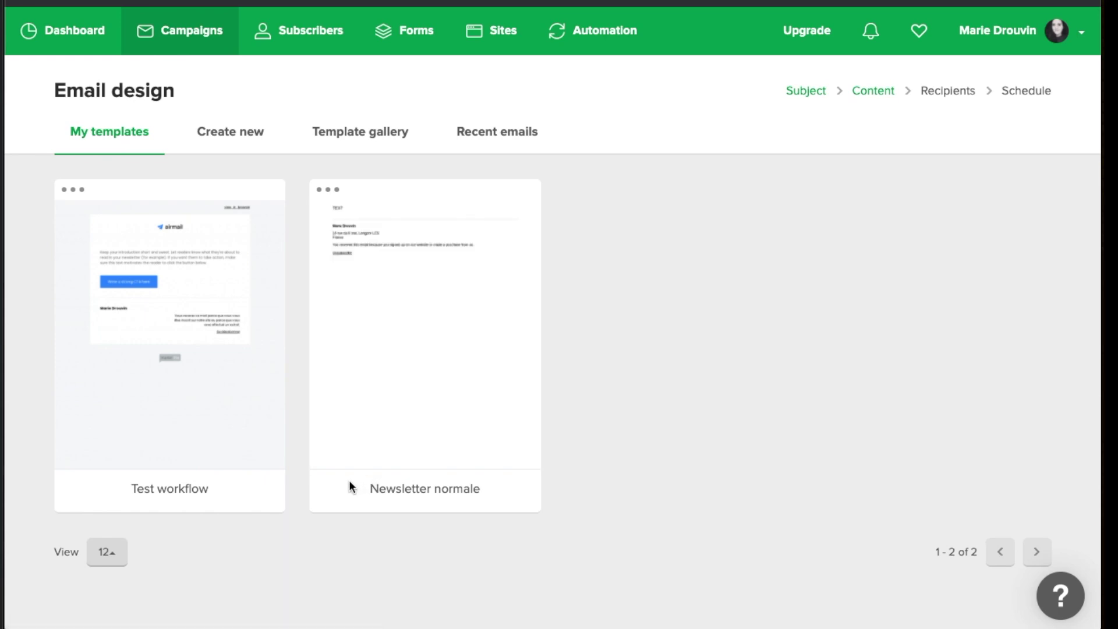
Apply the saved Test workflow template to the Promo de ouf email and finish editing
mouse_move(178, 424)
mouse_move(270, 194)
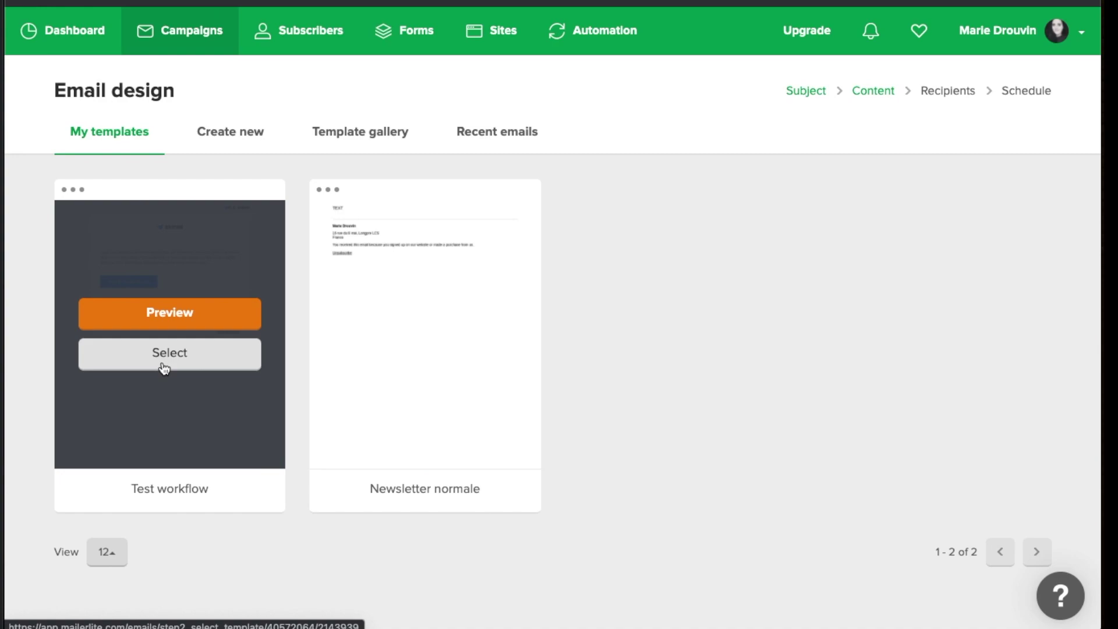
left_click(164, 368)
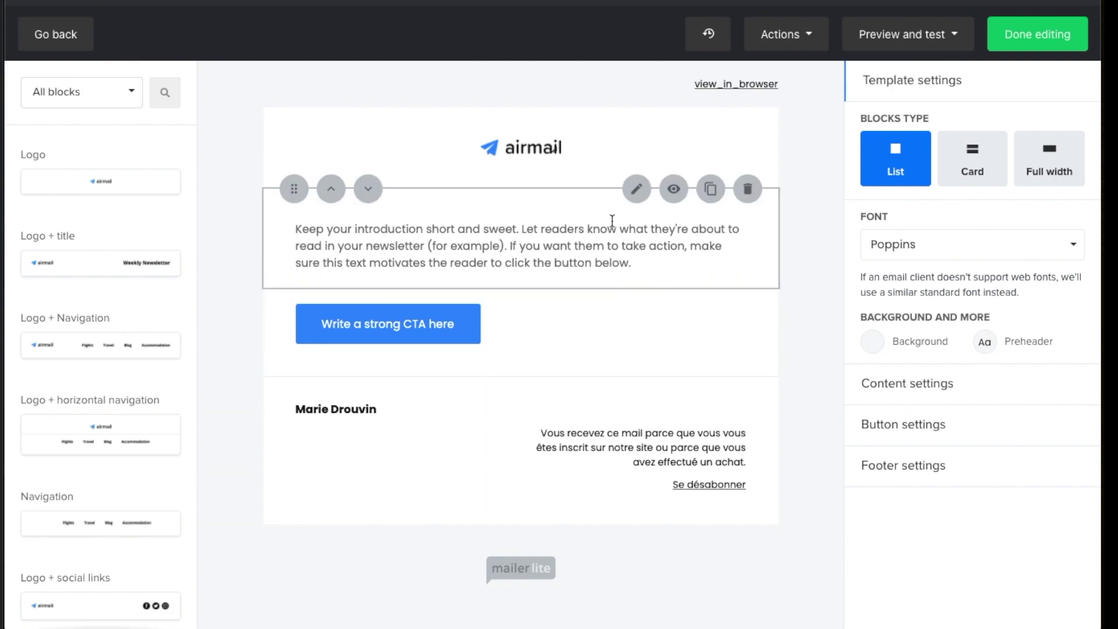
left_click(1054, 40)
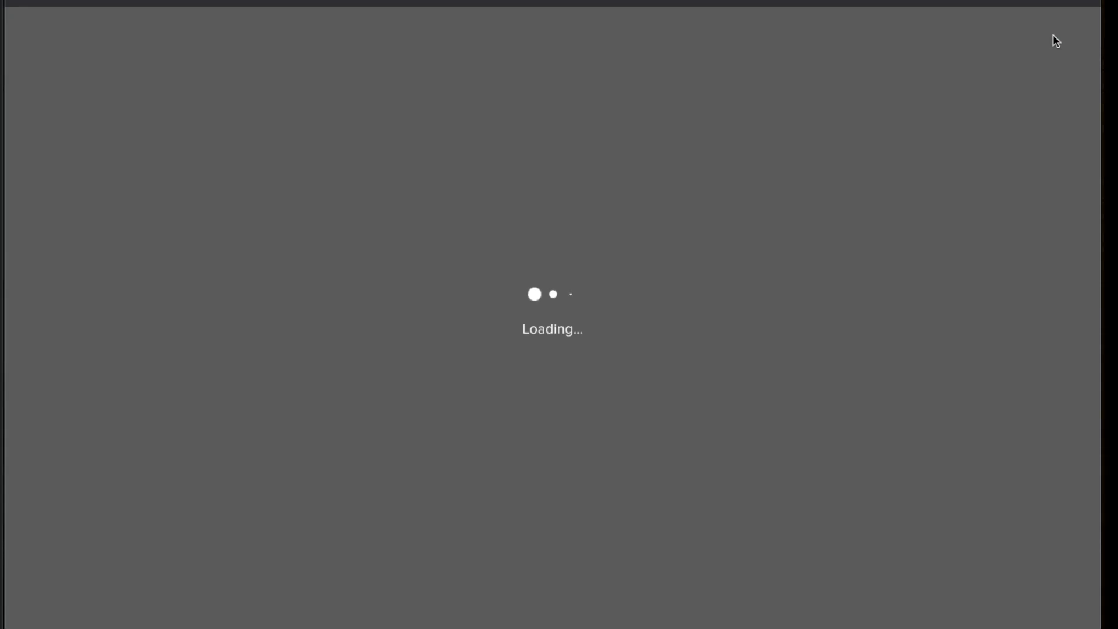
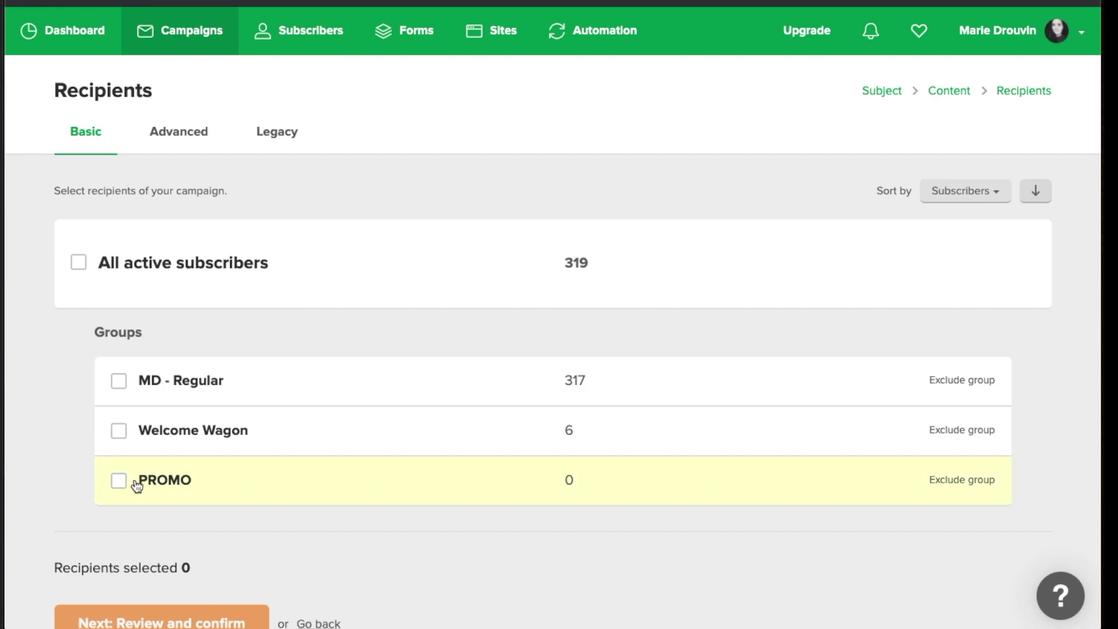
Select the MD - Regular group (317 recipients) as the audience and proceed to Review and confirm
left_click(118, 386)
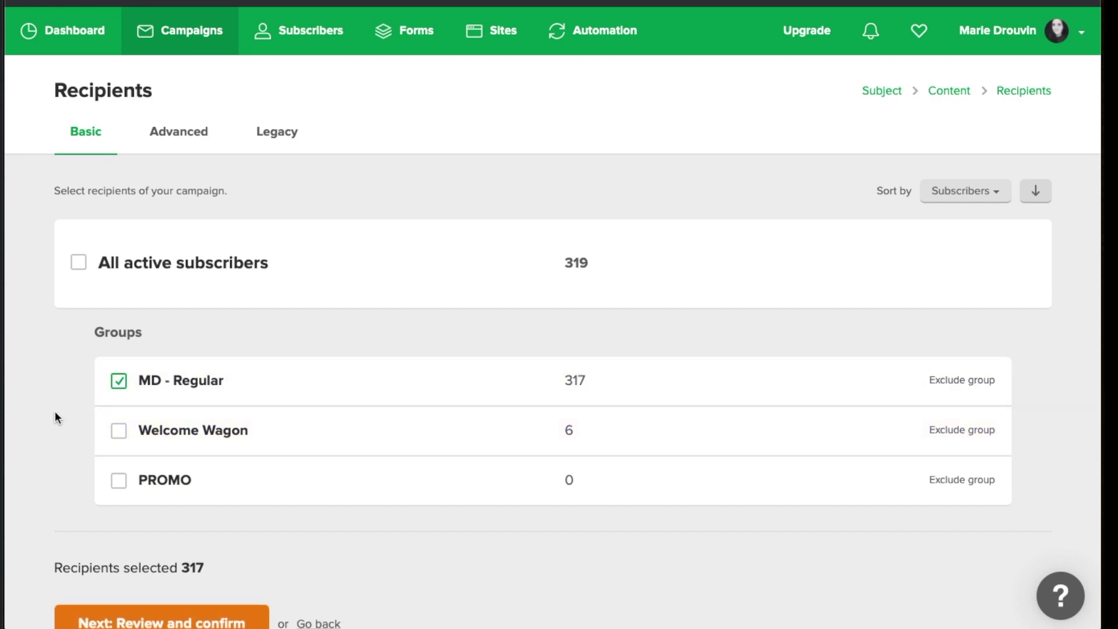
scroll(56, 411, "down", 1)
left_click(150, 602)
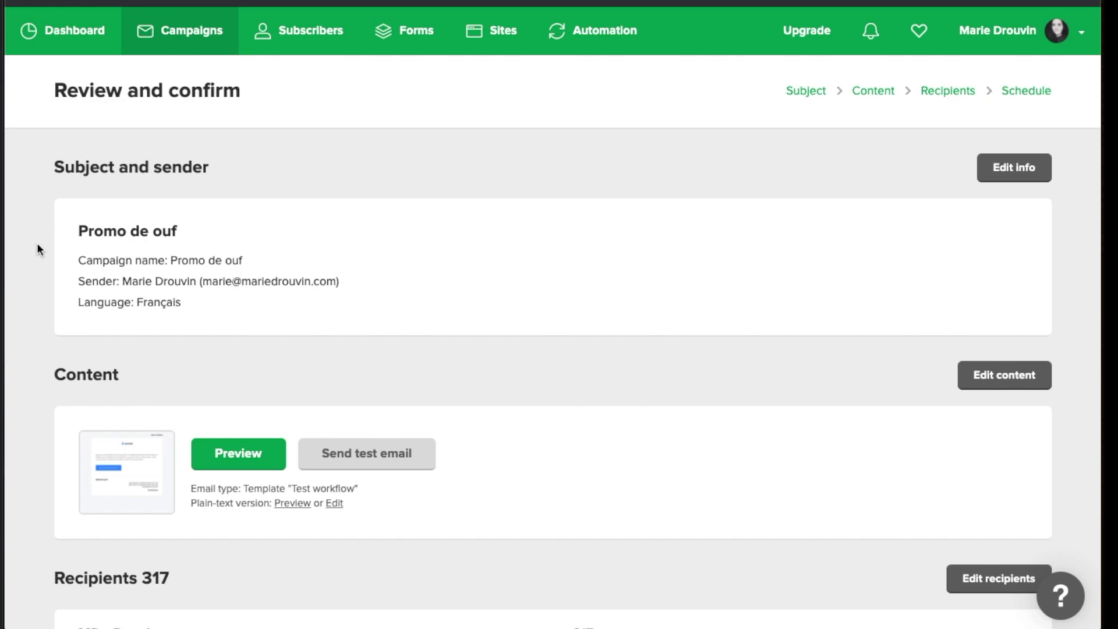
Scroll through the Promo de ouf summary: MD - Regular, 317 recipients, Test workflow template
scroll(39, 243, "down", 1)
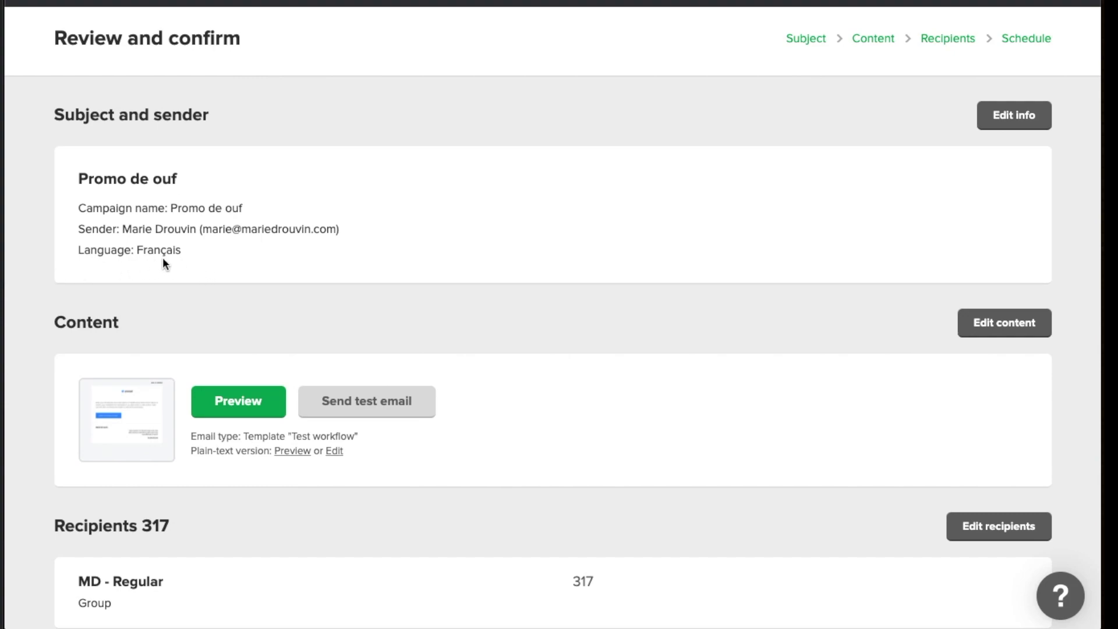
scroll(43, 212, "down", 2)
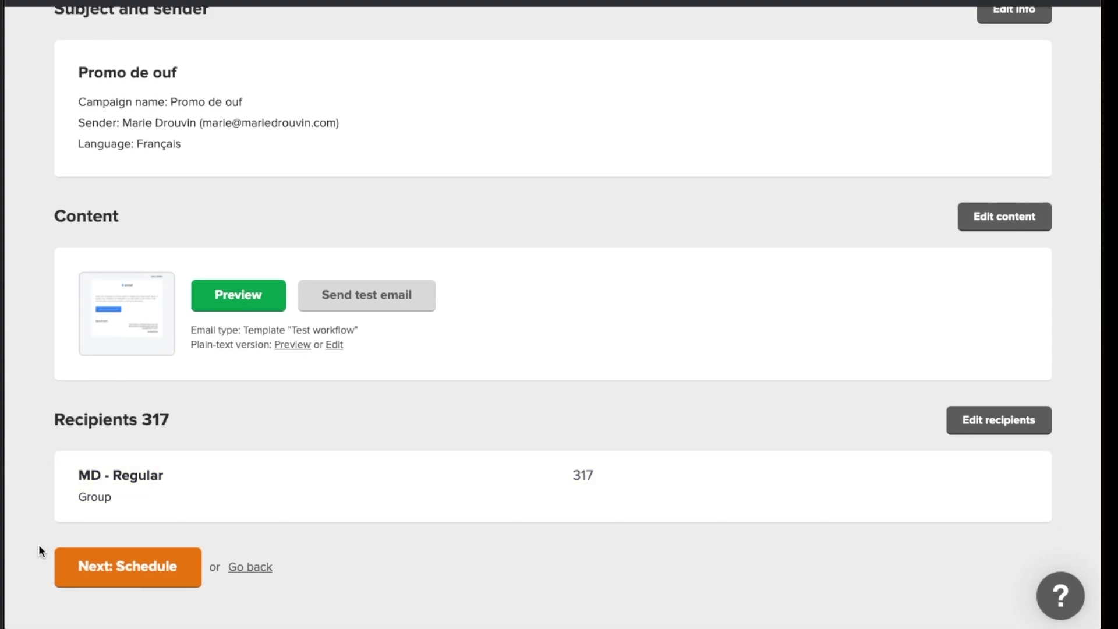
scroll(39, 543, "up", 3)
scroll(39, 544, "down", 3)
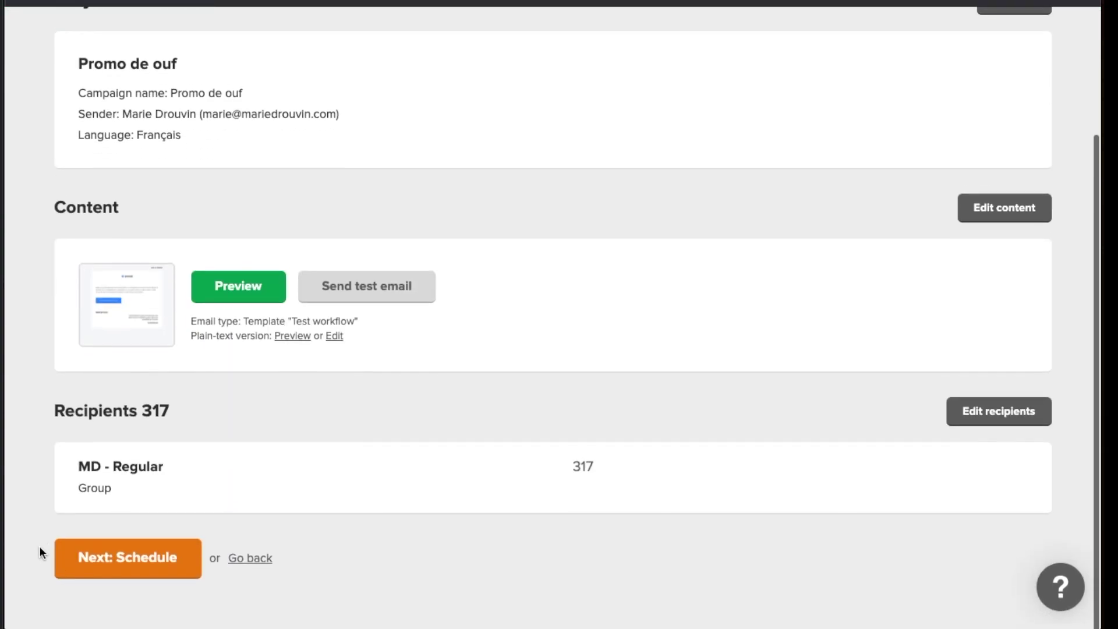
Schedule Promo de ouf with Send later for July 31, 2021 at 15:00 CEST
left_click(149, 577)
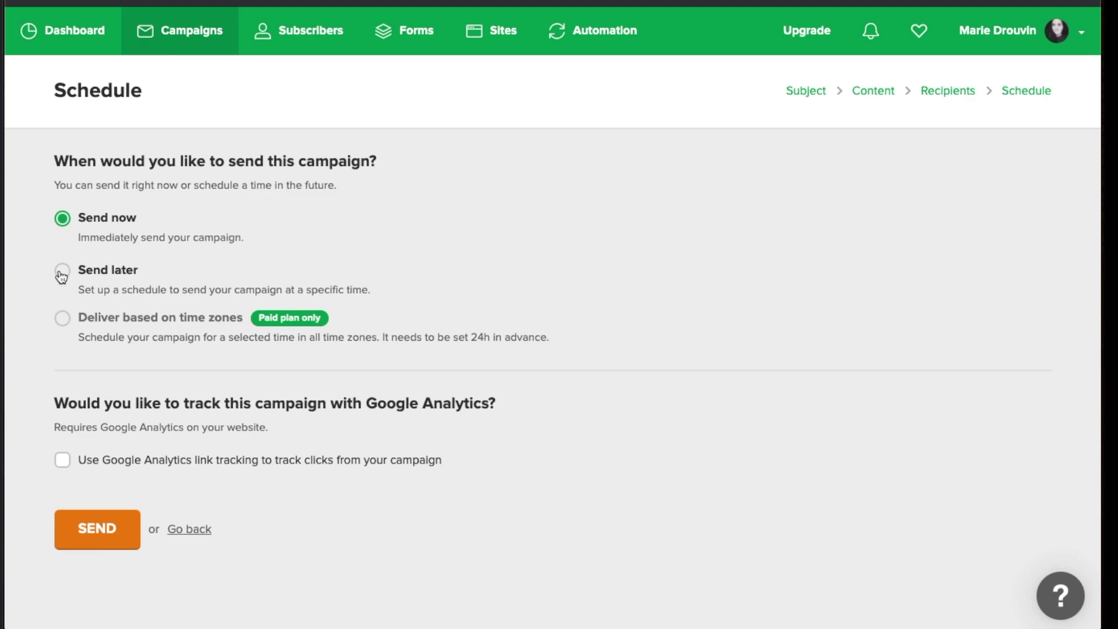
left_click(62, 274)
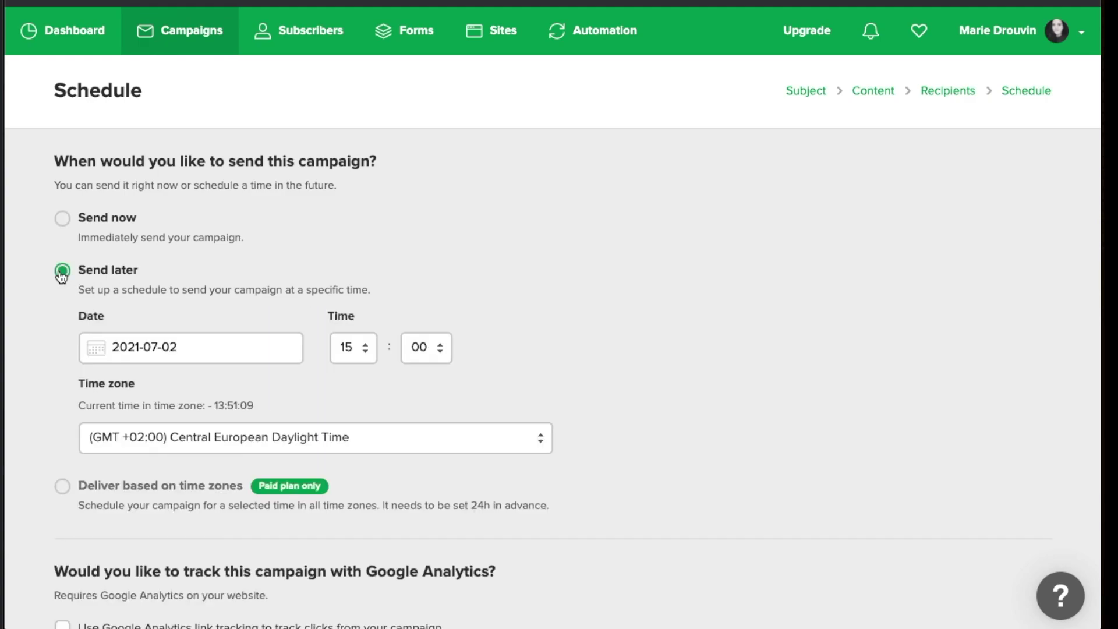
scroll(52, 296, "down", 1)
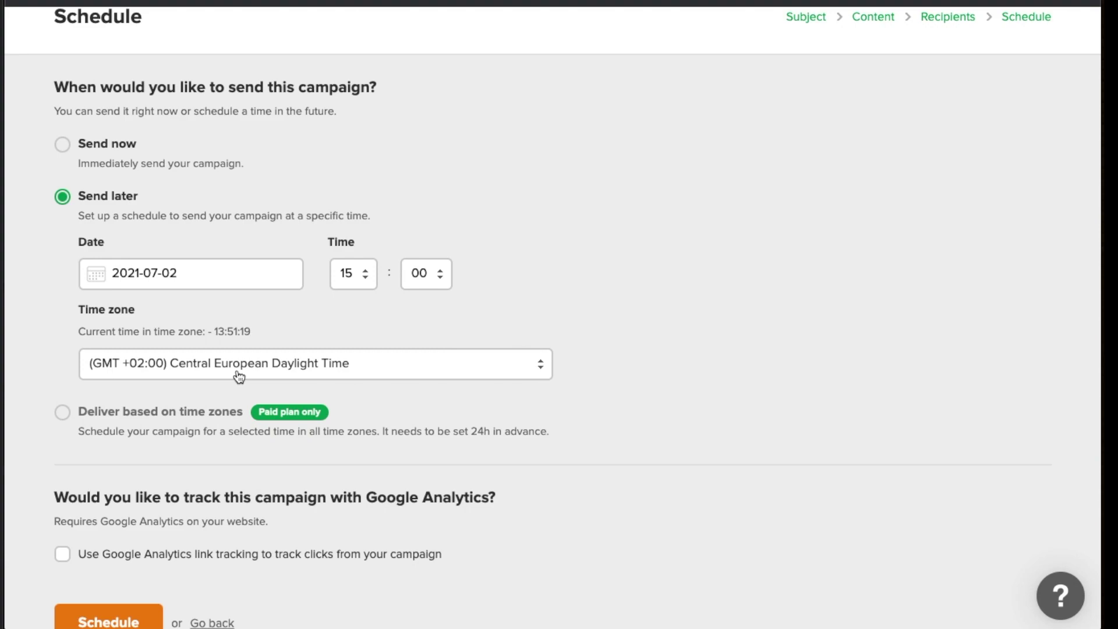
scroll(151, 371, "down", 1)
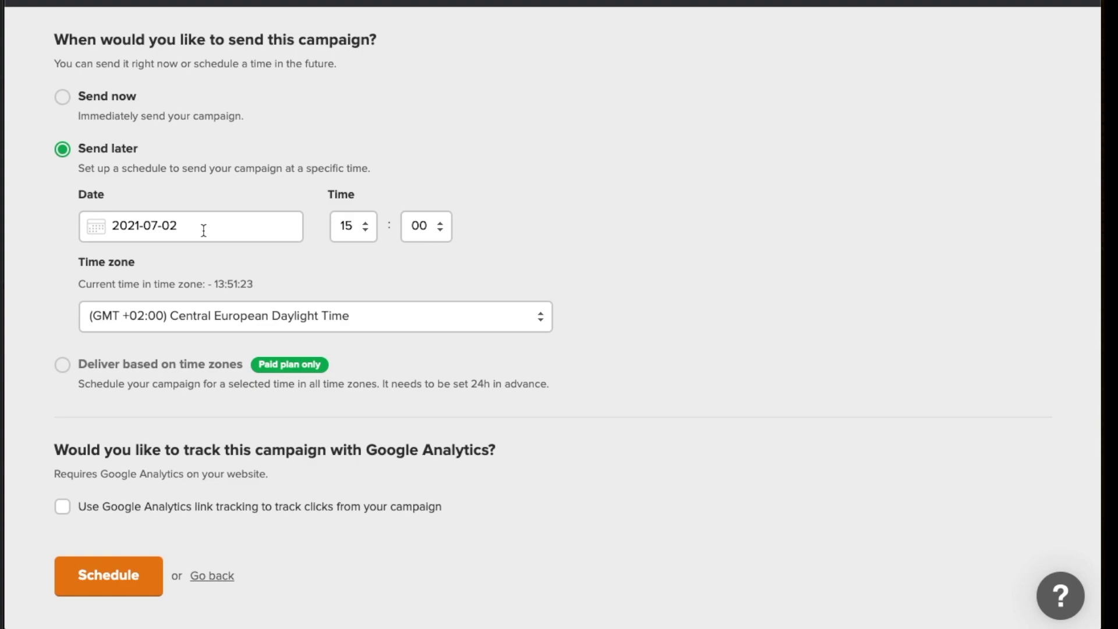
scroll(203, 230, "up", 3)
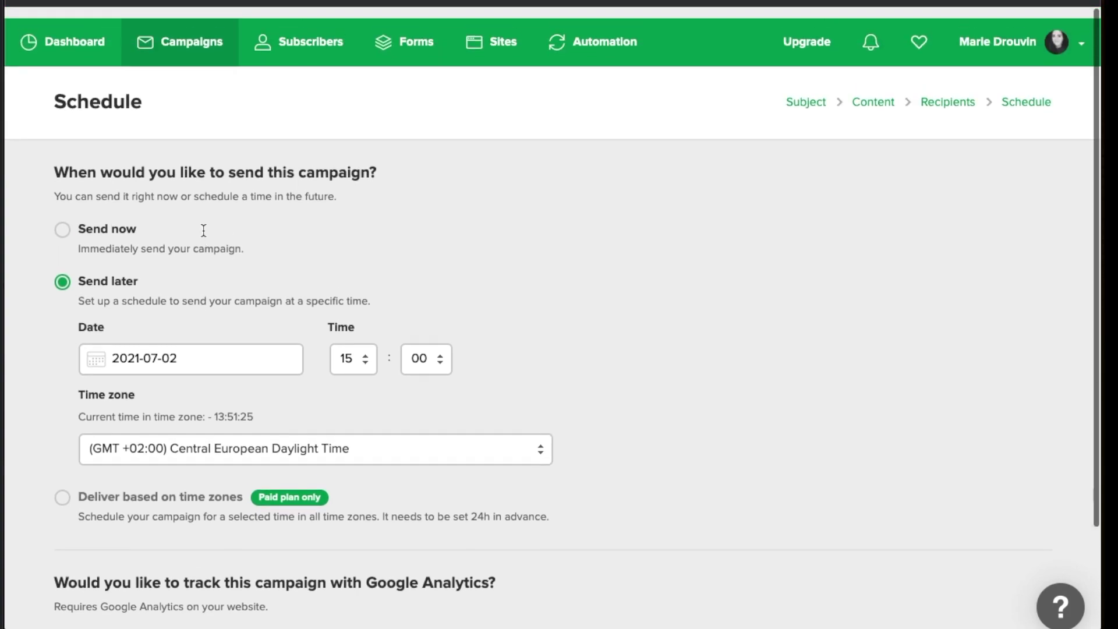
scroll(194, 235, "down", 3)
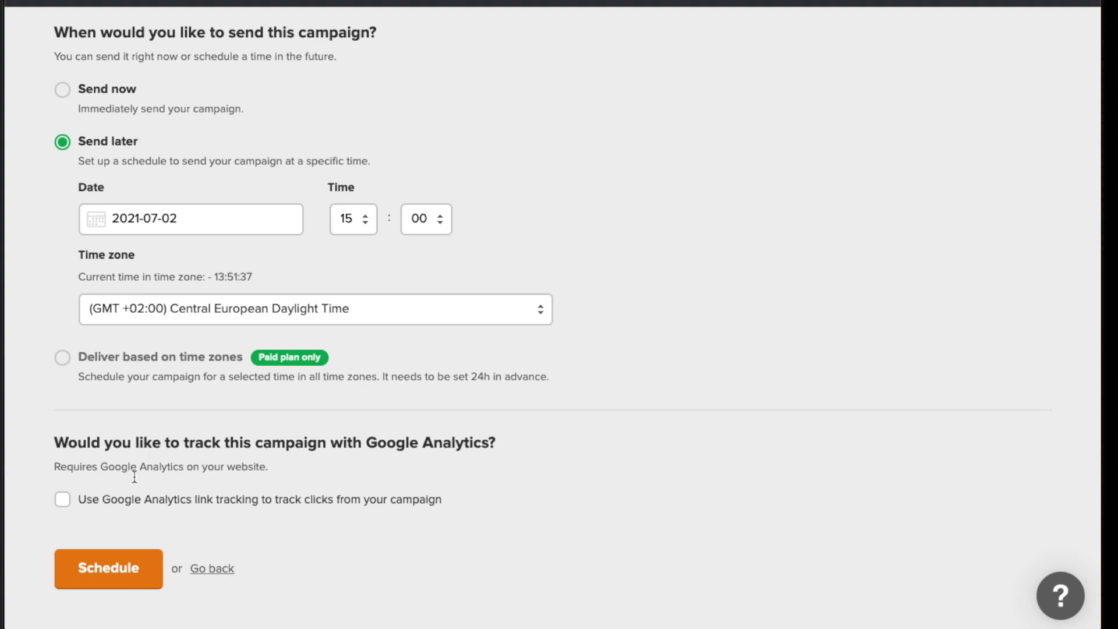
scroll(26, 344, "down", 1)
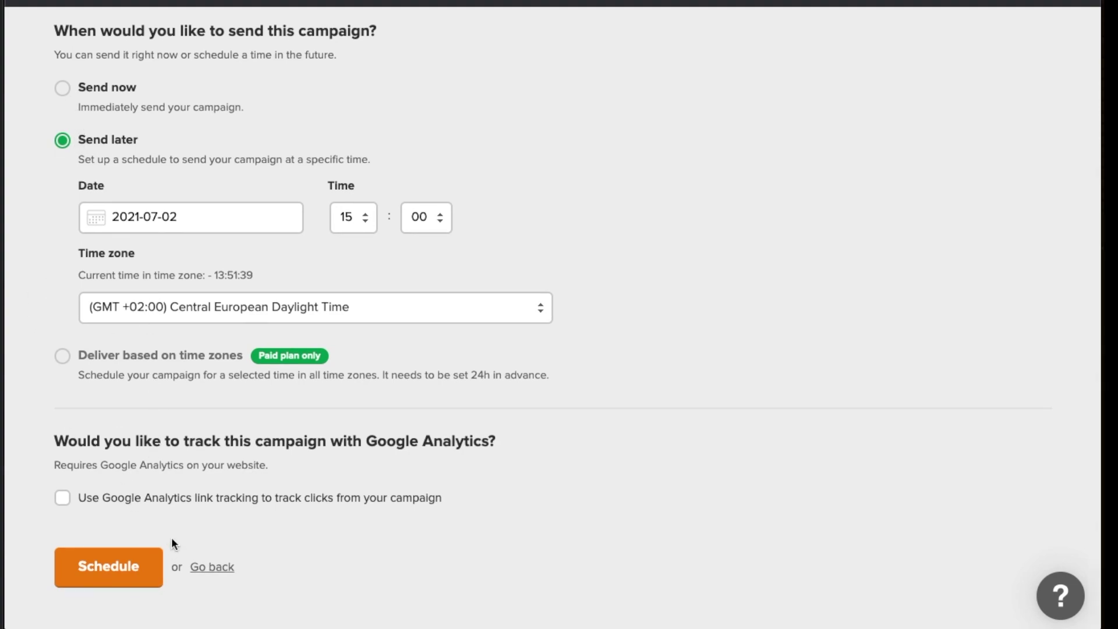
left_click(202, 217)
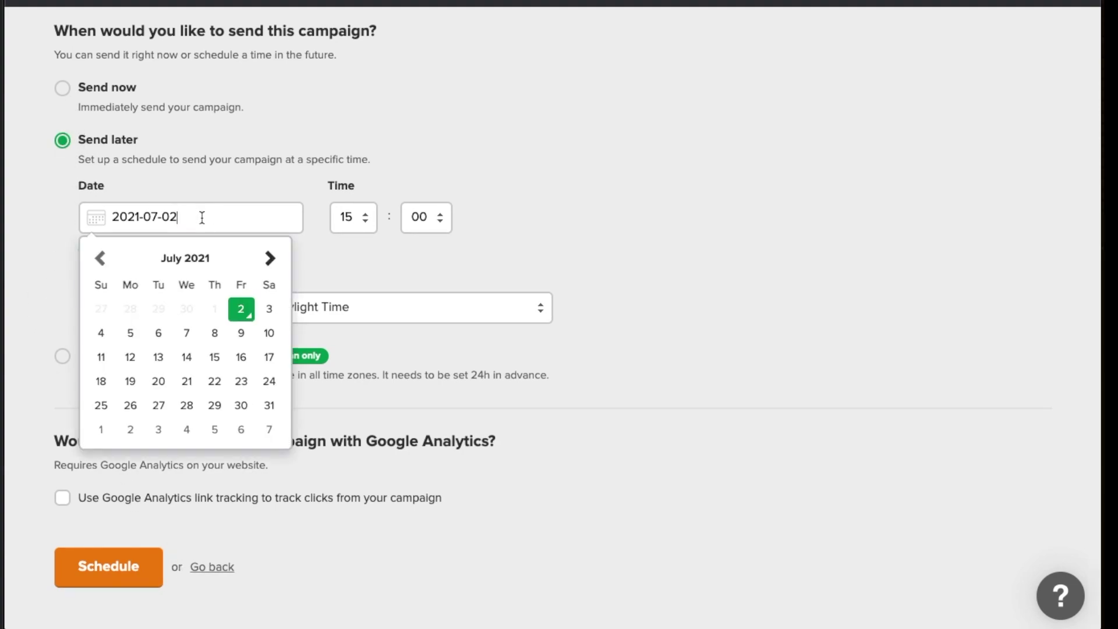
left_click(269, 407)
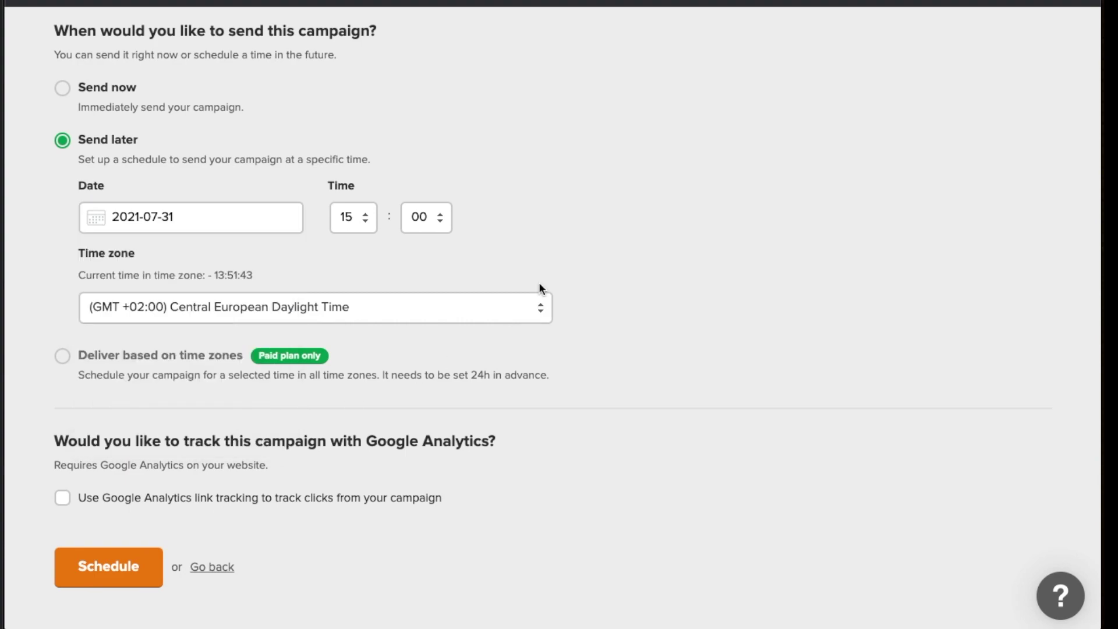
left_click(96, 574)
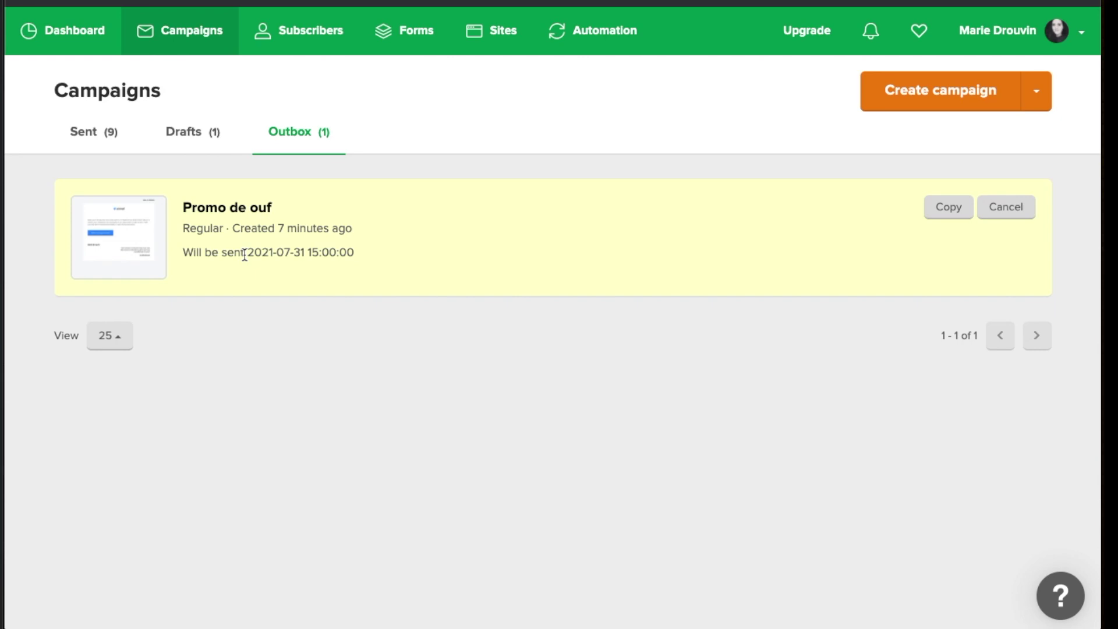
Cancel the Promo de ouf send in the Outbox, returning it to Drafts
left_click_drag(182, 252, 302, 254)
left_click(256, 252)
left_click(370, 254)
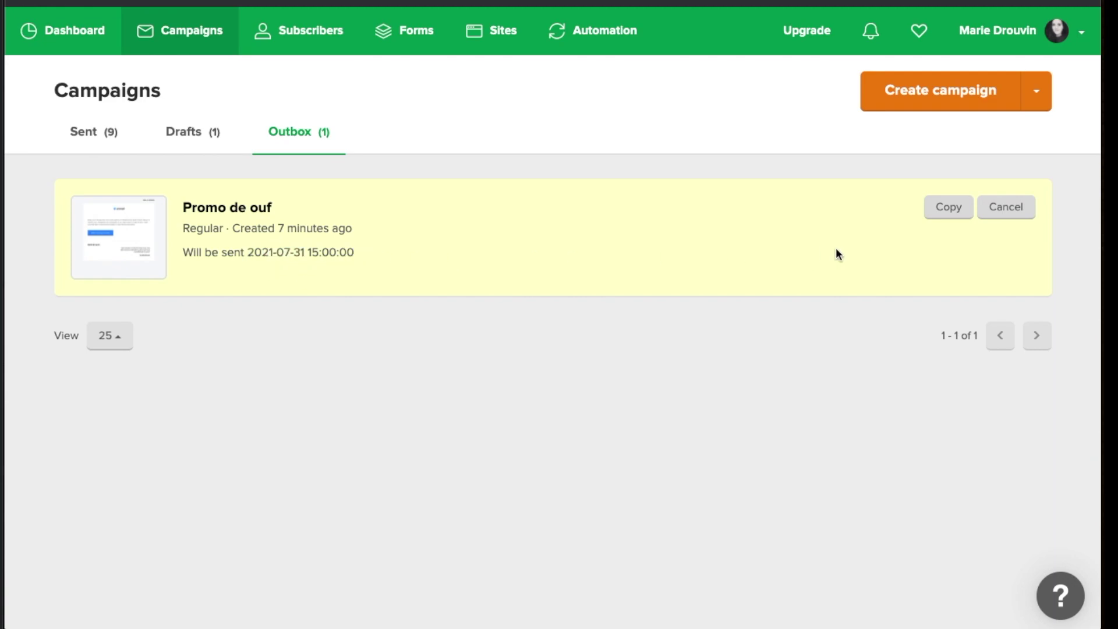
left_click(1010, 210)
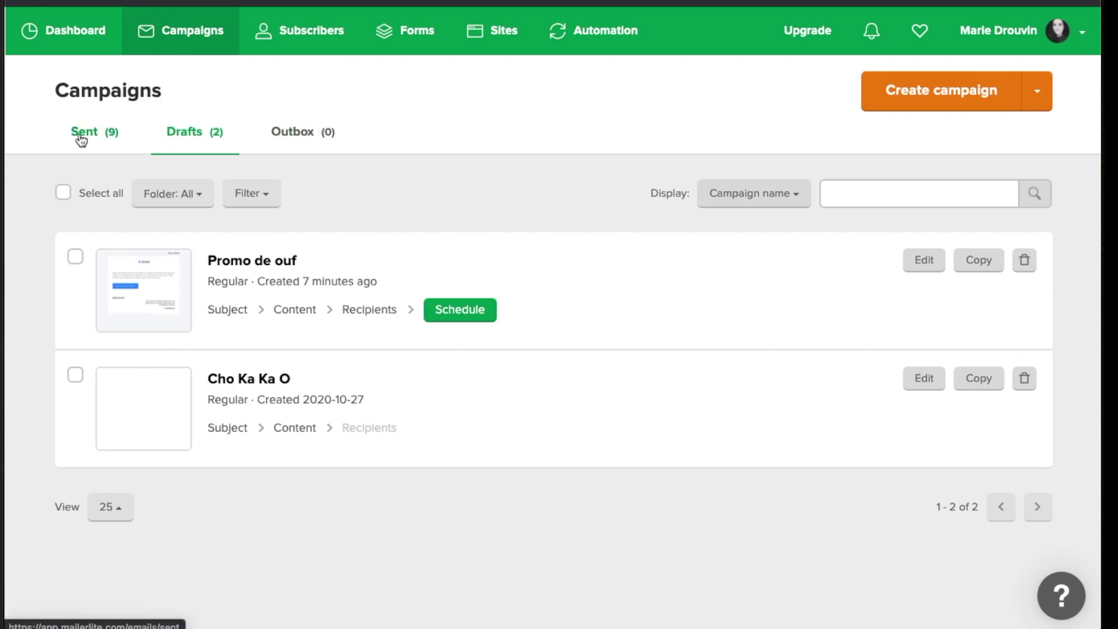
Open the Sent tab and review the 9 sent campaigns, led by Dernier délai
left_click(104, 138)
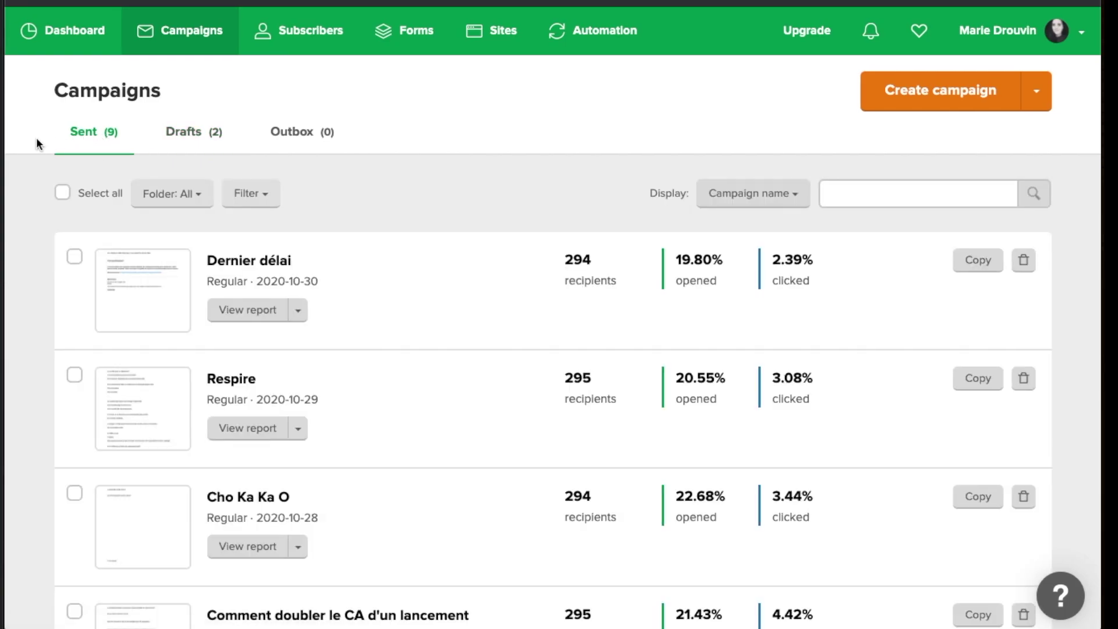
scroll(36, 137, "down", 10)
scroll(36, 138, "up", 10)
scroll(57, 37, "down", 1)
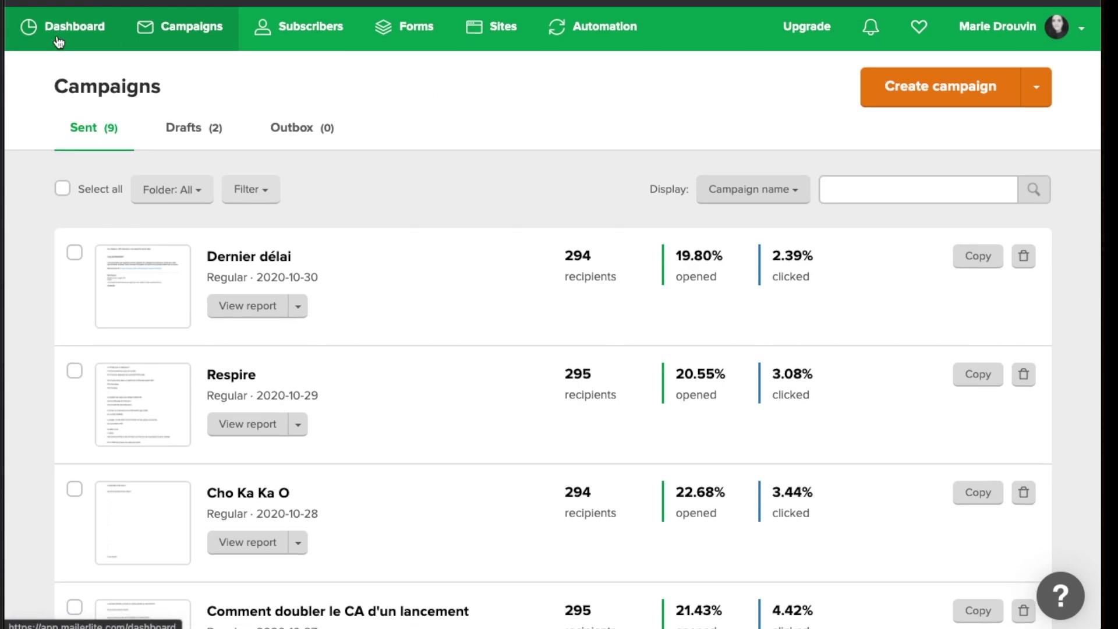
Open the Dashboard and scroll through its 319 active subscribers, plan usage and campaign stats
left_click(58, 38)
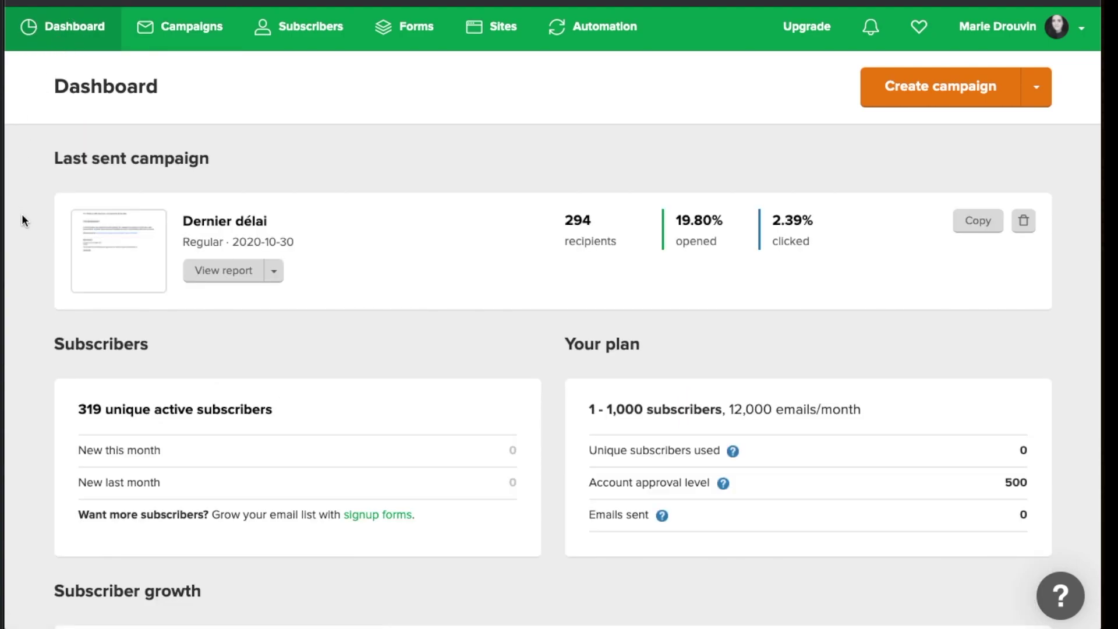
scroll(22, 219, "down", 10)
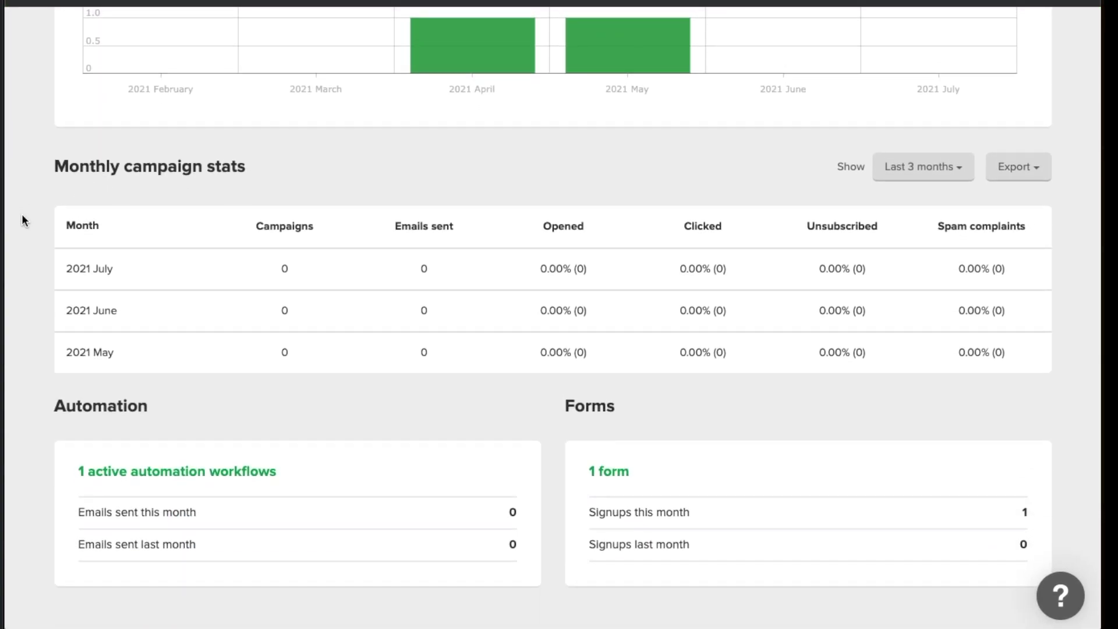
scroll(22, 215, "up", 5)
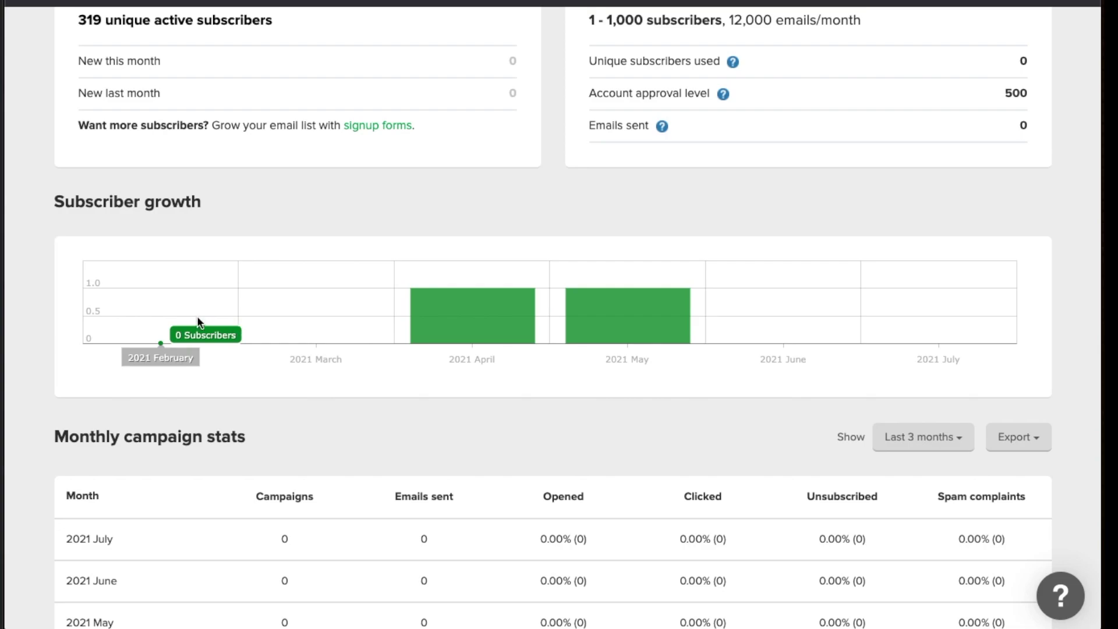
scroll(128, 323, "up", 3)
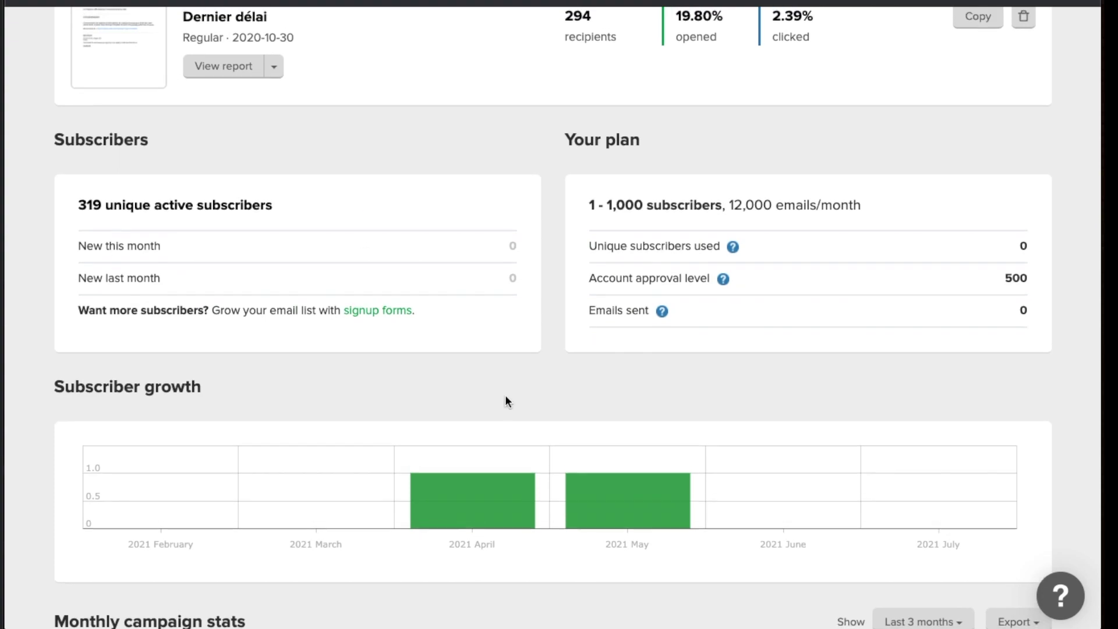
scroll(505, 396, "up", 2)
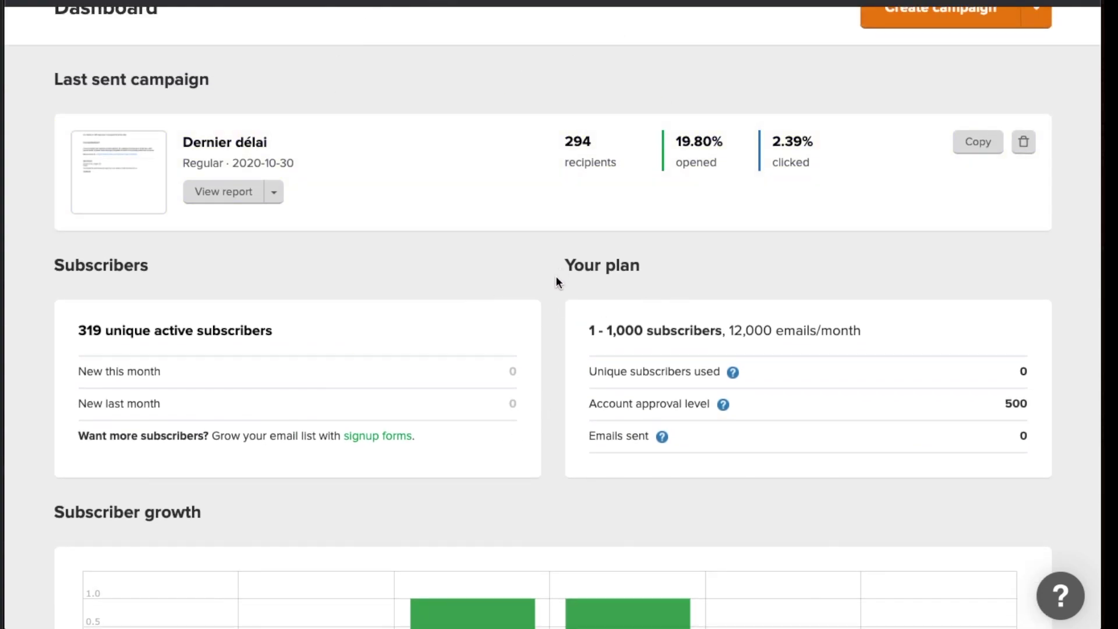
scroll(557, 277, "down", 10)
scroll(482, 396, "up", 12)
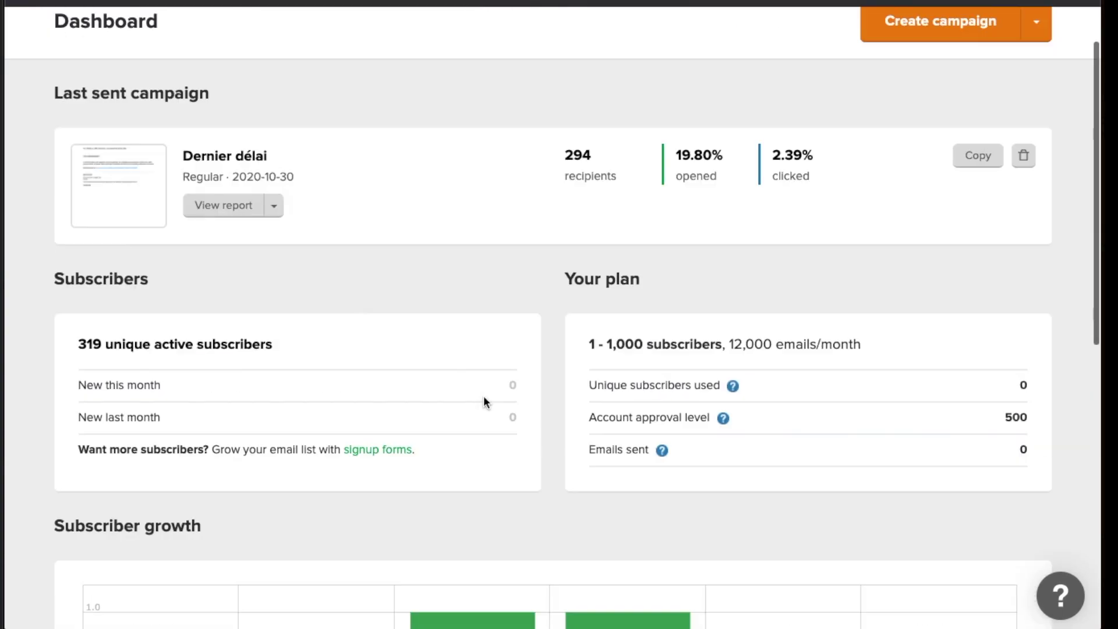
scroll(483, 397, "up", 1)
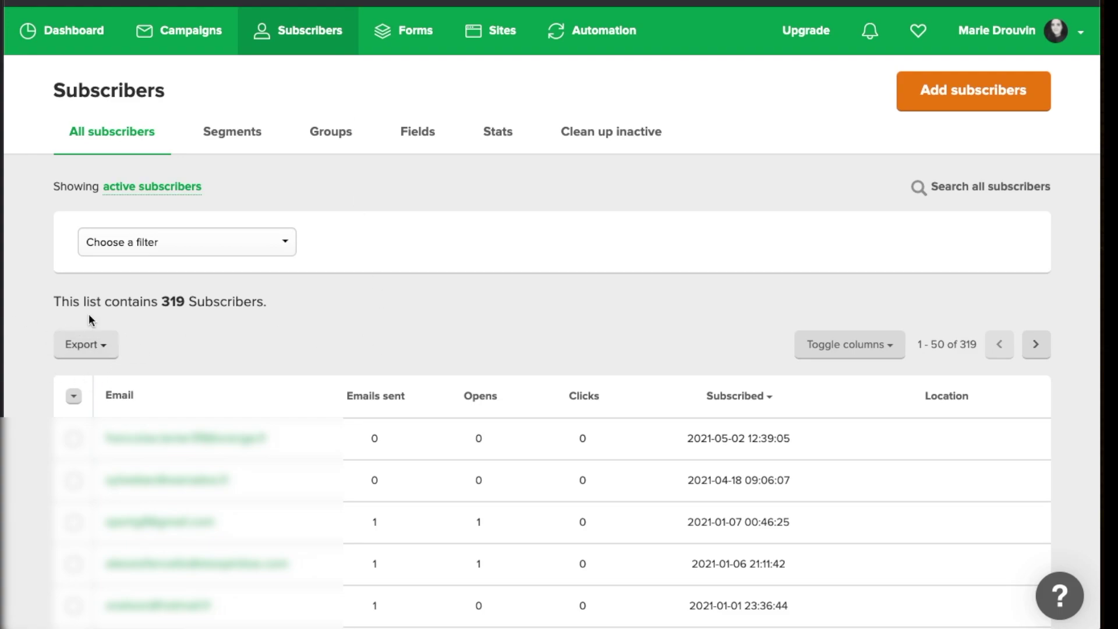
Show the subscriber Export options: Export CSV and Export CSV for Excel
left_click(105, 349)
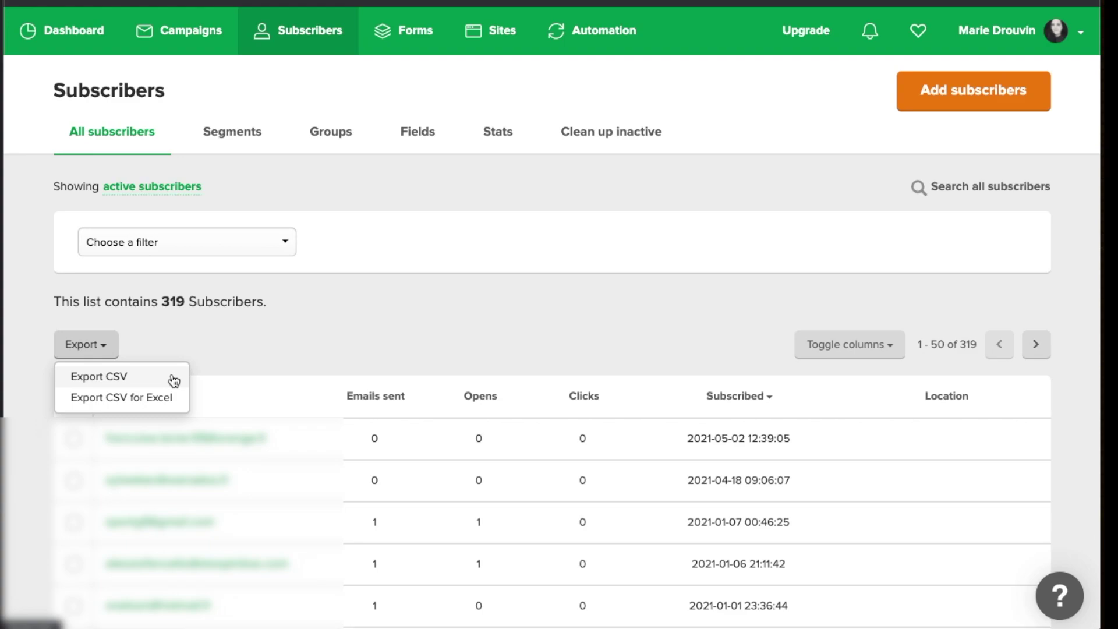
Dismiss the Export dropdown without exporting
left_click(316, 322)
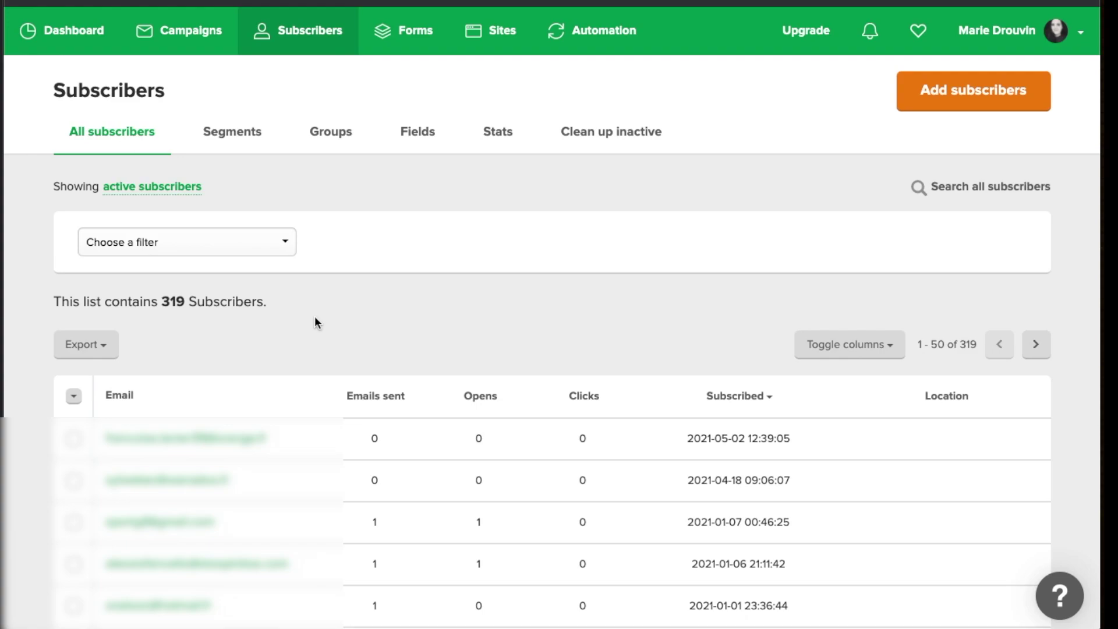
Add a first filter condition: Signup date is after 2021-06-30
left_click(225, 249)
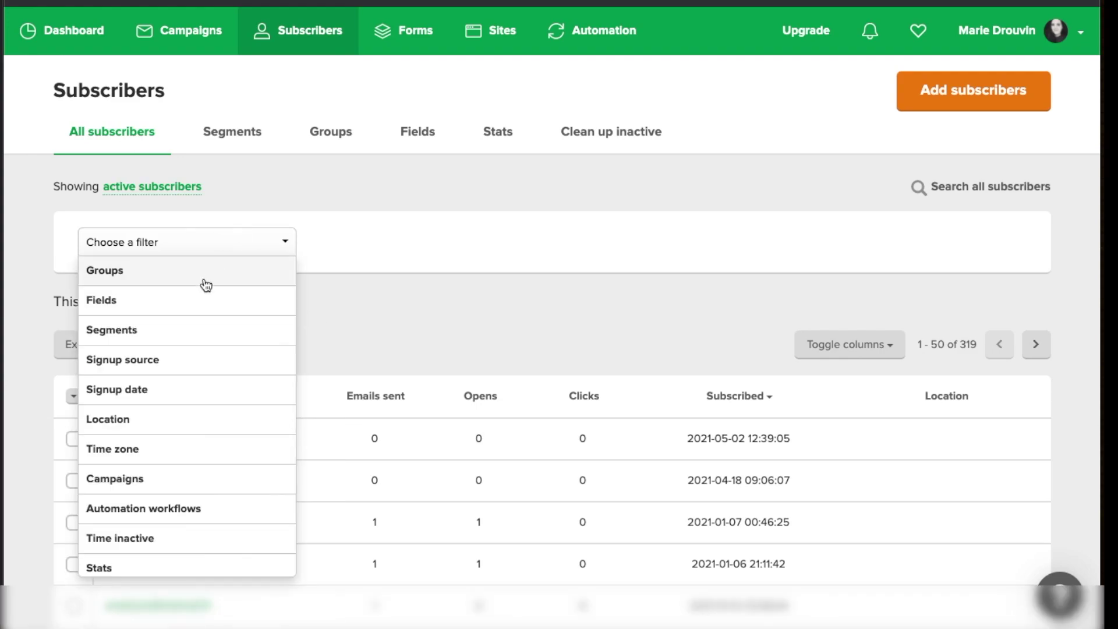
scroll(222, 294, "down", 1)
scroll(222, 295, "up", 1)
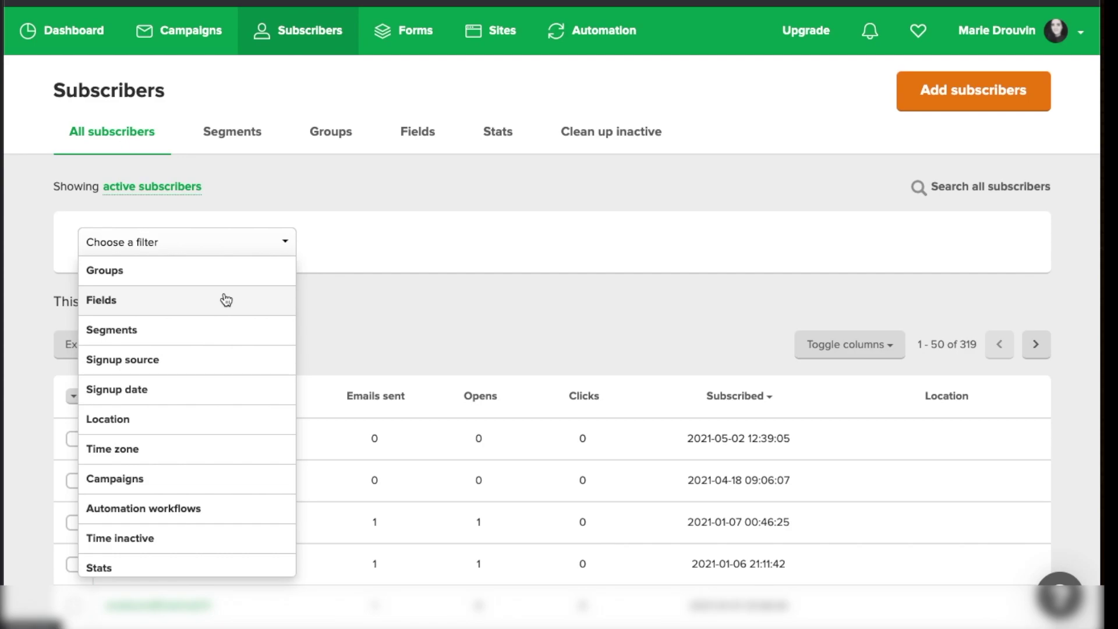
scroll(217, 317, "down", 1)
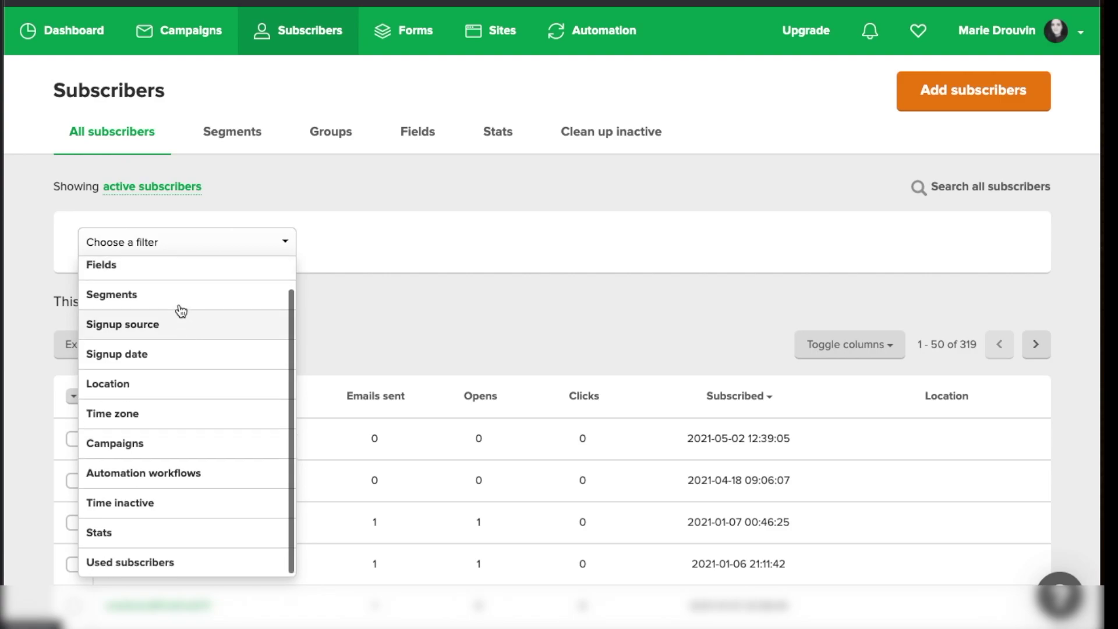
left_click(130, 352)
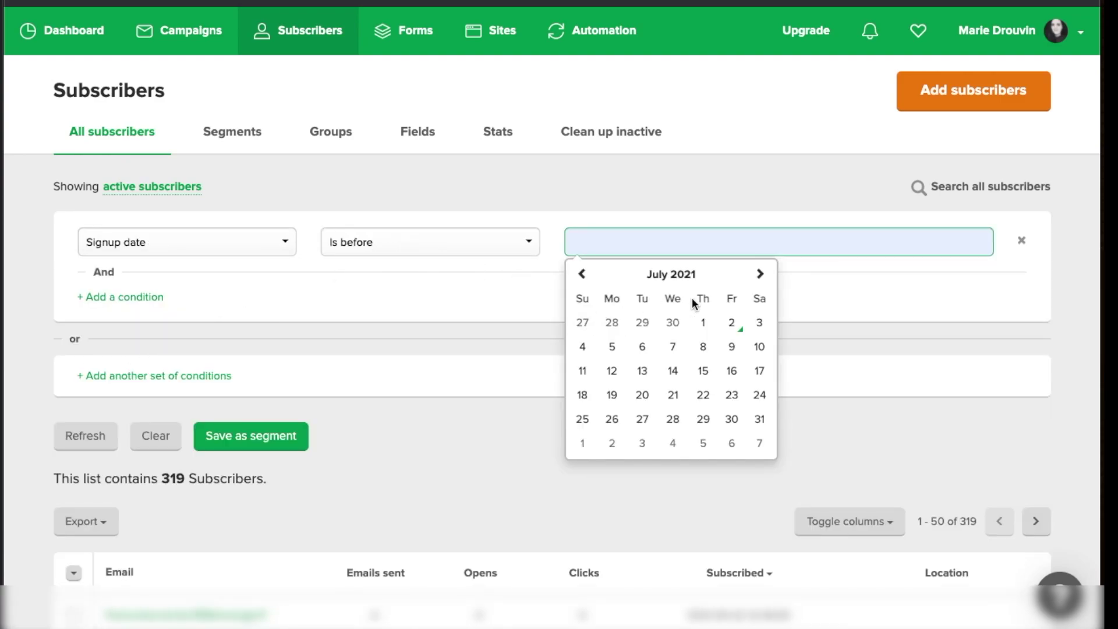
left_click(417, 250)
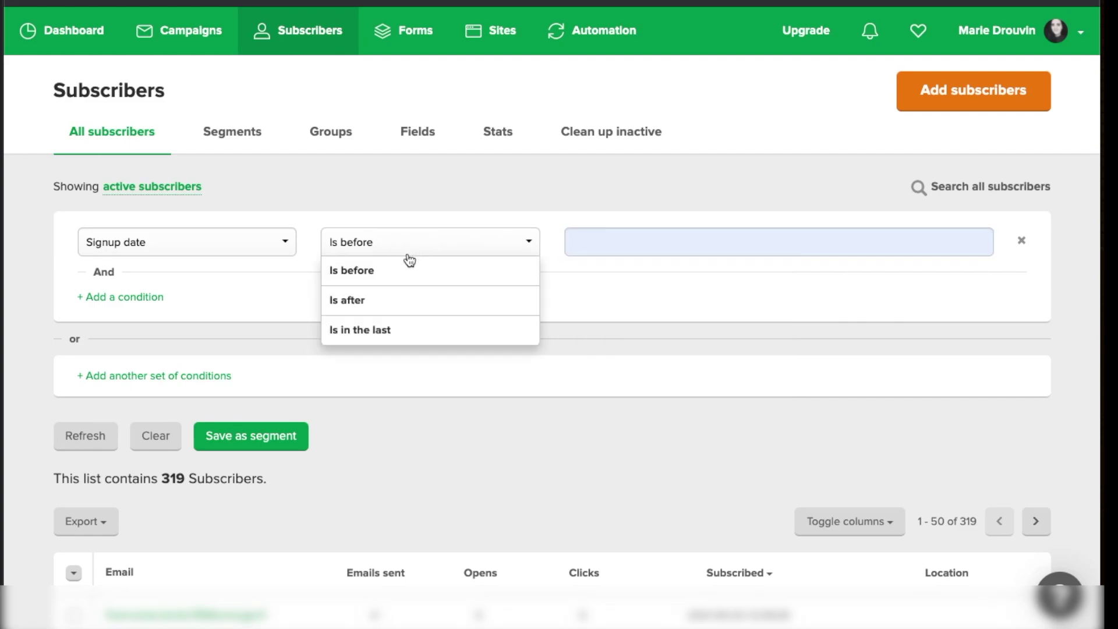
left_click(382, 301)
left_click(634, 242)
left_click(466, 311)
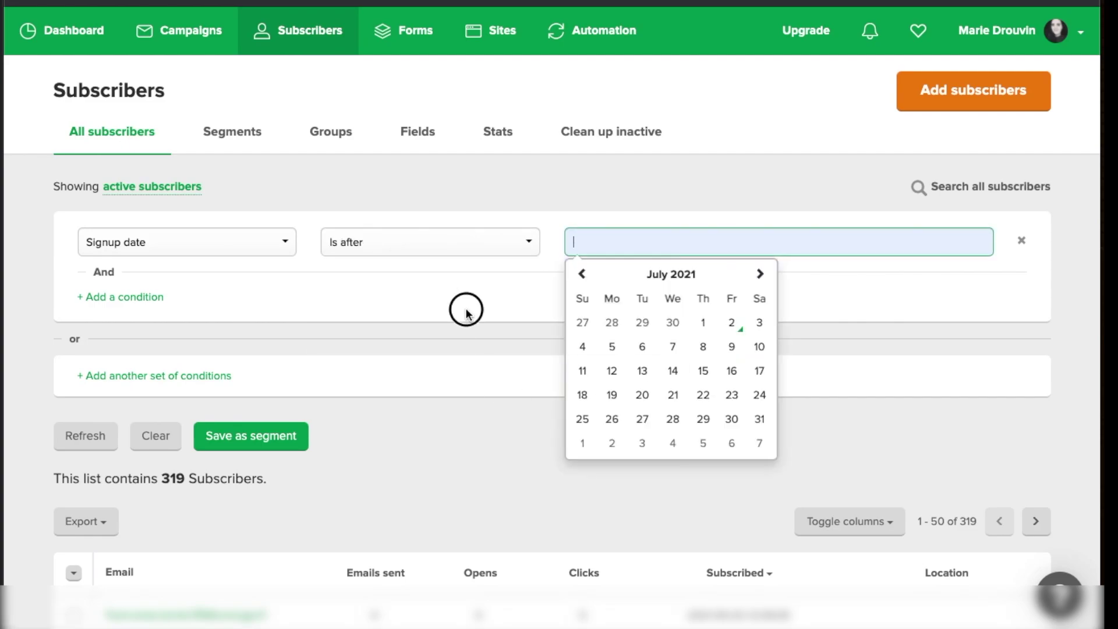
left_click(611, 245)
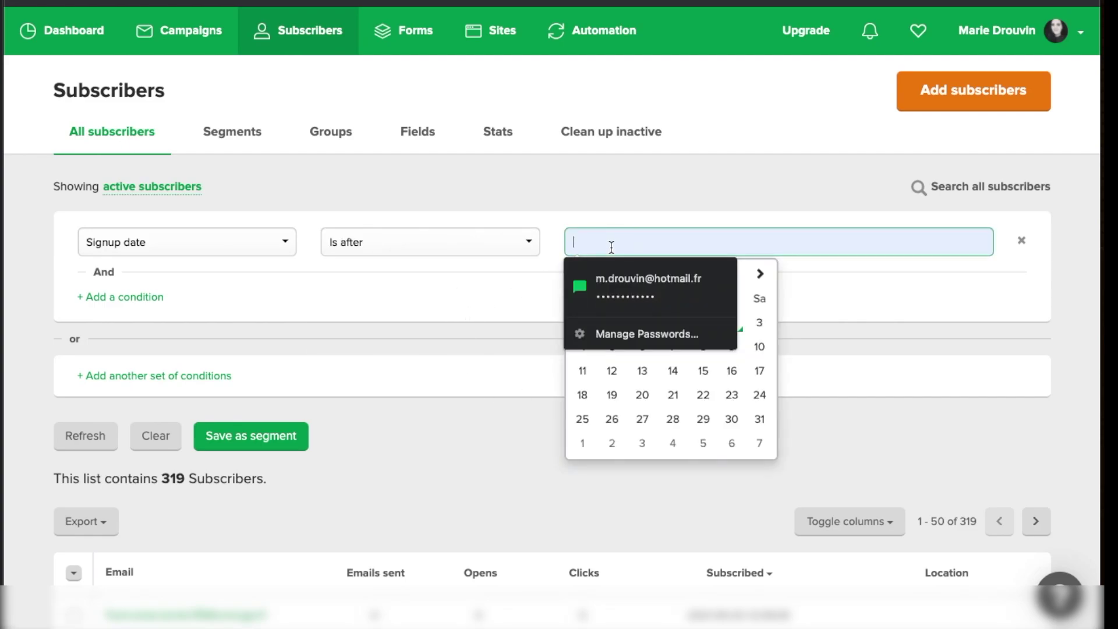
left_click(828, 290)
left_click(666, 247)
left_click(582, 372)
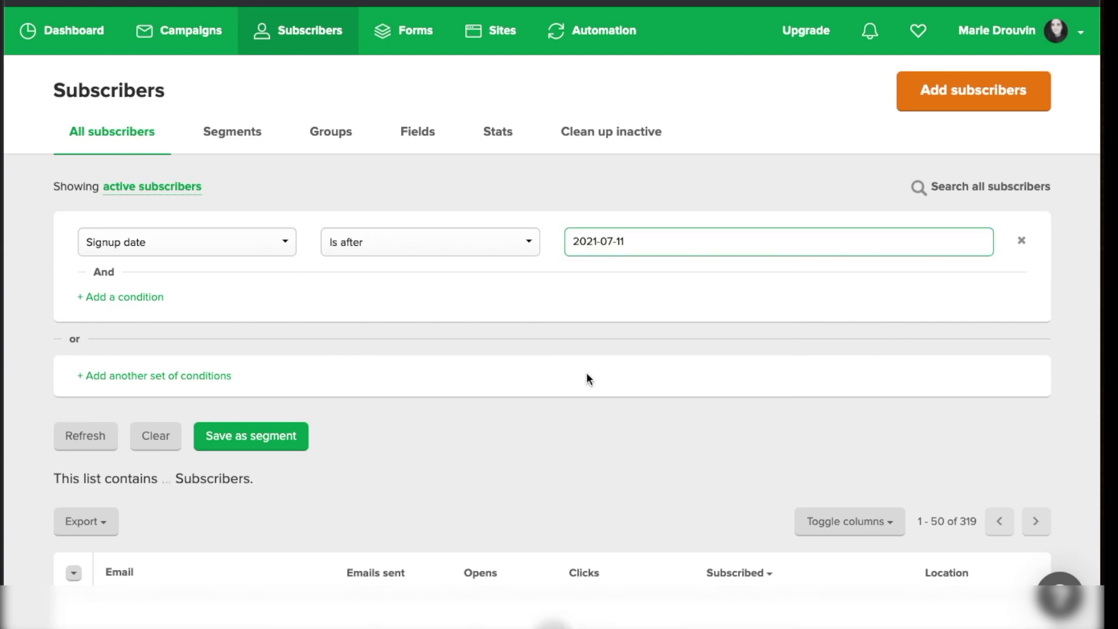
left_click(624, 240)
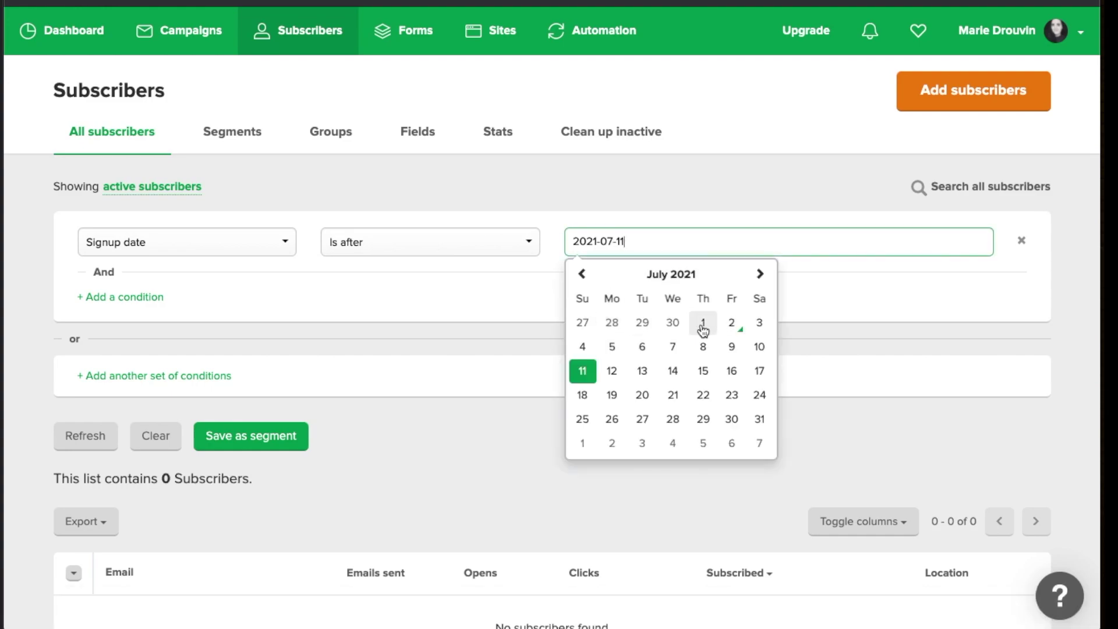
left_click(672, 323)
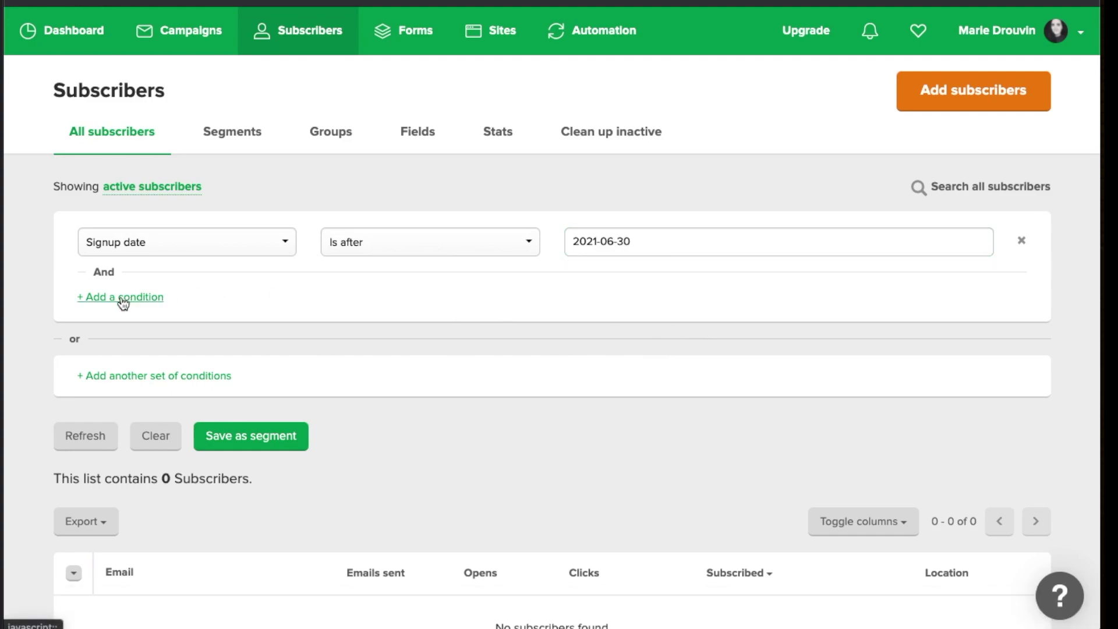
Add a second condition: Signup date is before 2021-07-01
left_click(121, 298)
left_click(253, 315)
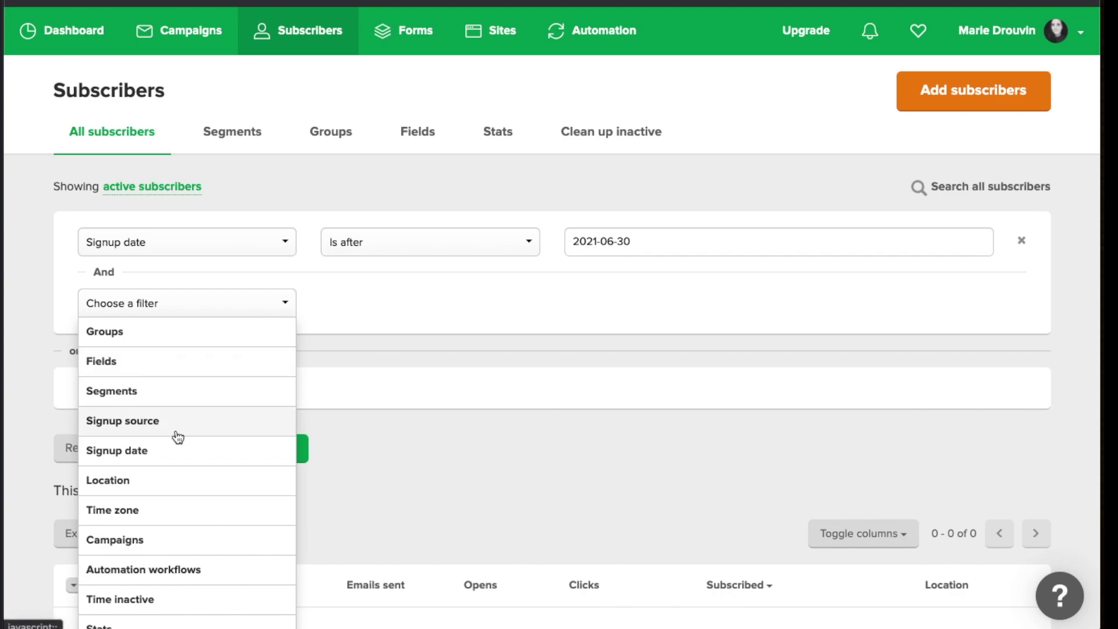
left_click(177, 449)
left_click(396, 310)
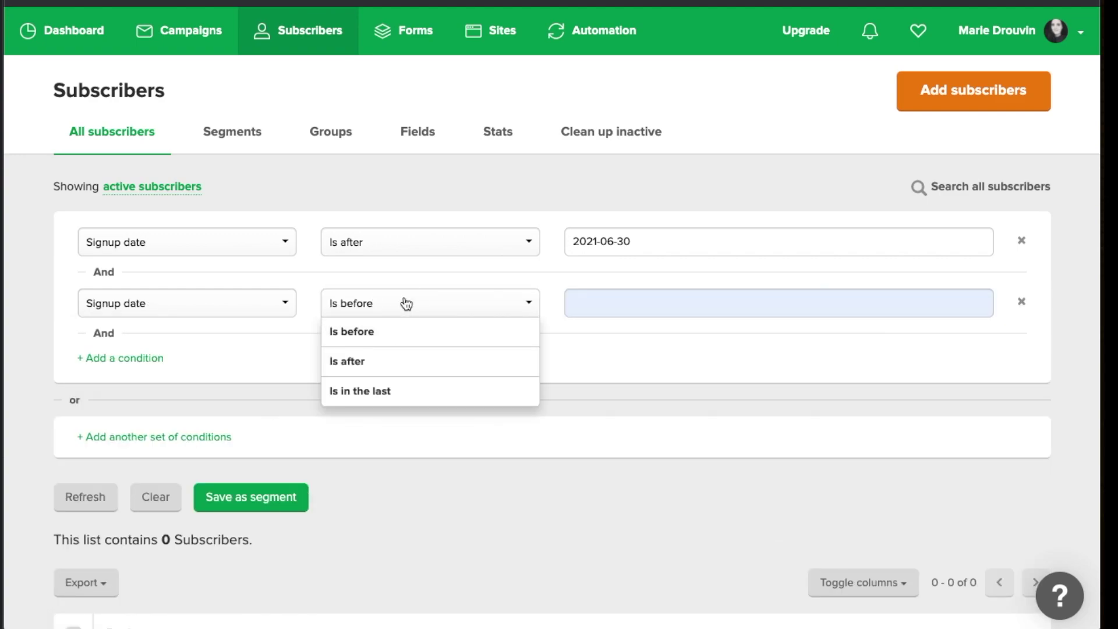
left_click(655, 308)
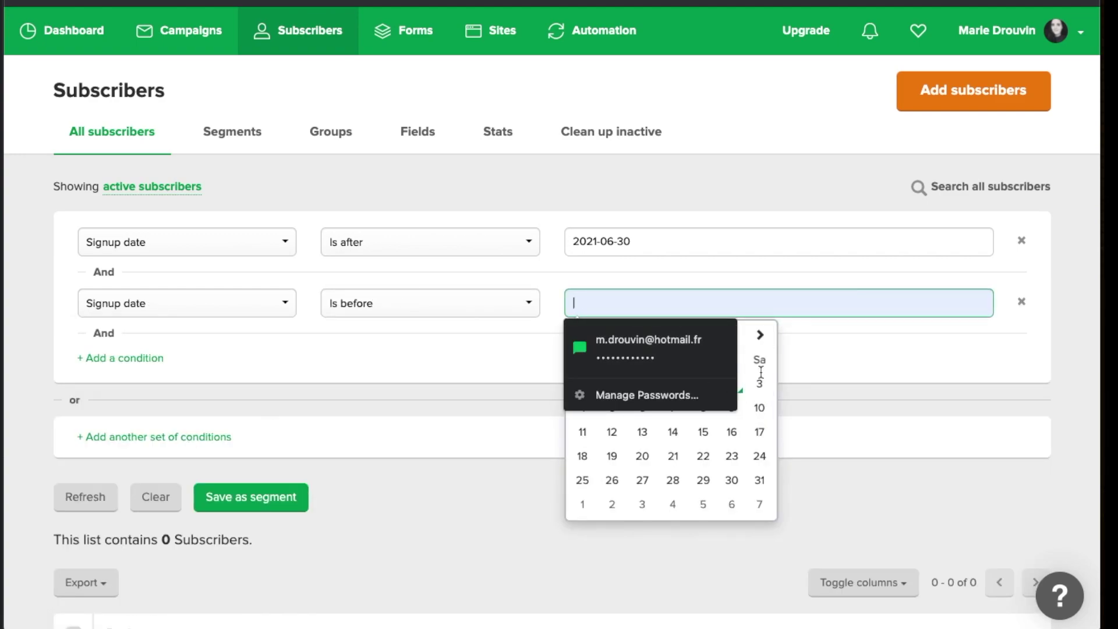
left_click(760, 335)
left_click(612, 456)
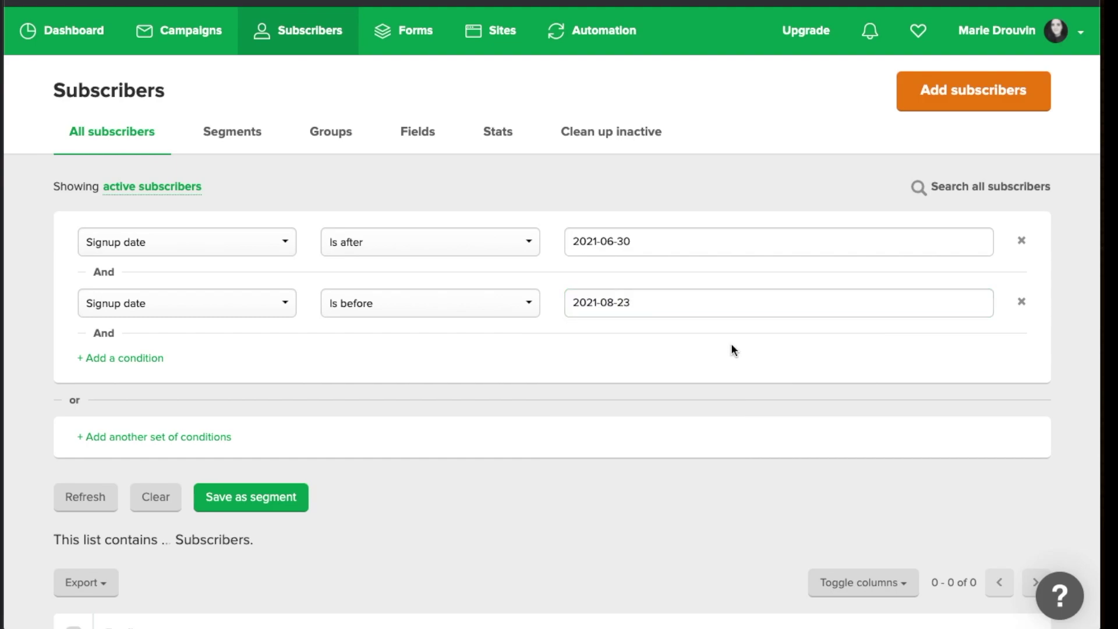
left_click(662, 306)
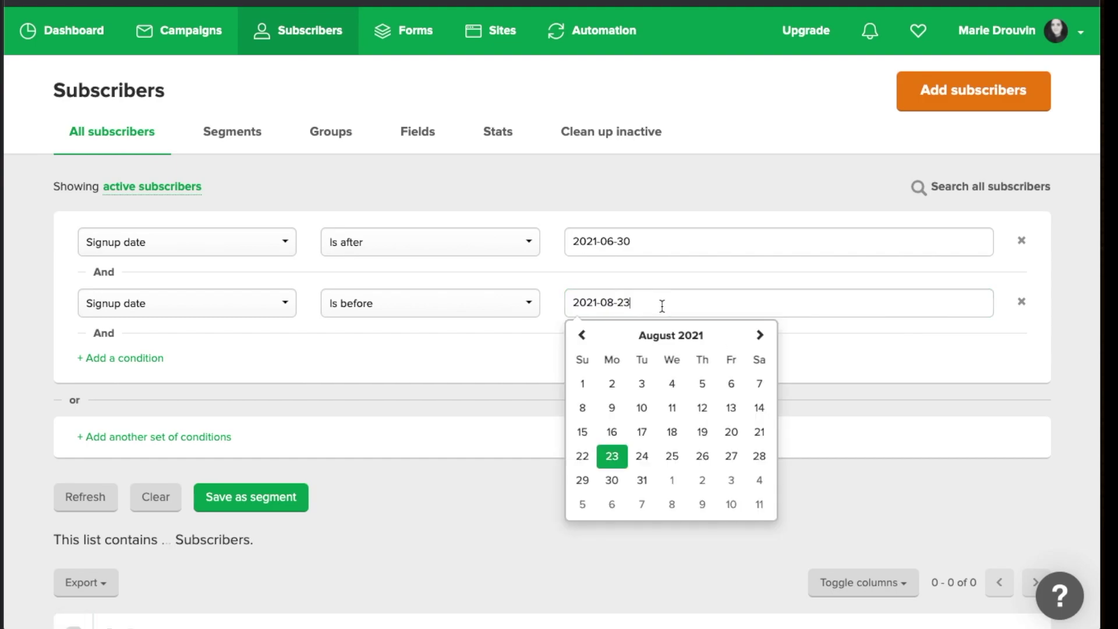
left_click(583, 383)
left_click(619, 303)
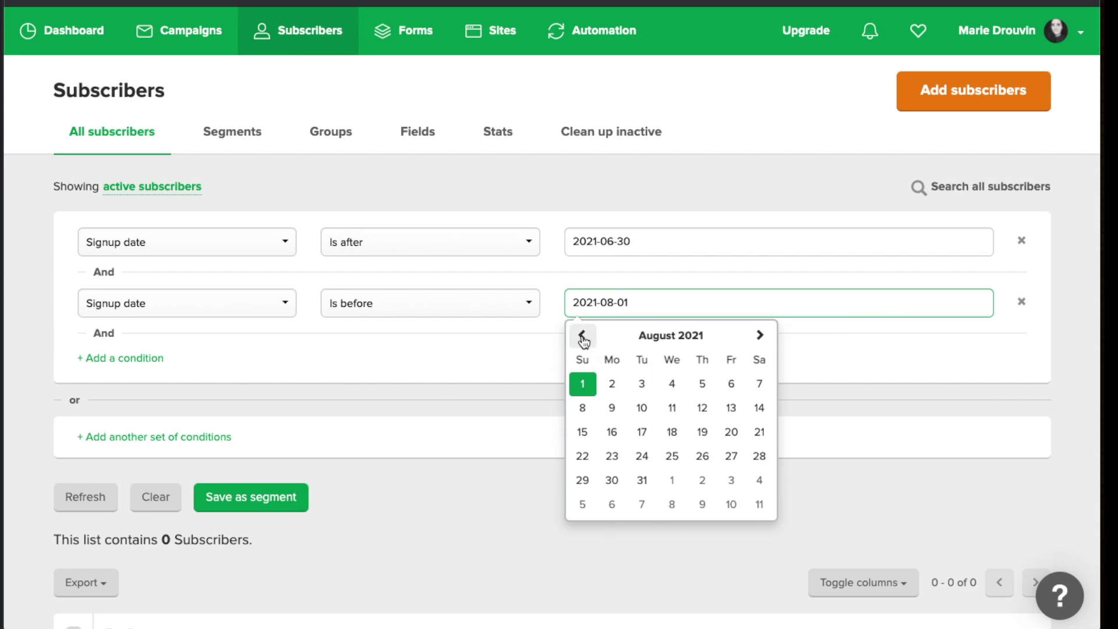
left_click(582, 334)
left_click(704, 385)
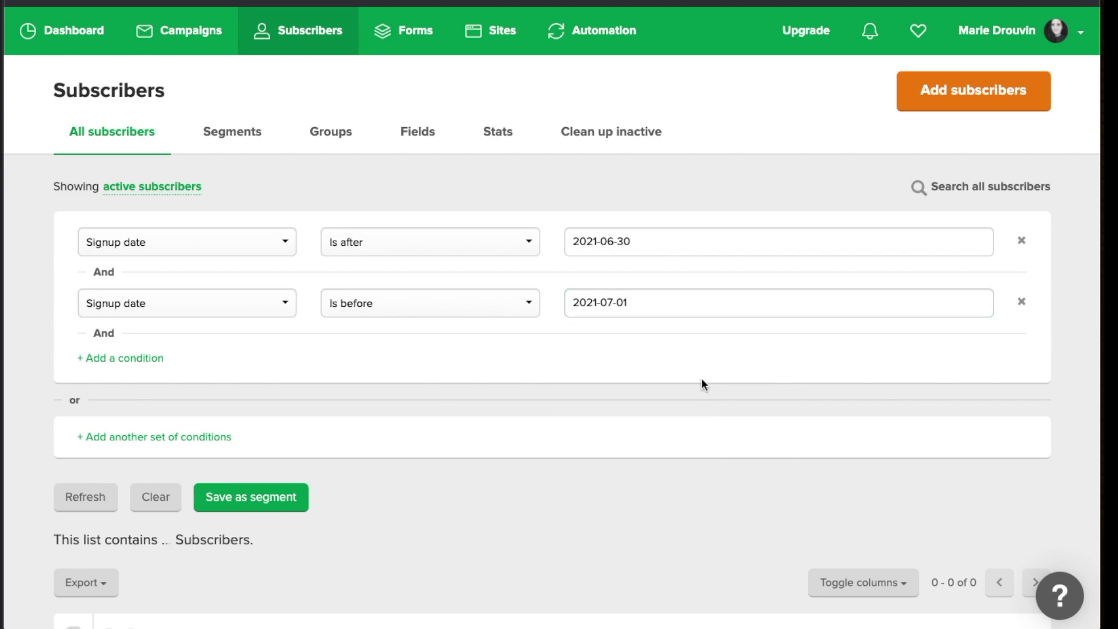
Change the first condition's start date to 2021-05-31
left_click(616, 242)
left_click(581, 273)
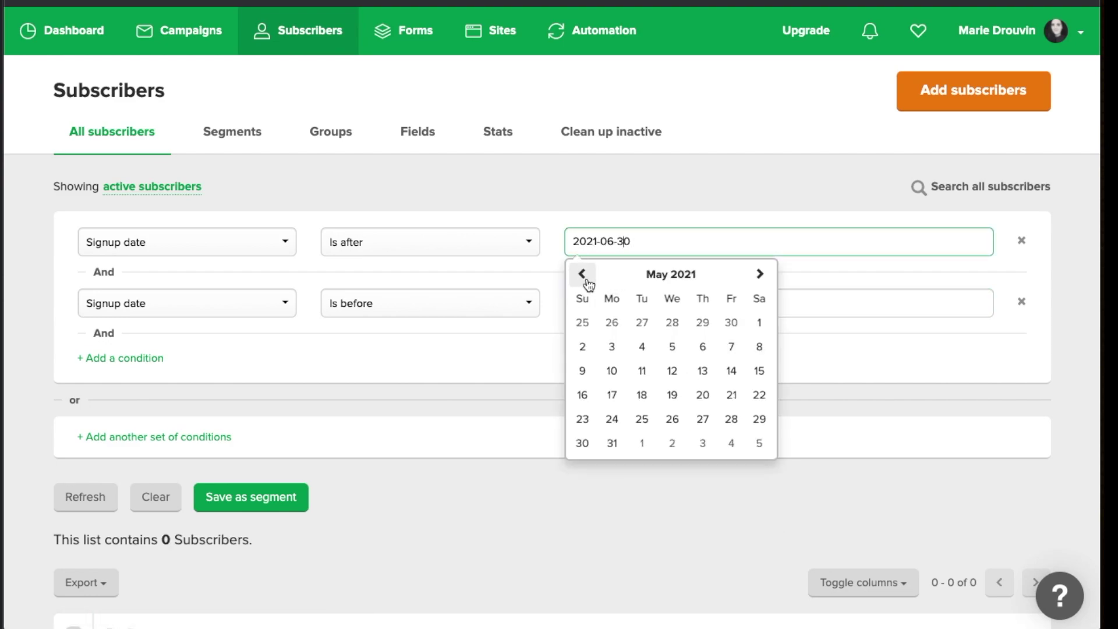
left_click(759, 273)
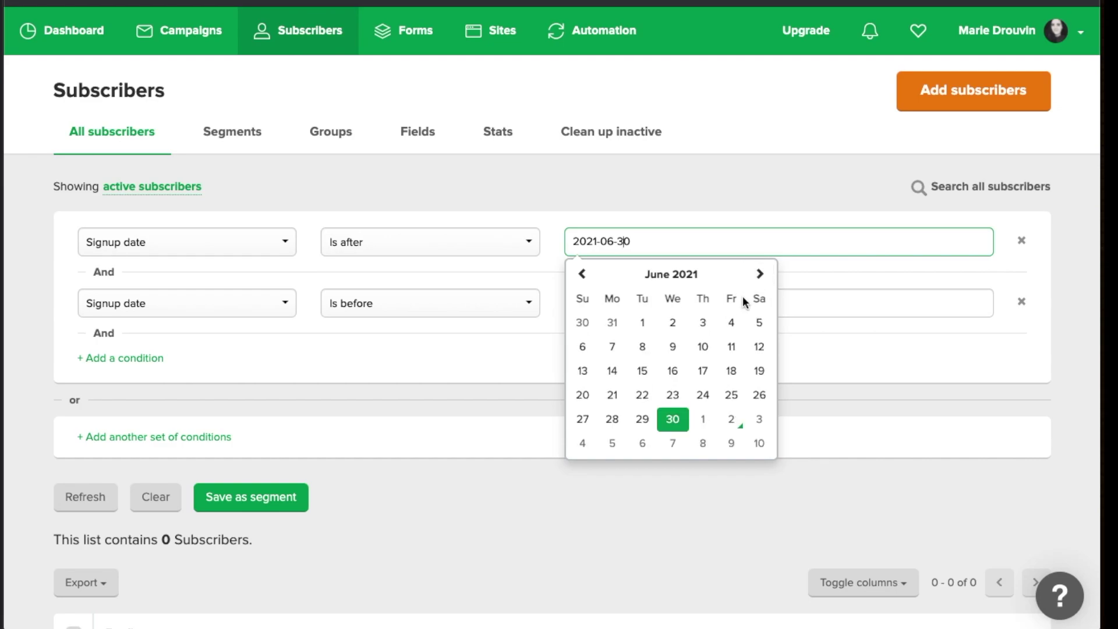
left_click(613, 323)
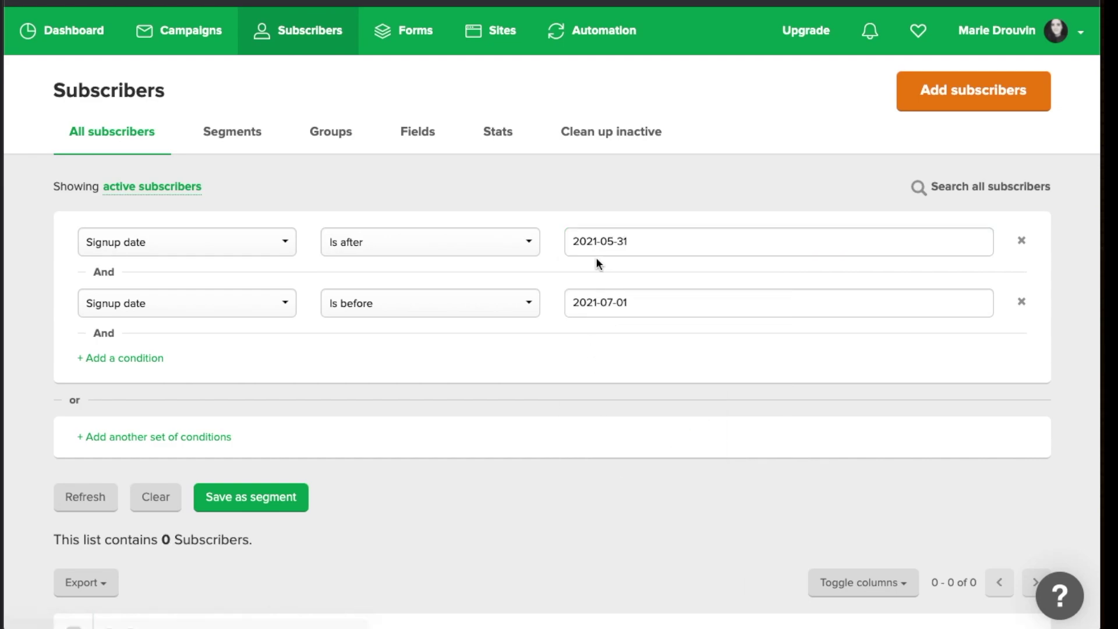
scroll(450, 280, "down", 1)
scroll(451, 274, "up", 1)
Switch the first condition to Stats > Open rate equals 20% and delete the Signup date row
left_click(216, 241)
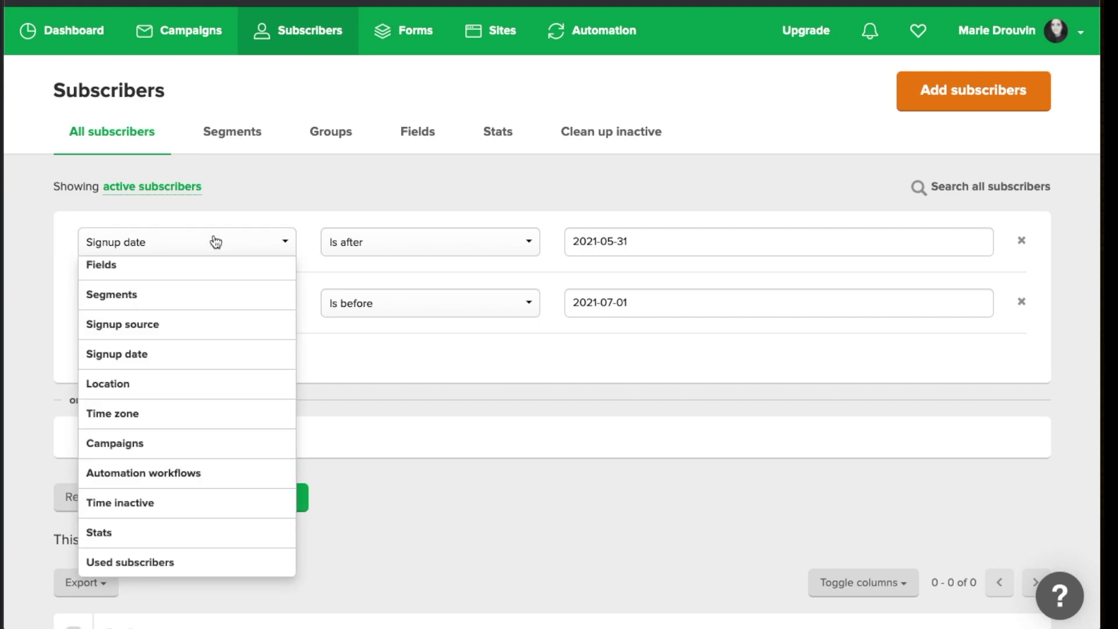
left_click(145, 533)
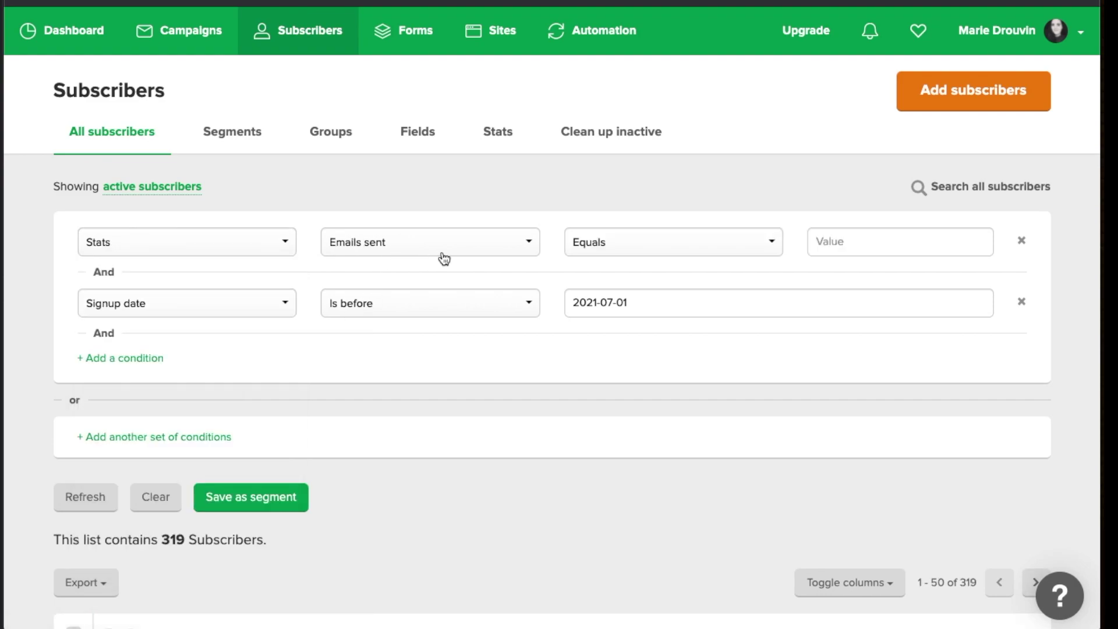
left_click(465, 250)
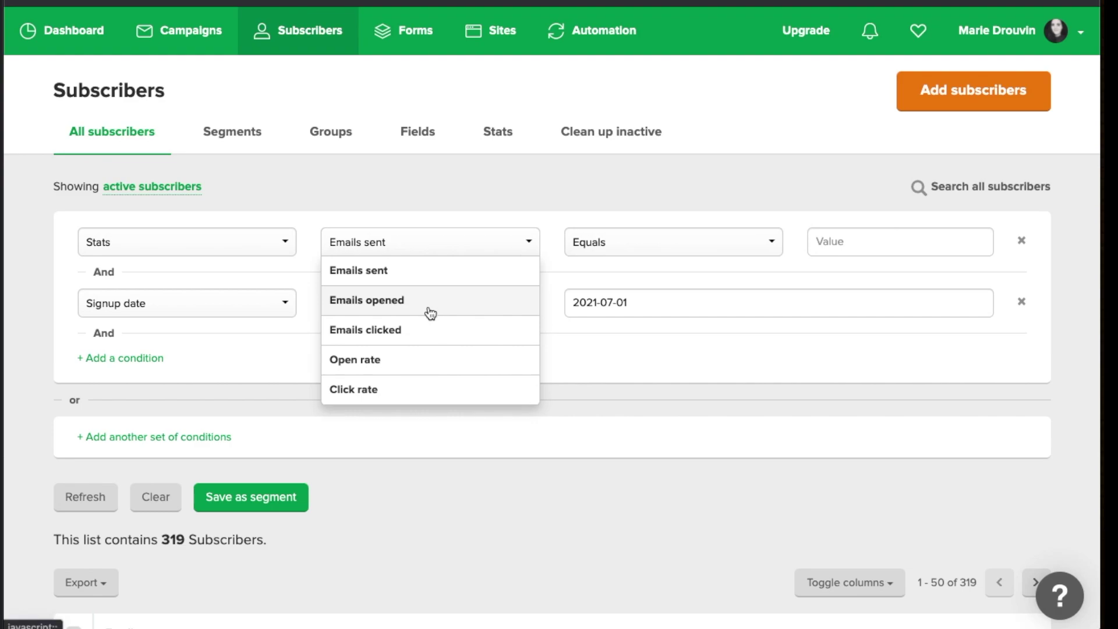
left_click(407, 361)
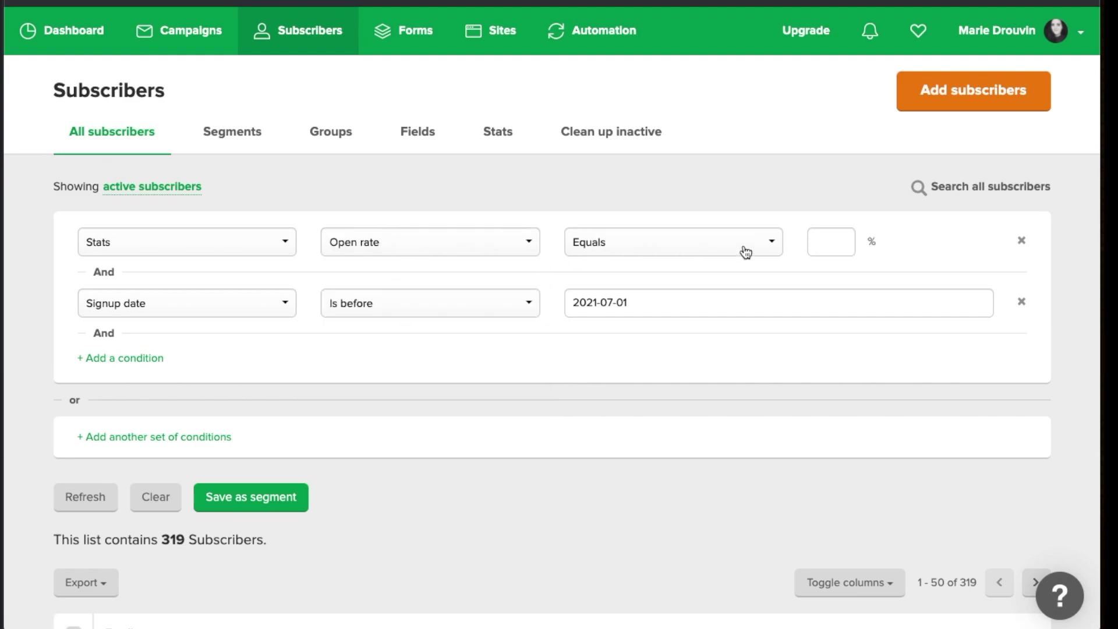
left_click(836, 243)
type("20")
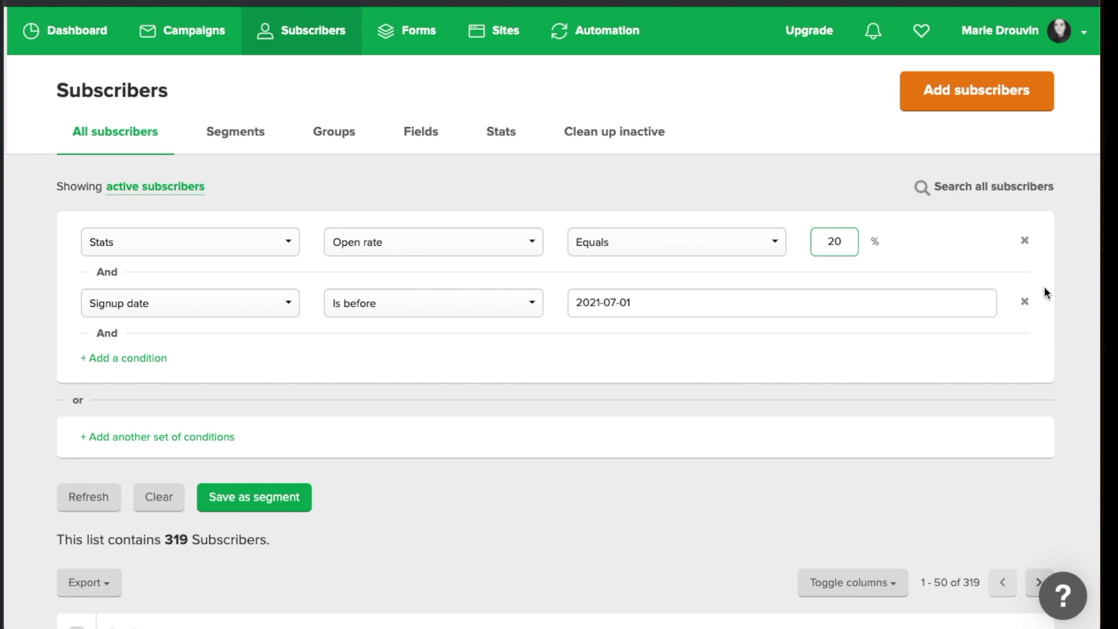
left_click(1022, 304)
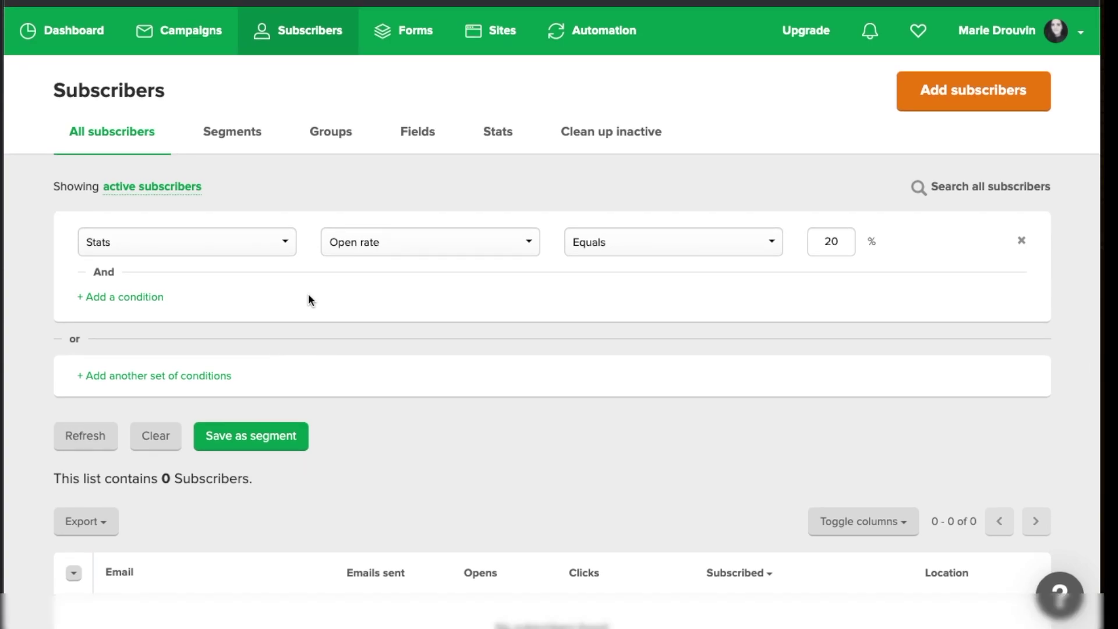
left_click(637, 248)
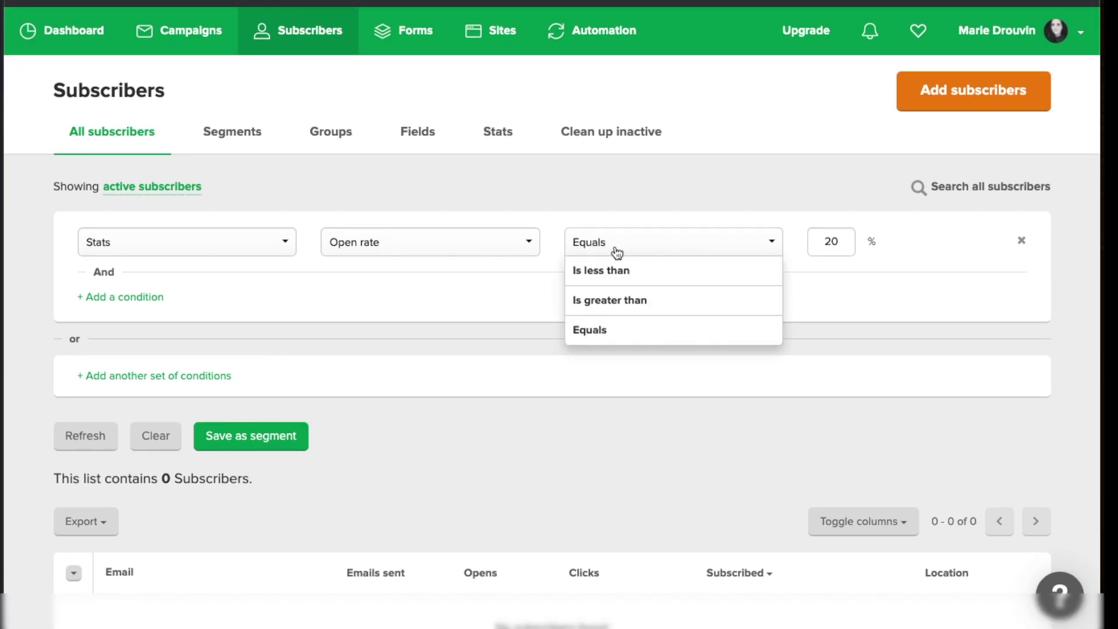
left_click(666, 306)
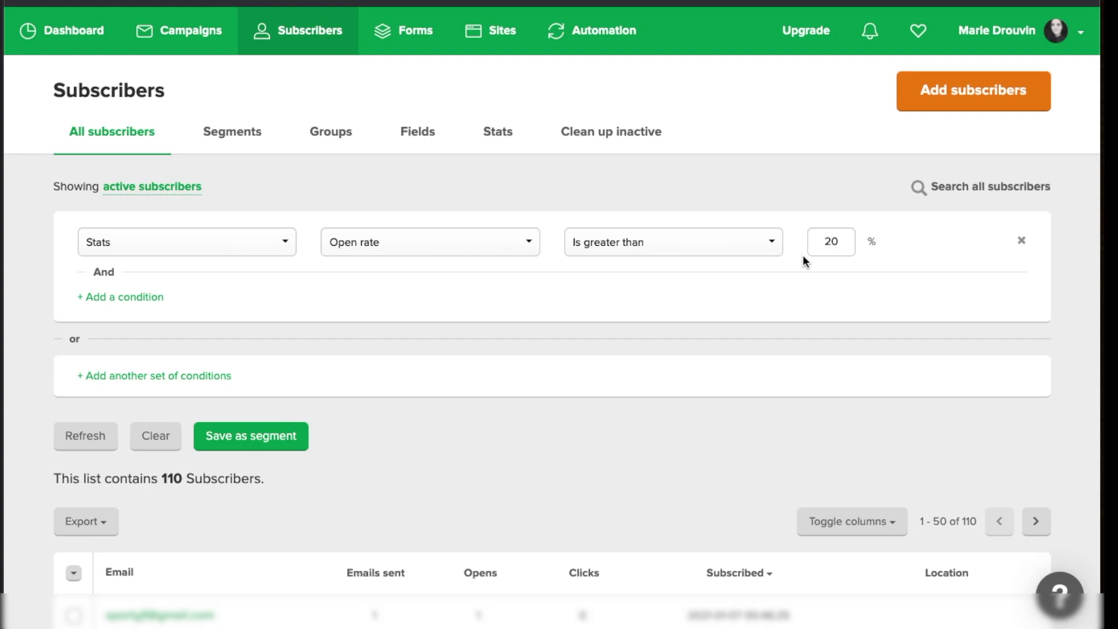
scroll(803, 257, "up", 1)
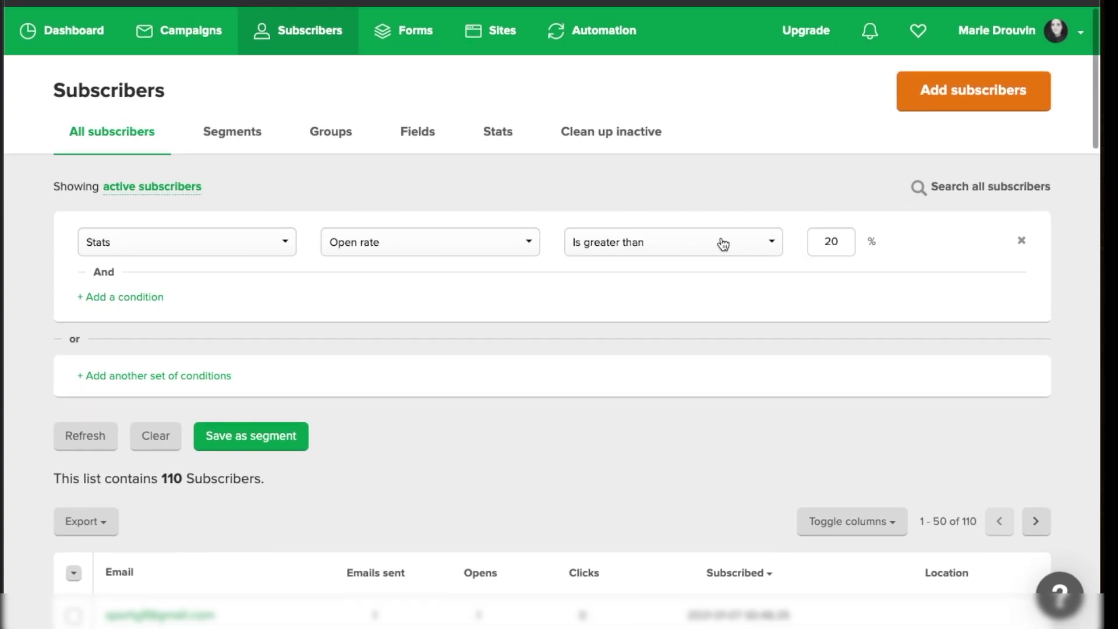
left_click(703, 243)
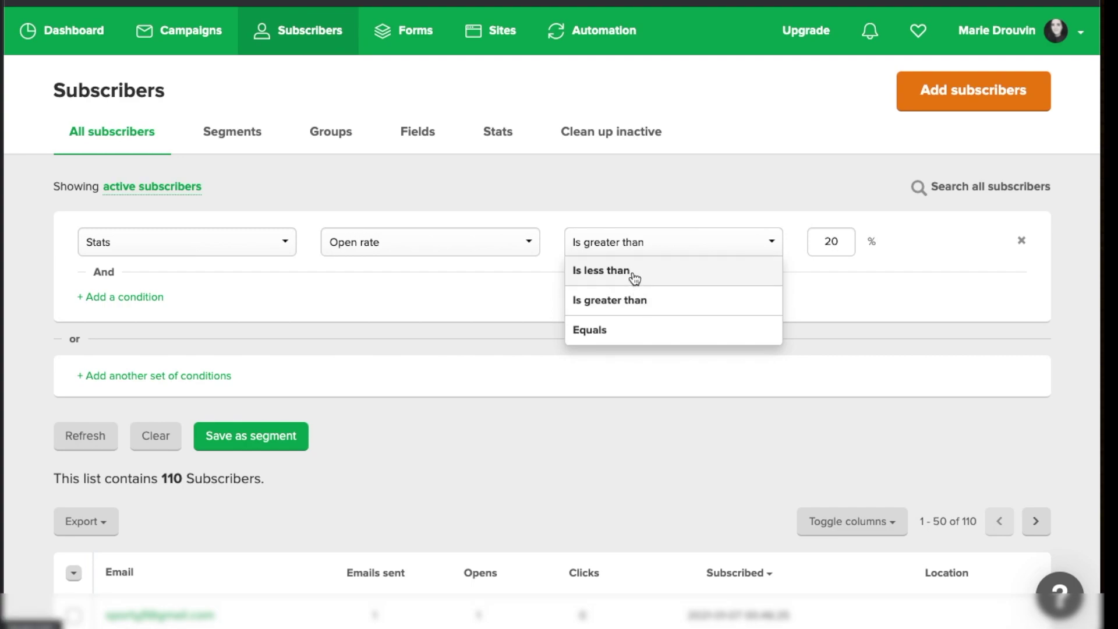
left_click(632, 272)
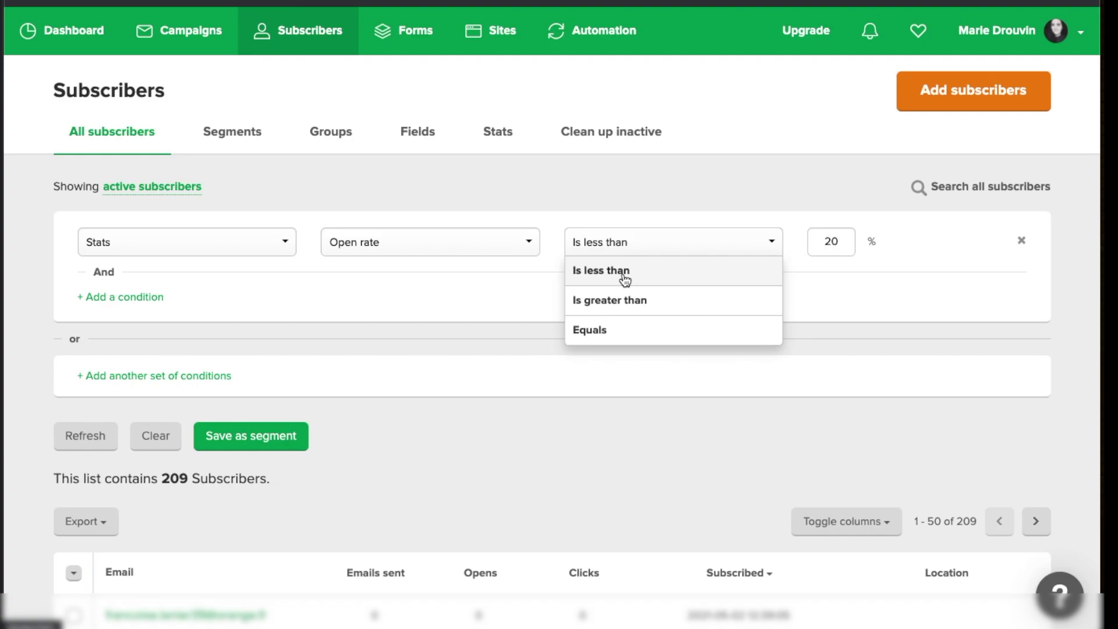
left_click(625, 300)
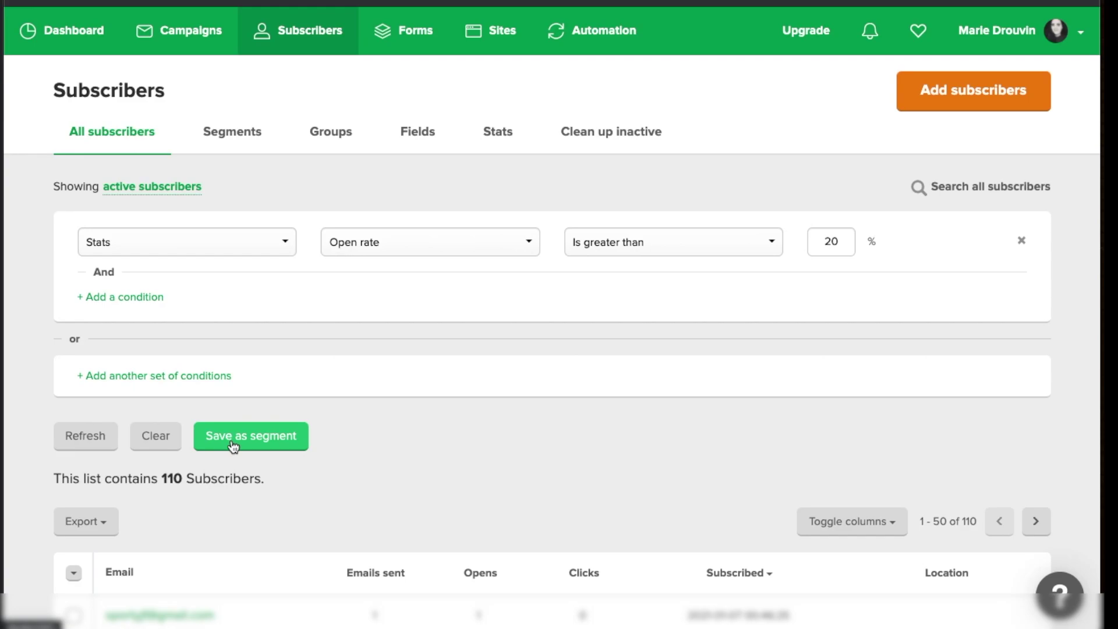
Save the open-rate-above-20% filter as a new segment named 'Hyper-actifs'
left_click(232, 446)
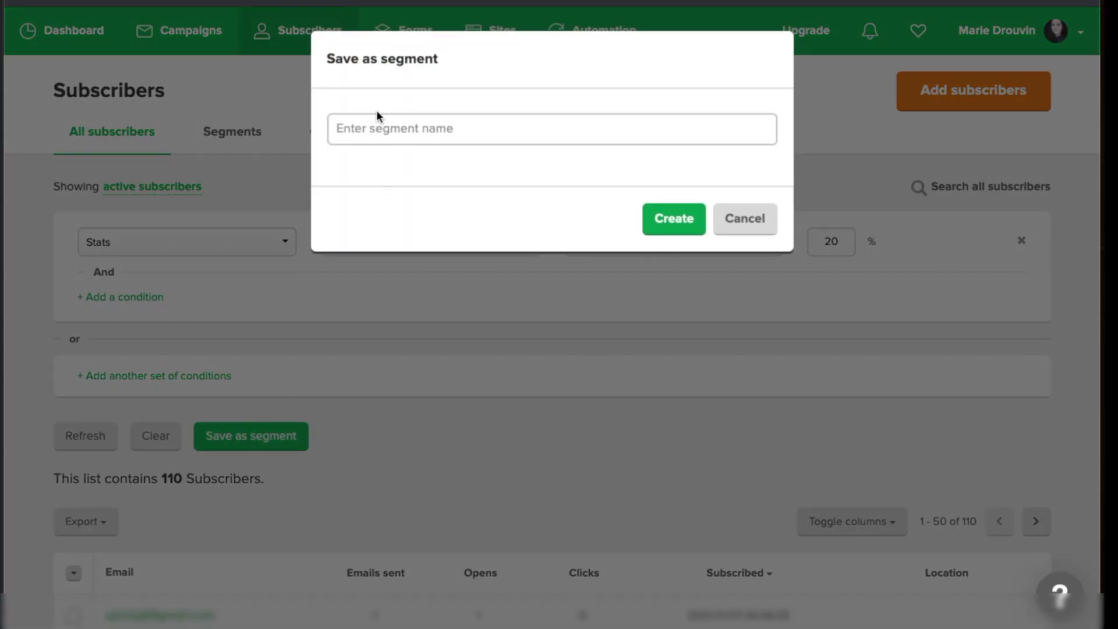
left_click(376, 123)
type("Hyperacti")
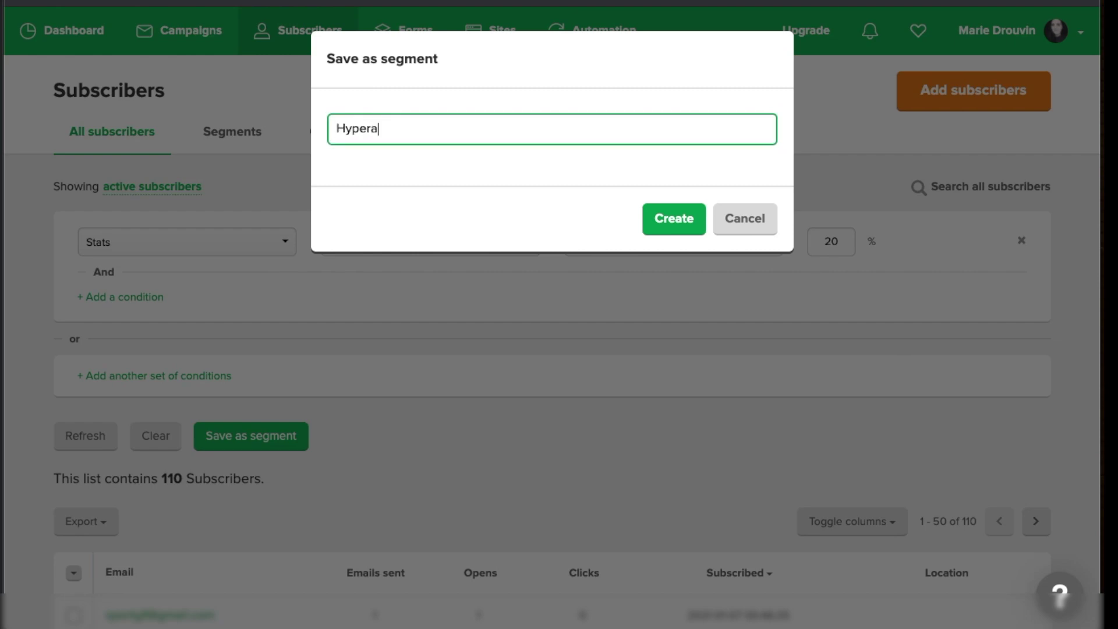
type("fs")
left_click(374, 128)
type("-")
left_click(673, 219)
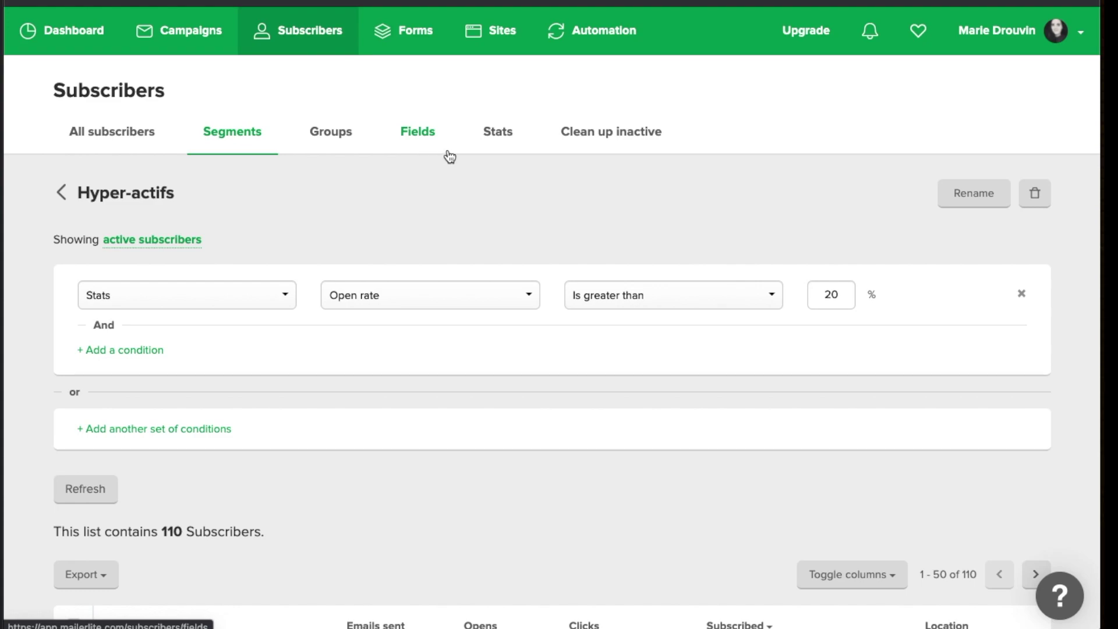
Show the subscriber Stats page with average open and click rates
left_click(499, 133)
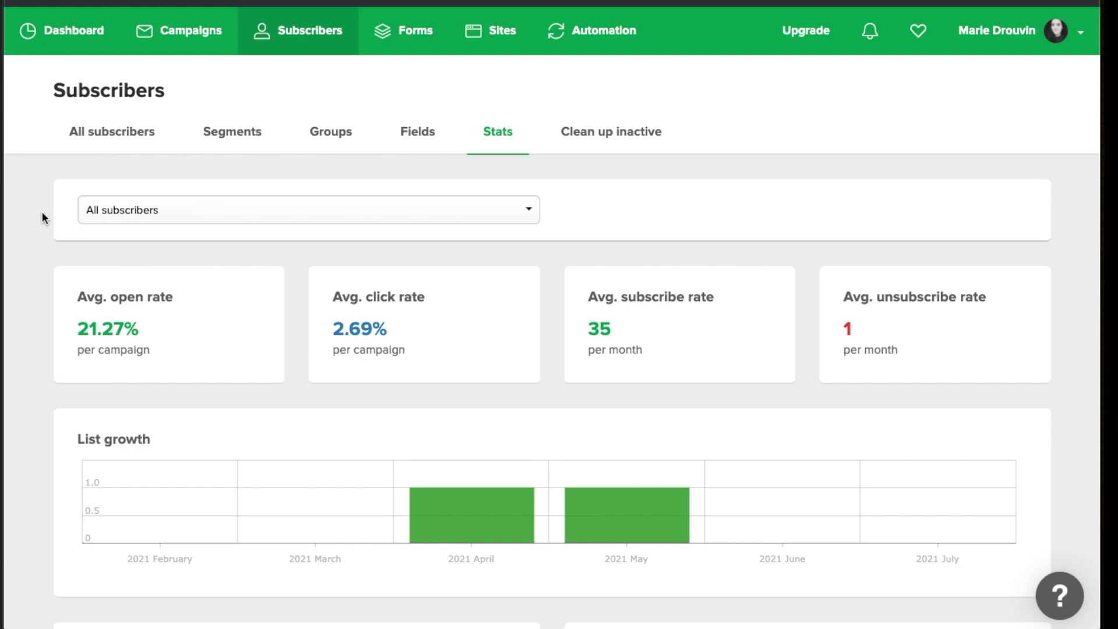
Limit the stats to the Welcome Wagon group, then go to Clean up inactive
left_click(134, 216)
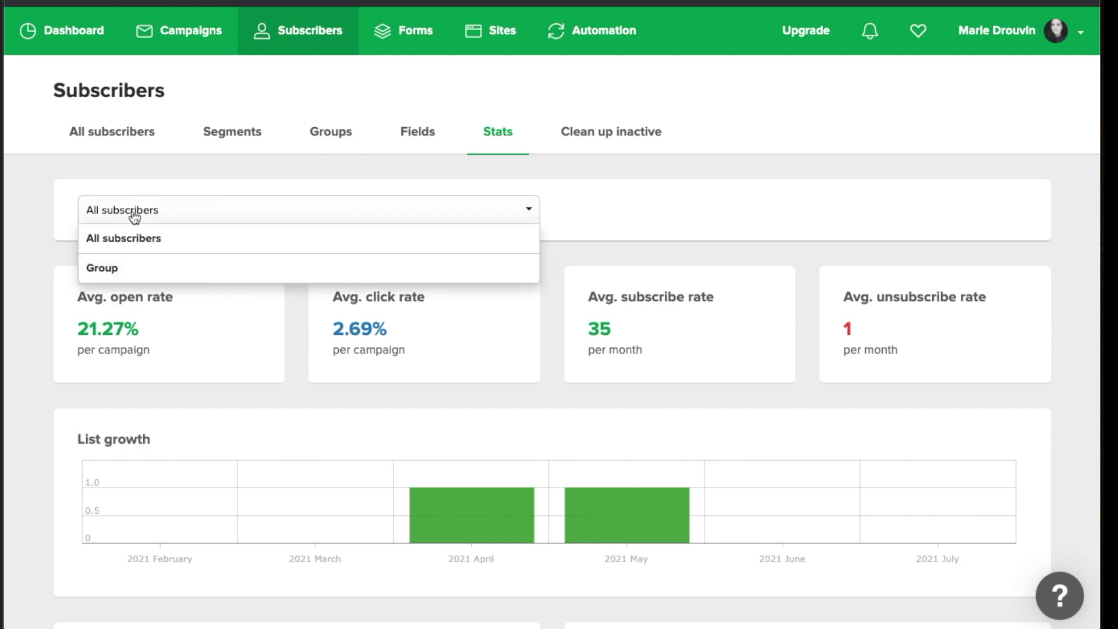
left_click(119, 270)
left_click(621, 214)
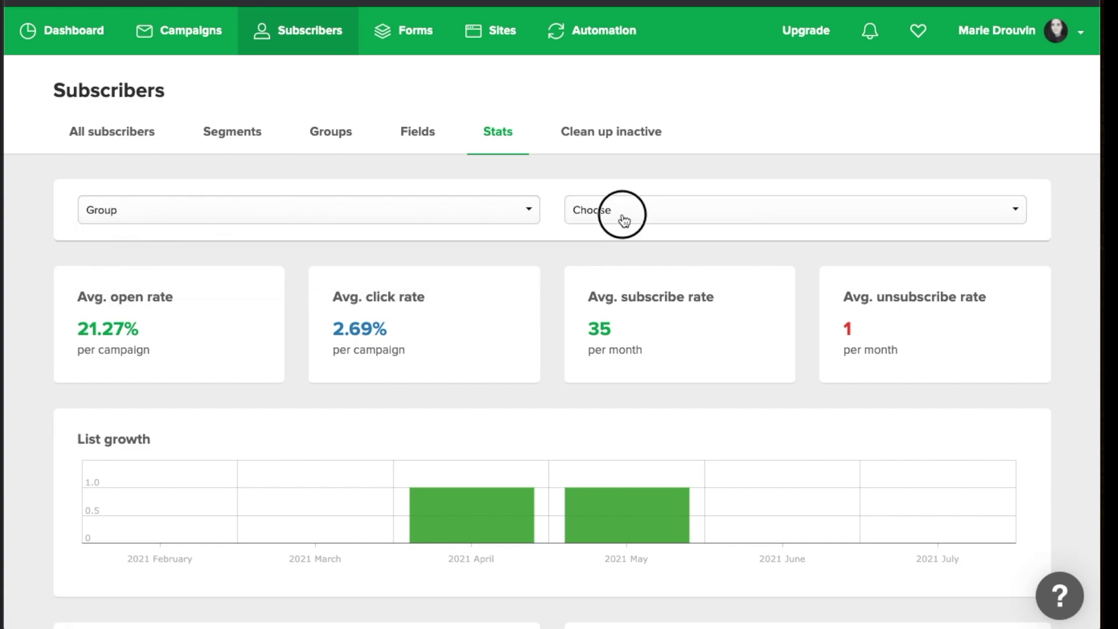
left_click(647, 238)
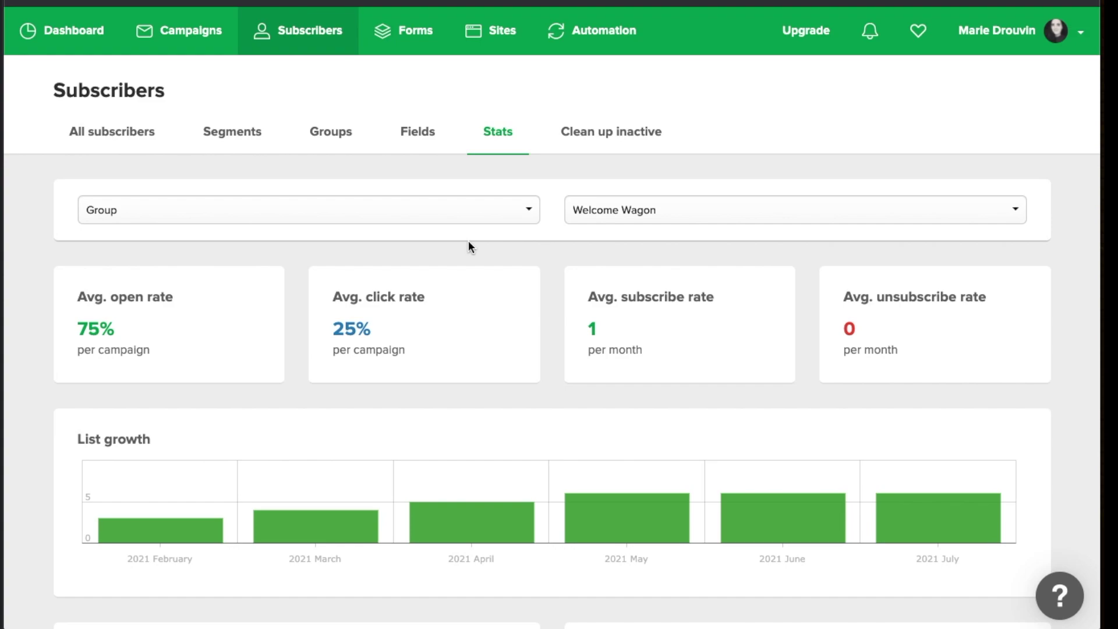
left_click(608, 130)
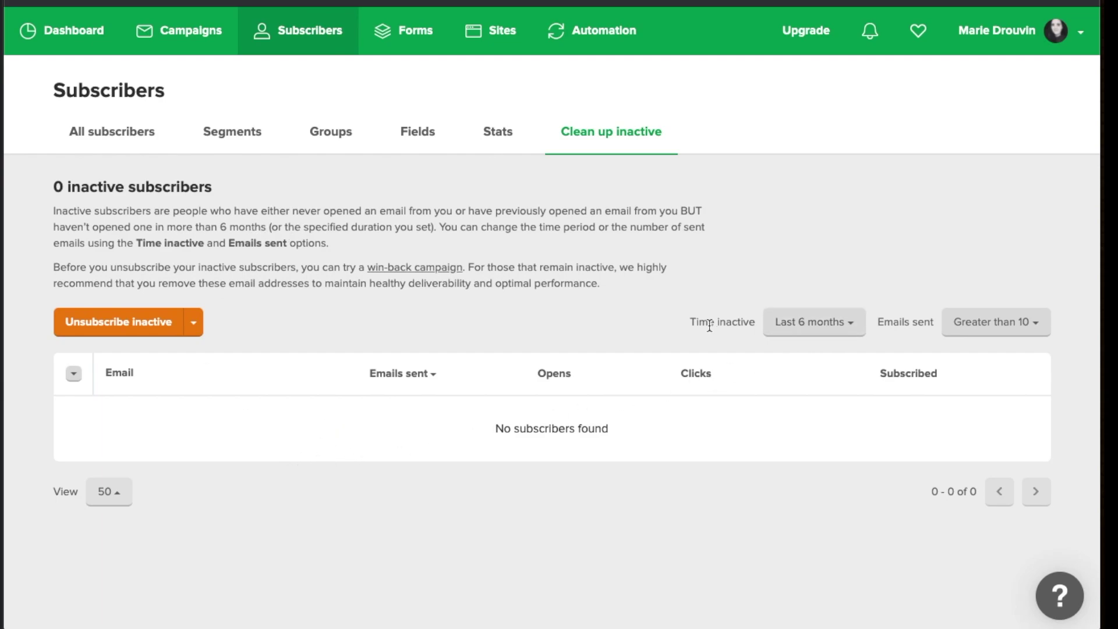
Check the Time inactive options, leaving the period at Last 6 months
left_click(822, 324)
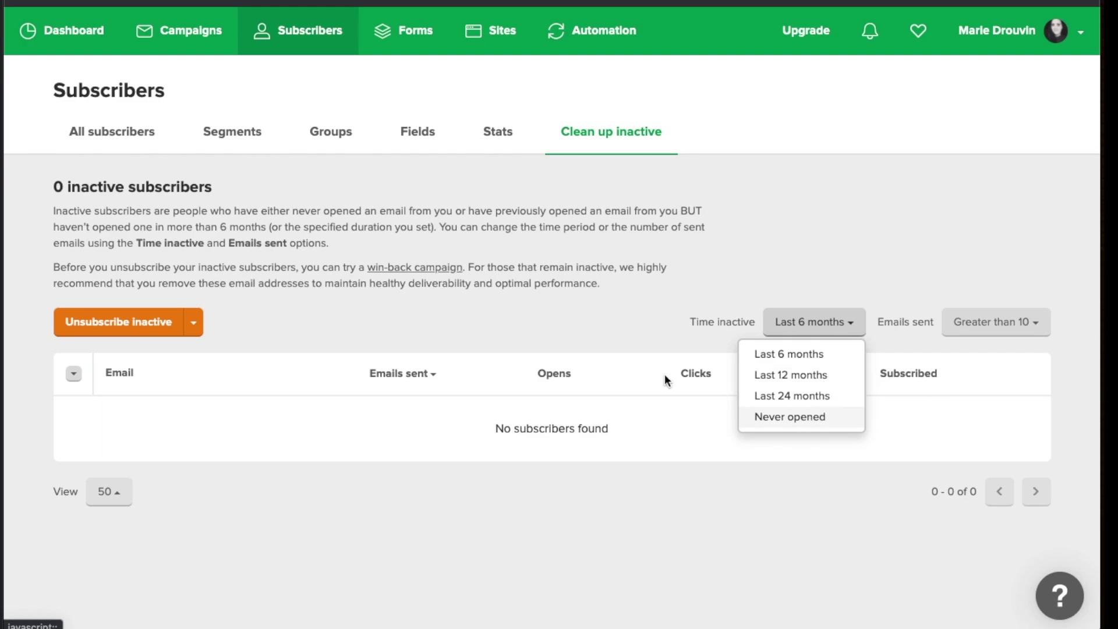
left_click(514, 335)
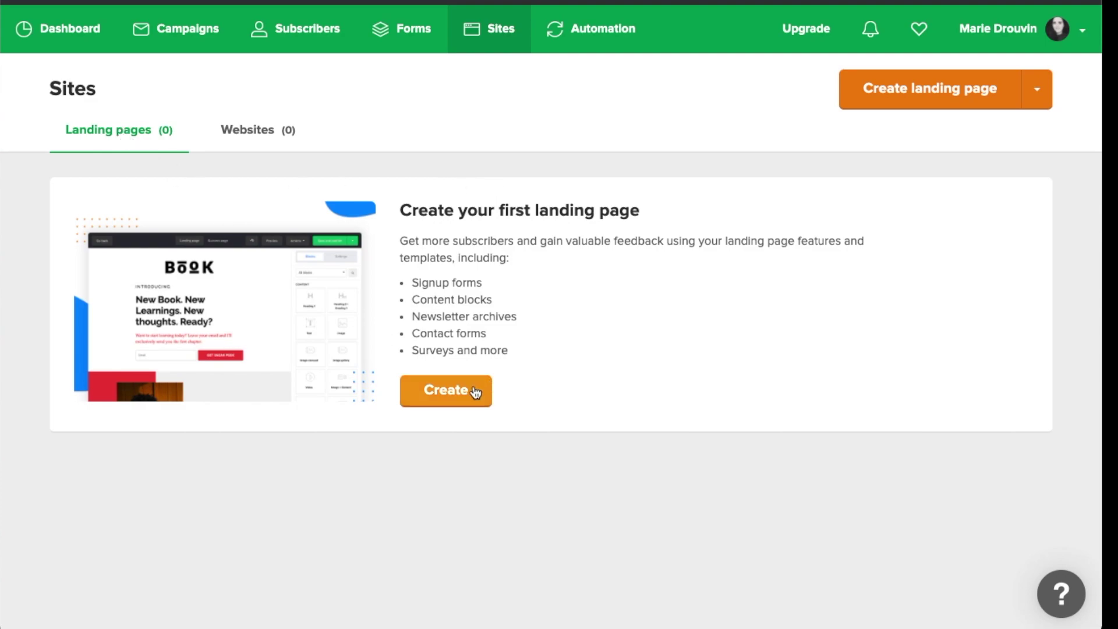
Look at the Websites list, then return to the empty Landing pages list
left_click(272, 140)
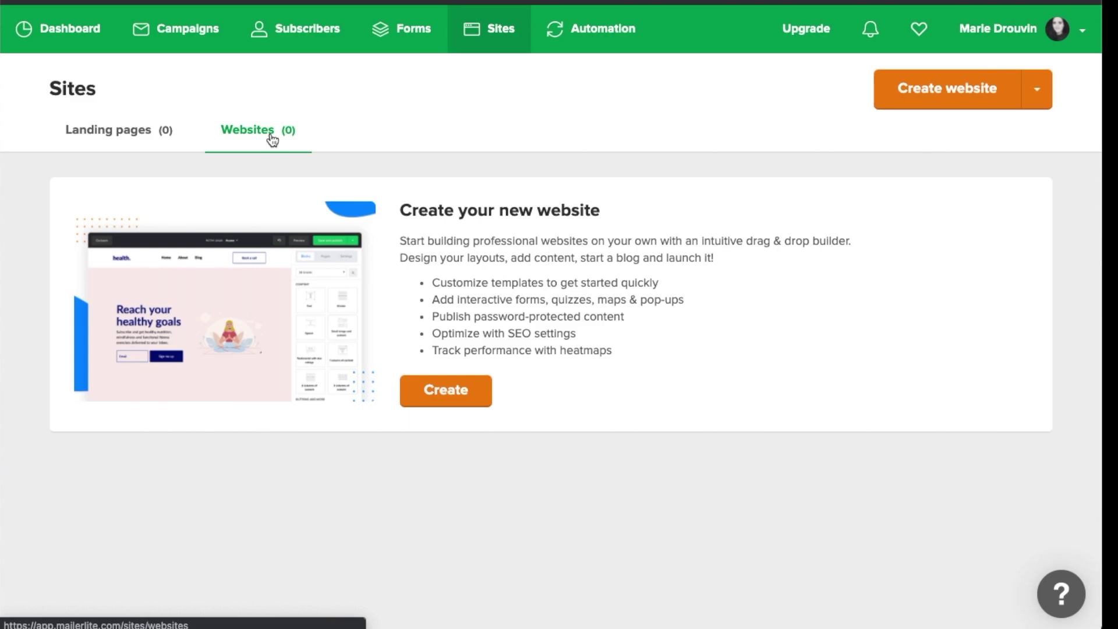
left_click(127, 135)
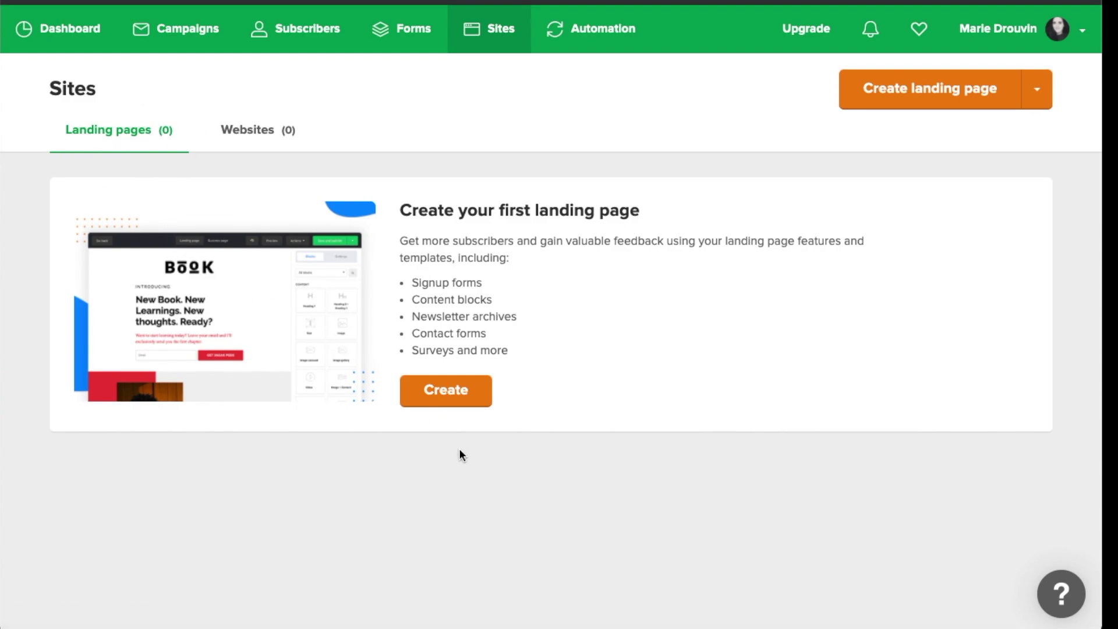
Create a landing page named 'Landing' that sends signups to the Welcome Wagon group
left_click(452, 392)
left_click(139, 215)
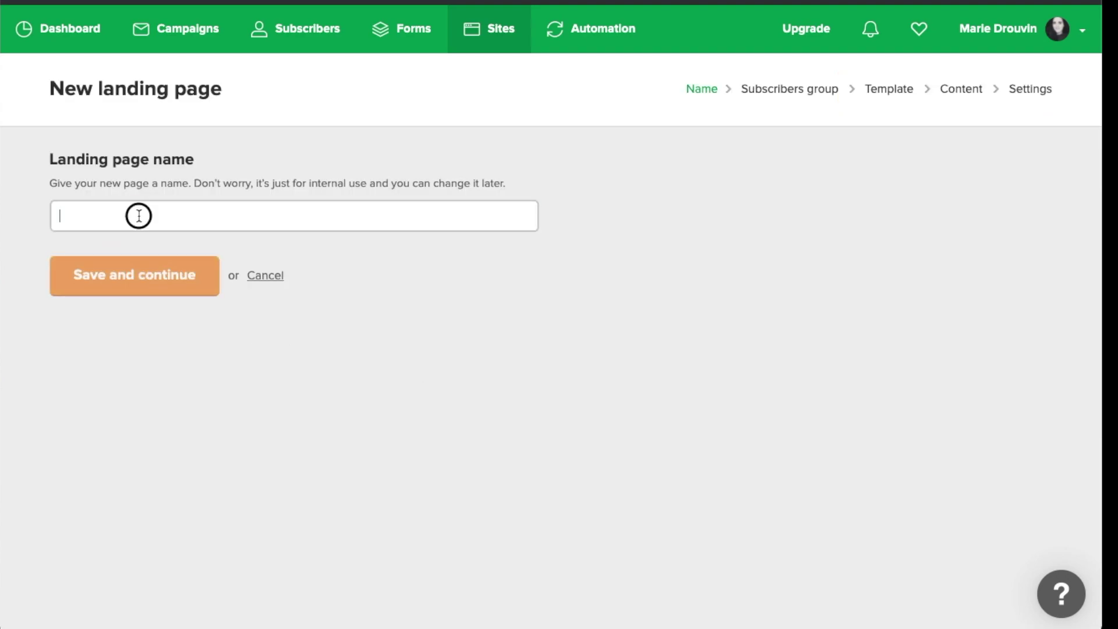
type("Landing")
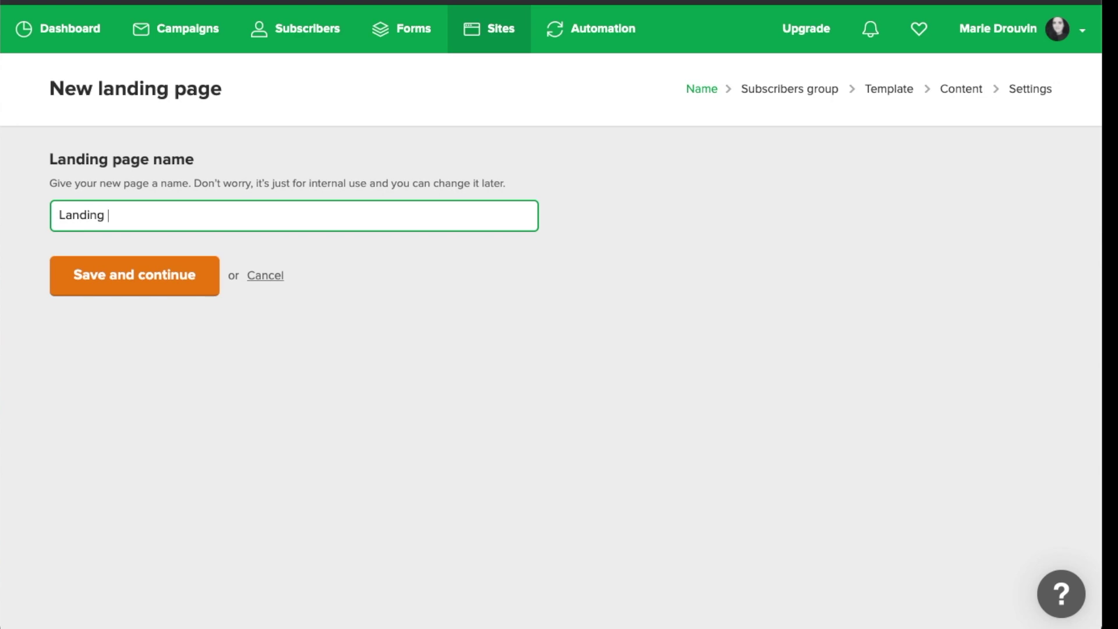
left_click(116, 285)
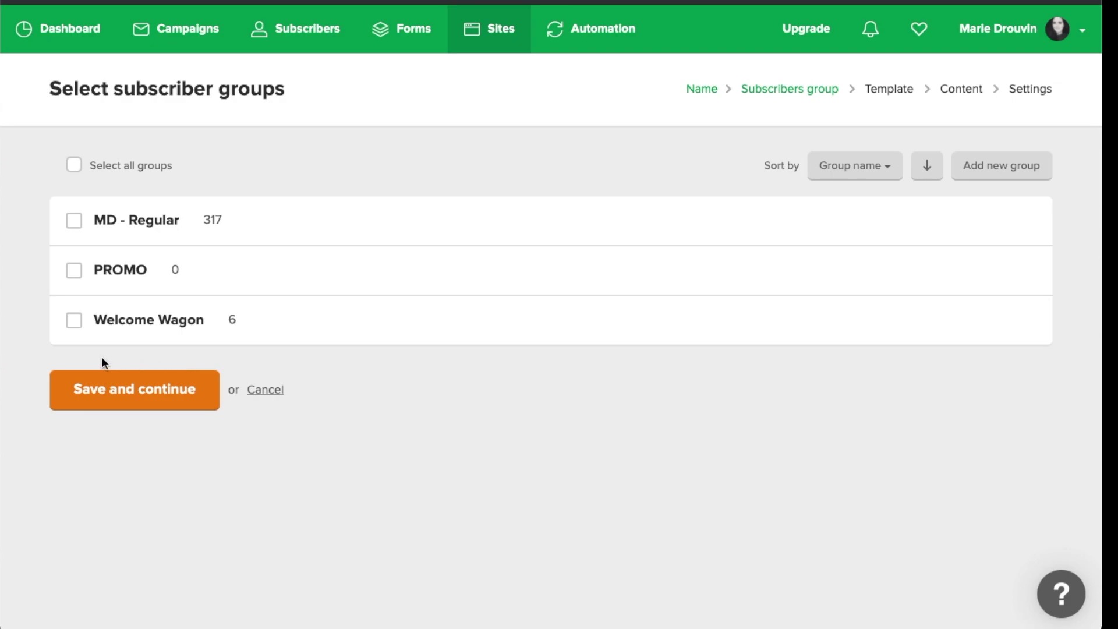
left_click(71, 323)
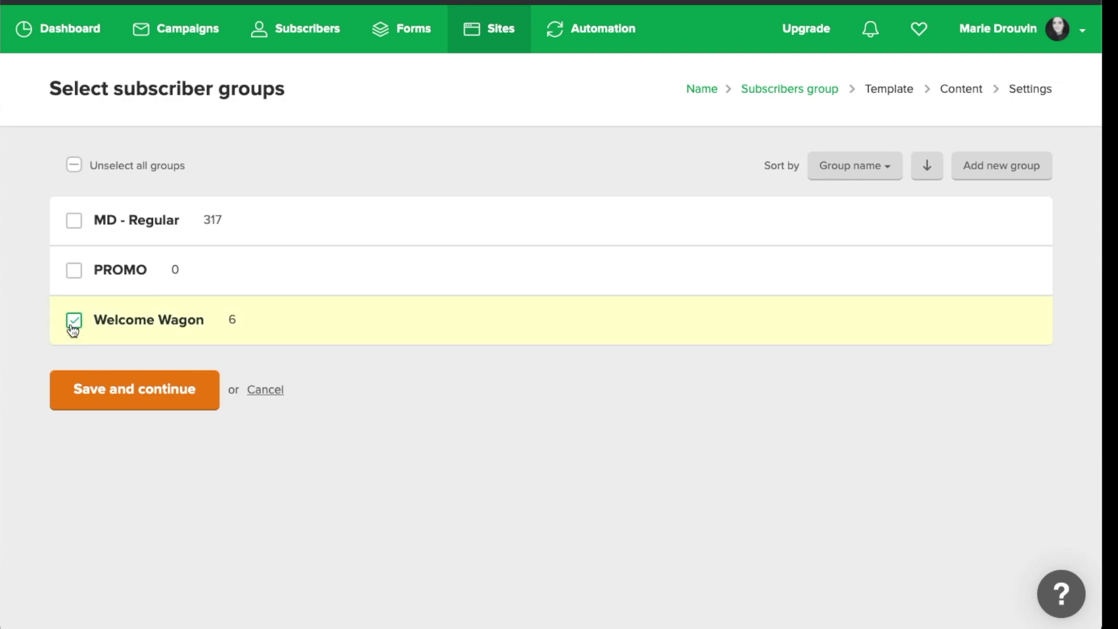
left_click(97, 403)
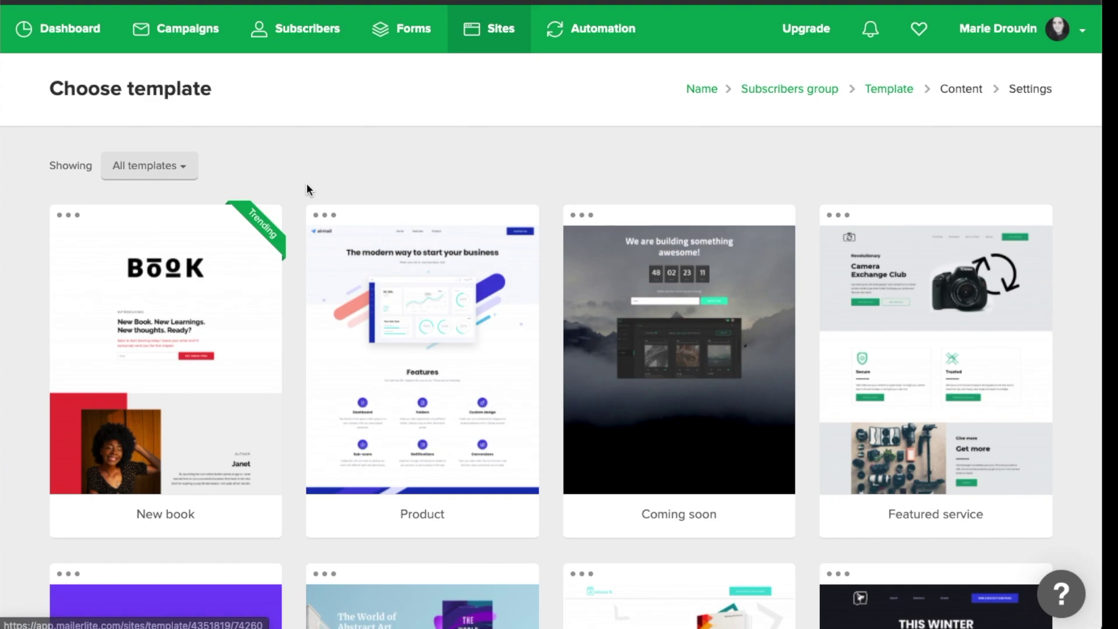
Browse the template gallery and pick the New book template
scroll(307, 187, "down", 3)
scroll(306, 183, "down", 10)
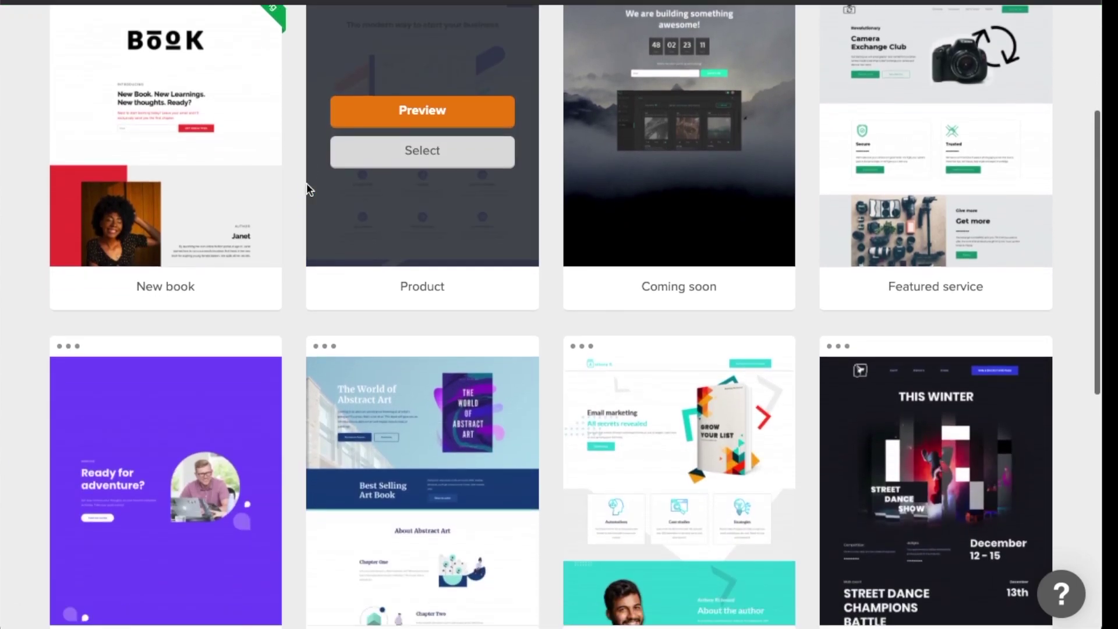
scroll(38, 268, "down", 2)
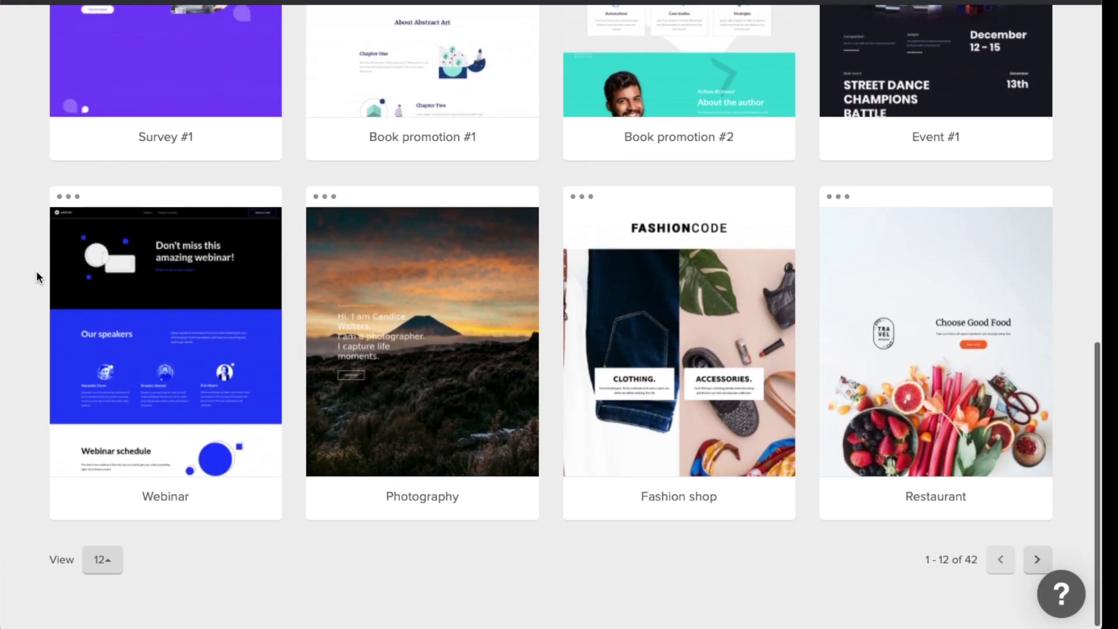
scroll(37, 270, "up", 15)
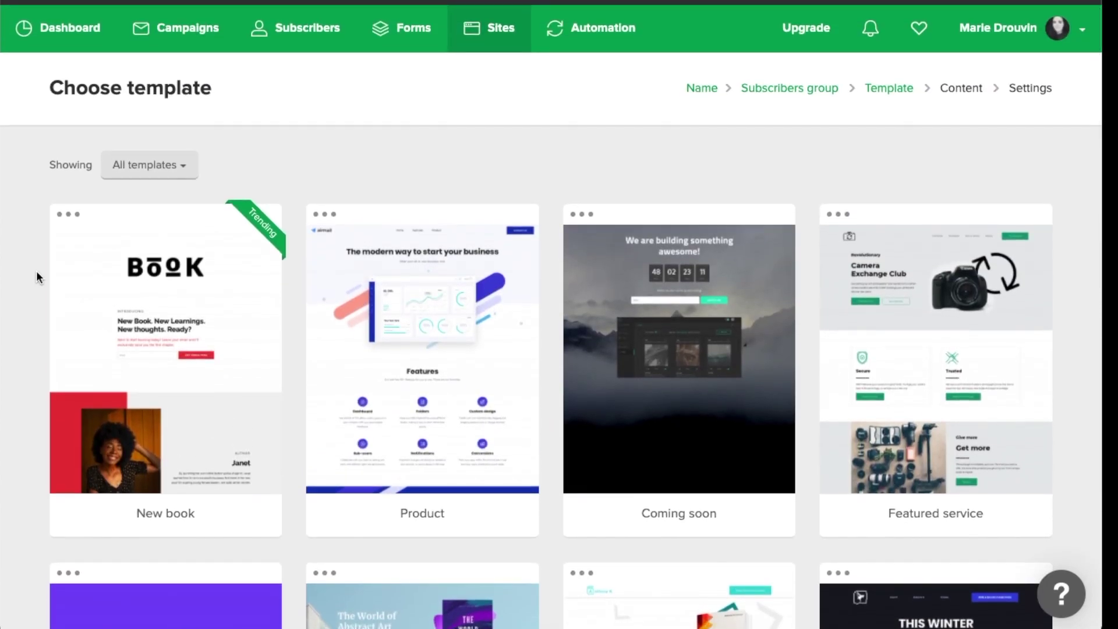
scroll(36, 270, "down", 2)
scroll(36, 276, "down", 6)
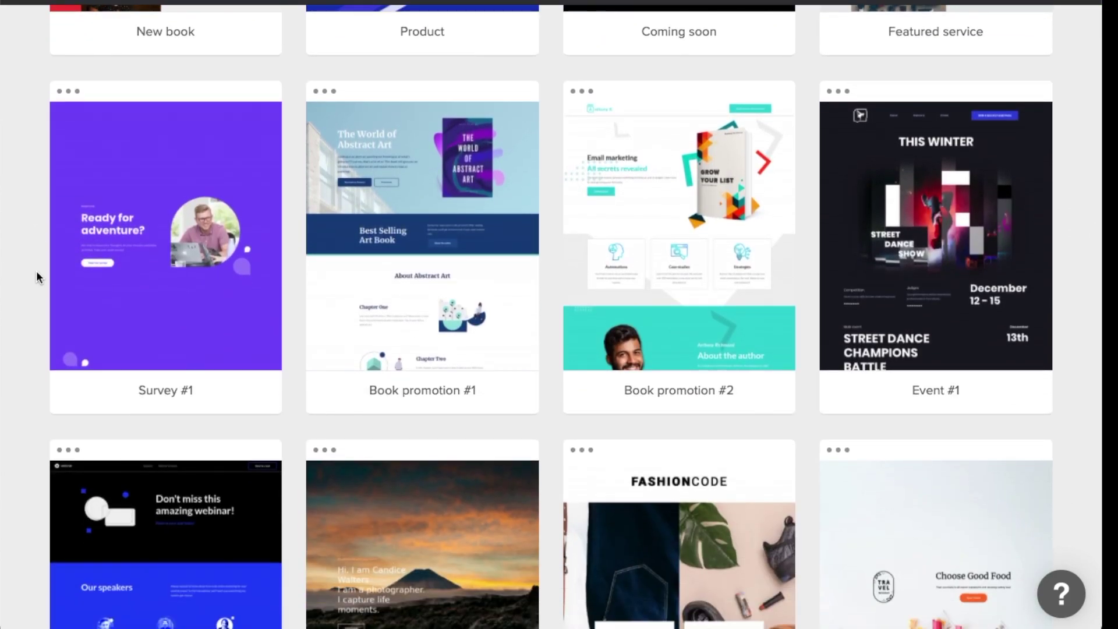
scroll(36, 271, "down", 2)
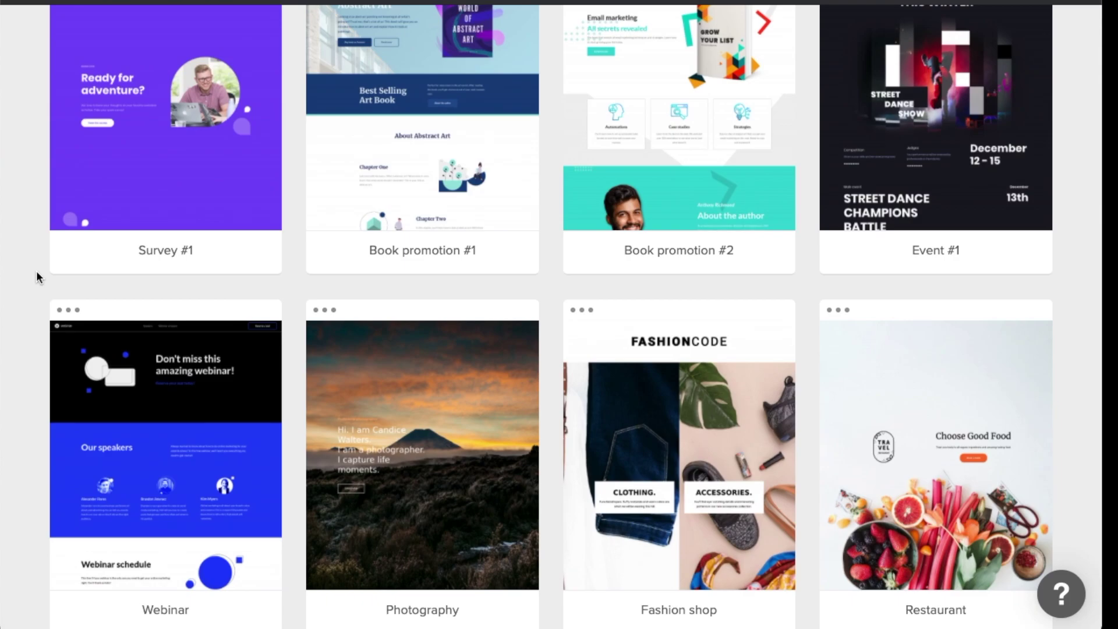
scroll(36, 277, "up", 1)
scroll(36, 277, "down", 3)
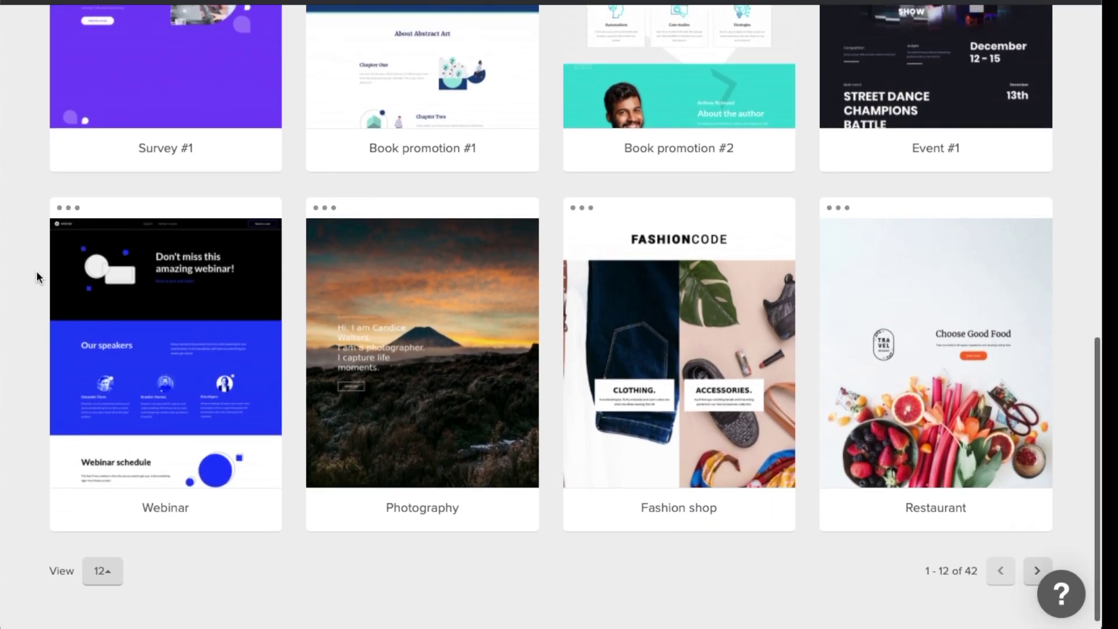
scroll(36, 270, "up", 10)
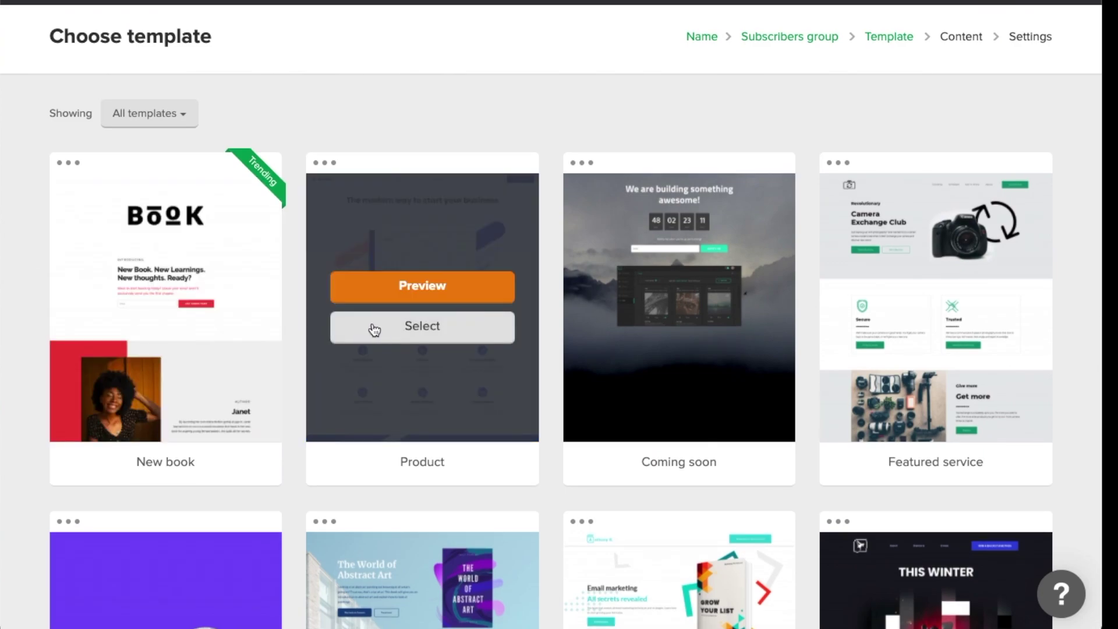
mouse_move(170, 324)
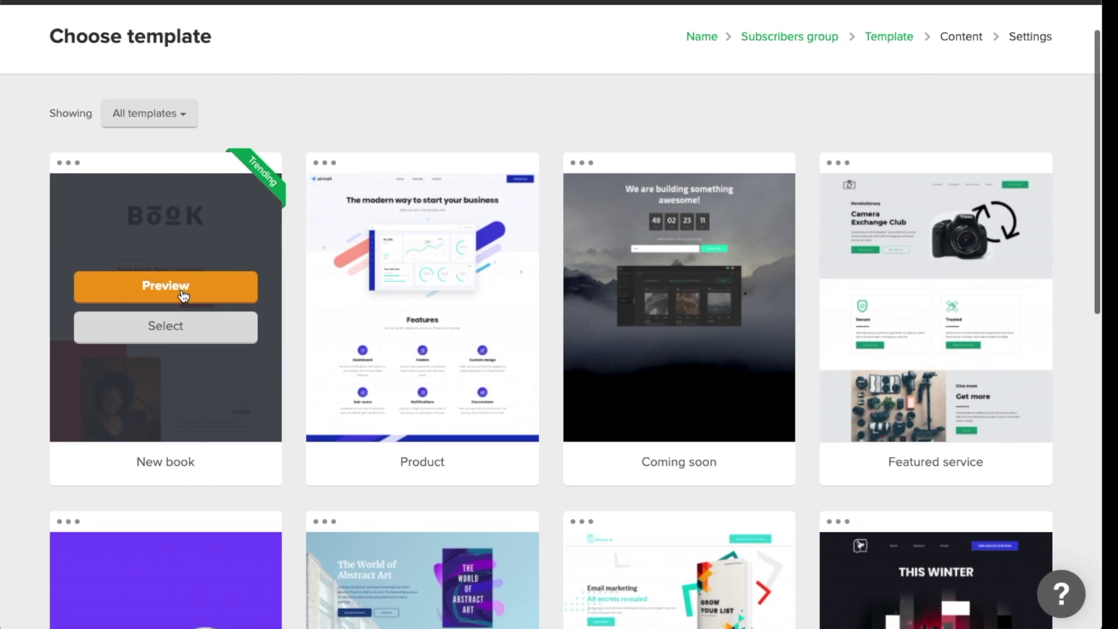
scroll(183, 296, "down", 1)
scroll(29, 243, "up", 1)
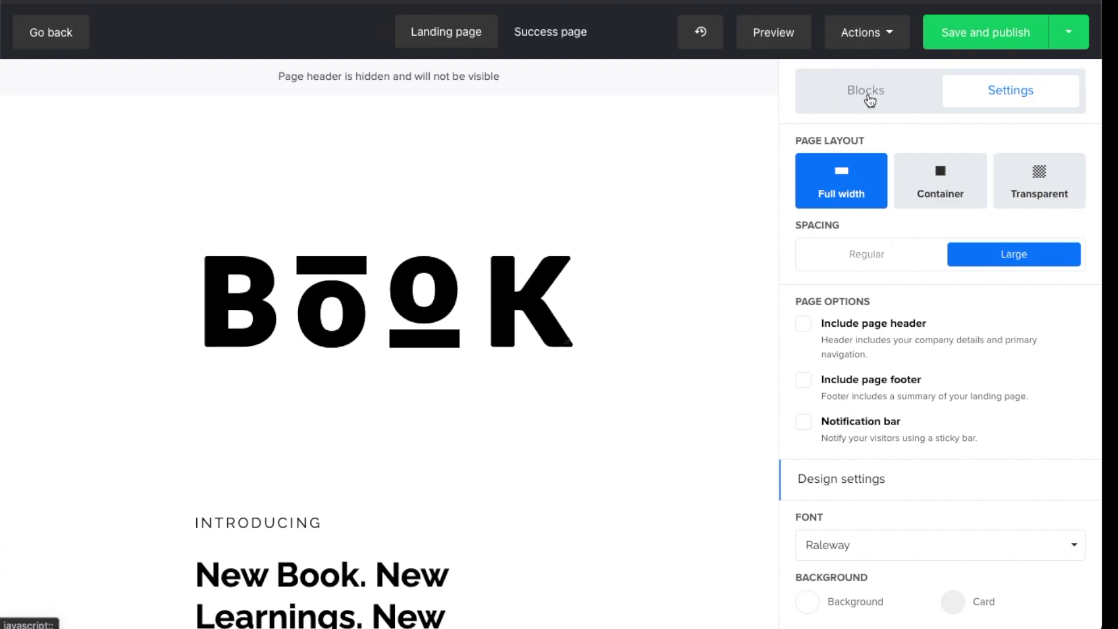
Show the Blocks list and delete the BOOK logo at the top
left_click(868, 95)
scroll(466, 257, "down", 2)
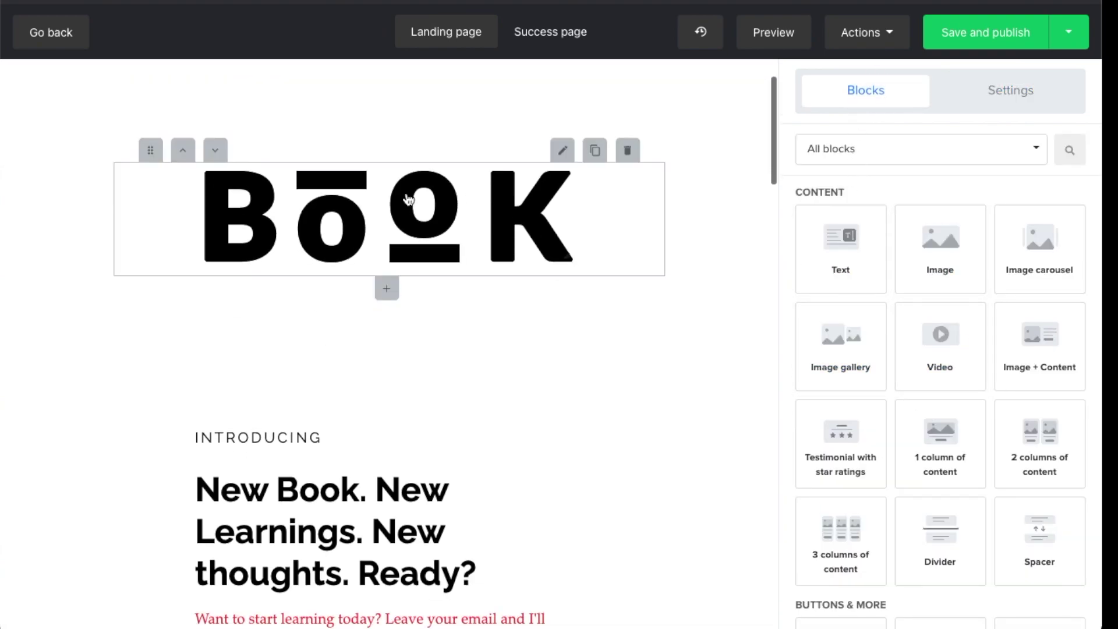
scroll(332, 405, "down", 15)
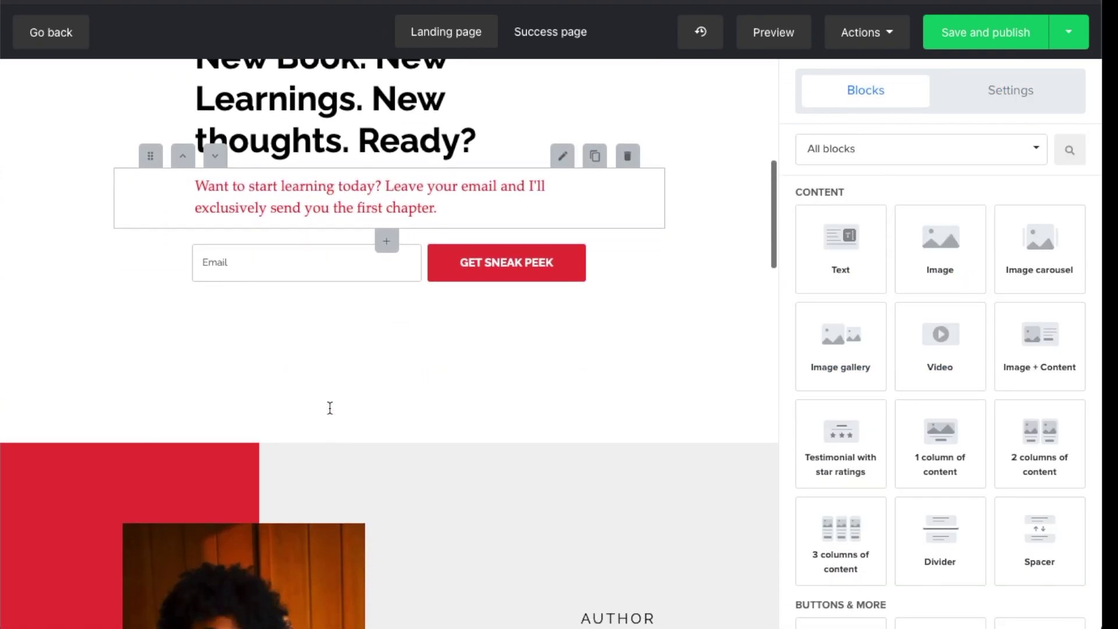
scroll(329, 413, "down", 15)
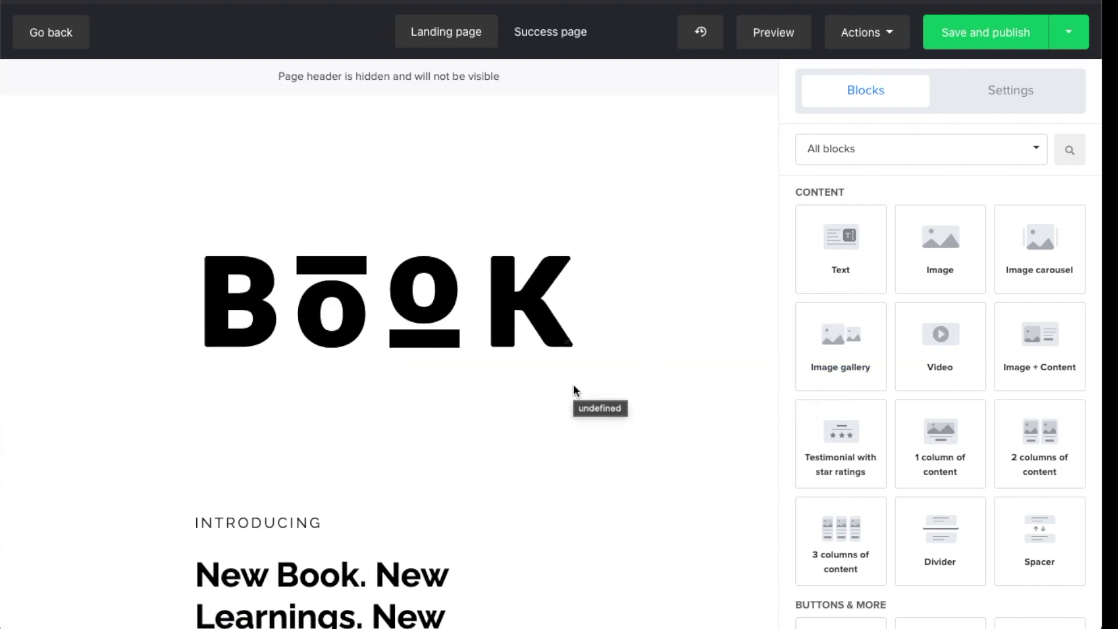
mouse_move(450, 285)
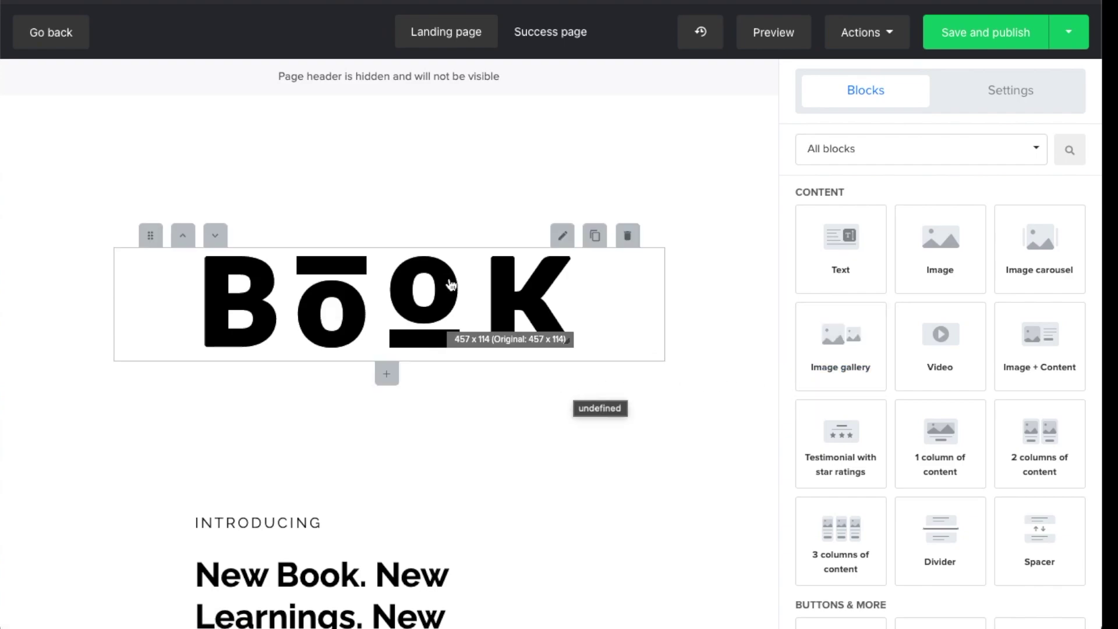
left_click(627, 239)
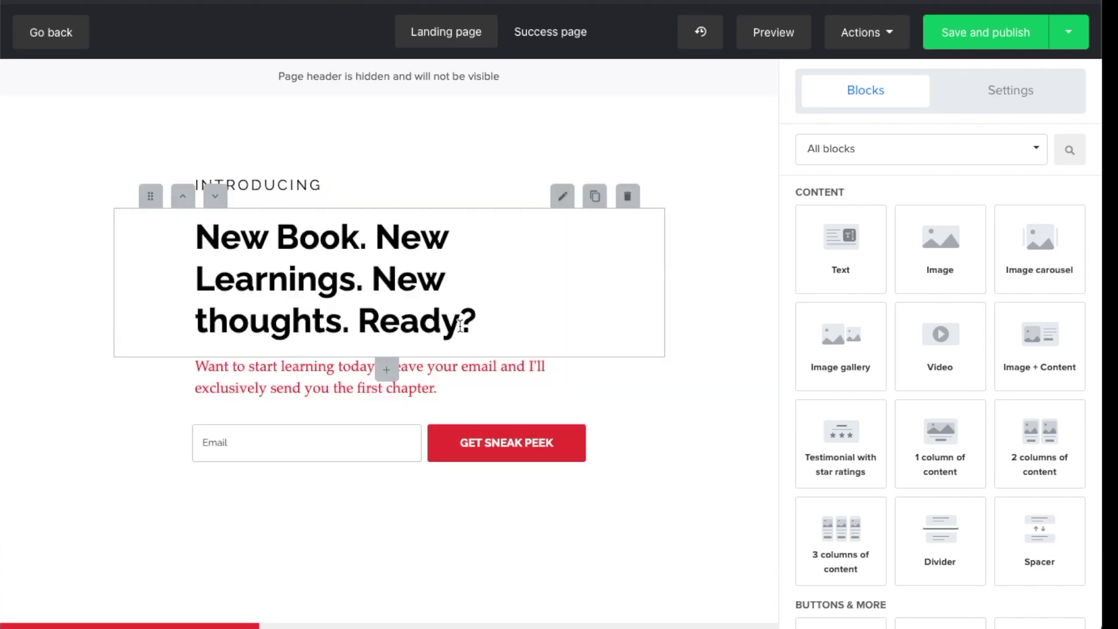
scroll(350, 291, "down", 3)
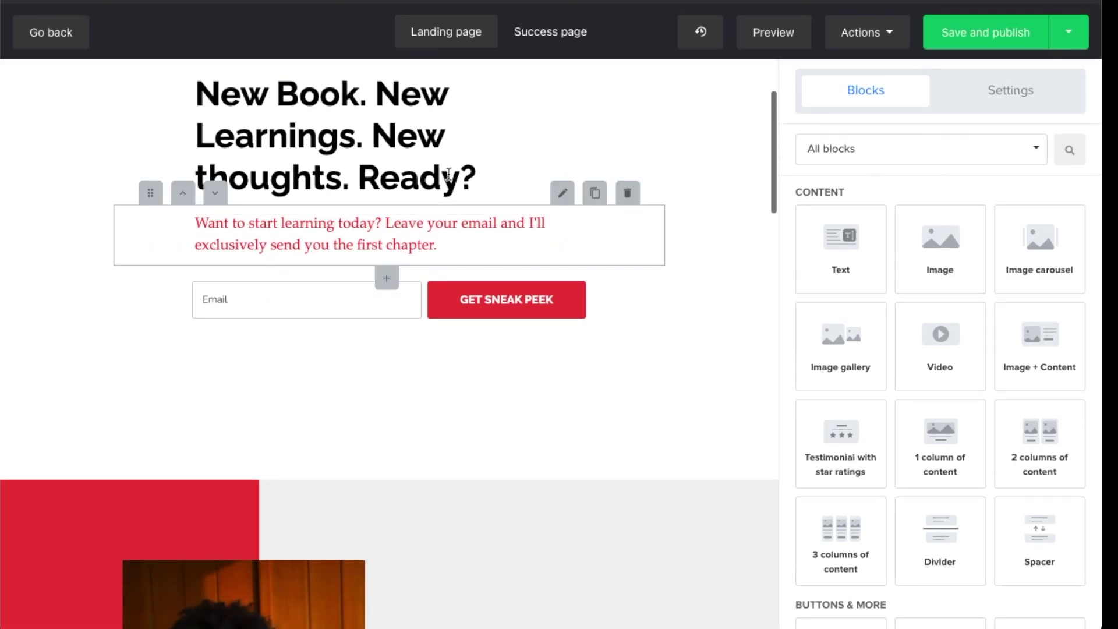
scroll(371, 406, "down", 3)
scroll(370, 407, "up", 2)
scroll(370, 407, "down", 10)
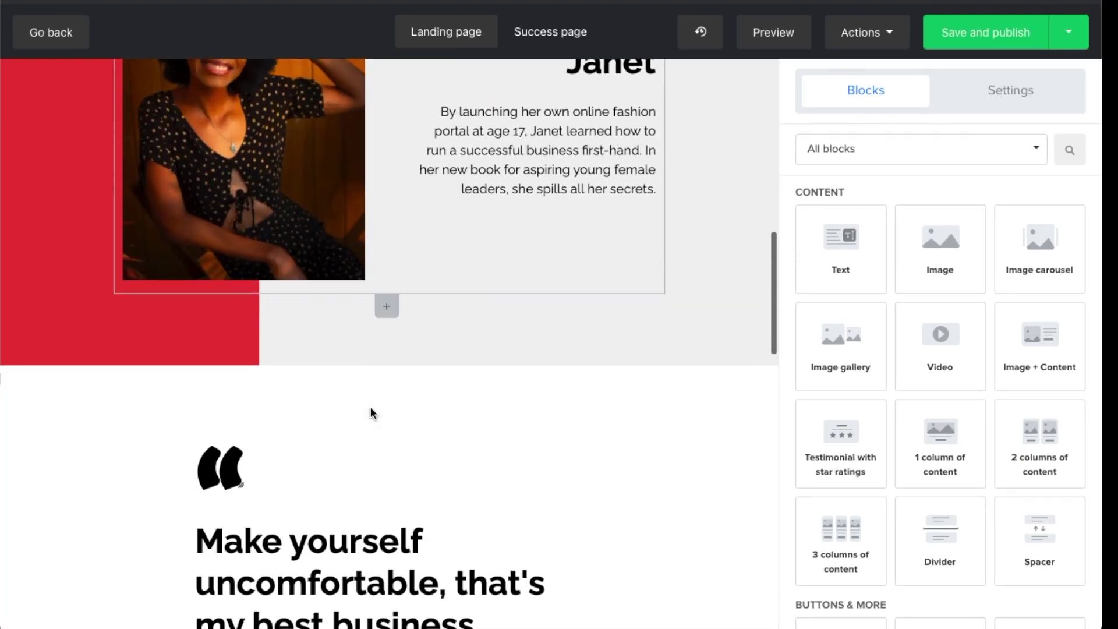
scroll(466, 326, "down", 5)
scroll(466, 327, "down", 2)
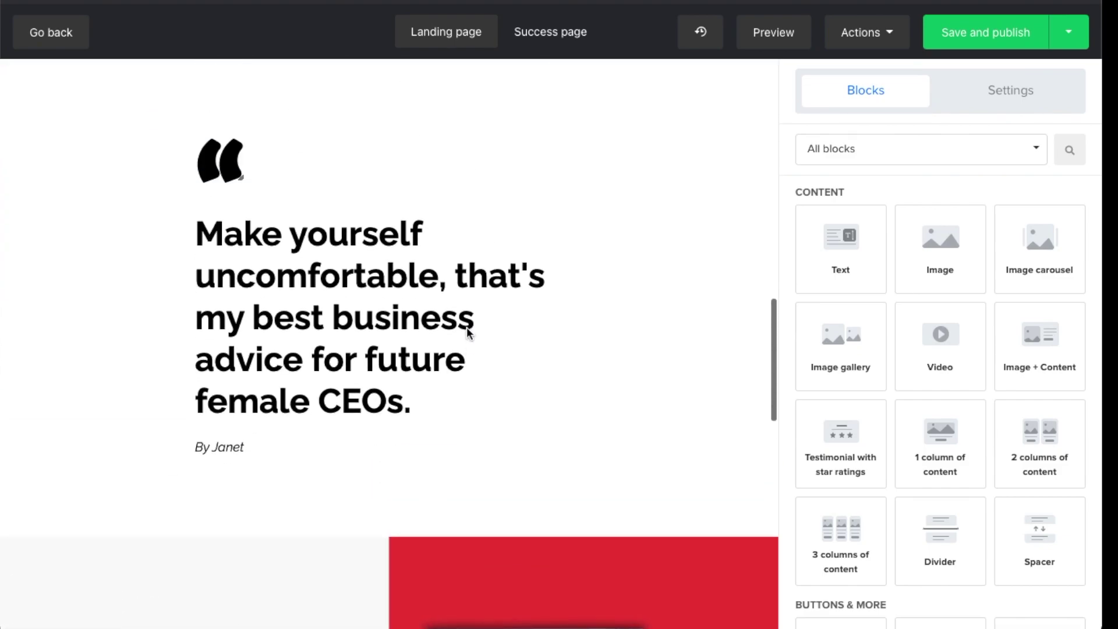
scroll(466, 327, "up", 2)
Delete the quote icon and text, By Janet line, book showcase, Happy reading! and bottom logo
left_click(627, 187)
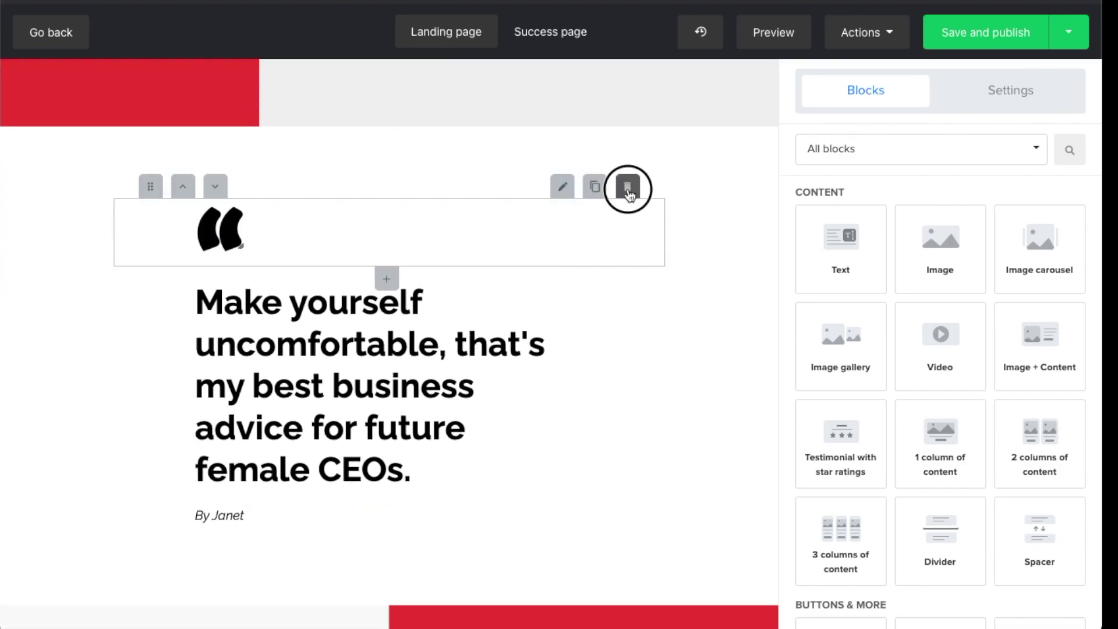
left_click(628, 125)
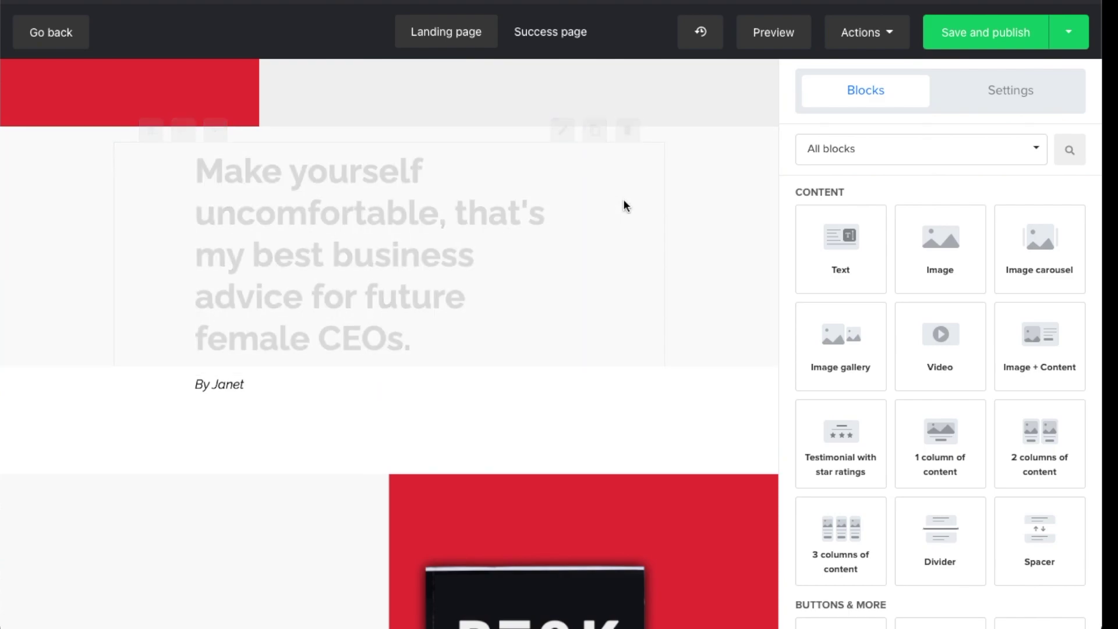
left_click(628, 120)
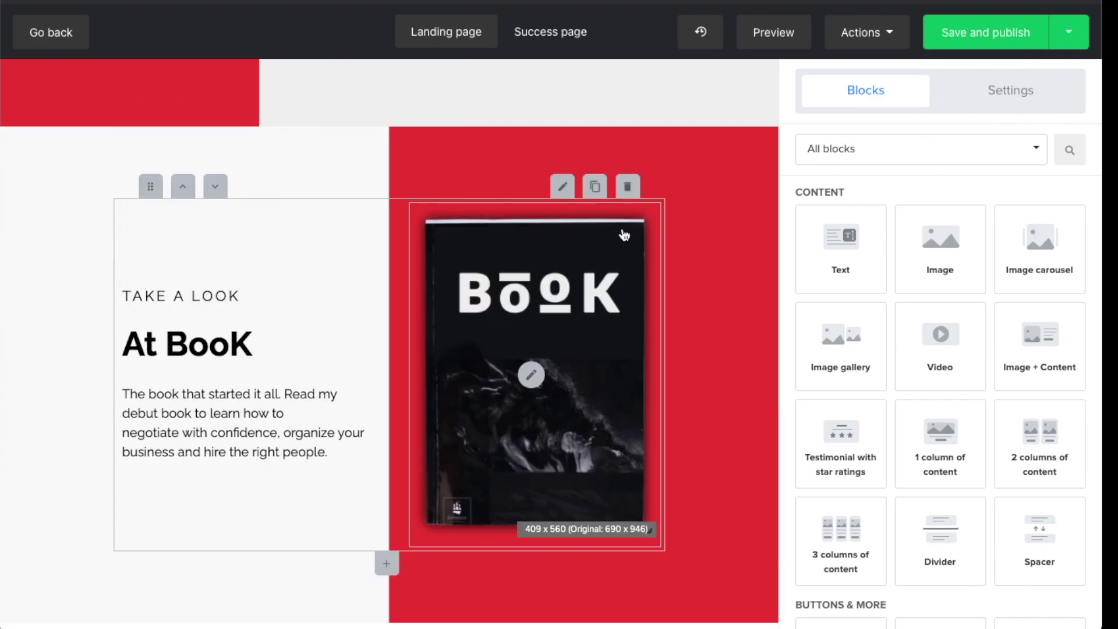
left_click(629, 189)
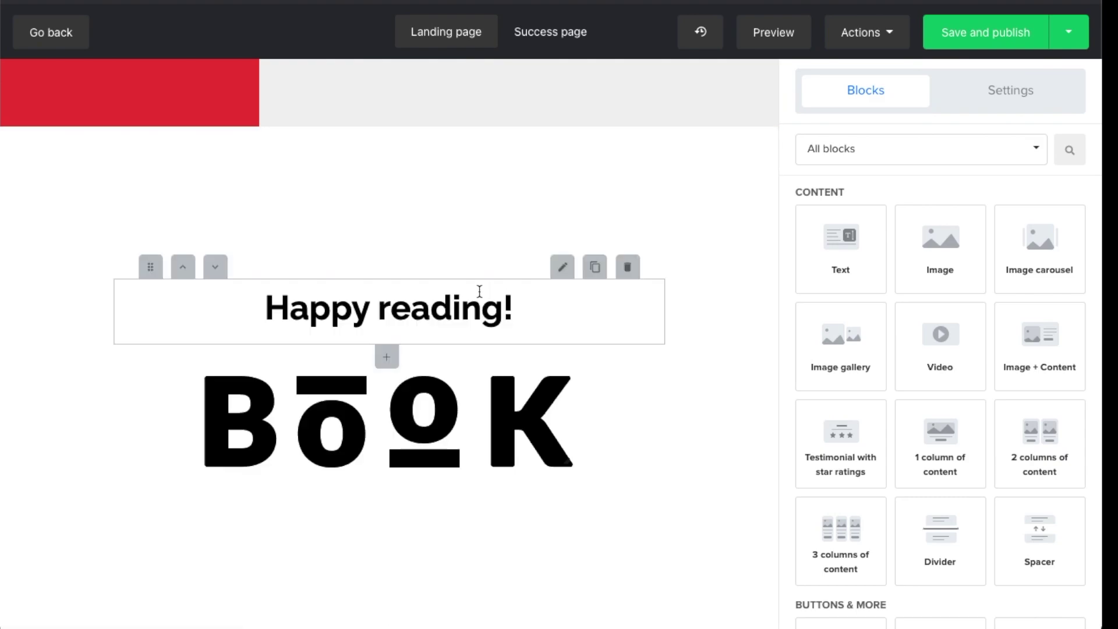
left_click(627, 272)
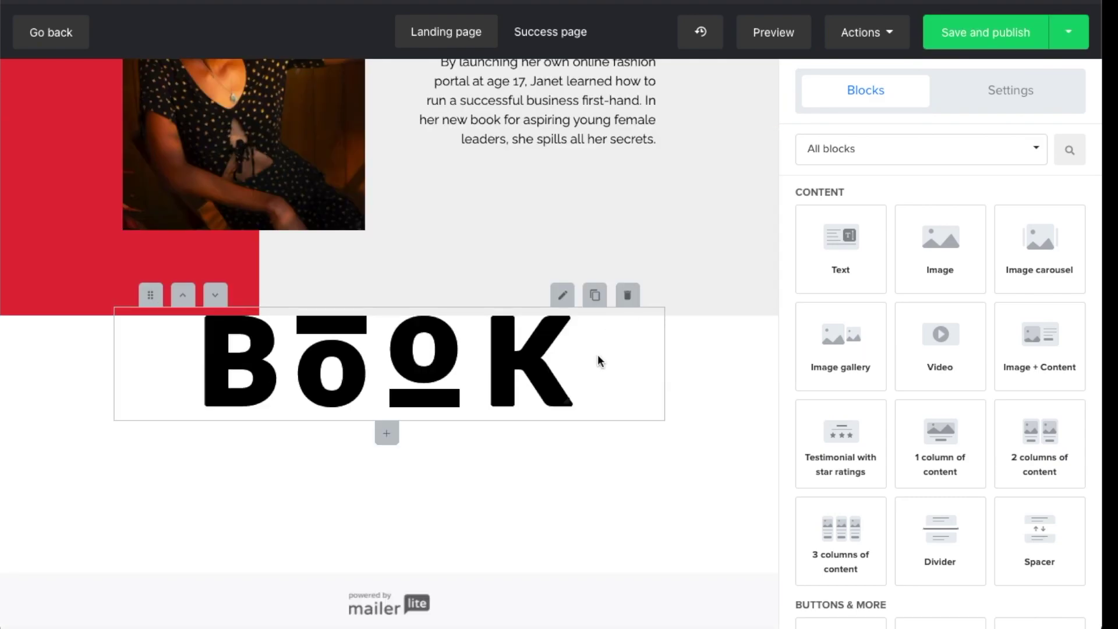
left_click(627, 295)
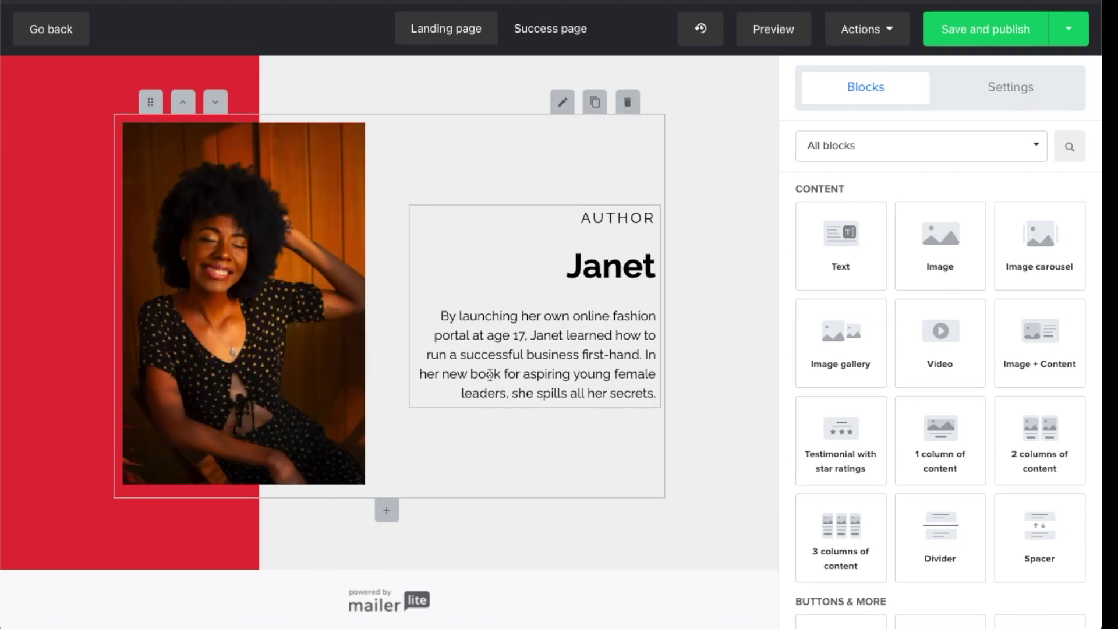
scroll(490, 374, "up", 8)
scroll(490, 374, "up", 2)
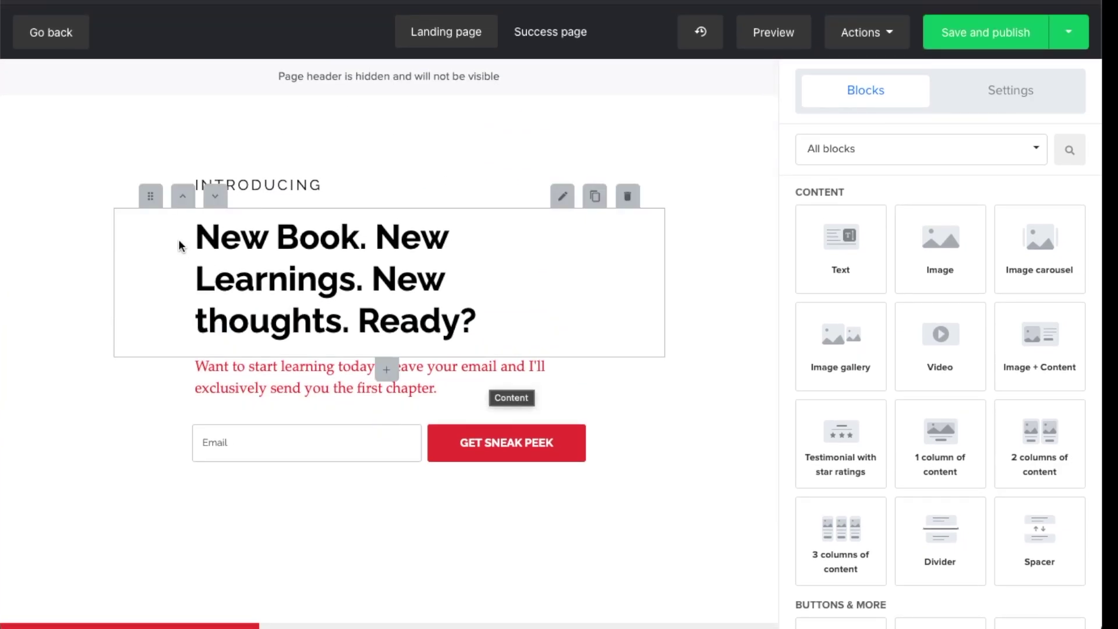
scroll(66, 208, "down", 1)
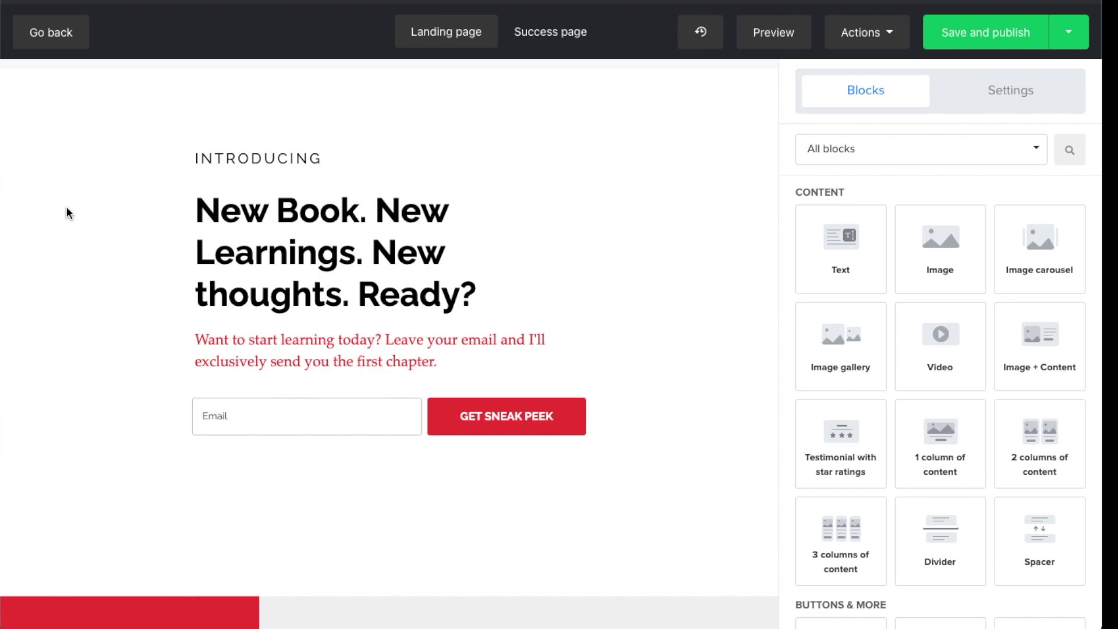
scroll(66, 208, "down", 8)
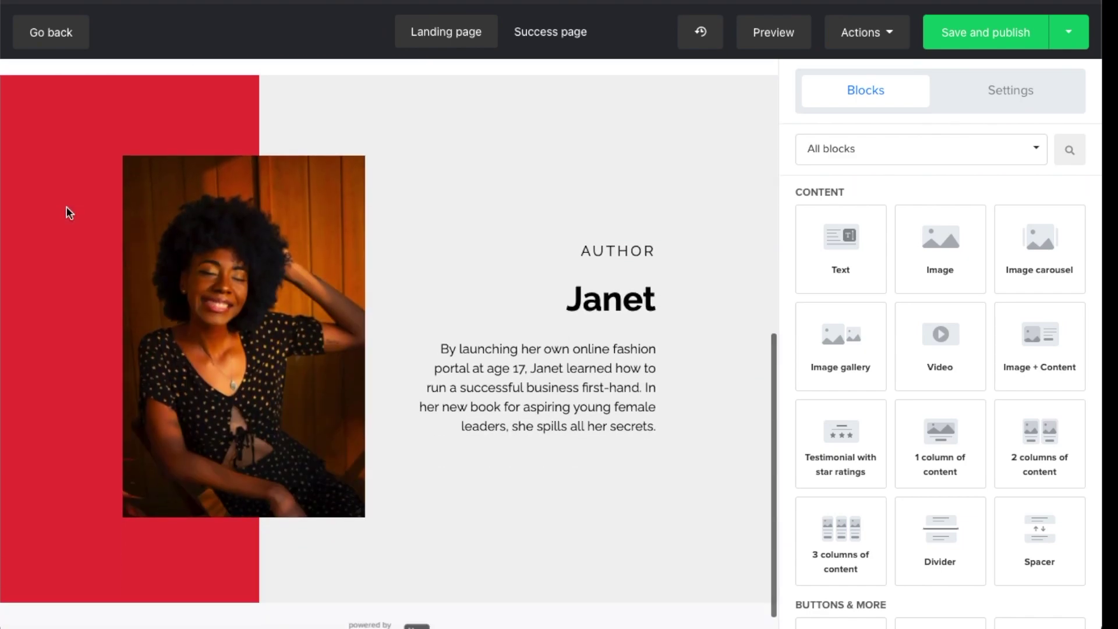
scroll(66, 210, "down", 1)
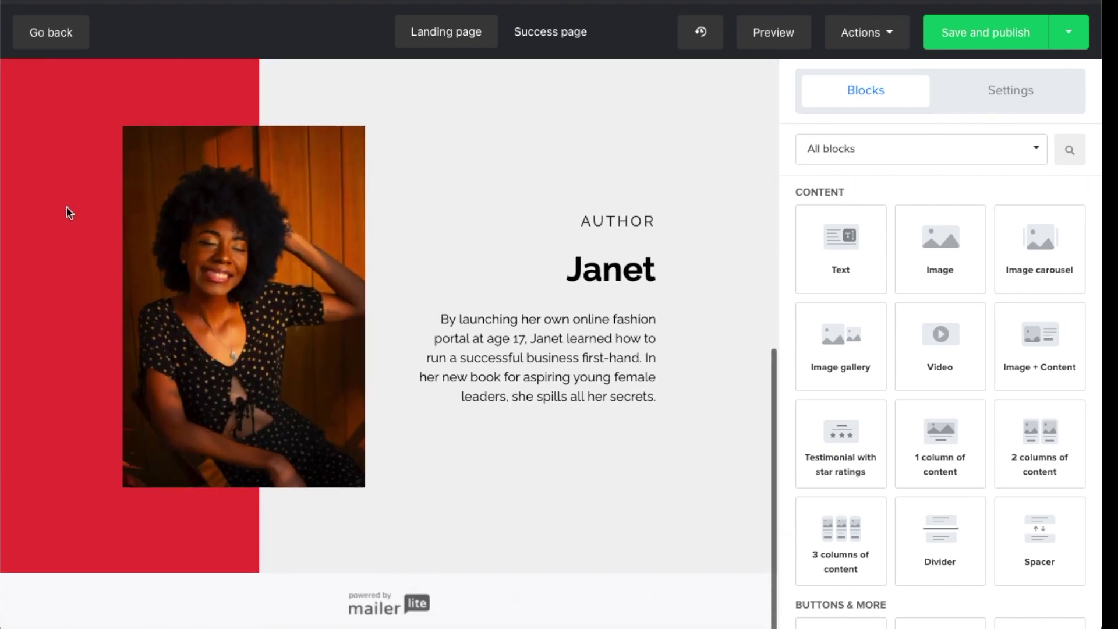
scroll(65, 207, "up", 10)
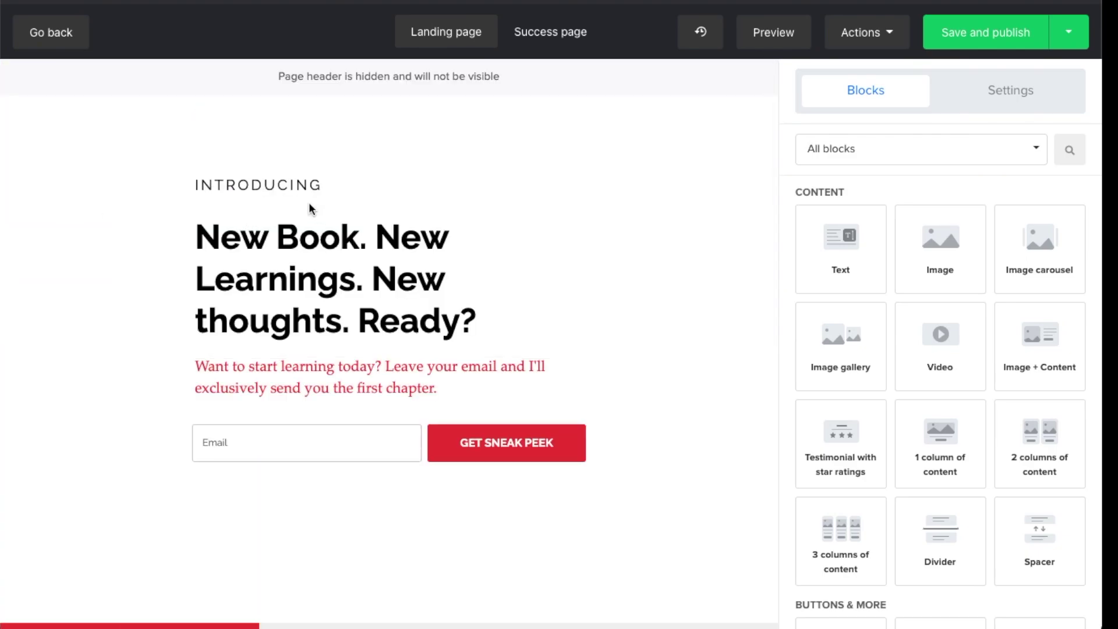
Remove the INTRODUCING label above the headline
left_click(252, 186)
double_click(252, 187)
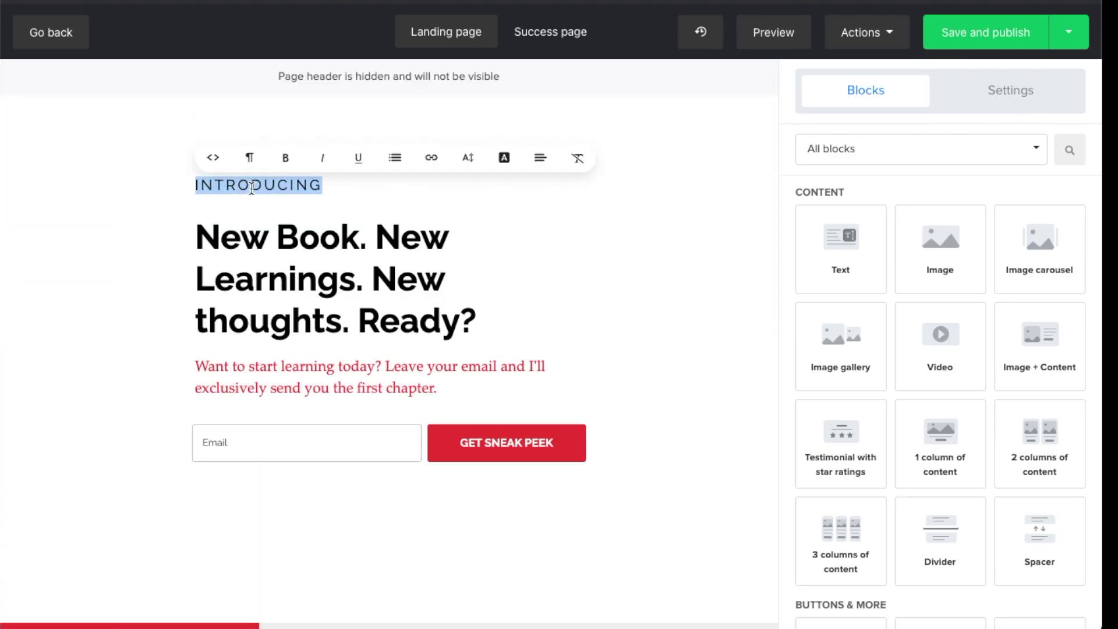
scroll(314, 183, "down", 1)
left_click(276, 232)
left_click(627, 147)
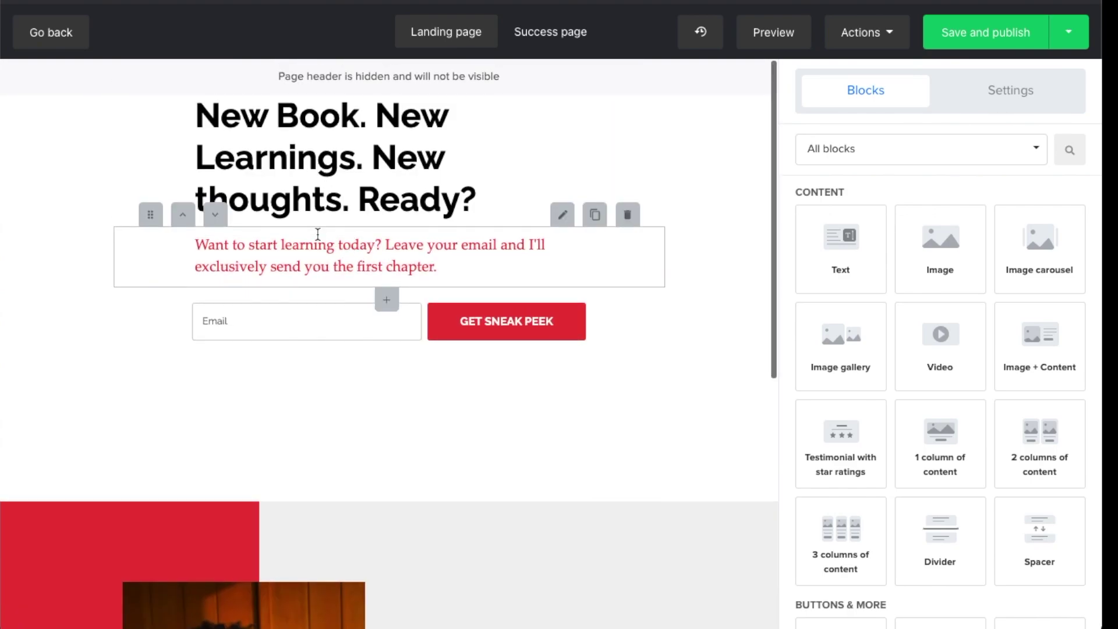
Set the headline block's top spacing to 90
left_click(148, 76)
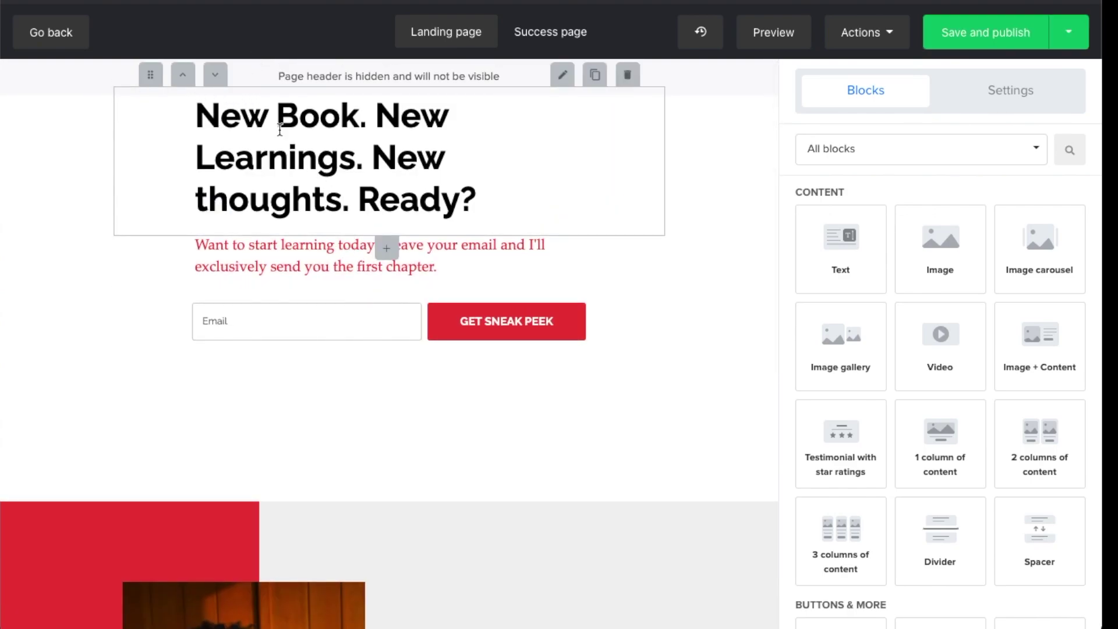
mouse_move(444, 150)
left_click(563, 80)
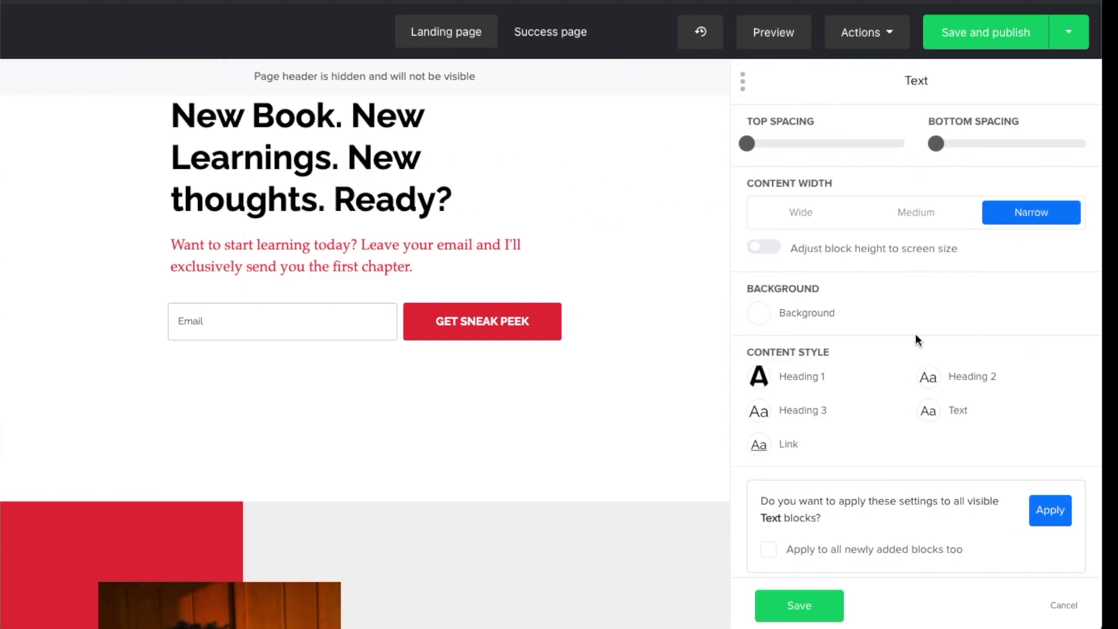
left_click(792, 149)
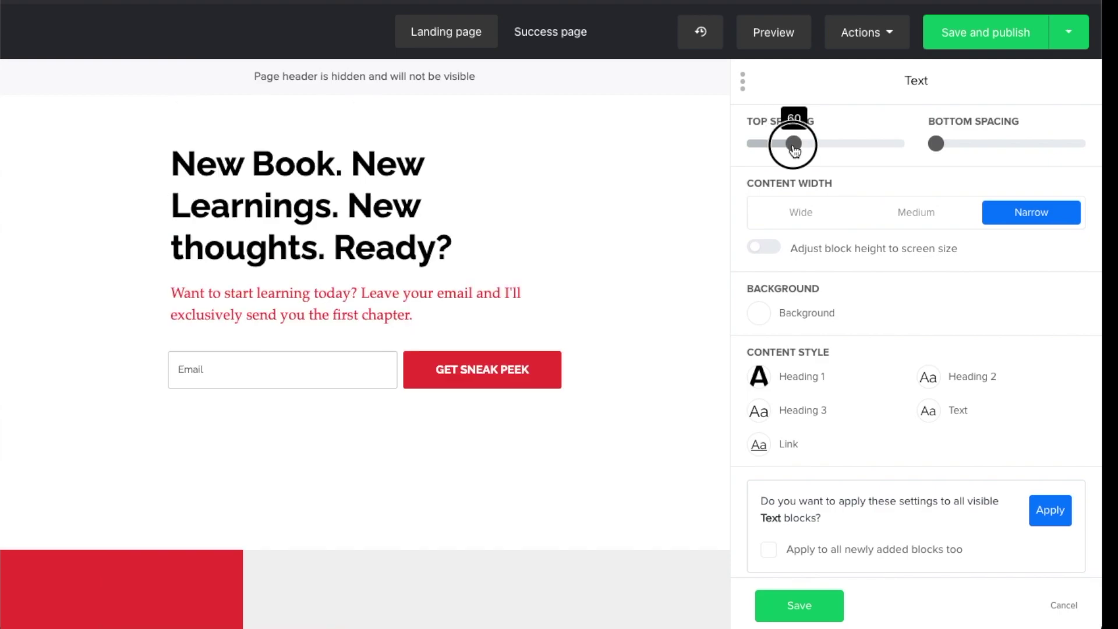
left_click_drag(793, 150, 818, 144)
Replace the headline with 'Rejoins ma newsletter super cool' and select the red intro paragraph
left_click(265, 230)
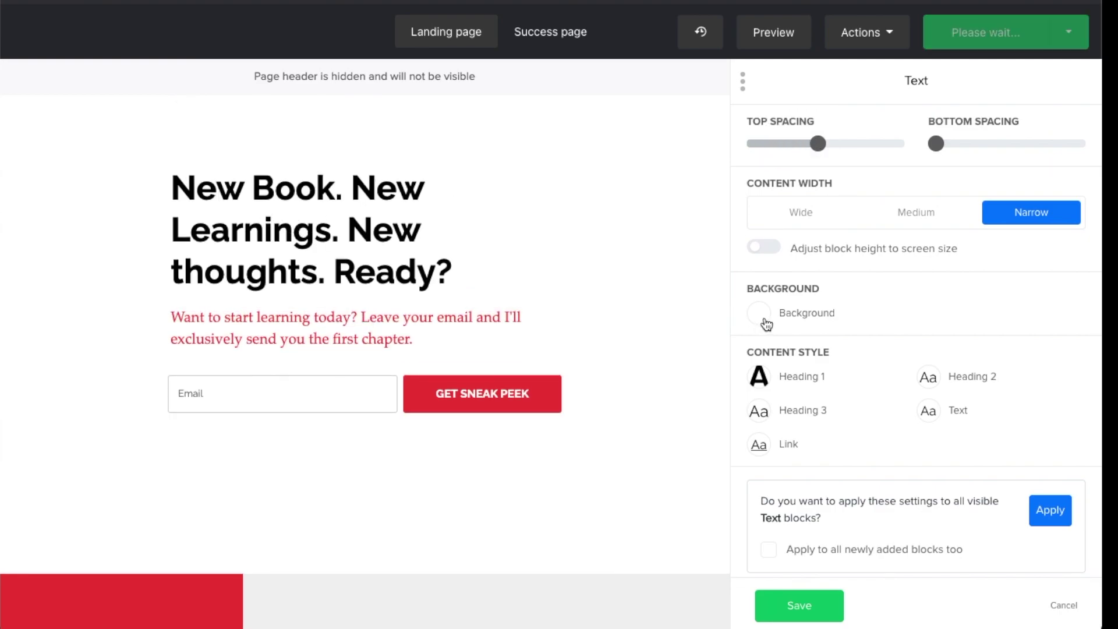
left_click_drag(463, 268, 157, 203)
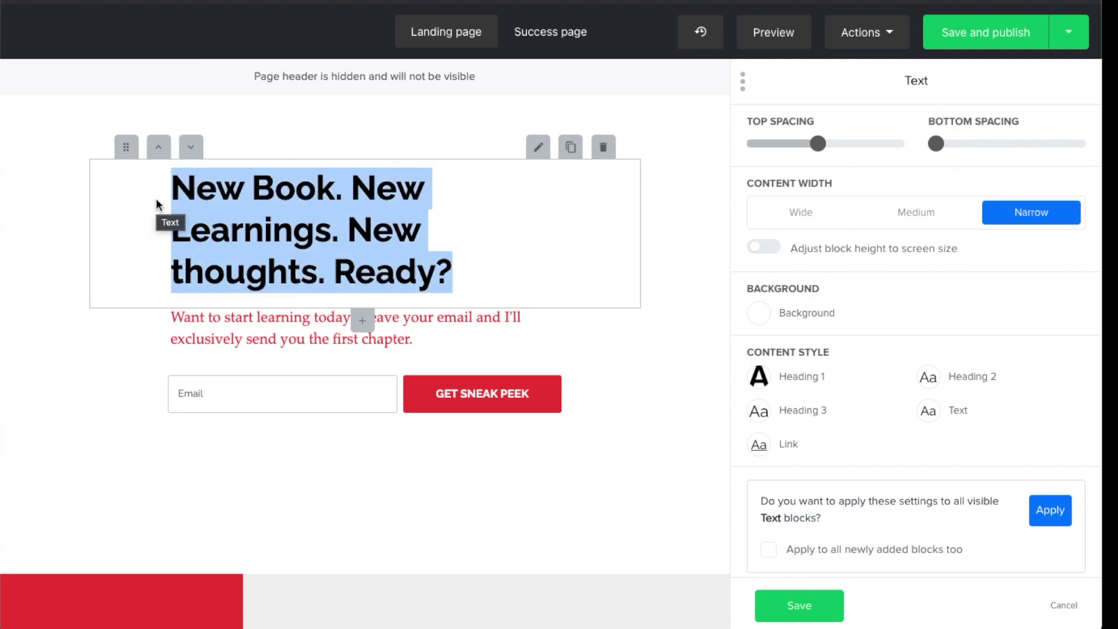
type("Rejoins ")
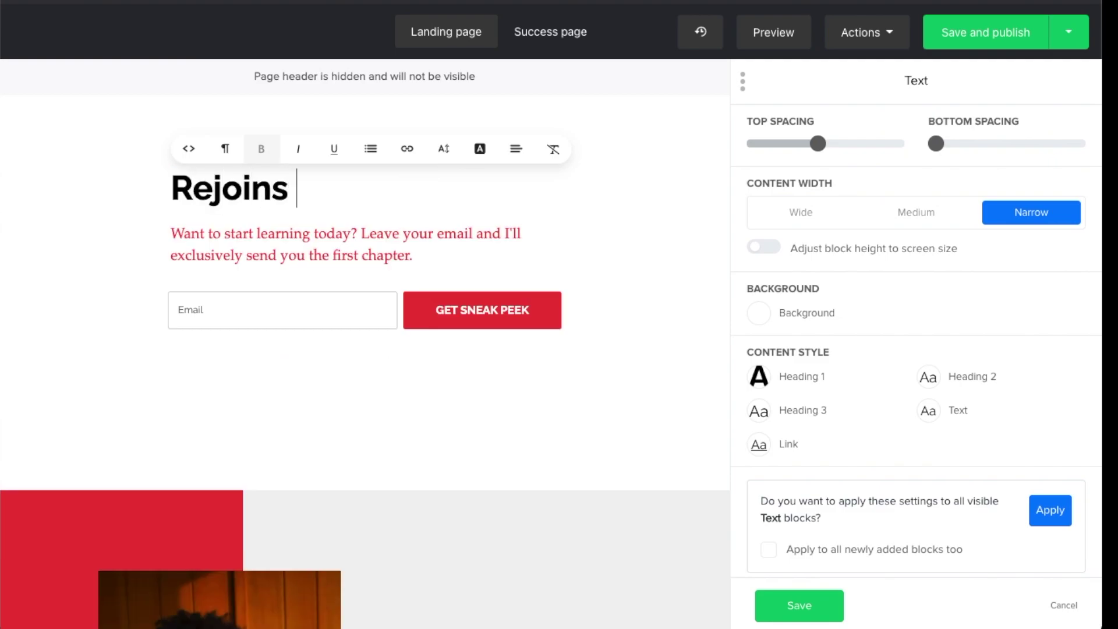
type("ma ne")
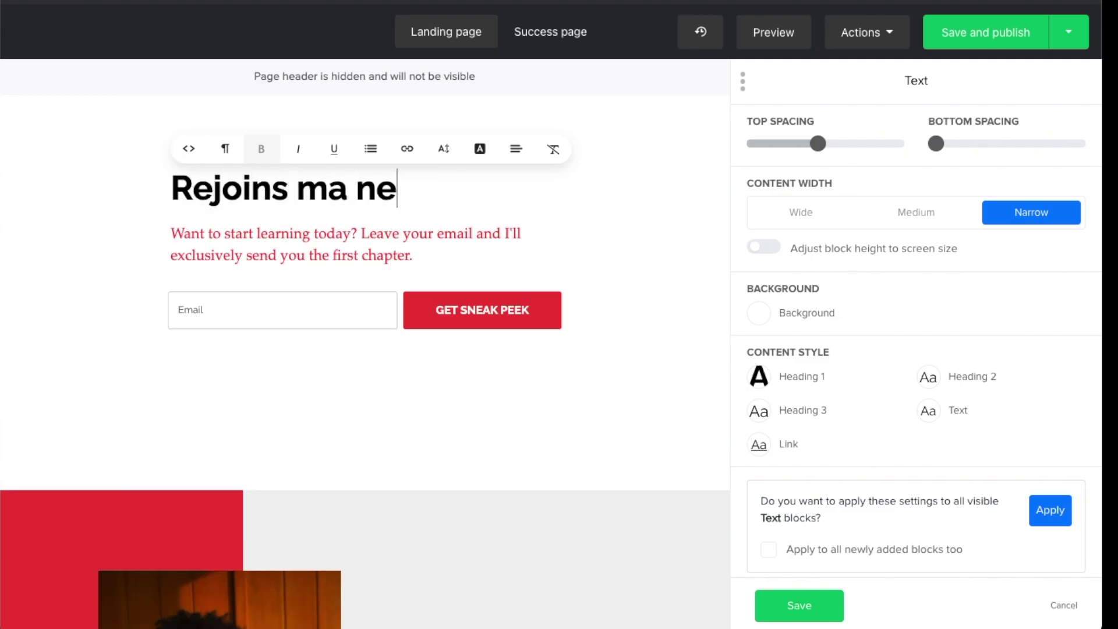
type("wsletter super coo")
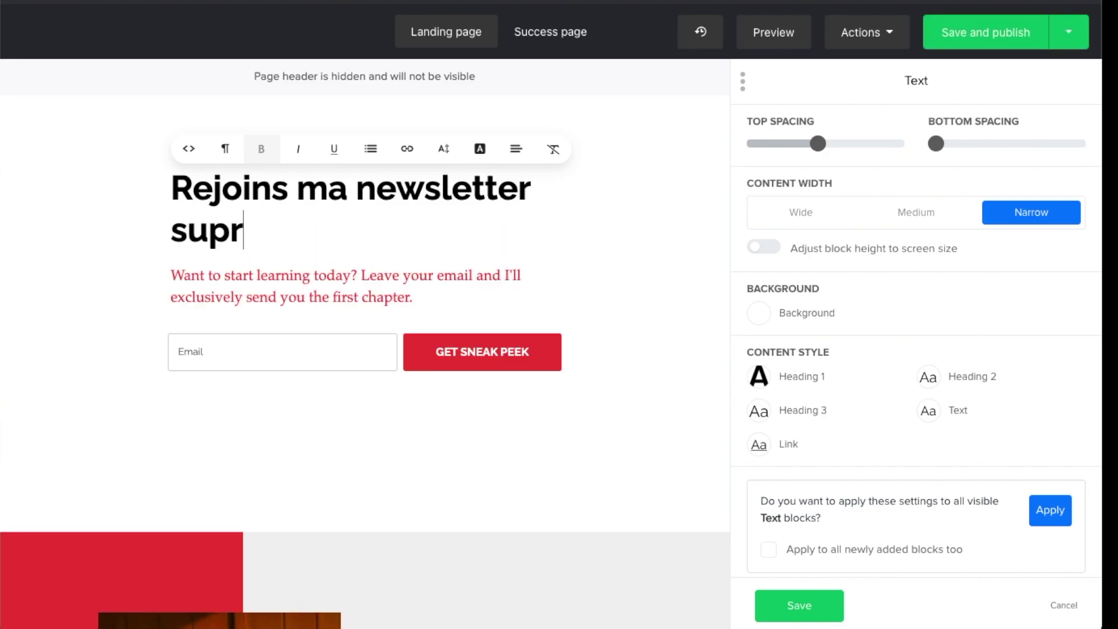
type("l")
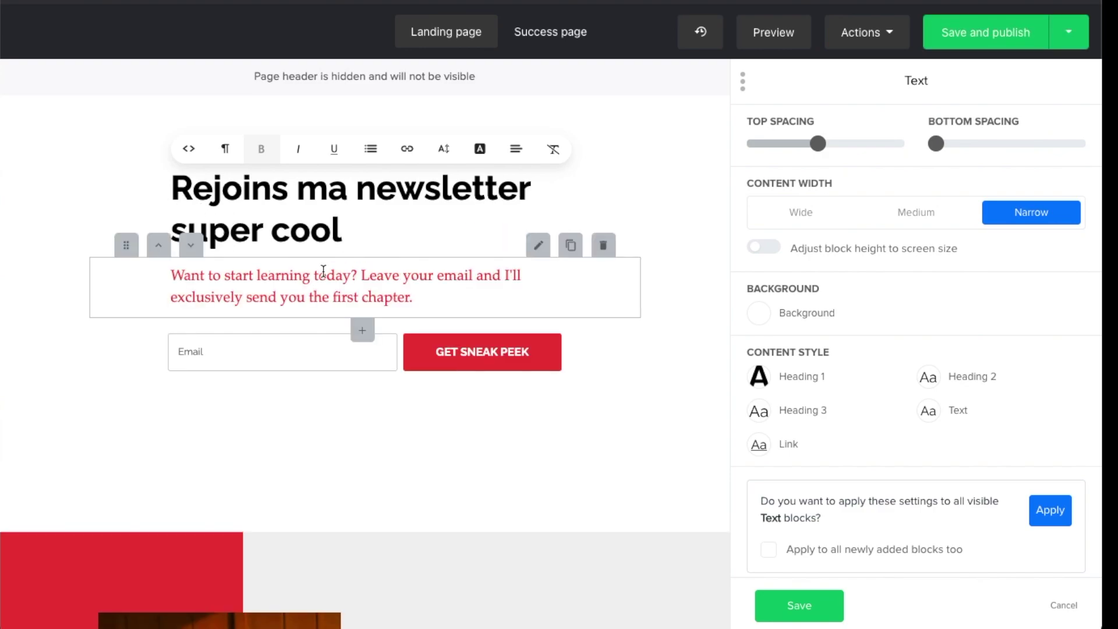
triple_click(323, 272)
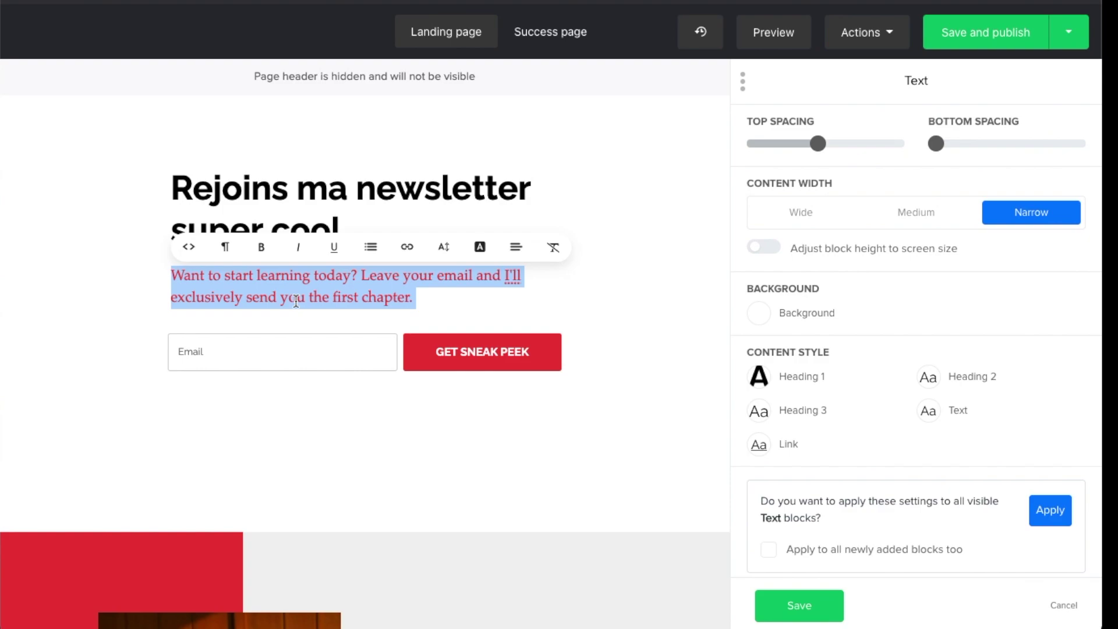
triple_click(347, 302)
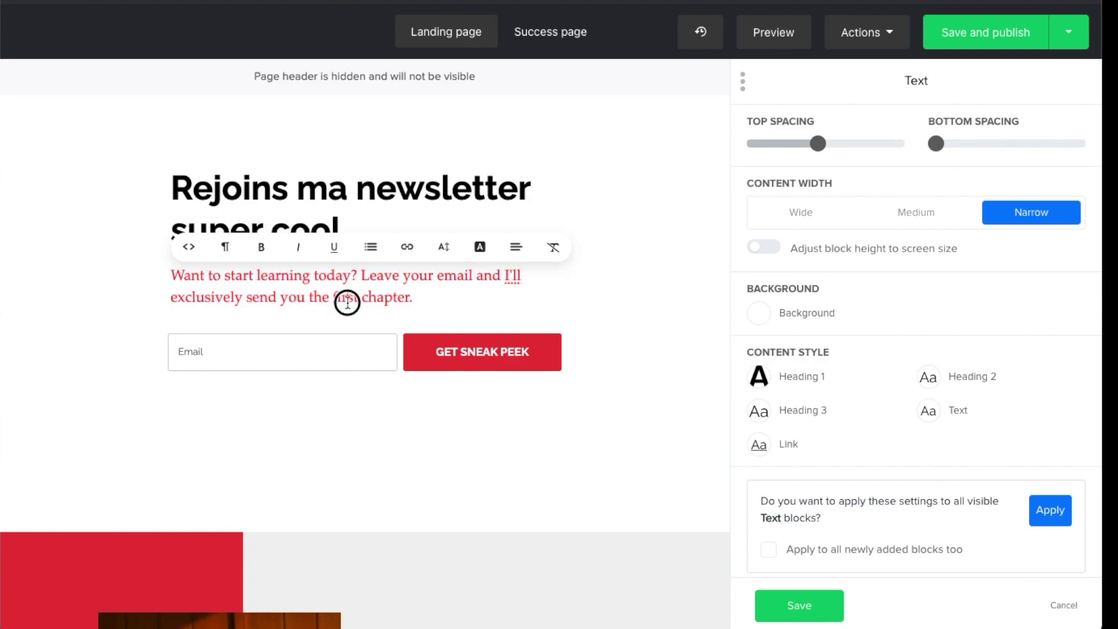
left_click_drag(416, 302, 165, 285)
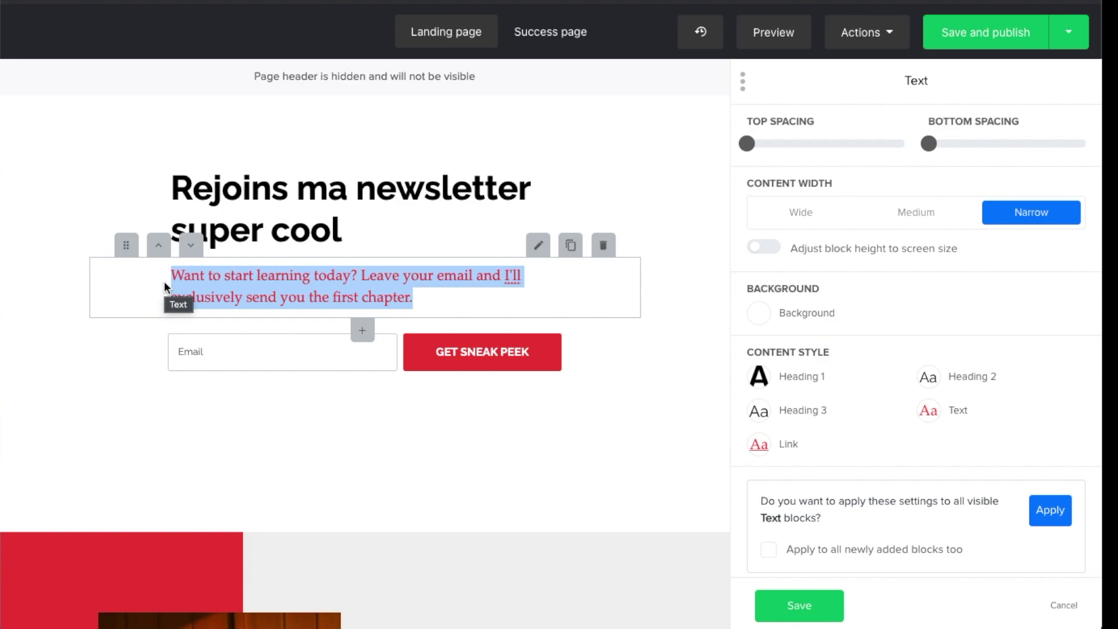
left_click(457, 302)
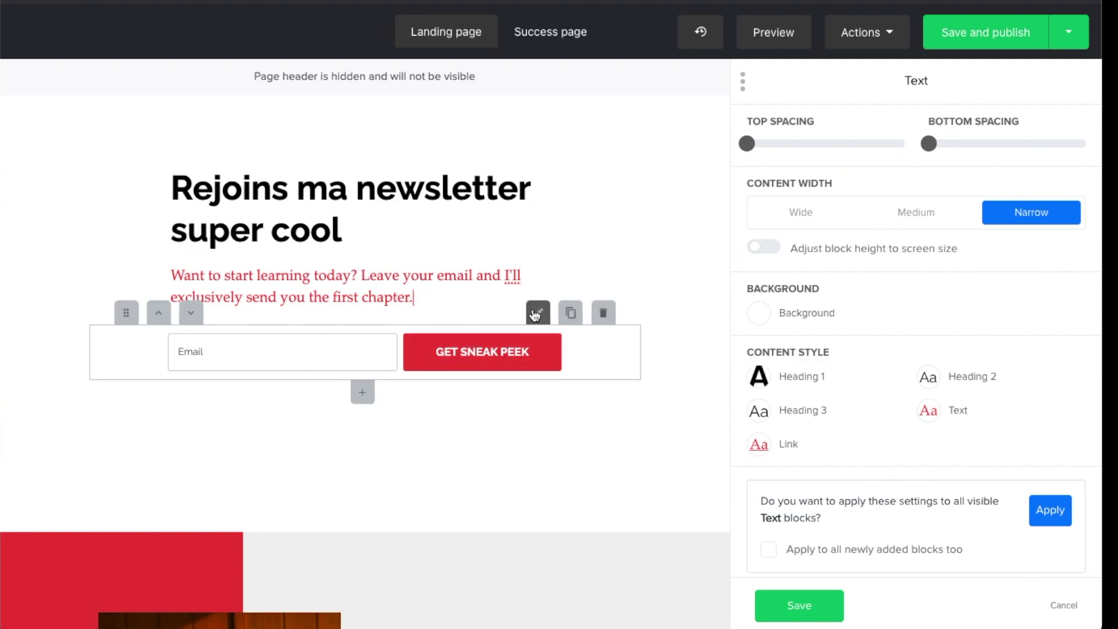
In the signup form's Form settings, add a Name field above Email, then remove it
left_click(535, 315)
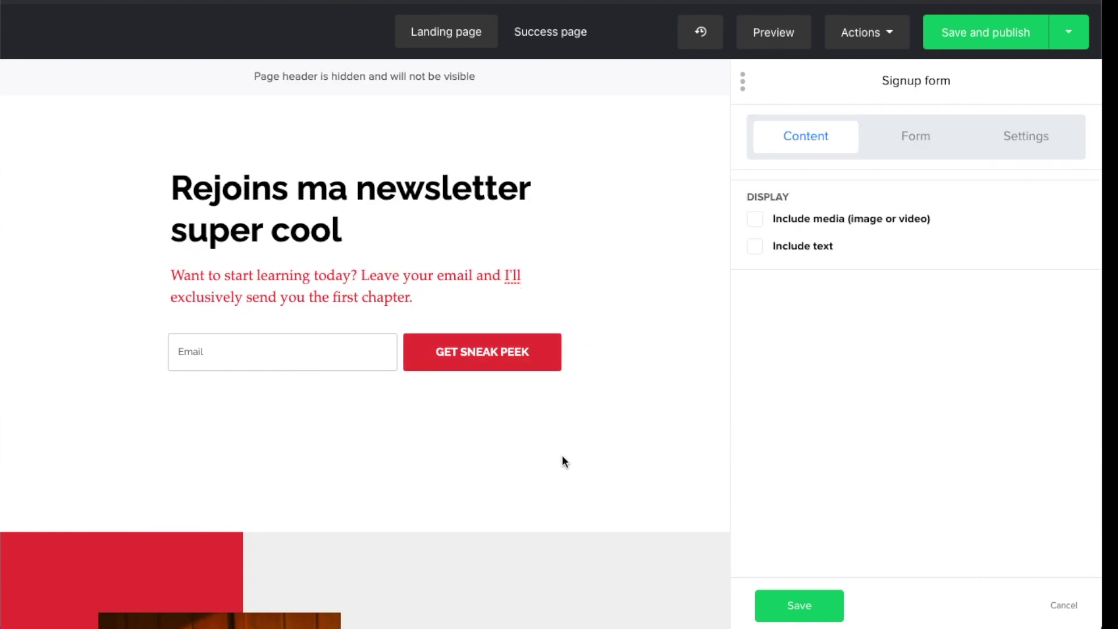
left_click(905, 146)
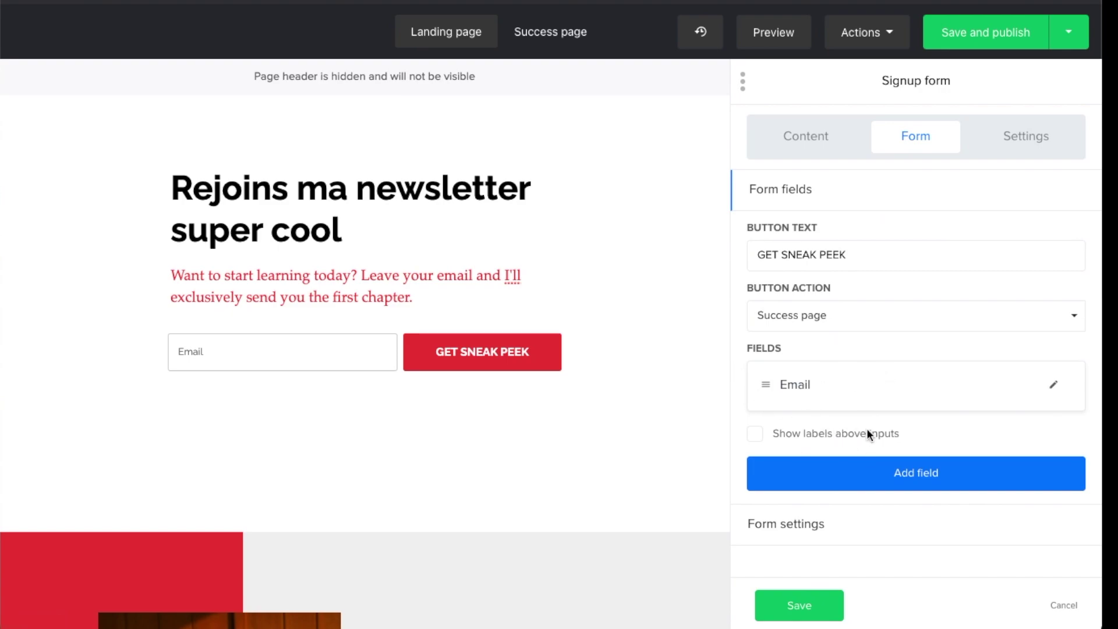
left_click(832, 473)
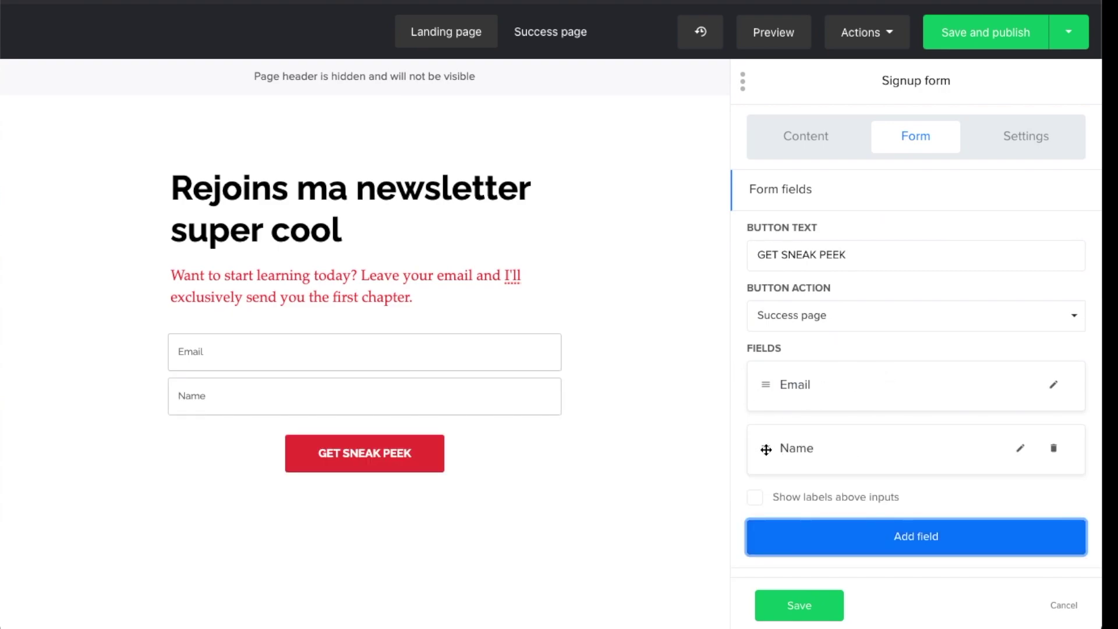
left_click_drag(766, 449, 766, 368)
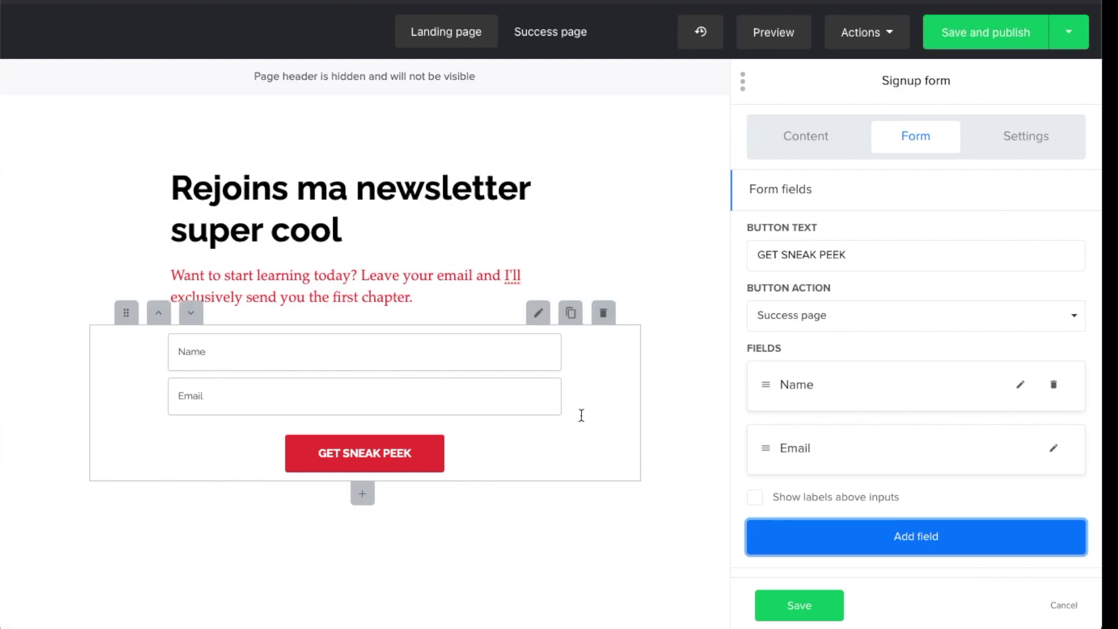
left_click(1054, 384)
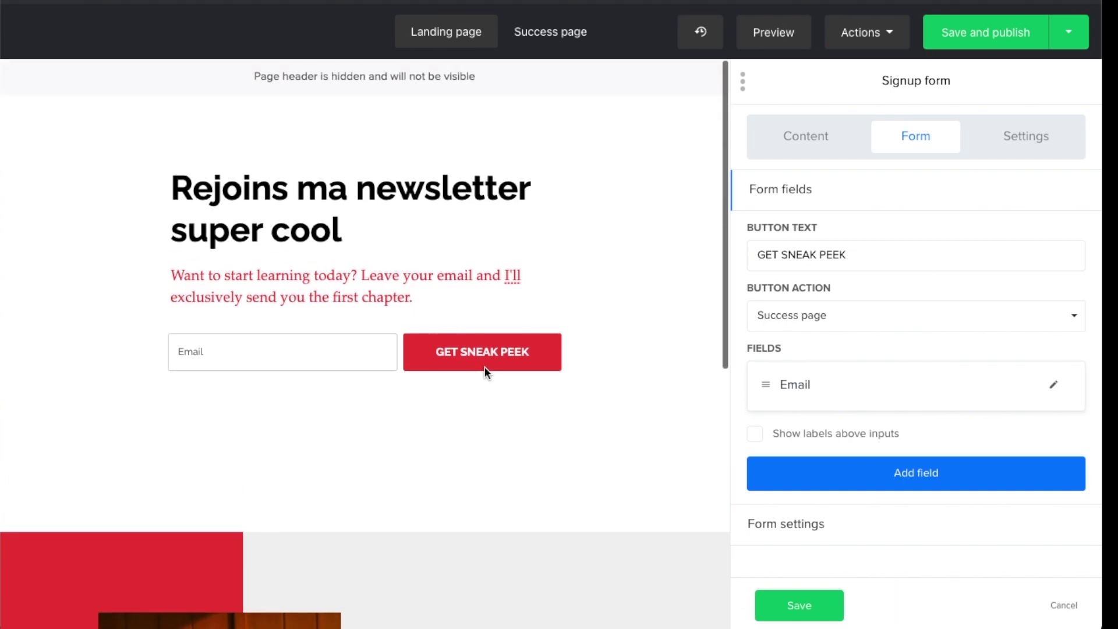
scroll(484, 366, "down", 8)
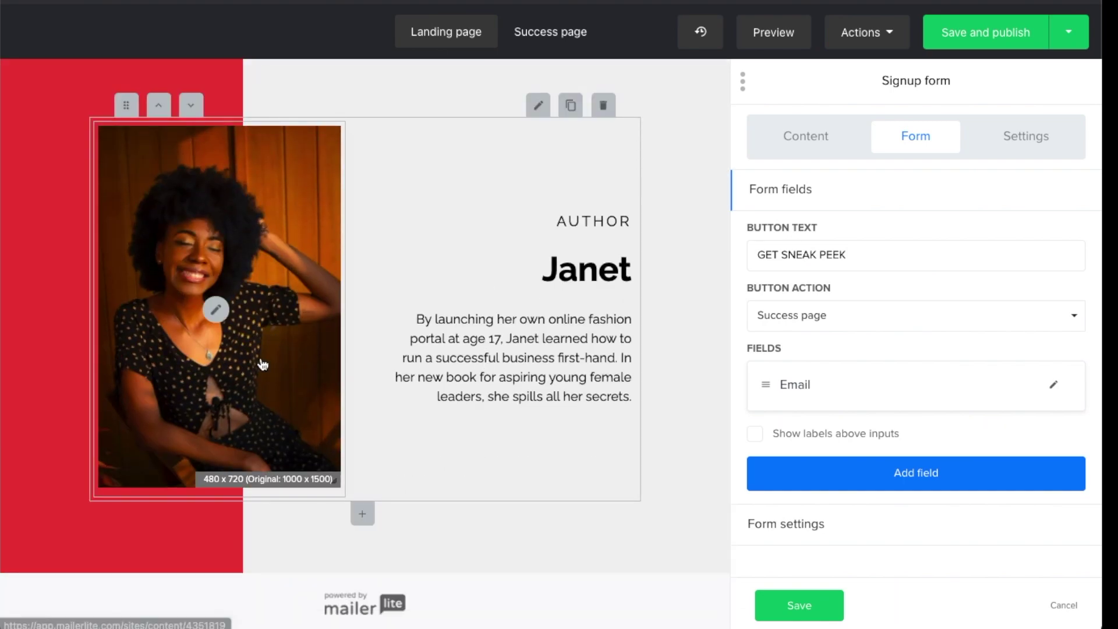
Select the author photo and open its image editor and file manager, closing both unchanged
left_click(262, 365)
left_click(880, 163)
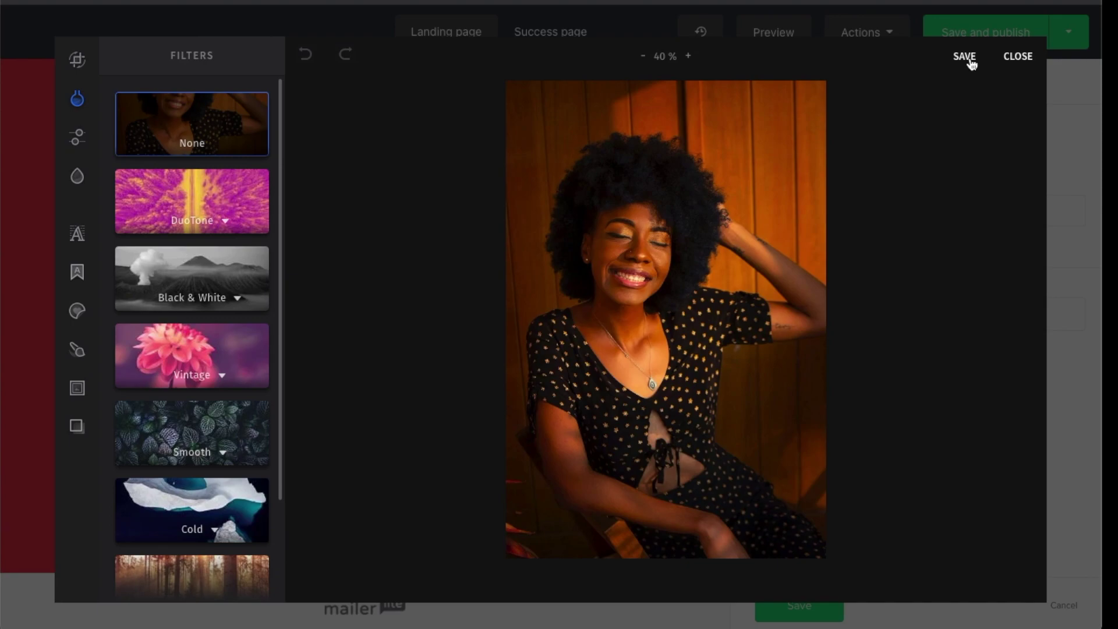
left_click(1024, 56)
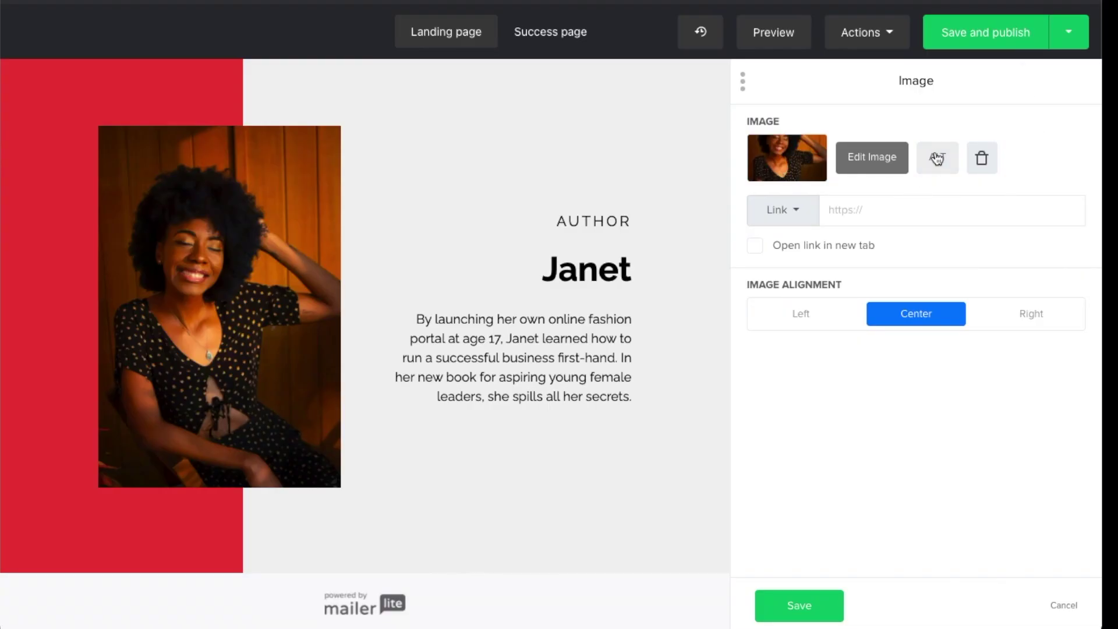
left_click(788, 162)
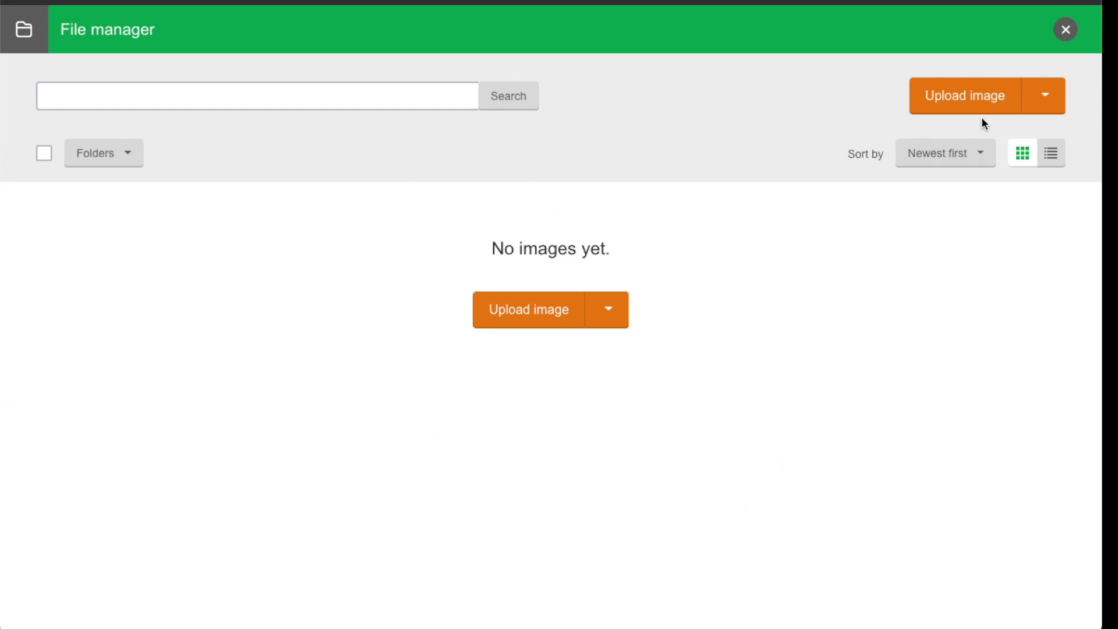
left_click(1067, 34)
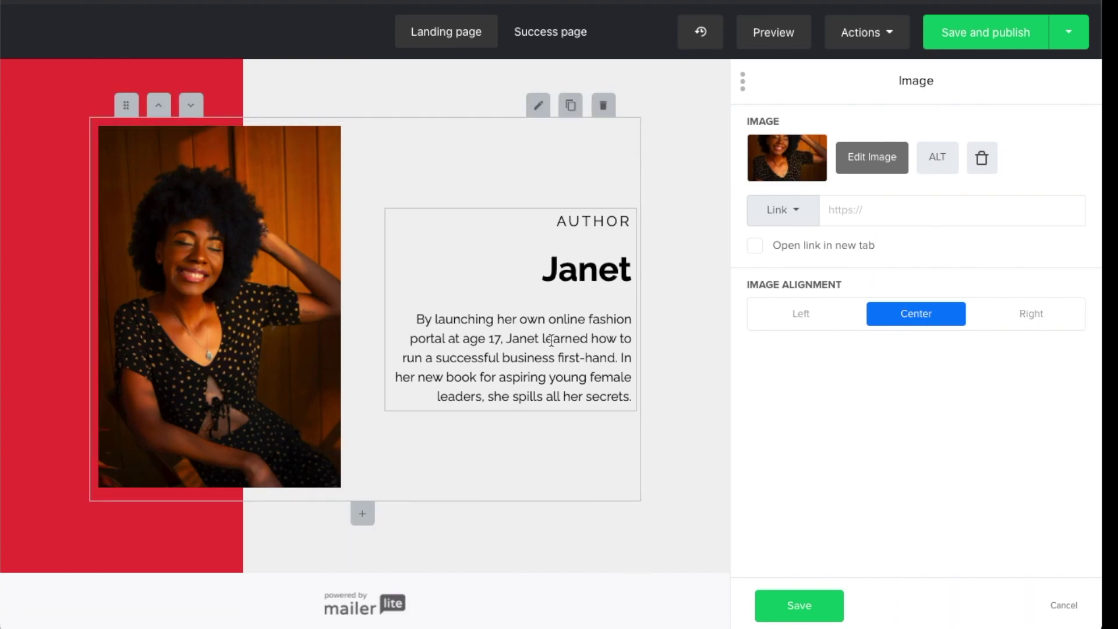
Switch the author photo's alignment to Left and back to Center
scroll(544, 340, "up", 6)
scroll(544, 340, "down", 5)
scroll(544, 343, "down", 1)
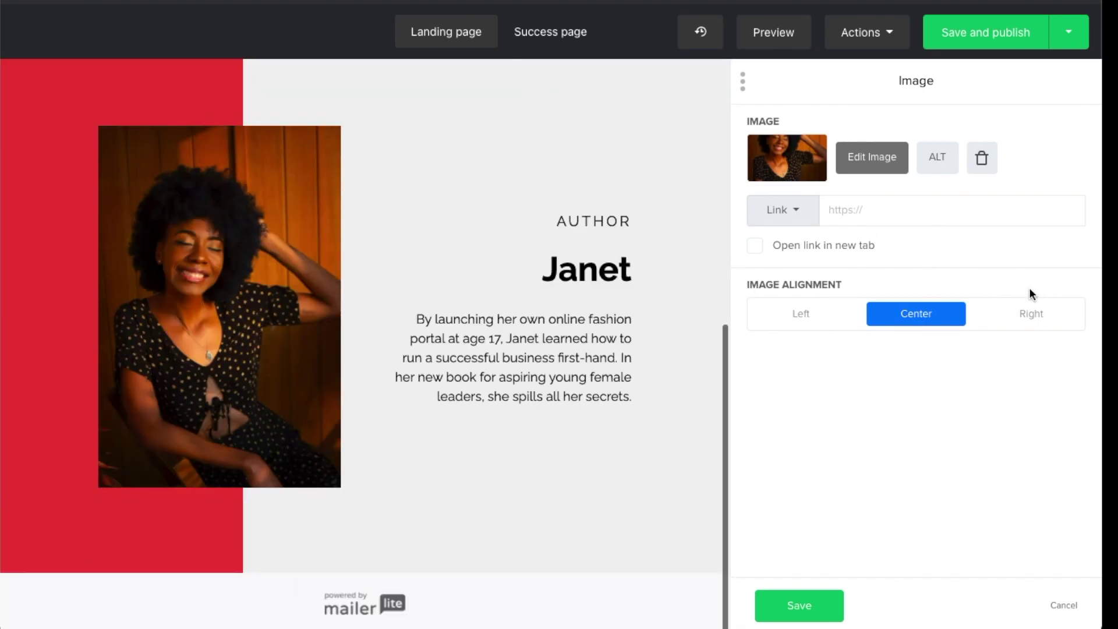
left_click(821, 318)
left_click(927, 318)
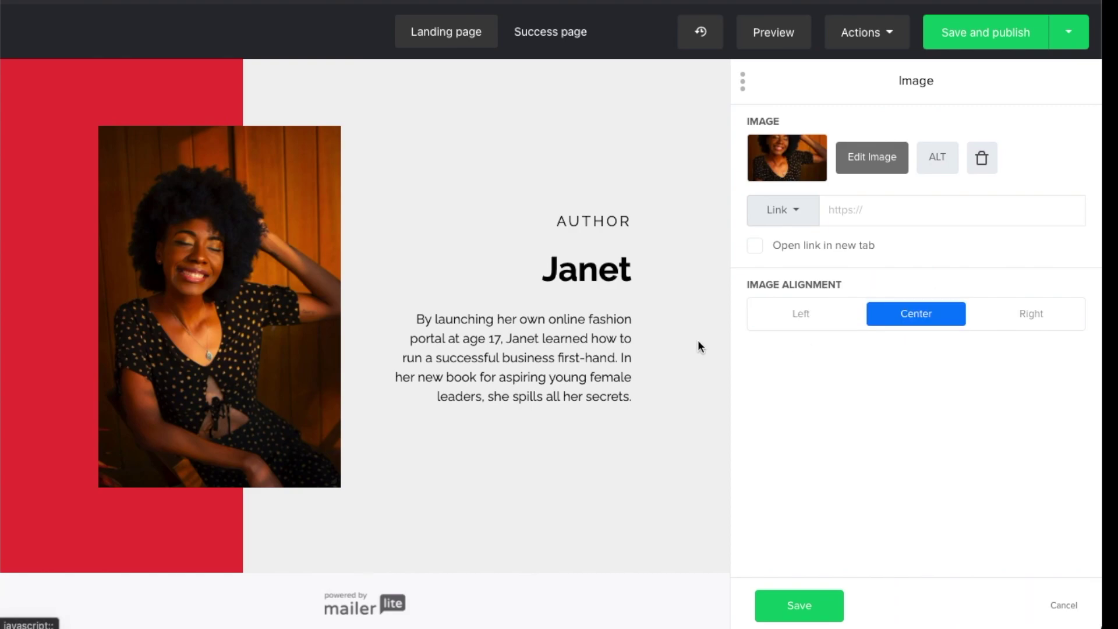
scroll(335, 393, "up", 3)
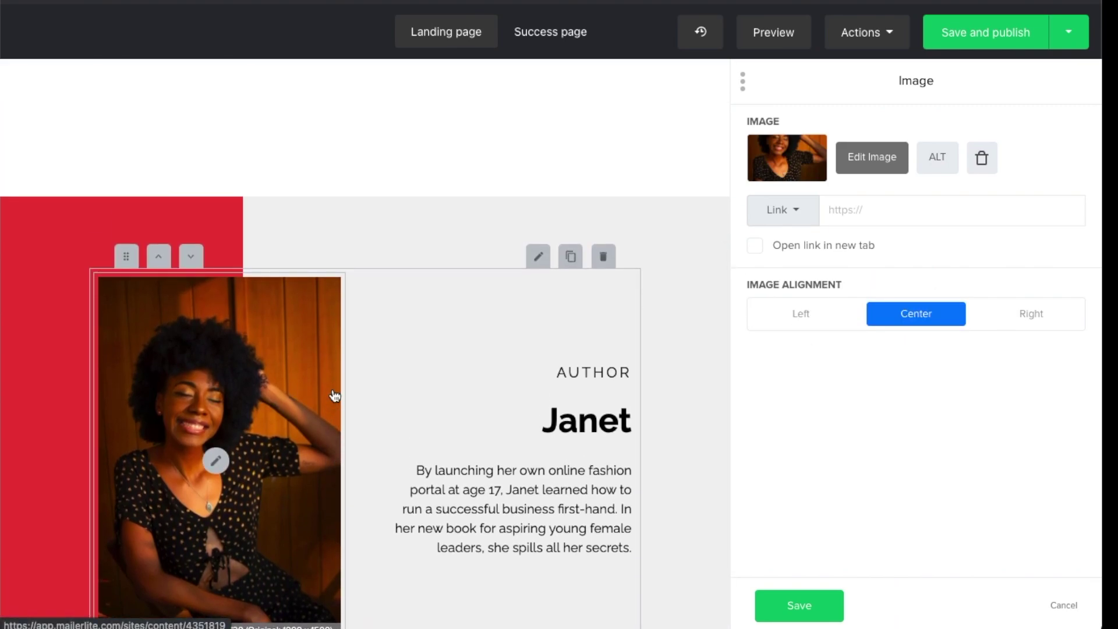
scroll(334, 396, "up", 5)
scroll(333, 395, "down", 5)
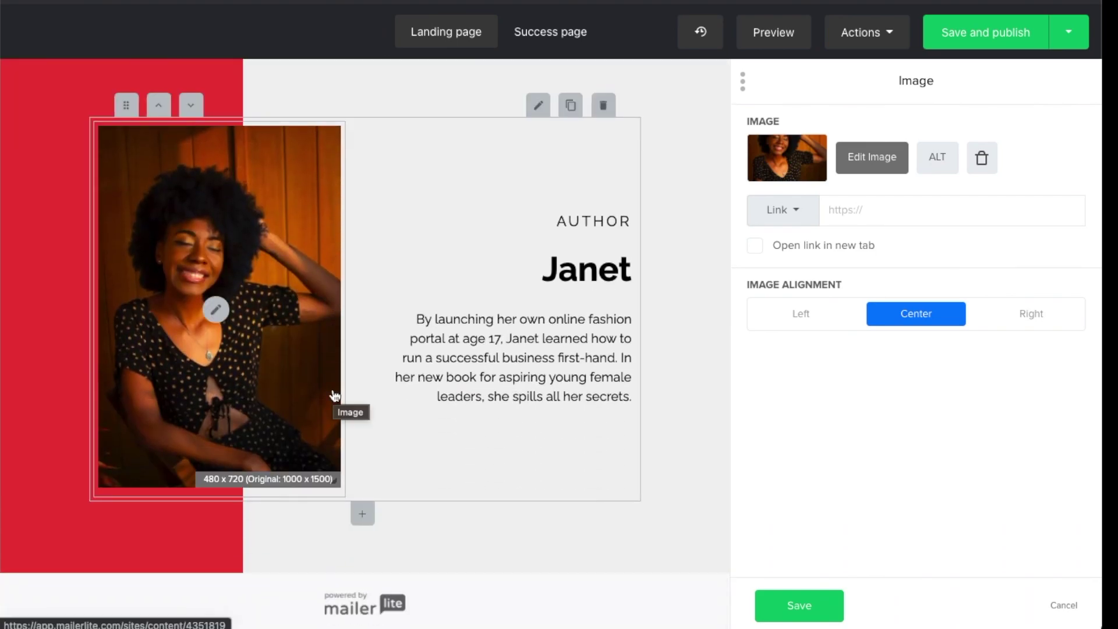
scroll(694, 384, "up", 5)
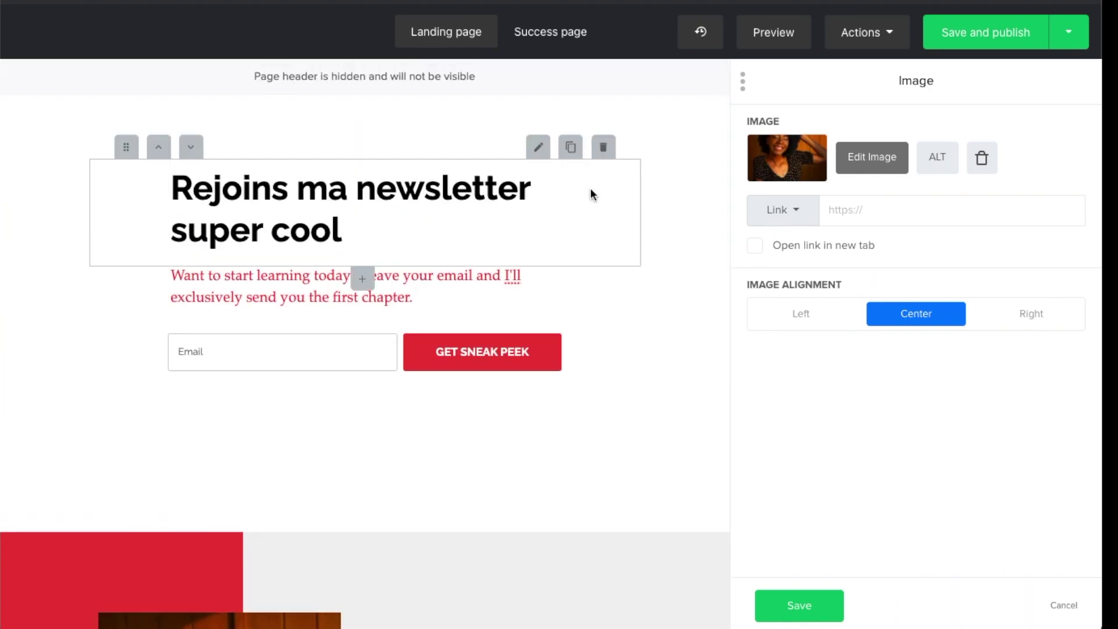
View the blocks on the 'Thank you!' success page, then go back to the landing page
left_click(553, 34)
scroll(446, 344, "down", 1)
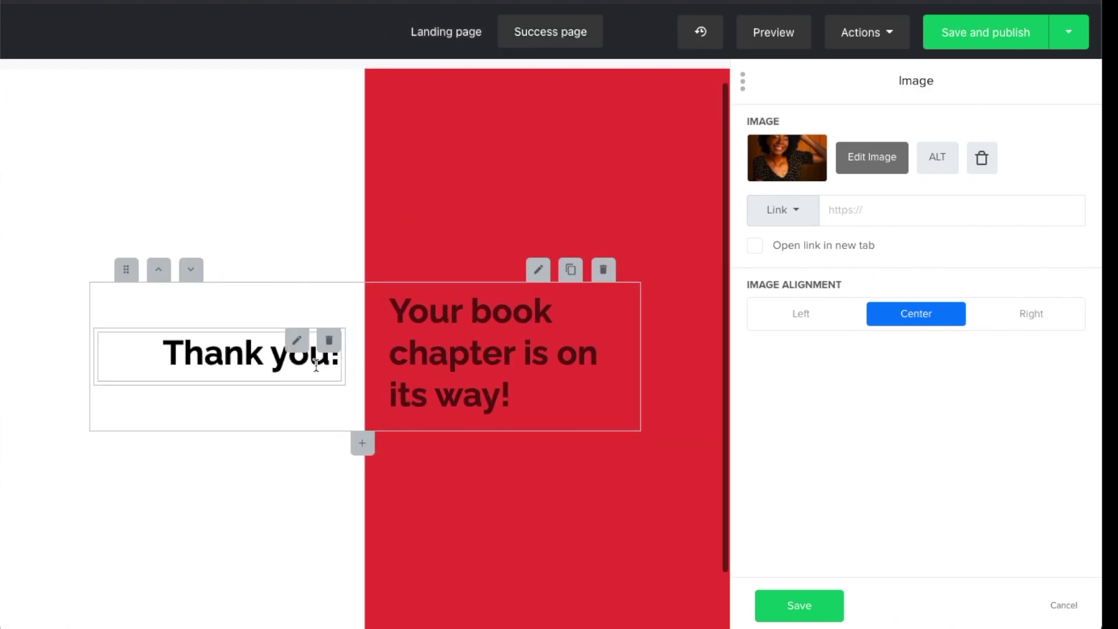
left_click(620, 299)
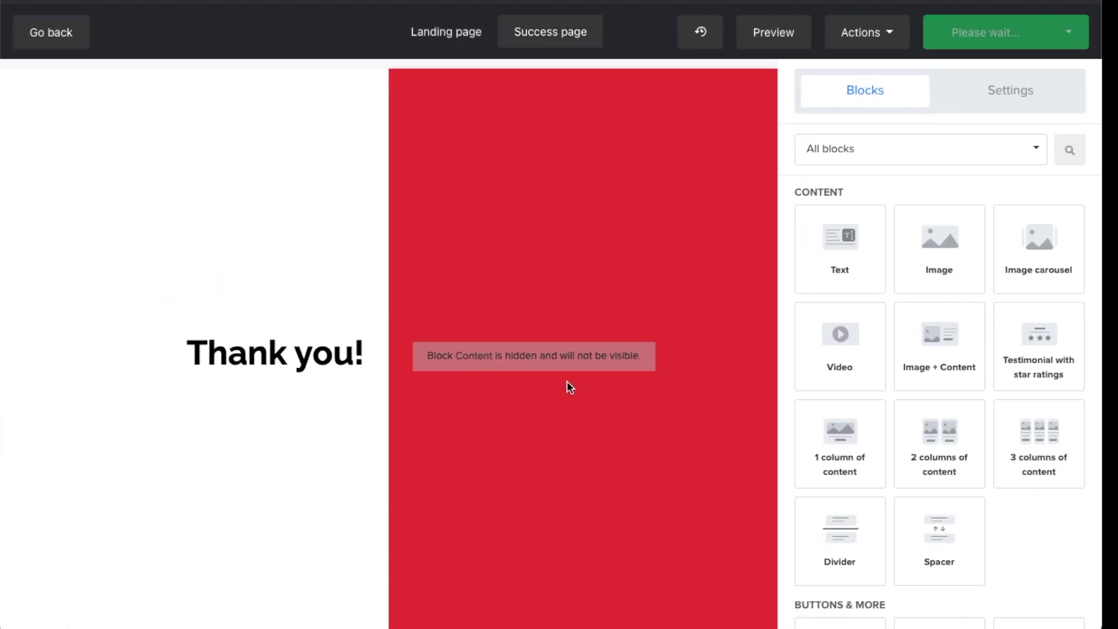
scroll(265, 395, "up", 3)
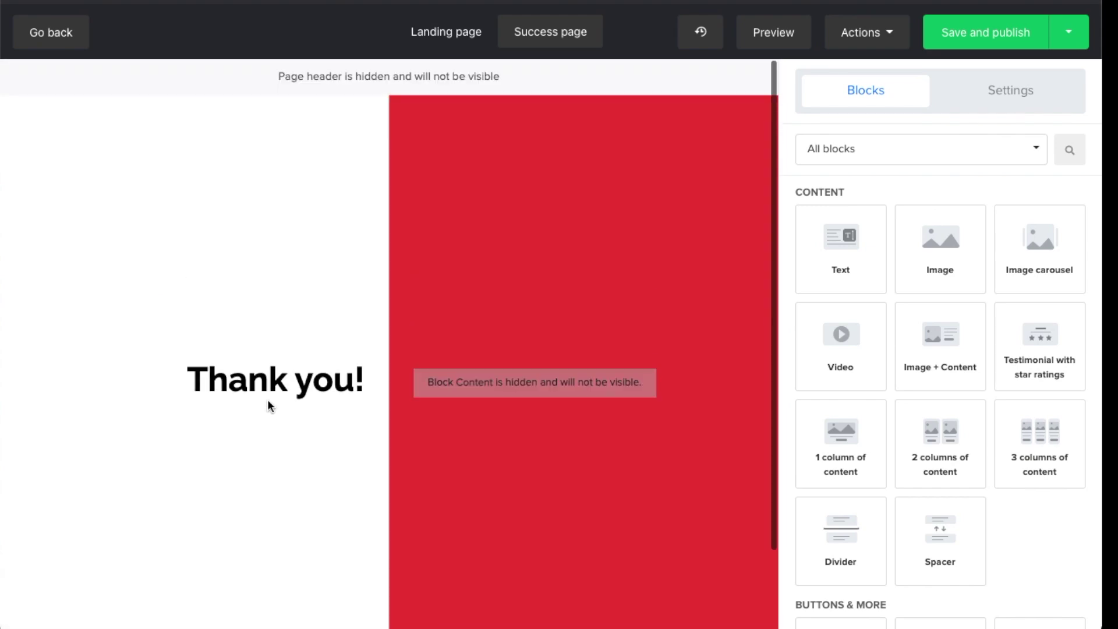
mouse_move(267, 400)
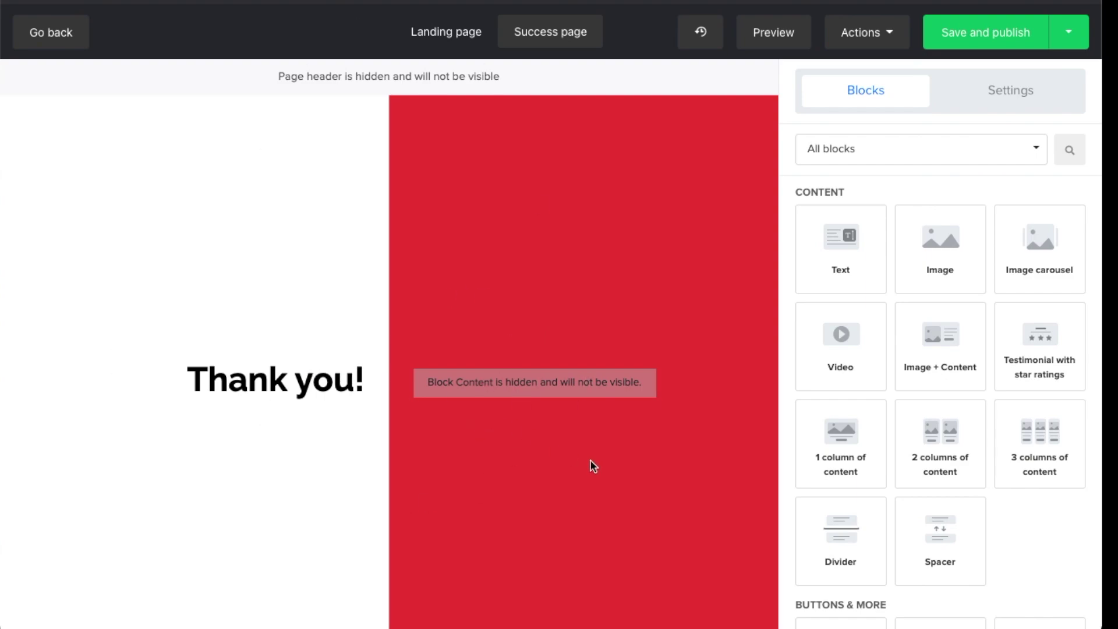
left_click(460, 32)
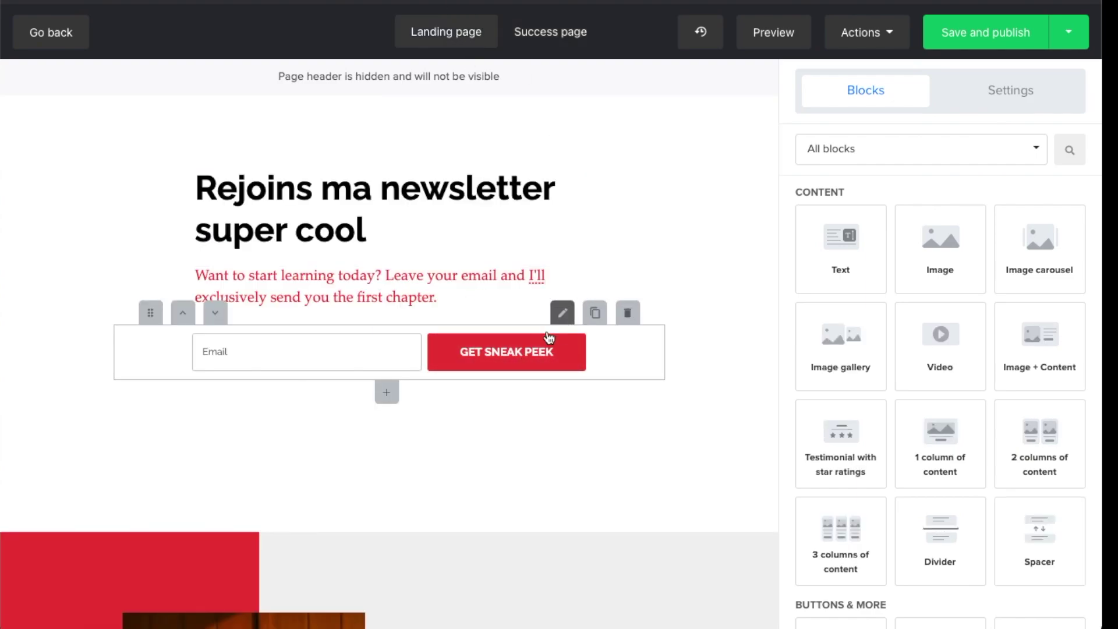
Reopen the signup form's settings and look over its style and spacing options
left_click(386, 362)
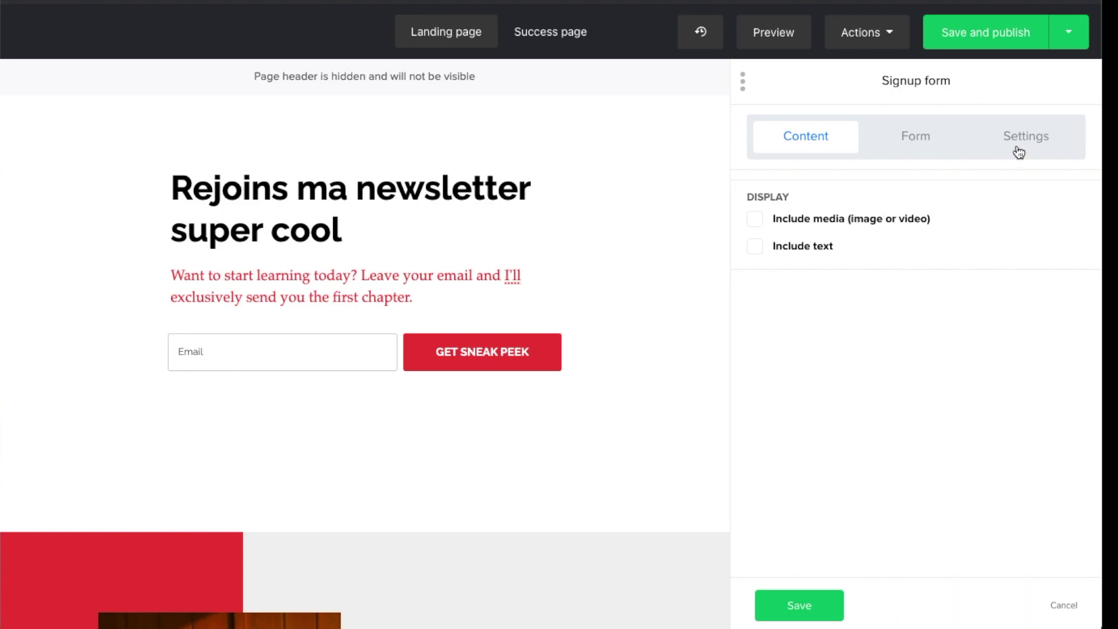
left_click(1040, 145)
scroll(915, 250, "down", 4)
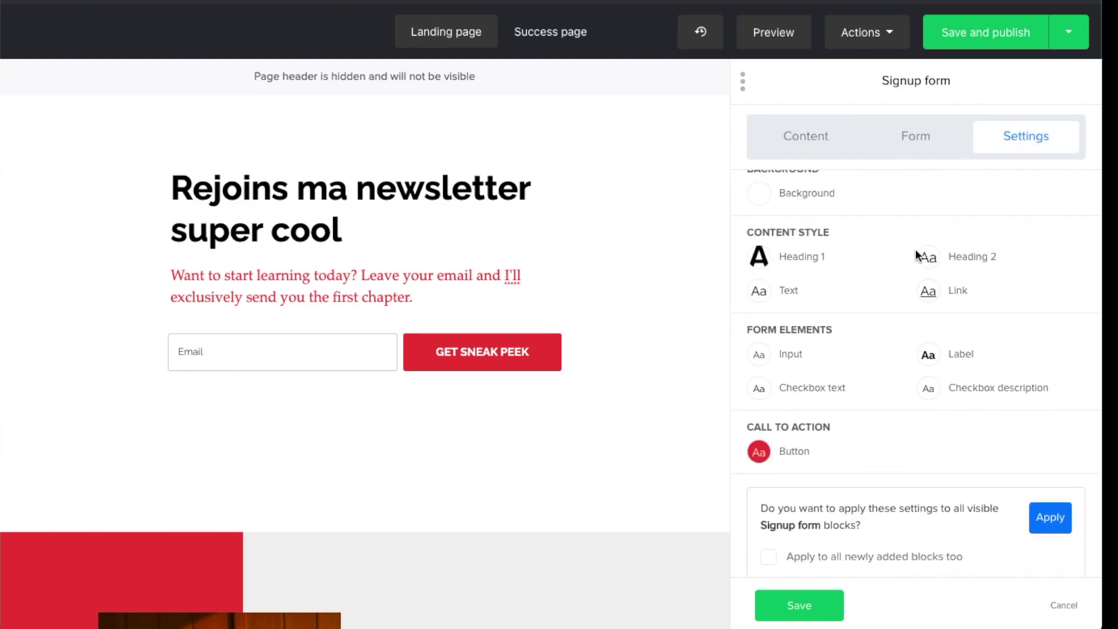
scroll(906, 295, "up", 4)
scroll(905, 294, "down", 4)
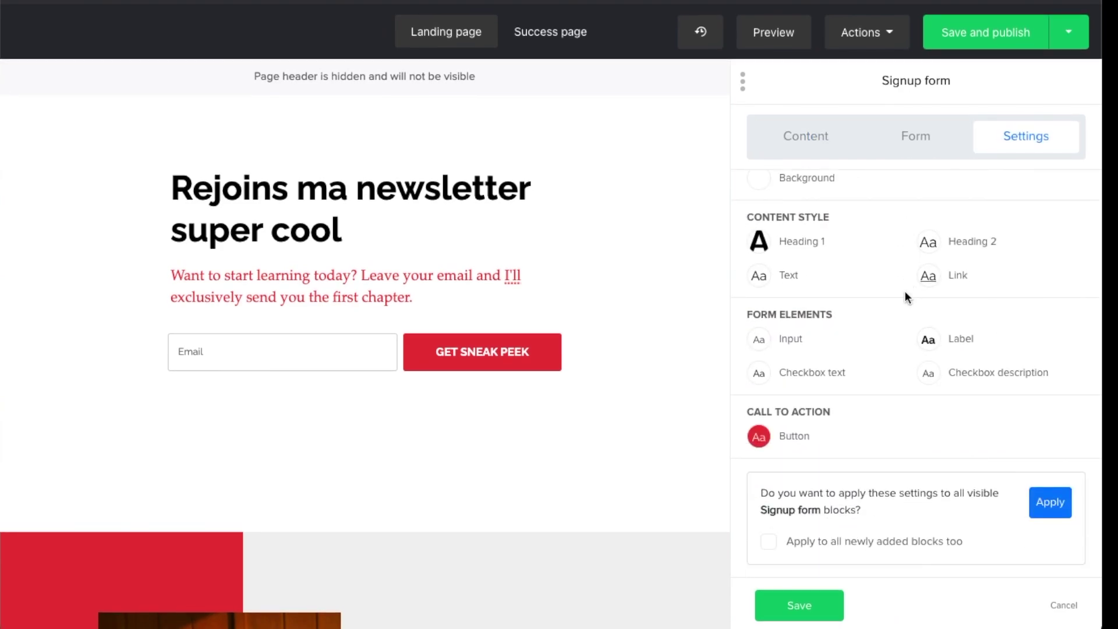
scroll(904, 291, "up", 4)
Browse the form's field, content, privacy/GDPR/reCAPTCHA and button options
left_click(914, 132)
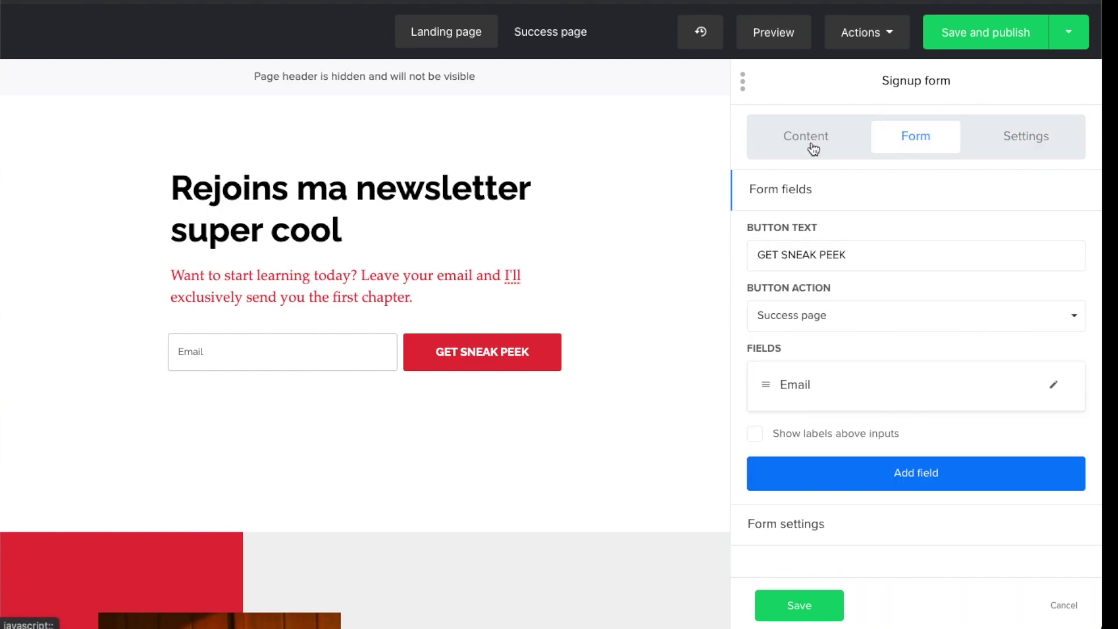
left_click(805, 145)
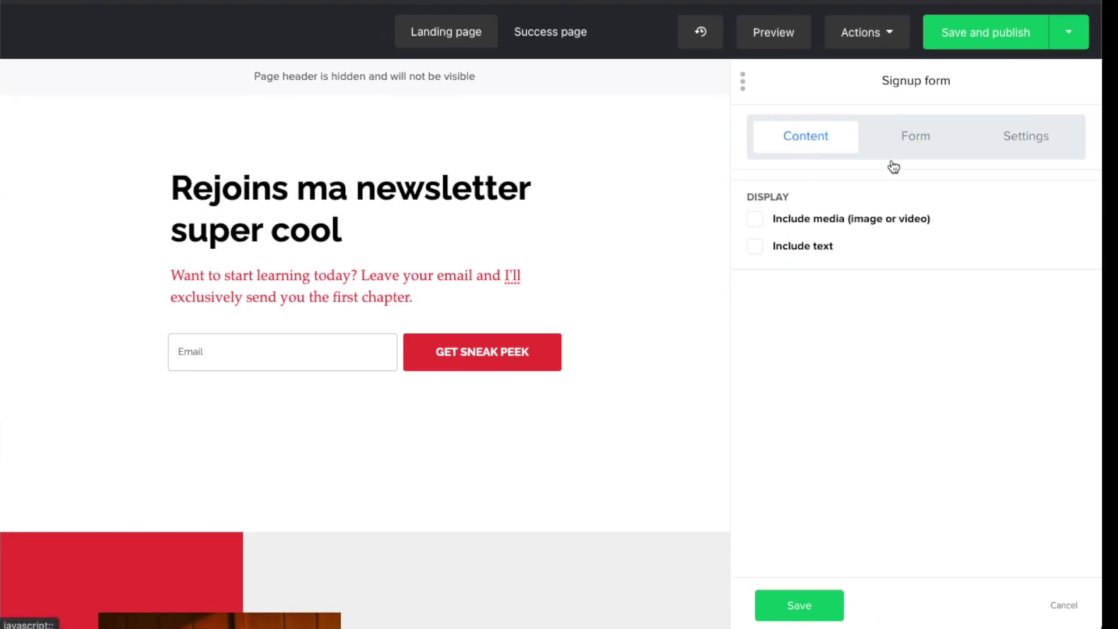
left_click(902, 143)
left_click(821, 524)
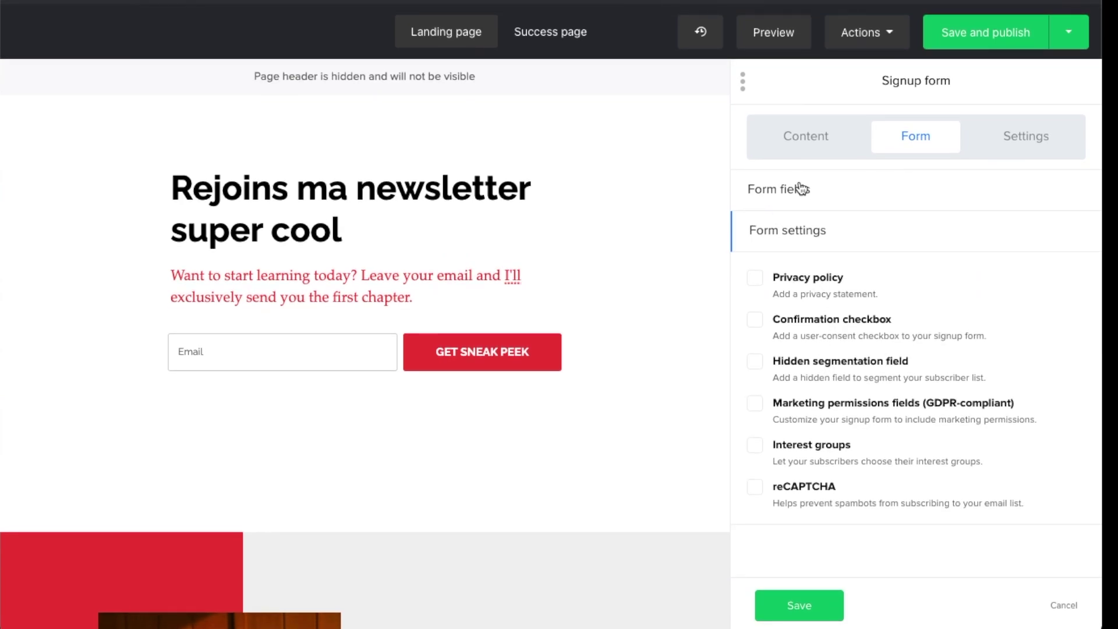
left_click(803, 188)
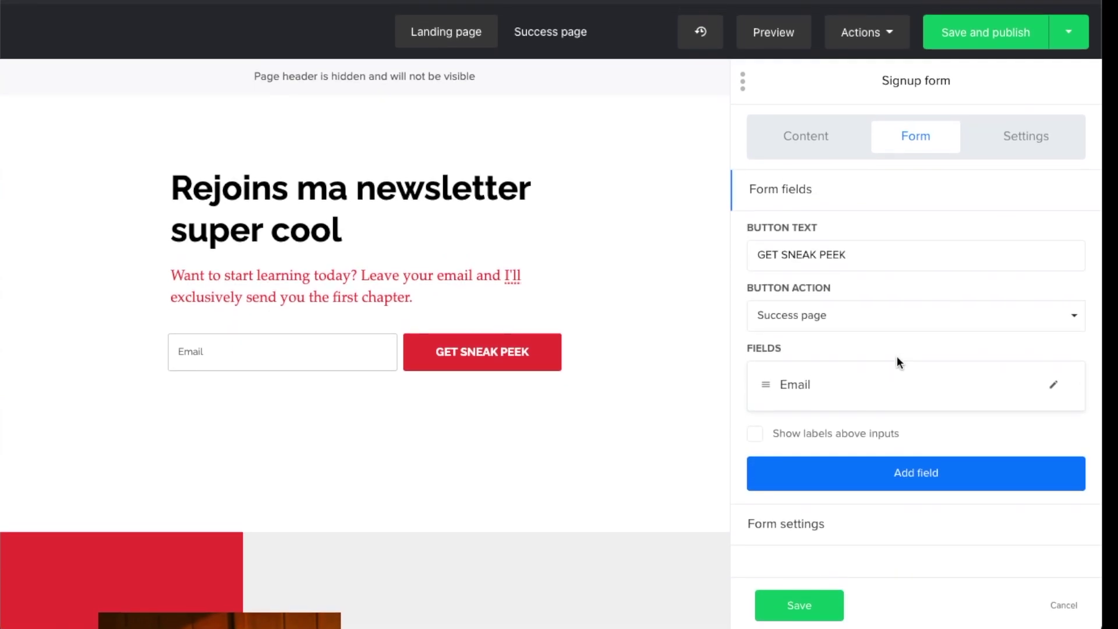
left_click(1014, 153)
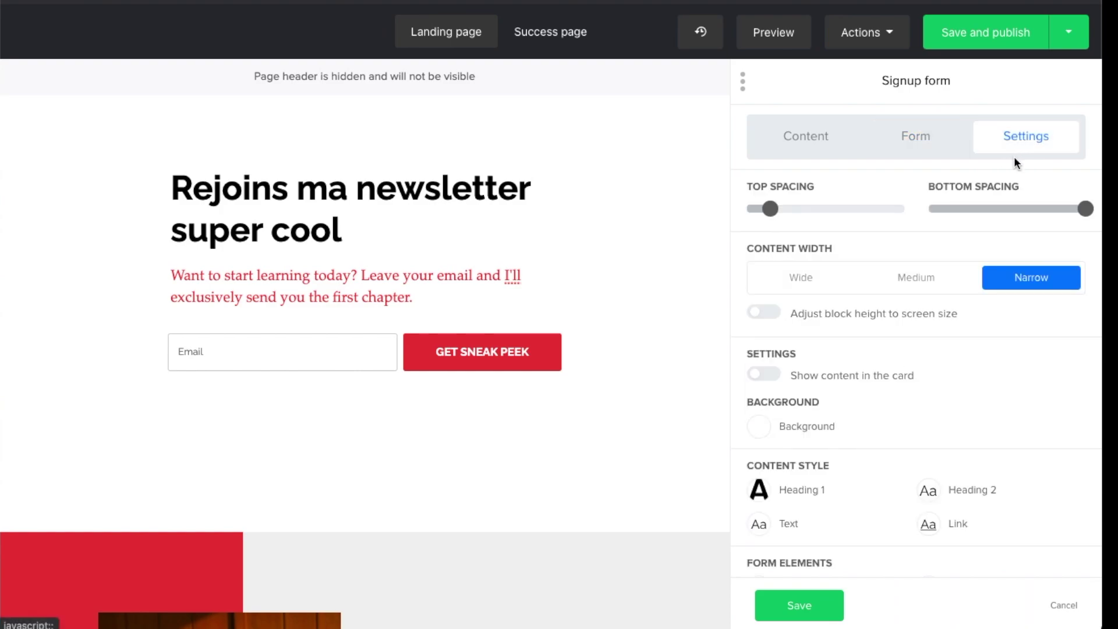
scroll(920, 313, "down", 3)
scroll(920, 317, "down", 3)
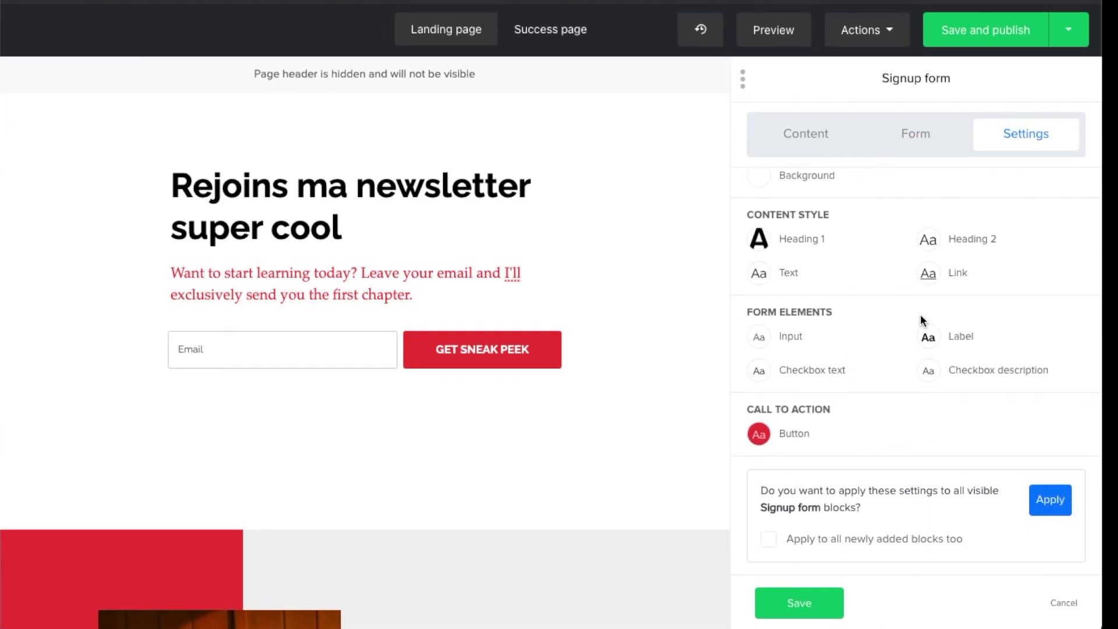
scroll(920, 317, "up", 5)
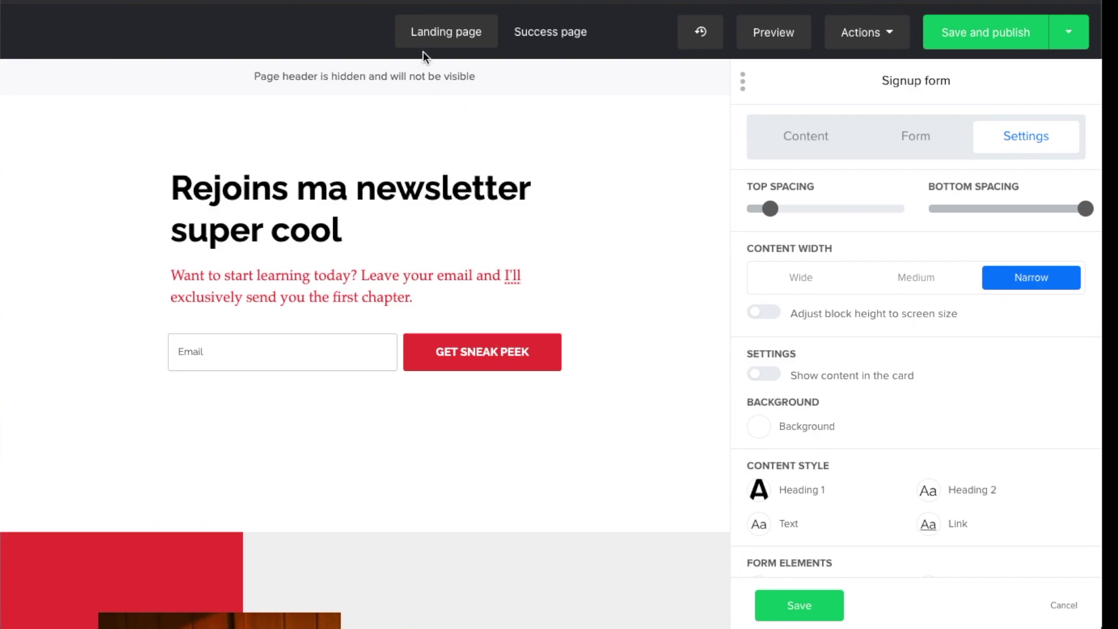
Check the Thank you page, save the form settings, and preview the landing page
left_click(552, 35)
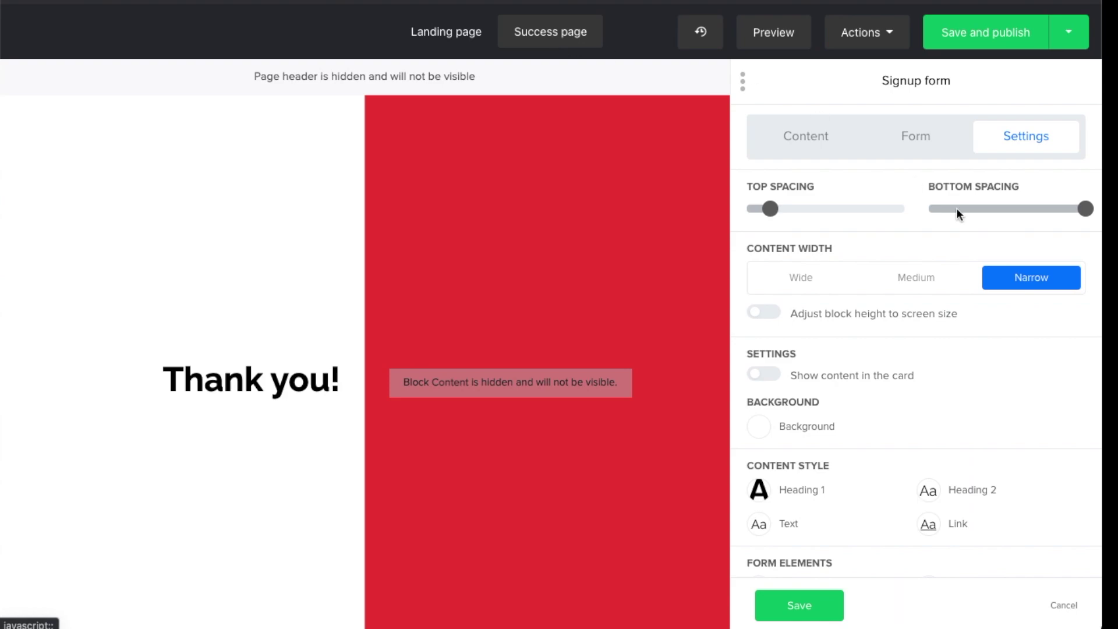
left_click(830, 600)
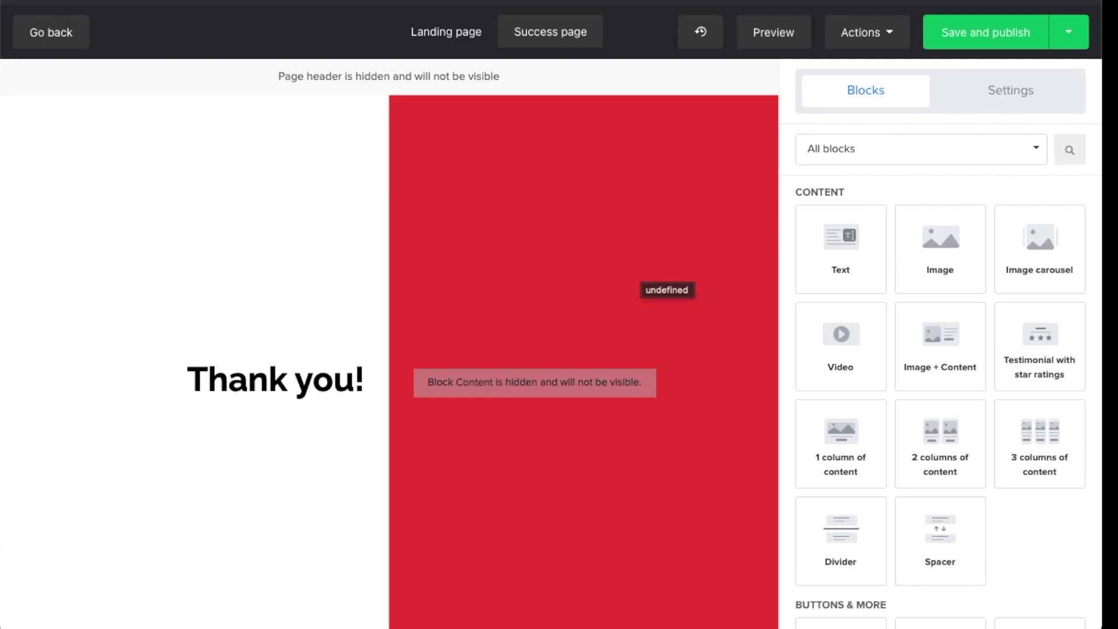
left_click(460, 32)
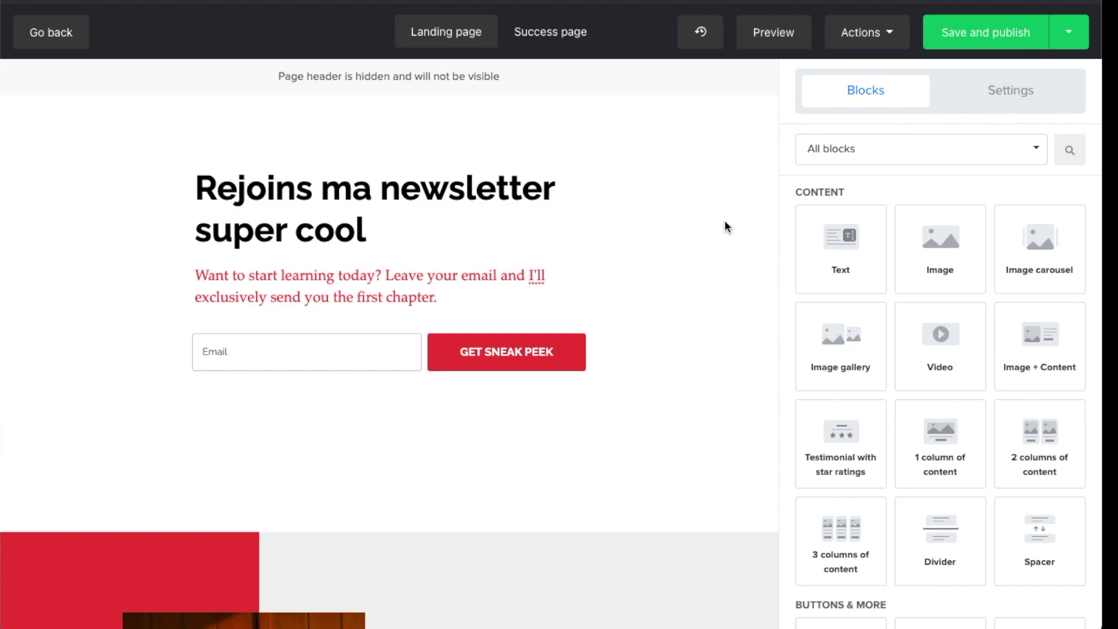
left_click(775, 34)
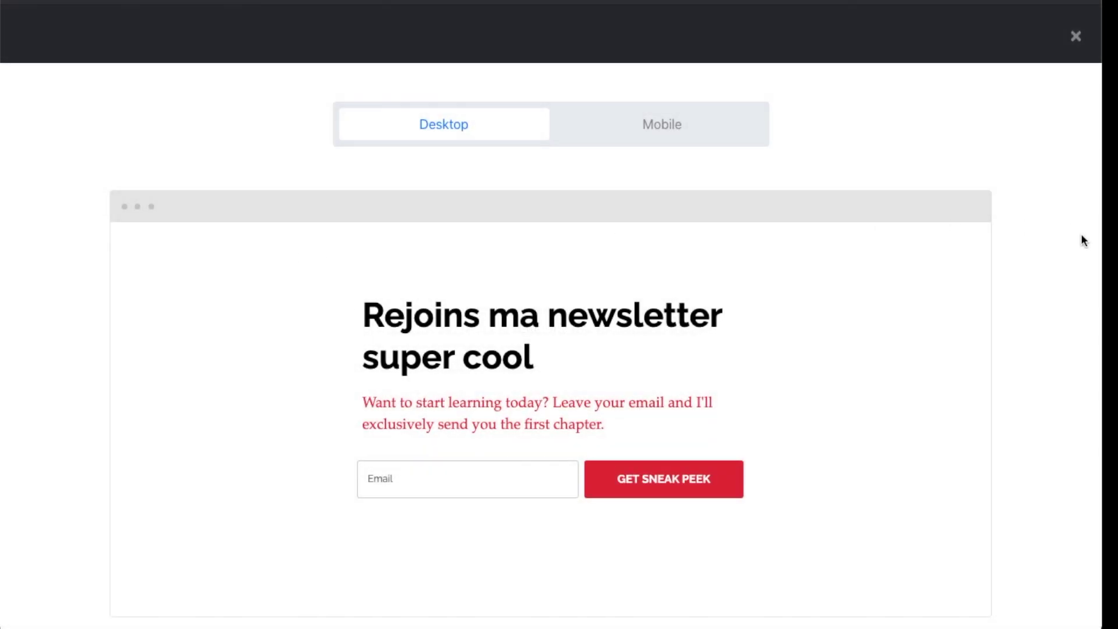
Check the landing page preview in Mobile and Desktop views, then close it
scroll(779, 332, "down", 10)
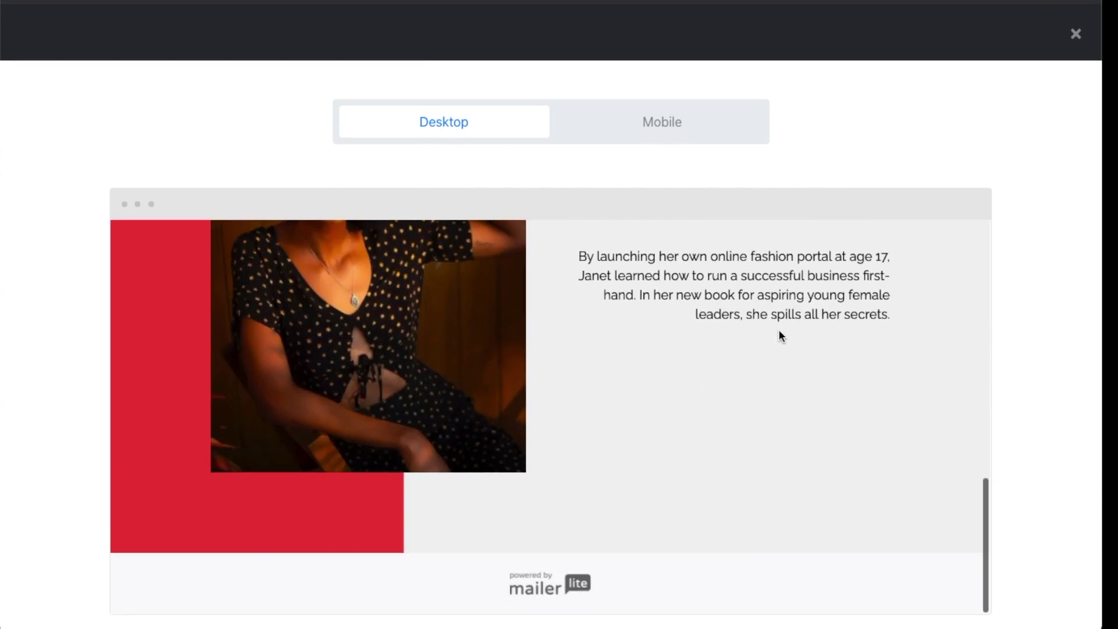
scroll(782, 337, "up", 10)
left_click(657, 119)
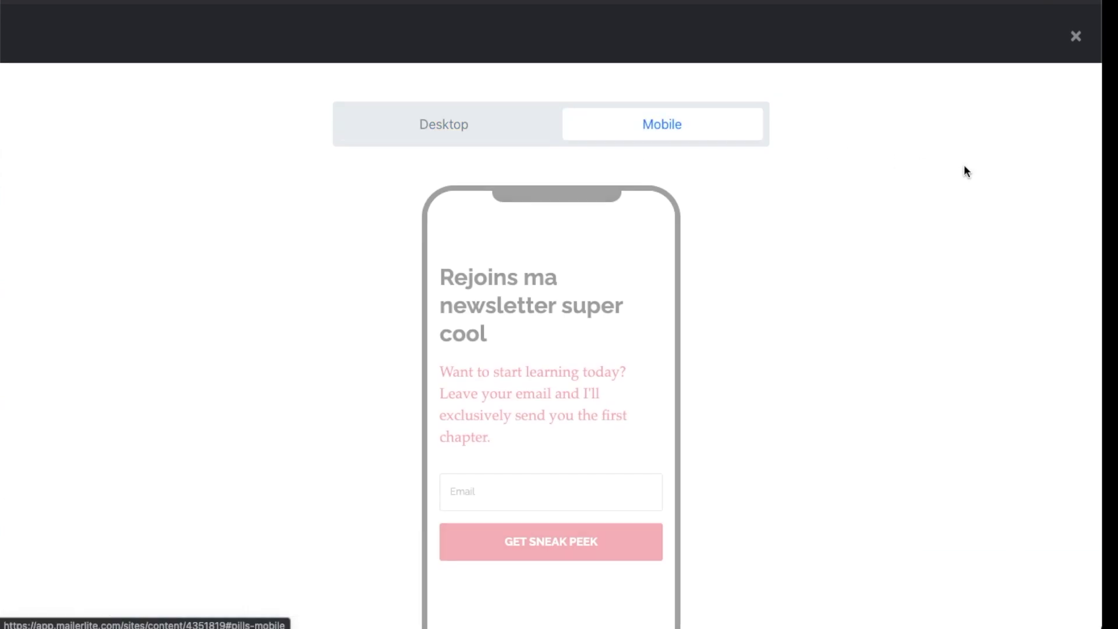
scroll(616, 305, "down", 2)
scroll(616, 307, "down", 8)
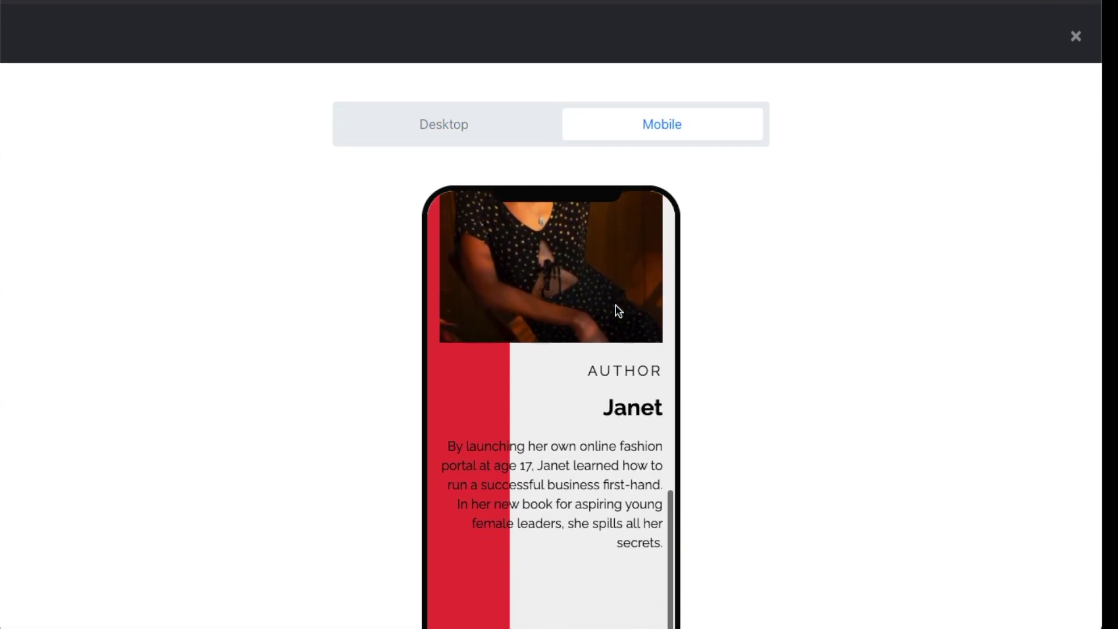
scroll(618, 310, "up", 10)
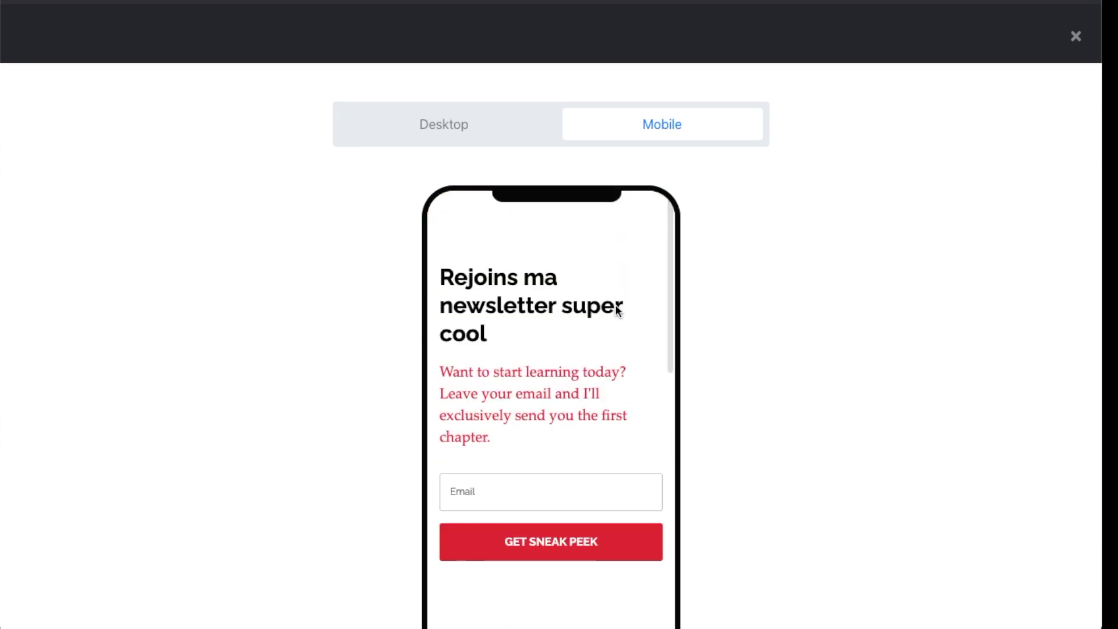
left_click(462, 132)
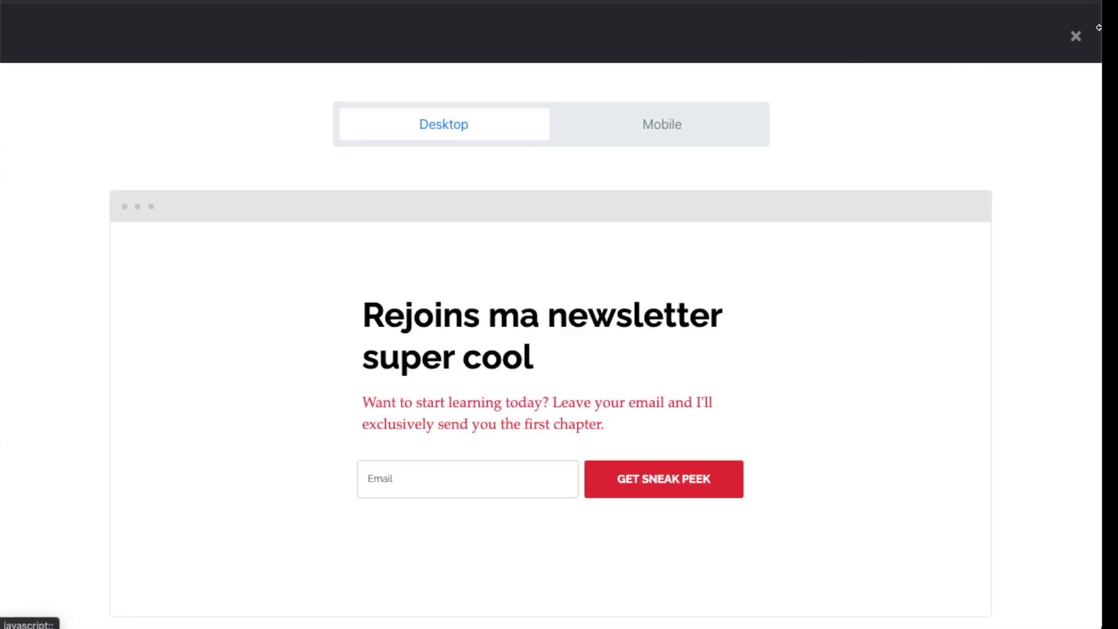
left_click(1075, 38)
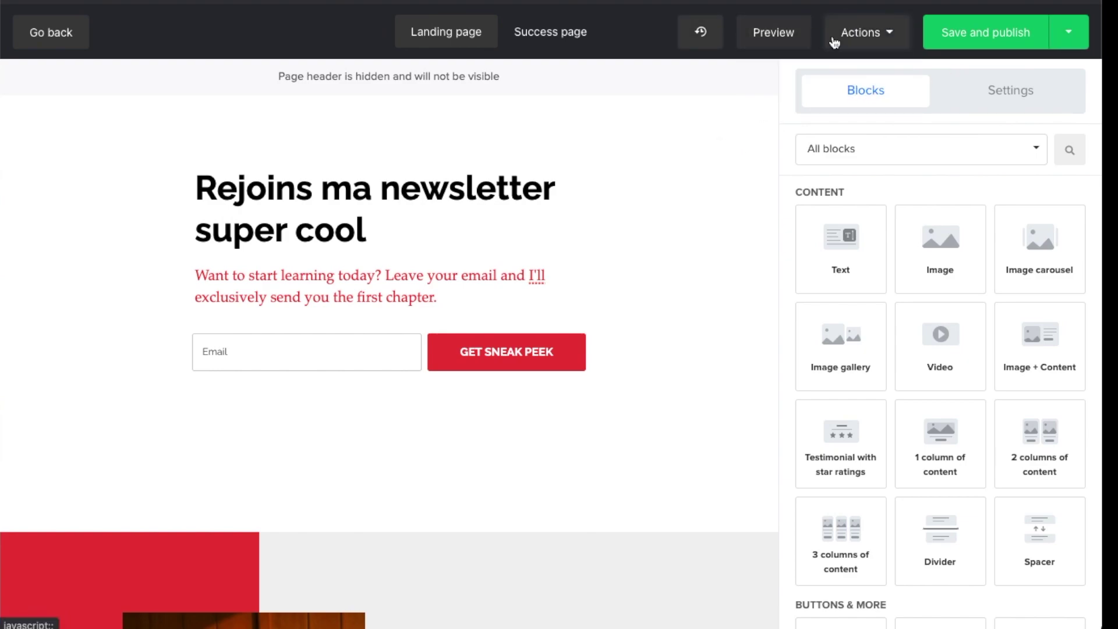
left_click(987, 45)
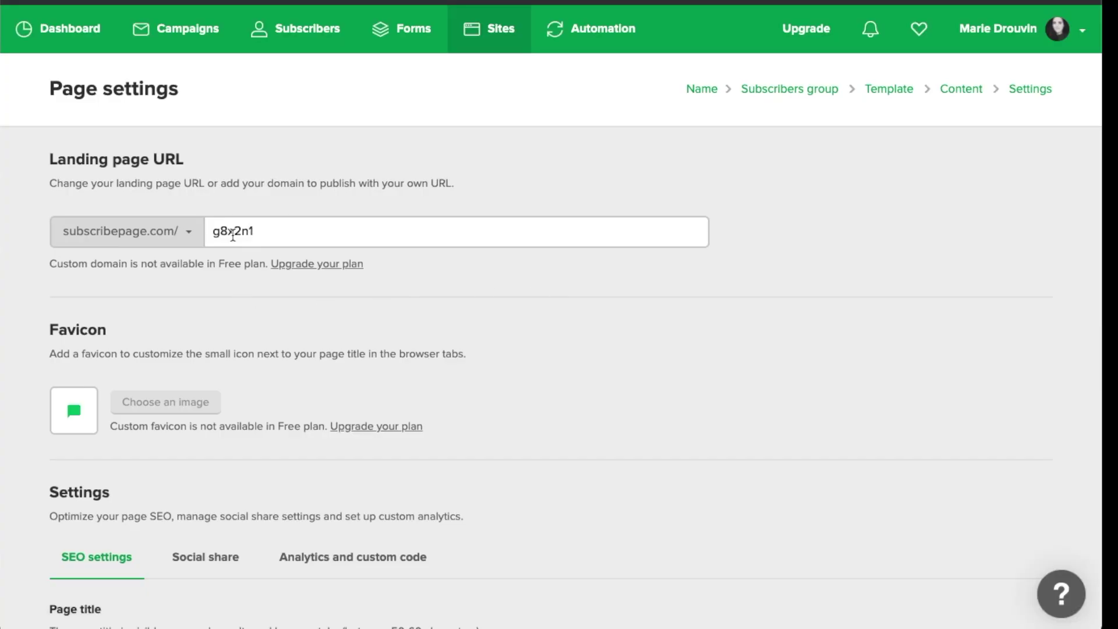
left_click(134, 236)
left_click(390, 307)
double_click(215, 233)
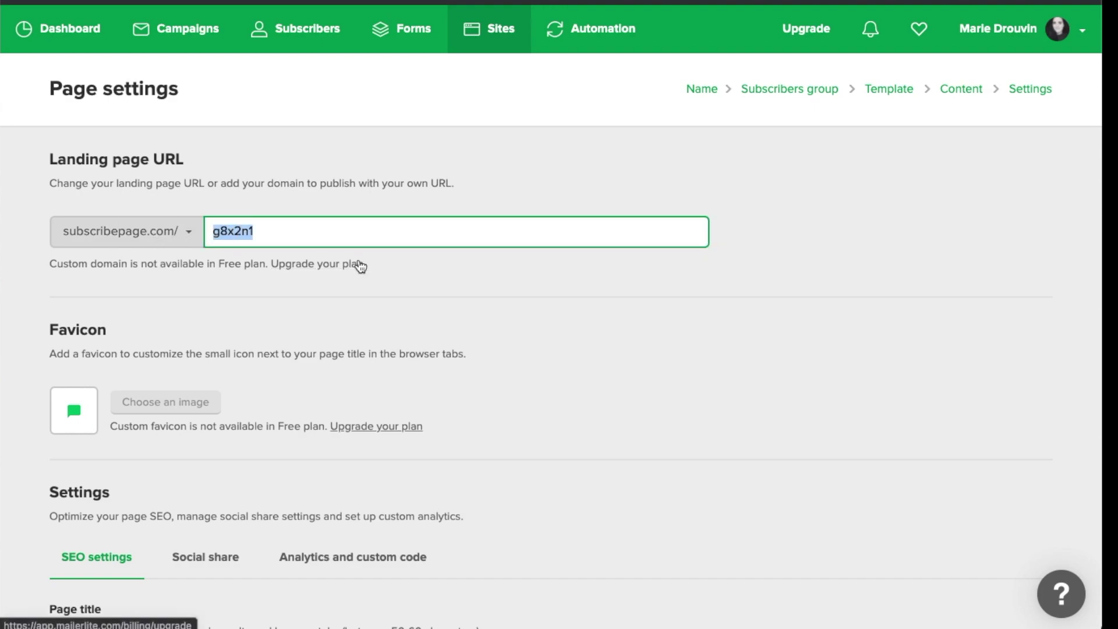
type("newsletter")
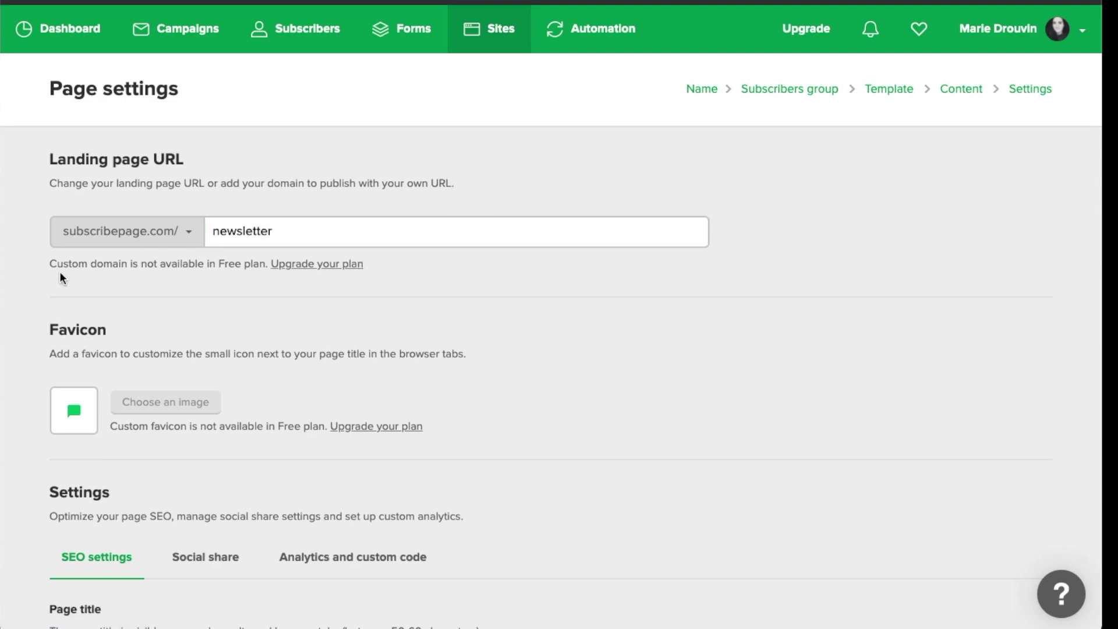
scroll(61, 275, "down", 1)
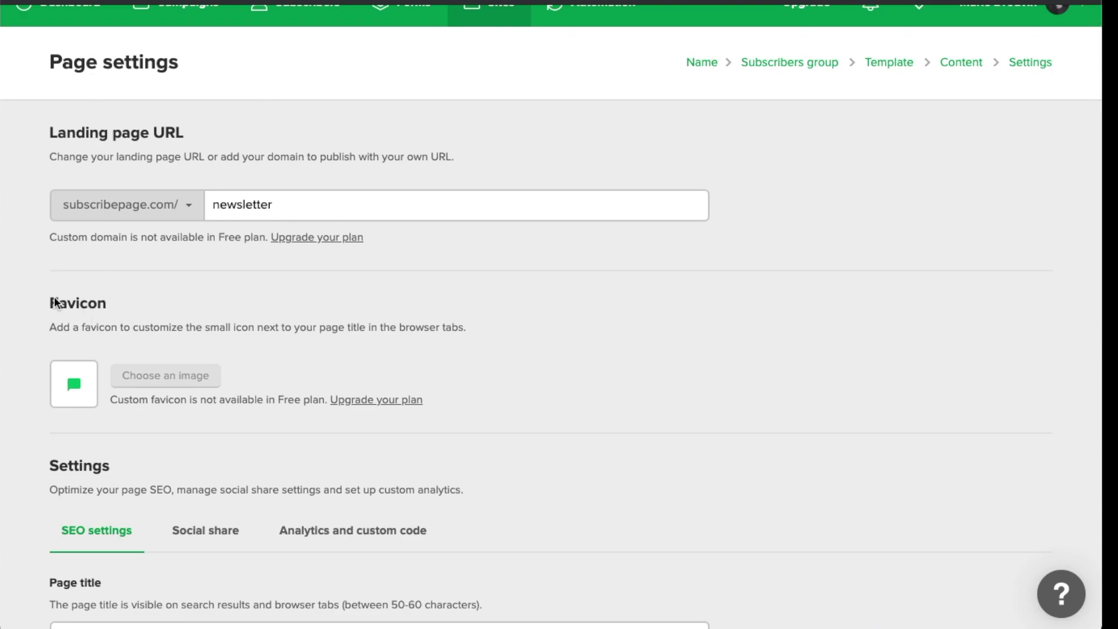
scroll(40, 348, "down", 5)
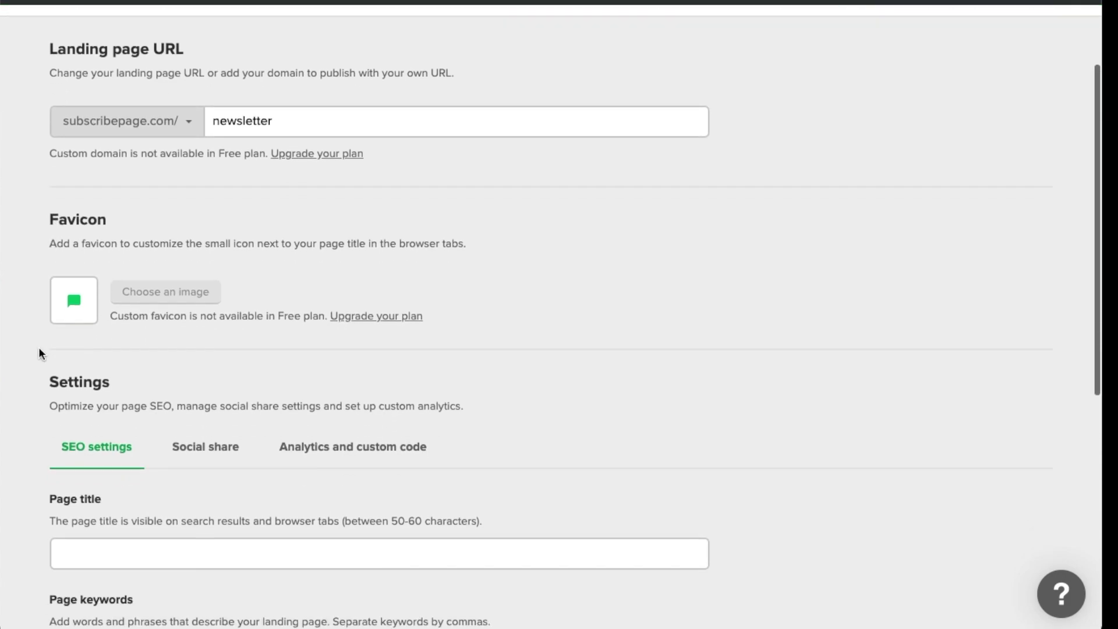
scroll(39, 348, "down", 3)
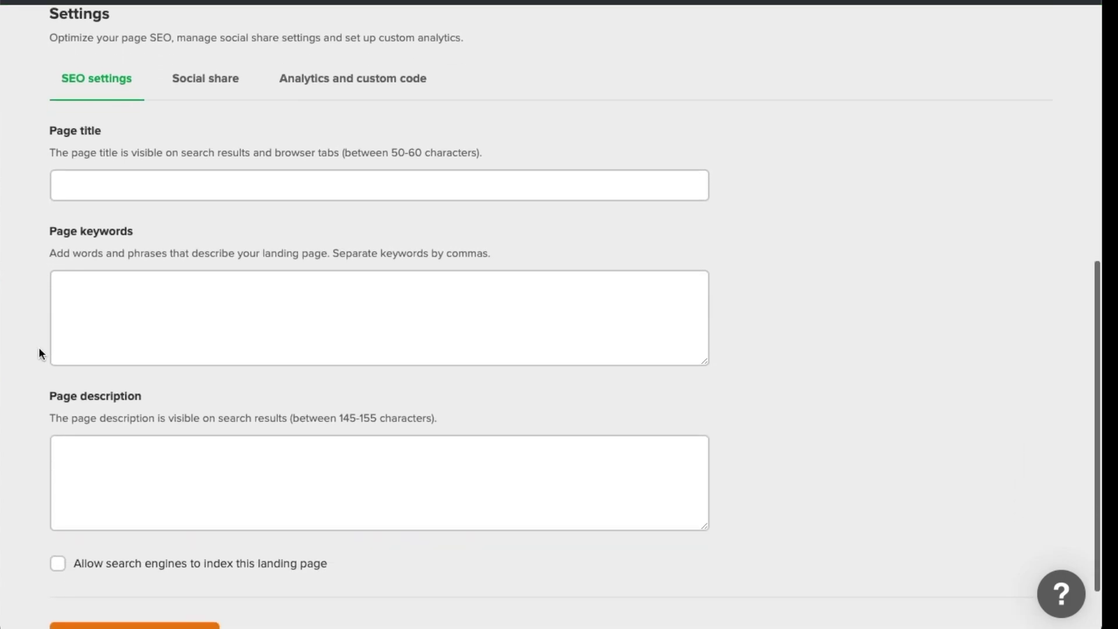
scroll(39, 348, "down", 1)
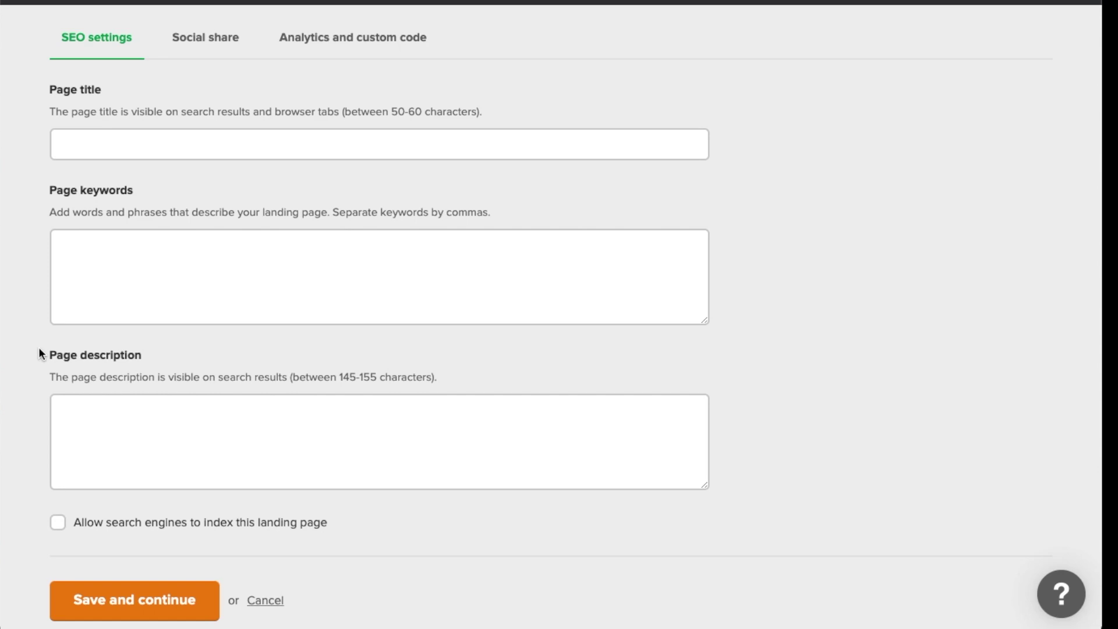
double_click(92, 190)
scroll(145, 242, "up", 10)
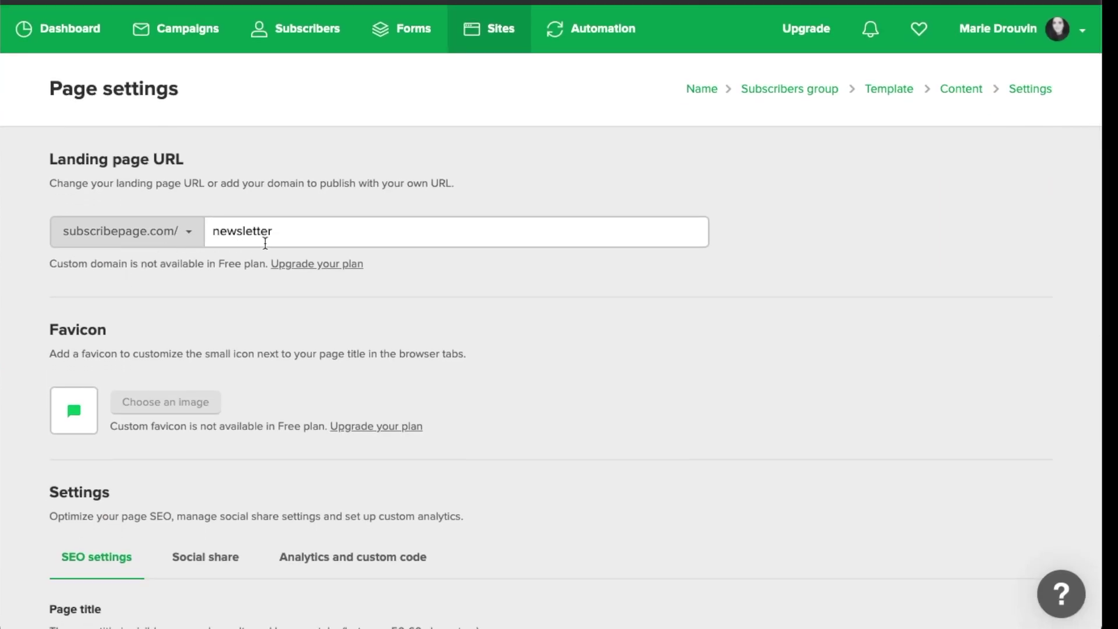
scroll(46, 273, "down", 10)
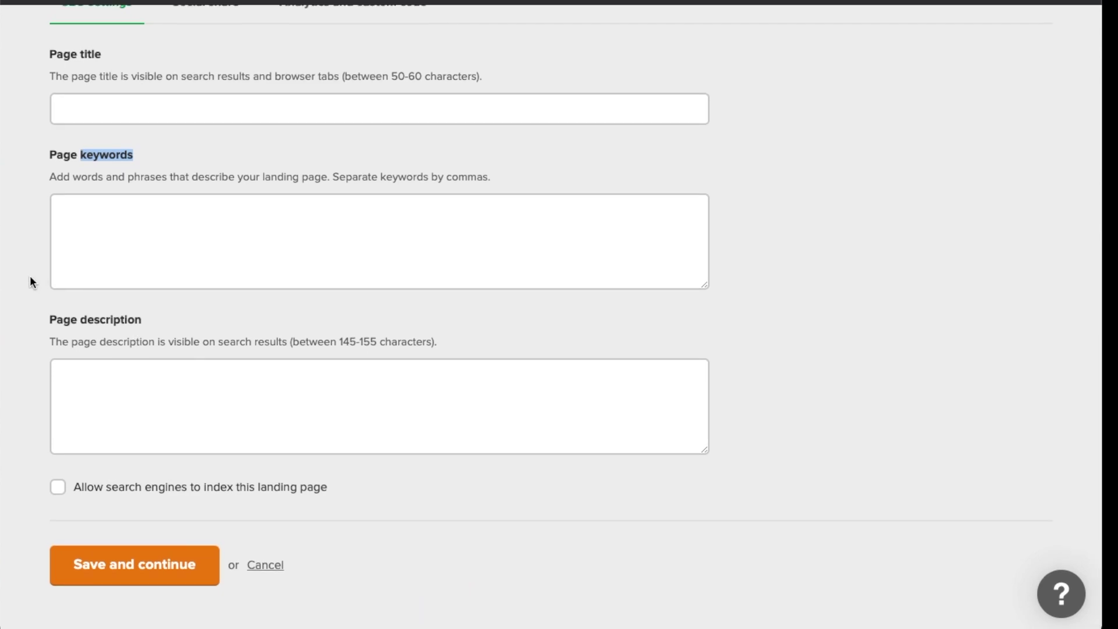
left_click(102, 156)
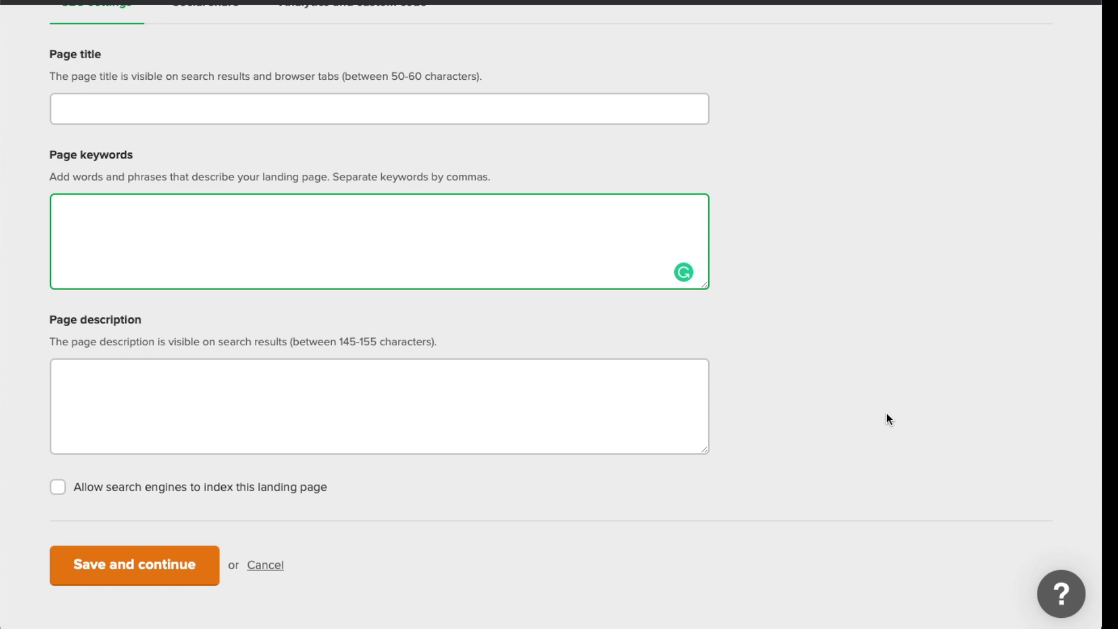
scroll(887, 417, "up", 10)
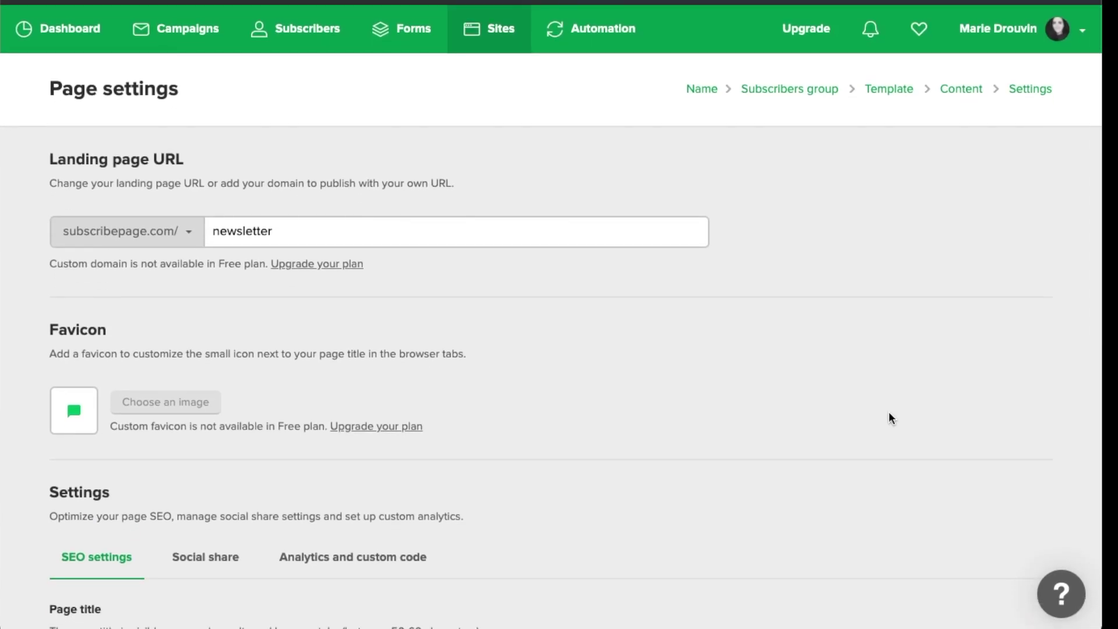
scroll(889, 416, "down", 10)
scroll(291, 431, "up", 10)
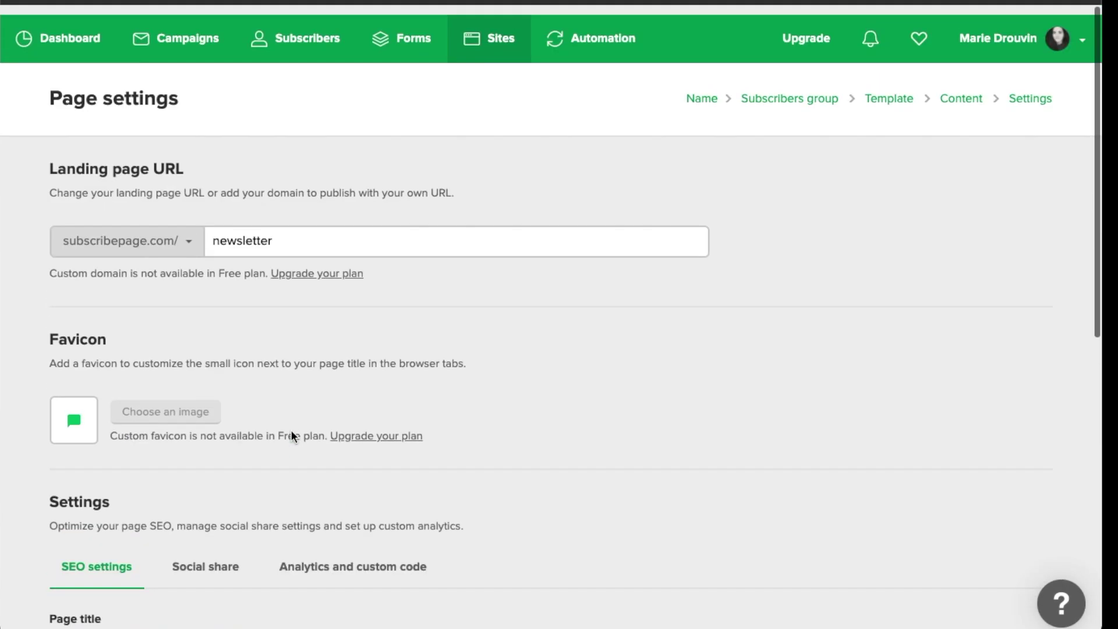
scroll(291, 436, "down", 10)
Save the page settings and enter 'mariedrouvin' into the landing page URL slug
left_click(134, 575)
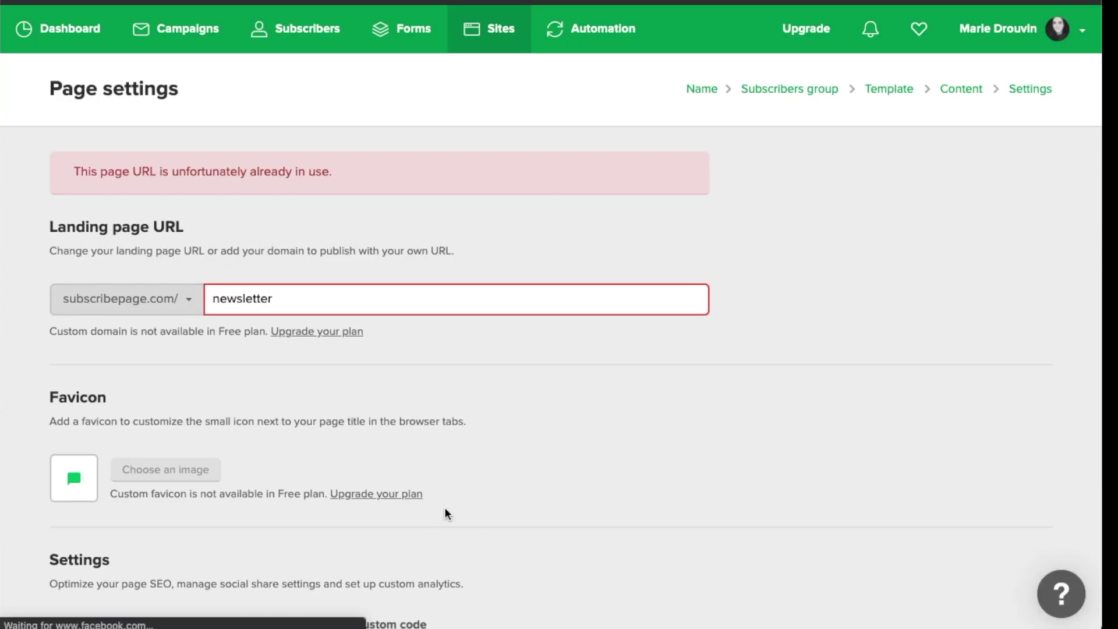
double_click(312, 297)
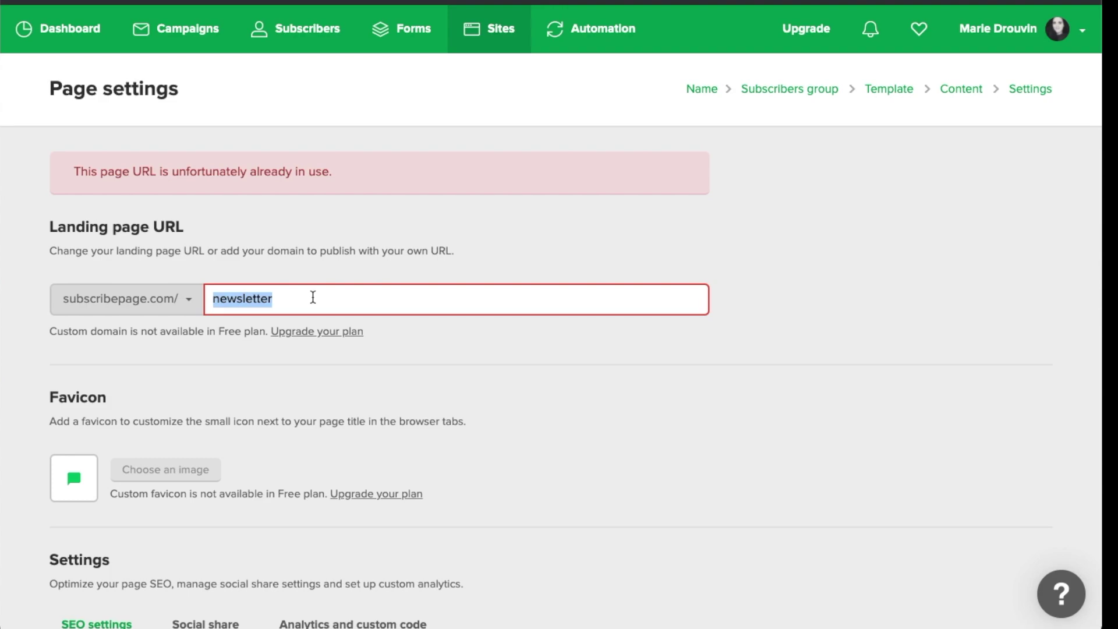
key("Right")
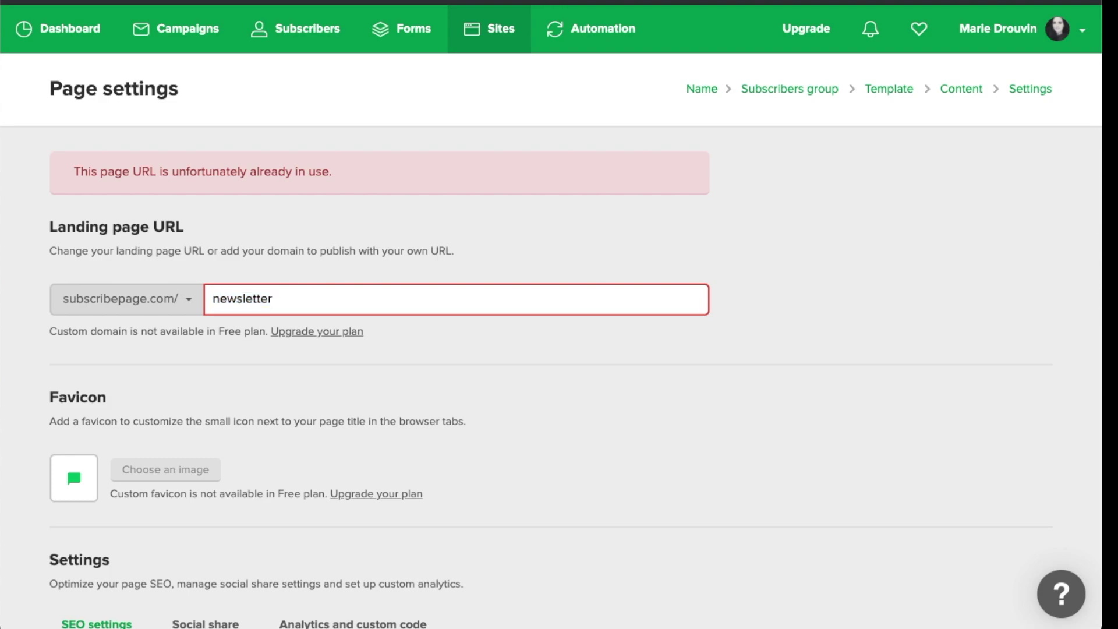
type("mariedrouvin")
left_click(419, 352)
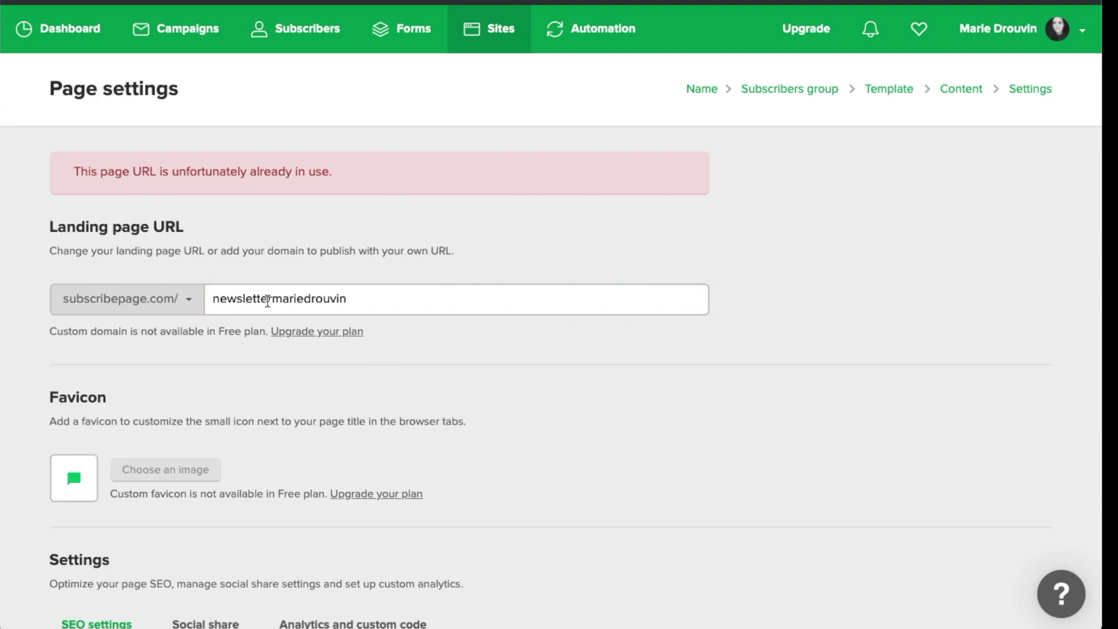
left_click_drag(267, 300, 199, 298)
key("BackSpace")
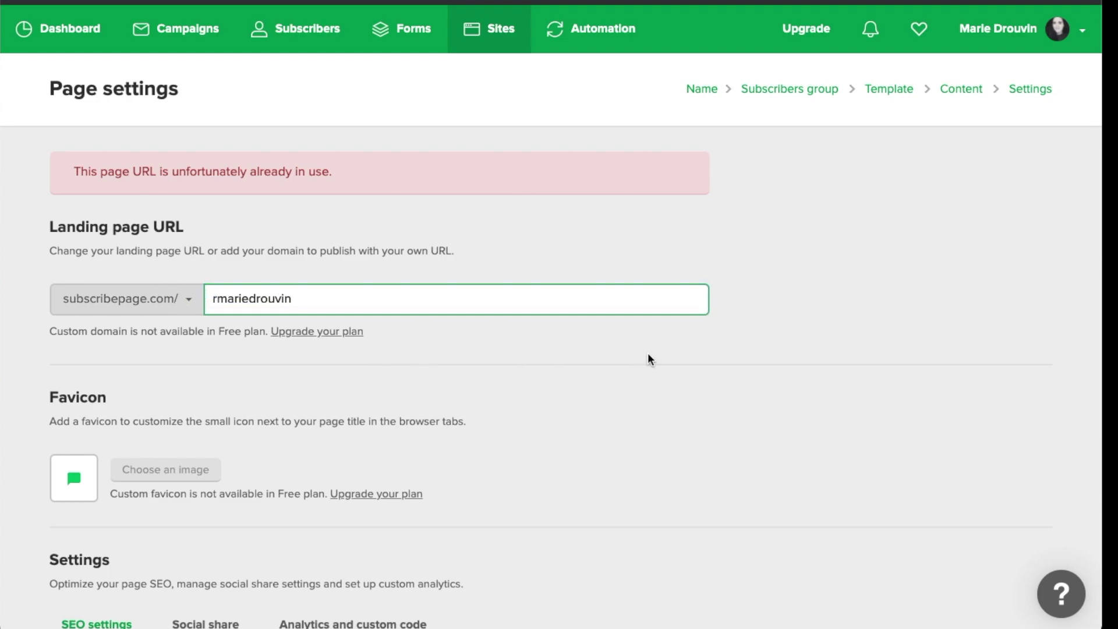
left_click(214, 299)
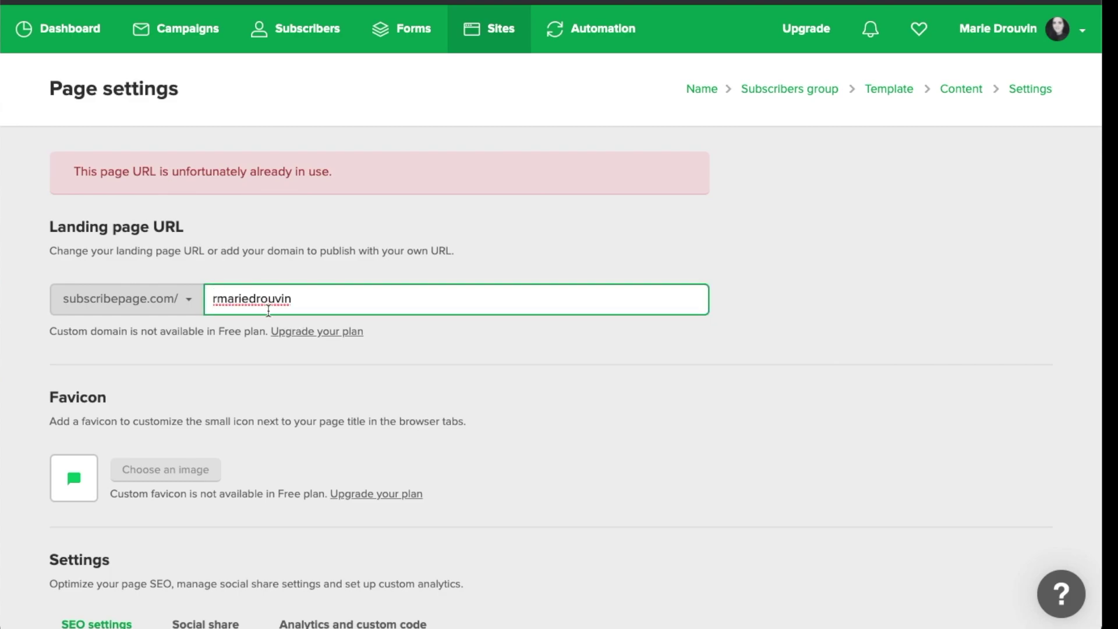
key("Delete")
left_click(536, 356)
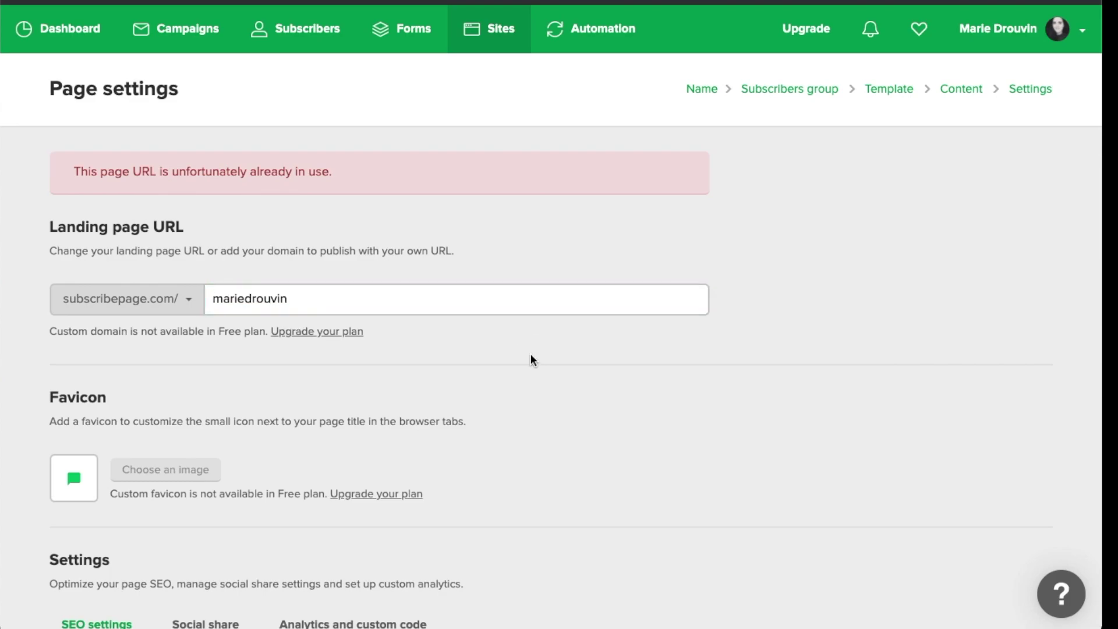
scroll(530, 359, "down", 10)
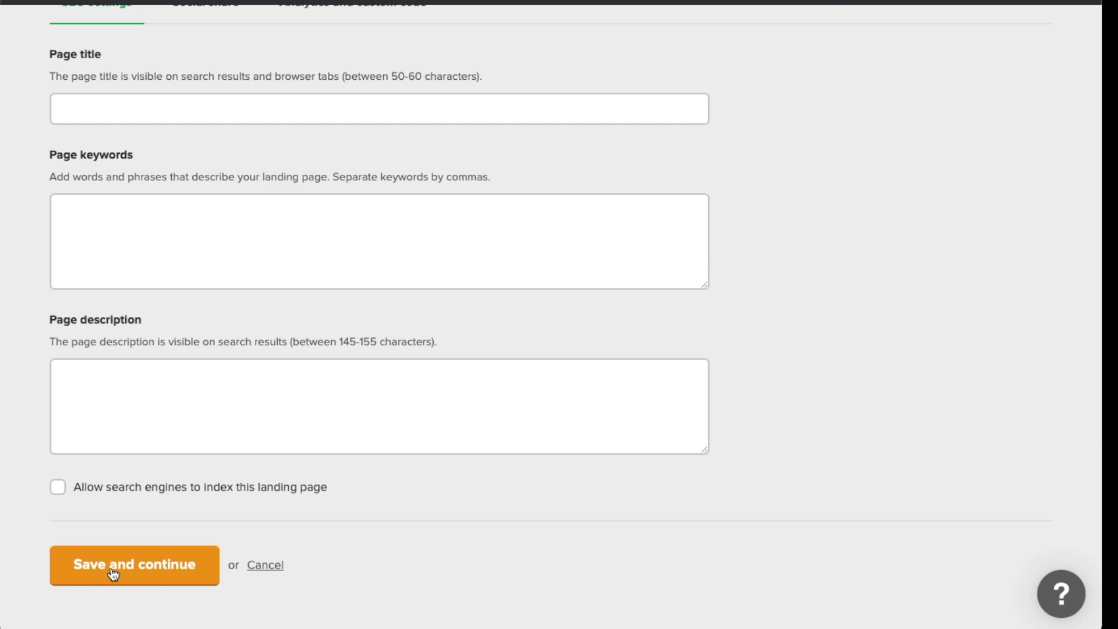
left_click(114, 573)
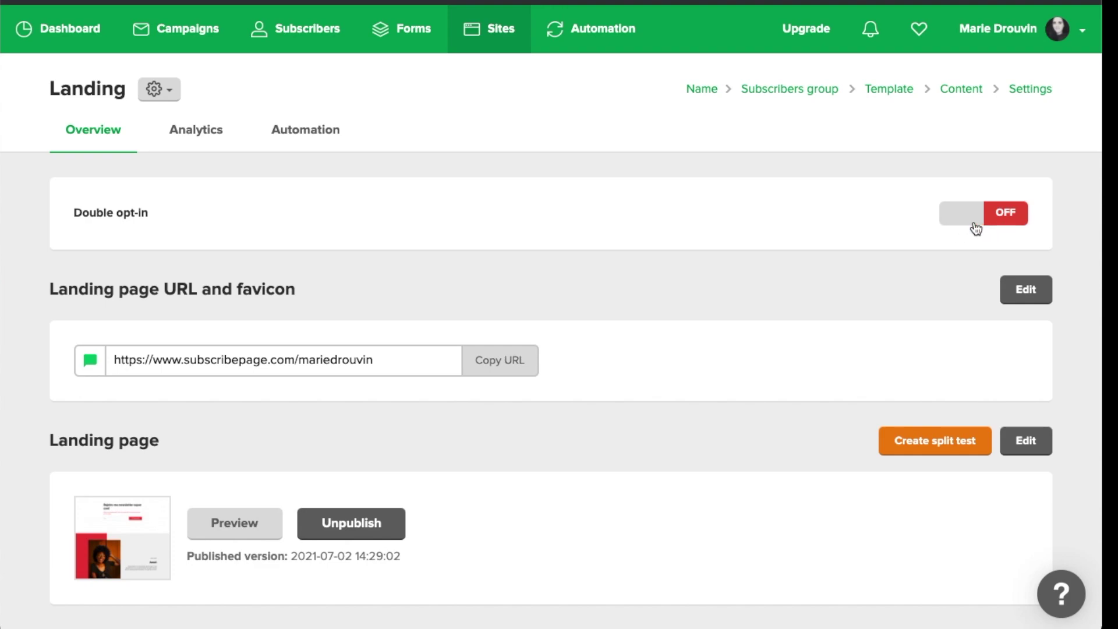
Switch the landing page's Double opt-in toggle to ON in the overview
left_click(1007, 222)
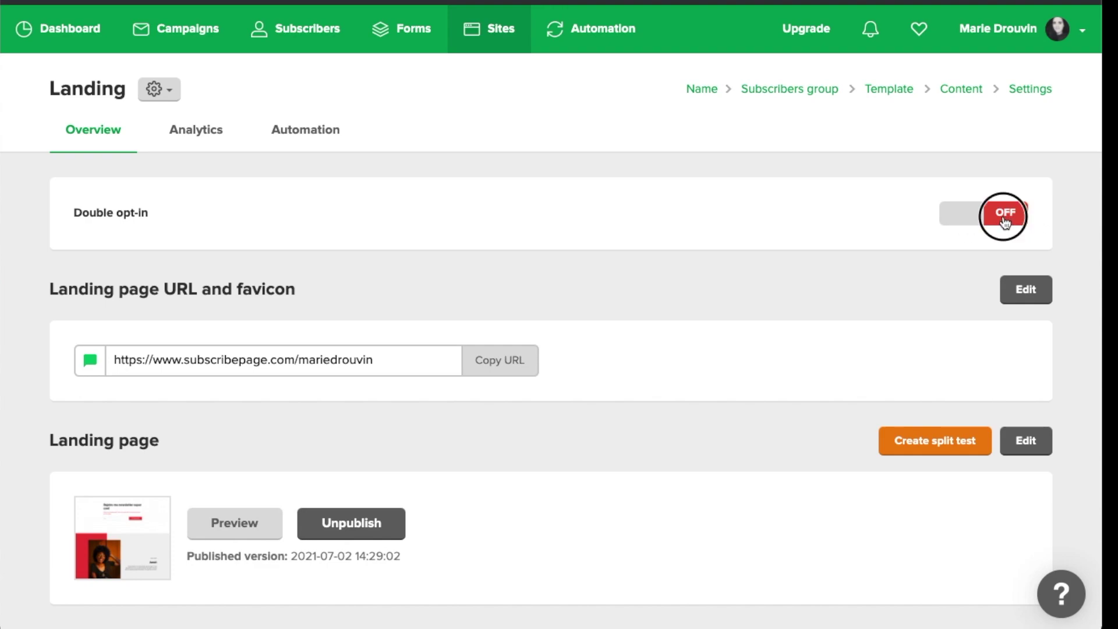
left_click(966, 221)
left_click(973, 224)
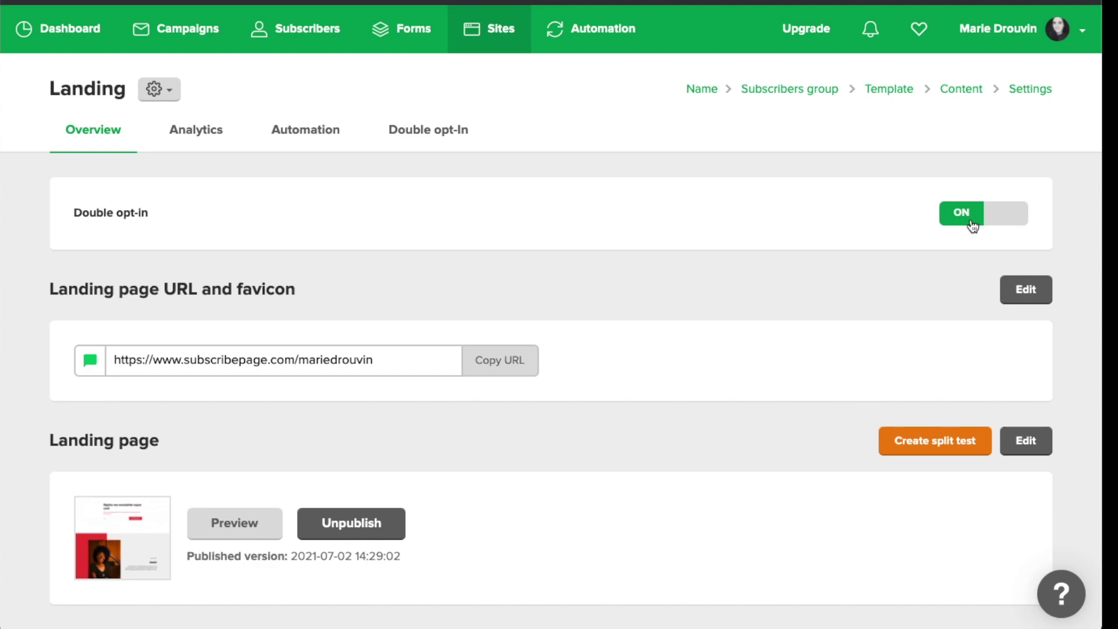
scroll(971, 225, "down", 1)
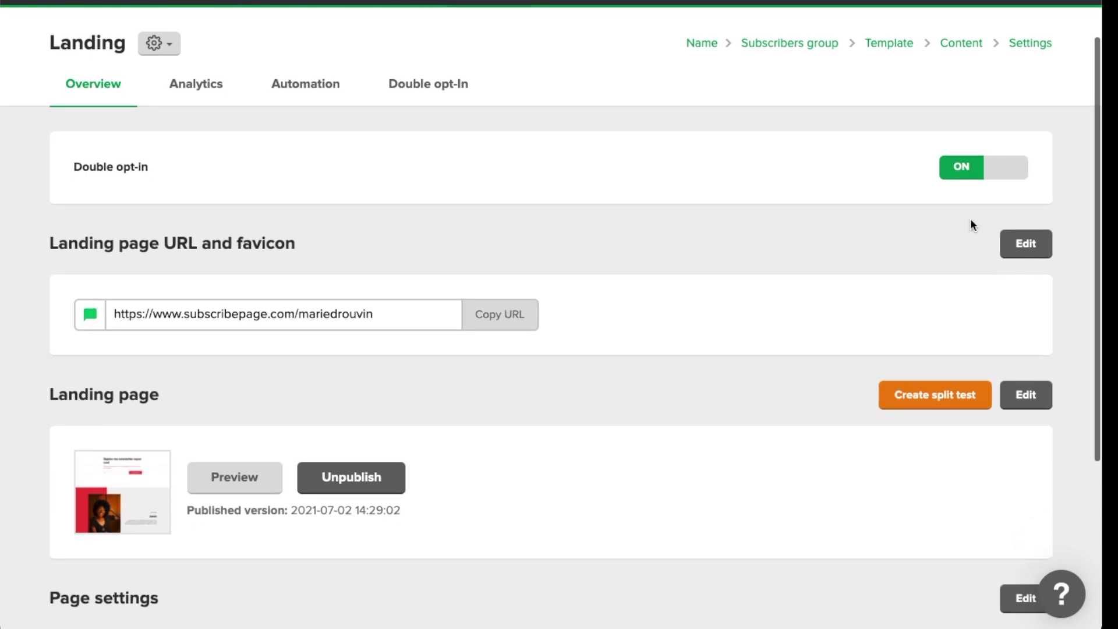
scroll(827, 280, "up", 1)
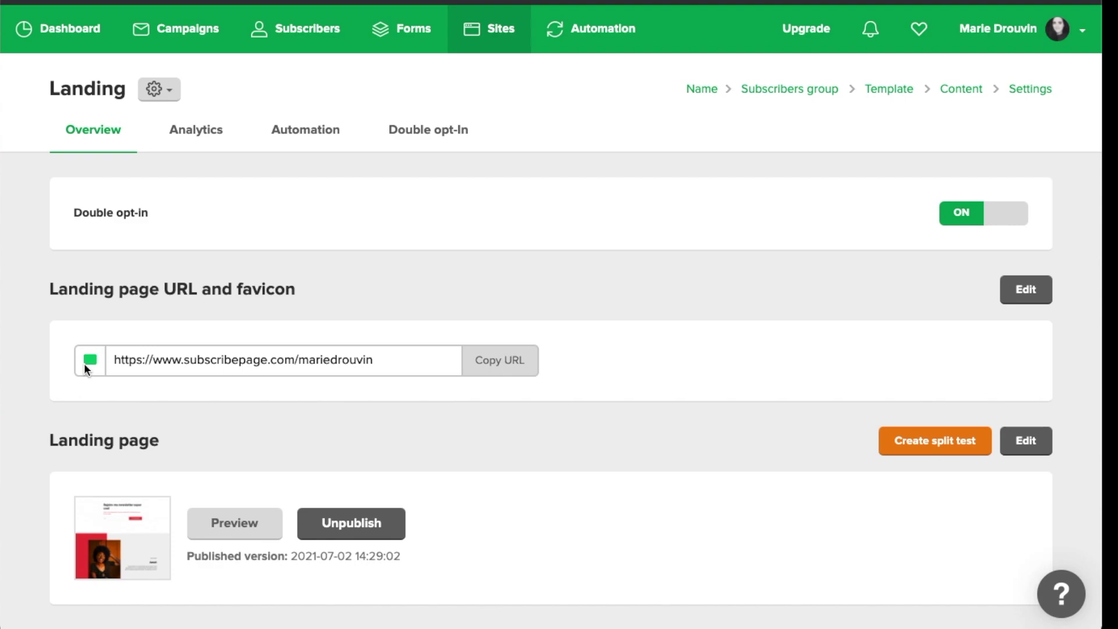
scroll(84, 362, "down", 5)
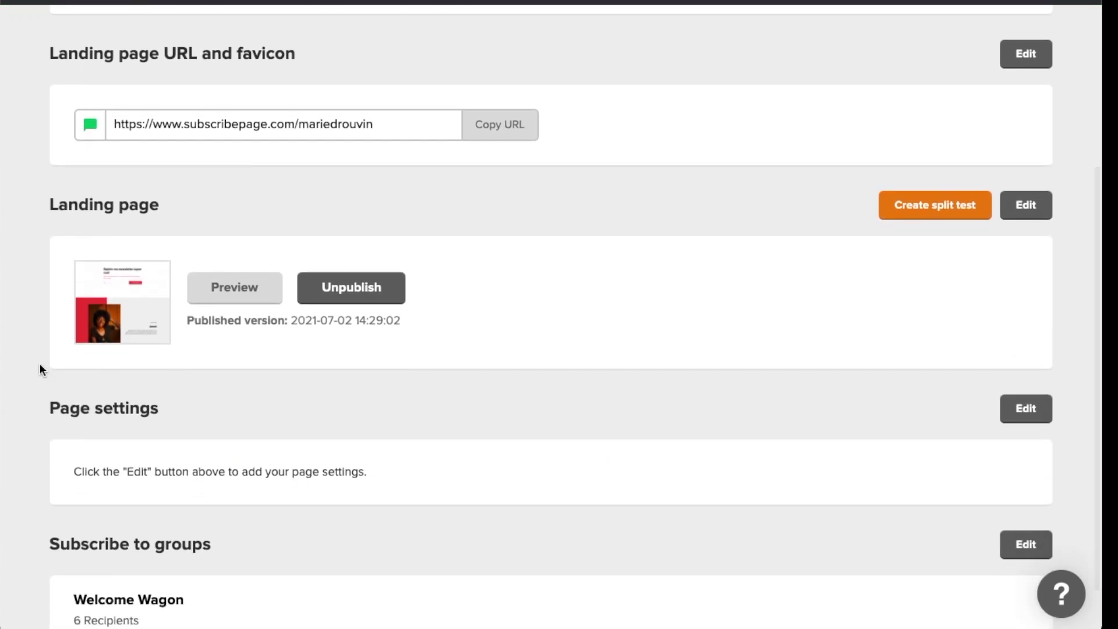
scroll(39, 365, "down", 2)
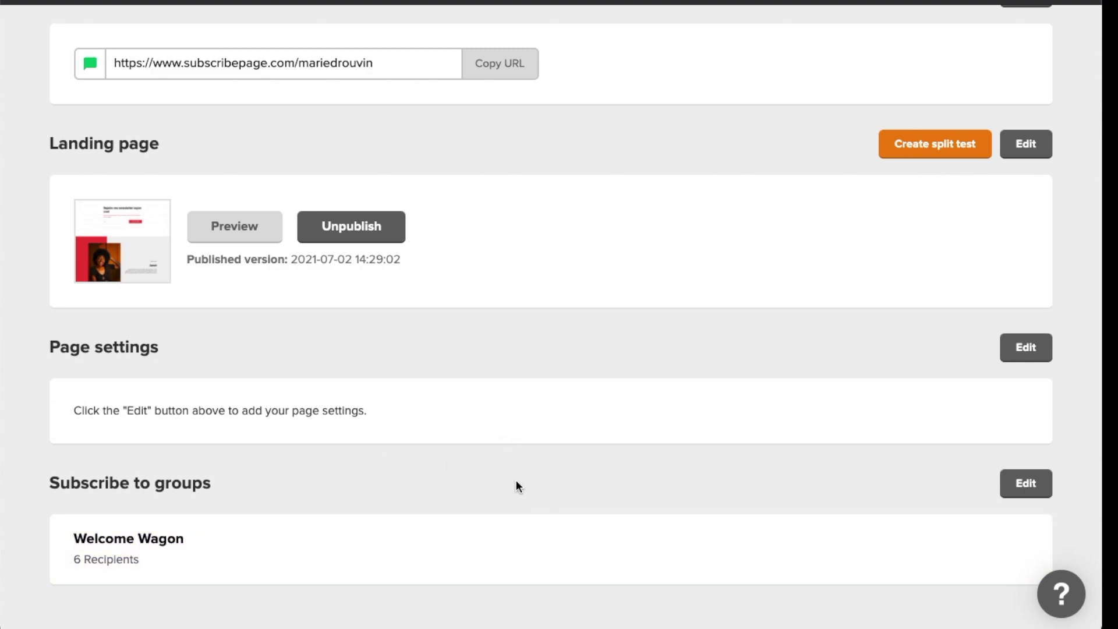
scroll(516, 479, "up", 5)
scroll(516, 480, "down", 5)
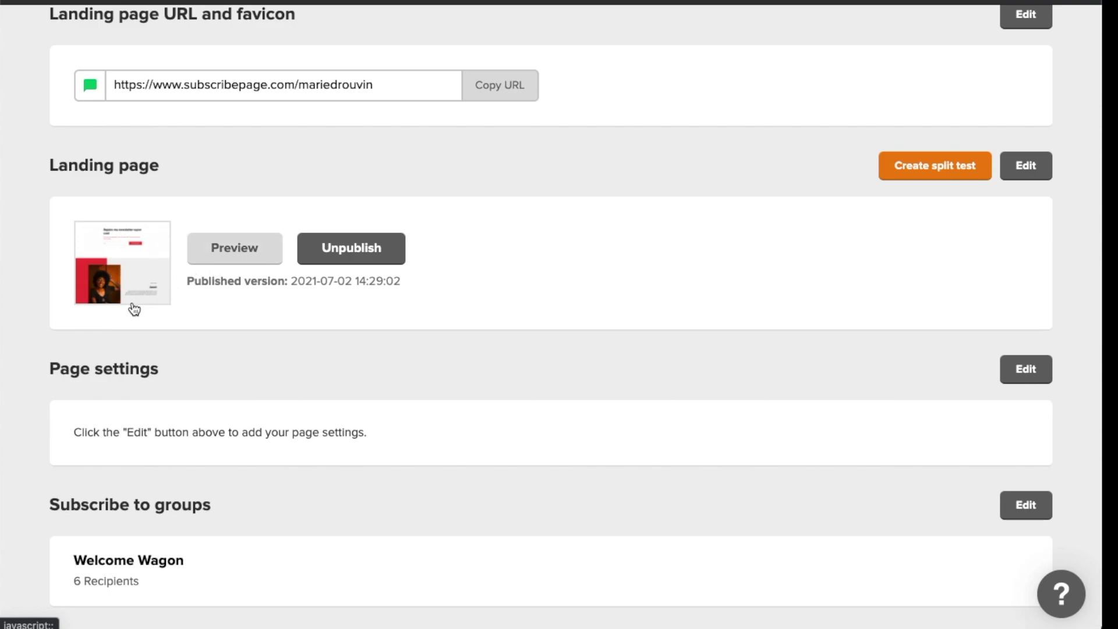
Preview the published landing page, then view its Analytics and Automation tabs
left_click(116, 245)
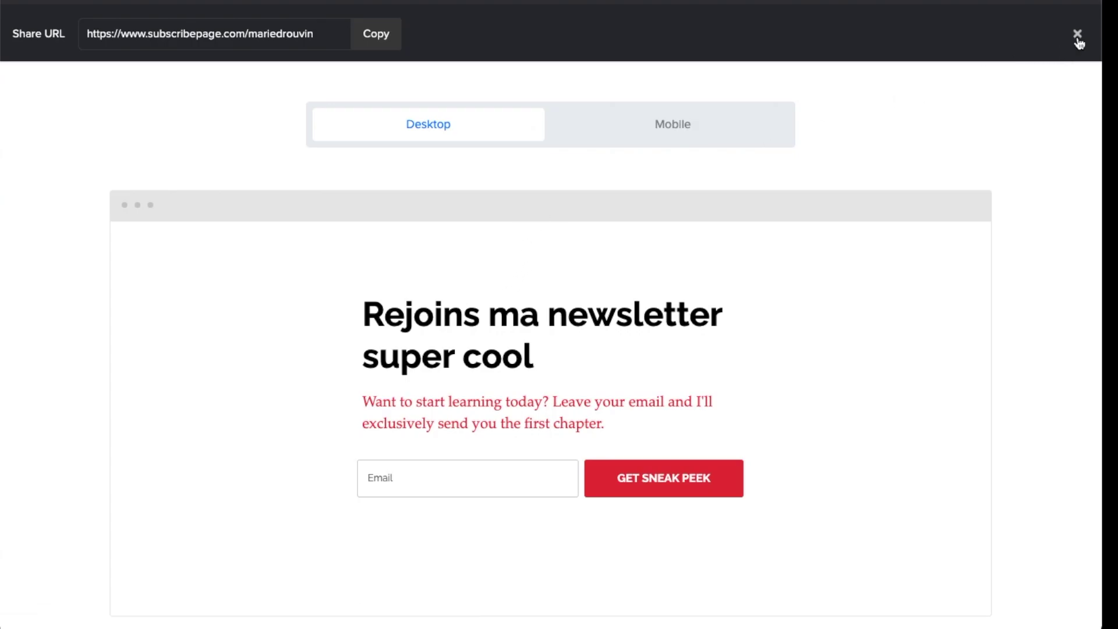
left_click(1077, 34)
scroll(491, 317, "up", 5)
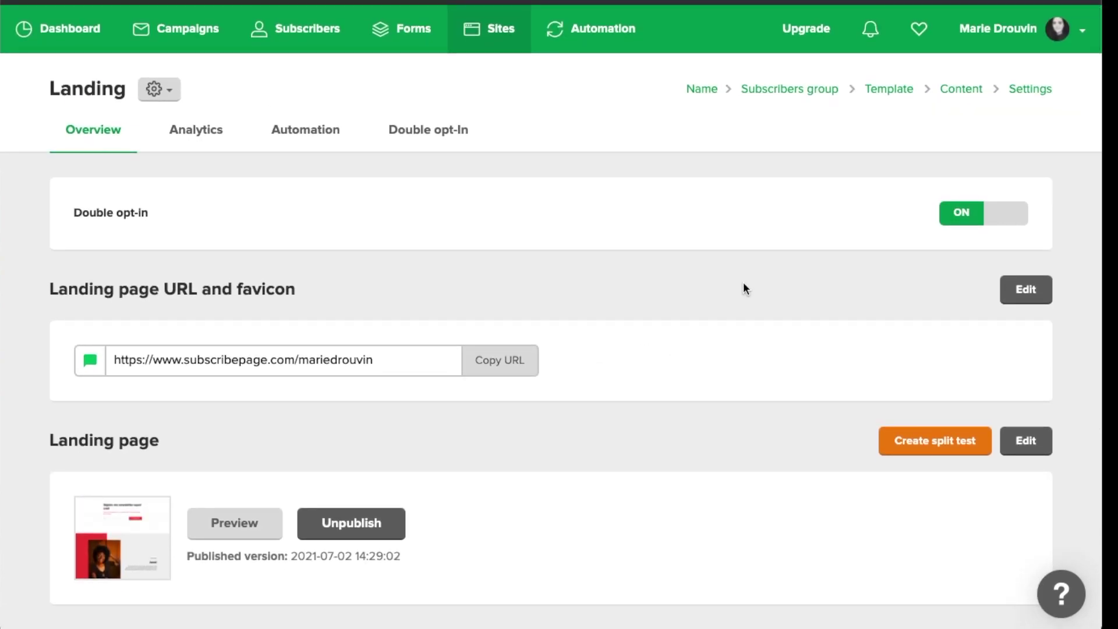
left_click(205, 131)
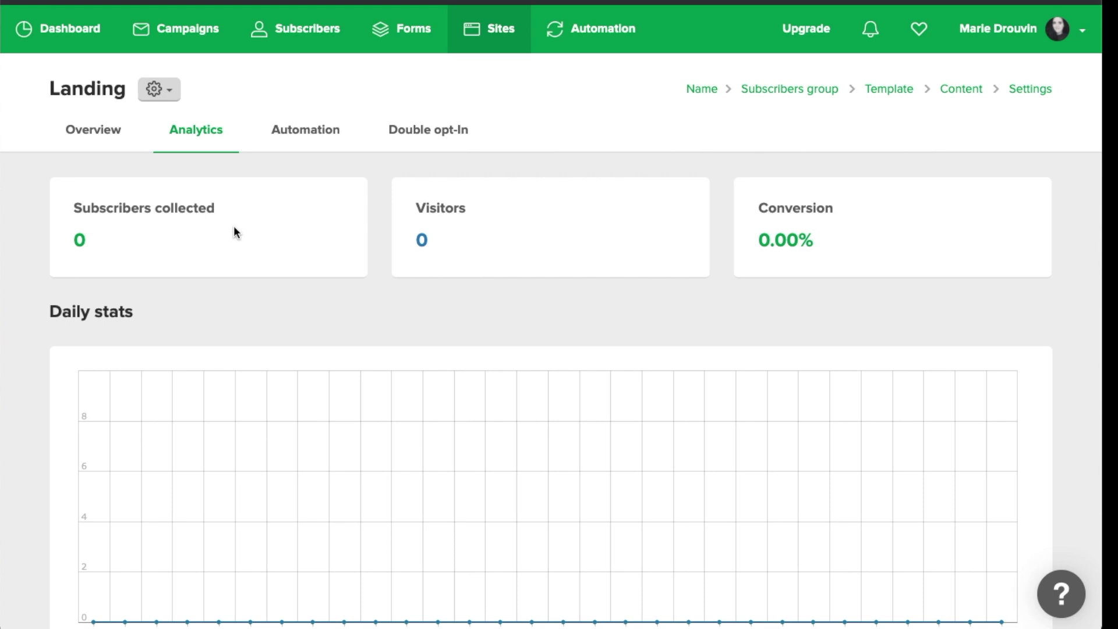
left_click(280, 132)
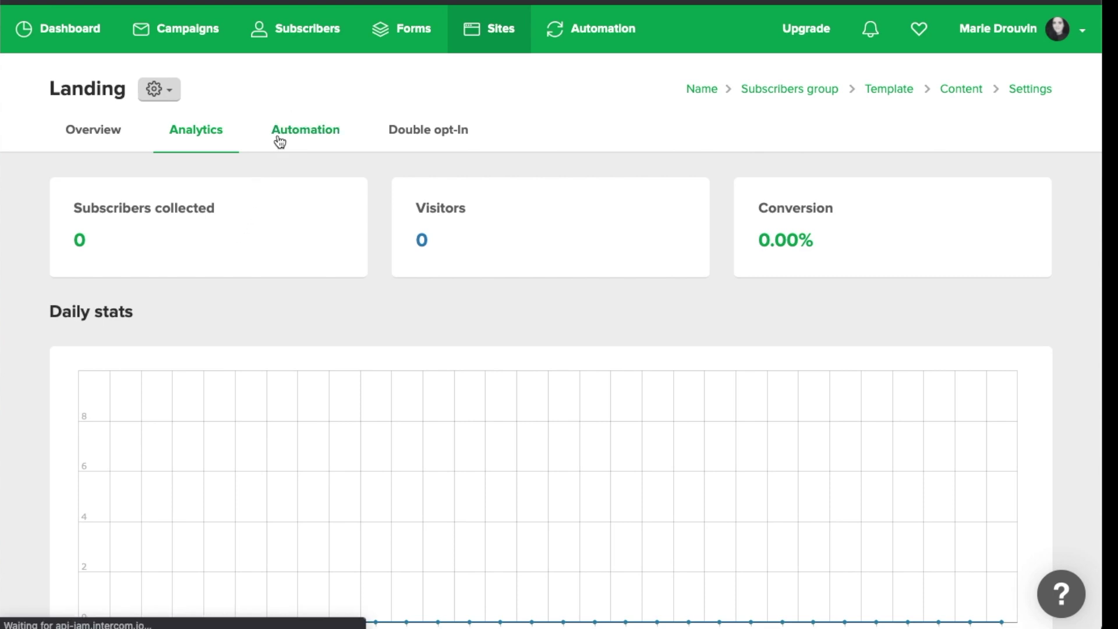
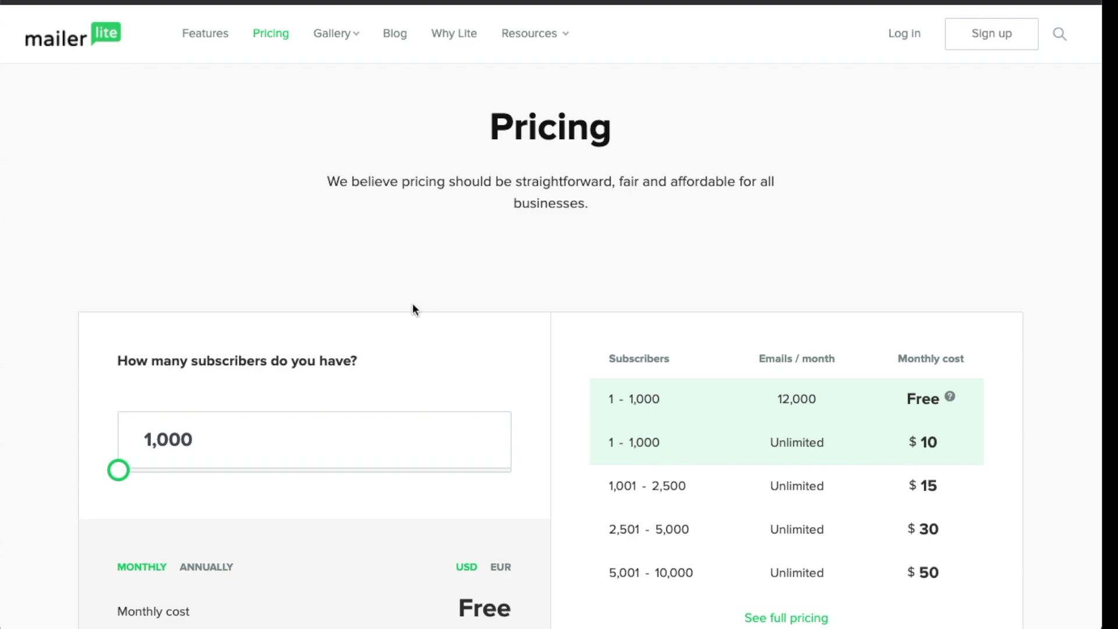
Show the plan prices in EUR and highlight the Free plan's 12,000 emails per month
scroll(408, 306, "down", 2)
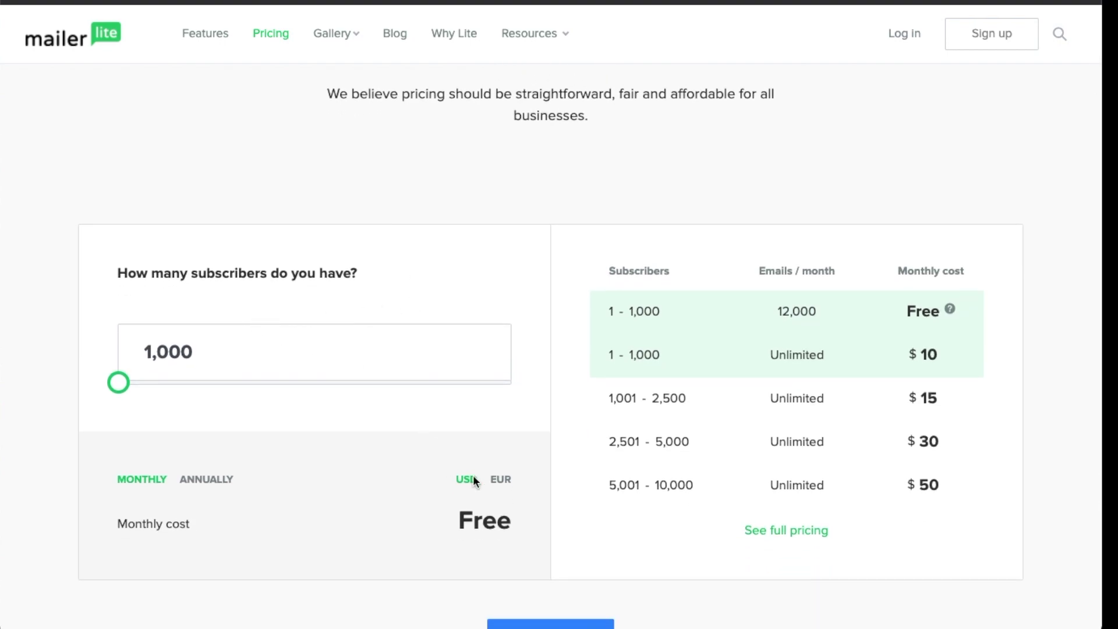
left_click(498, 480)
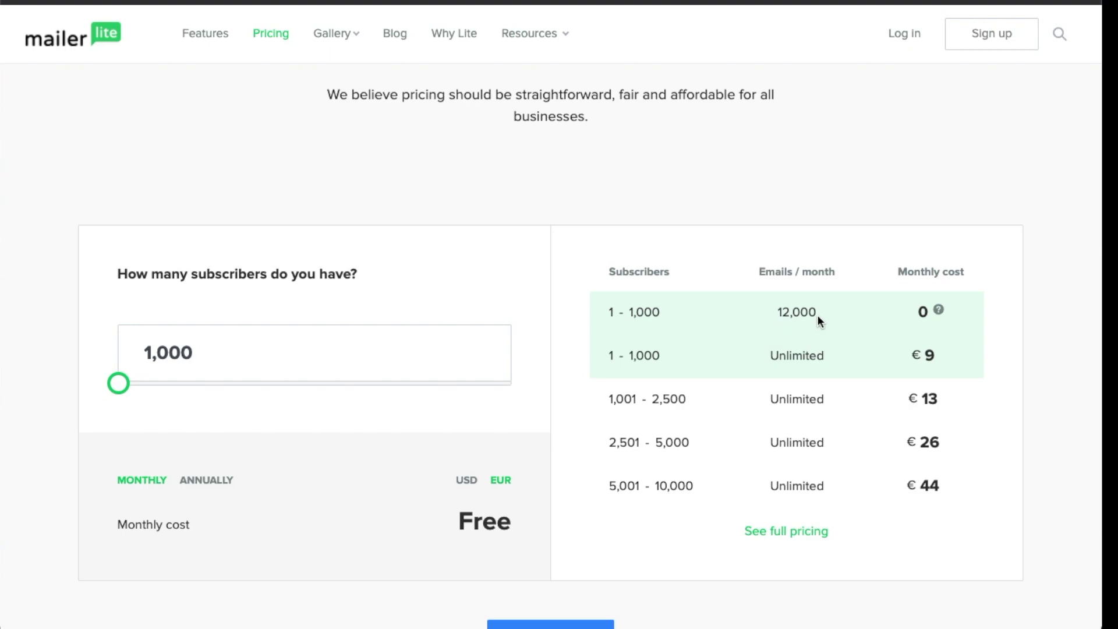
left_click_drag(814, 313, 766, 318)
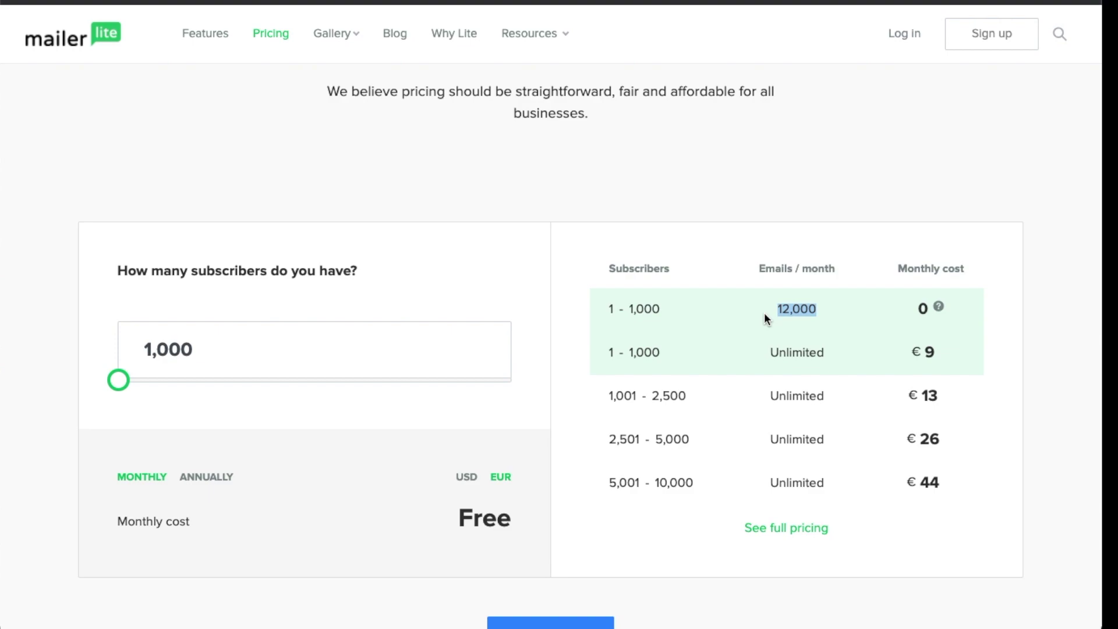
left_click_drag(609, 357, 943, 354)
scroll(845, 364, "down", 1)
left_click(781, 355)
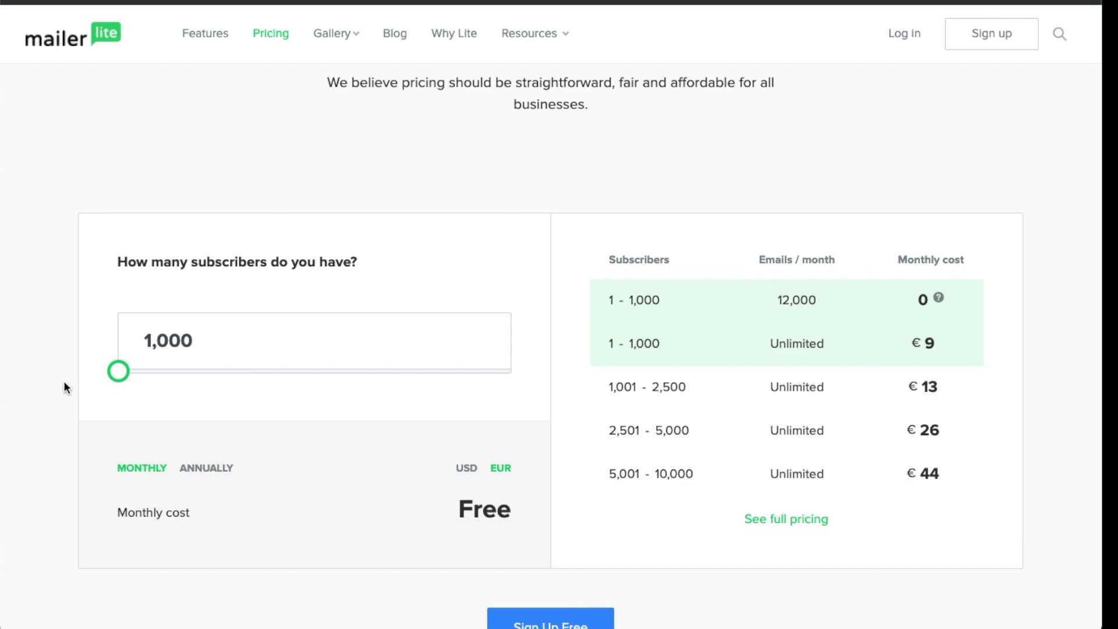
Switch to annual billing with the 30% discount and scroll to the Grow subscribers comparison
left_click(218, 469)
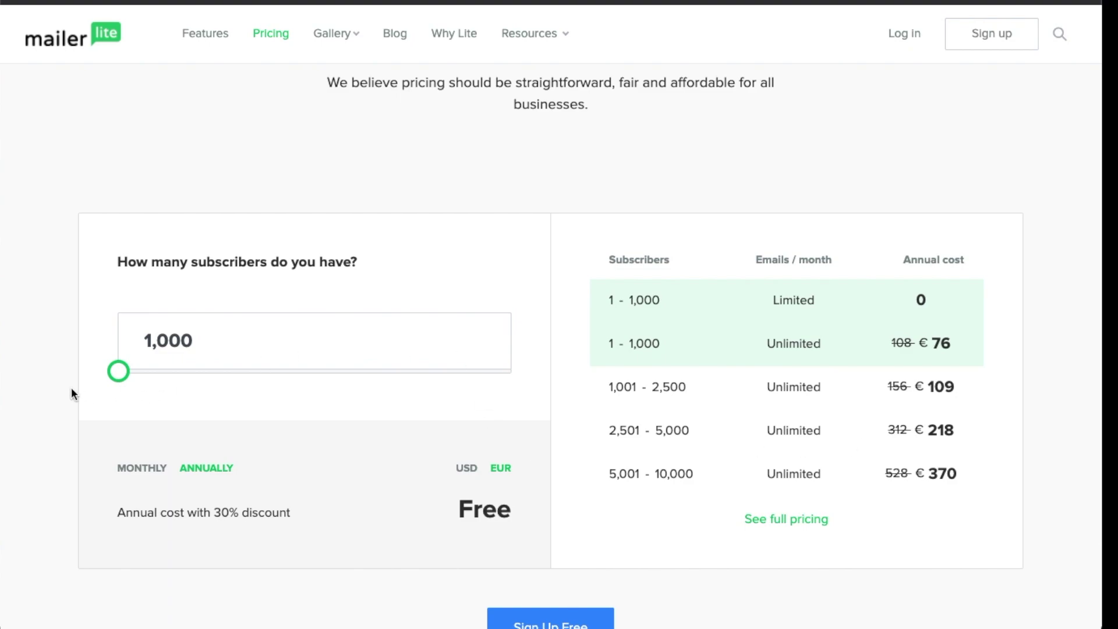
scroll(71, 389, "down", 8)
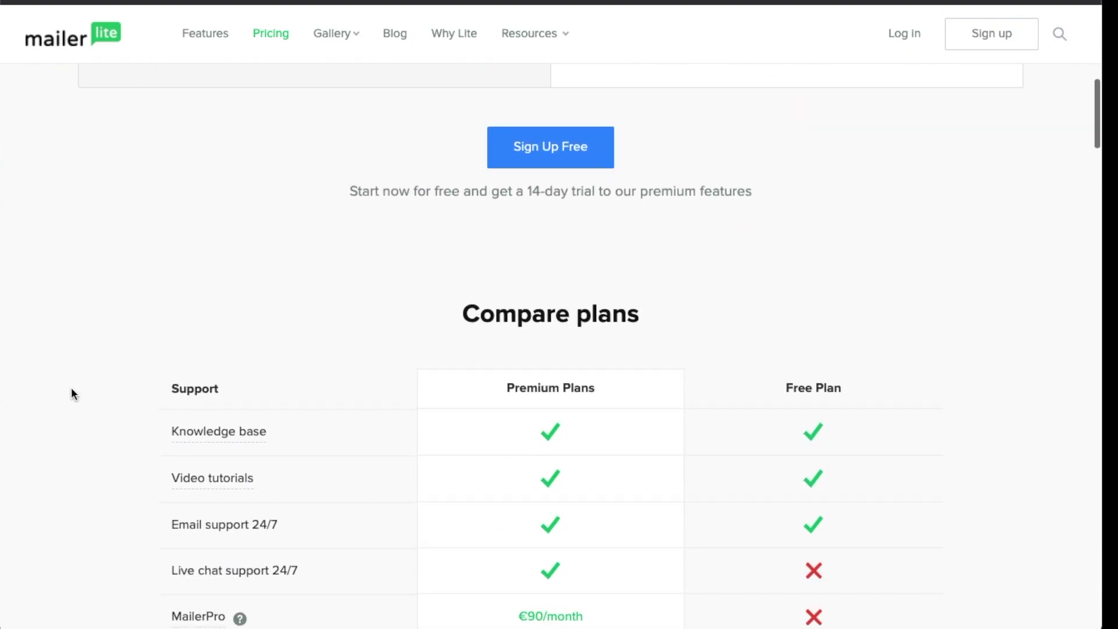
scroll(72, 393, "down", 4)
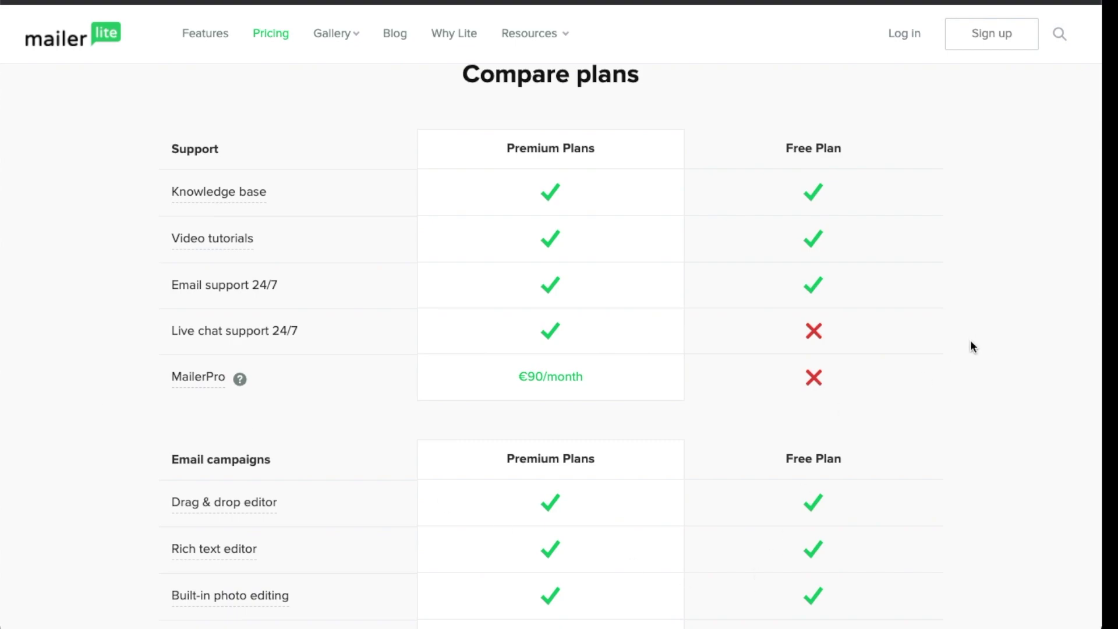
scroll(970, 346, "down", 8)
scroll(970, 345, "up", 1)
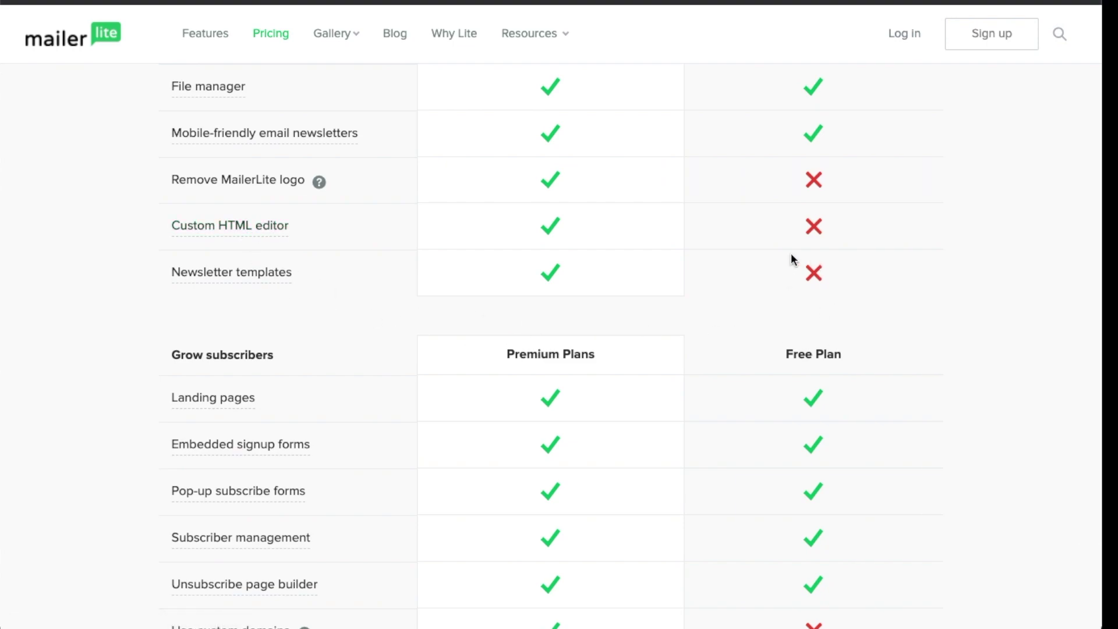
scroll(1018, 338, "down", 3)
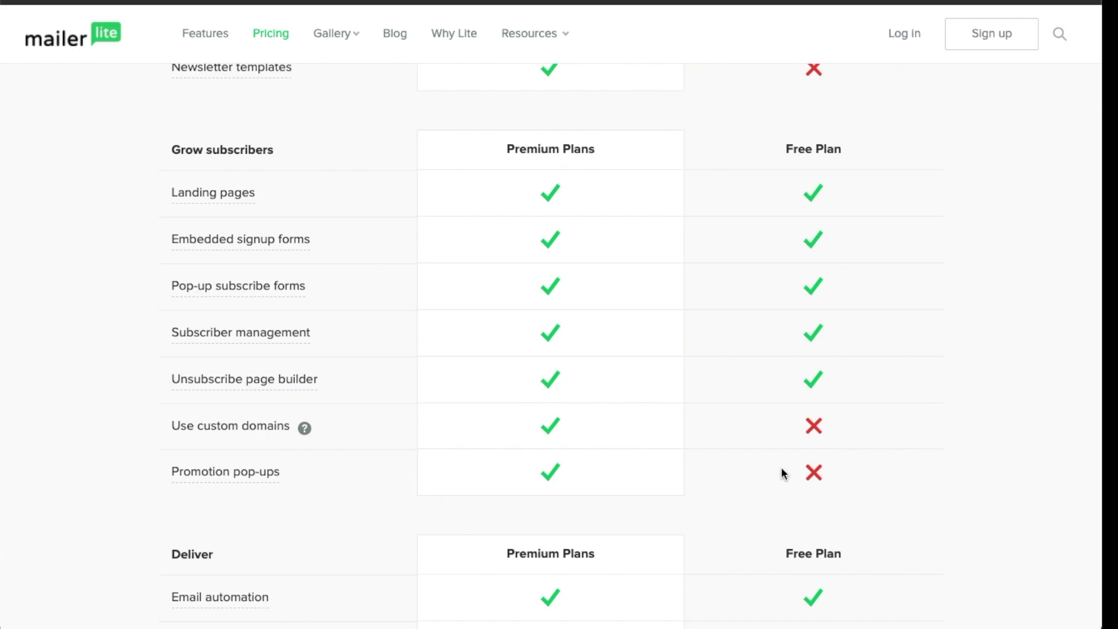
Scroll through the Free vs Premium comparison to the Add-ons, then back to the annual calculator
scroll(782, 473, "down", 1)
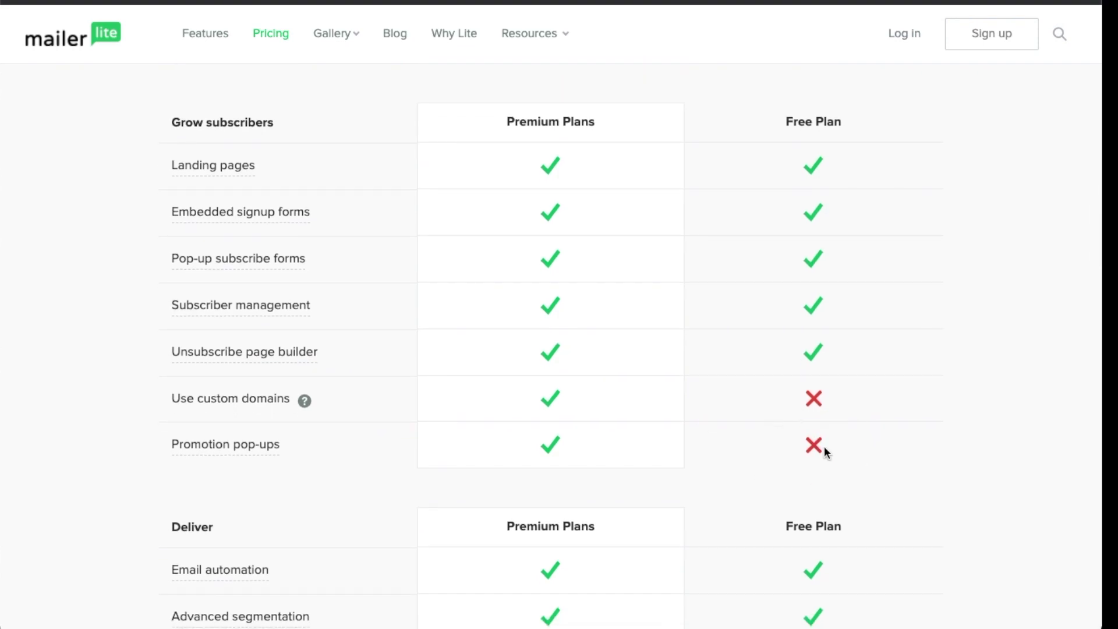
scroll(823, 446, "down", 7)
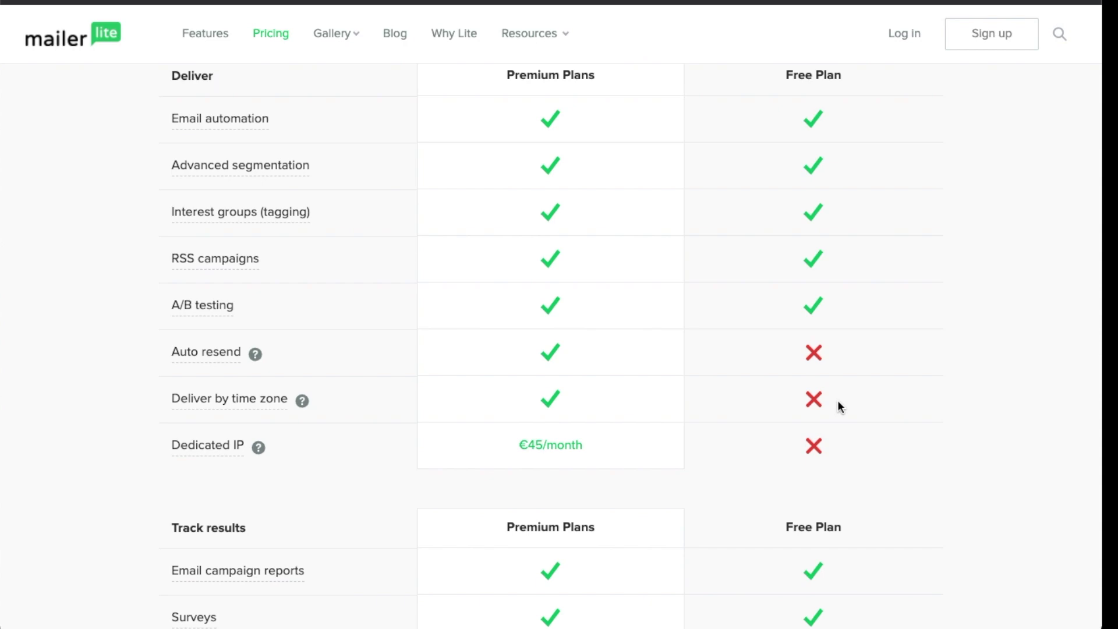
scroll(838, 405, "down", 5)
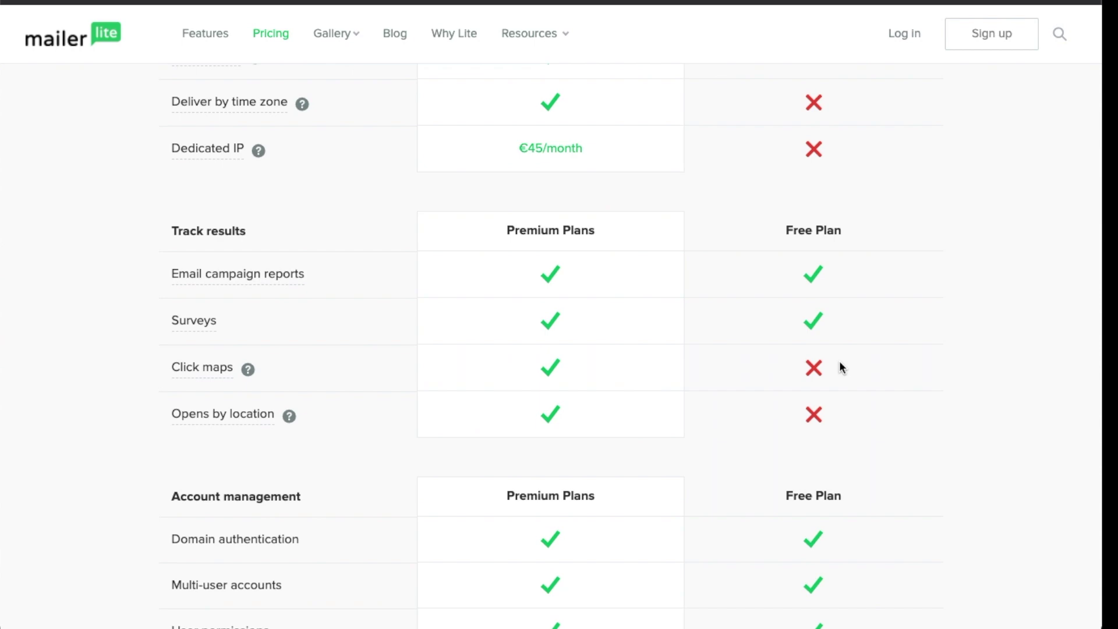
scroll(839, 361, "down", 1)
scroll(829, 378, "down", 5)
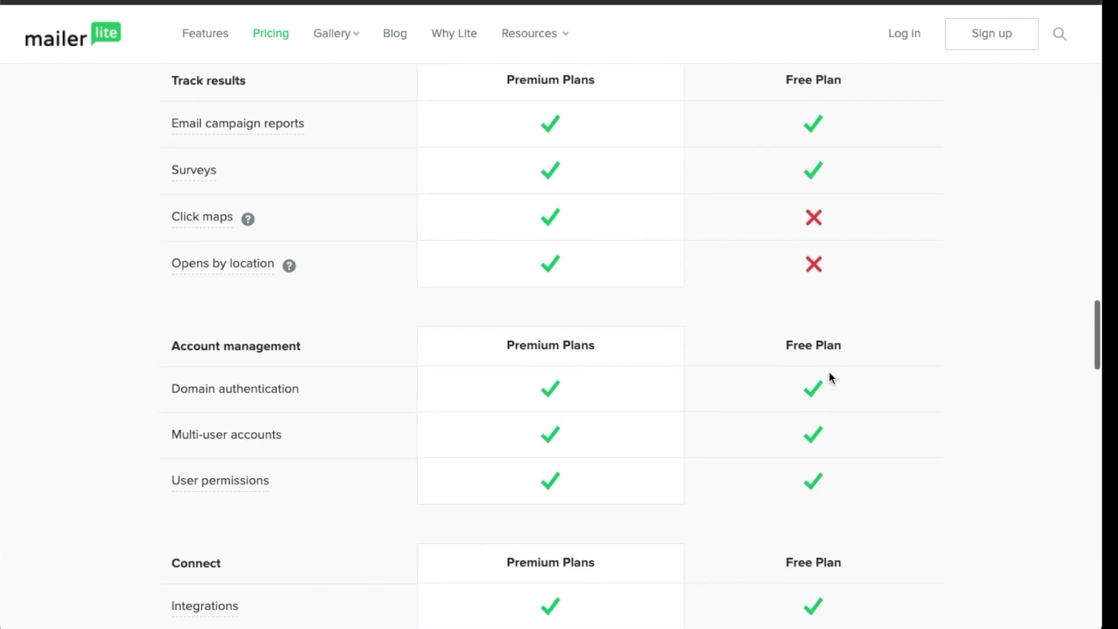
scroll(880, 378, "down", 5)
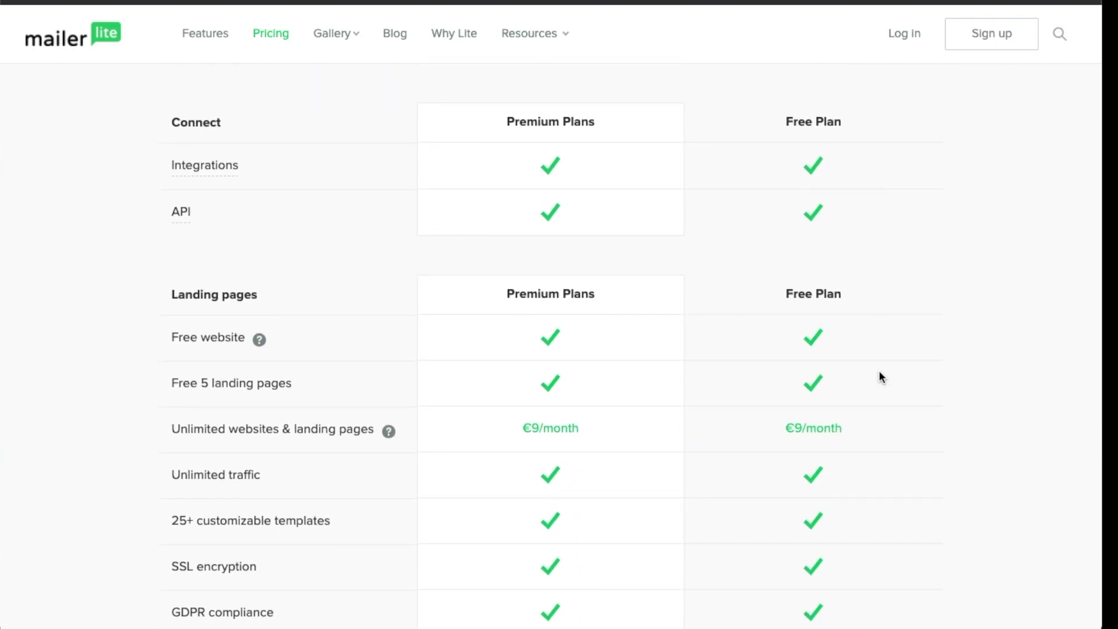
scroll(880, 376, "down", 8)
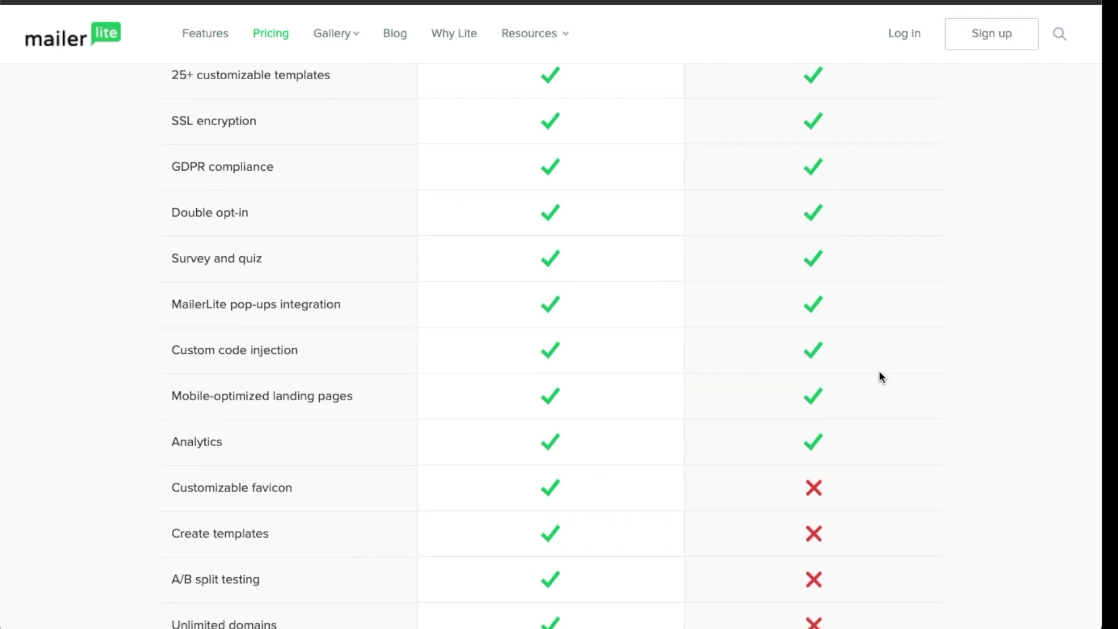
scroll(880, 376, "down", 3)
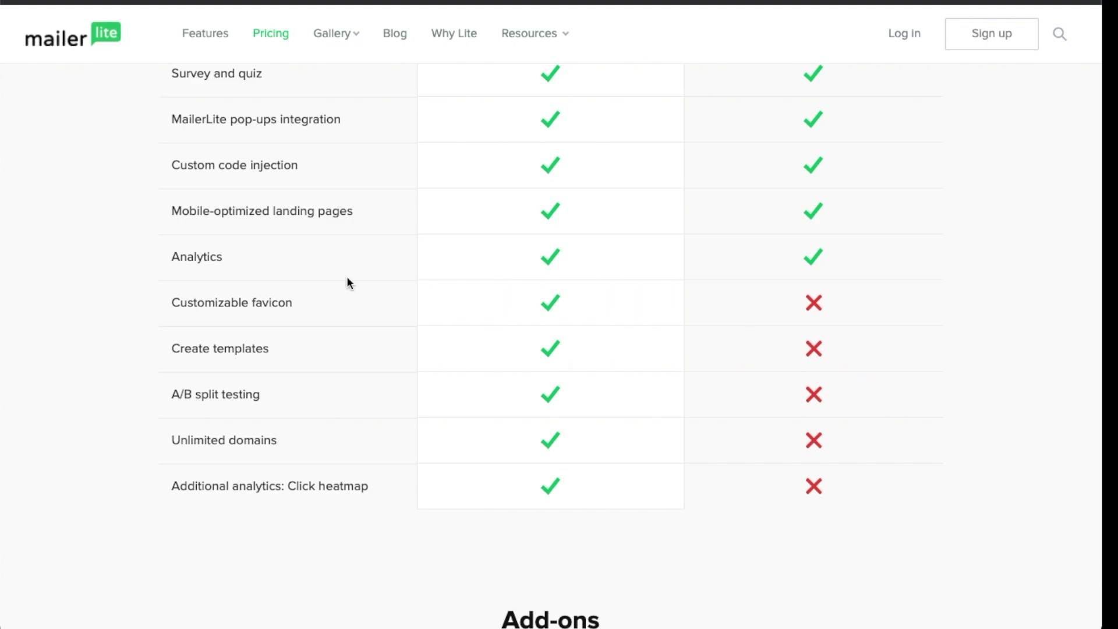
scroll(887, 327, "down", 7)
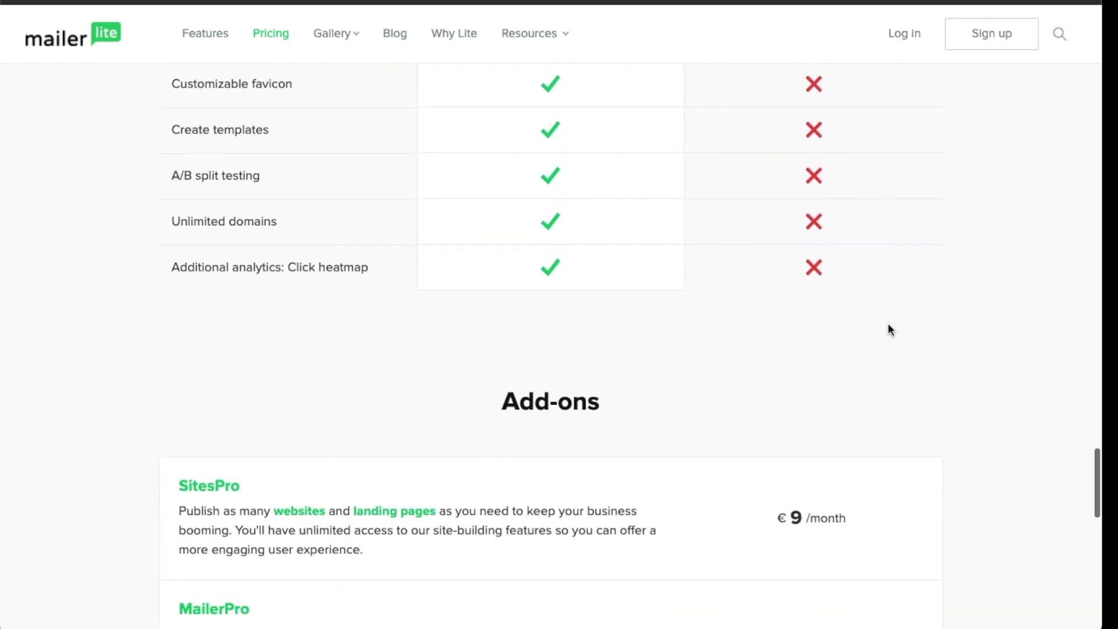
scroll(890, 330, "up", 11)
scroll(888, 330, "down", 6)
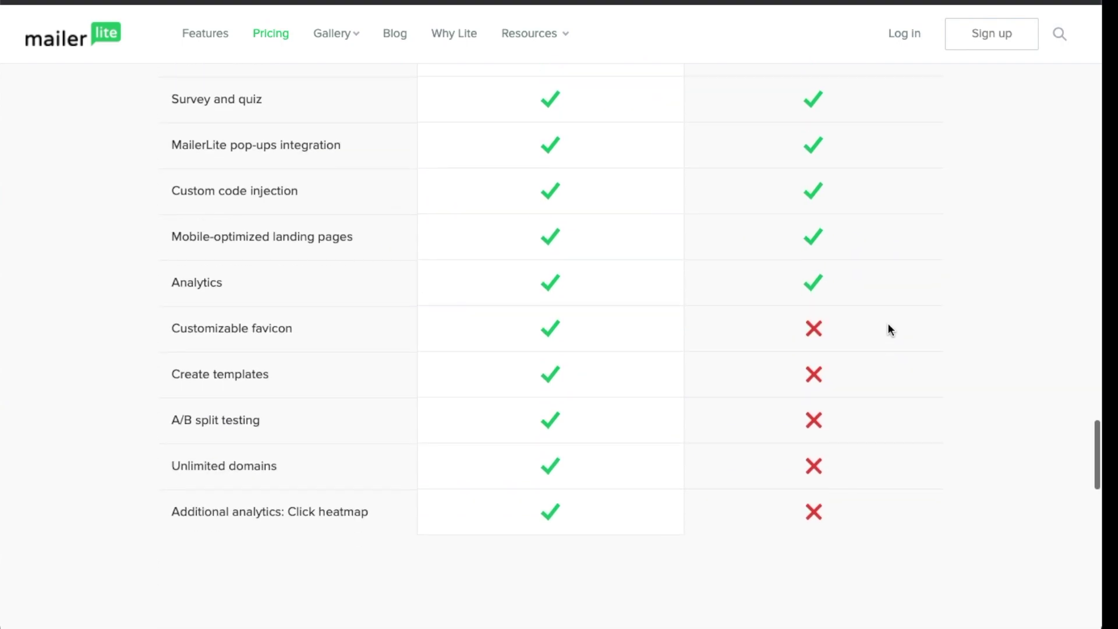
scroll(889, 330, "up", 20)
scroll(887, 322, "down", 4)
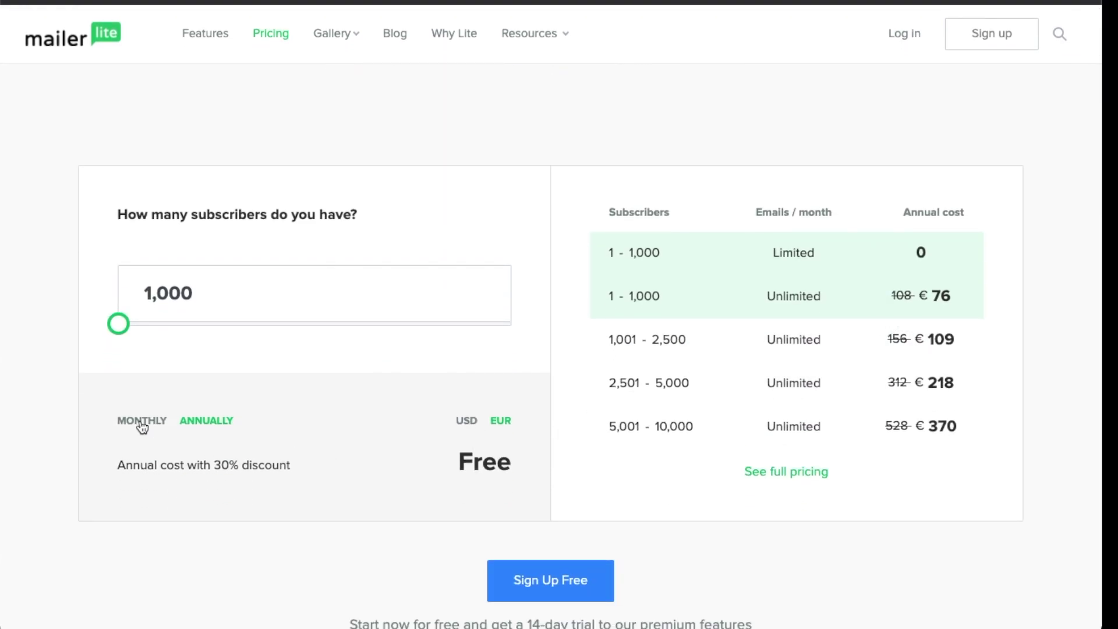
Return to monthly EUR pricing and check the SitesPro, MailerPro and Dedicated IP add-on prices
left_click(142, 420)
scroll(880, 303, "down", 10)
scroll(880, 304, "down", 20)
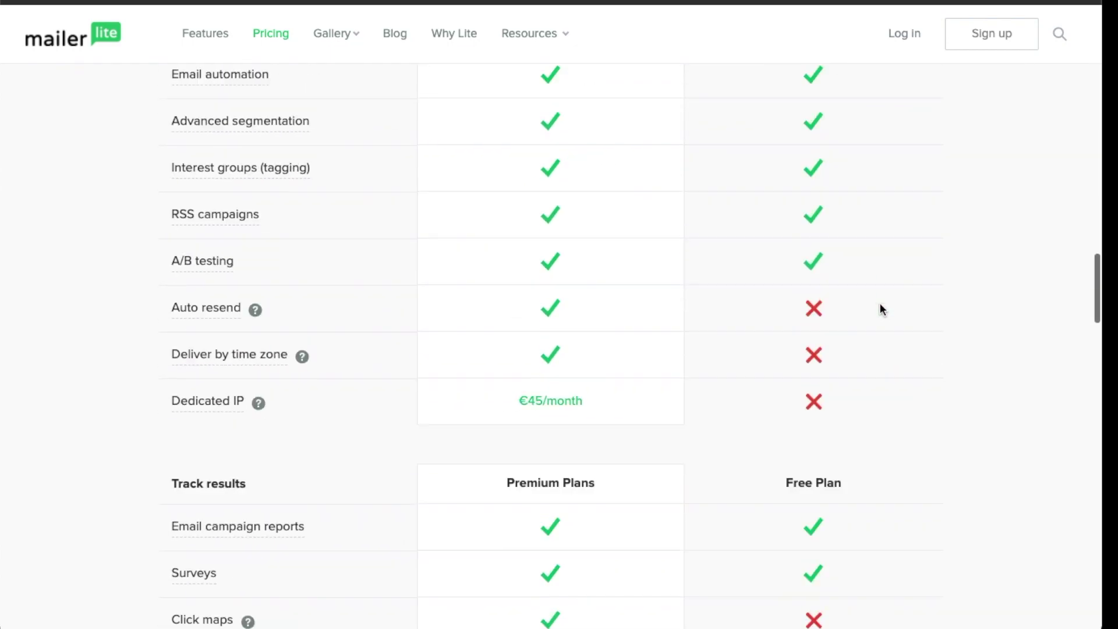
scroll(879, 308, "up", 1)
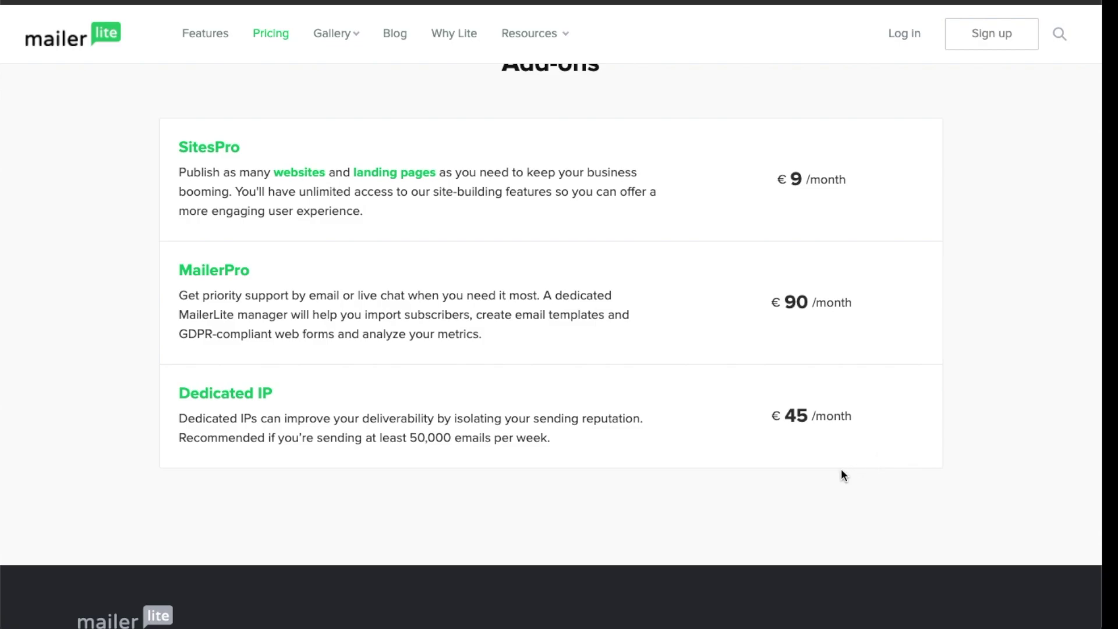
scroll(821, 469, "up", 1)
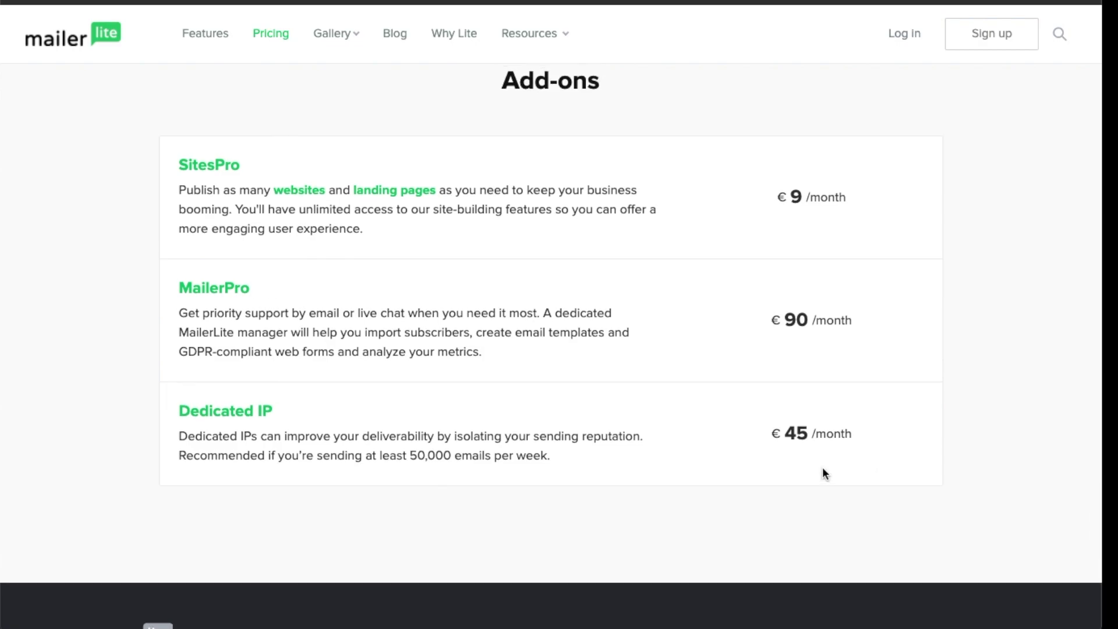
scroll(801, 484, "up", 20)
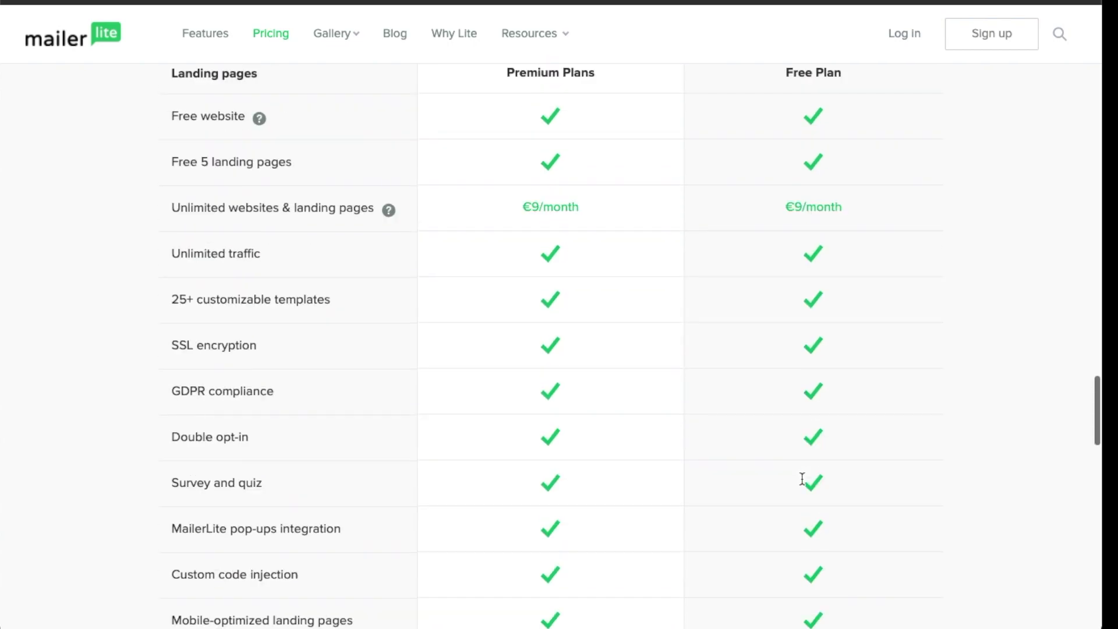
scroll(807, 481, "down", 5)
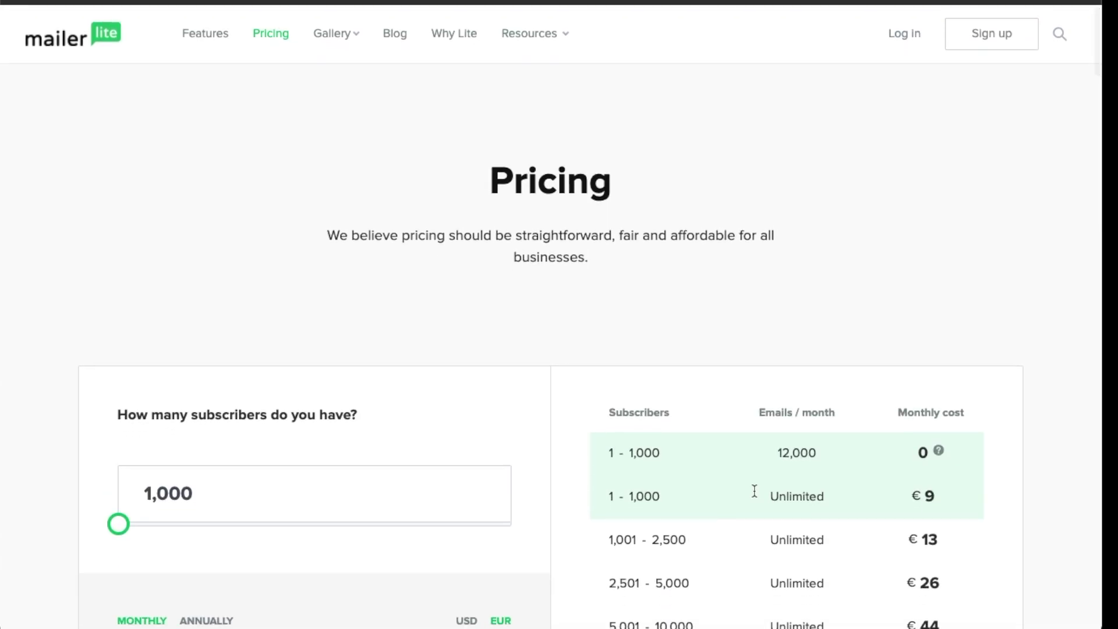